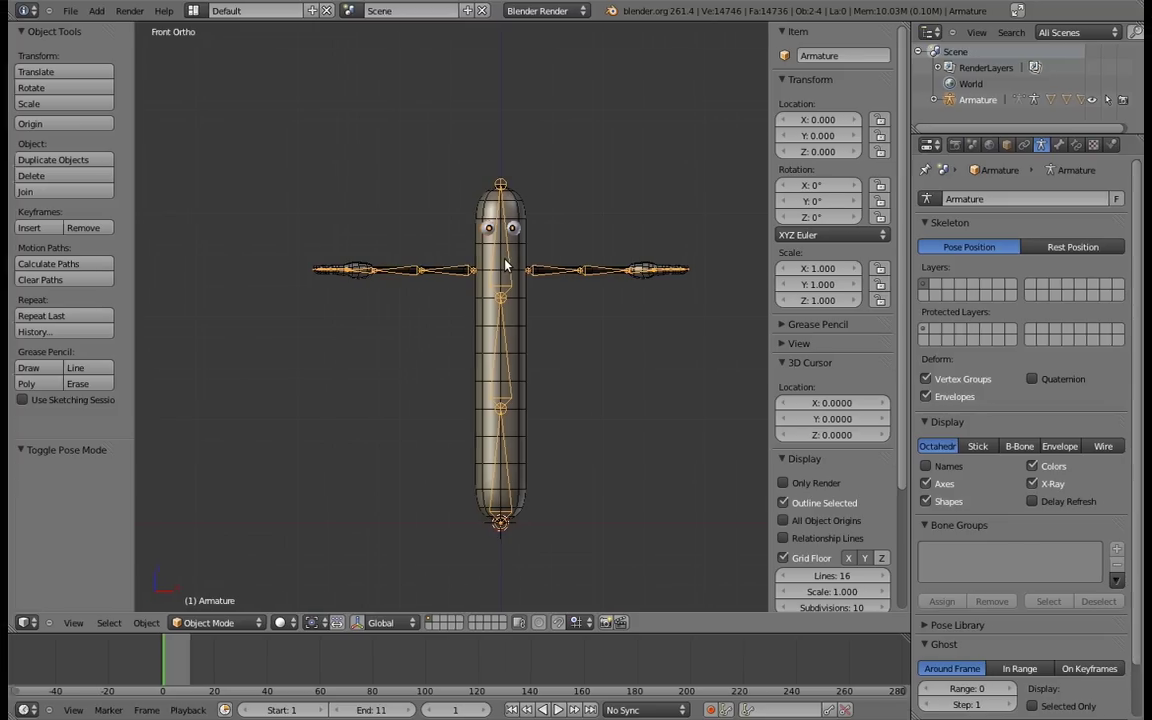
# - Rename the armature object as rig
pyautogui.click(861, 58)
pyautogui.write('rr')
pyautogui.press('Return')
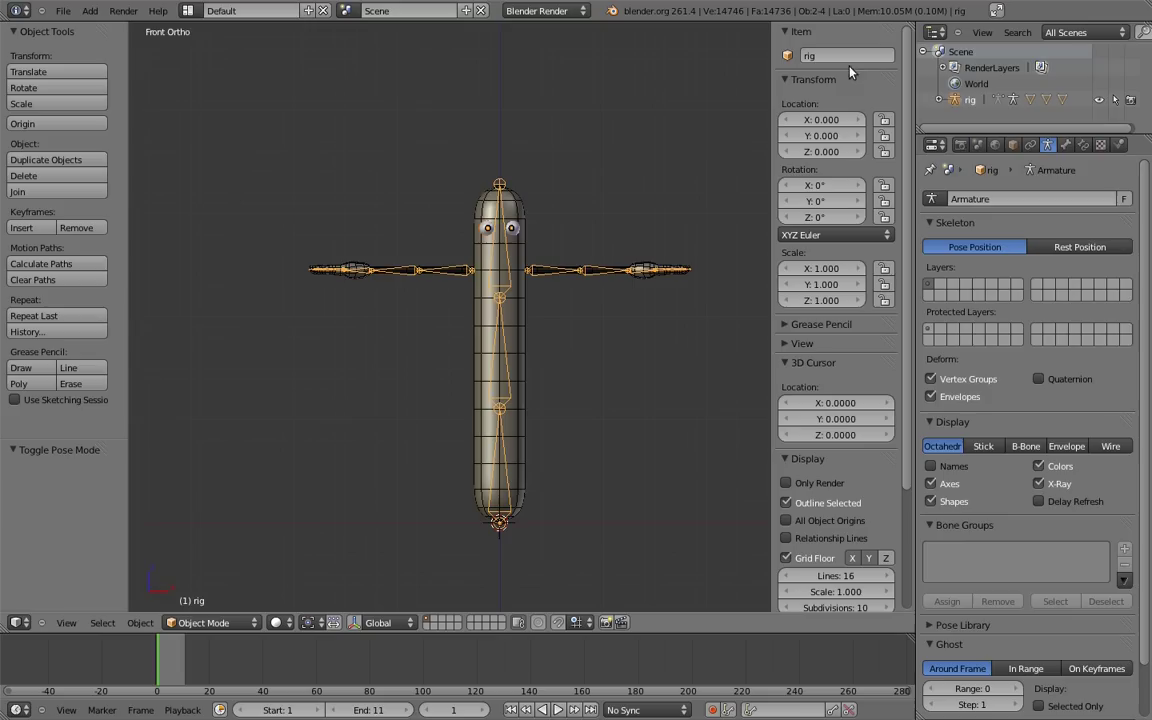
# - Add a new bone at the origin in edit mode and lay it flat, with its tail at Y 1.000 and Z 0.000
pyautogui.press('Tab')
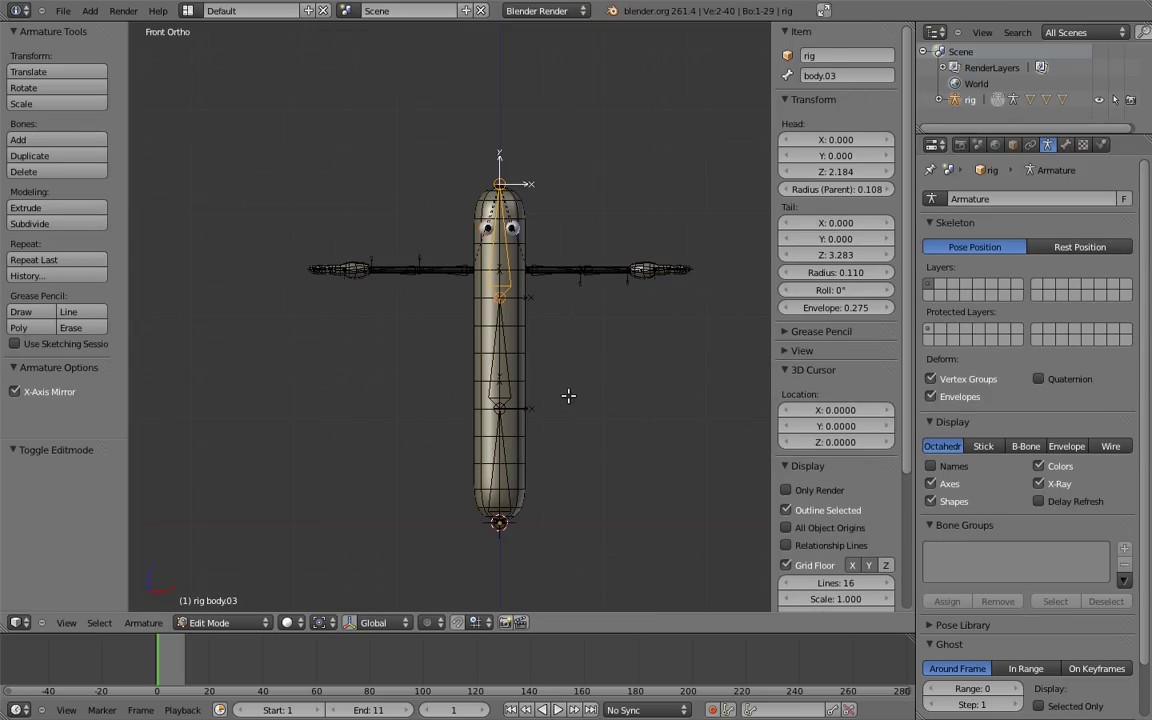
pyautogui.hotkey('shift', 'a')
pyautogui.press('KP_3')
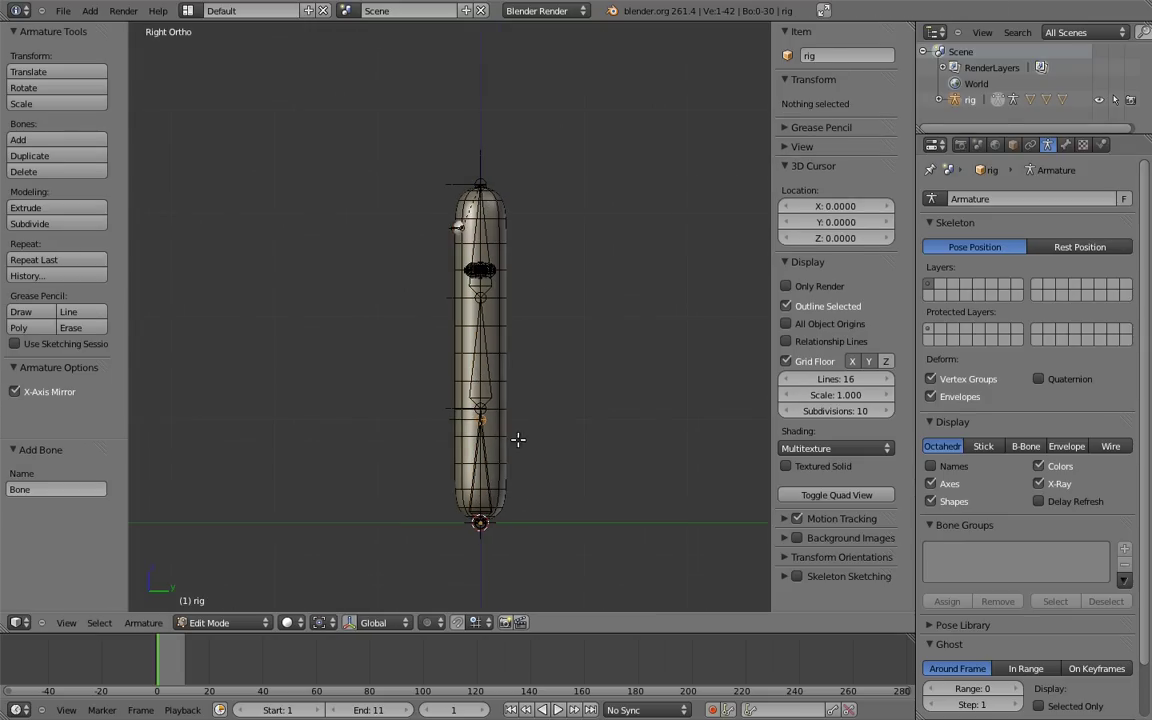
pyautogui.keyDown('shift'); pyautogui.moveTo(526, 414); pyautogui.dragTo(474, 344, button='middle'); pyautogui.keyUp('shift')
pyautogui.rightClick(571, 407)
pyautogui.press('g')
pyautogui.click(655, 548)
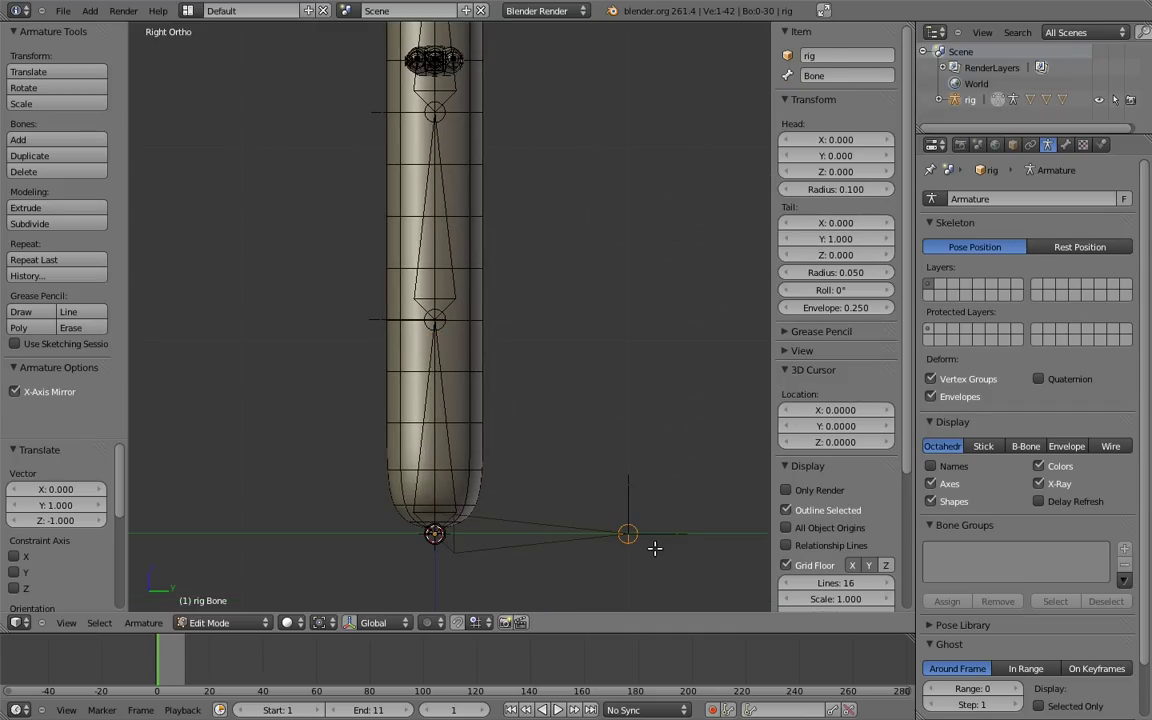
# - Extend the new bone's tail 1 unit along the global Y axis, to Y 2.000
pyautogui.keyDown('shift'); pyautogui.moveTo(692, 489); pyautogui.dragTo(562, 390, button='middle'); pyautogui.keyUp('shift')
pyautogui.press('g')
pyautogui.press('y')
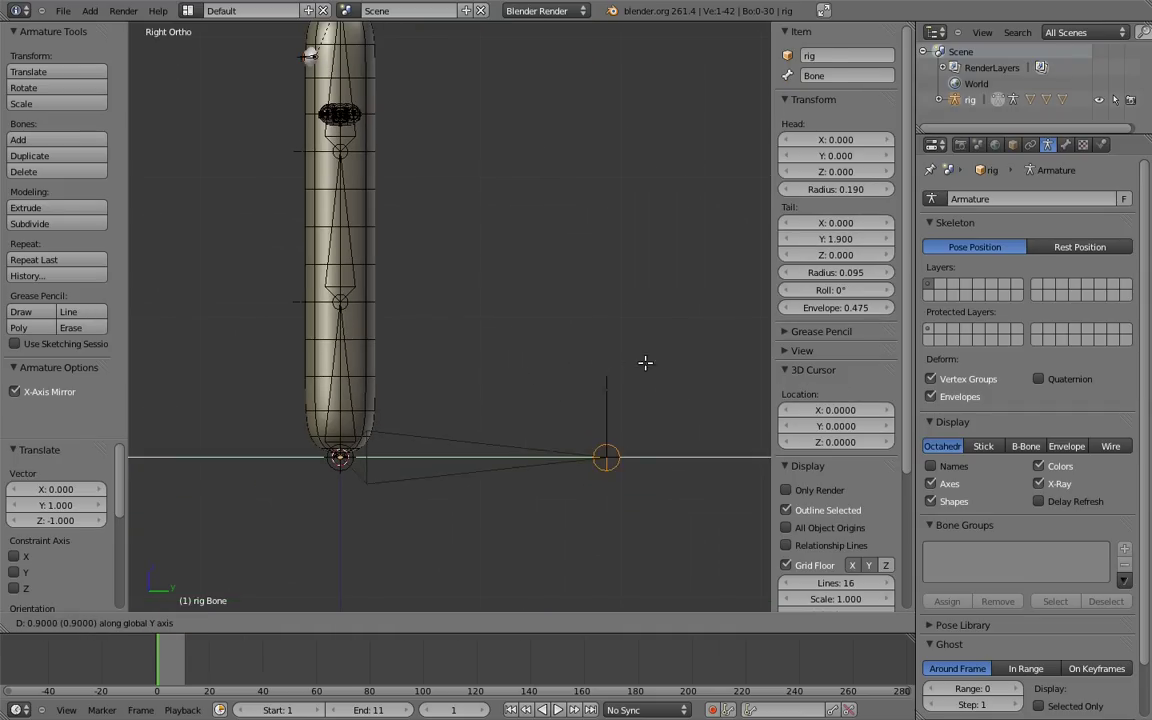
pyautogui.press('Return')
pyautogui.scroll(-2, 640, 375)
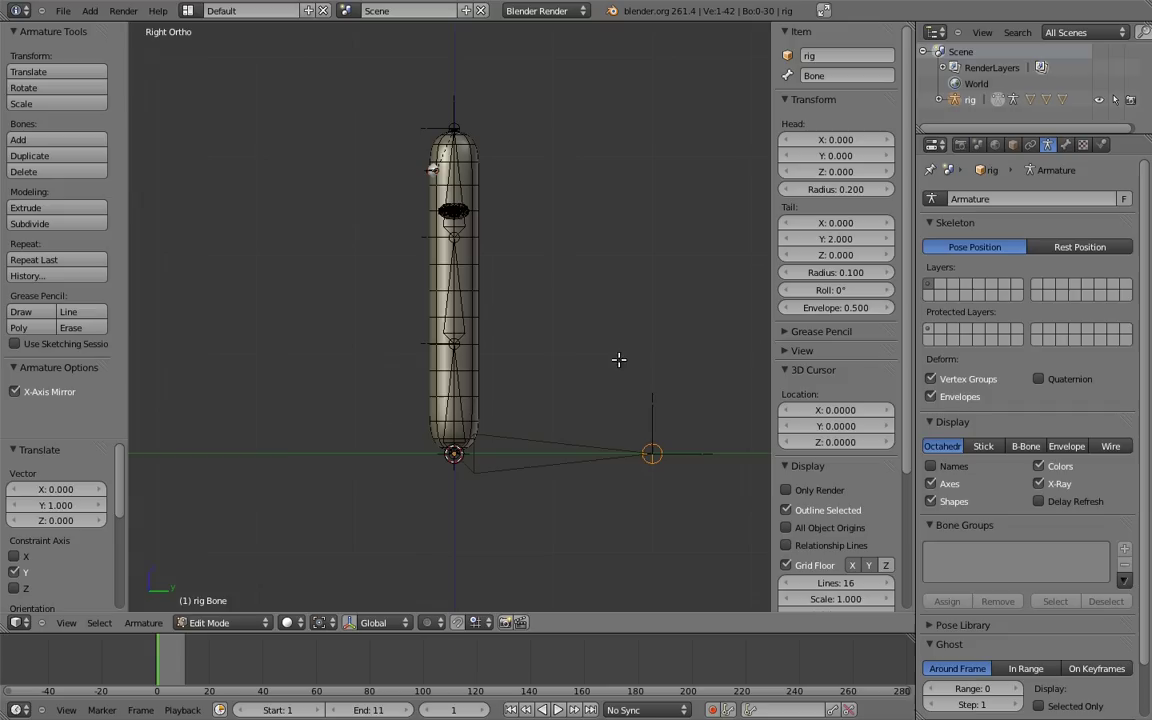
# - Rename the new horizontal bone as root
pyautogui.rightClick(548, 450)
pyautogui.click(843, 75)
pyautogui.write('root')
pyautogui.press('Return')
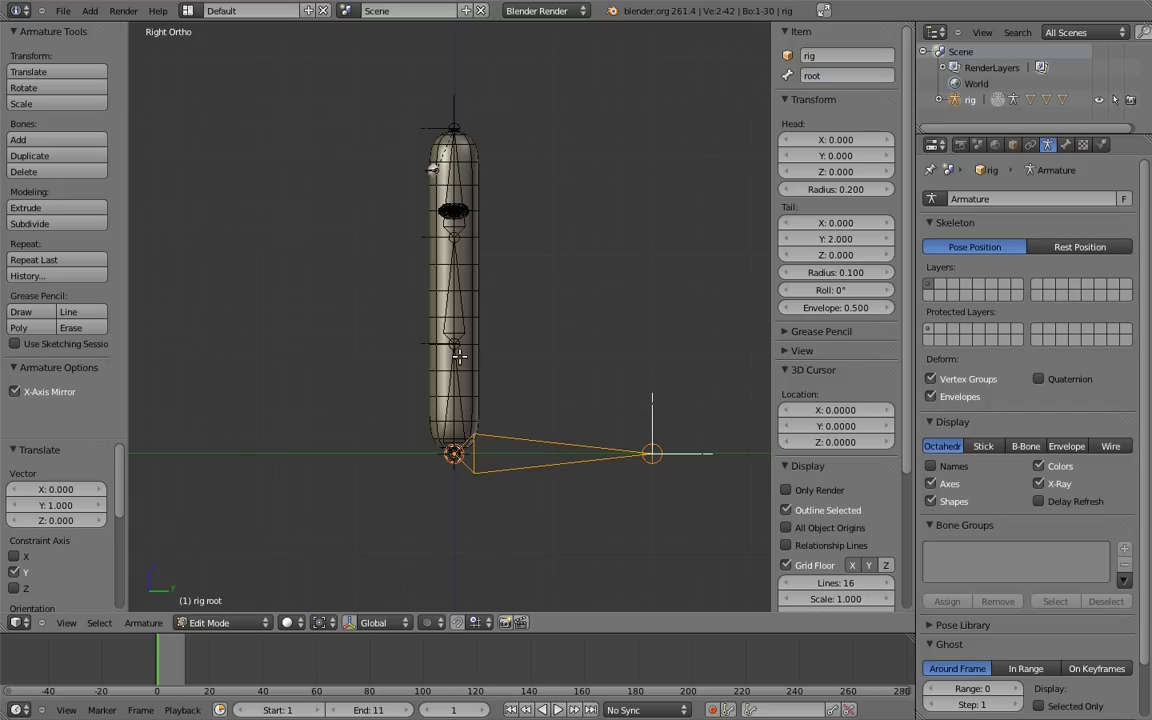
# - Parent the lowest body bone to the root bone with Keep Offset
pyautogui.rightClick(458, 399)
pyautogui.keyDown('shift'); pyautogui.rightClick(519, 439); pyautogui.keyUp('shift')
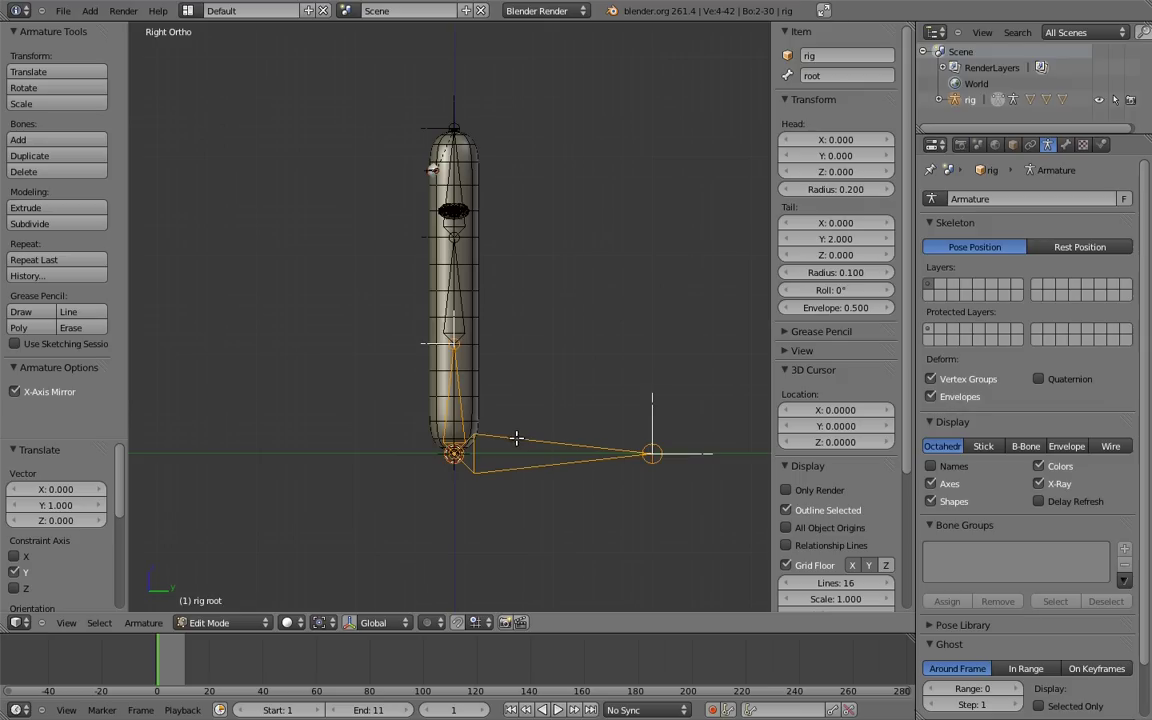
pyautogui.hotkey('ctrl', 'p')
pyautogui.click(509, 441)
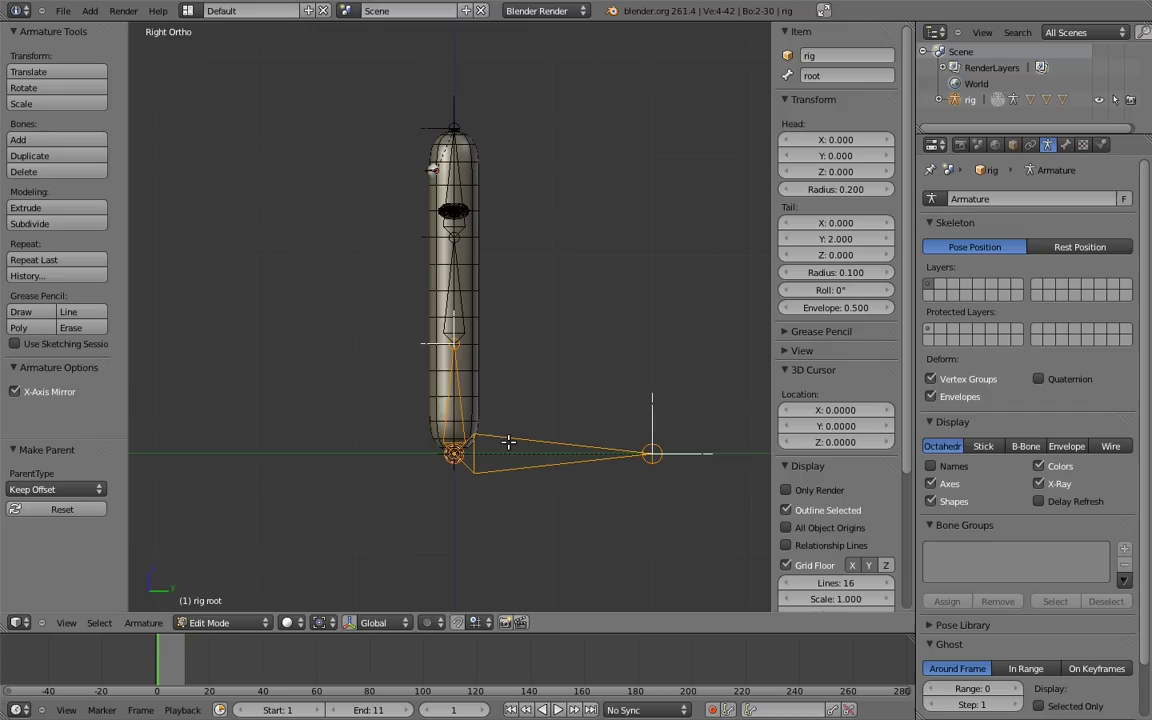
# - Try moving and rotating the root bone in pose mode to test that the whole character follows
pyautogui.press('Tab')
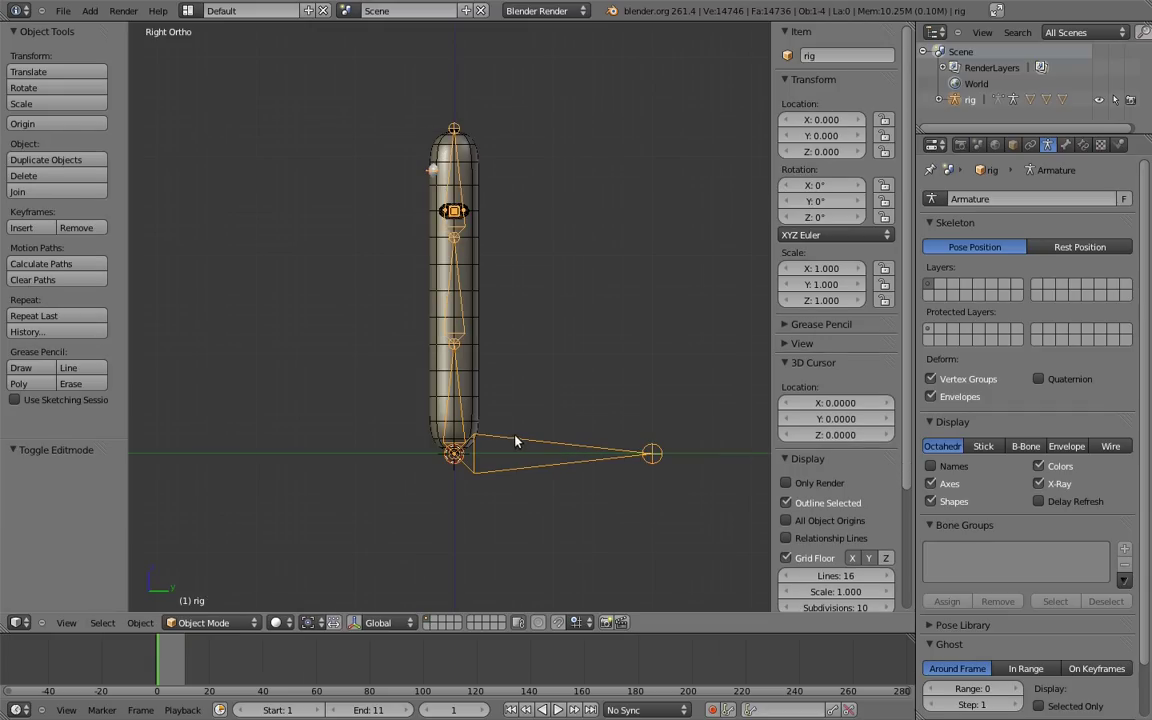
pyautogui.hotkey('ctrl', 'Tab')
pyautogui.keyDown('shift'); pyautogui.moveTo(514, 428); pyautogui.dragTo(553, 441, button='middle'); pyautogui.keyUp('shift')
pyautogui.scroll(-1, 550, 399)
pyautogui.press('g')
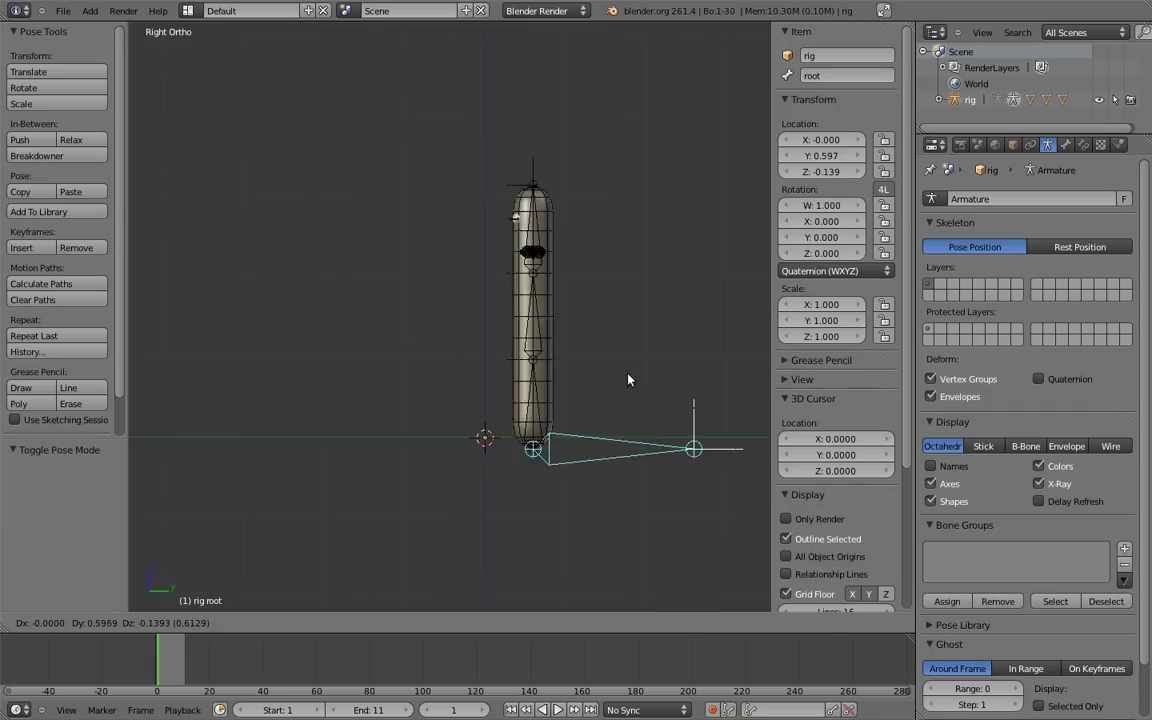
pyautogui.rightClick(542, 391)
pyautogui.press('KP_1')
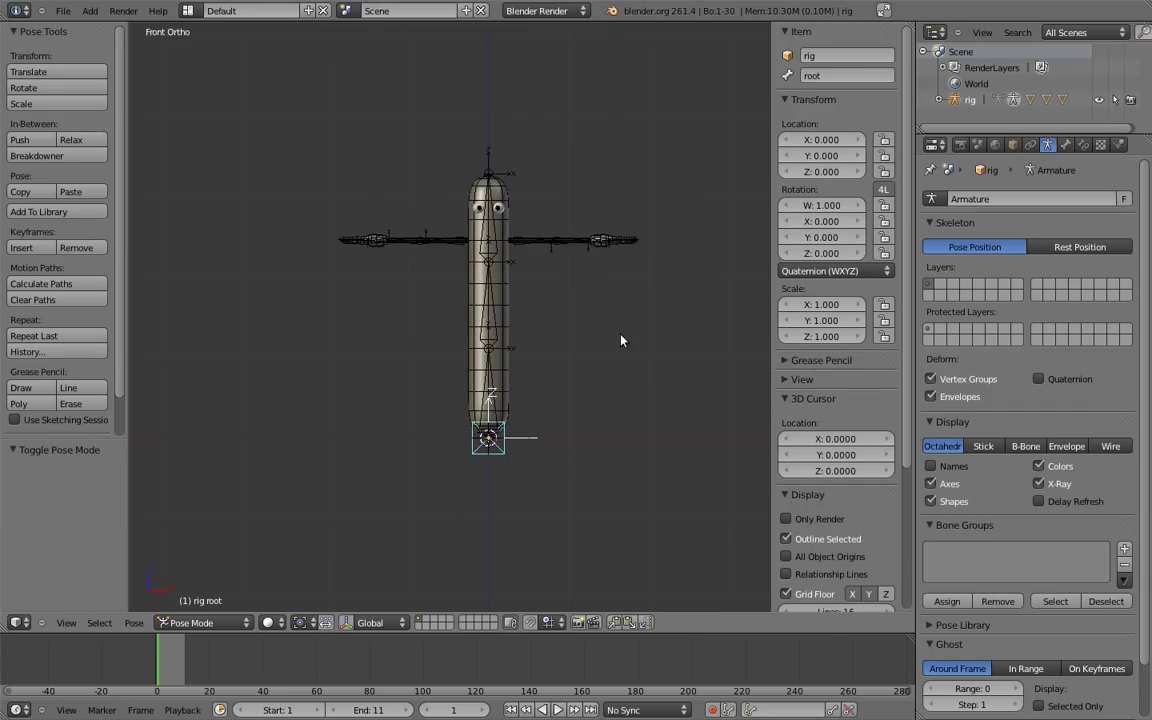
pyautogui.press('r')
pyautogui.press('Escape')
# - Display the bone settings, and in edit mode duplicate the topmost body bone 2 units along the X axis
pyautogui.rightClick(527, 243)
pyautogui.click(1066, 146)
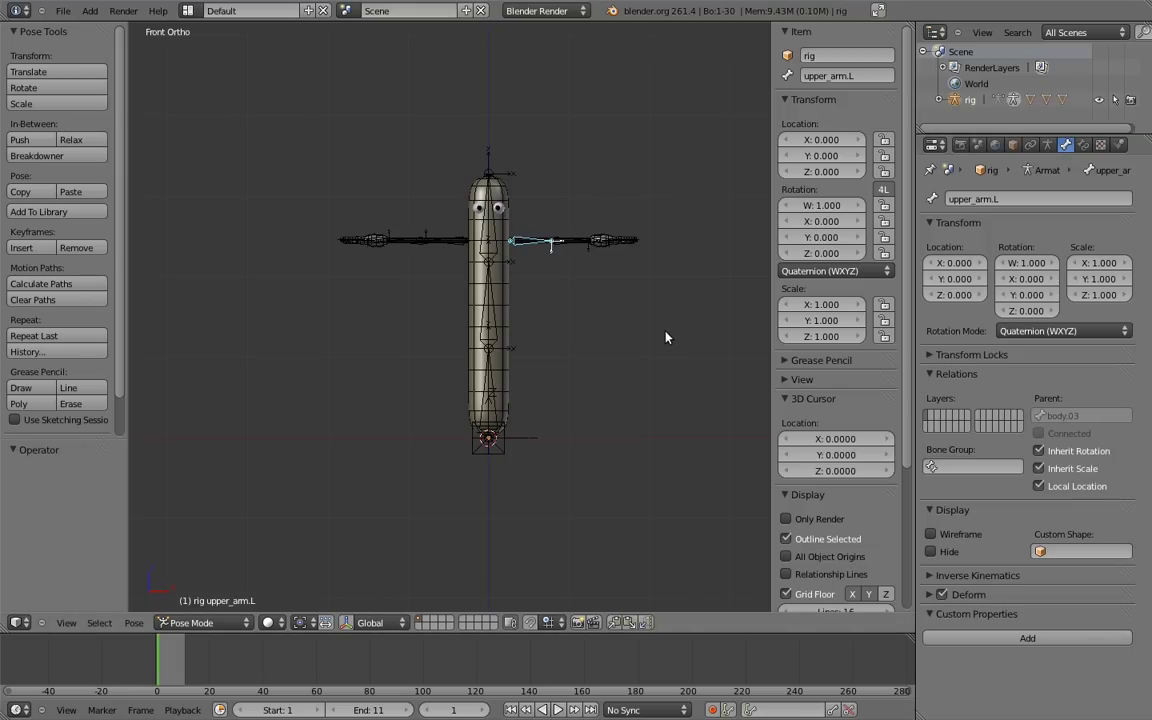
pyautogui.press('Tab')
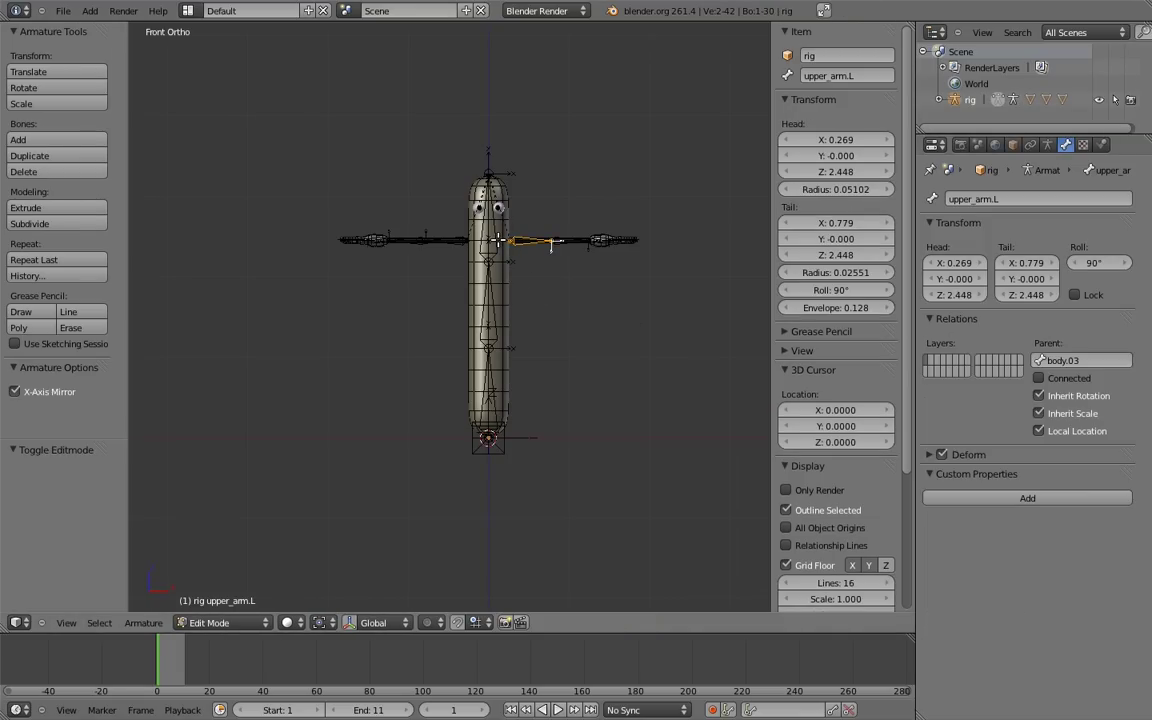
pyautogui.rightClick(497, 240)
pyautogui.hotkey('shift', 'd')
pyautogui.press('x')
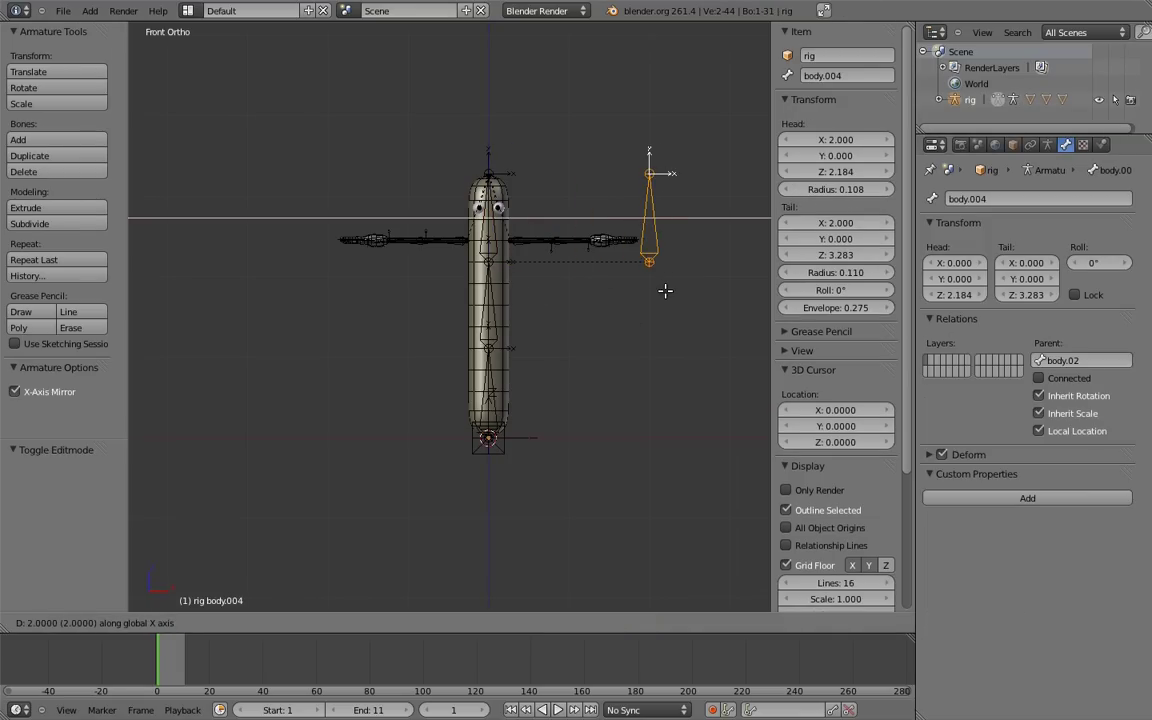
pyautogui.click(665, 291)
# - Duplicate the lowest body bone and move the copy 2 units along the X axis
pyautogui.rightClick(508, 400)
pyautogui.hotkey('shift', 'd')
pyautogui.press('x')
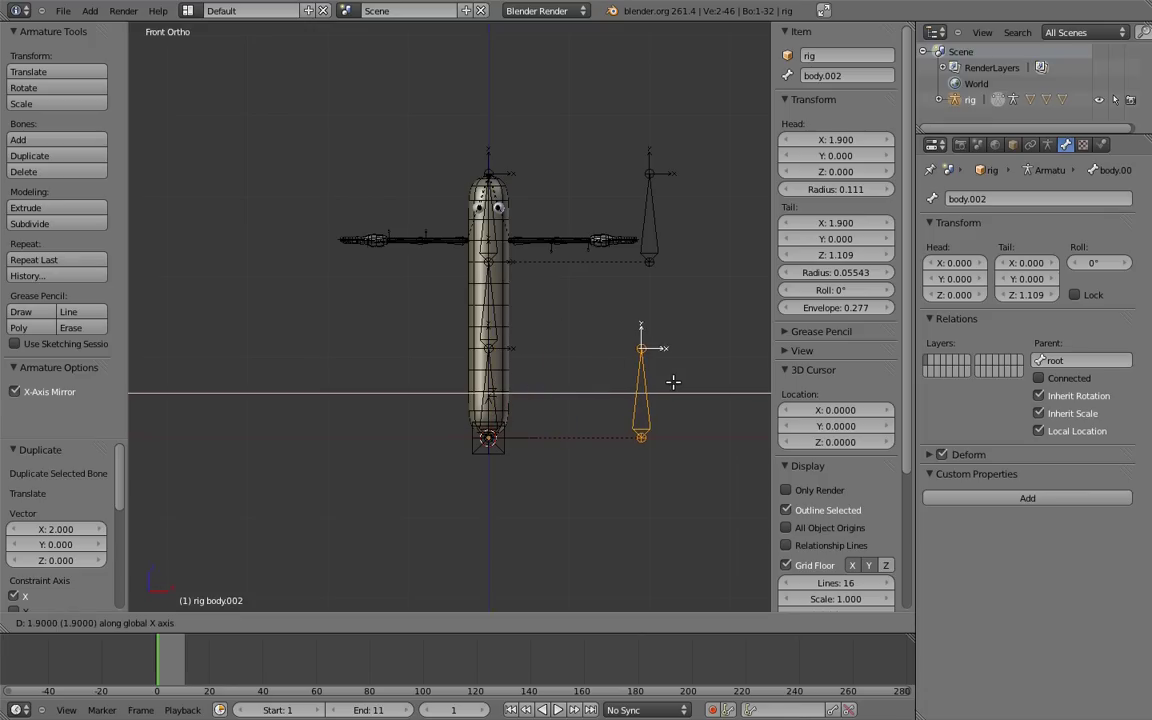
pyautogui.click(674, 382)
# - Lengthen both duplicated bones along Z, raising the lower one's tail by 0.5 and the upper one's tail by 0.3
pyautogui.rightClick(649, 348)
pyautogui.press('g')
pyautogui.press('z')
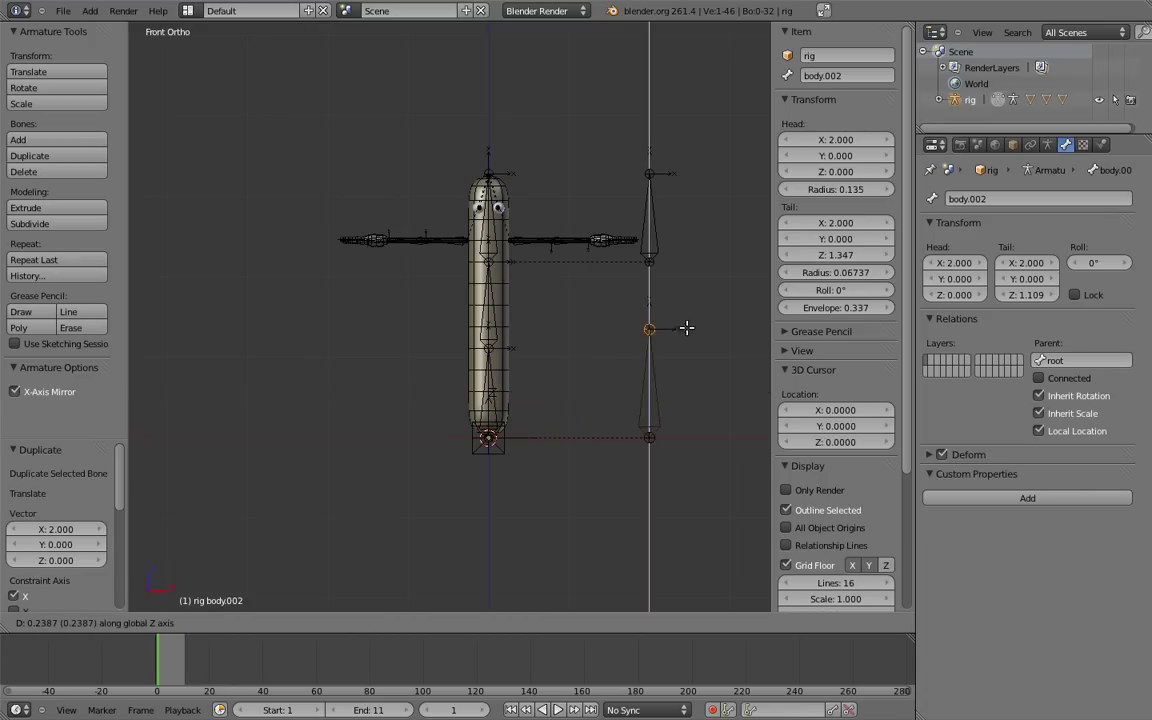
pyautogui.click(689, 306)
pyautogui.rightClick(648, 172)
pyautogui.press('g')
pyautogui.press('z')
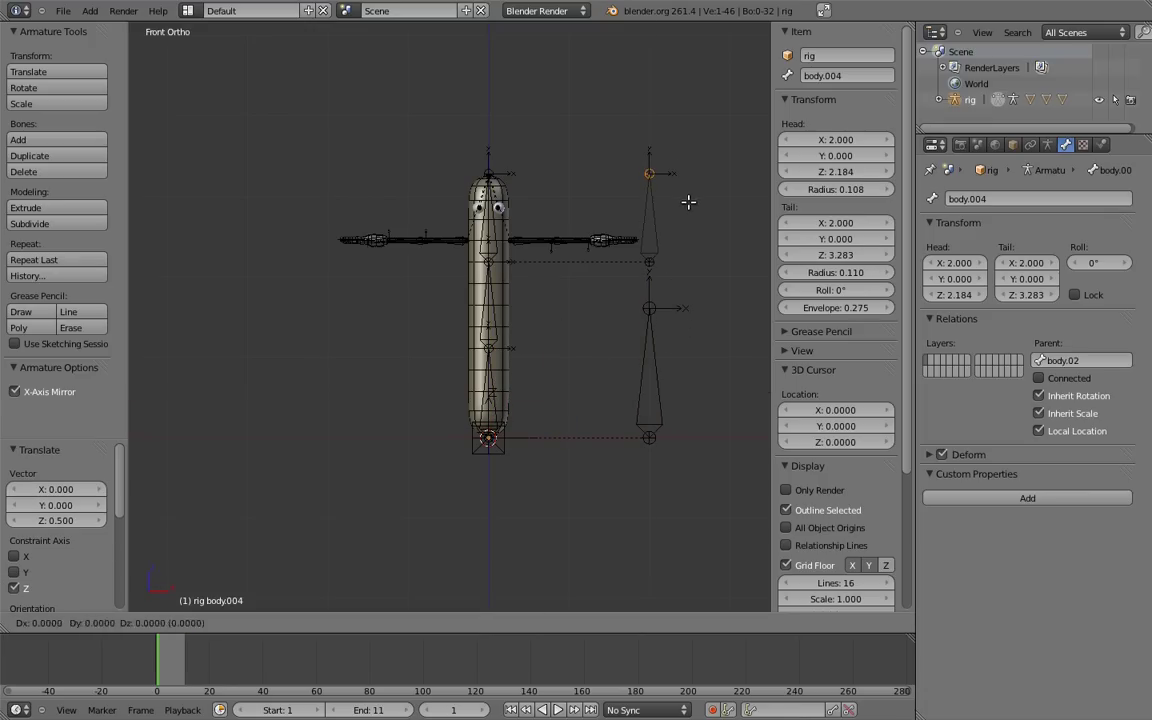
pyautogui.click(689, 183)
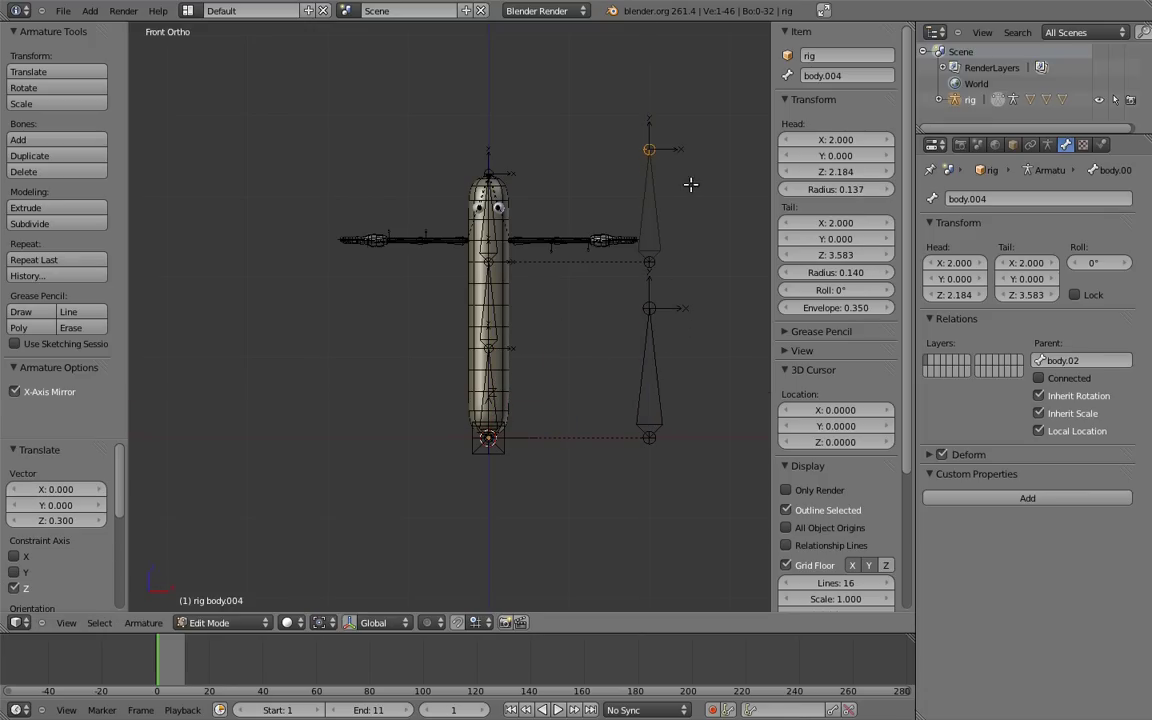
# - Parent both duplicated body bones to the root bone with Keep Offset
pyautogui.rightClick(658, 228)
pyautogui.keyDown('shift'); pyautogui.rightClick(655, 328); pyautogui.keyUp('shift')
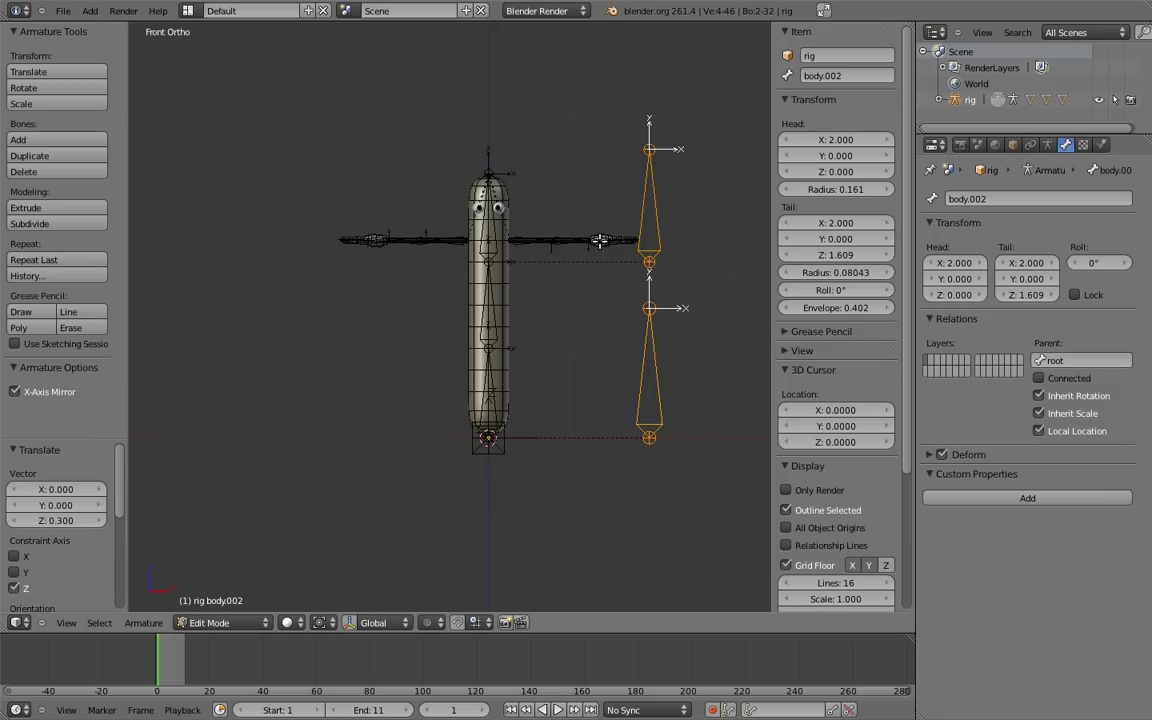
pyautogui.moveTo(583, 222); pyautogui.dragTo(519, 265, button='middle')
pyautogui.keyDown('shift'); pyautogui.rightClick(569, 398); pyautogui.keyUp('shift')
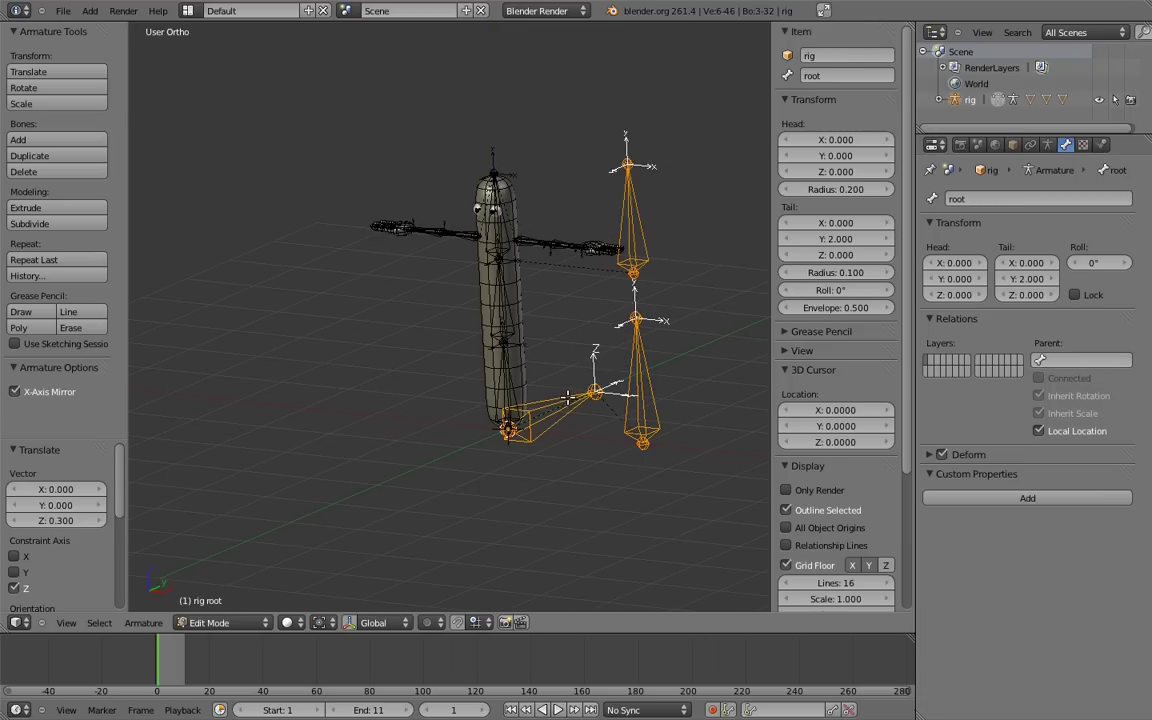
pyautogui.hotkey('ctrl', 'p')
pyautogui.click(567, 397)
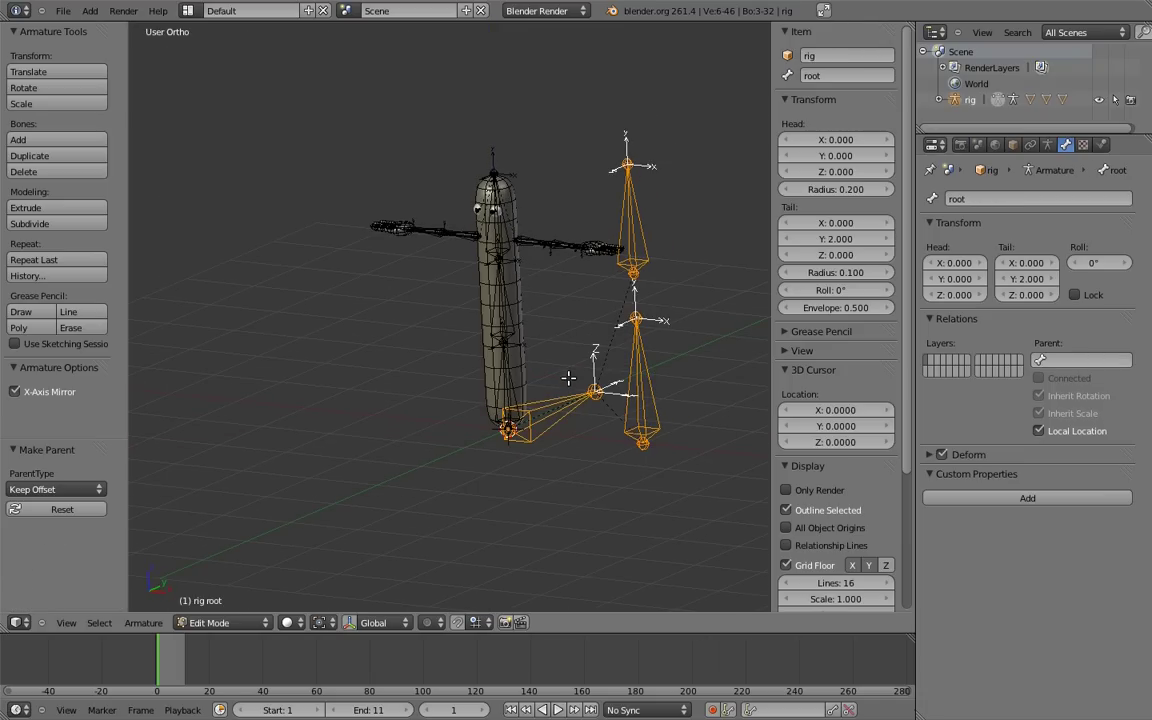
# - Rename the upper duplicated bone as body_top
pyautogui.press('KP_1')
pyautogui.rightClick(588, 185)
pyautogui.click(849, 76)
pyautogui.write('body_top')
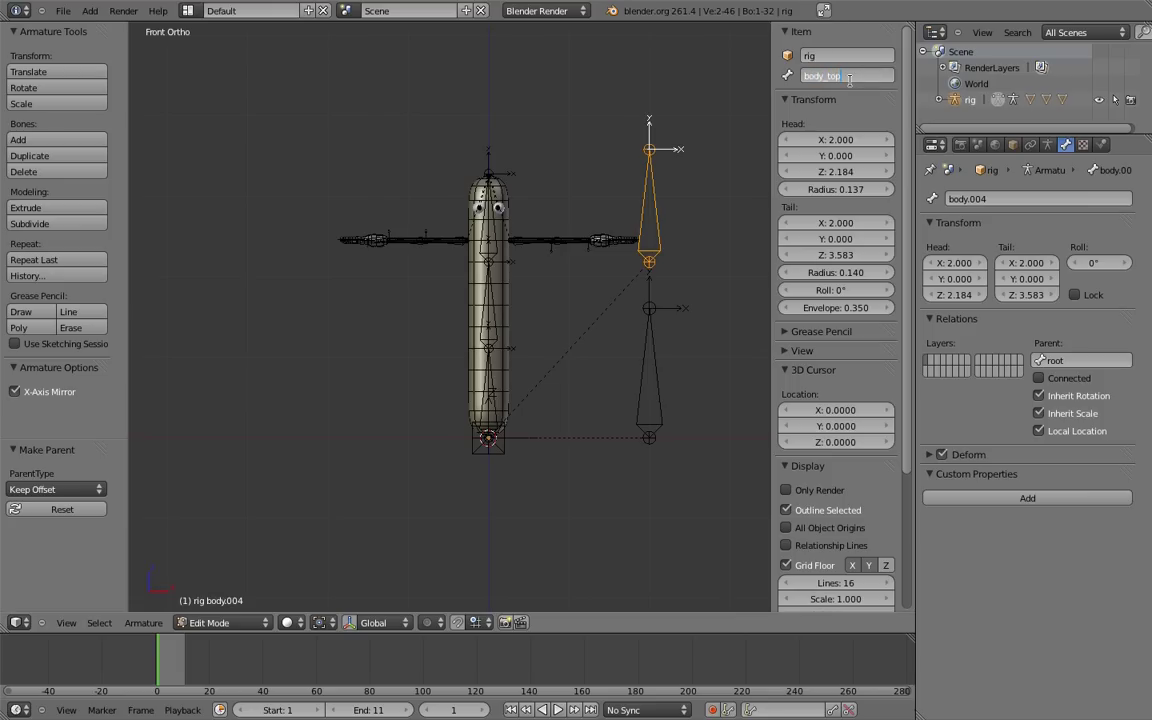
pyautogui.press('Return')
# - Rename the lower duplicated bone as body_bottom
pyautogui.rightClick(663, 367)
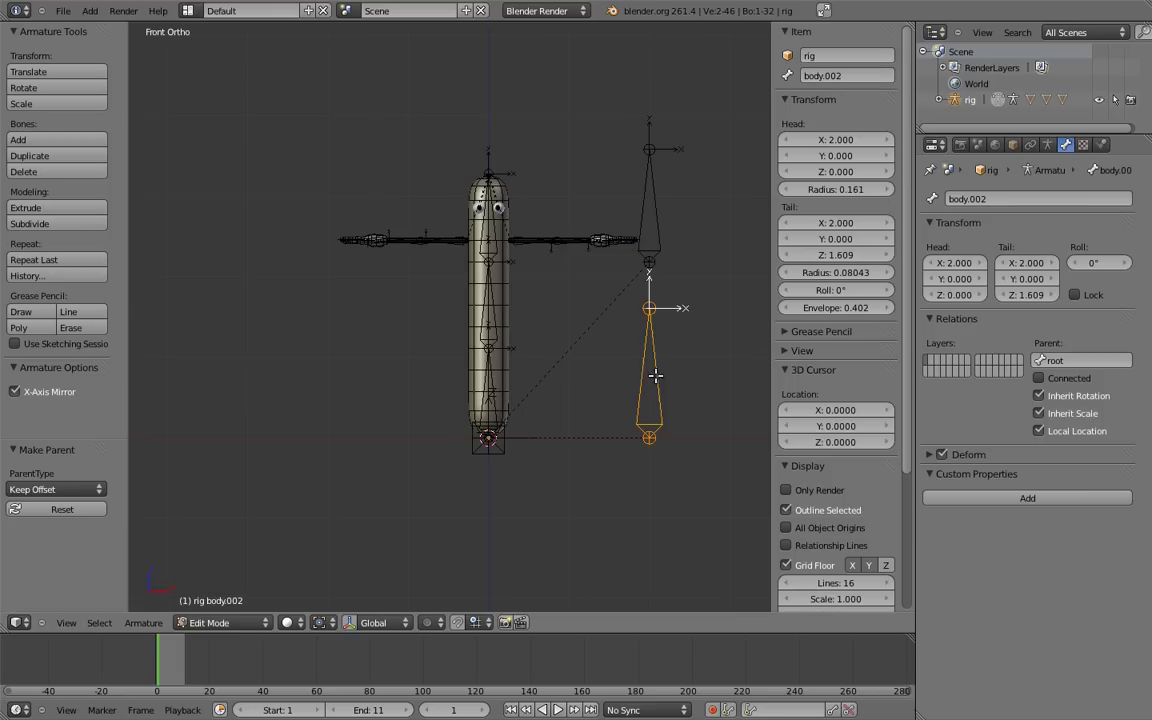
pyautogui.click(838, 76)
pyautogui.write('body_bottom')
pyautogui.press('Return')
# - Add a Copy Transforms constraint in pose mode to body.01, targeting body_bottom
pyautogui.hotkey('ctrl', 'Tab')
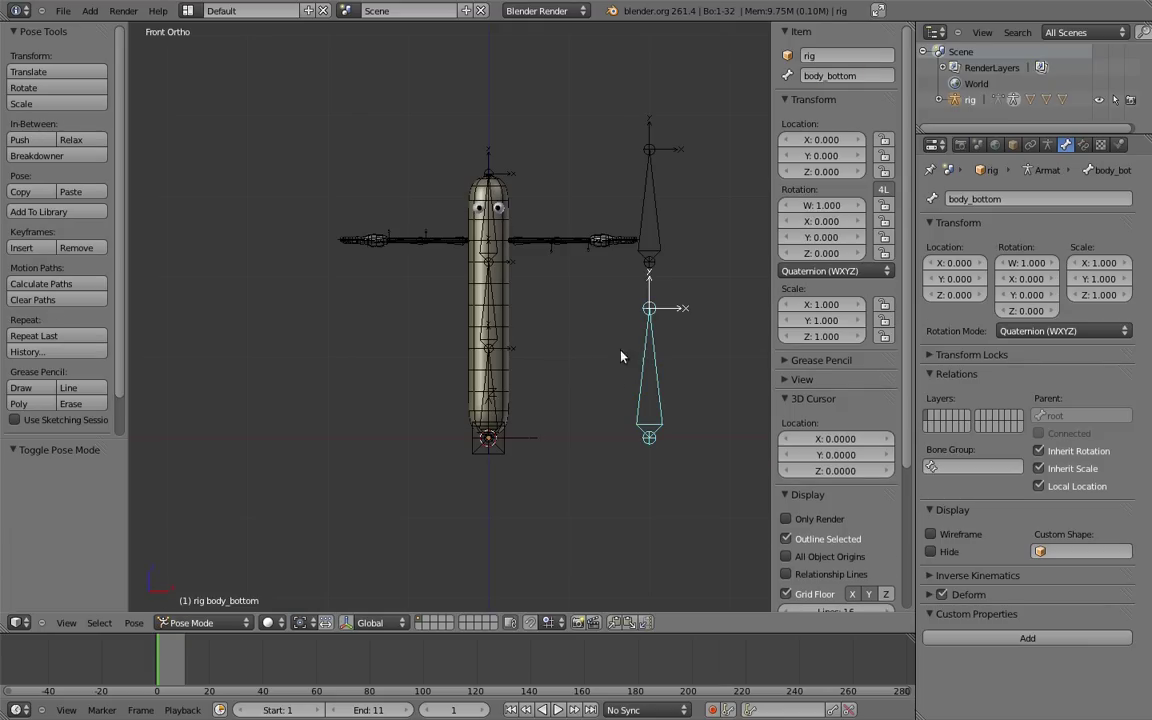
pyautogui.keyDown('shift'); pyautogui.rightClick(498, 382); pyautogui.keyUp('shift')
pyautogui.hotkey('shift', 'ctrl', 'c')
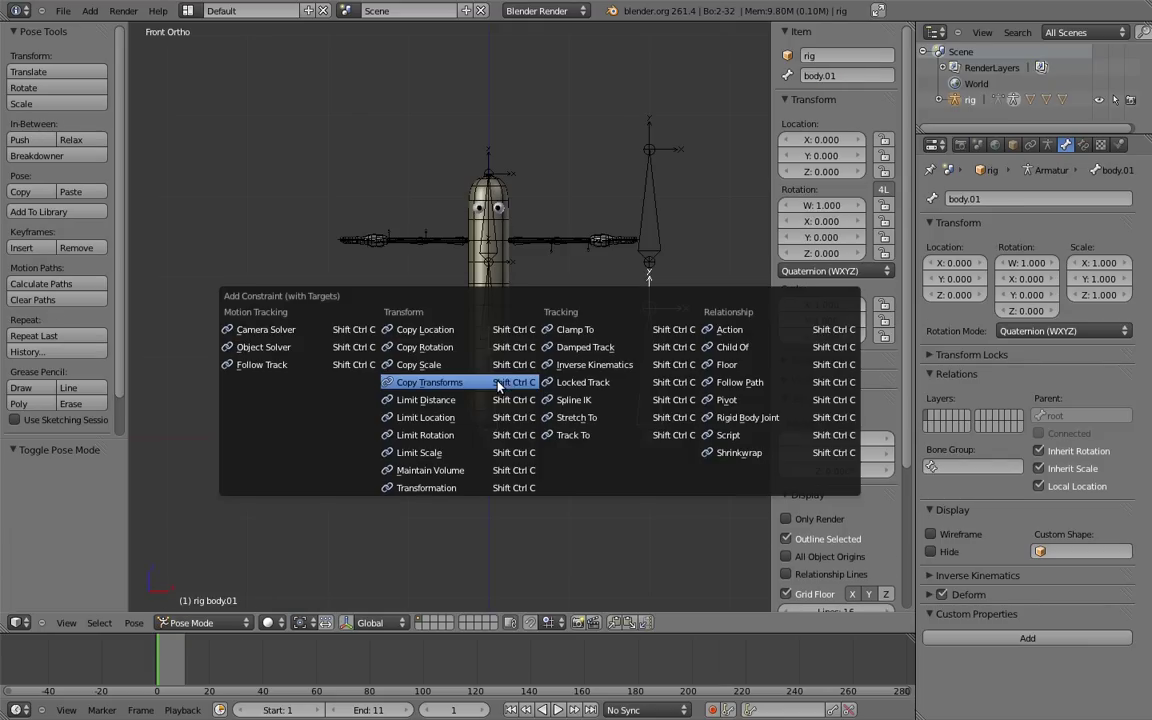
pyautogui.click(490, 386)
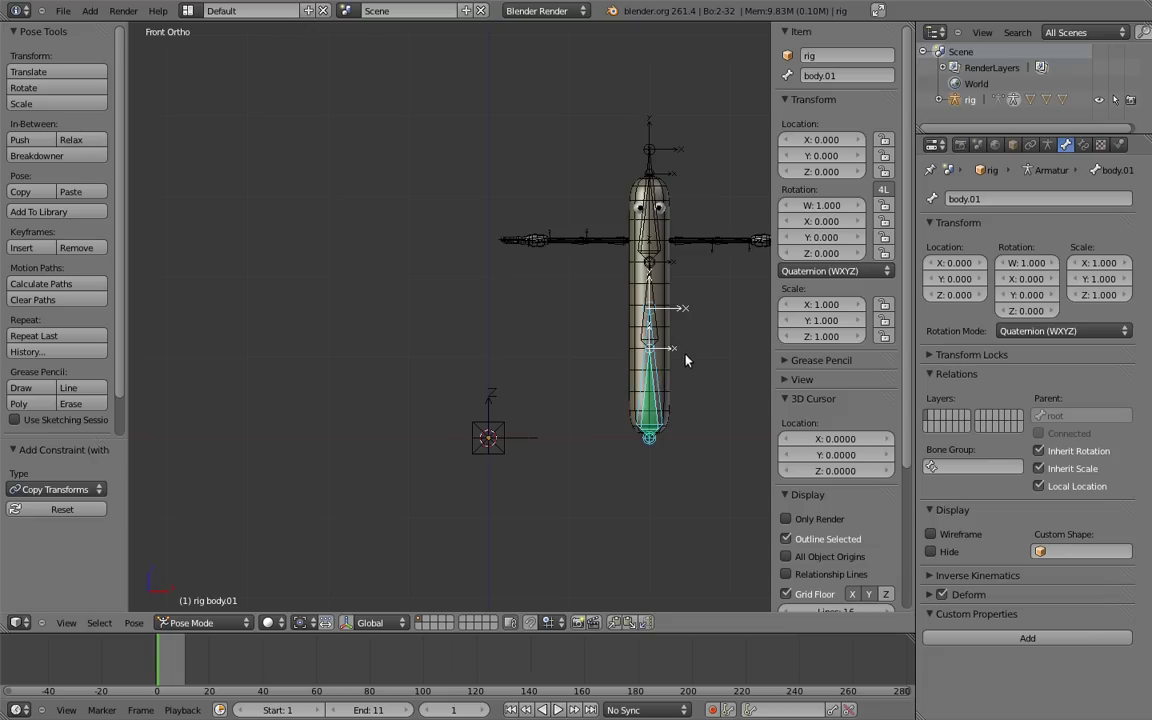
# - Add a Copy Transforms constraint to body.02, targeting body_bottom
pyautogui.keyDown('shift'); pyautogui.moveTo(757, 375); pyautogui.dragTo(501, 419, button='middle'); pyautogui.keyUp('shift')
pyautogui.keyDown('shift'); pyautogui.rightClick(563, 397); pyautogui.keyUp('shift')
pyautogui.hotkey('shift', 'ctrl', 'c')
pyautogui.click(561, 399)
# - Add a second Copy Transforms constraint to body.02, targeting body_top
pyautogui.keyDown('shift'); pyautogui.moveTo(571, 330); pyautogui.dragTo(545, 442, button='middle'); pyautogui.keyUp('shift')
pyautogui.rightClick(524, 188)
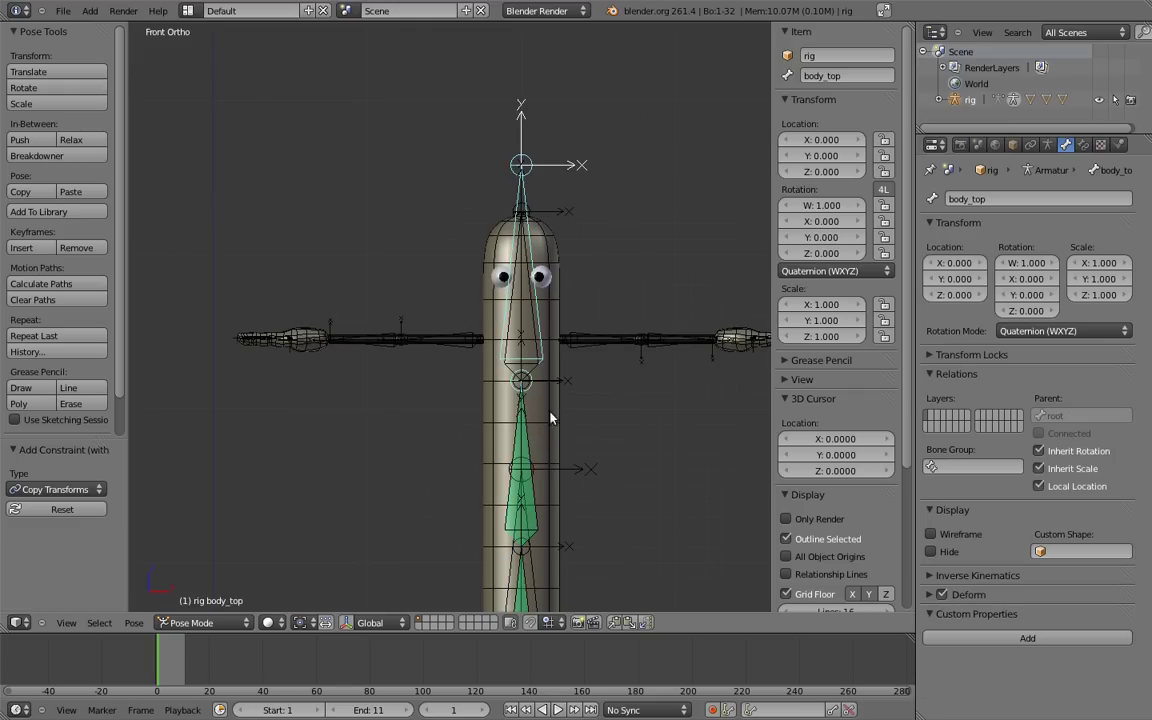
pyautogui.hotkey('shift', 'ctrl', 'c')
pyautogui.click(528, 445)
# - Add a Copy Transforms constraint to body.03, targeting body_top
pyautogui.rightClick(528, 193)
pyautogui.rightClick(528, 193)
pyautogui.rightClick(537, 311)
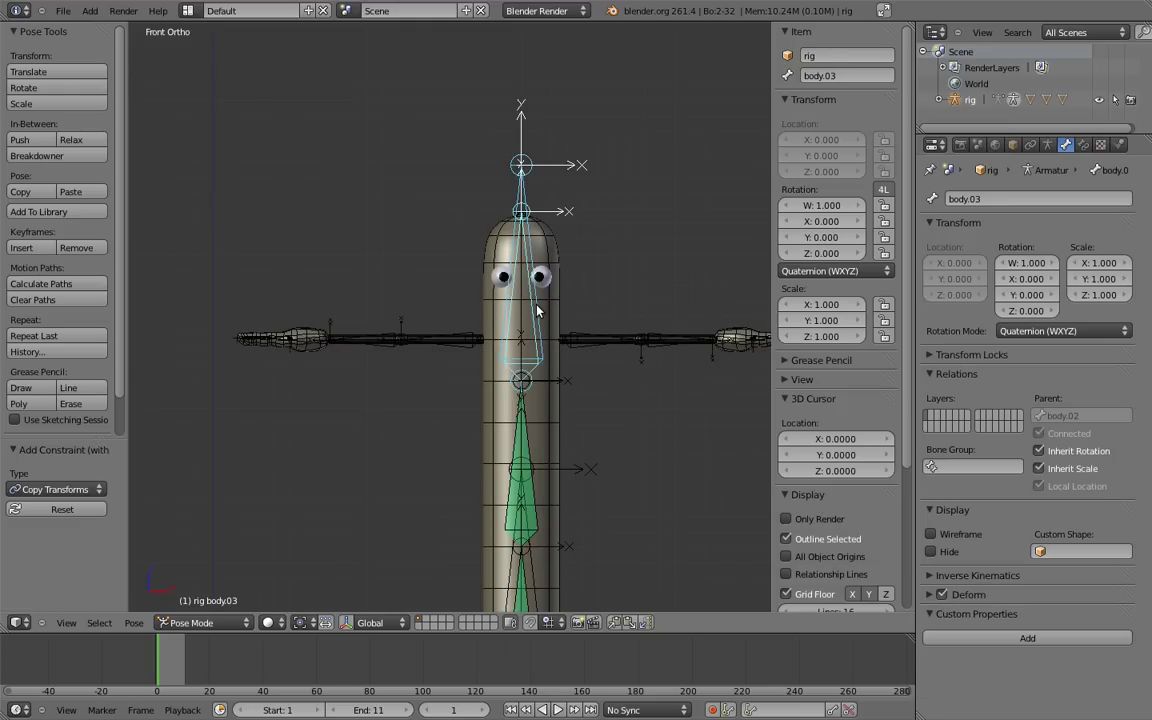
pyautogui.hotkey('shift', 'ctrl', 'c')
pyautogui.click(537, 311)
# - Rotate the body_top control bone by about -91° in the front view to test the body's bend
pyautogui.scroll(-3, 599, 240)
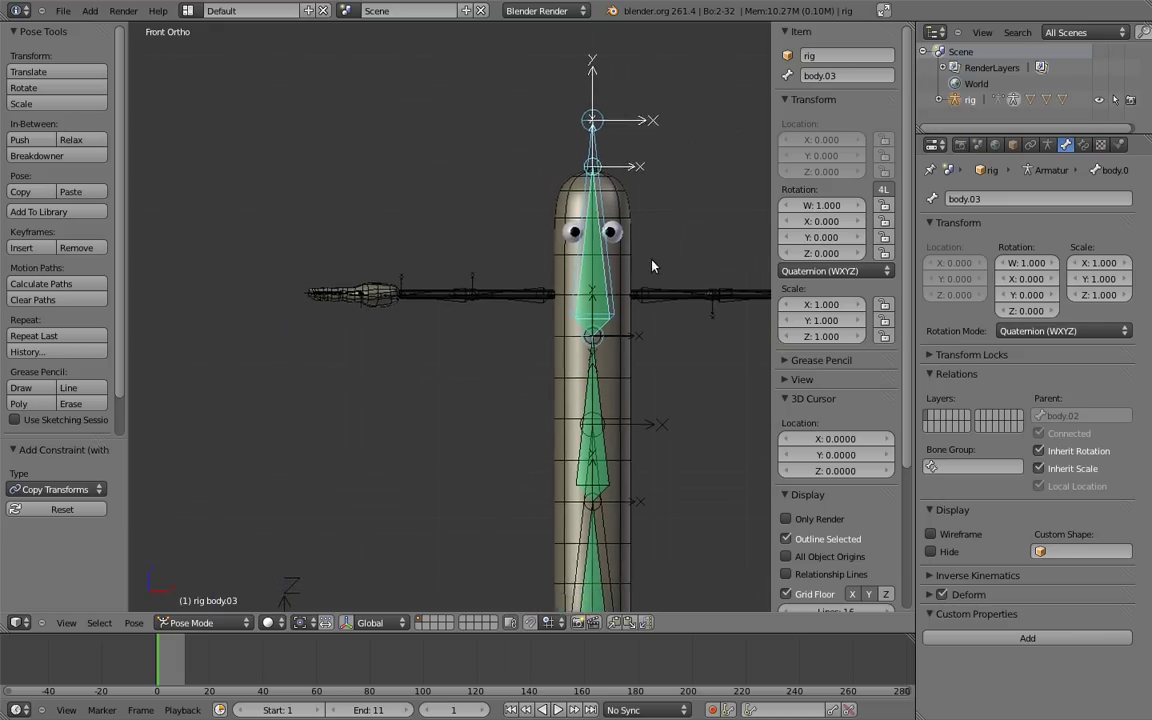
pyautogui.rightClick(540, 216)
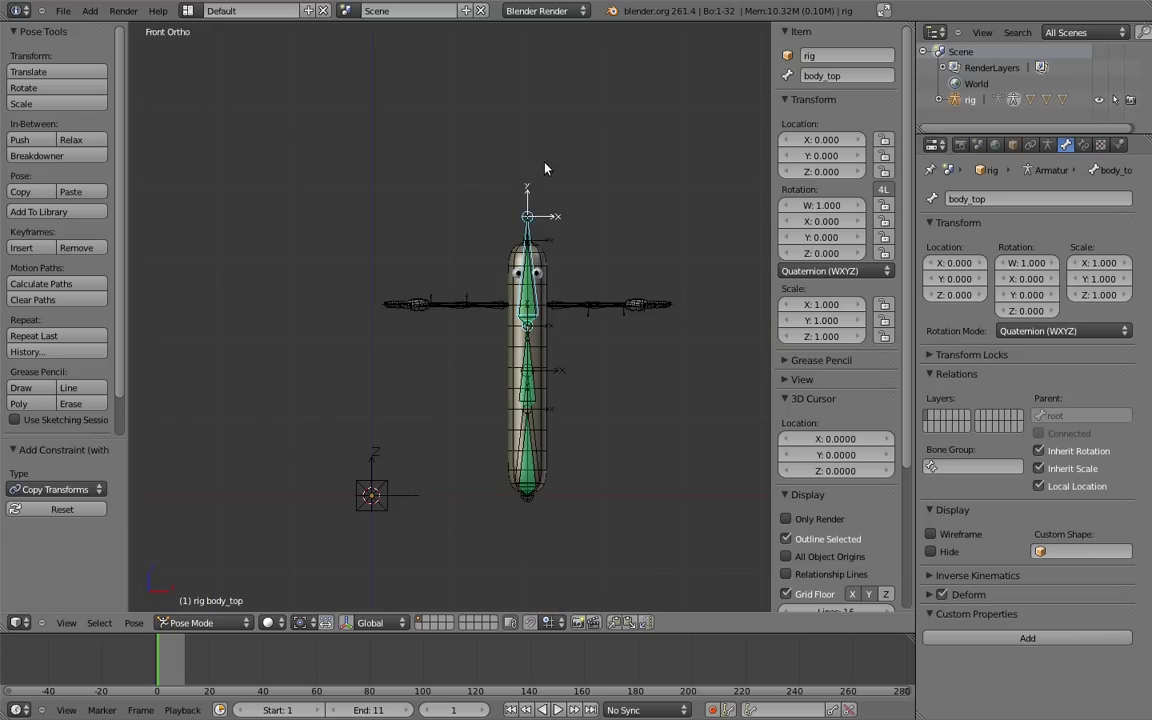
pyautogui.press('r')
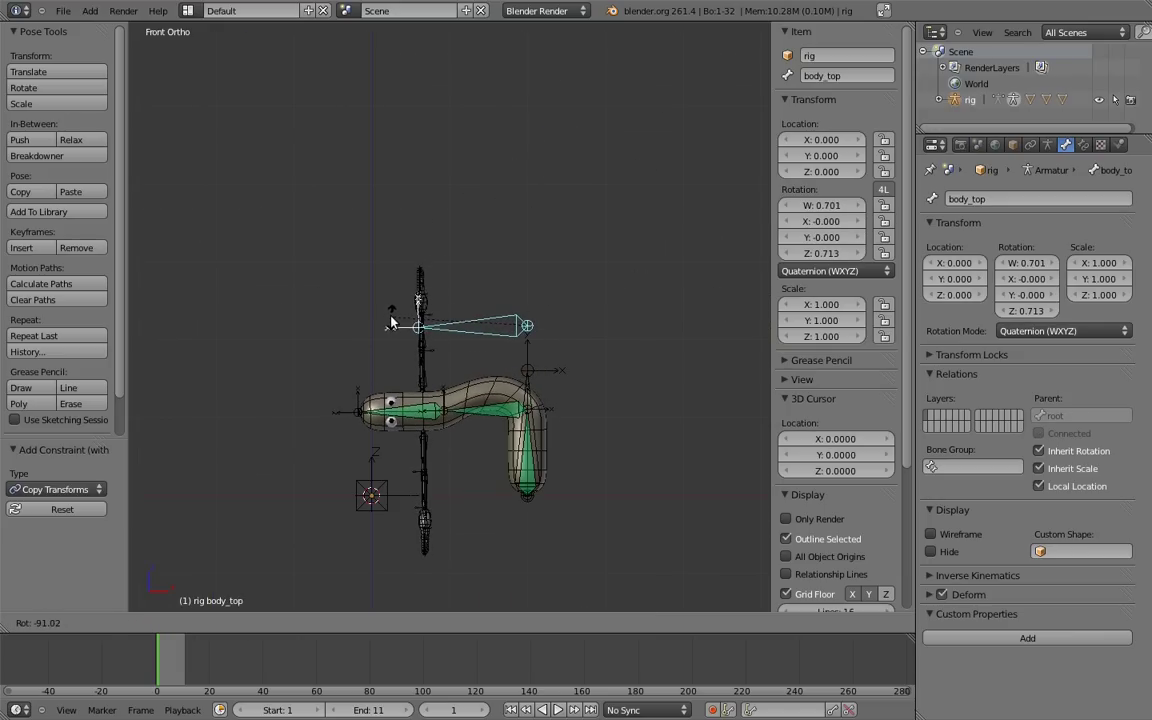
pyautogui.click(391, 322)
# - Set the influence of body.02's second Copy Transforms constraint, the one targeting body_top, to 0.5
pyautogui.rightClick(440, 380)
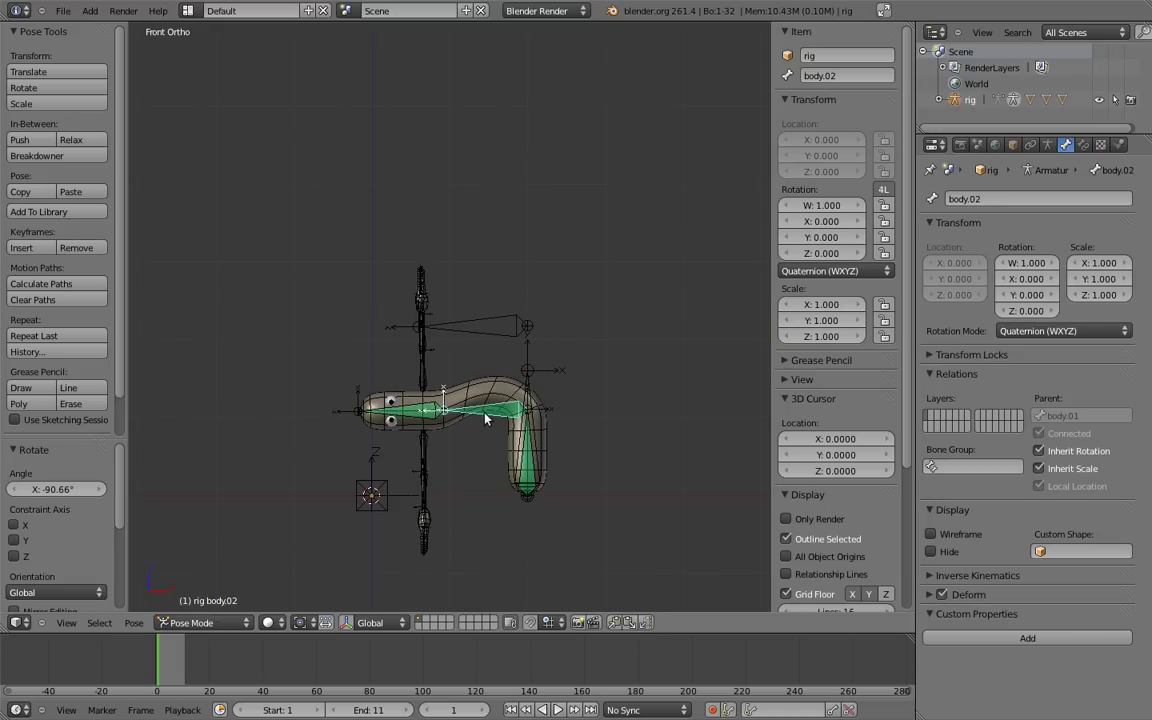
pyautogui.click(1084, 146)
pyautogui.click(1067, 520)
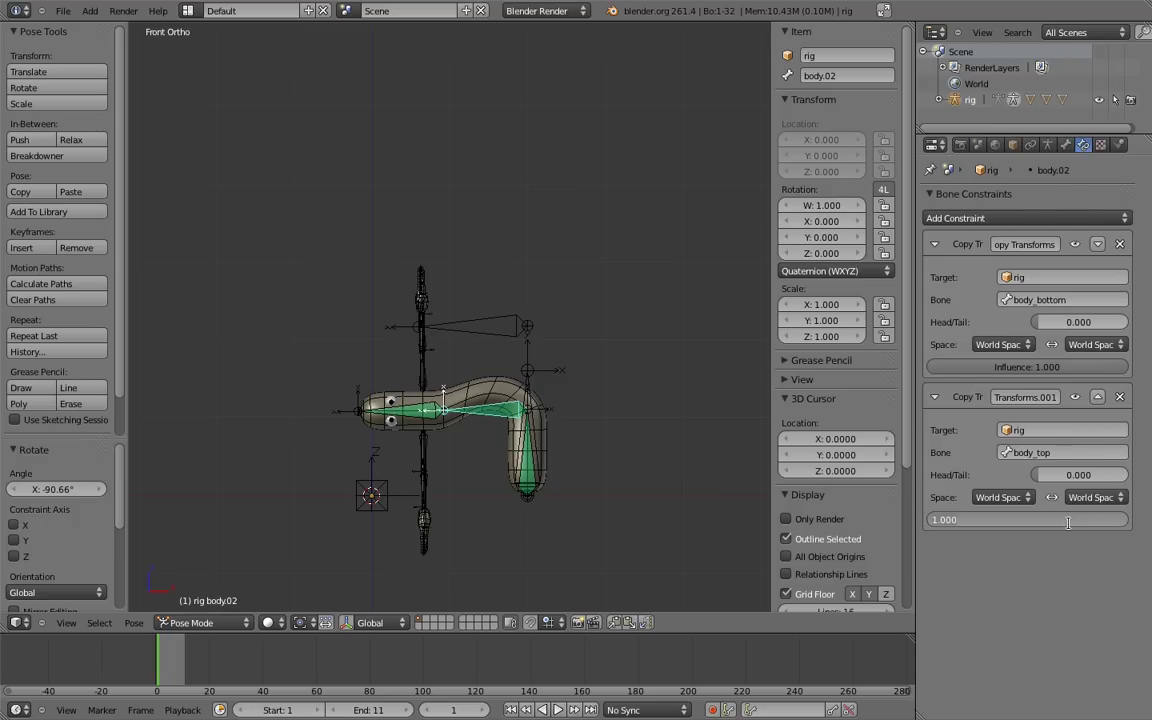
pyautogui.press('BackSpace')
pyautogui.write('.5')
pyautogui.press('Return')
# - Rotate the body_top control bone by about 158° in the front view to test the body's bend
pyautogui.rightClick(427, 310)
pyautogui.press('r')
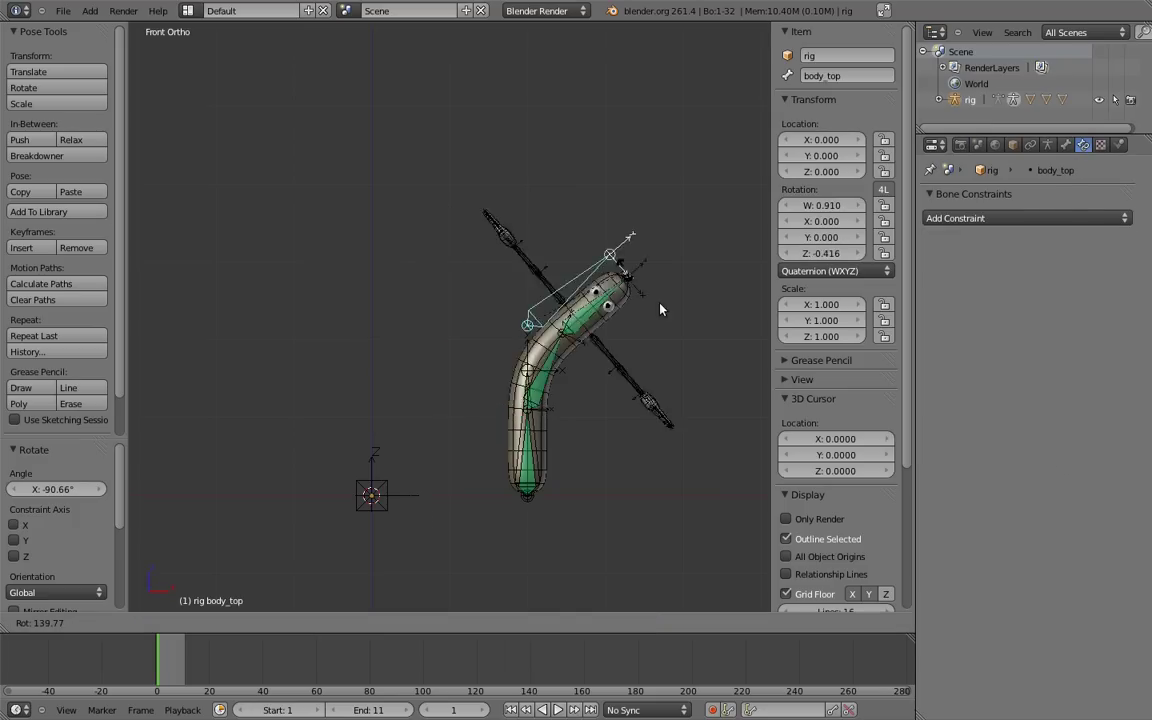
pyautogui.click(618, 308)
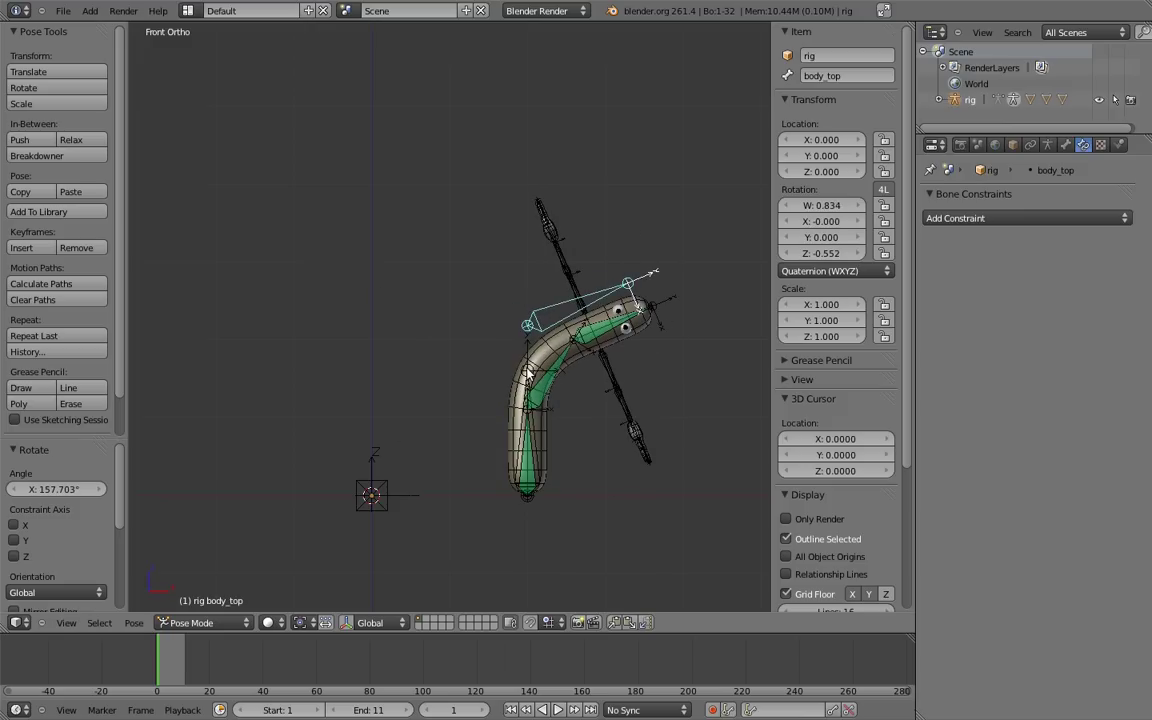
pyautogui.rightClick(532, 371)
pyautogui.press('g')
pyautogui.rightClick(464, 353)
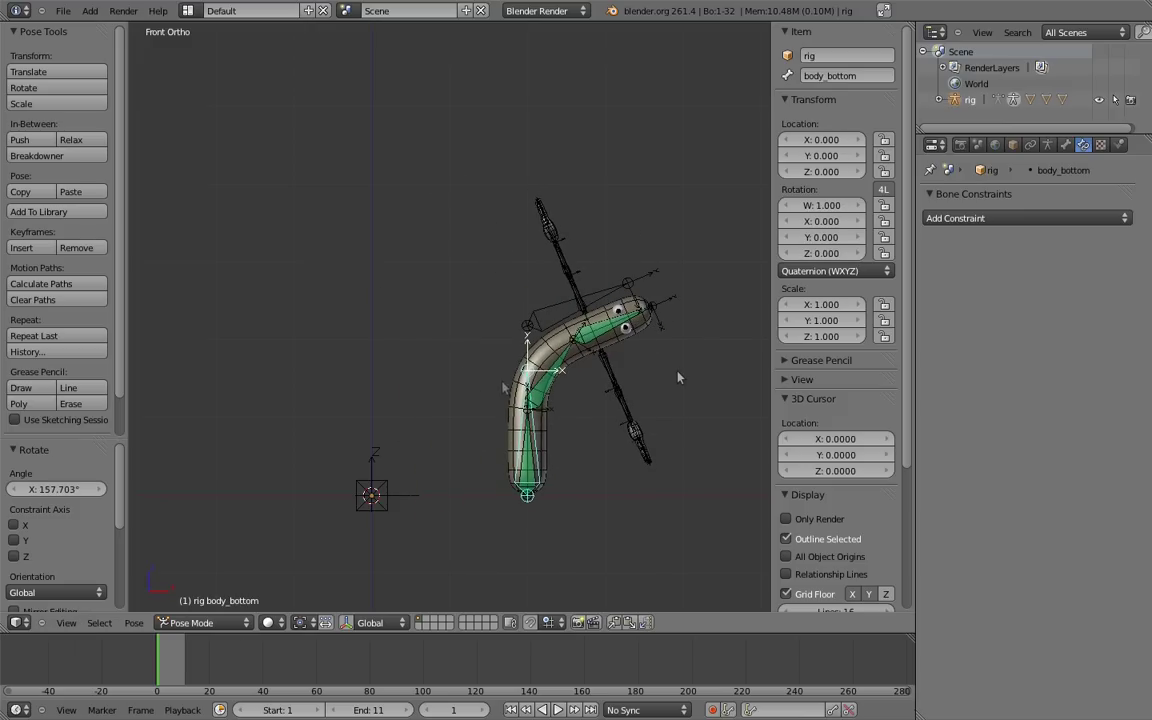
# - In Edit Mode, move the body_bottom bone along the X axis to X 0, inside the body
pyautogui.press('Tab')
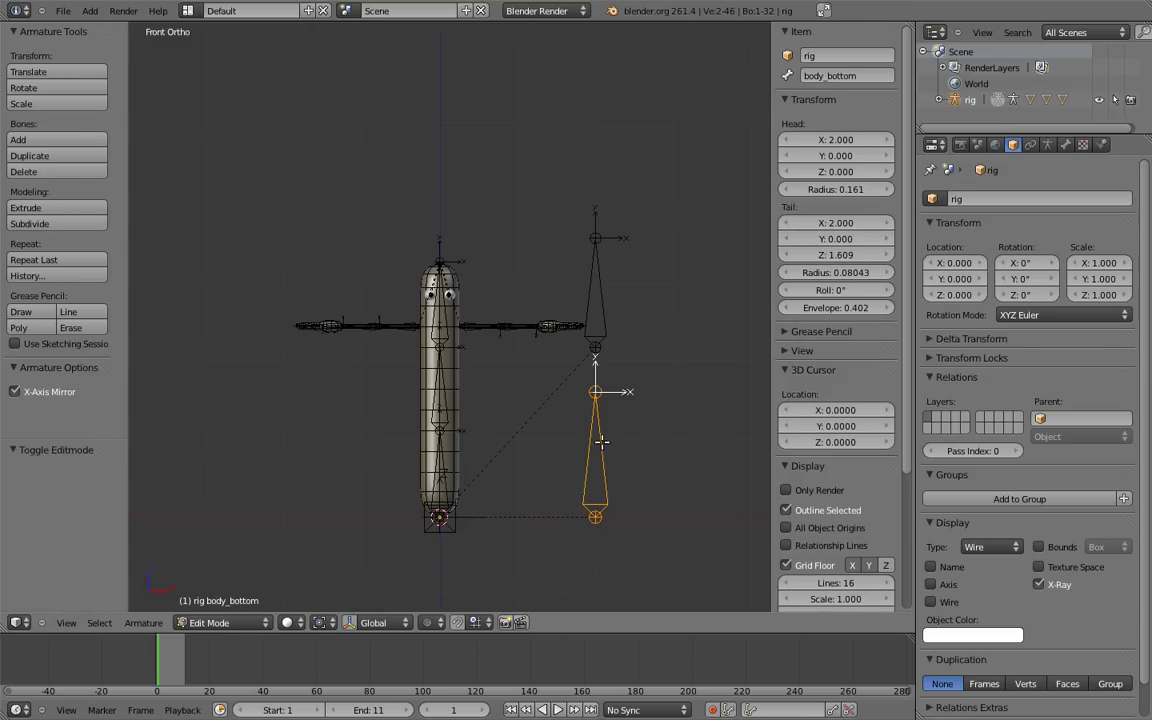
pyautogui.press('g')
pyautogui.press('x')
pyautogui.keyDown('ctrl'); pyautogui.click(514, 465); pyautogui.keyUp('ctrl')
pyautogui.keyDown('shift'); pyautogui.moveTo(517, 428); pyautogui.dragTo(574, 453, button='middle'); pyautogui.keyUp('shift')
pyautogui.keyDown('shift'); pyautogui.moveTo(574, 453); pyautogui.dragTo(558, 448, button='middle'); pyautogui.keyUp('shift')
# - Raise the tail of body_bottom along the Z axis to about 1.65
pyautogui.rightClick(524, 380)
pyautogui.press('g')
pyautogui.press('z')
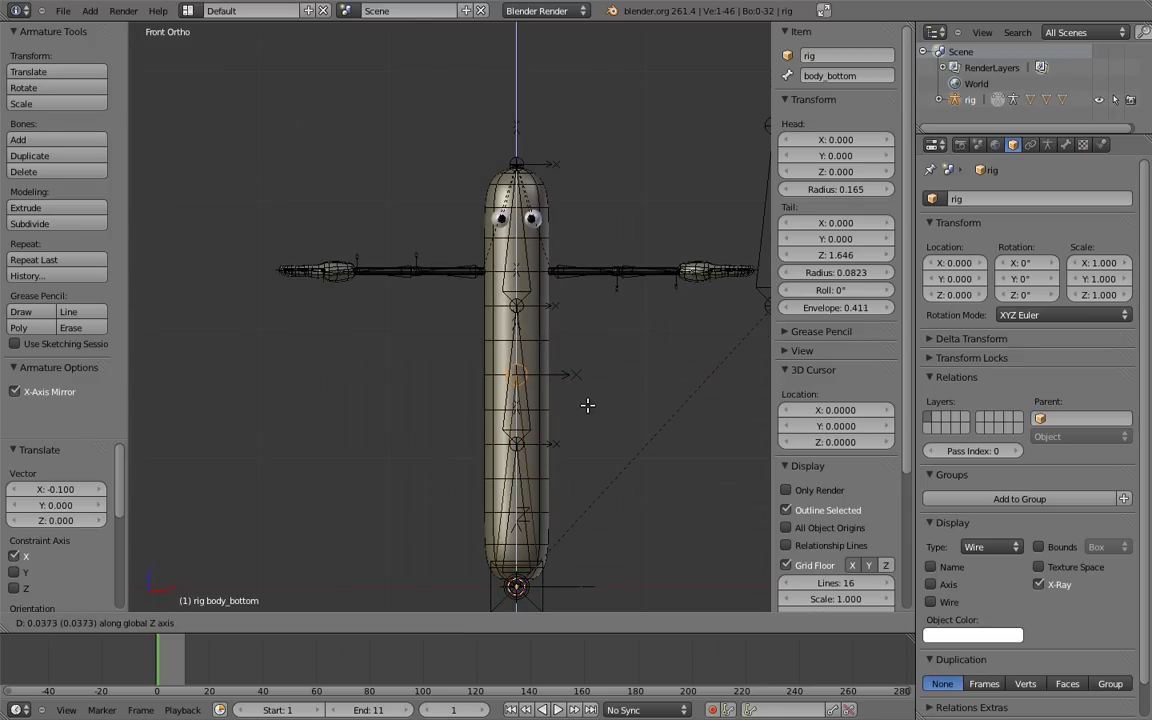
pyautogui.click(588, 403)
# - Snap the body_top bone to the 3D cursor at the character's base
pyautogui.scroll(-3, 627, 411)
pyautogui.rightClick(642, 304)
pyautogui.hotkey('shift', 's')
pyautogui.click(665, 258)
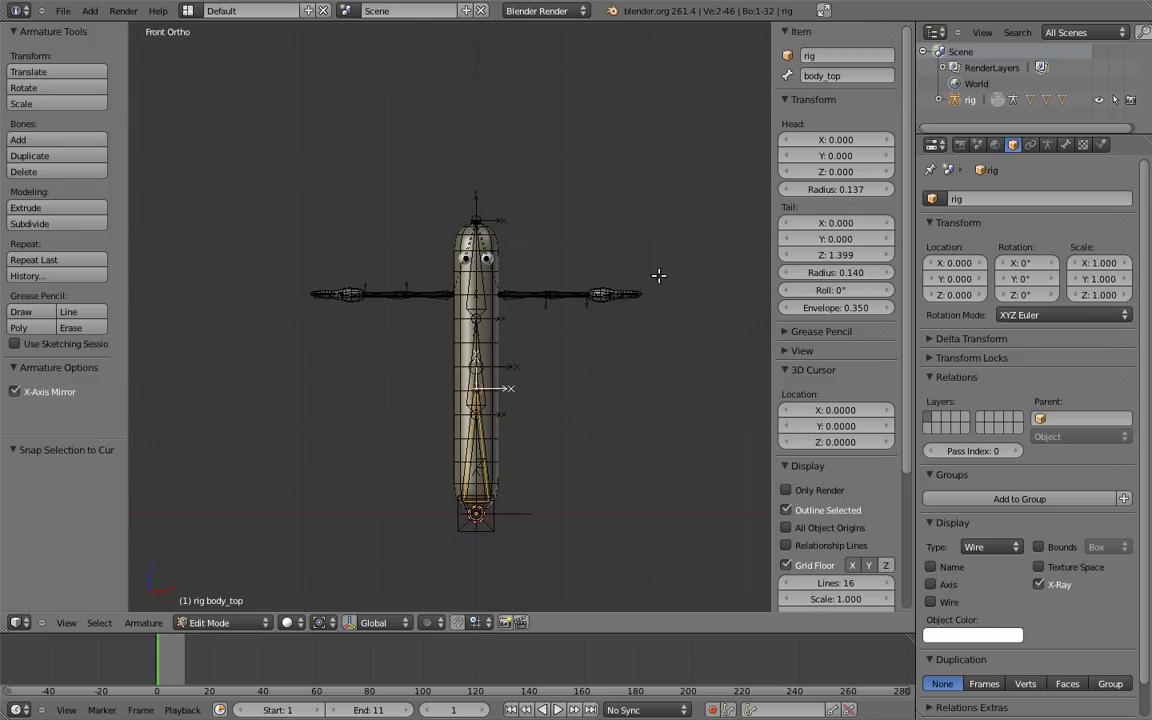
# - Lower the tail of body_top along the Z axis to about 1.376
pyautogui.scroll(5, 676, 296)
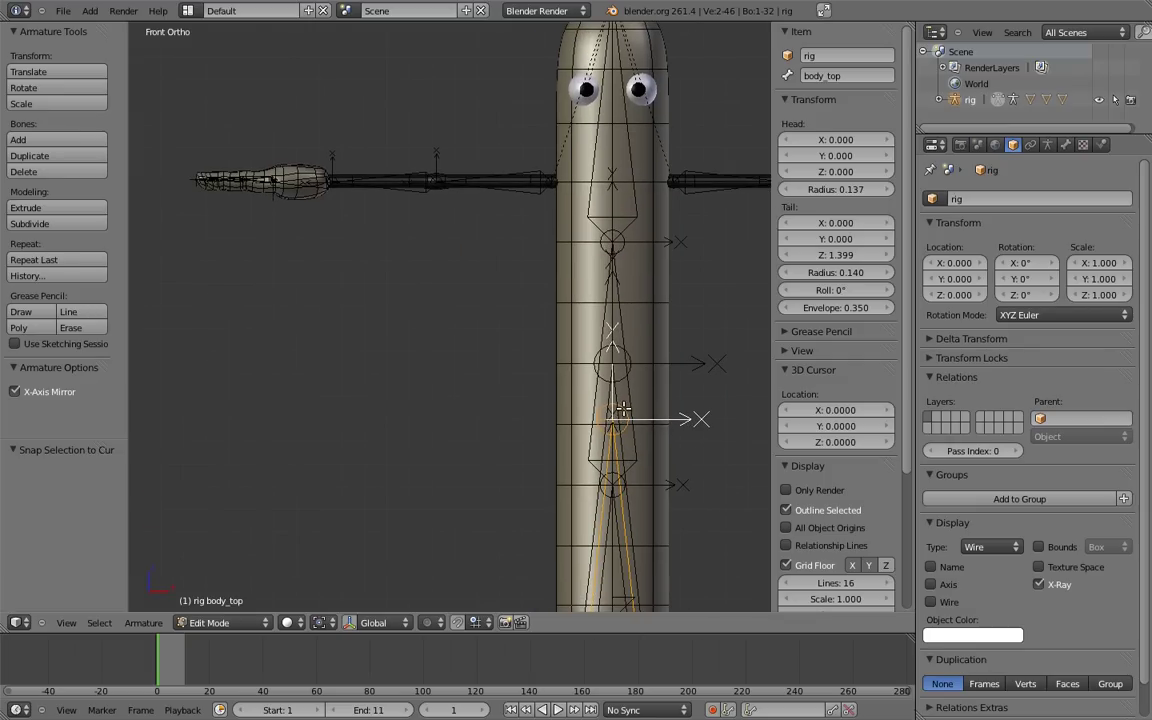
pyautogui.press('g')
pyautogui.press('z')
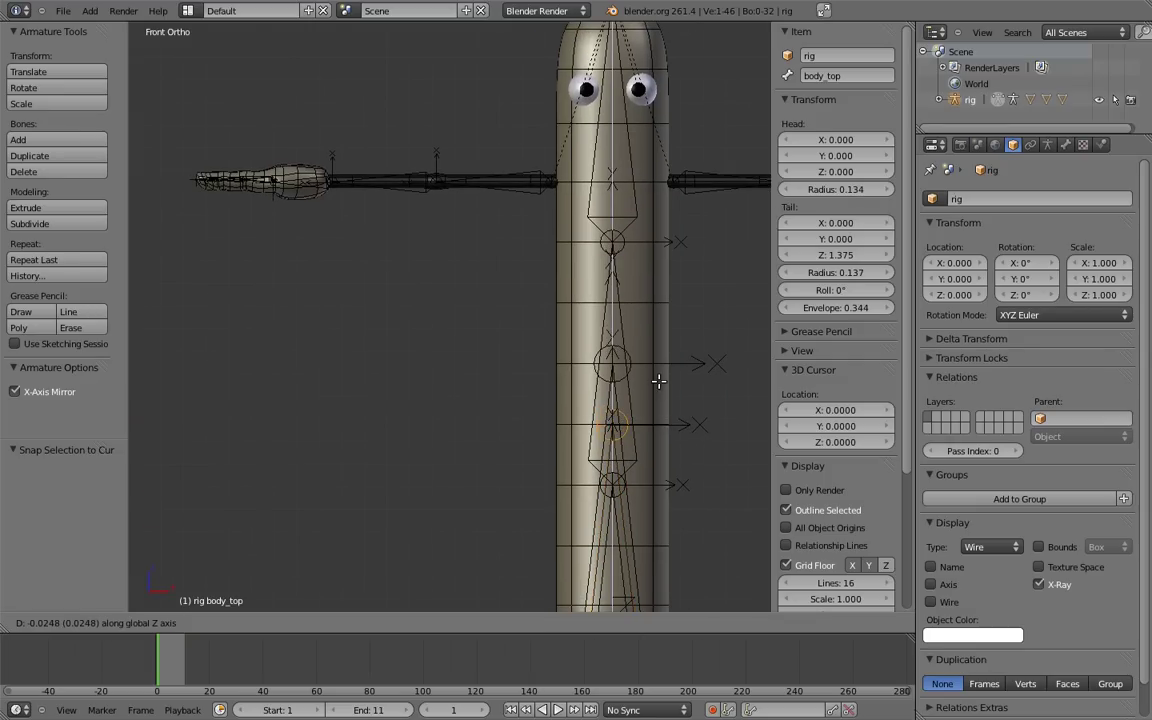
pyautogui.click(661, 378)
pyautogui.scroll(-3, 659, 351)
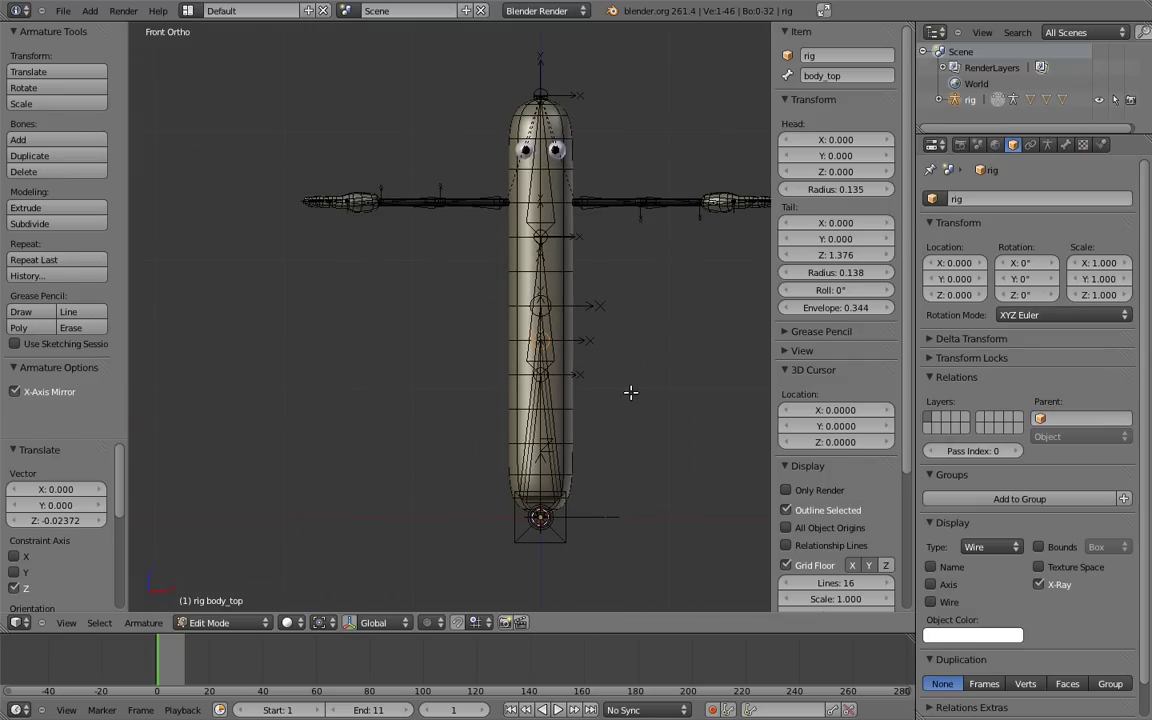
# - In Pose Mode, add a Copy Location constraint to body_top, targeting body_bottom
pyautogui.hotkey('ctrl', 'Tab')
pyautogui.scroll(4, 617, 404)
pyautogui.keyDown('shift'); pyautogui.moveTo(631, 350); pyautogui.dragTo(486, 251, button='middle'); pyautogui.keyUp('shift')
pyautogui.rightClick(501, 391)
pyautogui.keyDown('shift'); pyautogui.rightClick(602, 513); pyautogui.keyUp('shift')
pyautogui.hotkey('ctrl', 'shift', 'c')
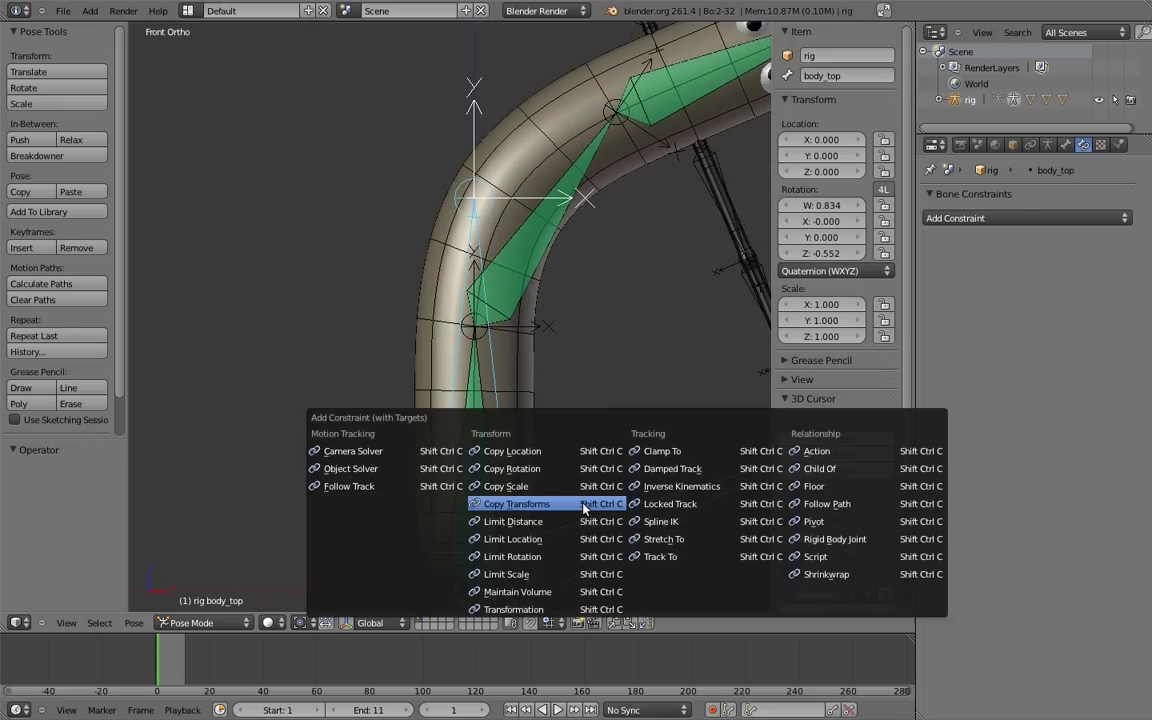
pyautogui.click(530, 451)
pyautogui.scroll(-4, 635, 470)
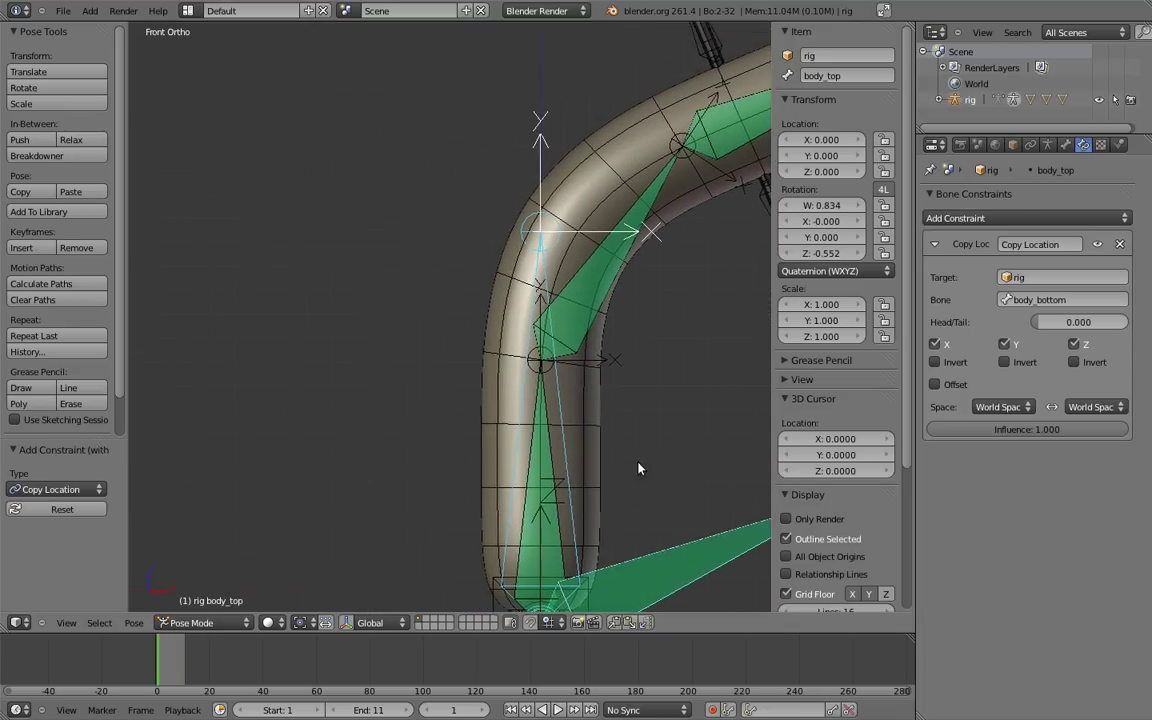
# - Test the Copy Location setup by moving body_bottom, rotating it about -53°, and rotating body_top upright
pyautogui.rightClick(503, 375)
pyautogui.press('g')
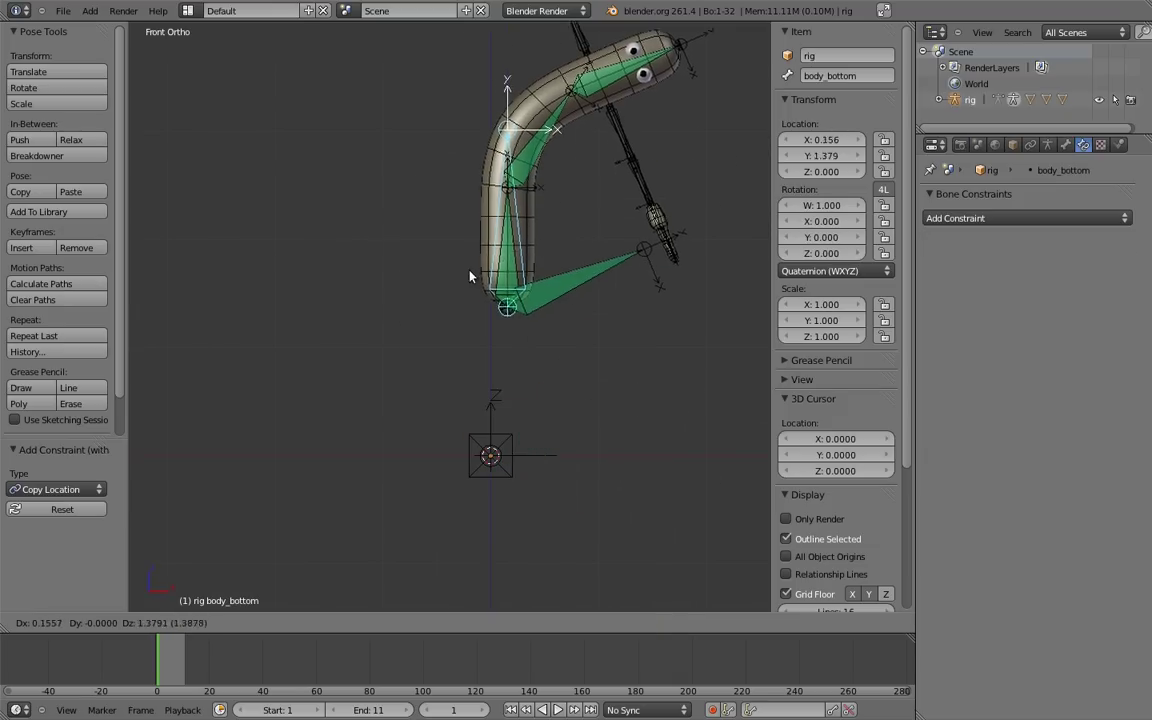
pyautogui.click(509, 319)
pyautogui.press('r')
pyautogui.click(390, 289)
pyautogui.rightClick(534, 324)
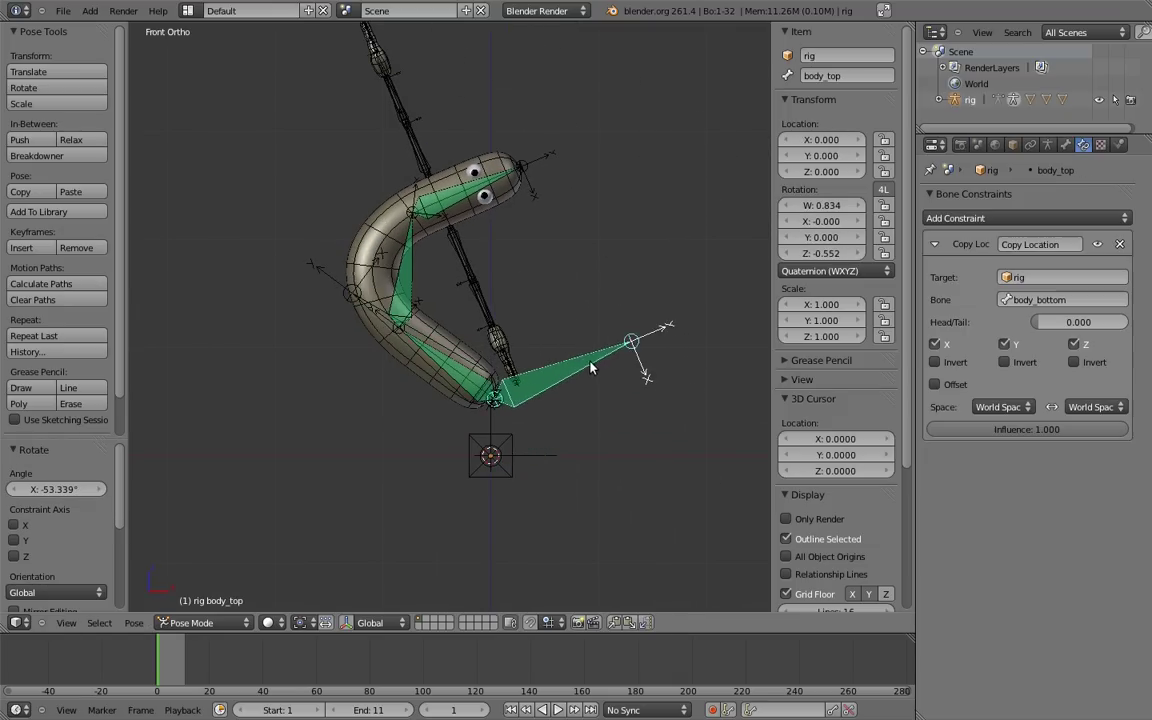
pyautogui.press('r')
pyautogui.click(366, 315)
# - Move body_bottom about 1.73 on X and -0.39 on Z, rotate it, and rotate body_top about -40° to test the opposite bend
pyautogui.rightClick(388, 310)
pyautogui.press('g')
pyautogui.click(574, 352)
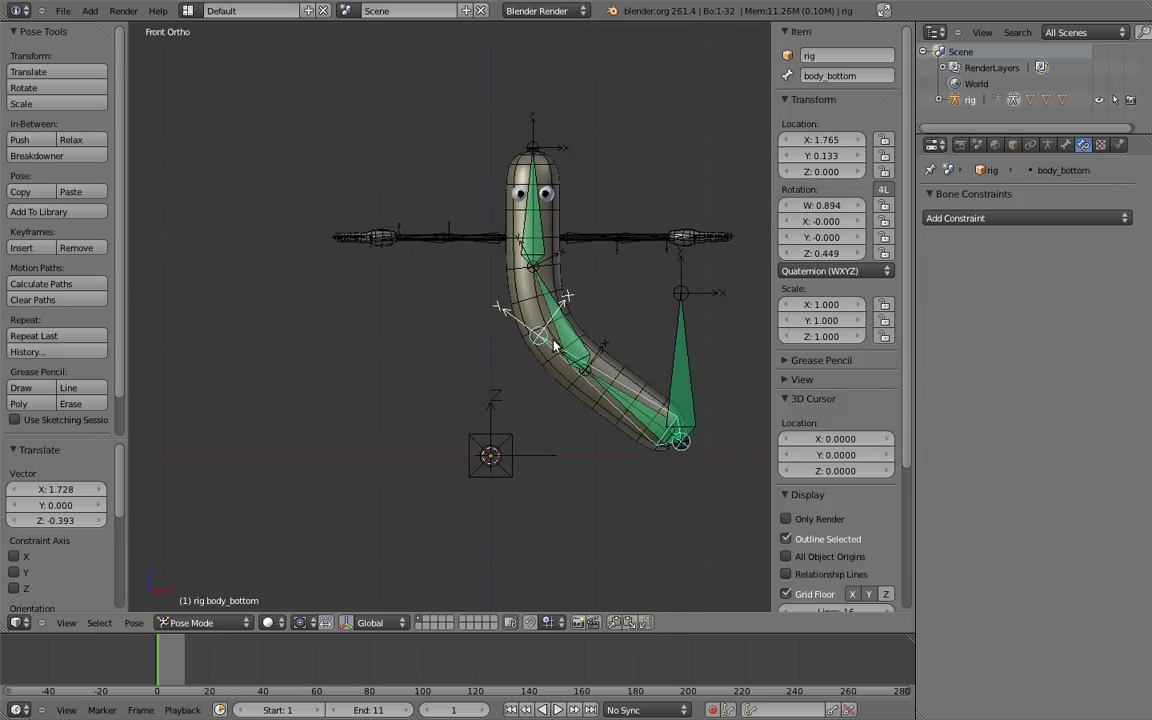
pyautogui.press('r')
pyautogui.click(758, 343)
pyautogui.rightClick(672, 303)
pyautogui.press('r')
pyautogui.click(560, 361)
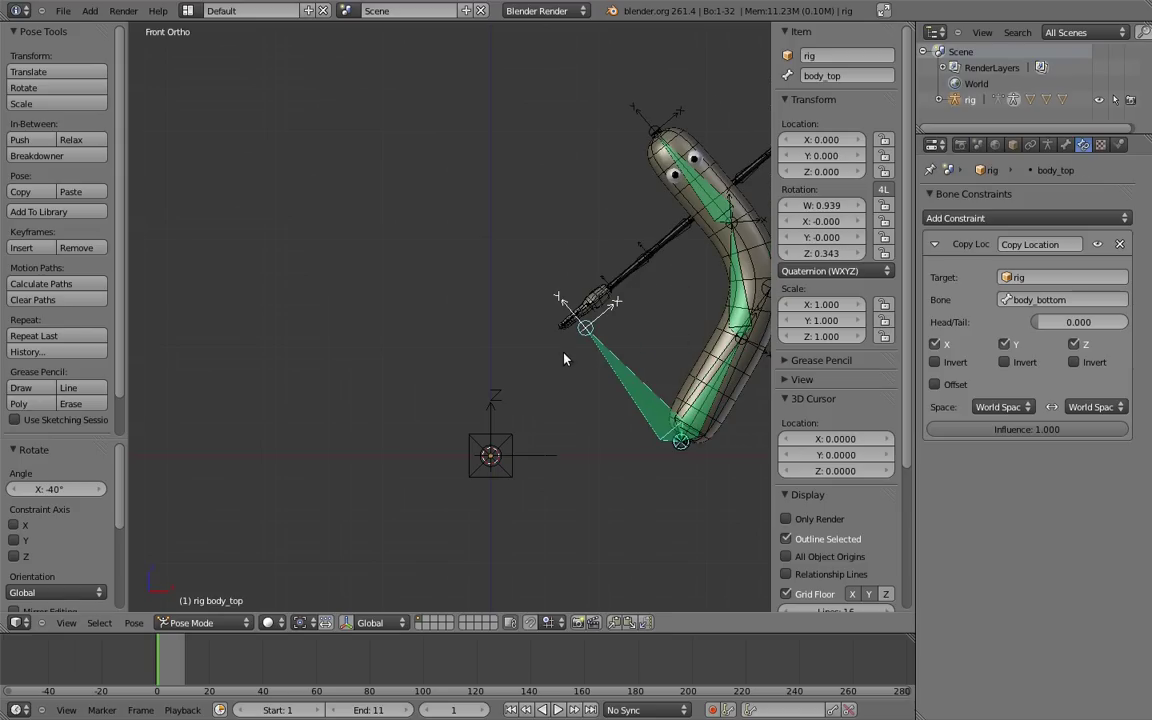
# - Test the root bone by rotating it about -55°, trackball-rotating it, and moving it about -0.35 on X and 1.55 on Z
pyautogui.rightClick(489, 456)
pyautogui.press('r')
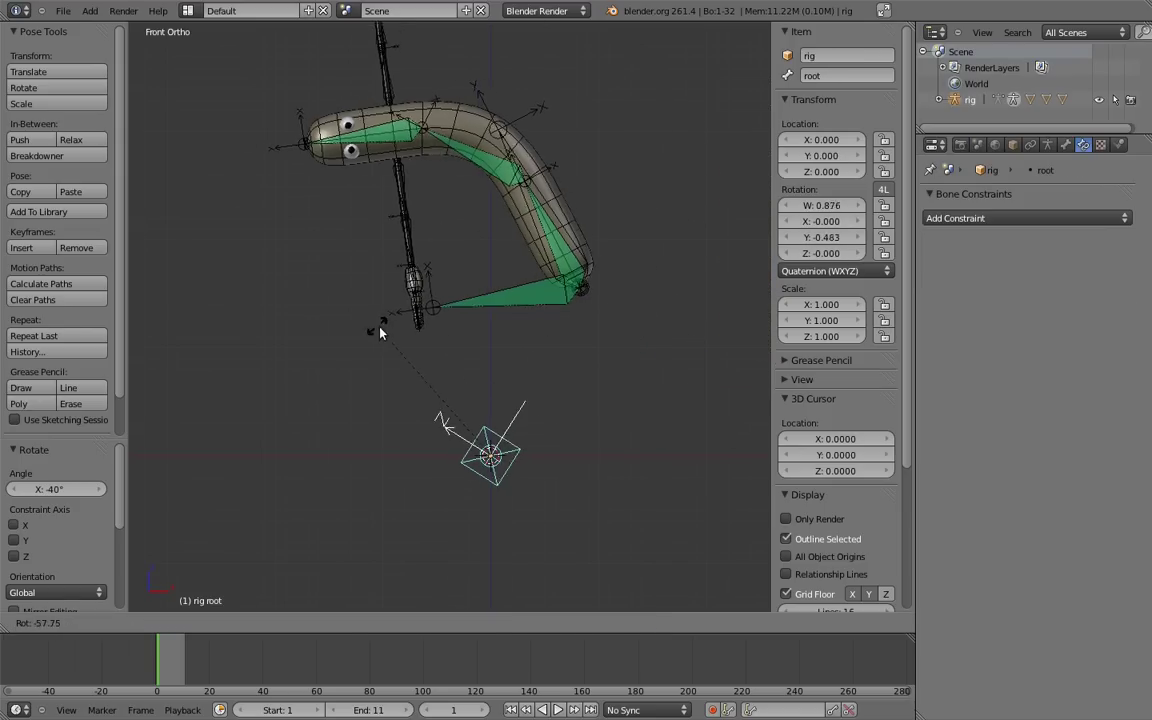
pyautogui.click(499, 358)
pyautogui.press('r')
pyautogui.press('r')
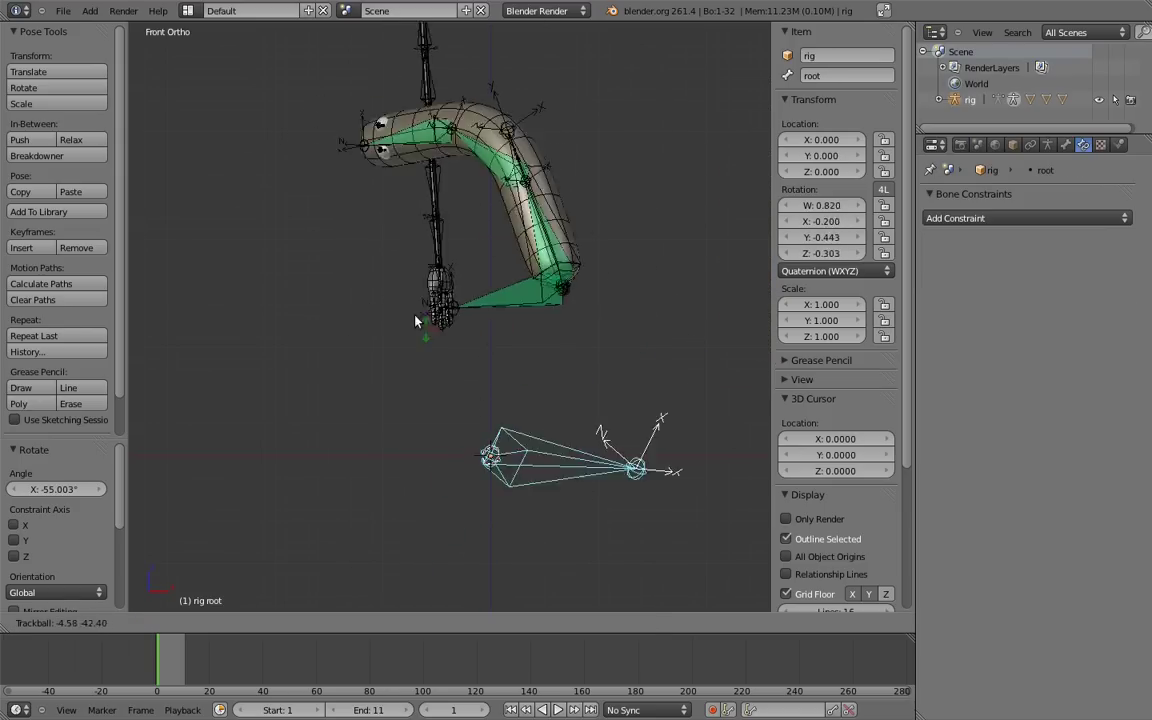
pyautogui.click(437, 258)
pyautogui.press('g')
pyautogui.click(436, 234)
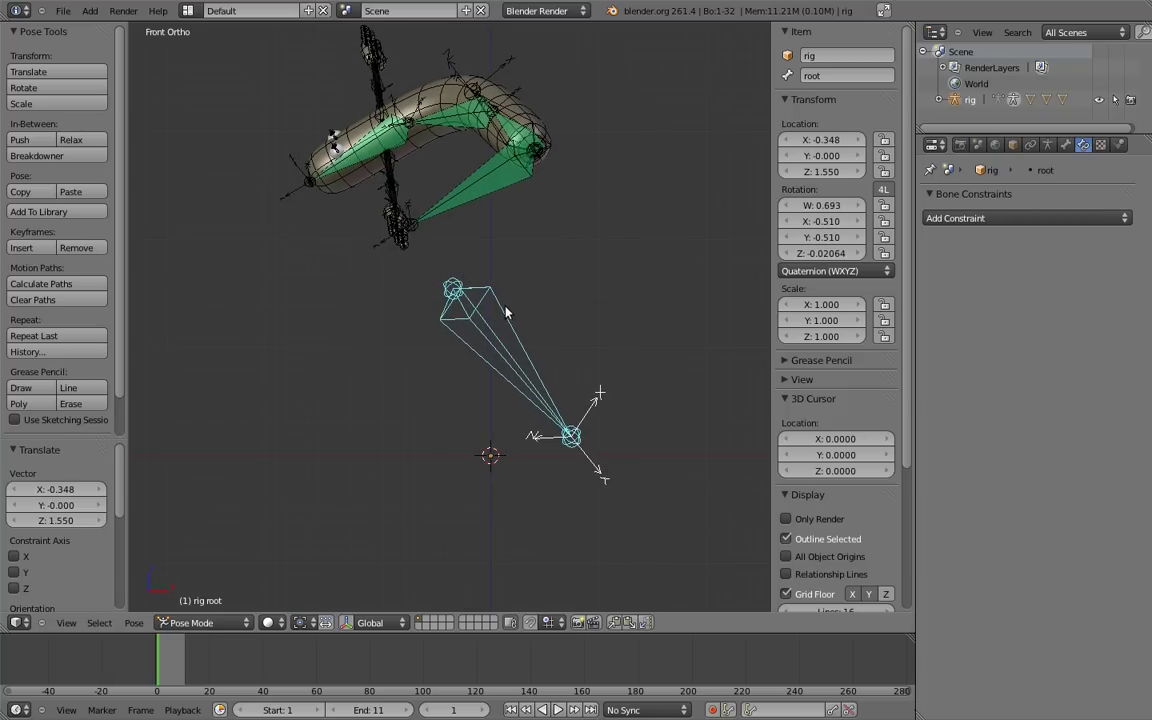
# - Clear the location, rotation and scale of all pose bones
pyautogui.press('a')
pyautogui.press('a')
pyautogui.hotkey('alt', 'g')
pyautogui.hotkey('alt', 'r')
pyautogui.hotkey('alt', 's')
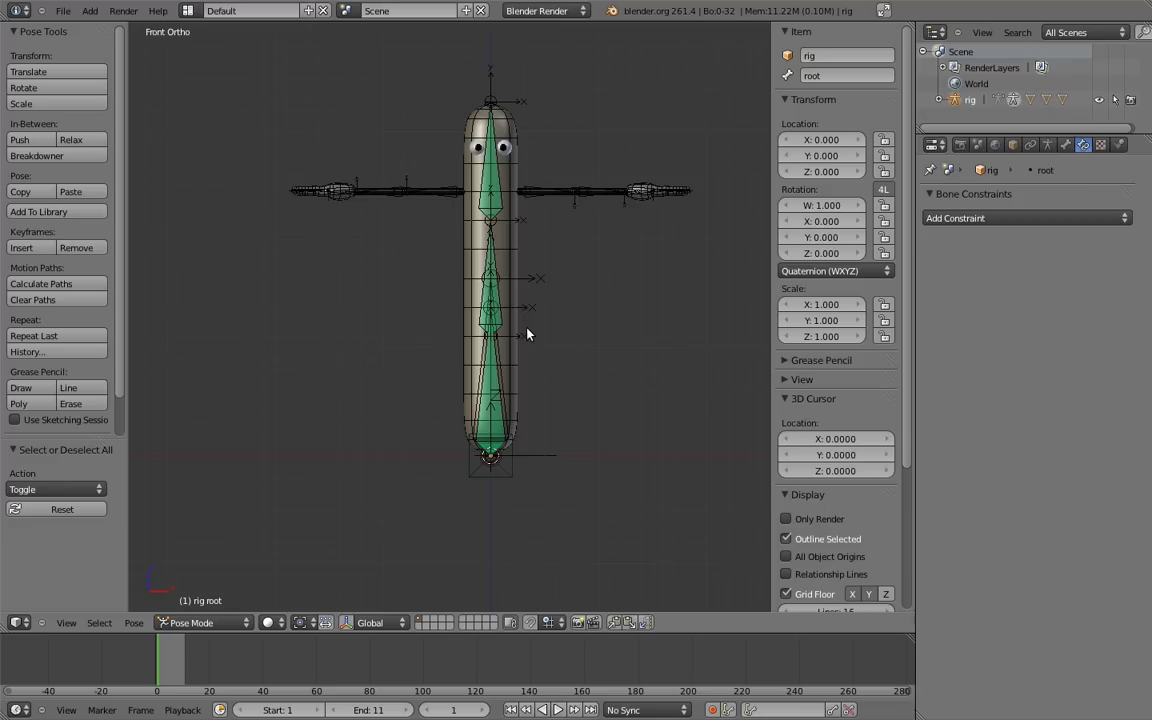
# - In Edit Mode, duplicate both three-bone arm chains 0.3 up along Z, and duplicate those copies 0.6 down along Z
pyautogui.keyDown('shift'); pyautogui.moveTo(597, 239); pyautogui.dragTo(590, 379, button='middle'); pyautogui.keyUp('shift')
pyautogui.keyDown('shift'); pyautogui.moveTo(591, 318); pyautogui.dragTo(527, 372, button='middle'); pyautogui.keyUp('shift')
pyautogui.press('Tab')
pyautogui.rightClick(548, 289)
pyautogui.keyDown('shift'); pyautogui.rightClick(645, 290); pyautogui.keyUp('shift')
pyautogui.keyDown('shift'); pyautogui.rightClick(705, 291); pyautogui.keyUp('shift')
pyautogui.hotkey('shift', 'd')
pyautogui.press('z')
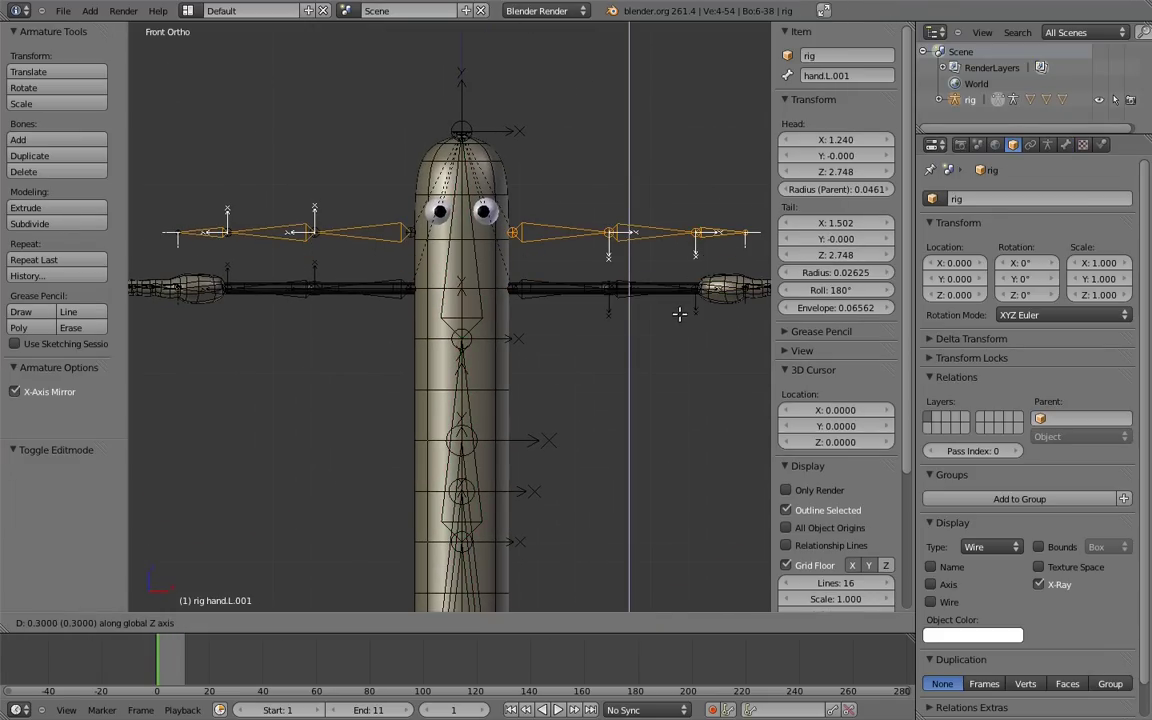
pyautogui.keyDown('ctrl'); pyautogui.click(678, 312); pyautogui.keyUp('ctrl')
pyautogui.hotkey('shift', 'd')
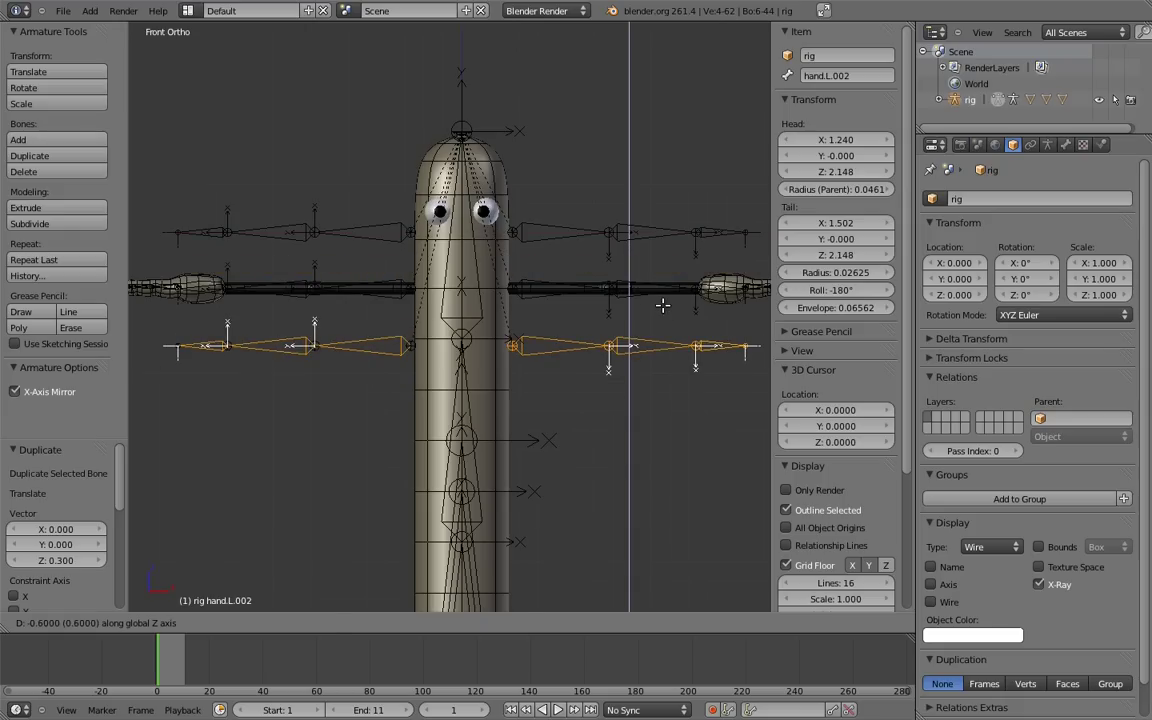
pyautogui.click(663, 305)
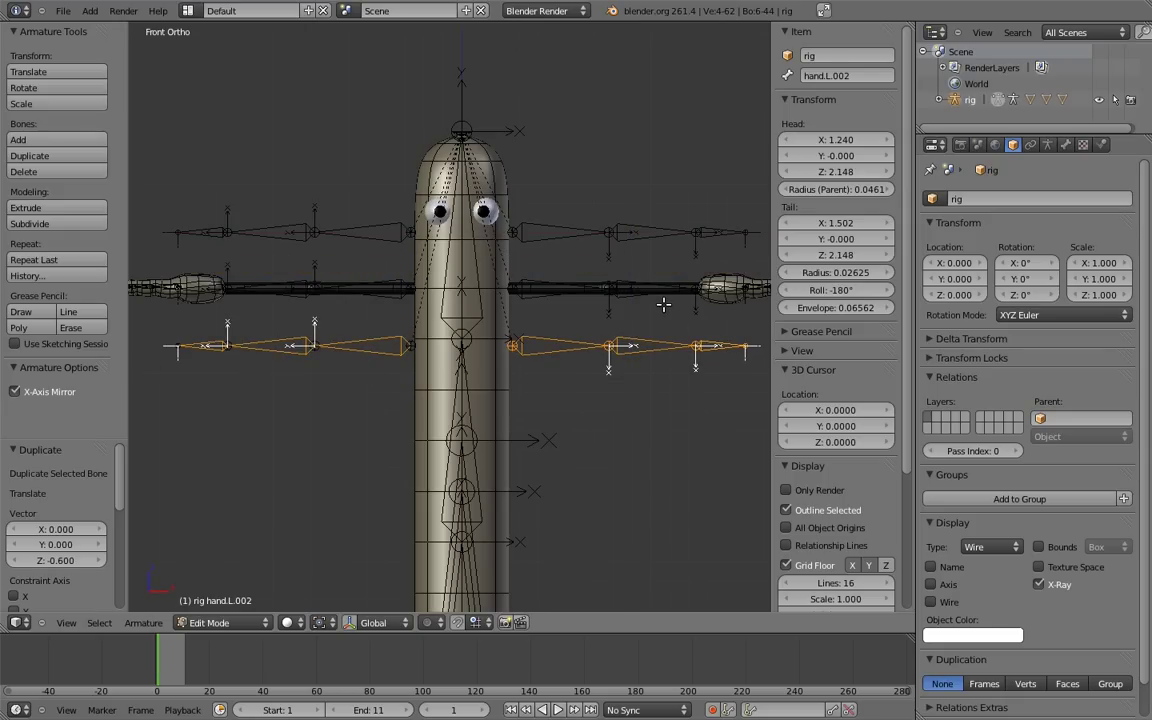
# - Rename the character's left upper arm bone in the upper duplicate chain as upper_arm.fk.L
pyautogui.rightClick(565, 229)
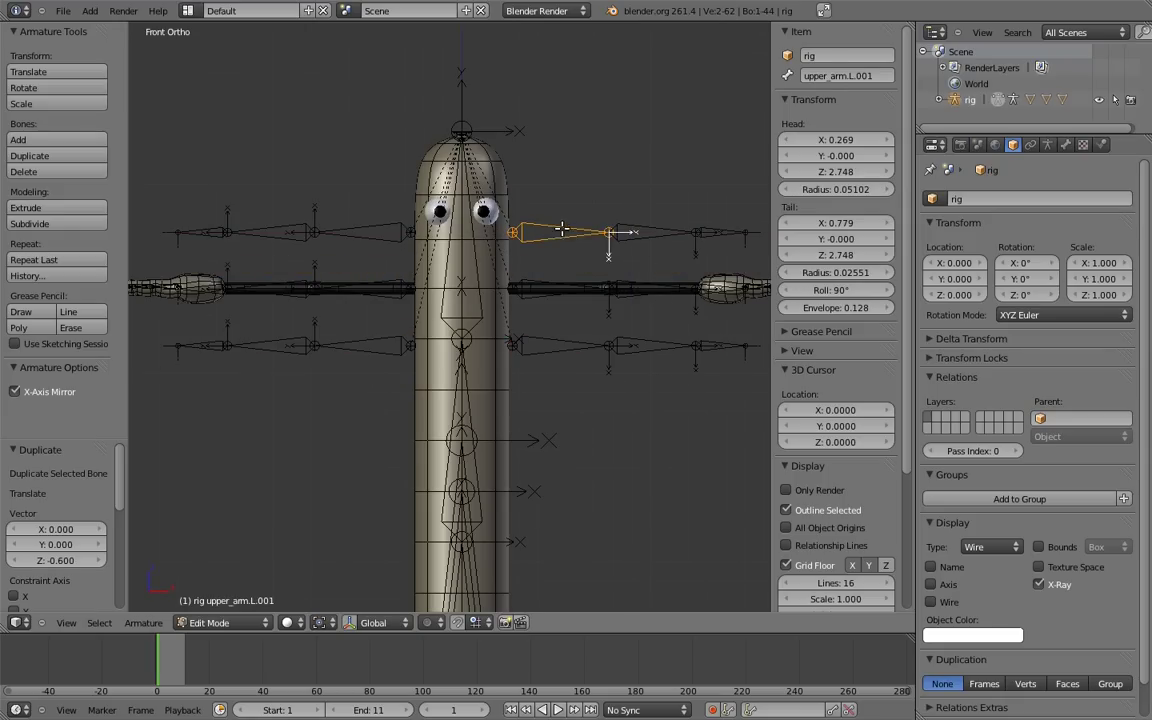
pyautogui.click(877, 77)
pyautogui.press('BackSpace')
pyautogui.press('BackSpace')
pyautogui.press('BackSpace')
pyautogui.press('BackSpace')
pyautogui.write('fk.')
pyautogui.press('Return')
# - Rename the left forearm bone in the upper duplicate chain as forearm.fk.L
pyautogui.rightClick(650, 226)
pyautogui.click(842, 80)
pyautogui.hotkey('ctrl', 'a')
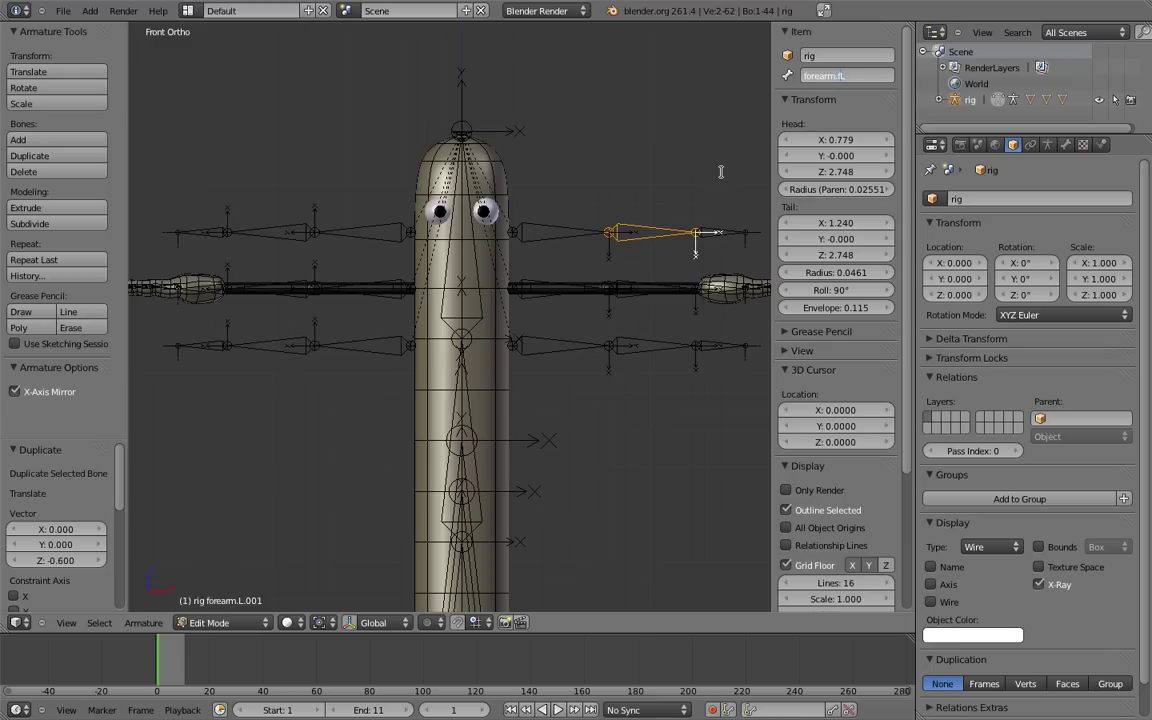
pyautogui.press('Return')
# - Rename the left hand bone in the upper duplicate chain as hand.fk.L
pyautogui.rightClick(731, 229)
pyautogui.click(841, 80)
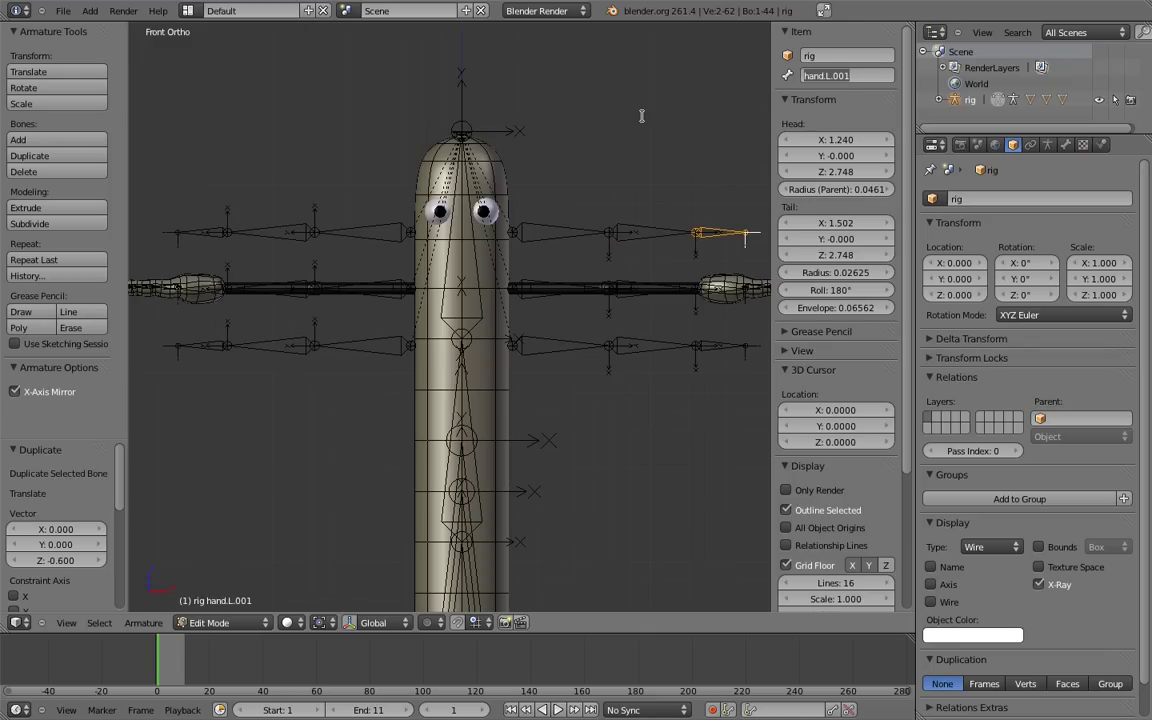
pyautogui.press('BackSpace')
pyautogui.press('Return')
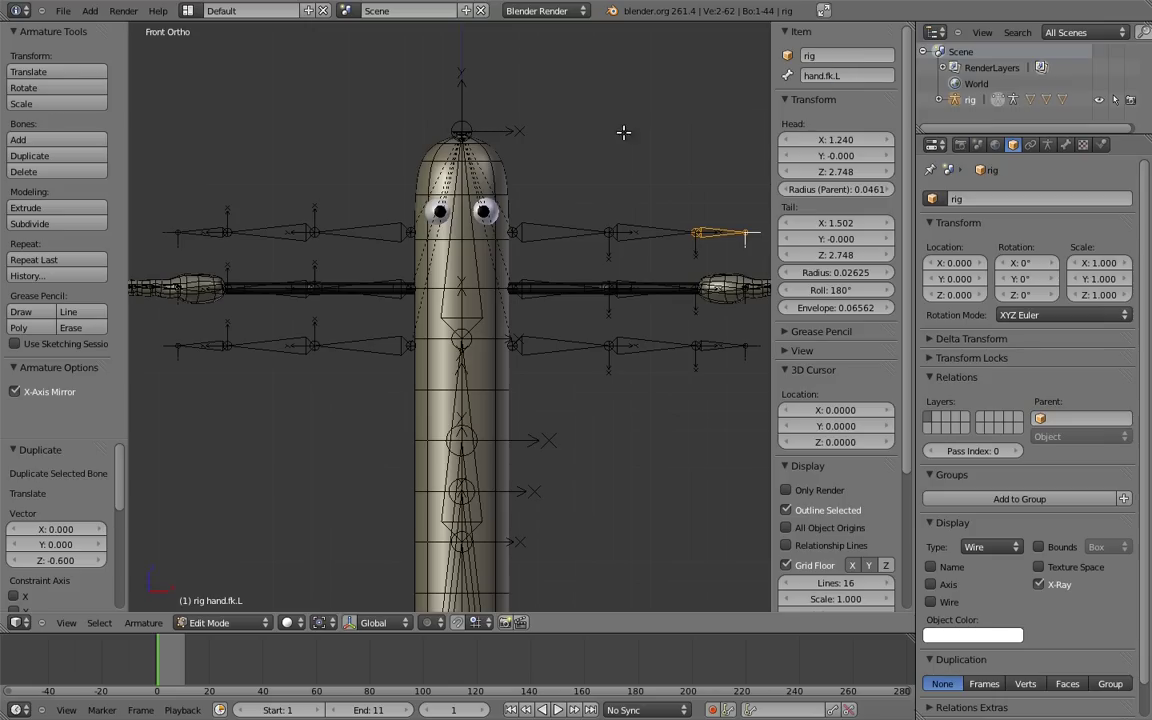
# - Rename the upper duplicate chain's bones on the character's right side with the matching .fk.R ending, such as hand.fk.R
pyautogui.rightClick(365, 240)
pyautogui.click(839, 80)
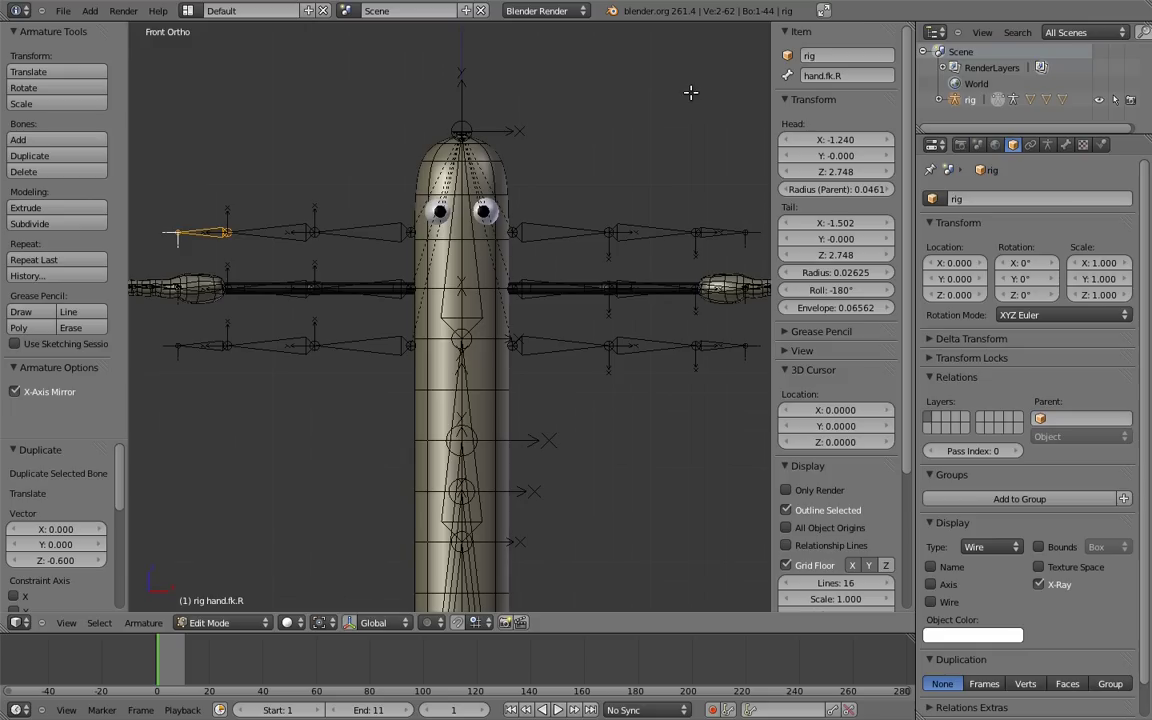
# - Rename the left hand bone in the lower duplicate chain as hand.ik.L
pyautogui.rightClick(720, 344)
pyautogui.click(858, 75)
pyautogui.hotkey('ctrl', 'a')
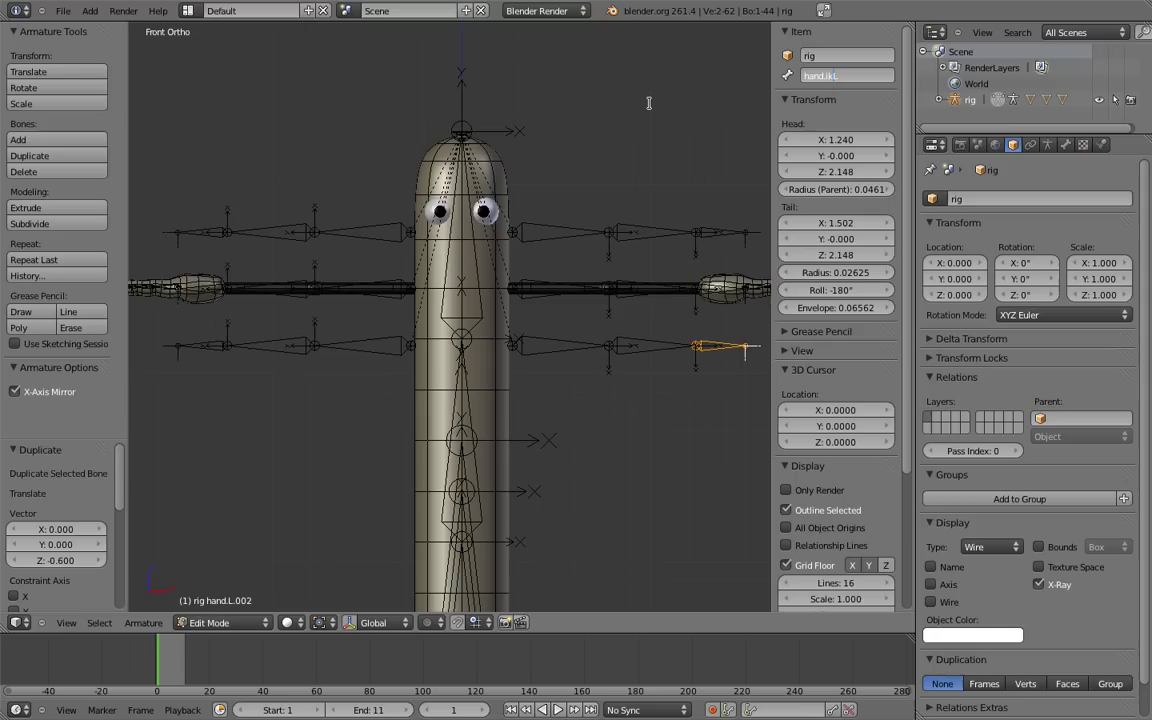
pyautogui.press('Return')
# - Rename the left forearm bone in the lower duplicate chain as MCH-forearm.ik.L
pyautogui.rightClick(653, 346)
pyautogui.click(830, 75)
pyautogui.hotkey('ctrl', 'a')
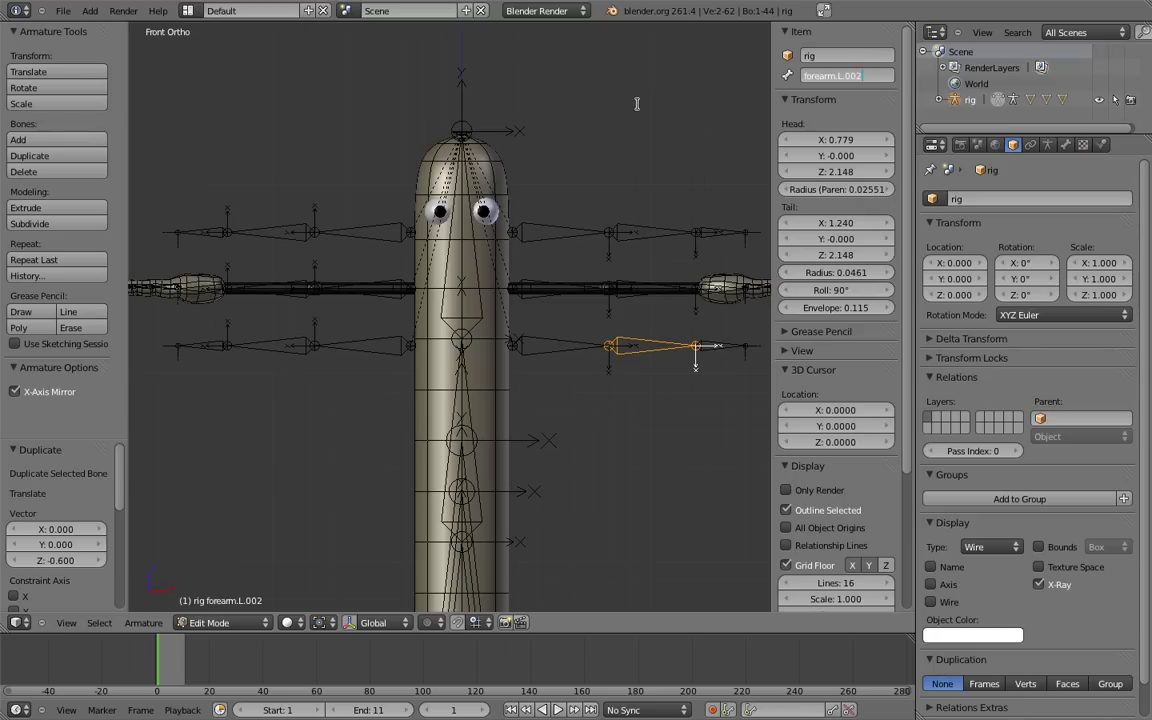
pyautogui.write('forearm.ik.L')
pyautogui.press('Home')
pyautogui.write('MCH-')
pyautogui.press('Return')
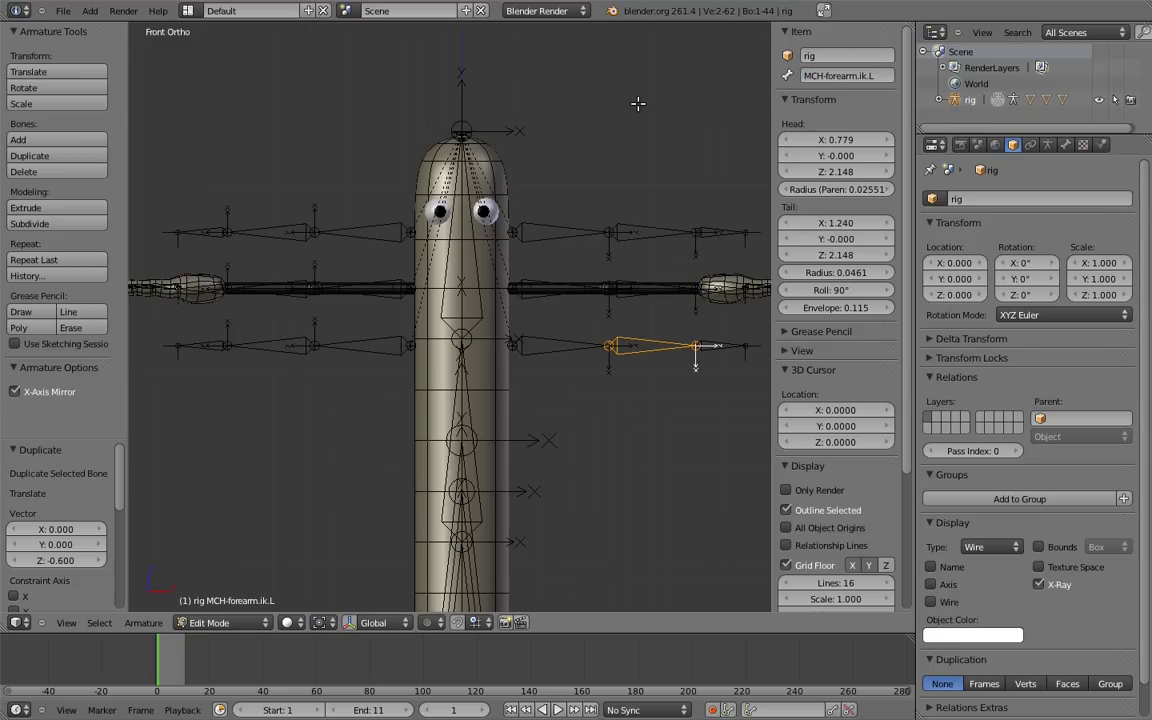
# - Rename the left upper arm bone in the lower duplicate chain as MCH-upper_arm.ik.L
pyautogui.rightClick(548, 342)
pyautogui.click(836, 78)
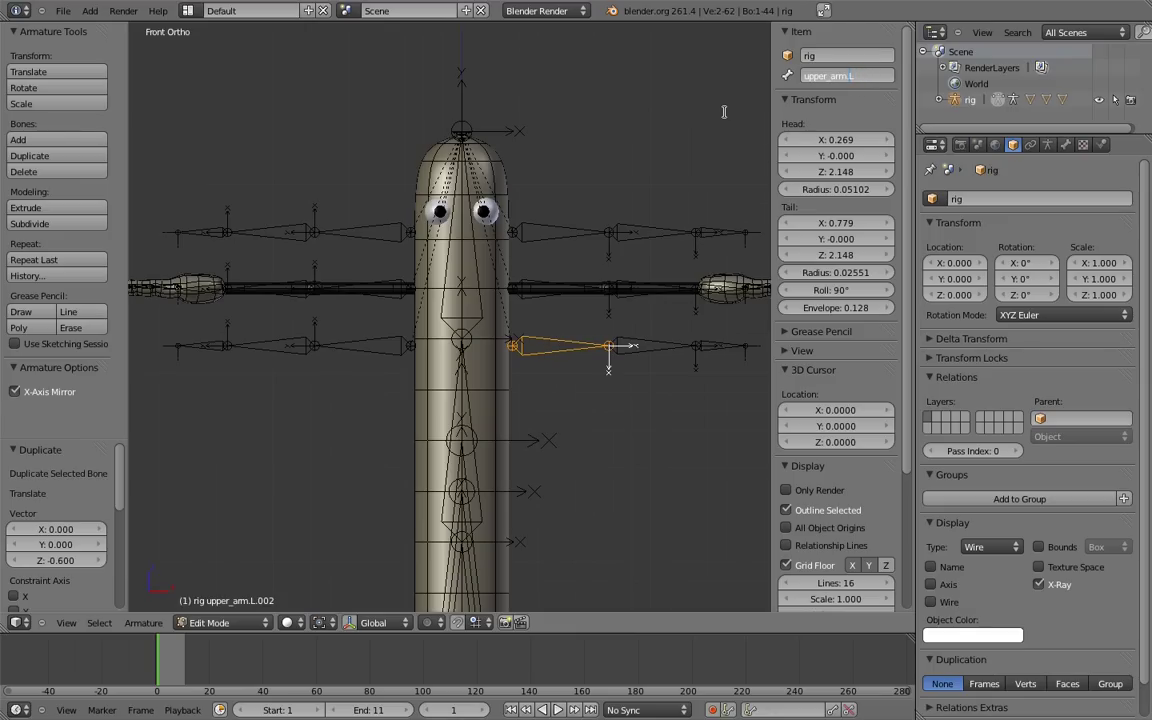
pyautogui.press('Home')
pyautogui.write('MCH-')
pyautogui.press('Return')
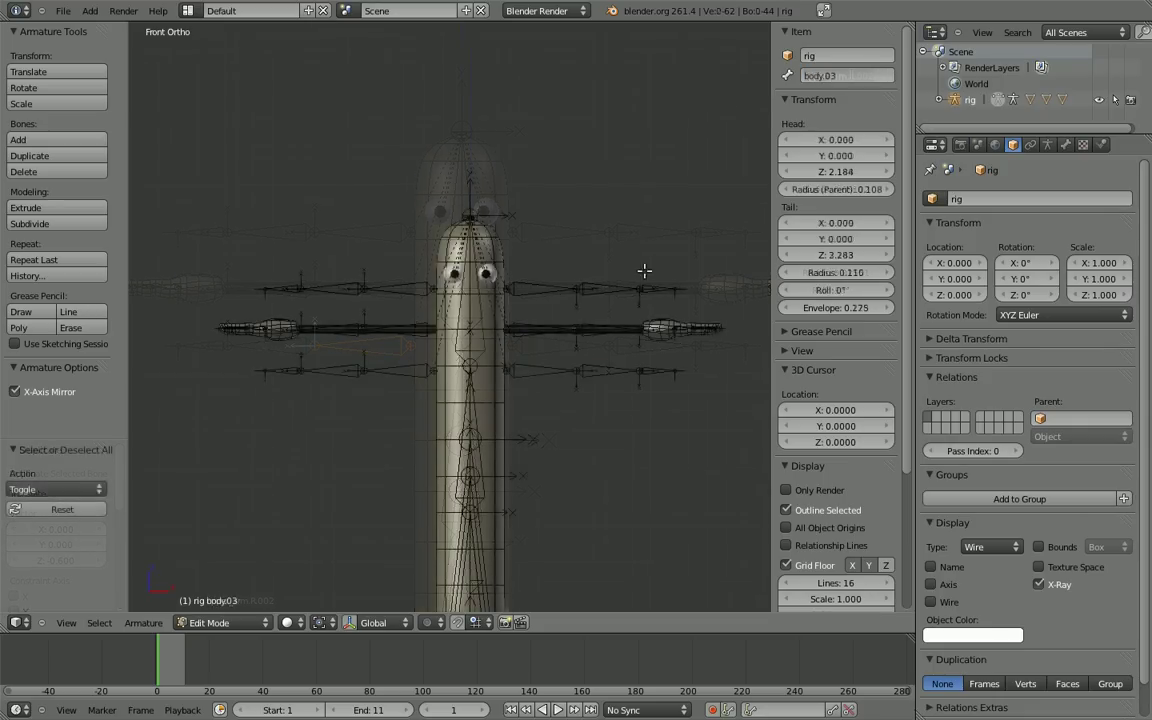
# - Extrude a small bone 0.1 upward along Z from the head of upper_arm.fk.L, mirrored on the other side
pyautogui.scroll(6, 599, 239)
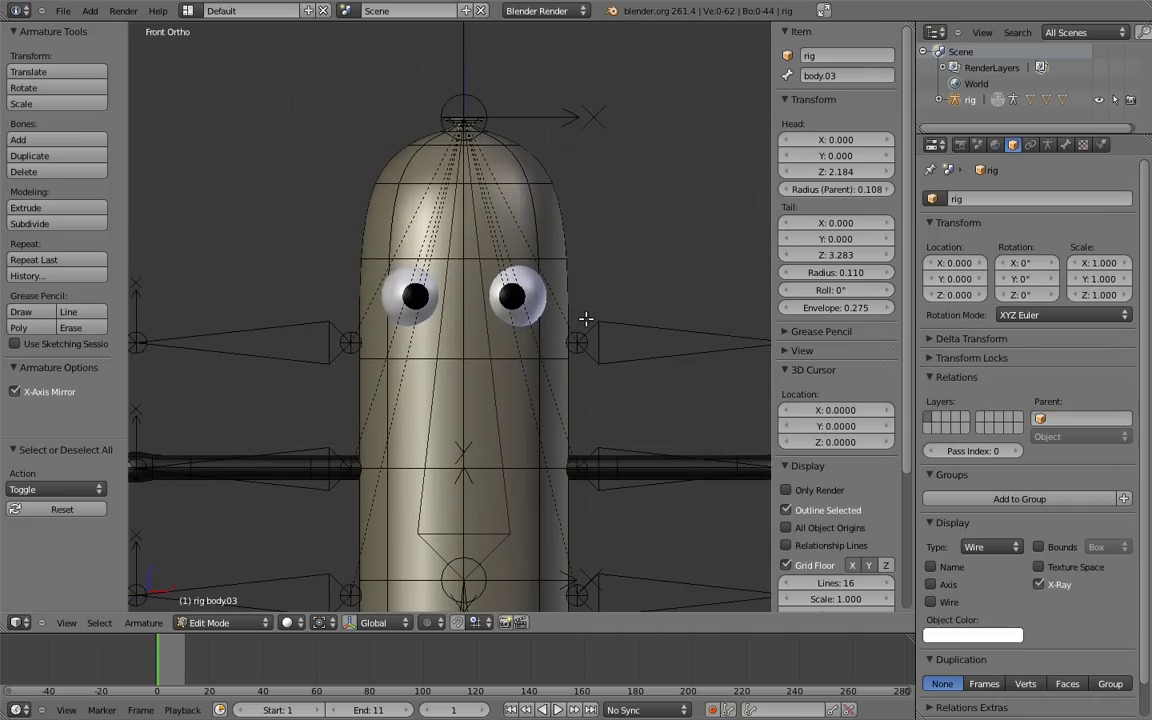
pyautogui.rightClick(595, 335)
pyautogui.press('g')
pyautogui.press('z')
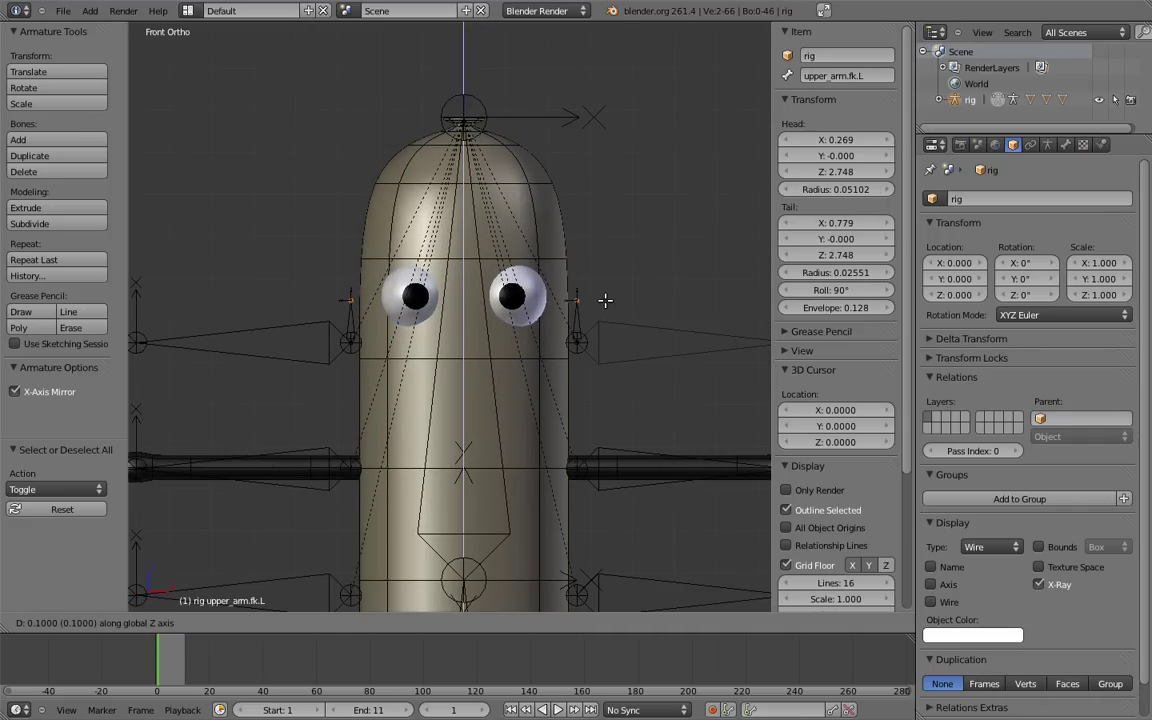
pyautogui.click(605, 302)
# - Duplicate the small shoulder bone 0.1 outward along X and select the copy's tail
pyautogui.rightClick(579, 319)
pyautogui.hotkey('shift', 'd')
pyautogui.press('x')
pyautogui.keyDown('ctrl'); pyautogui.click(625, 312); pyautogui.keyUp('ctrl')
pyautogui.rightClick(618, 297)
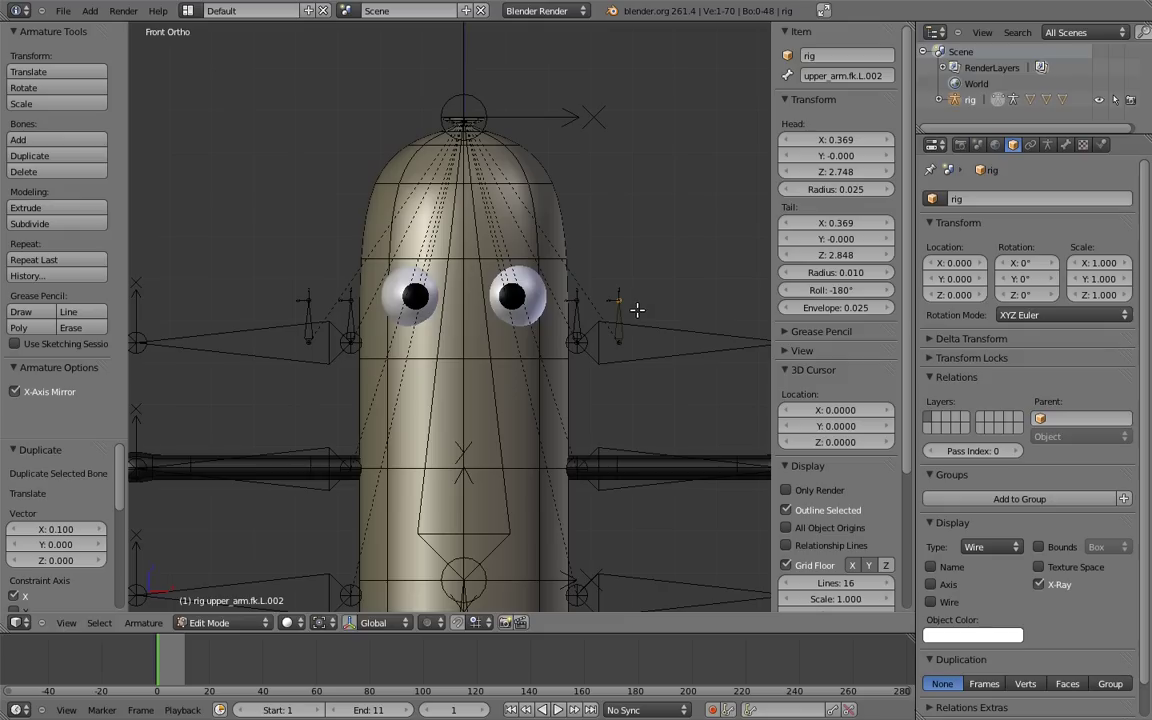
# - Lengthen the copied left shoulder bone by moving its tail 0.1 up along Z
pyautogui.press('g')
pyautogui.press('z')
pyautogui.keyDown('ctrl'); pyautogui.click(646, 273); pyautogui.keyUp('ctrl')
# - Move the longer shoulder bone -0.1 along X onto the original small bone and clear its parent
pyautogui.rightClick(625, 306)
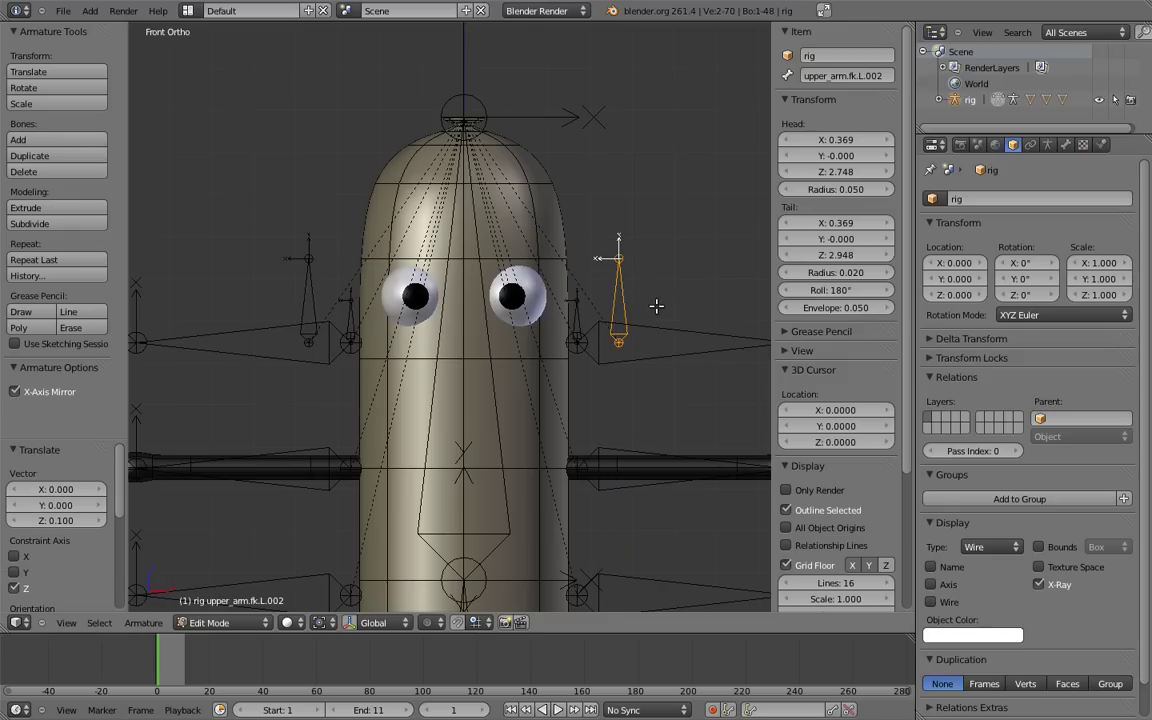
pyautogui.press('g')
pyautogui.press('x')
pyautogui.click(607, 308)
pyautogui.scroll(2, 607, 308)
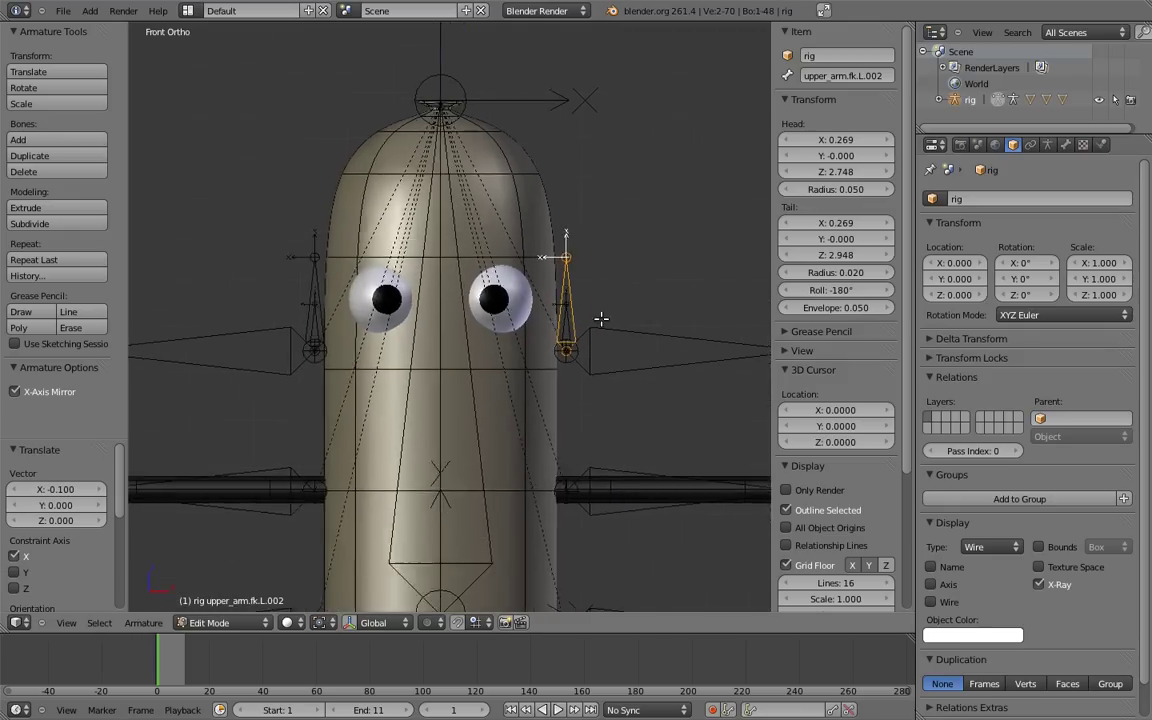
pyautogui.scroll(1, 600, 335)
pyautogui.hotkey('alt', 'p')
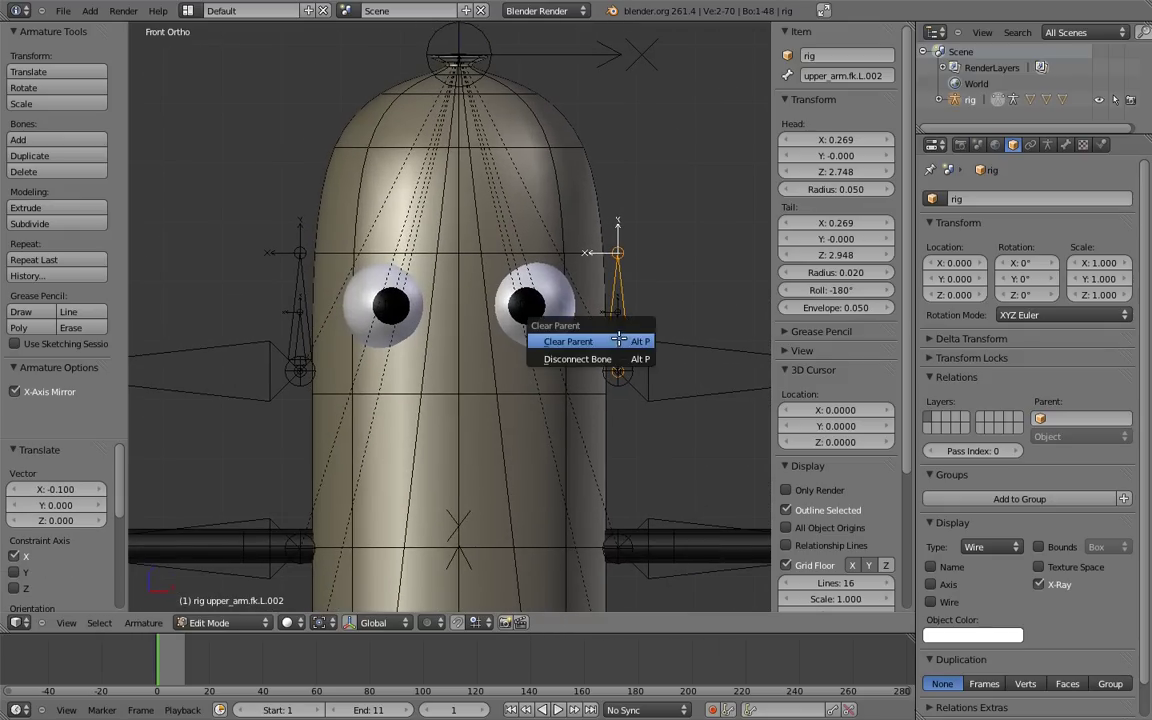
pyautogui.click(618, 341)
# - Rename the shorter left shoulder bone as MCH-arm_socket.L
pyautogui.rightClick(622, 340)
pyautogui.click(821, 75)
pyautogui.write('MCH-arm_socket.L')
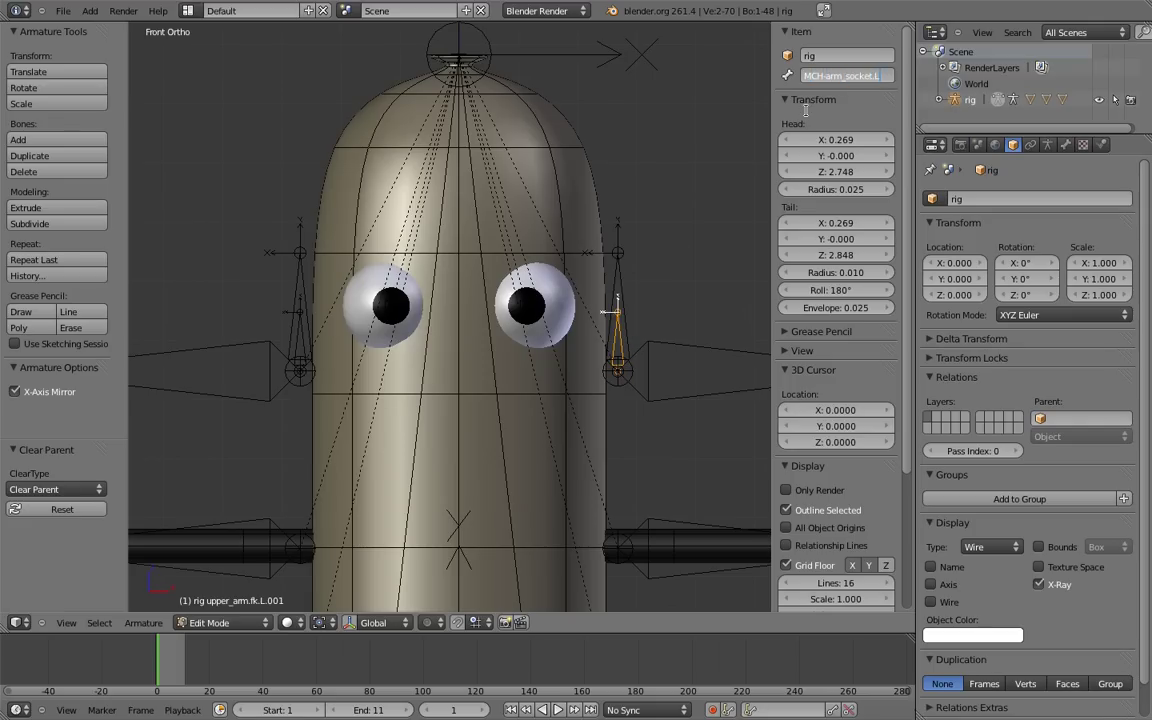
pyautogui.press('Return')
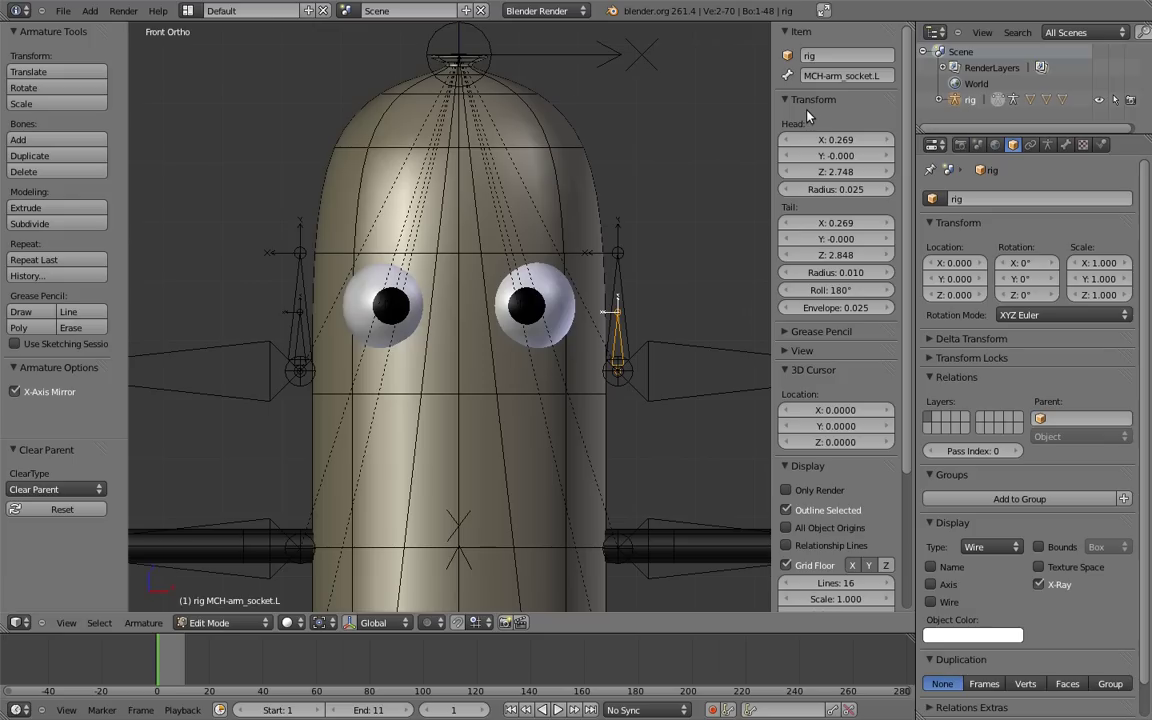
# - Rename the longer left shoulder bone as MCH-arm_parent.L
pyautogui.rightClick(624, 270)
pyautogui.click(820, 80)
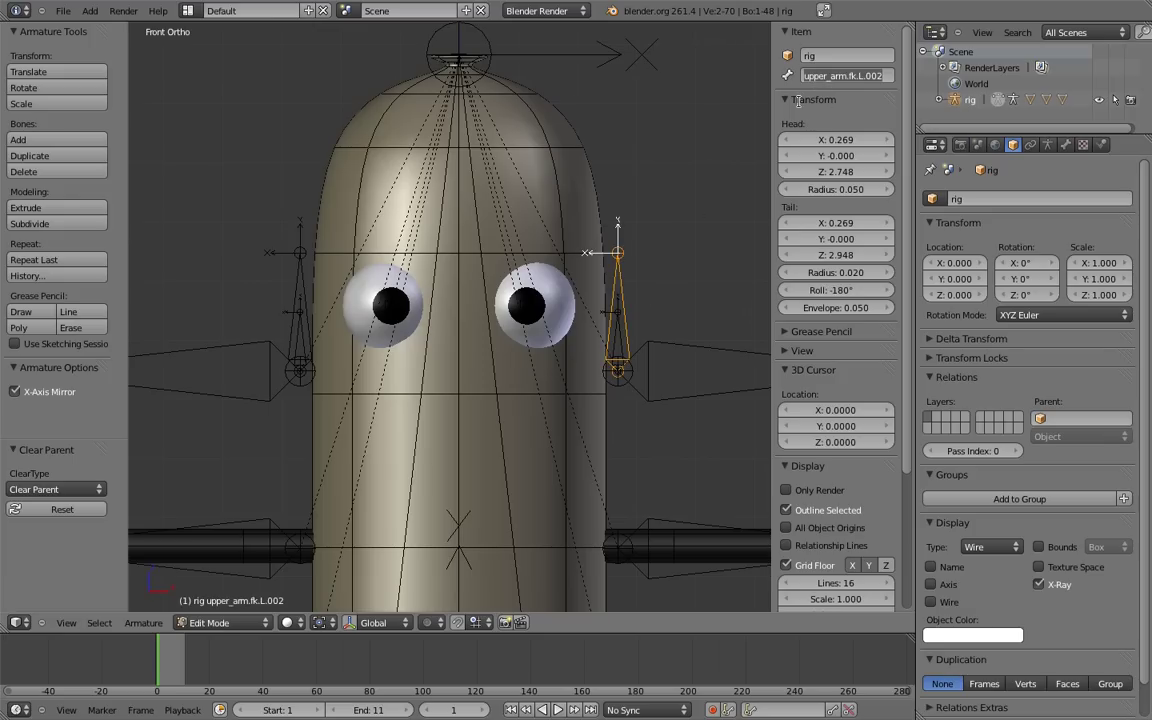
pyautogui.write('MCH-arm_parent.L')
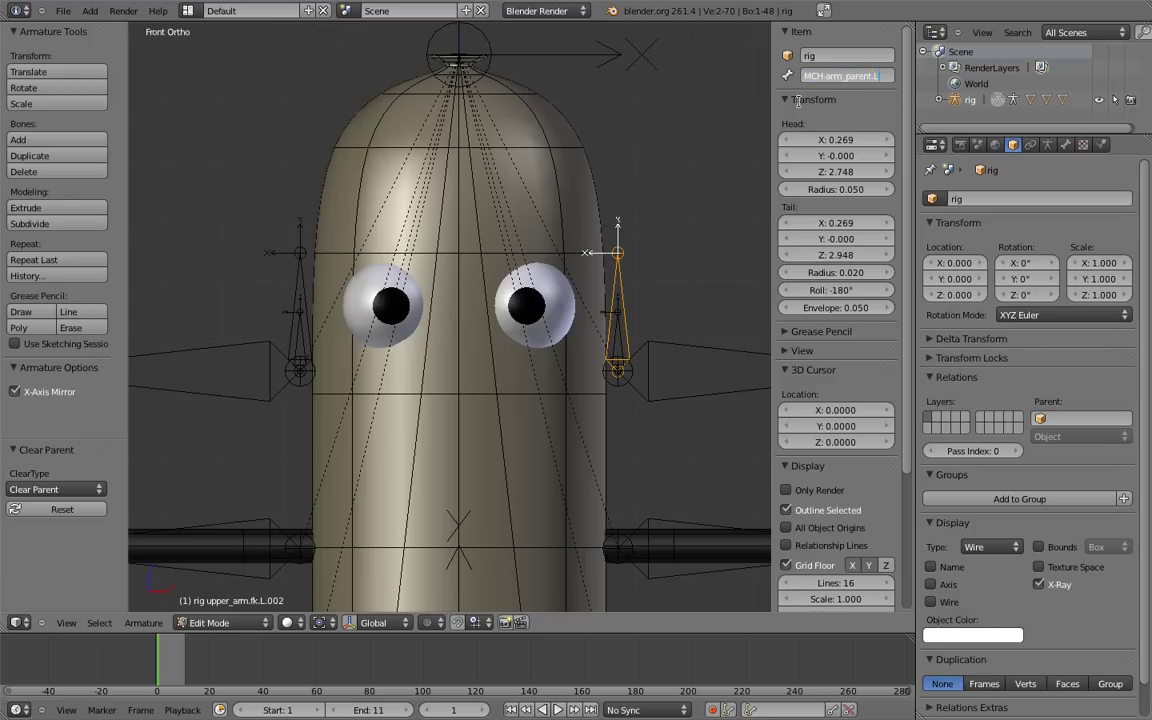
pyautogui.press('Return')
# - Rename the shorter and longer shoulder bones on the right arm as MCH-arm_socket.R and MCH-arm_parent.R
pyautogui.rightClick(300, 330)
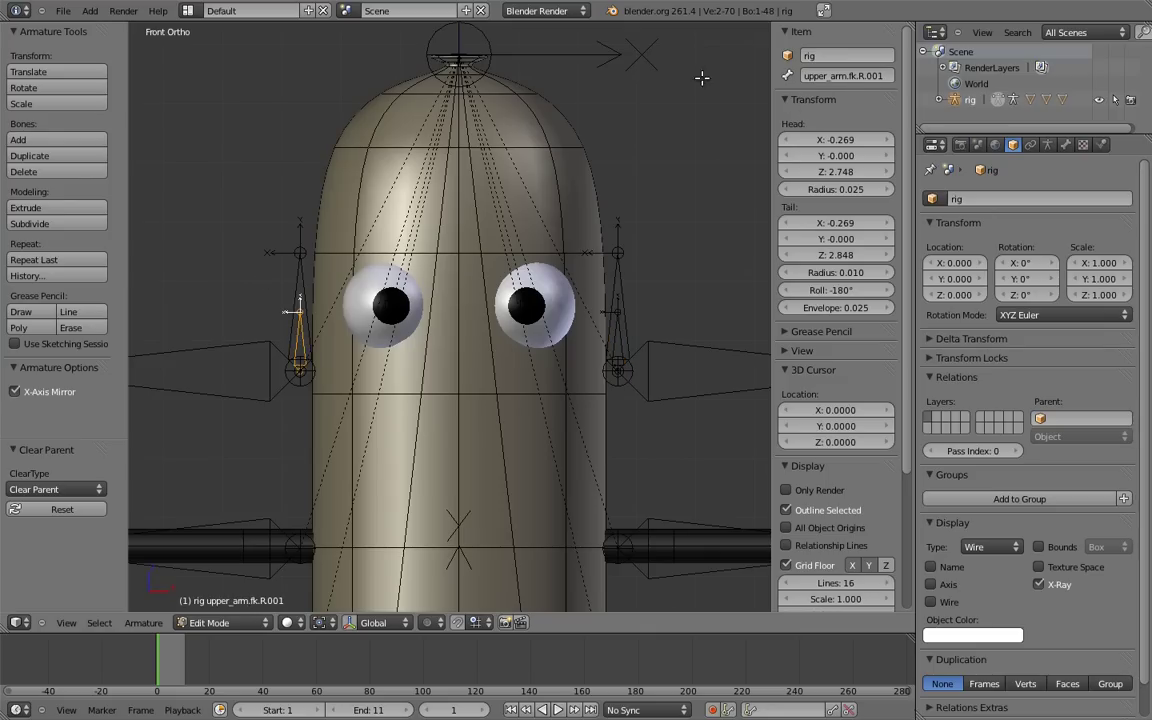
pyautogui.click(808, 75)
pyautogui.press('Escape')
# - Parent upper_arm.fk.L to MCH-arm_parent.L with Keep Offset
pyautogui.rightClick(630, 285)
pyautogui.keyDown('shift'); pyautogui.rightClick(624, 290); pyautogui.keyUp('shift')
pyautogui.hotkey('ctrl', 'p')
pyautogui.click(624, 293)
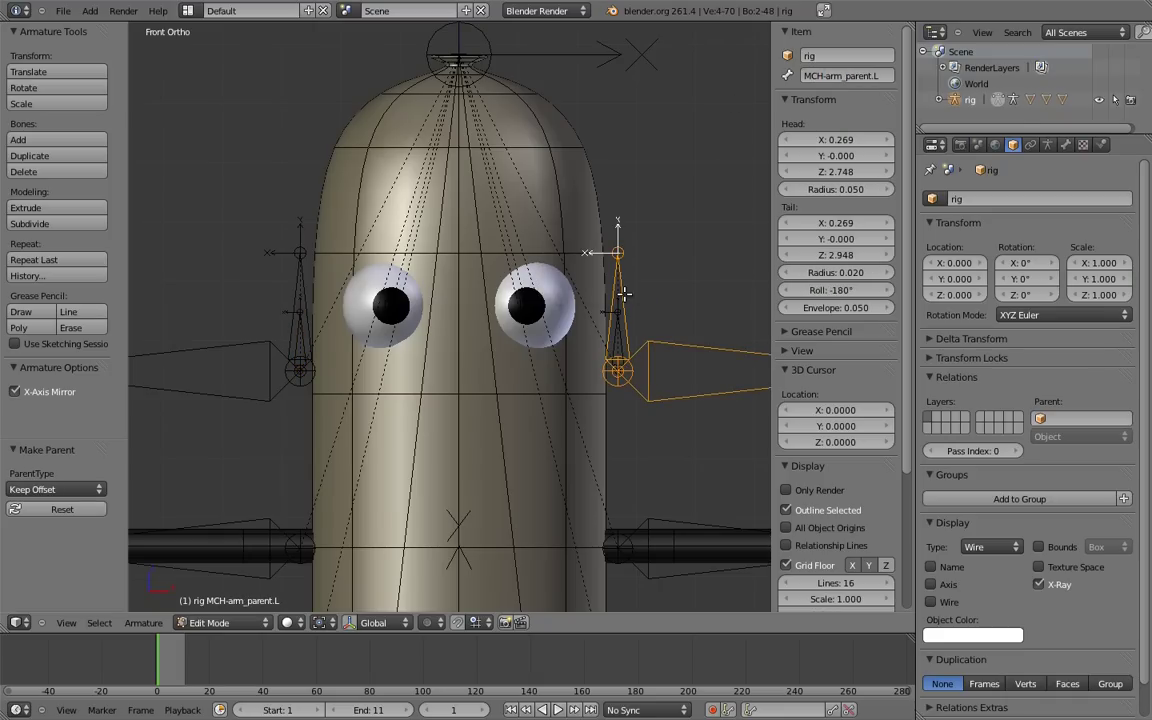
# - In Pose Mode, add a Copy Location constraint to MCH-arm_parent.L targeting MCH-arm_socket.L
pyautogui.hotkey('ctrl', 'Tab')
pyautogui.rightClick(619, 320)
pyautogui.hotkey('ctrl', 'shift', 'c')
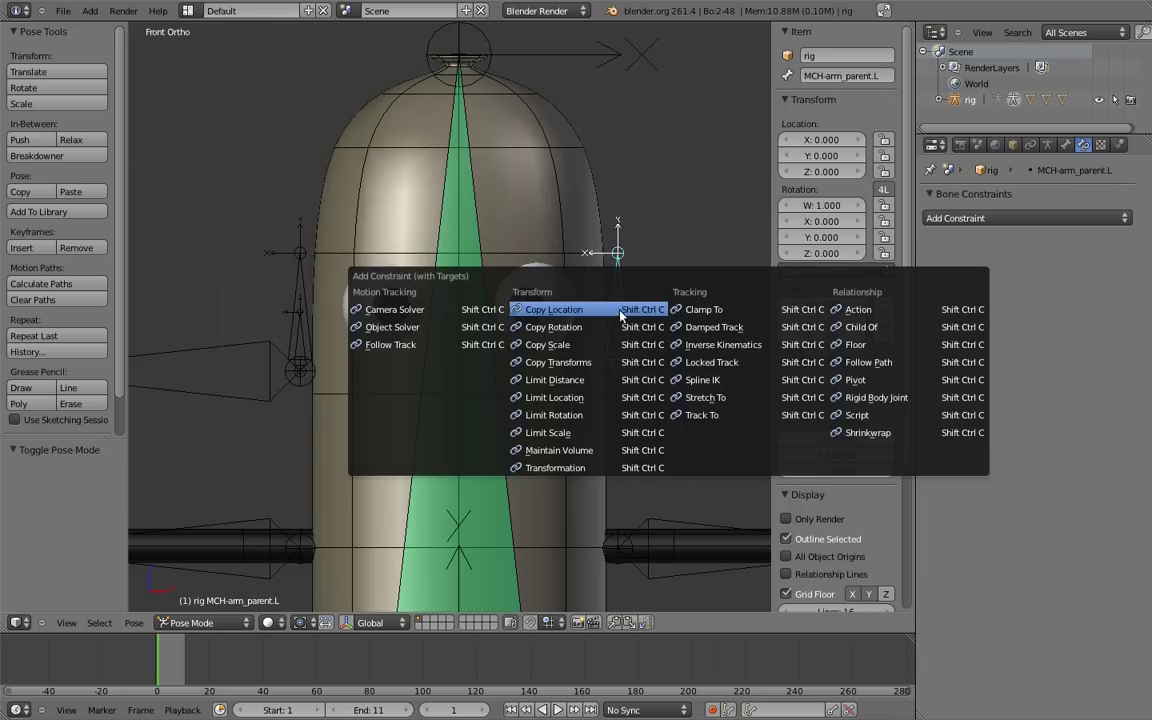
pyautogui.click(617, 310)
# - Add a Copy Location constraint to MCH-arm_parent.R targeting MCH-arm_socket.R
pyautogui.rightClick(300, 340)
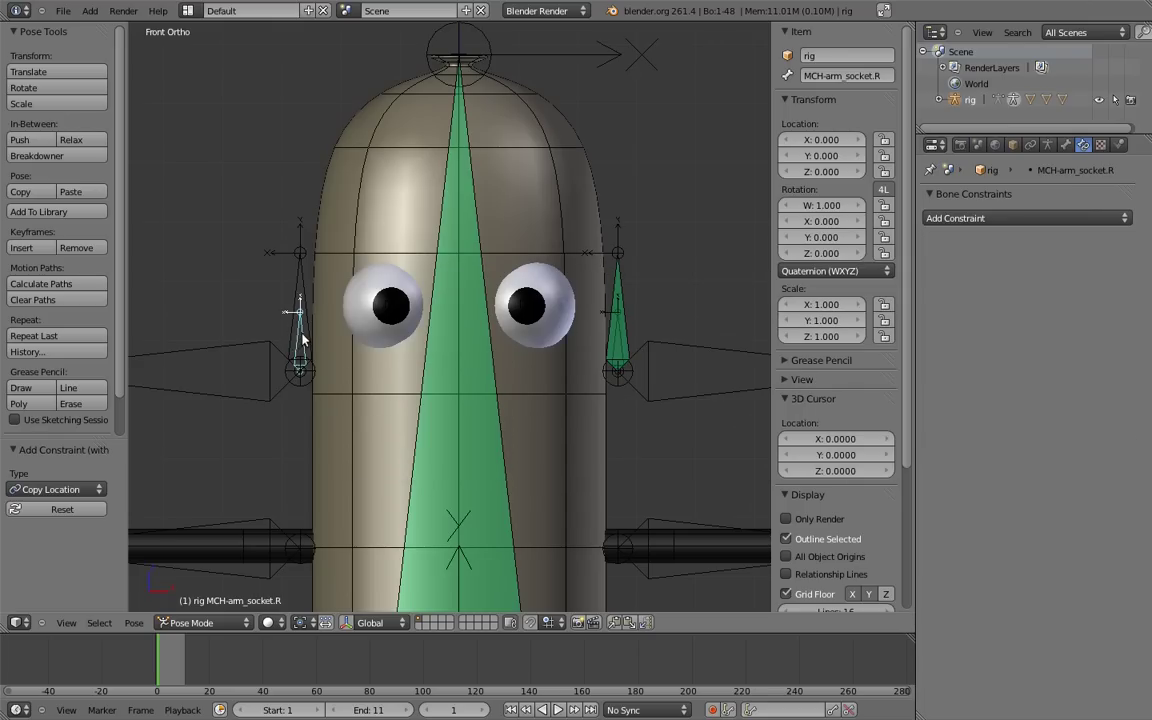
pyautogui.keyDown('shift'); pyautogui.rightClick(292, 295); pyautogui.keyUp('shift')
pyautogui.hotkey('ctrl', 'shift', 'c')
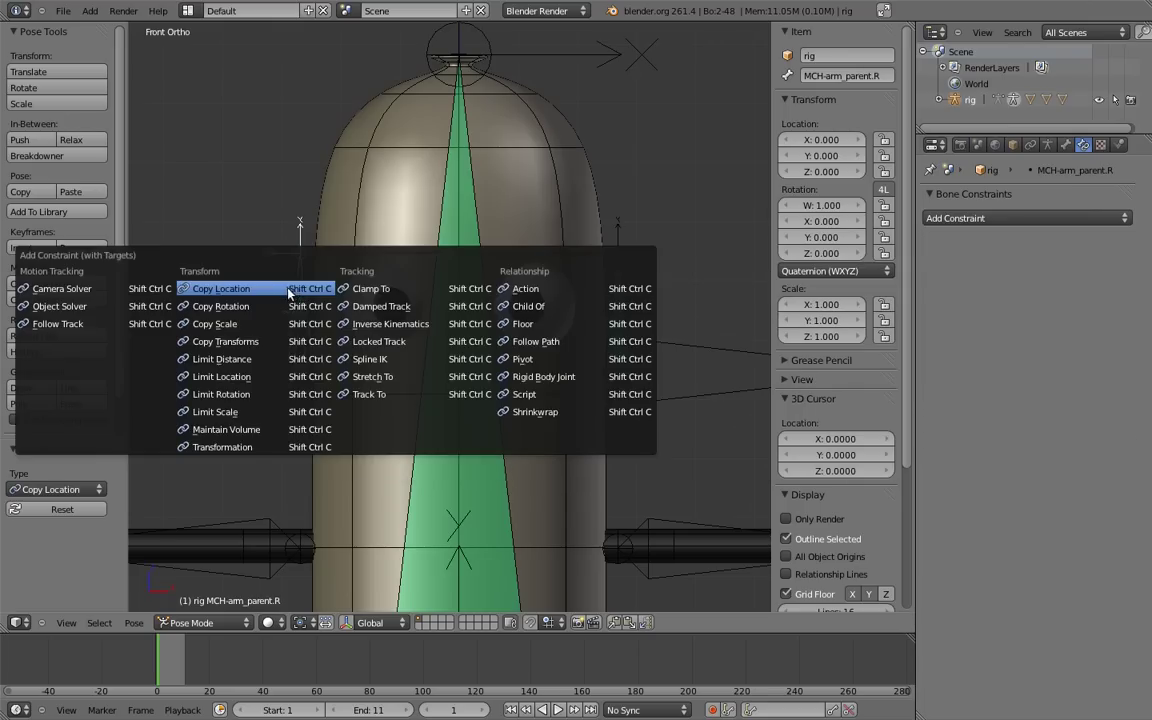
pyautogui.click(288, 294)
# - Test-rotate body_top and the root bone to check how the arm chains follow, cancelling each rotation
pyautogui.scroll(-6, 494, 270)
pyautogui.keyDown('shift'); pyautogui.moveTo(492, 526); pyautogui.dragTo(504, 323, button='middle'); pyautogui.keyUp('shift')
pyautogui.scroll(-2, 511, 335)
pyautogui.keyDown('shift'); pyautogui.moveTo(461, 437); pyautogui.dragTo(476, 435, button='middle'); pyautogui.keyUp('shift')
pyautogui.rightClick(476, 436)
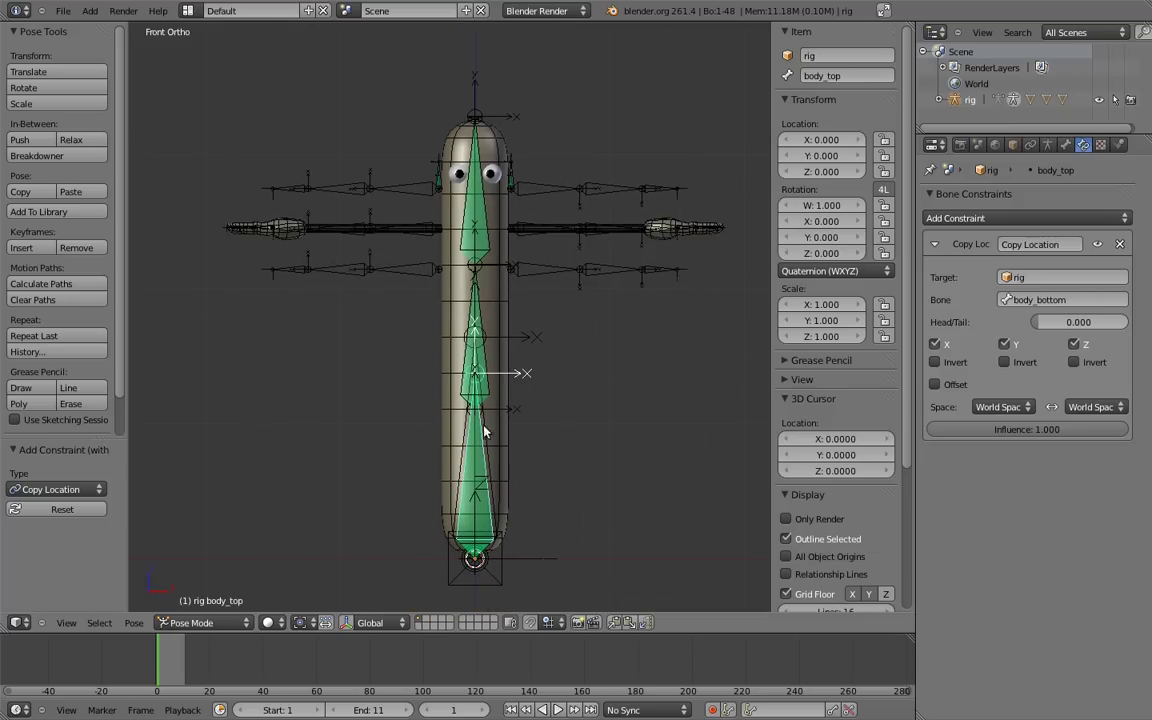
pyautogui.press('r')
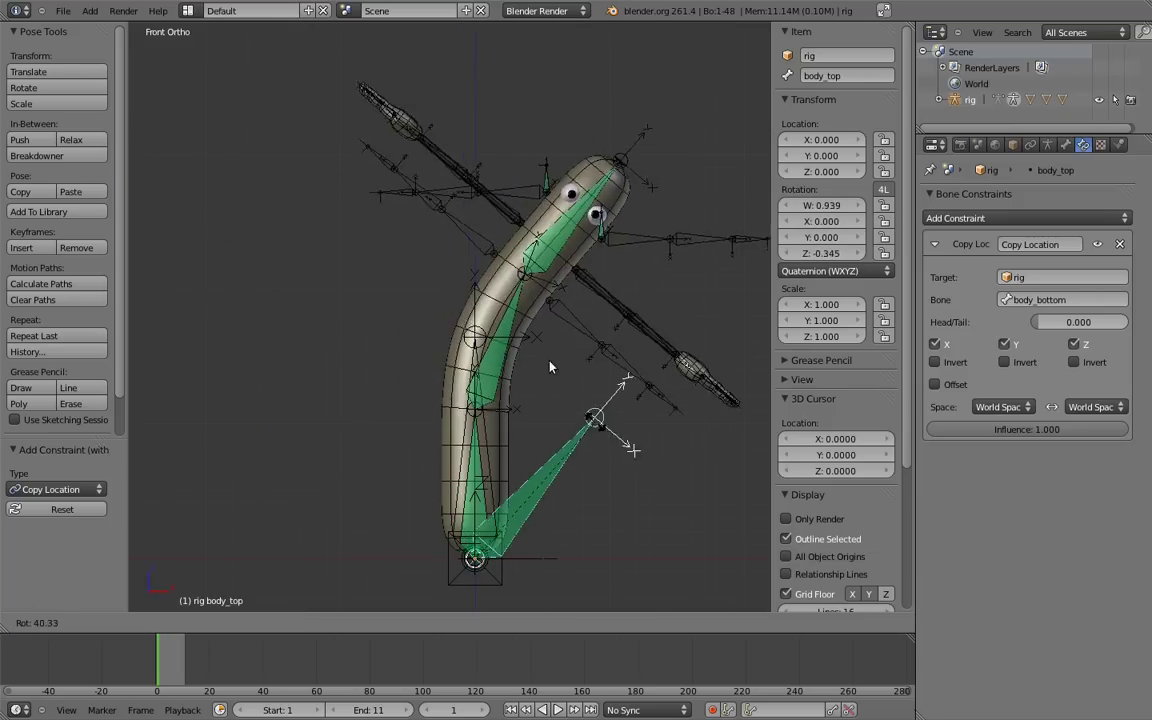
pyautogui.rightClick(479, 328)
pyautogui.rightClick(452, 518)
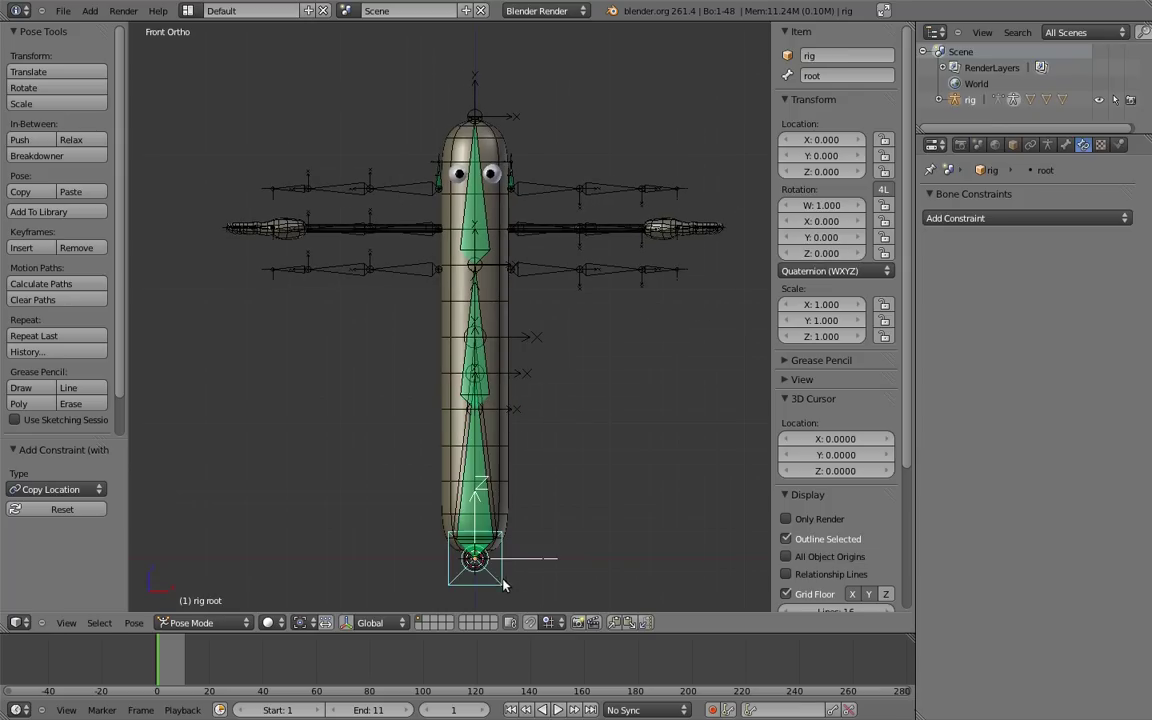
pyautogui.press('r')
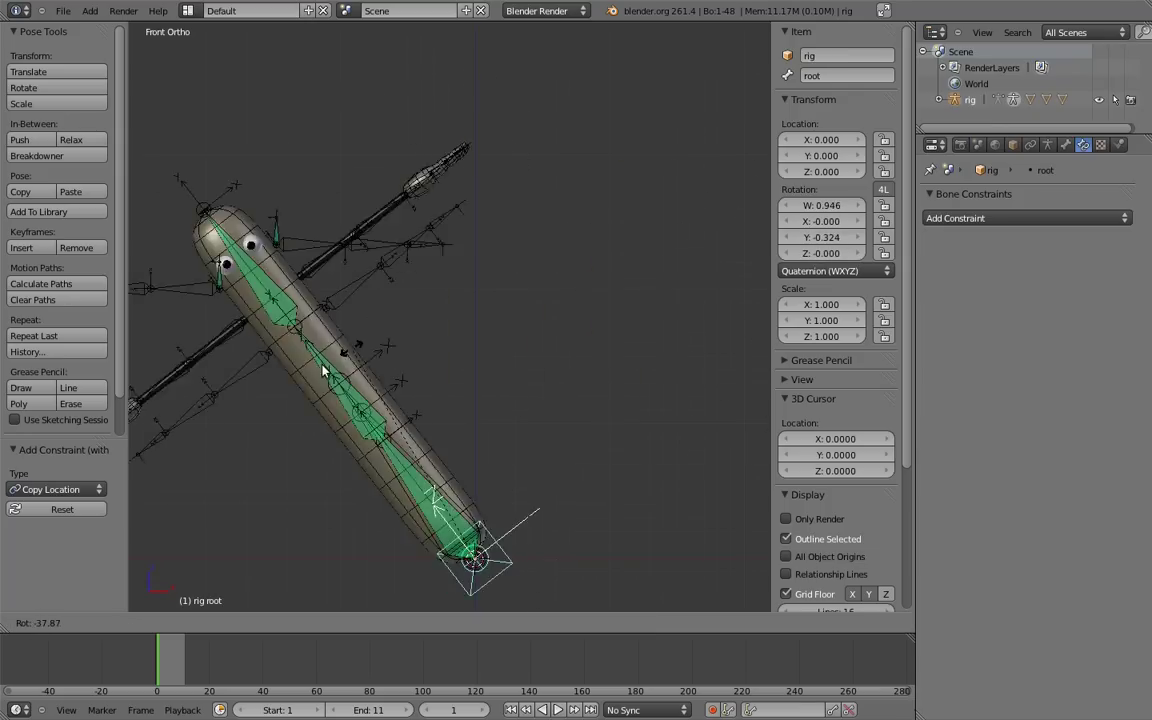
pyautogui.rightClick(527, 345)
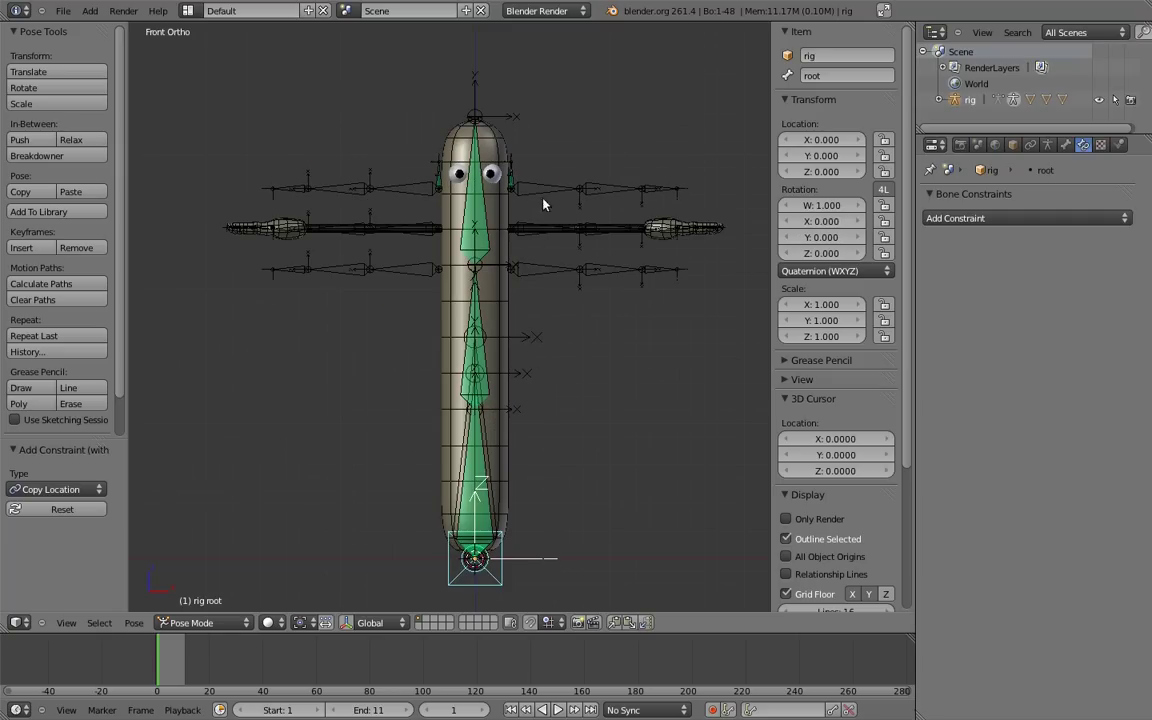
# - Parent MCH-arm_parent.L to the root bone with Keep Offset in Edit Mode and return to Pose Mode
pyautogui.scroll(5, 520, 220)
pyautogui.keyDown('shift'); pyautogui.moveTo(547, 265); pyautogui.dragTo(533, 312, button='middle'); pyautogui.keyUp('shift')
pyautogui.press('Tab')
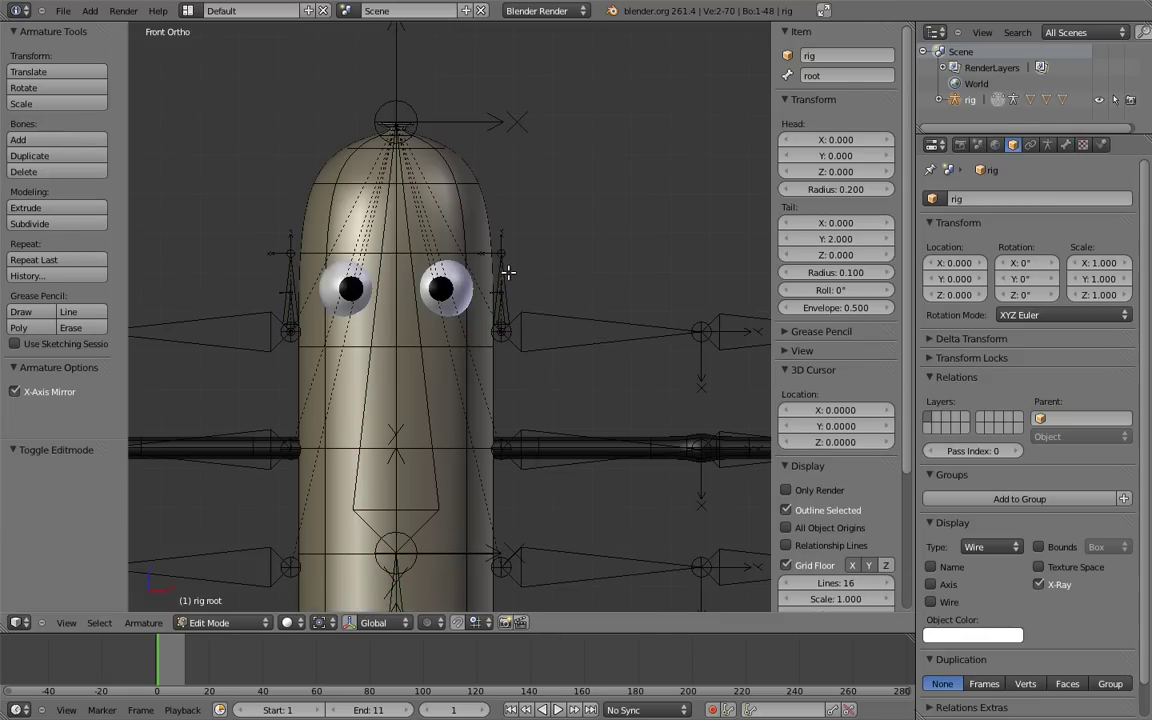
pyautogui.rightClick(506, 273)
pyautogui.keyDown('shift'); pyautogui.moveTo(553, 523); pyautogui.dragTo(586, 468, button='middle'); pyautogui.keyUp('shift')
pyautogui.scroll(-5, 531, 339)
pyautogui.rightClick(583, 472)
pyautogui.hotkey('ctrl', 'p')
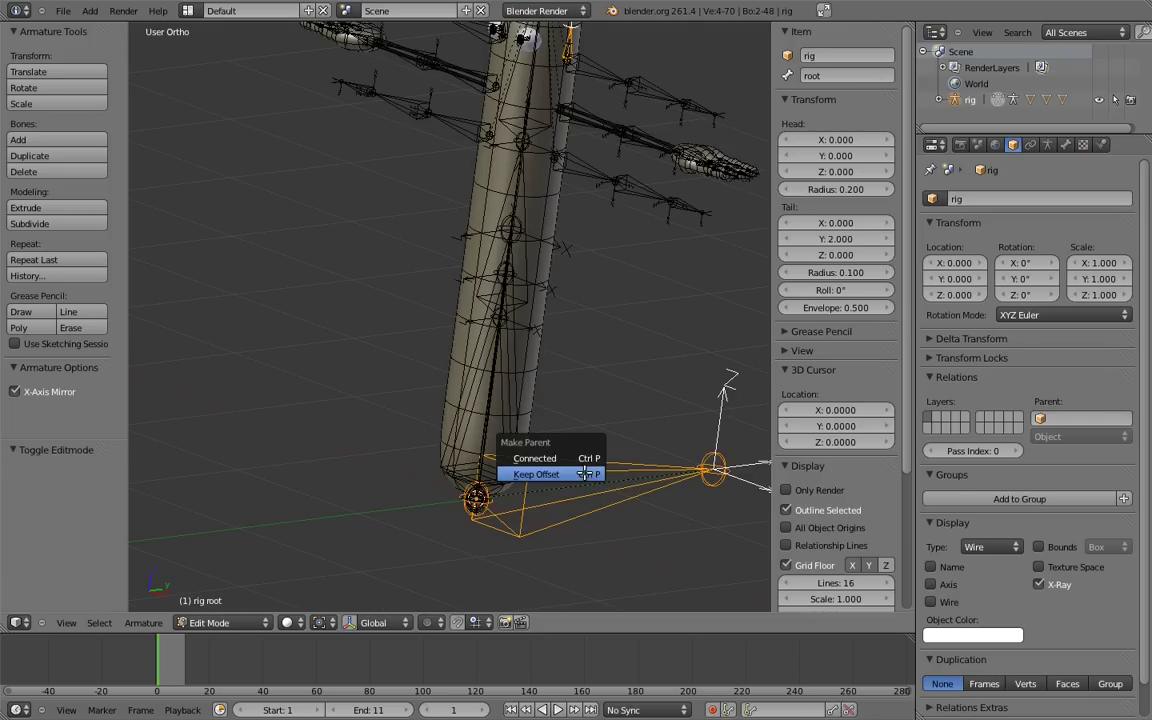
pyautogui.click(520, 428)
pyautogui.keyDown('shift'); pyautogui.moveTo(547, 383); pyautogui.dragTo(555, 423, button='middle'); pyautogui.keyUp('shift')
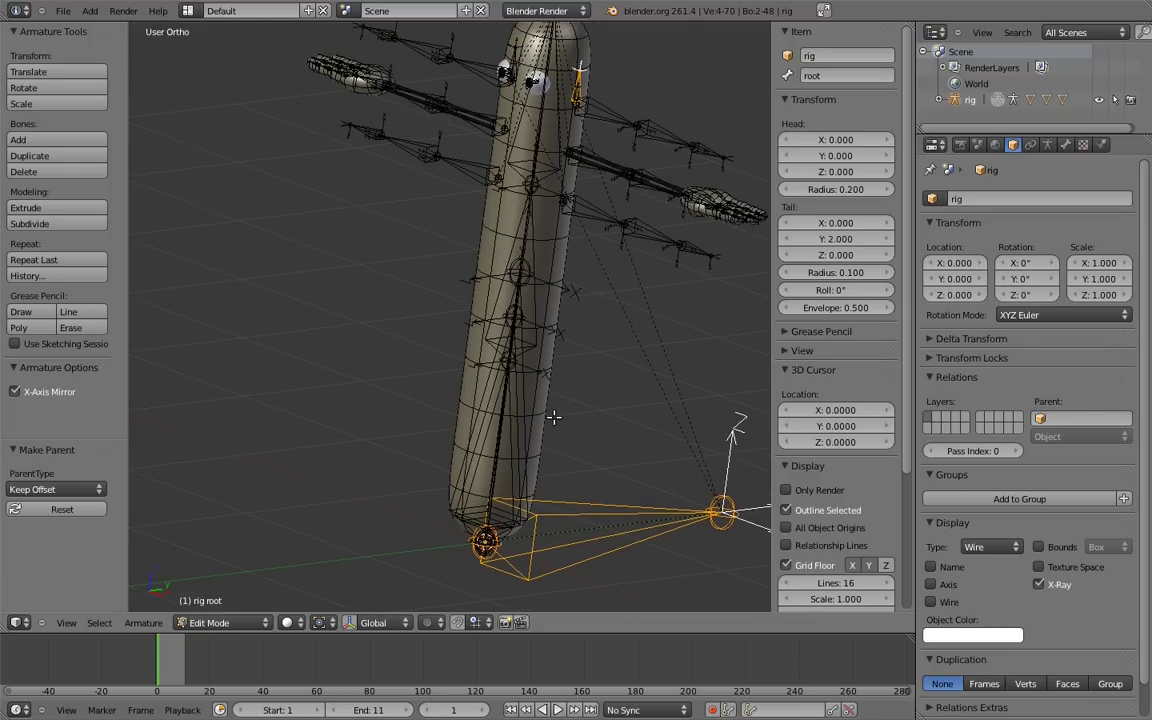
pyautogui.press('KP_1')
pyautogui.keyDown('shift'); pyautogui.scroll(2, 565, 355); pyautogui.keyUp('shift')
pyautogui.press('Tab')
pyautogui.scroll(-1, 558, 378)
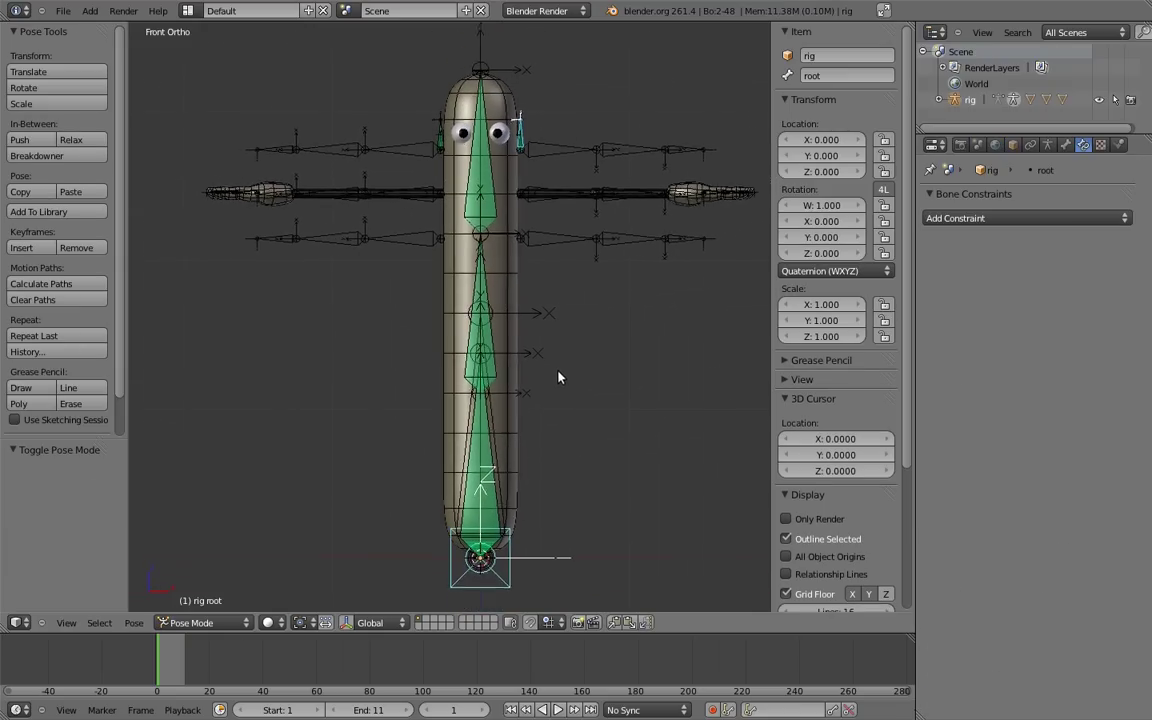
# - Test-rotate the root bone about 17° and then body_top, and clear the rotation of all bones
pyautogui.press('r')
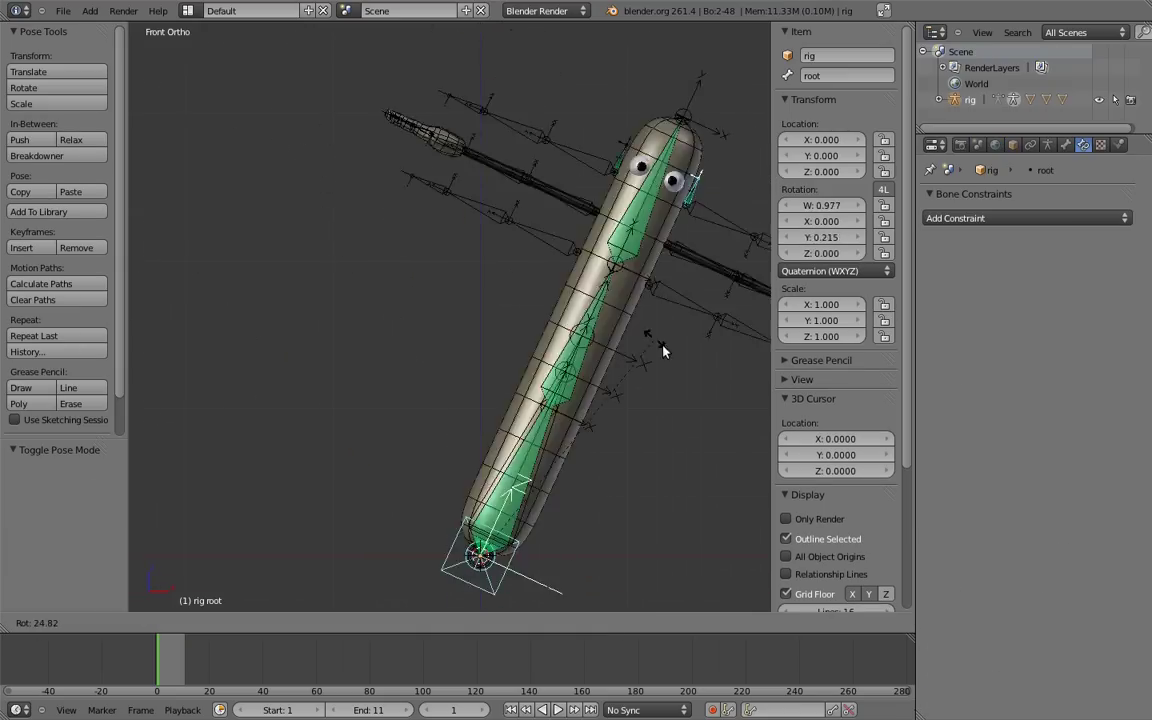
pyautogui.click(625, 311)
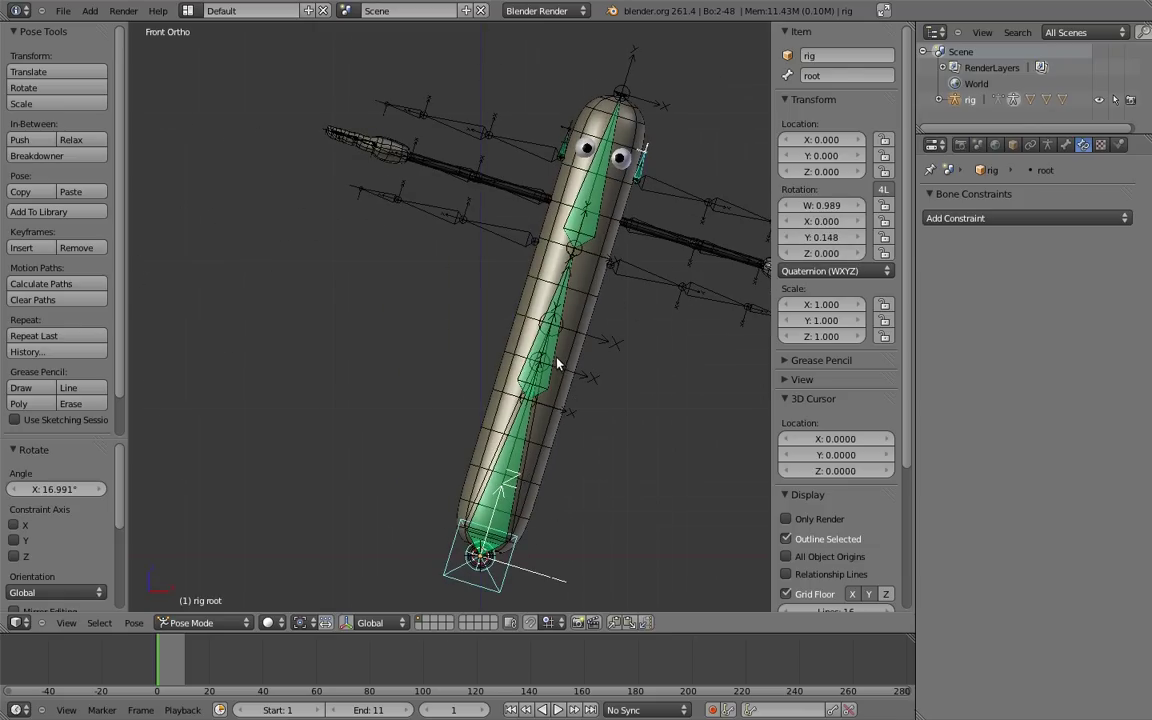
pyautogui.rightClick(527, 430)
pyautogui.press('r')
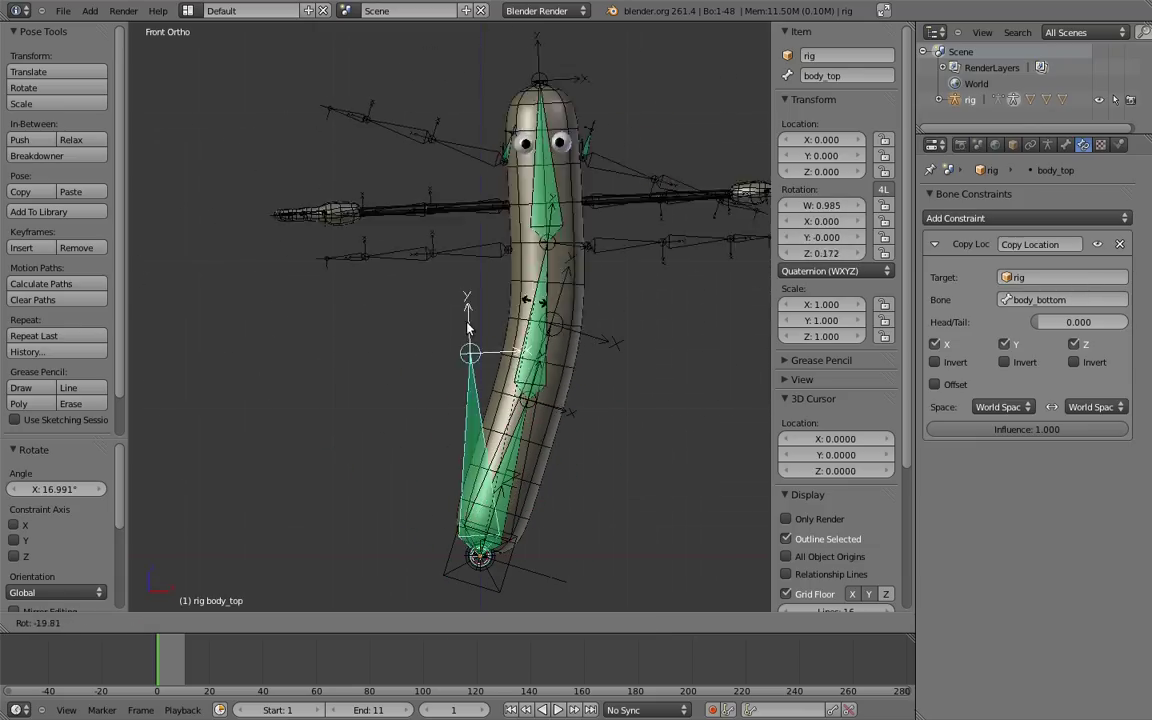
pyautogui.rightClick(654, 382)
pyautogui.press('a')
pyautogui.hotkey('alt', 'r')
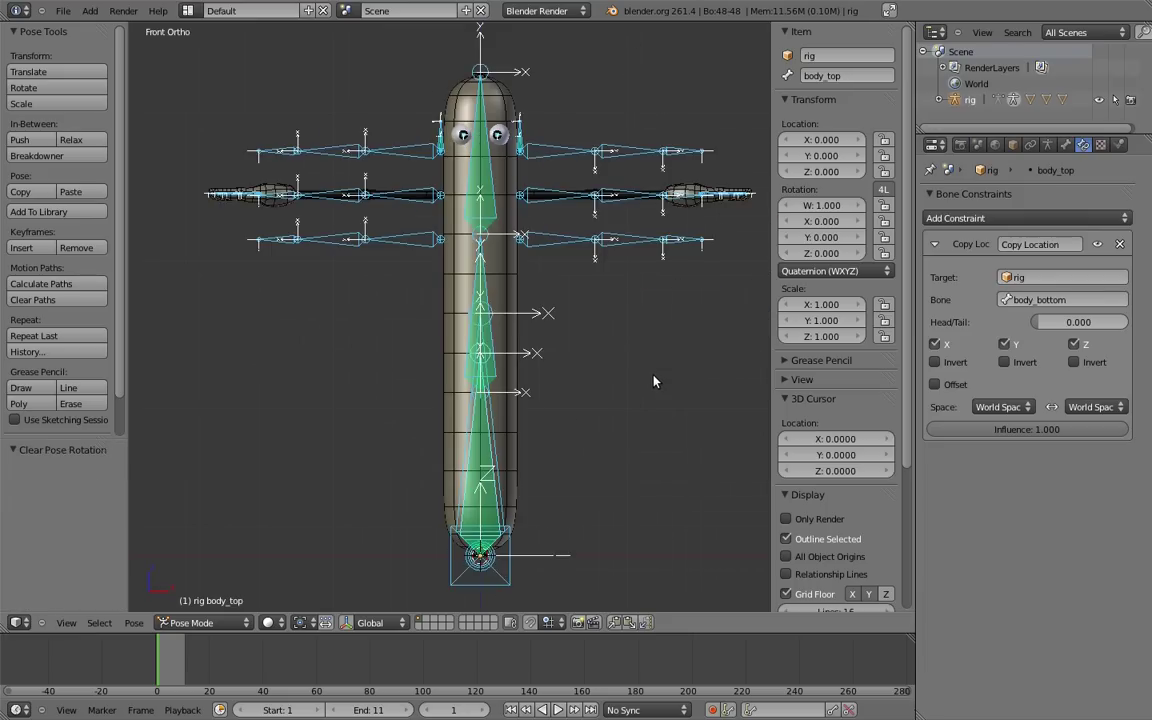
pyautogui.press('a')
# - Add a Copy Transforms constraint to MCH-arm_parent.L targeting MCH-arm_socket.L
pyautogui.scroll(7, 540, 300)
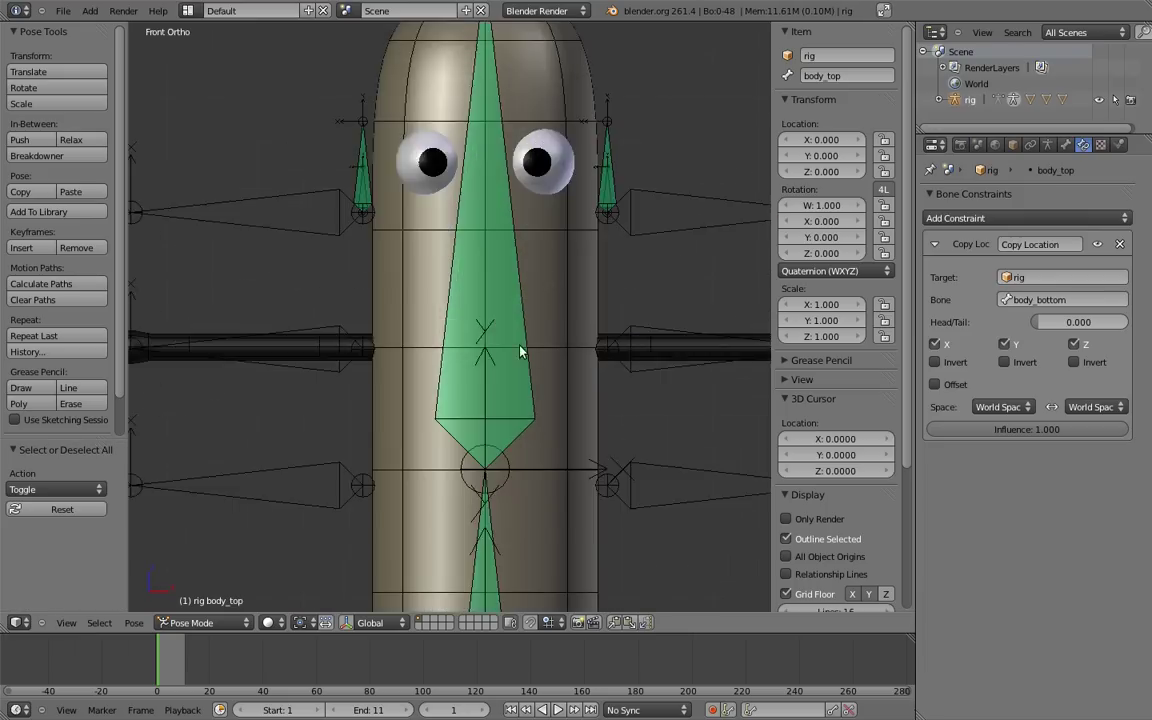
pyautogui.rightClick(566, 288)
pyautogui.keyDown('shift'); pyautogui.rightClick(570, 286); pyautogui.keyUp('shift')
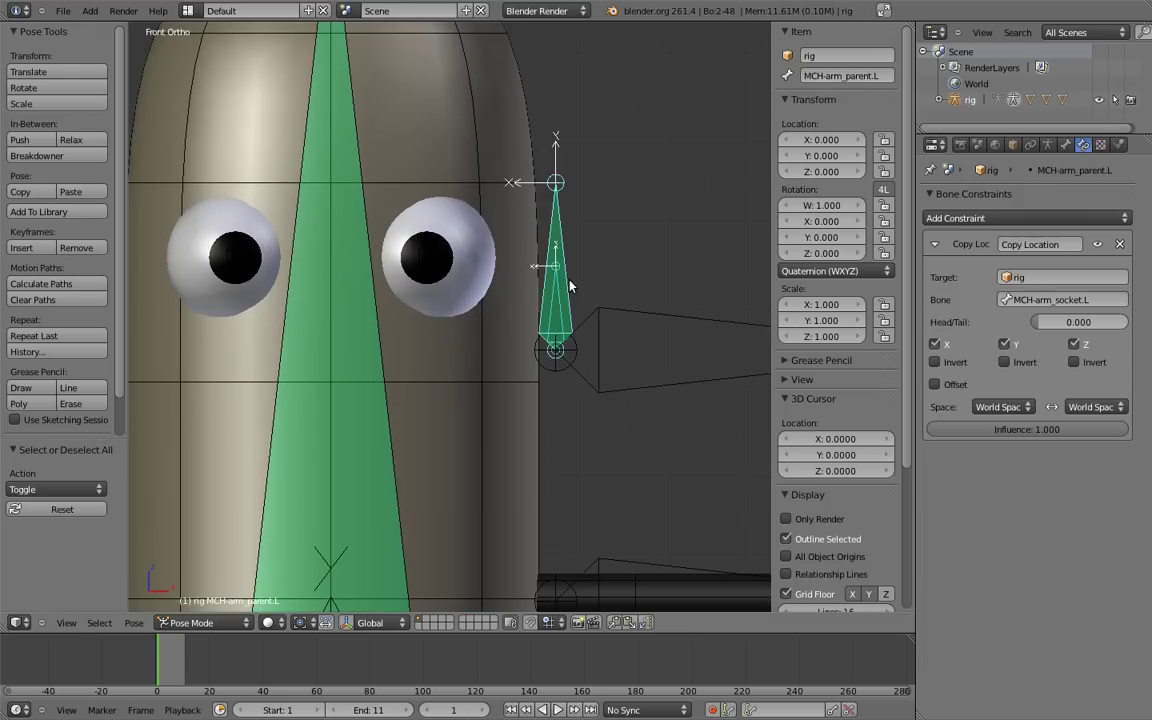
pyautogui.hotkey('shift', 'ctrl', 'c')
pyautogui.click(505, 333)
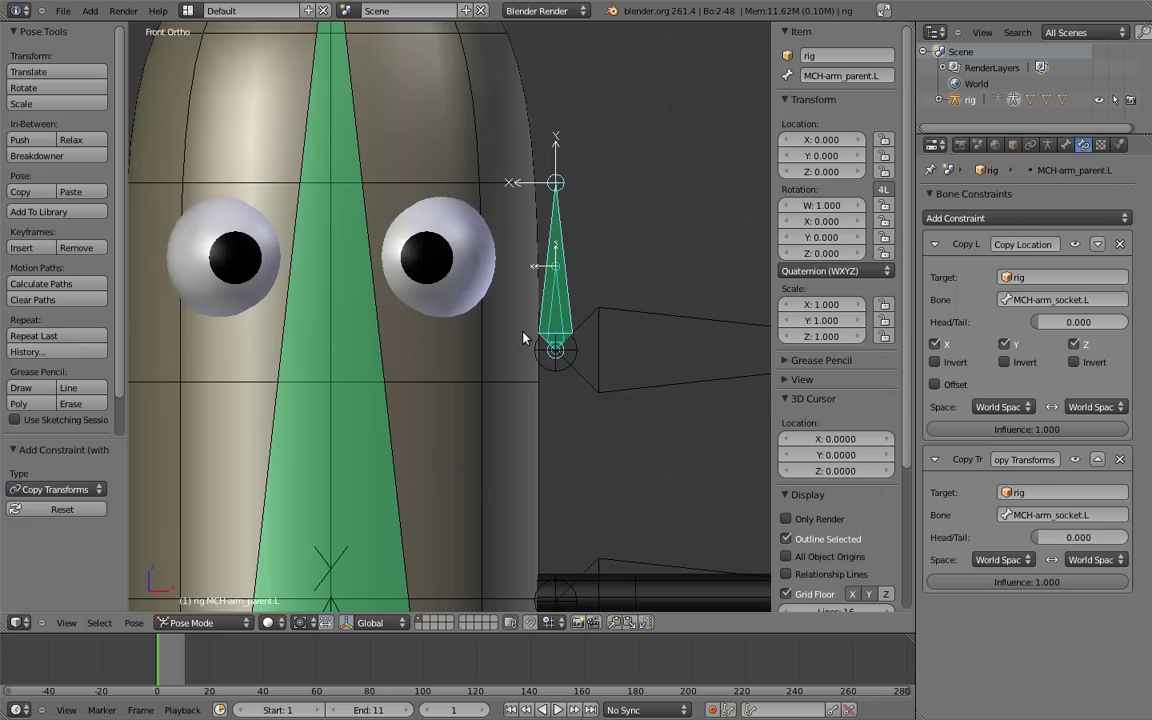
# - Add a Copy Transforms constraint to MCH-arm_parent.R targeting MCH-arm_socket.R
pyautogui.keyDown('shift'); pyautogui.moveTo(373, 265); pyautogui.dragTo(612, 307, button='middle'); pyautogui.keyUp('shift')
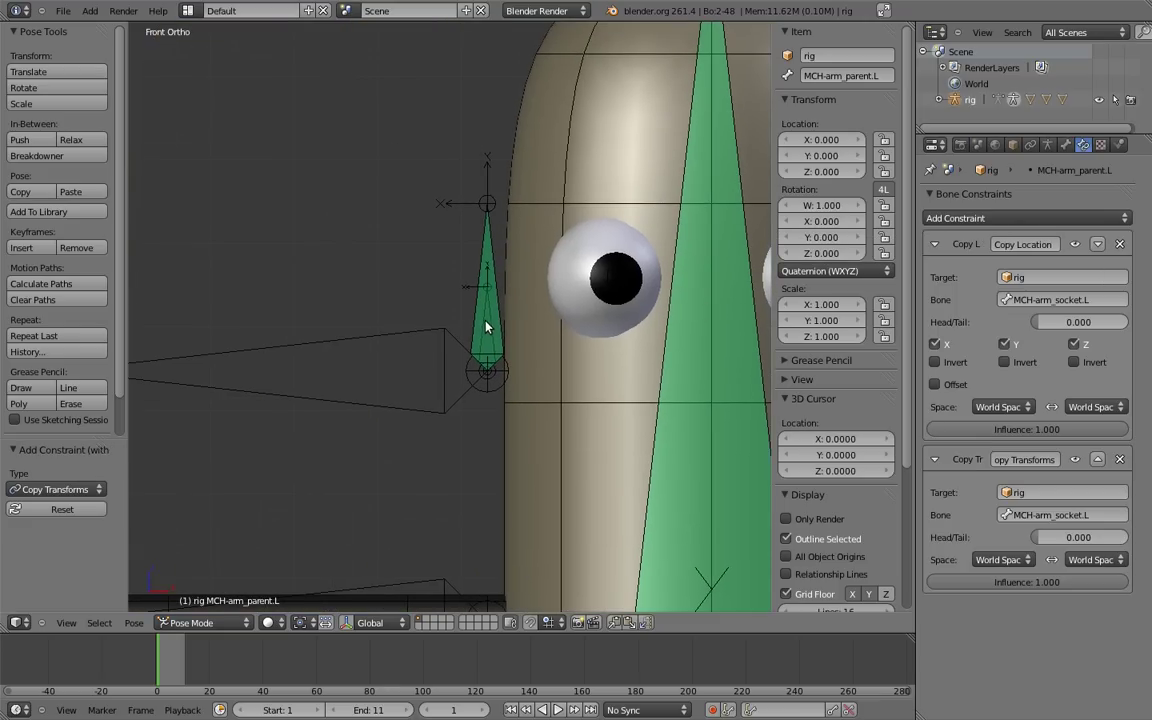
pyautogui.rightClick(474, 295)
pyautogui.keyDown('shift'); pyautogui.rightClick(474, 297); pyautogui.keyUp('shift')
pyautogui.hotkey('shift', 'ctrl', 'c')
pyautogui.click(474, 295)
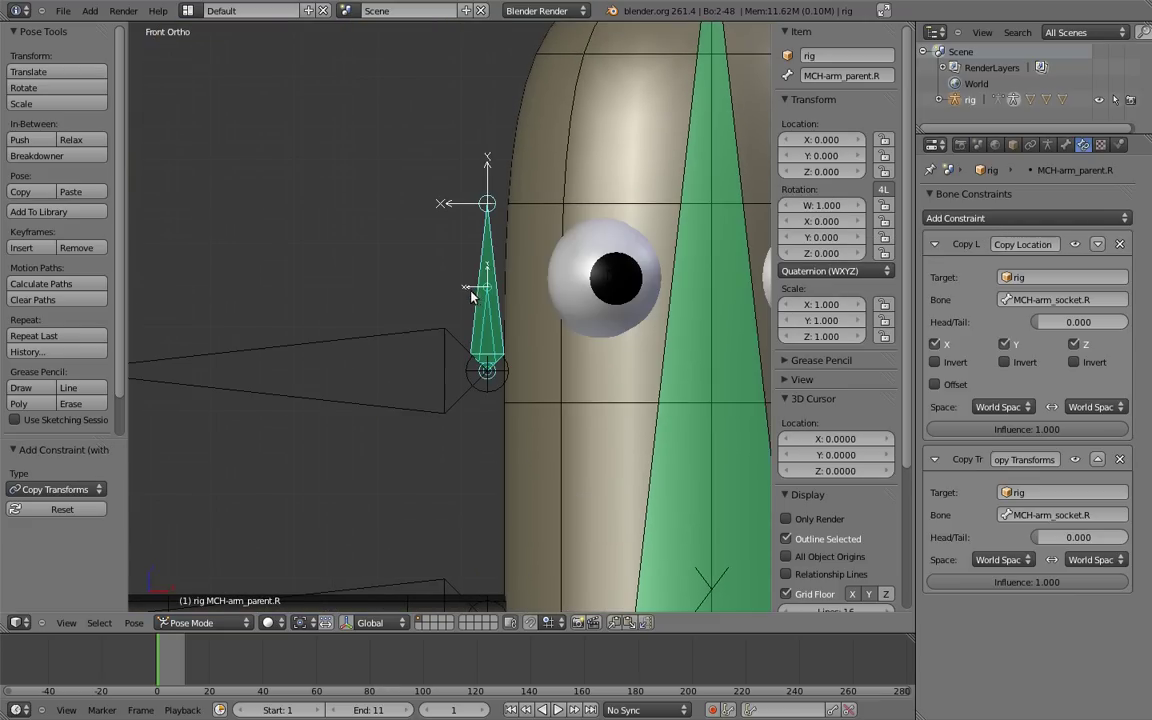
# - Test-rotate body_top to check how the FK arms follow with Copy Transforms, and cancel the rotation
pyautogui.keyDown('shift'); pyautogui.moveTo(578, 256); pyautogui.dragTo(503, 258, button='middle'); pyautogui.keyUp('shift')
pyautogui.scroll(-9, 503, 258)
pyautogui.rightClick(449, 398)
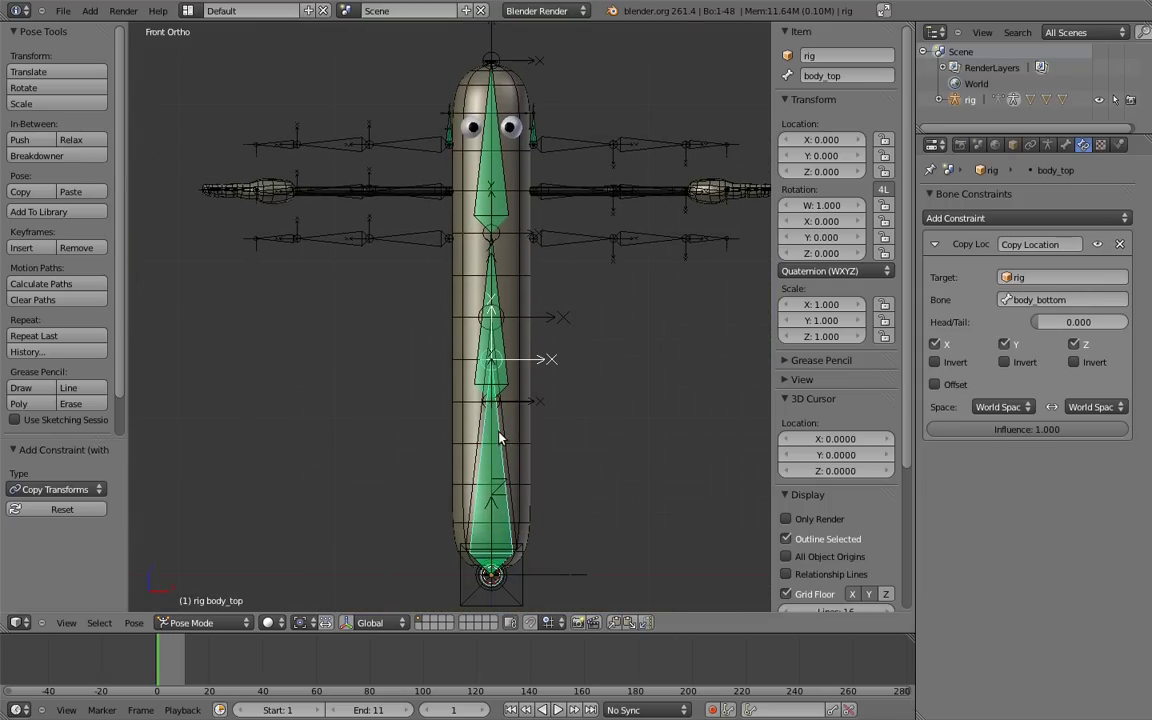
pyautogui.press('r')
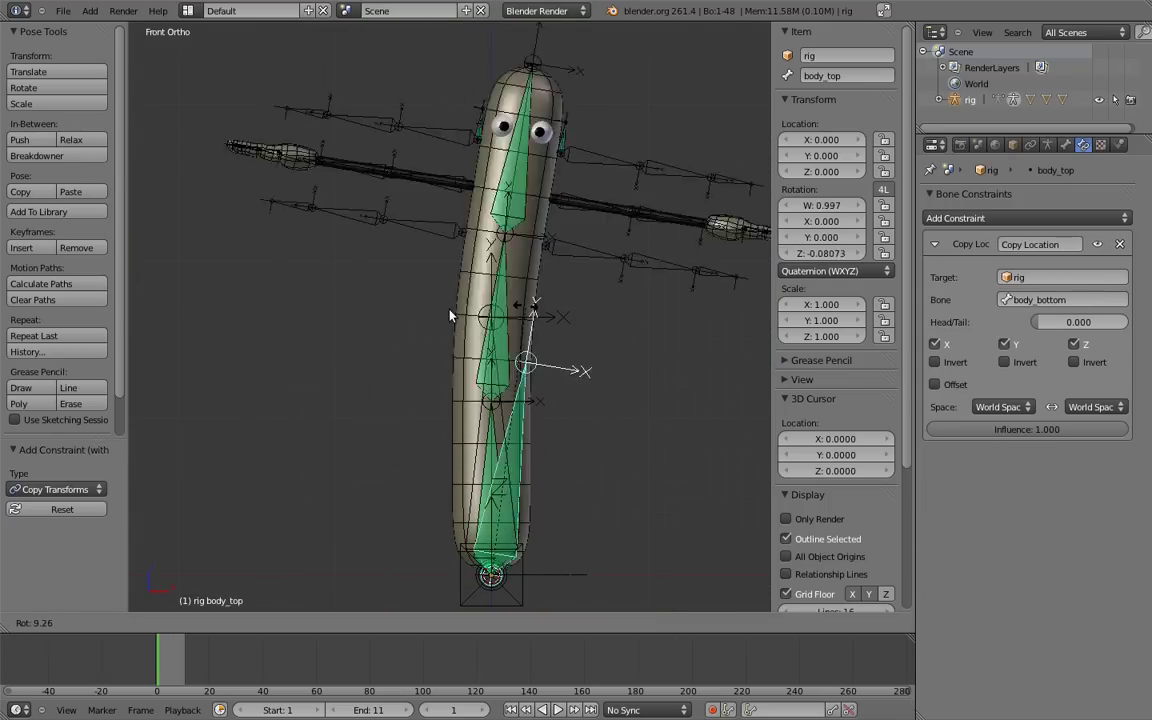
pyautogui.press('Escape')
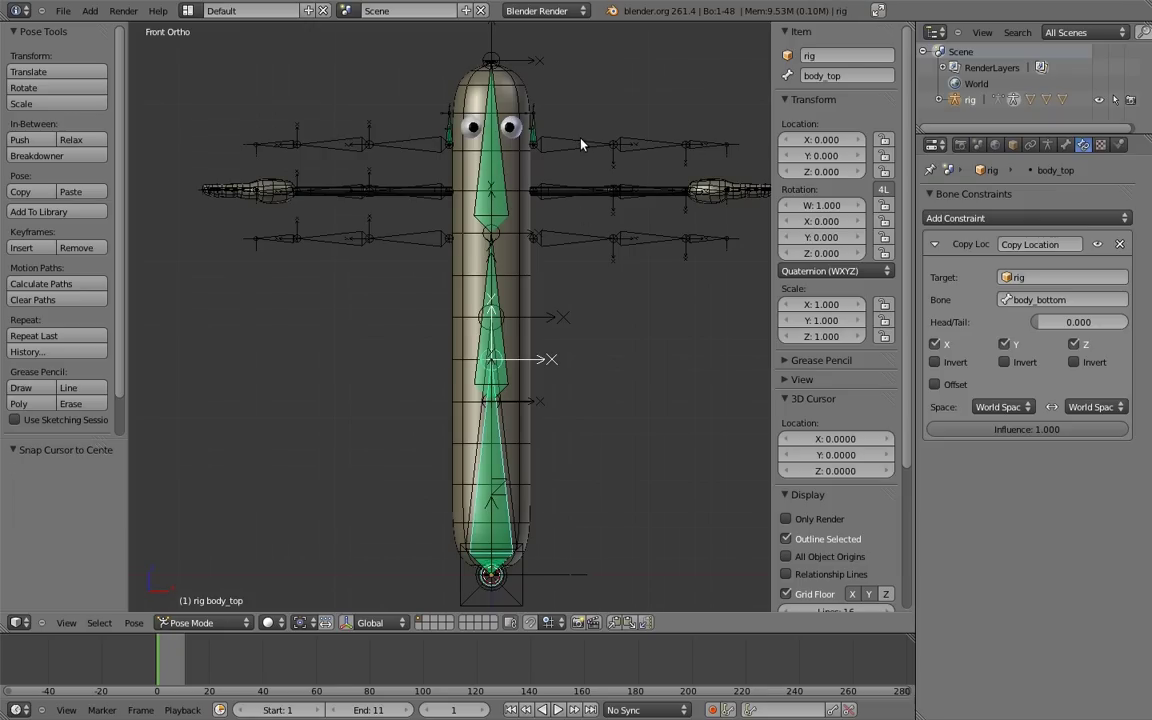
# - Add a custom property named isolate_rotation with value 1.0 to the upper_arm.fk.L bone
pyautogui.rightClick(581, 144)
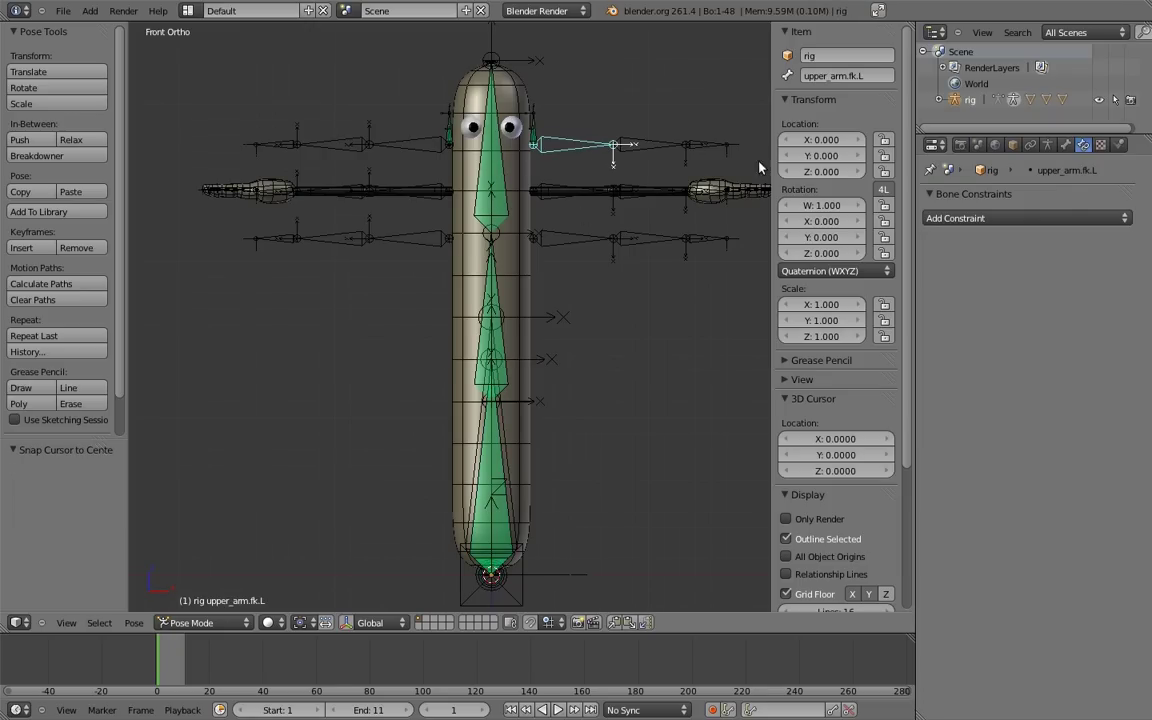
pyautogui.click(1065, 145)
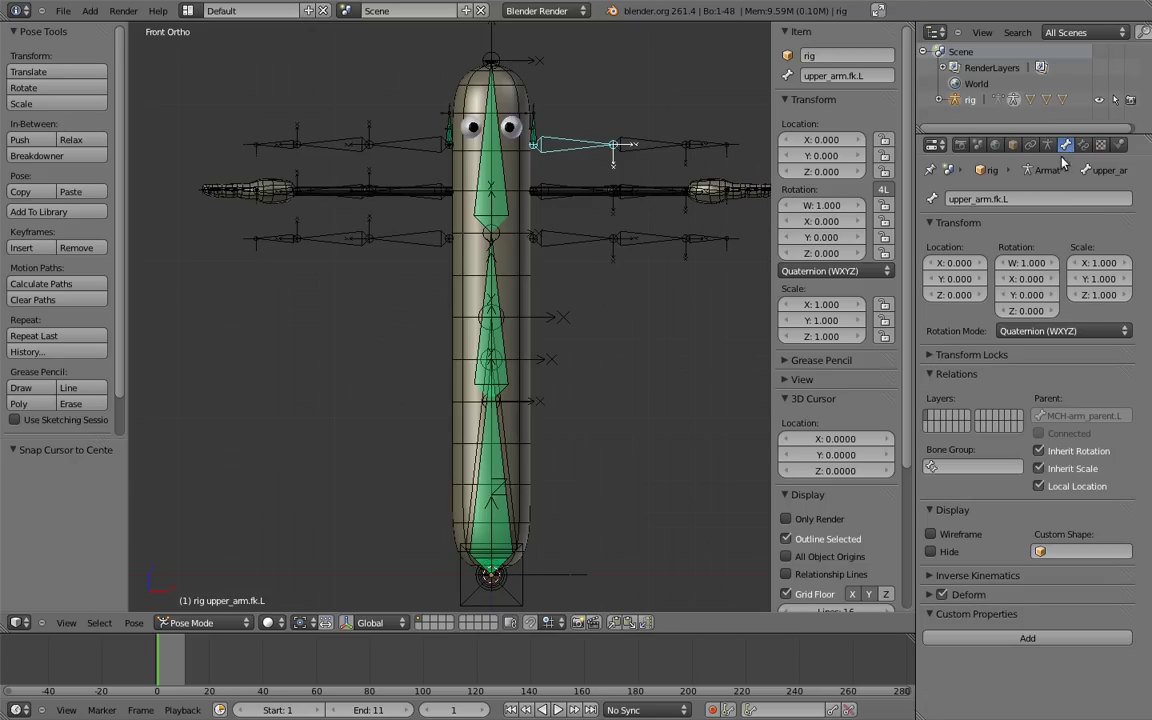
pyautogui.click(1025, 641)
pyautogui.click(1095, 673)
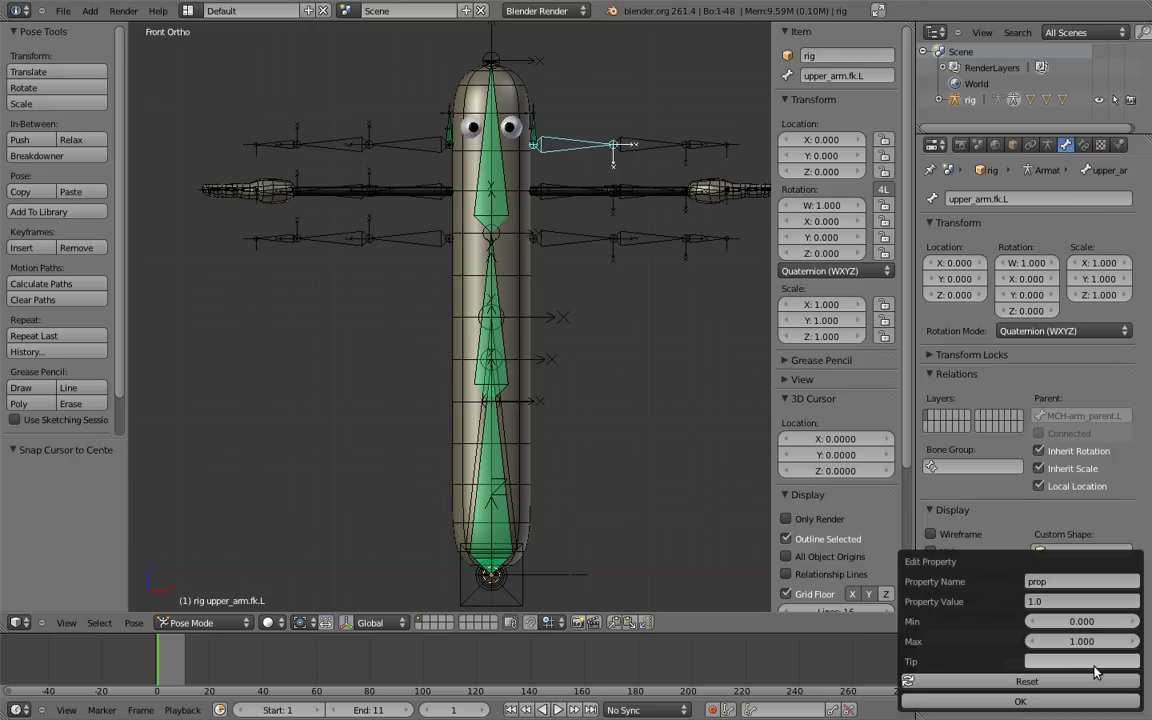
pyautogui.click(1073, 580)
pyautogui.press('BackSpace')
pyautogui.write('isolate')
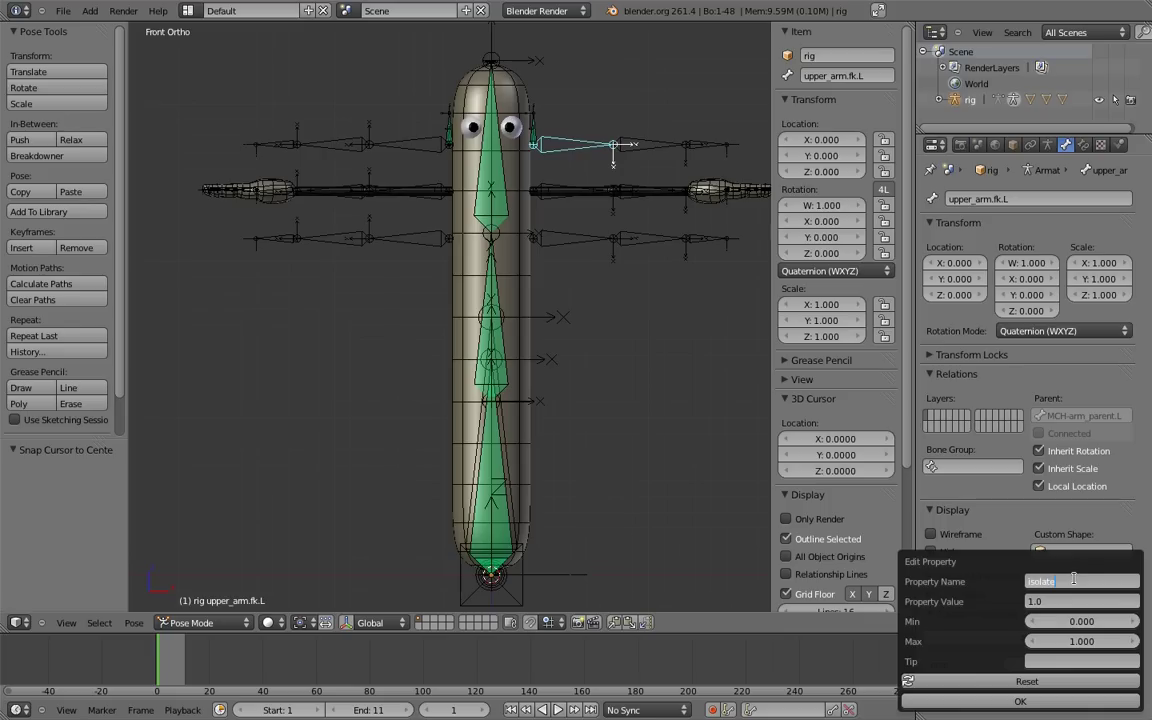
pyautogui.write('_rotat')
pyautogui.write('ion')
pyautogui.press('Return')
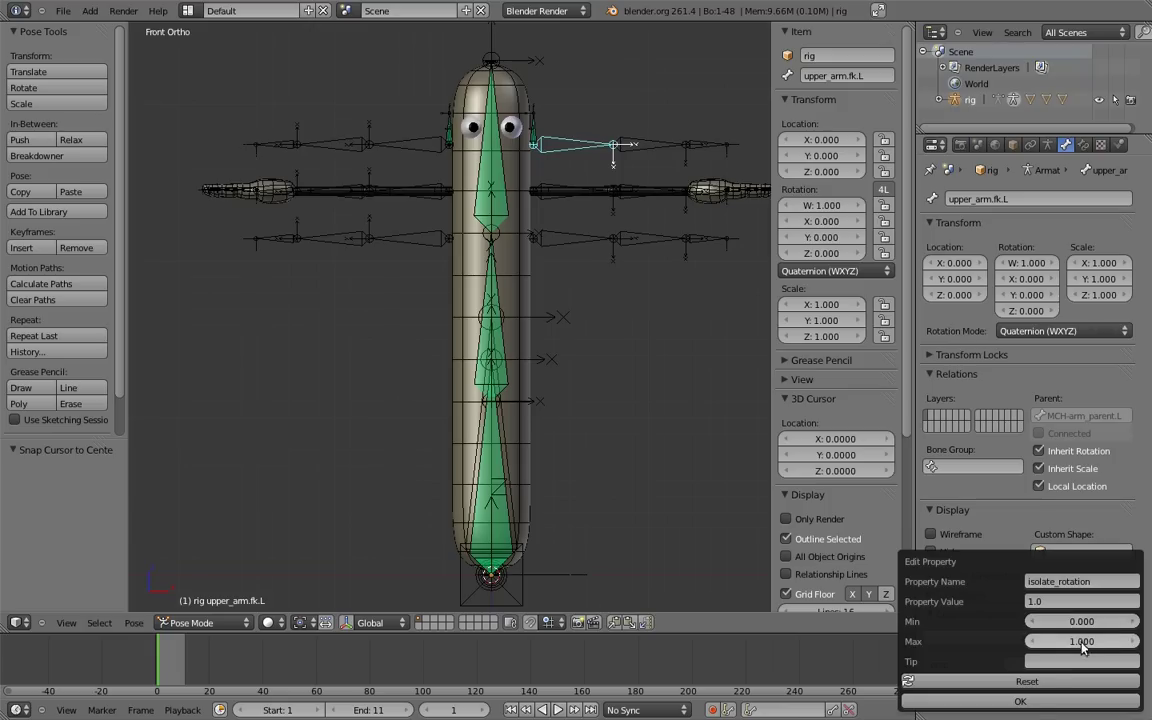
pyautogui.click(1034, 698)
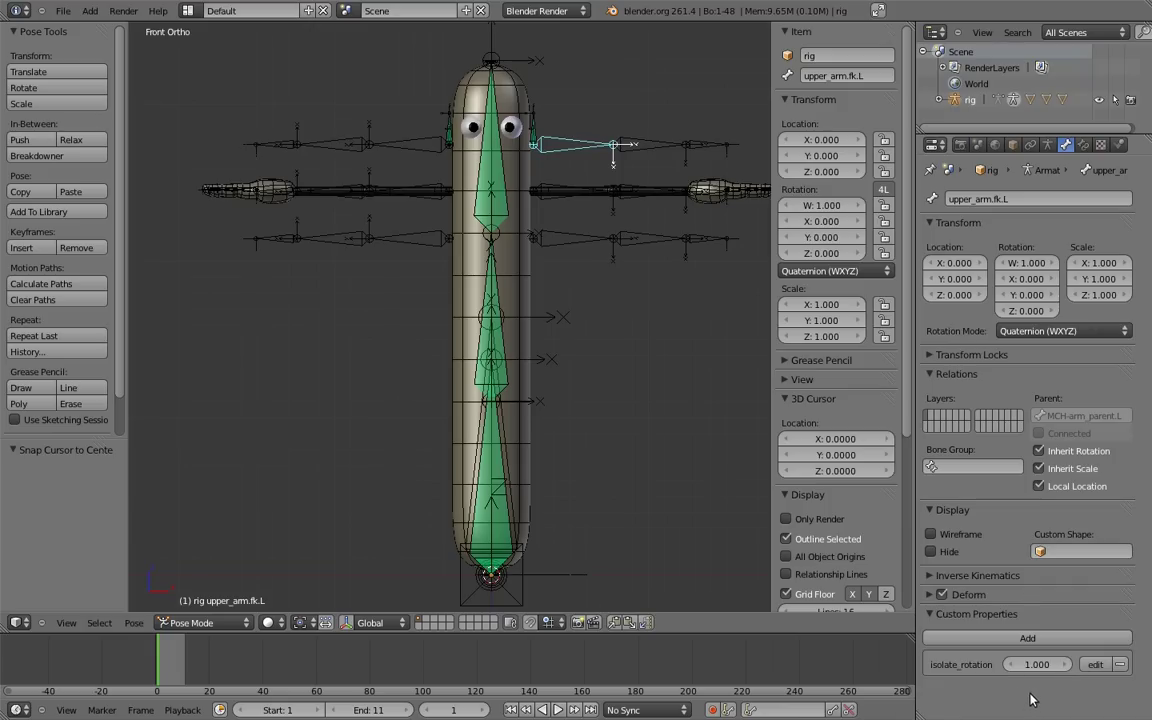
# - Copy the data path of isolate_rotation and add a driver to the influence of the Copy Transforms constraint on MCH-arm_parent.L
pyautogui.rightClick(1032, 664)
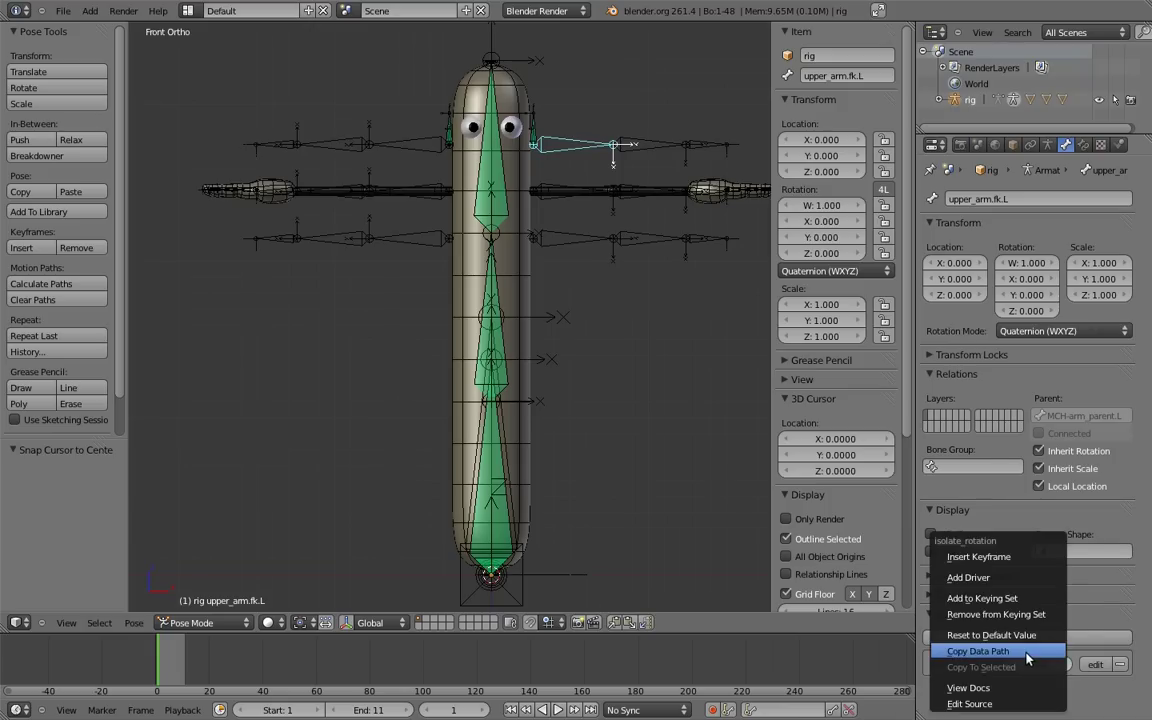
pyautogui.click(1028, 655)
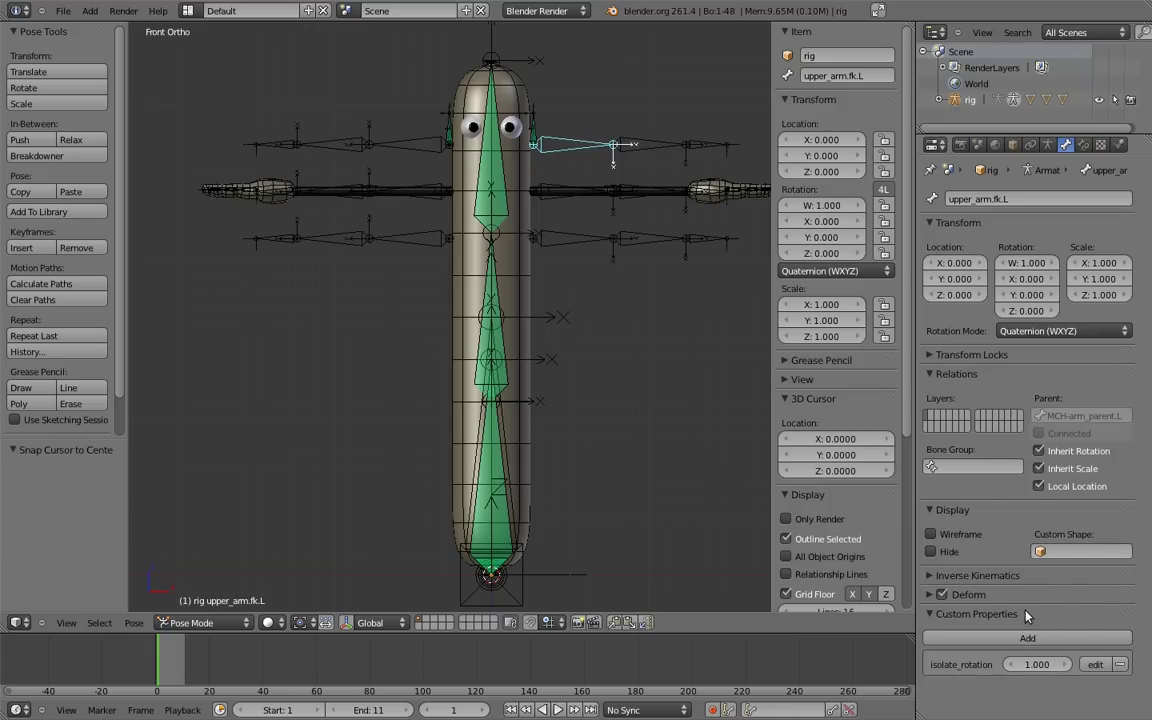
pyautogui.rightClick(535, 119)
pyautogui.click(1083, 145)
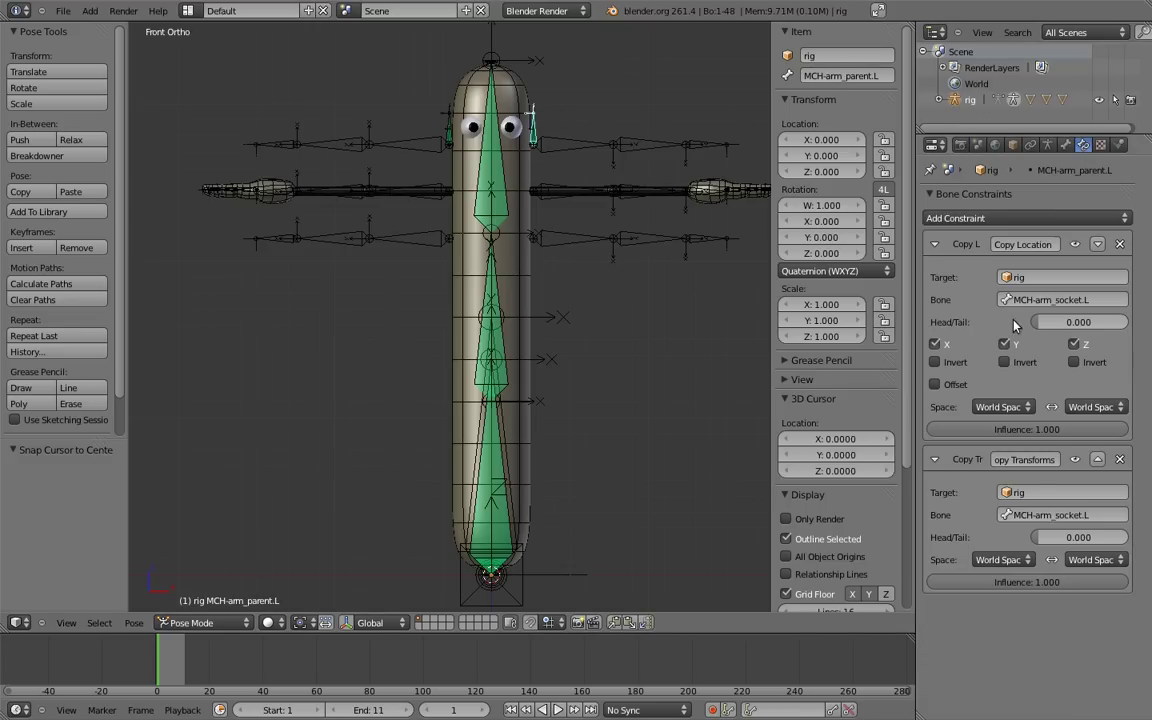
pyautogui.rightClick(1026, 582)
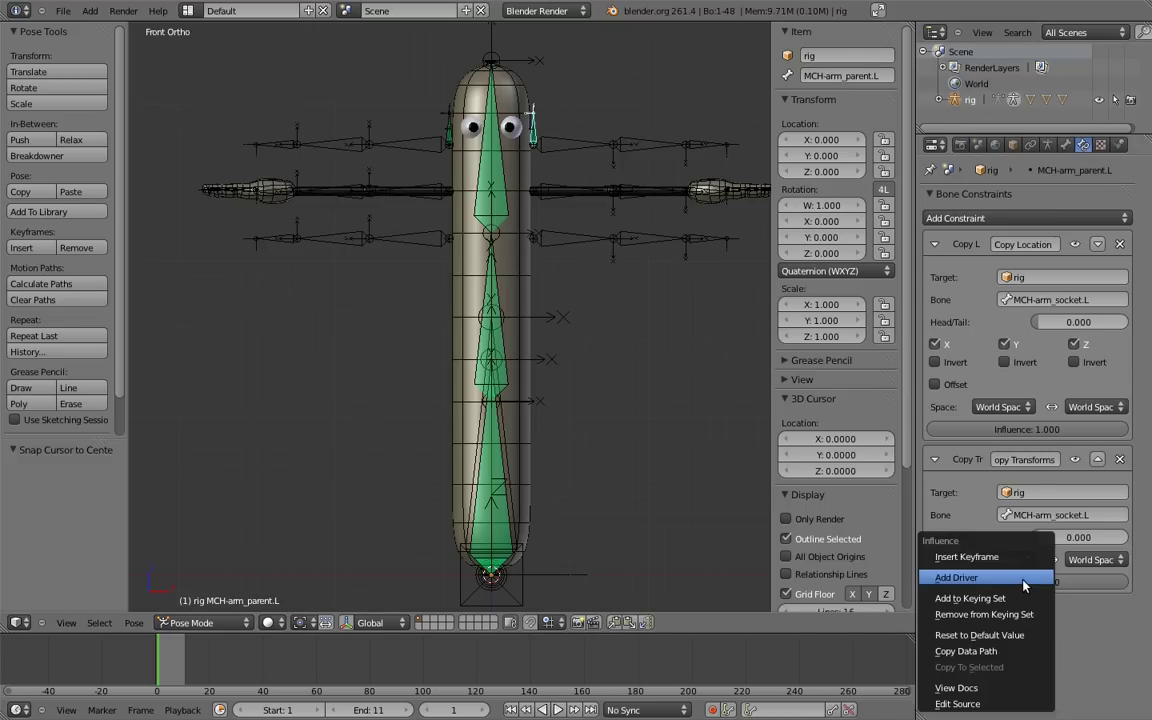
pyautogui.click(1022, 579)
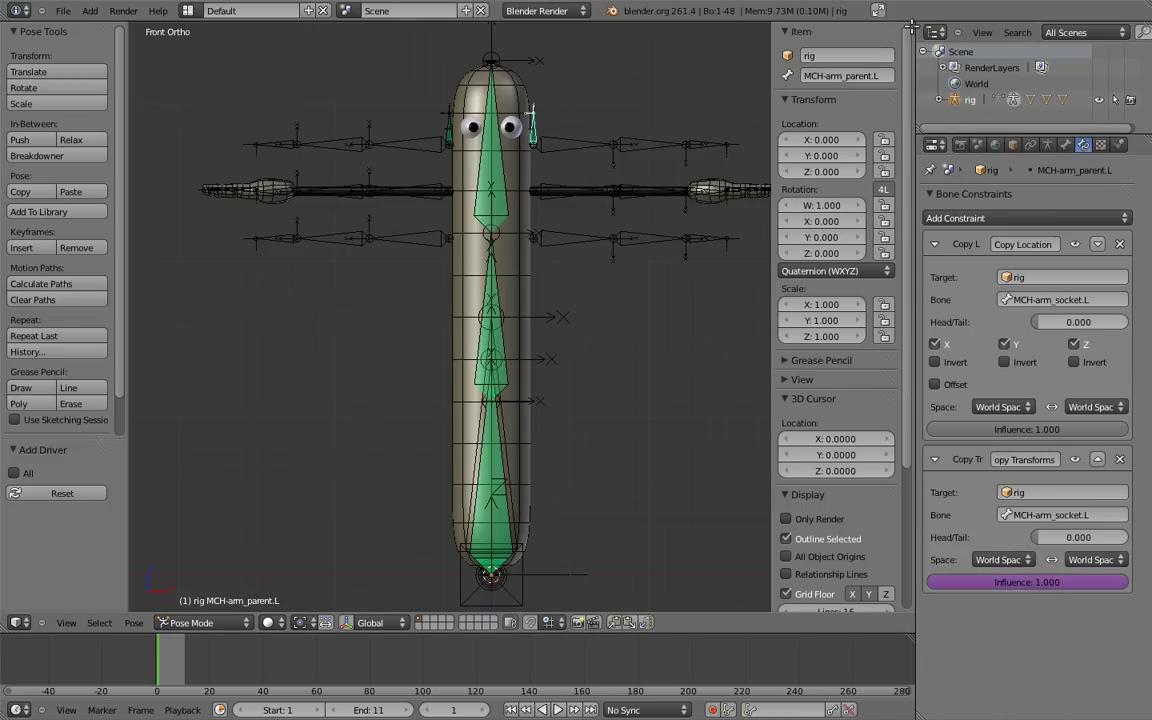
# - Split off a graph editor in Drivers mode beside the 3D view and show only the driver settings of the MCH-arm_parent.L influence
pyautogui.moveTo(912, 22); pyautogui.dragTo(432, 88)
pyautogui.click(17, 622)
pyautogui.click(38, 517)
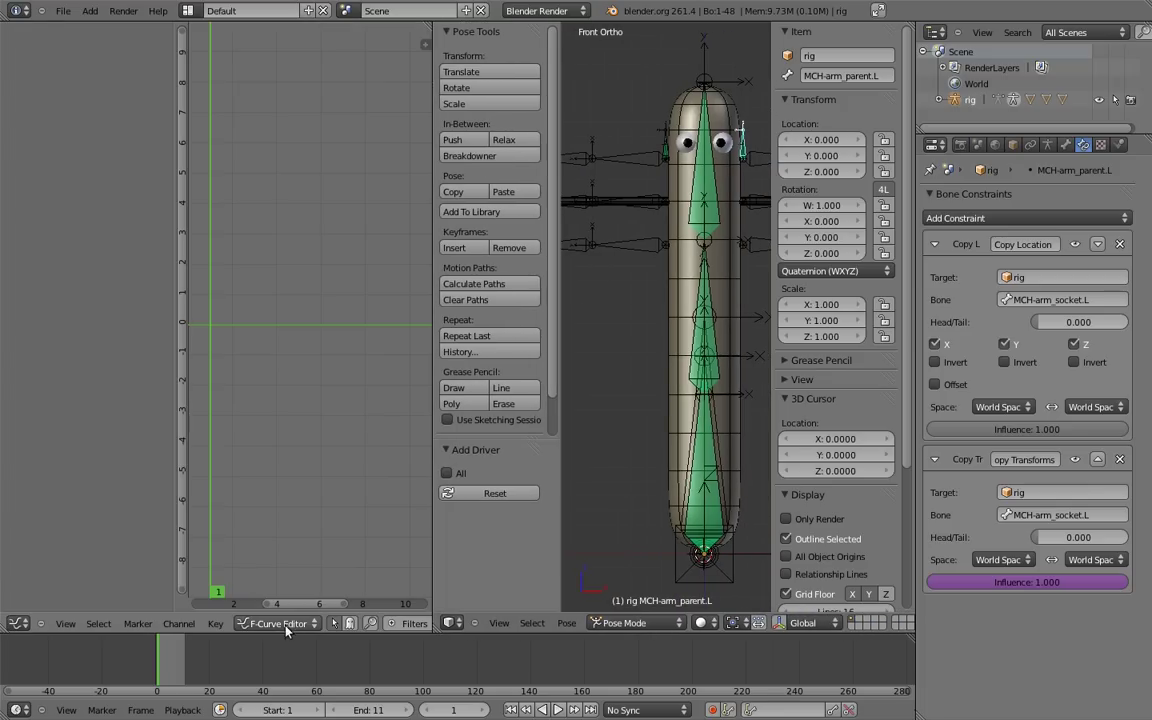
pyautogui.click(284, 624)
pyautogui.click(284, 603)
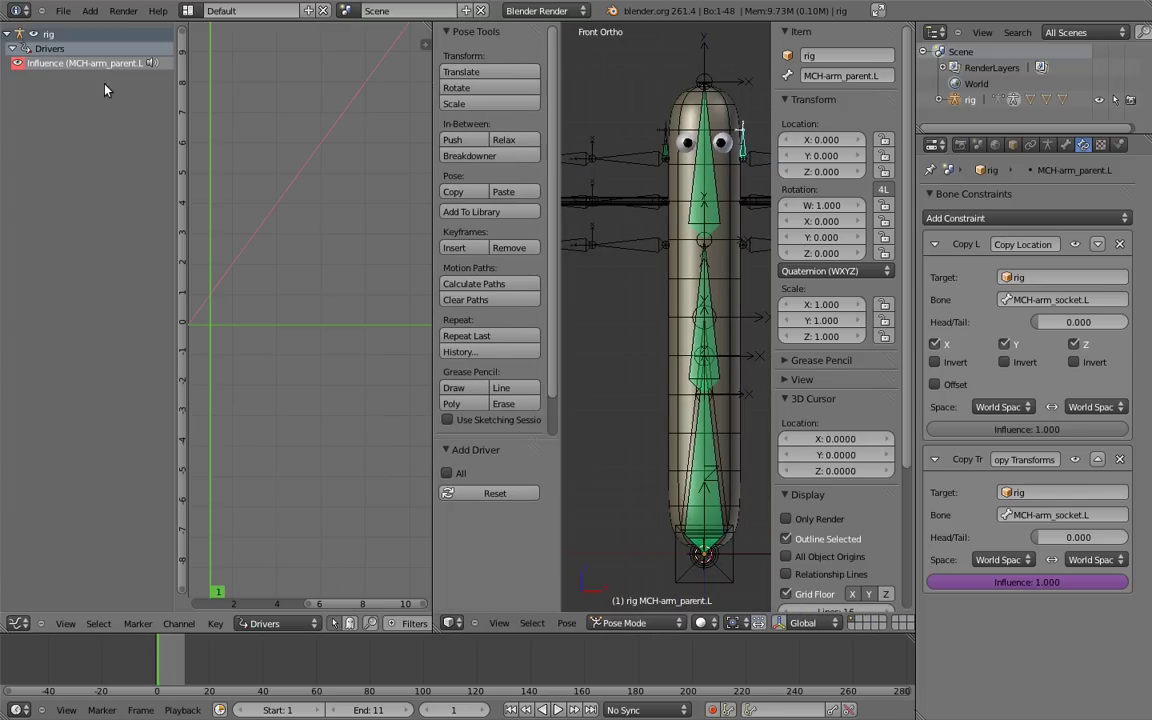
pyautogui.press('n')
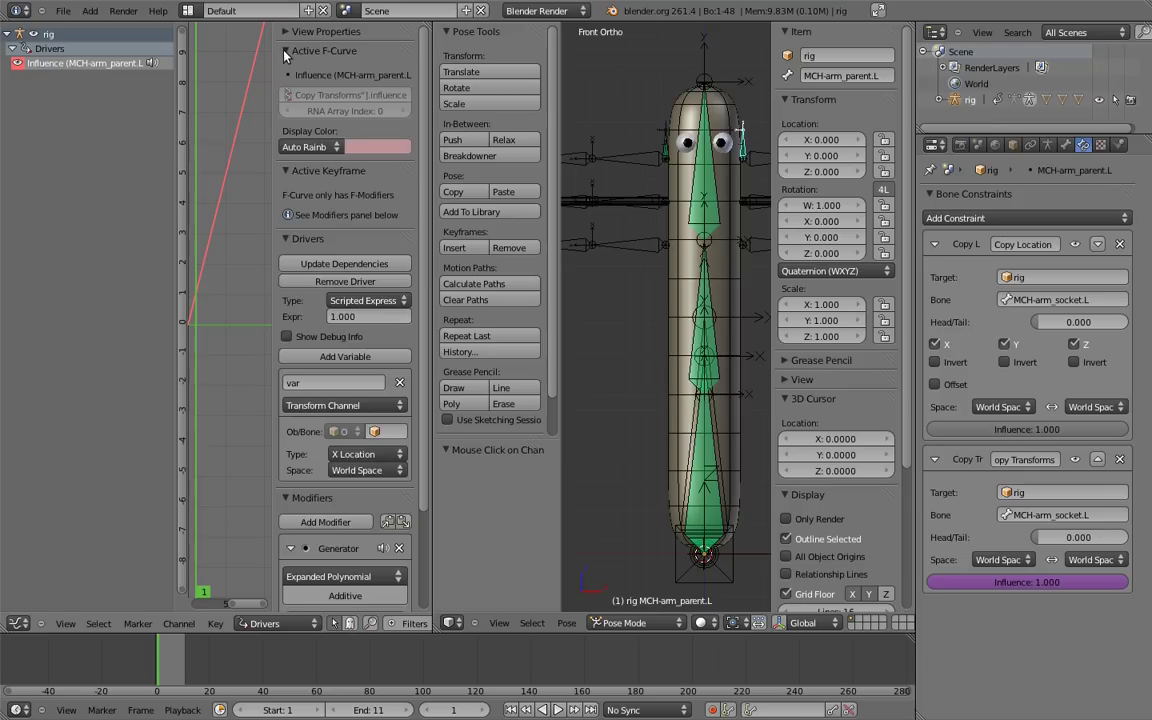
pyautogui.click(285, 53)
pyautogui.click(286, 70)
pyautogui.click(287, 350)
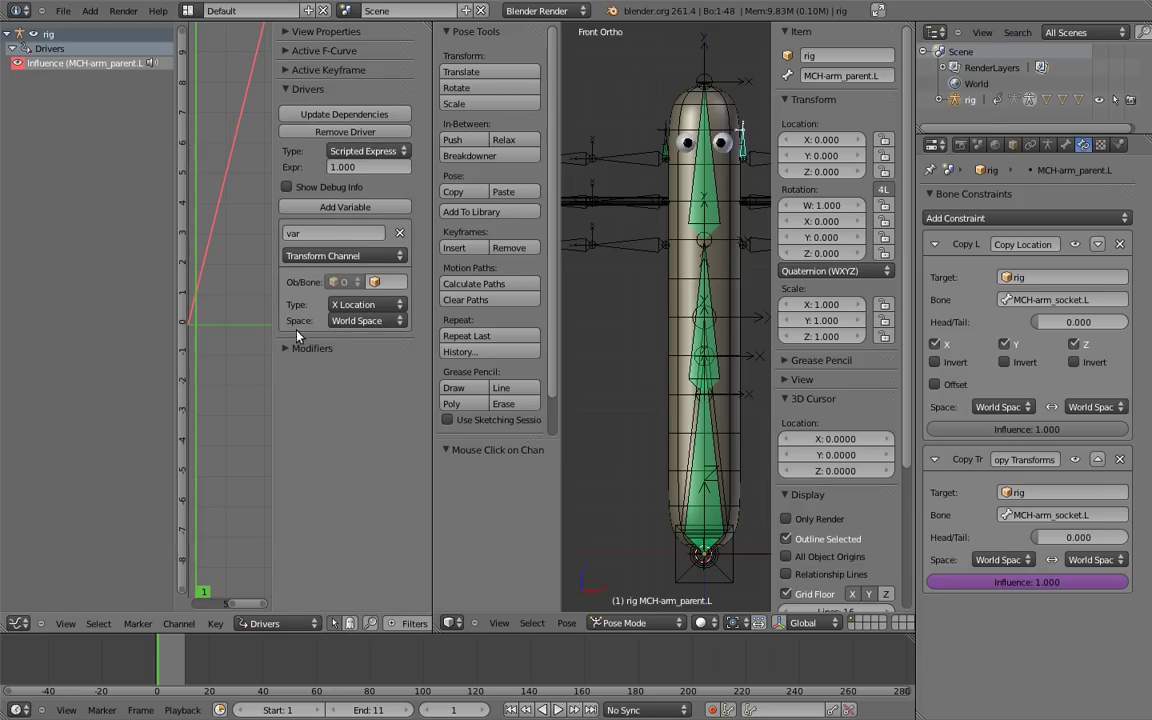
# - Make the driver variable a Single Property that targets rig and uses the copied isolate_rotation data path
pyautogui.click(350, 256)
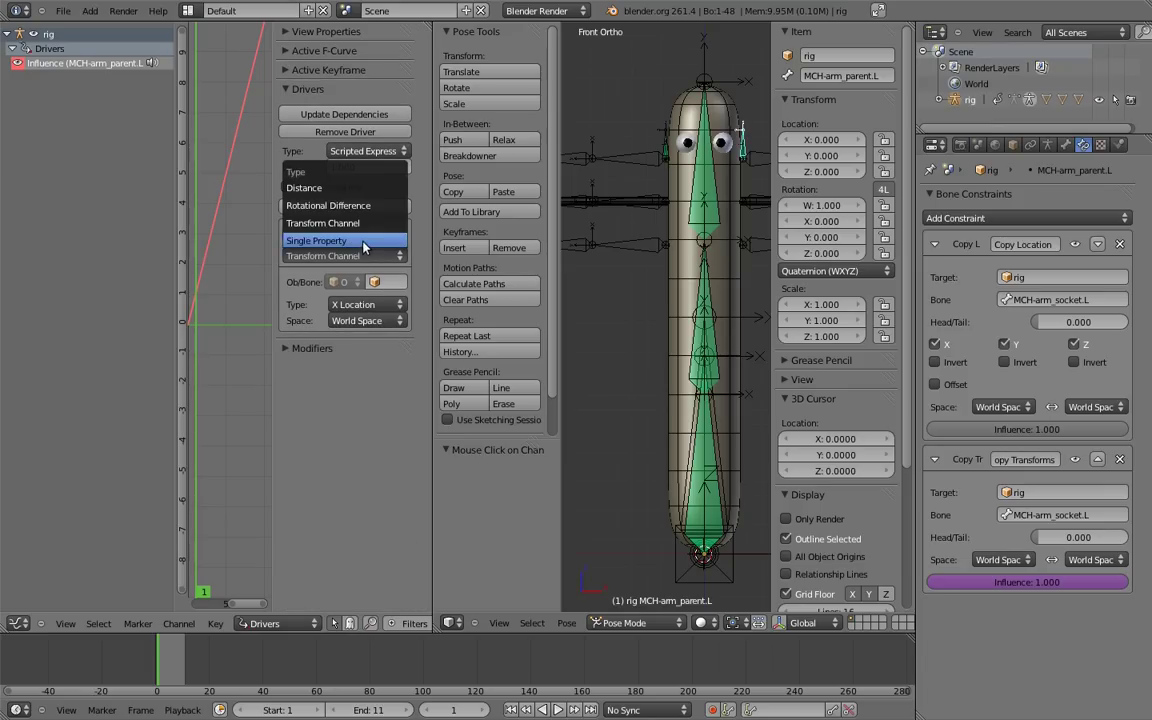
pyautogui.click(330, 240)
pyautogui.click(385, 282)
pyautogui.click(386, 354)
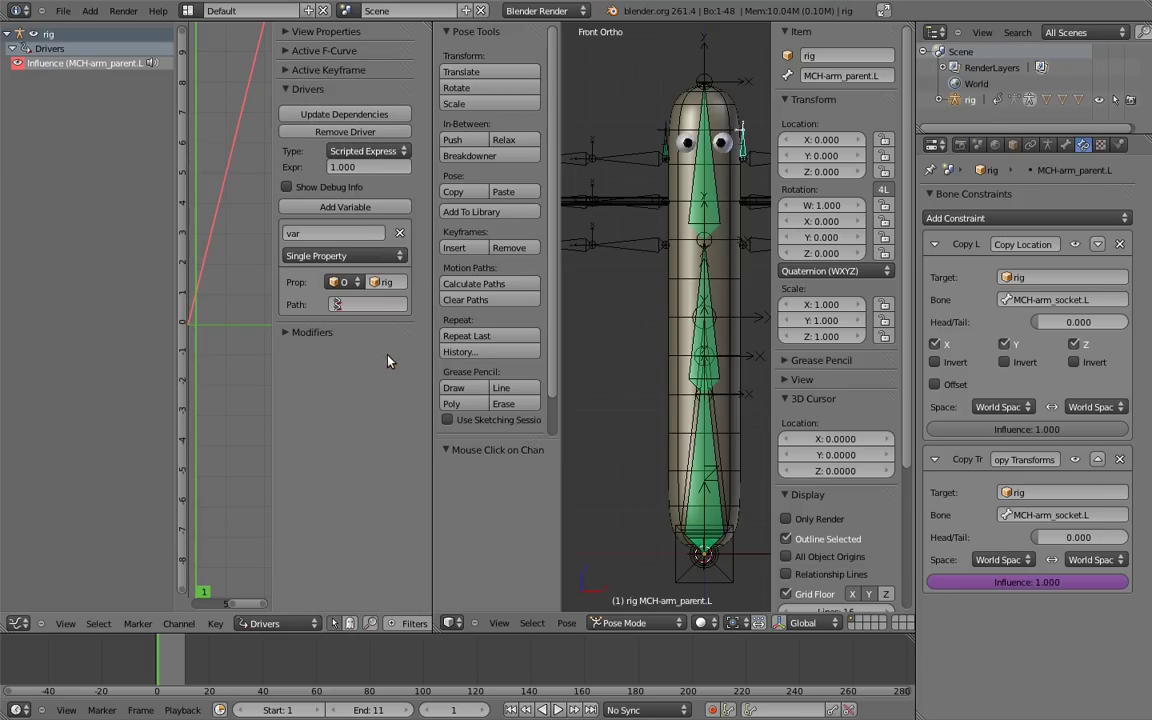
pyautogui.hotkey('ctrl', 'v')
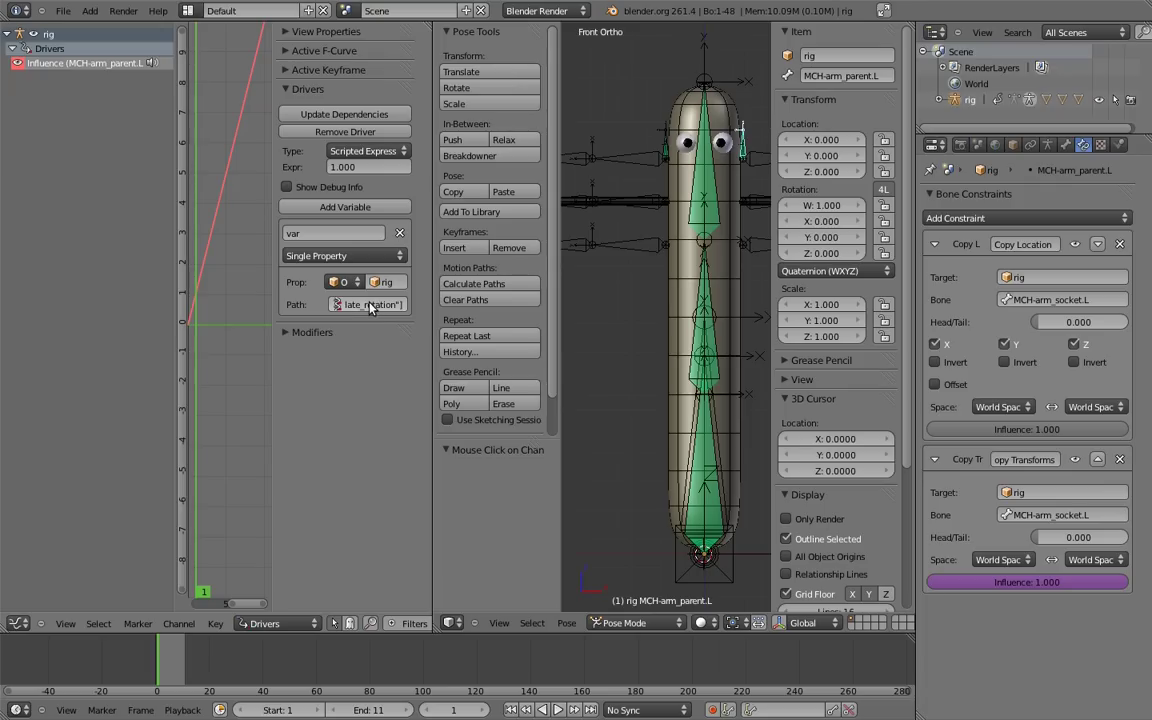
# - Set the influence driver's type to Sum Values and update its dependencies
pyautogui.click(365, 150)
pyautogui.click(355, 116)
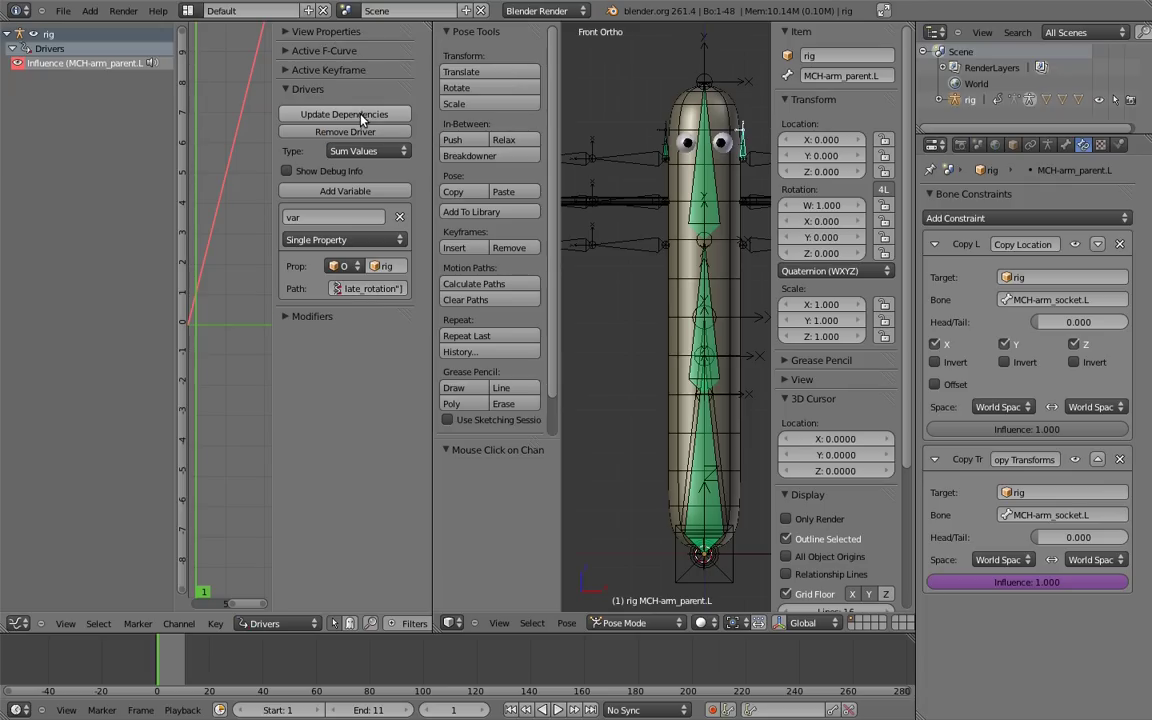
pyautogui.click(366, 114)
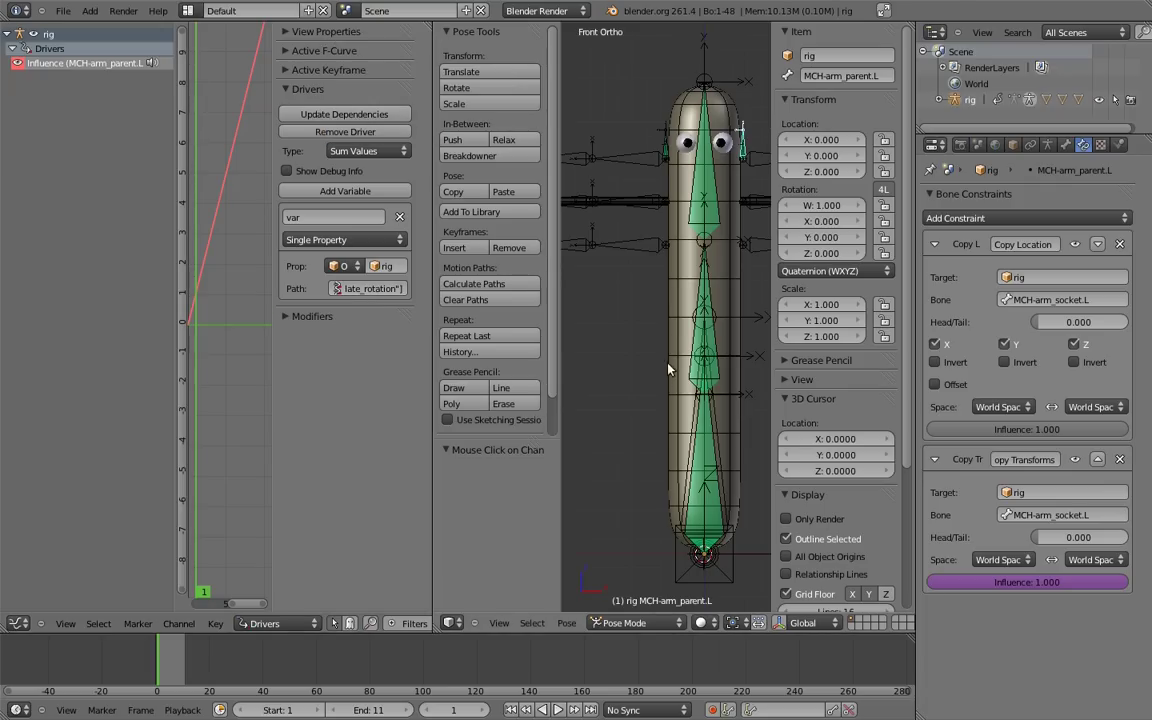
# - Rotate the body_top bone by about -59.6° to bend the upper body sideways
pyautogui.scroll(-4, 603, 310)
pyautogui.rightClick(688, 413)
pyautogui.rightClick(688, 413)
pyautogui.press('r')
pyautogui.click(620, 428)
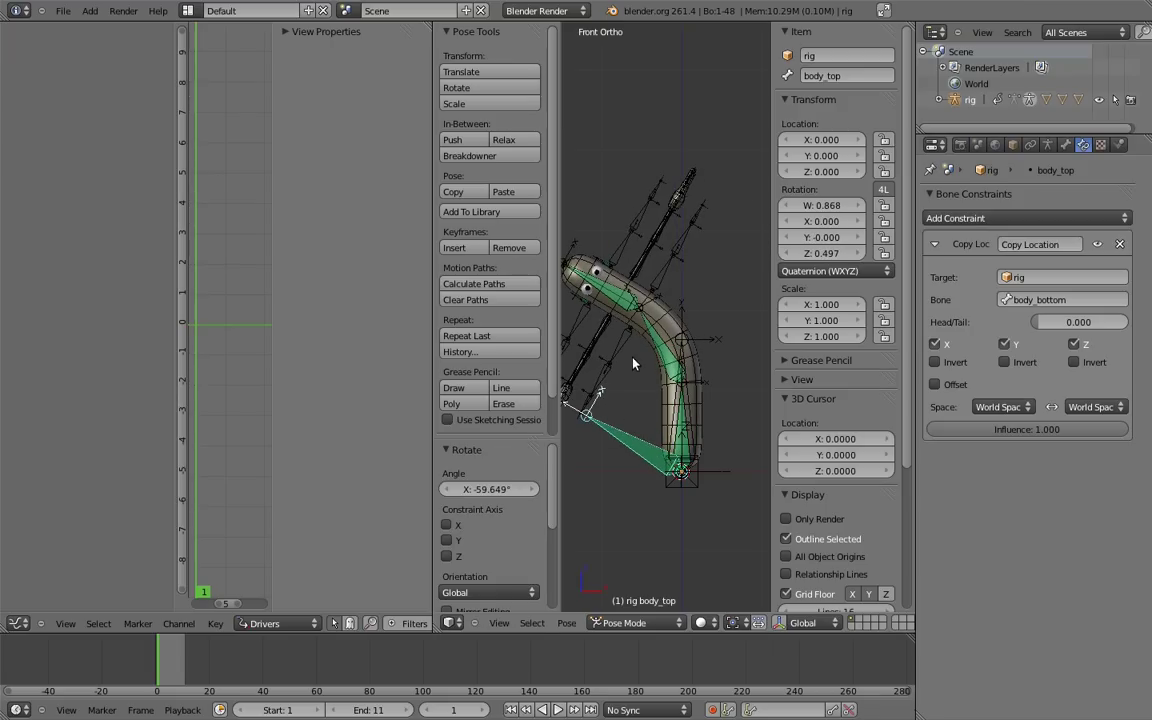
# - Test isolate_rotation on upper_arm.fk.L by setting it to 0, back to 1, and finally to 0
pyautogui.rightClick(618, 258)
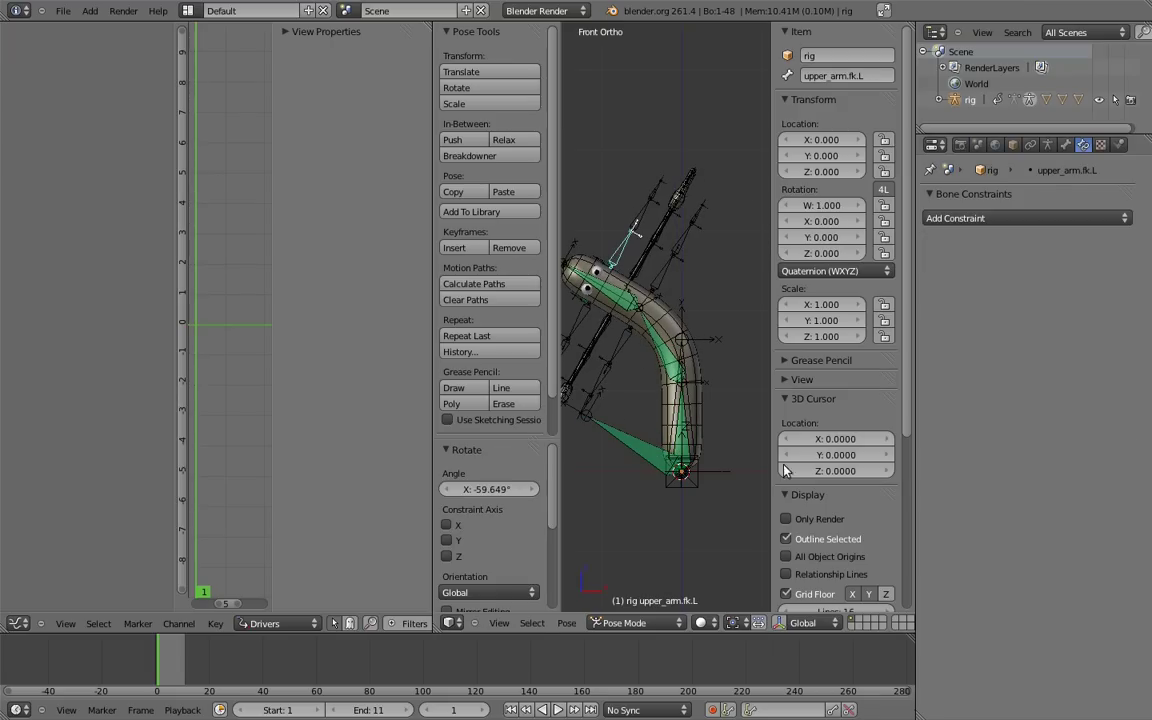
pyautogui.click(786, 399)
pyautogui.click(788, 418)
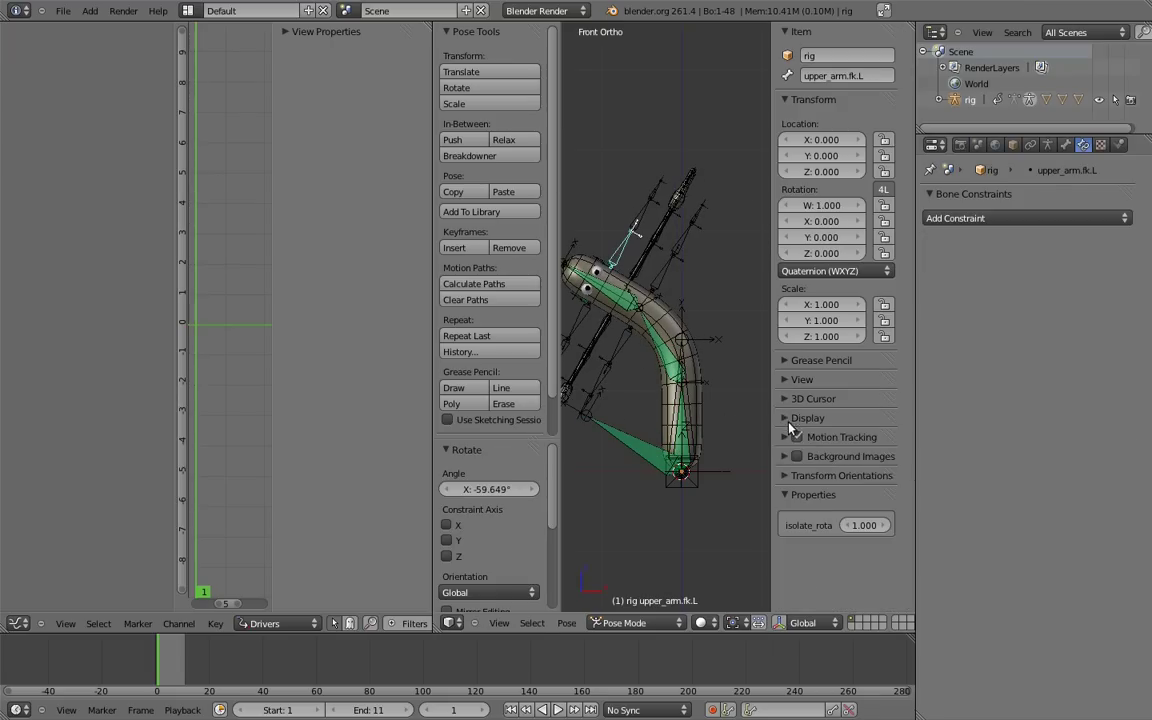
pyautogui.moveTo(873, 531); pyautogui.dragTo(495, 450)
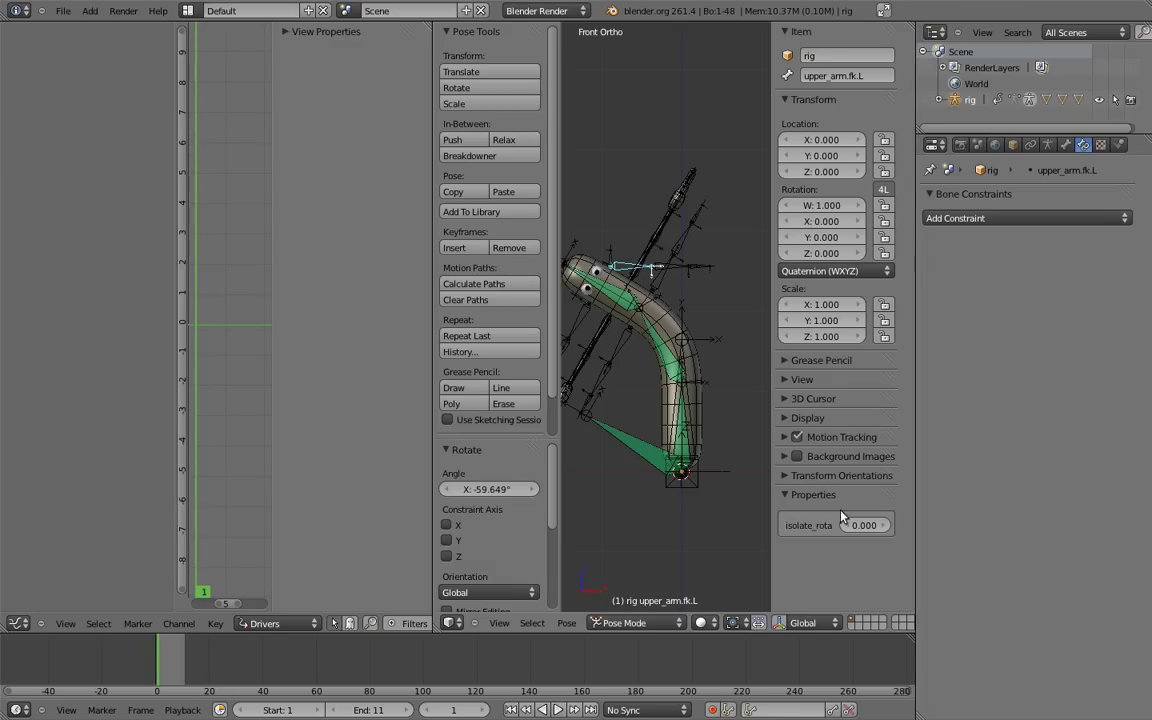
pyautogui.moveTo(850, 533); pyautogui.dragTo(1151, 524)
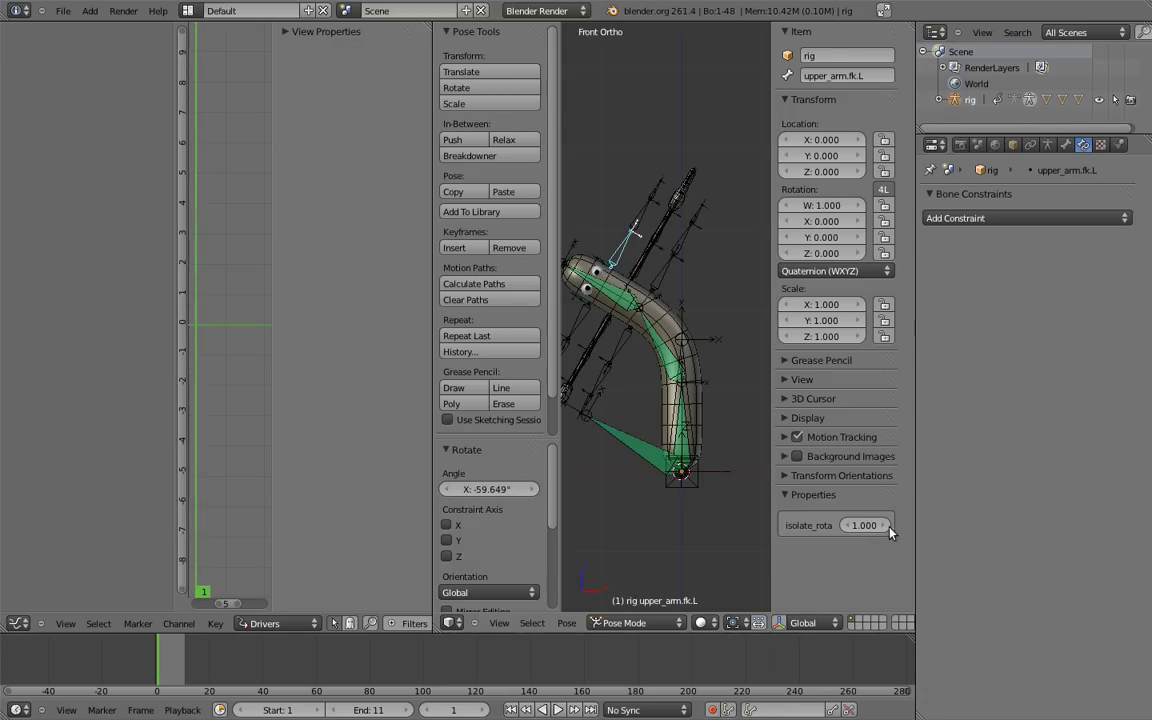
pyautogui.moveTo(867, 529); pyautogui.dragTo(327, 514)
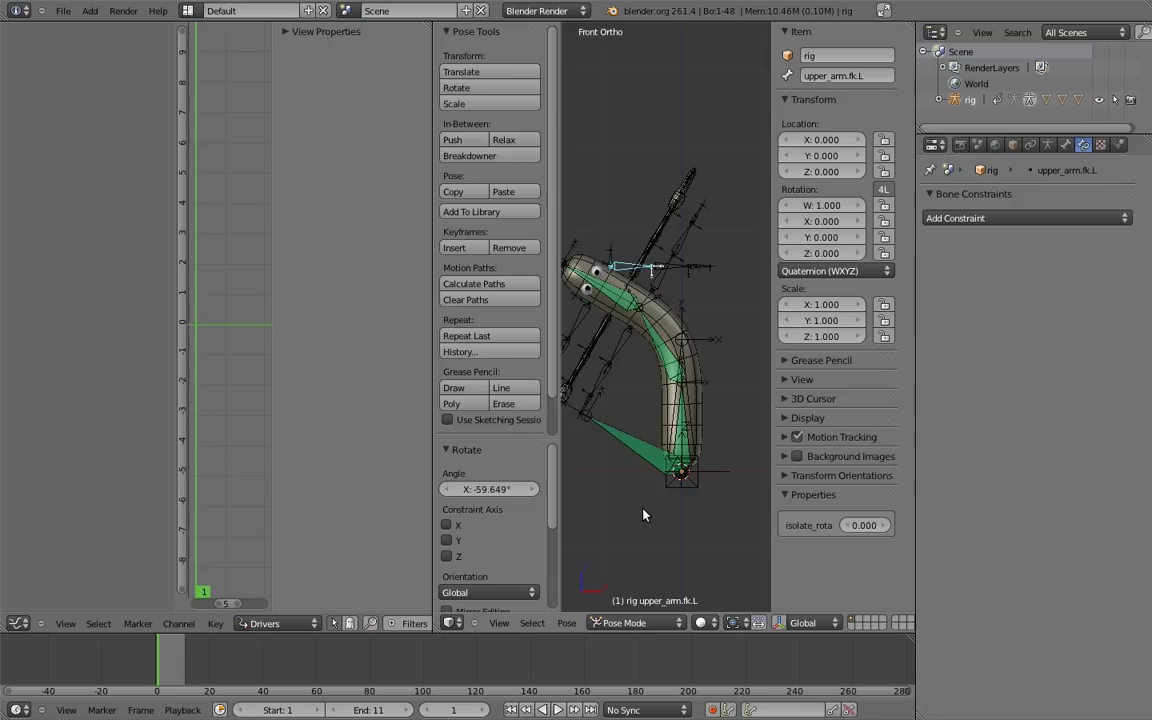
# - Try the scripted expression 1.000-var on the influence driver of MCH-arm_parent.L, and set its type back to Sum Values
pyautogui.rightClick(612, 255)
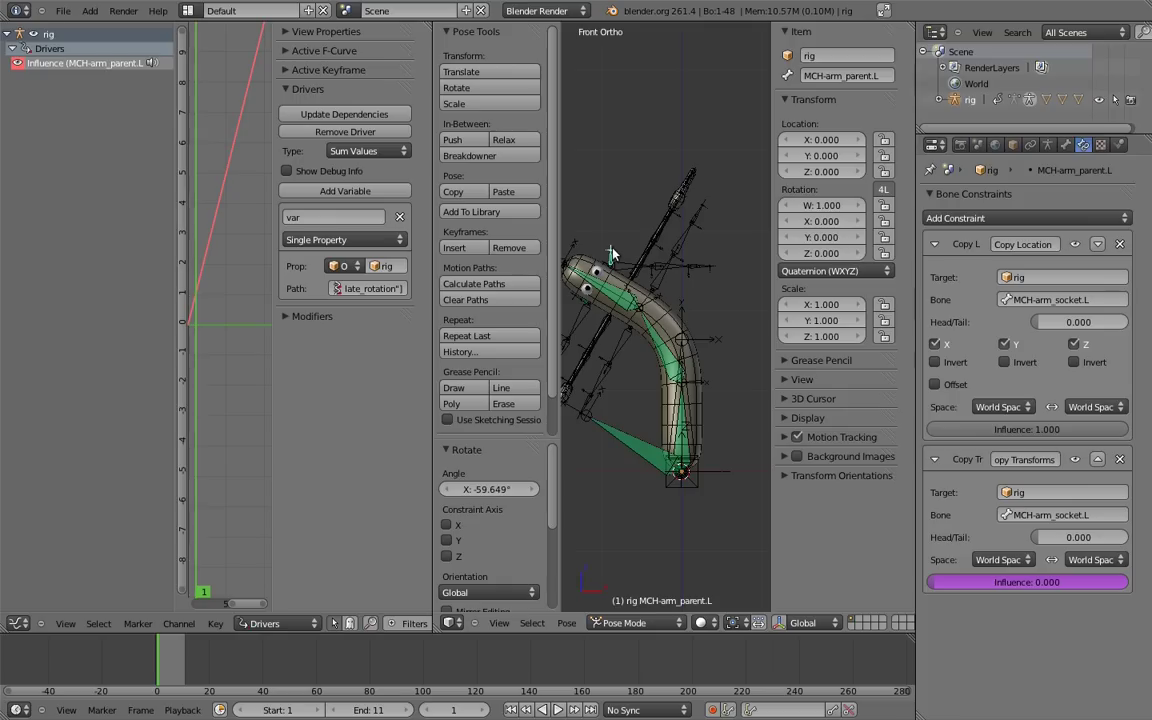
pyautogui.click(362, 151)
pyautogui.click(369, 100)
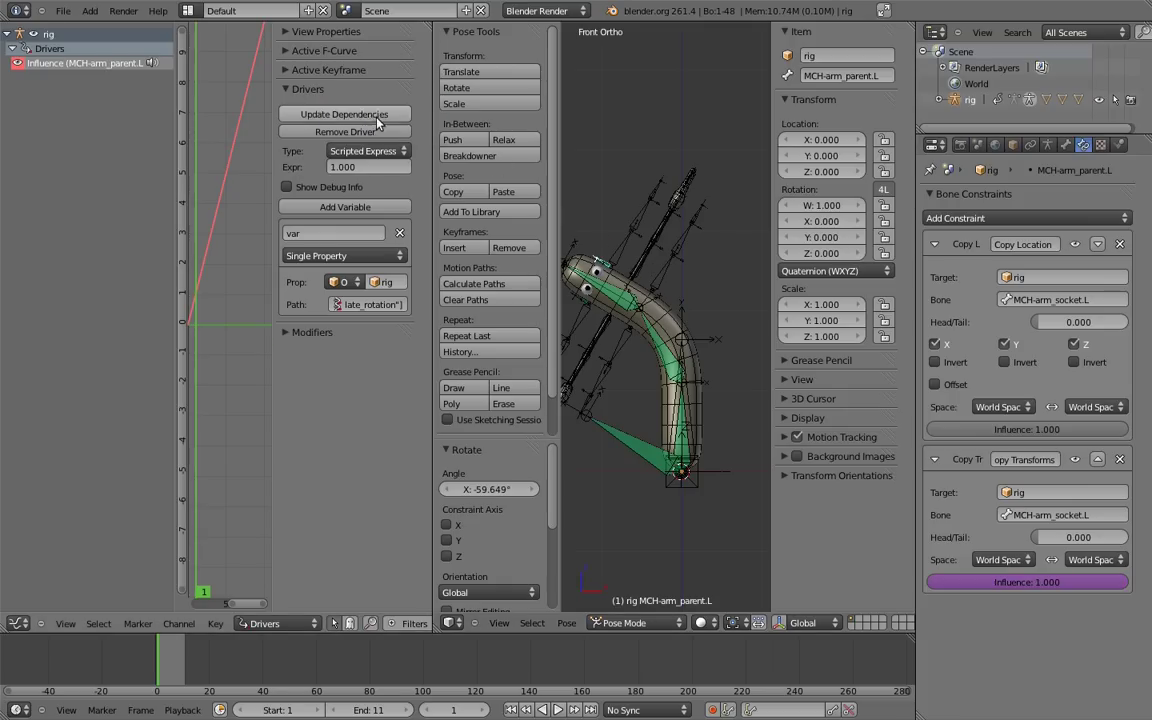
pyautogui.click(390, 168)
pyautogui.write('-var')
pyautogui.press('Return')
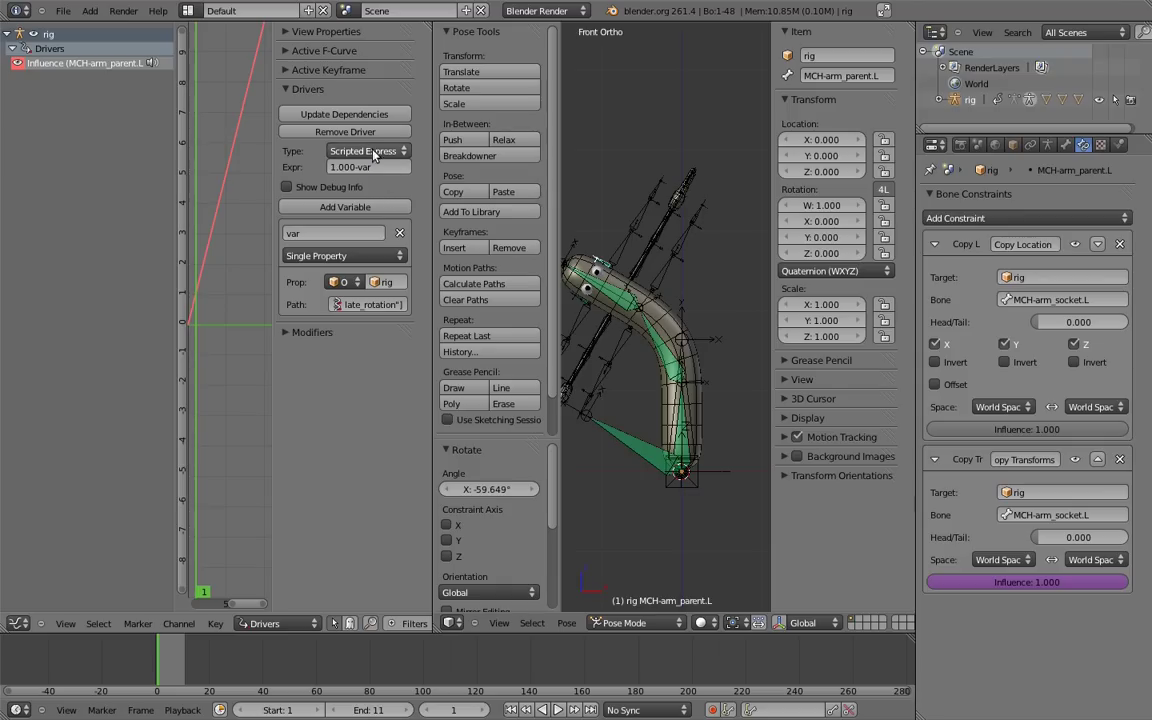
pyautogui.click(370, 150)
pyautogui.click(336, 134)
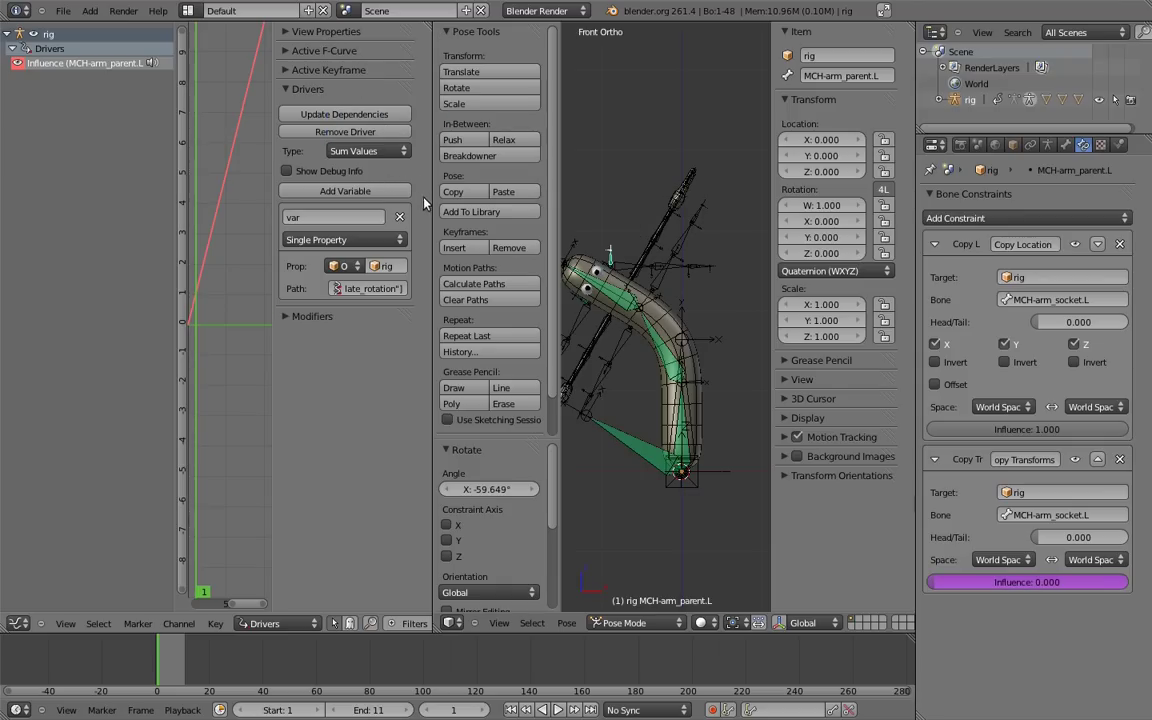
# - Widen the driver editor and remove the Generator modifier from the MCH-arm_parent.L influence driver curve
pyautogui.press('t')
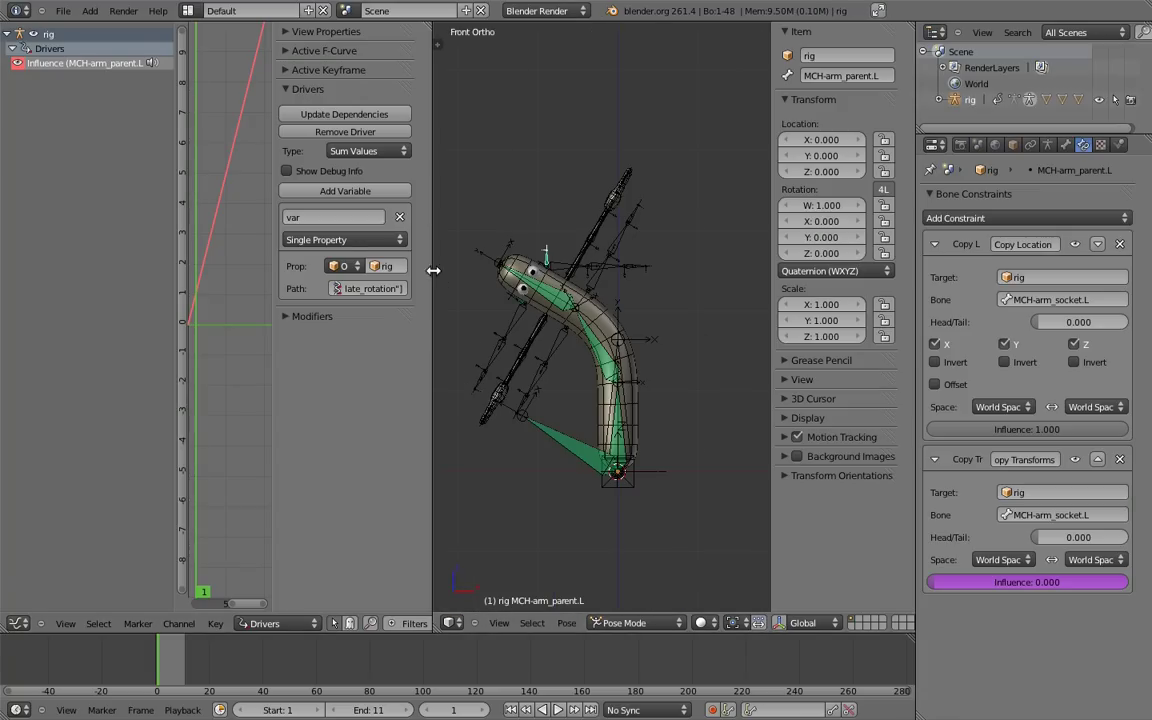
pyautogui.moveTo(432, 269); pyautogui.dragTo(658, 276)
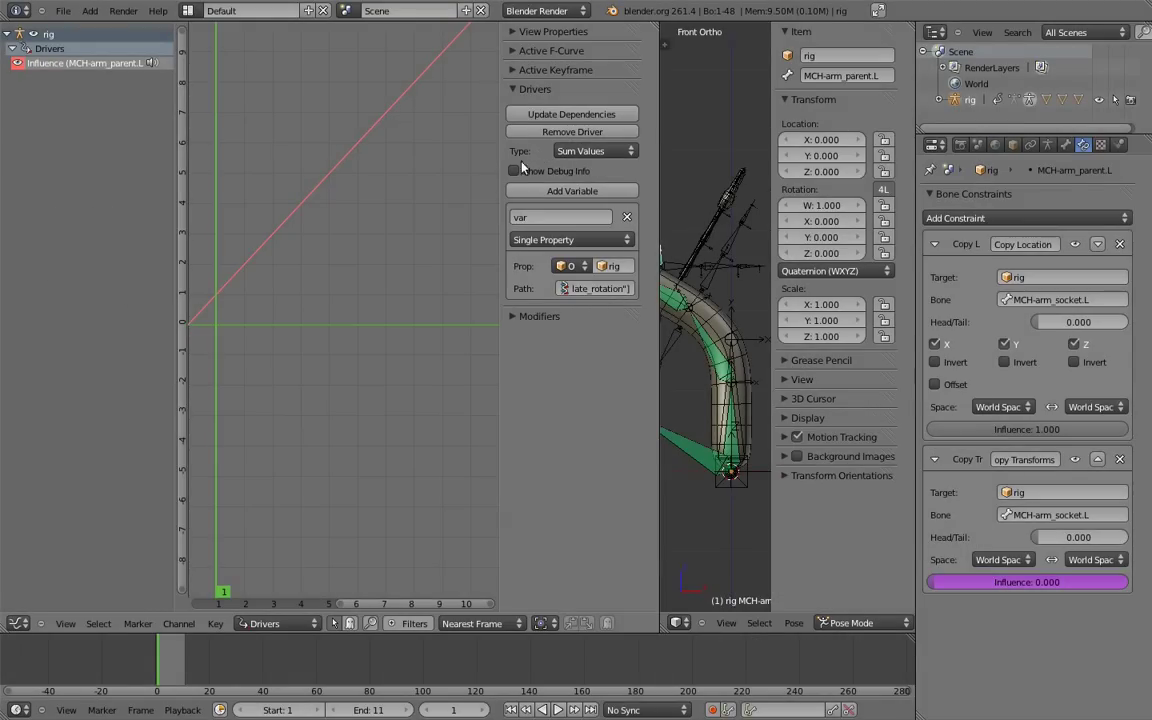
pyautogui.moveTo(275, 301); pyautogui.dragTo(288, 381, button='middle')
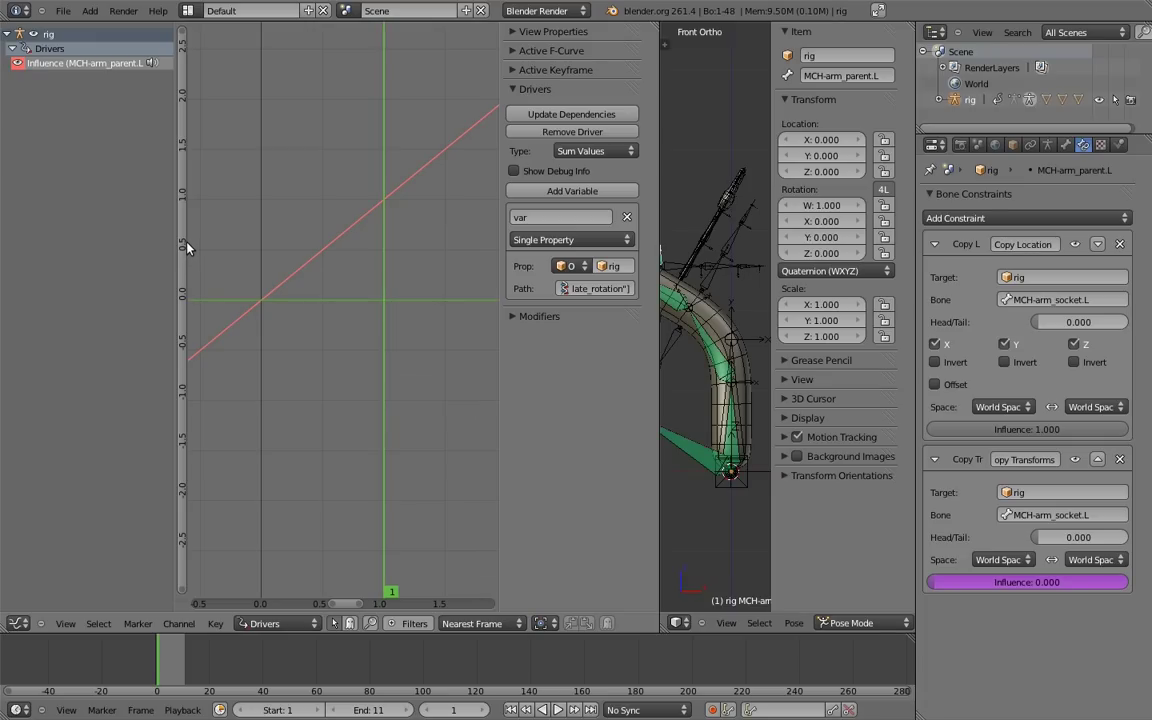
pyautogui.click(513, 317)
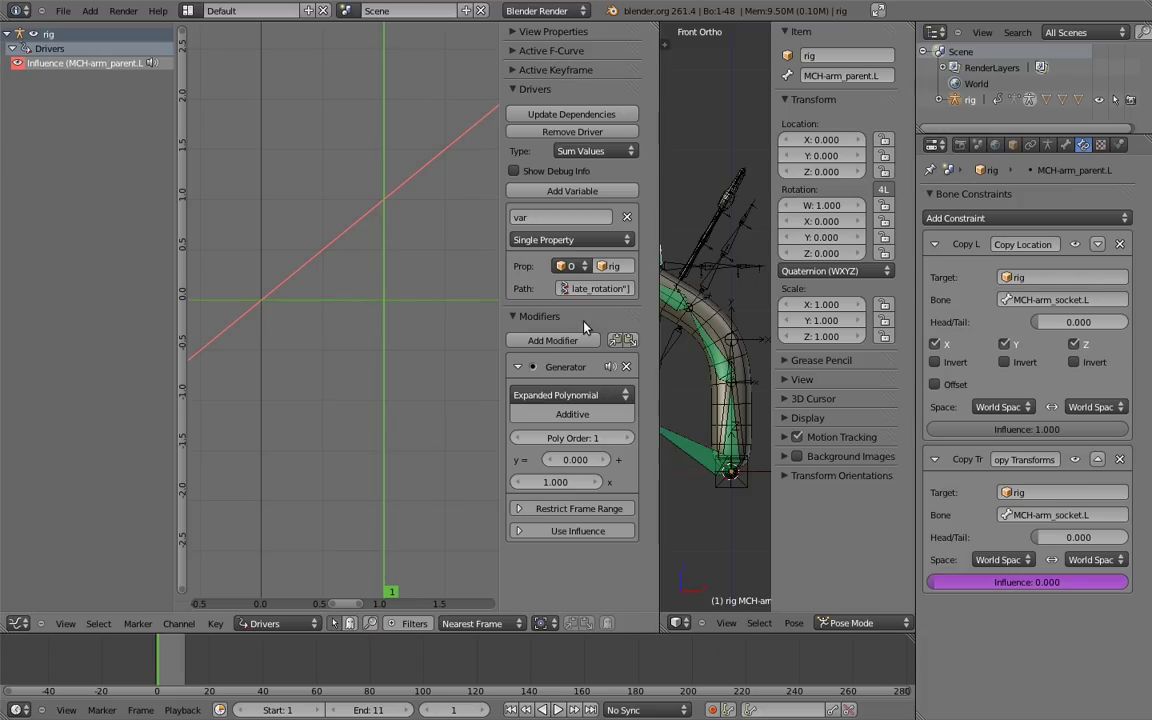
pyautogui.click(626, 366)
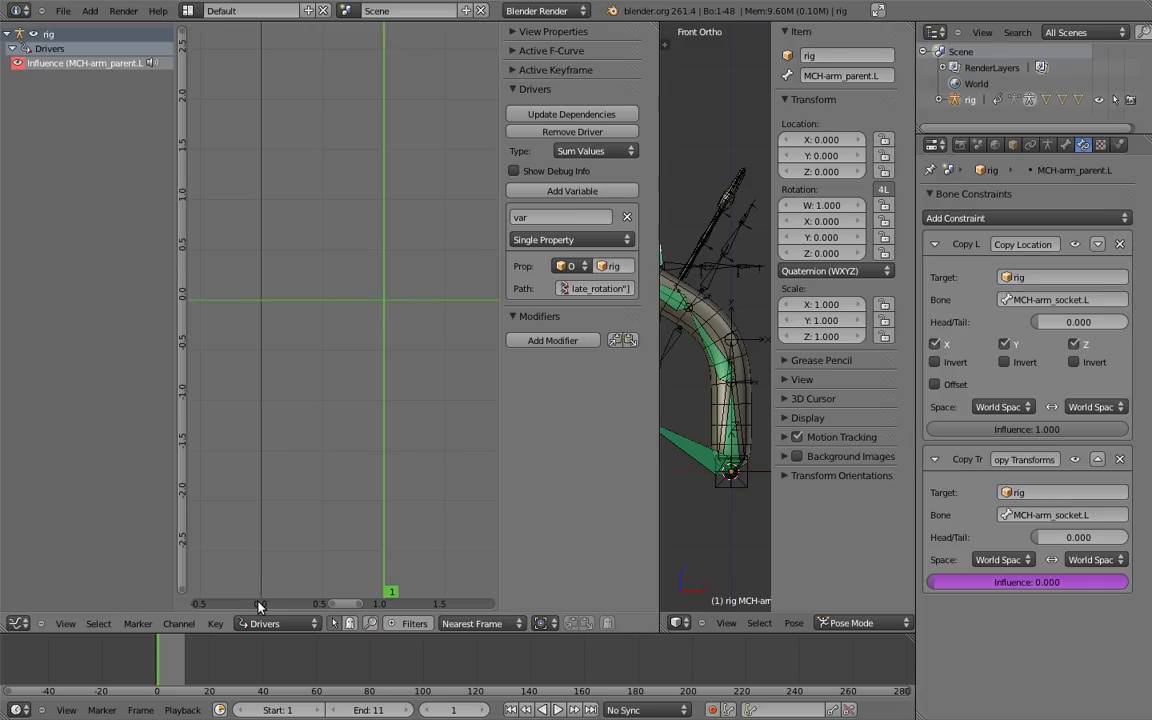
# - Add two points to the MCH-arm_parent.L influence driver curve, at about (0, 1) and (1, 0)
pyautogui.keyDown('ctrl'); pyautogui.click(261, 199); pyautogui.keyUp('ctrl')
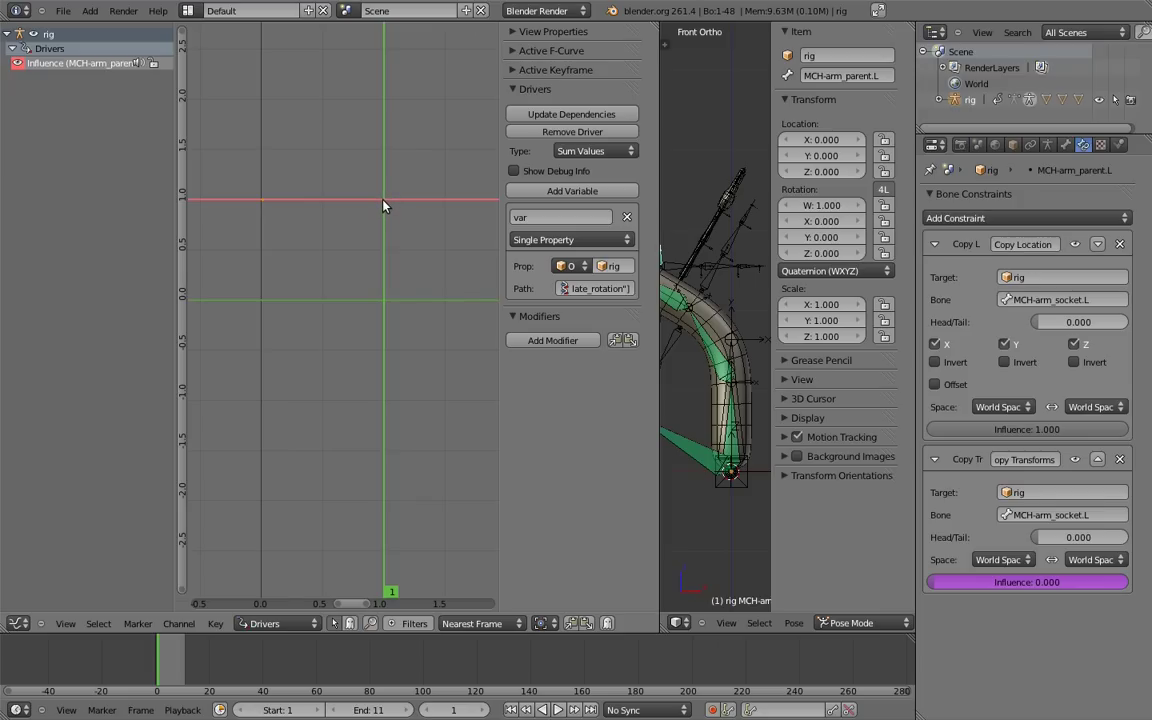
pyautogui.keyDown('ctrl'); pyautogui.click(385, 297); pyautogui.keyUp('ctrl')
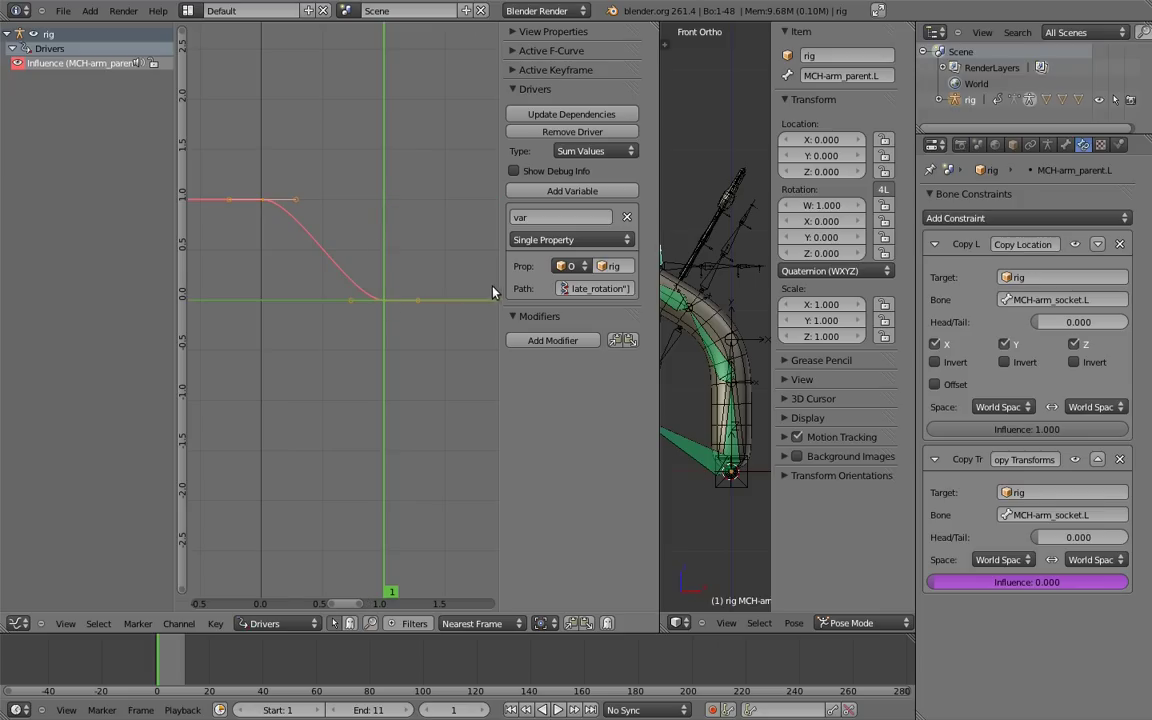
# - Enlarge the 3D view and test isolate_rotation on upper_arm.fk.L by varying it and ending at 0
pyautogui.moveTo(658, 280); pyautogui.dragTo(485, 280)
pyautogui.rightClick(589, 267)
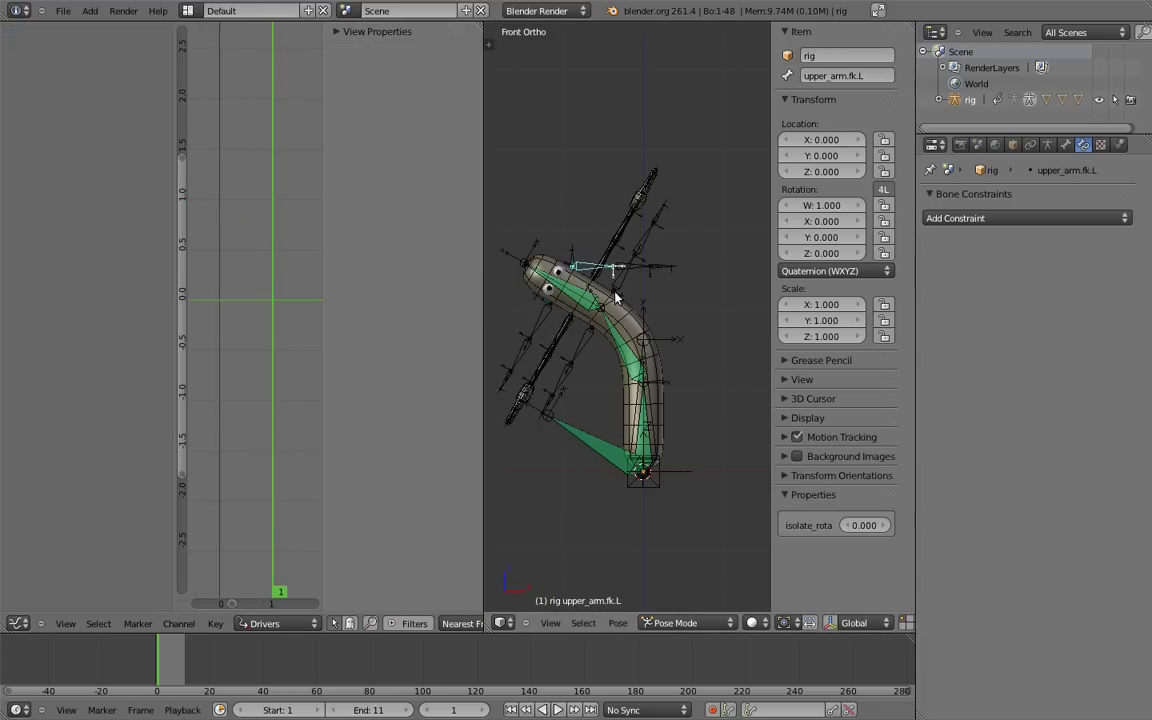
pyautogui.moveTo(857, 527); pyautogui.dragTo(651, 496)
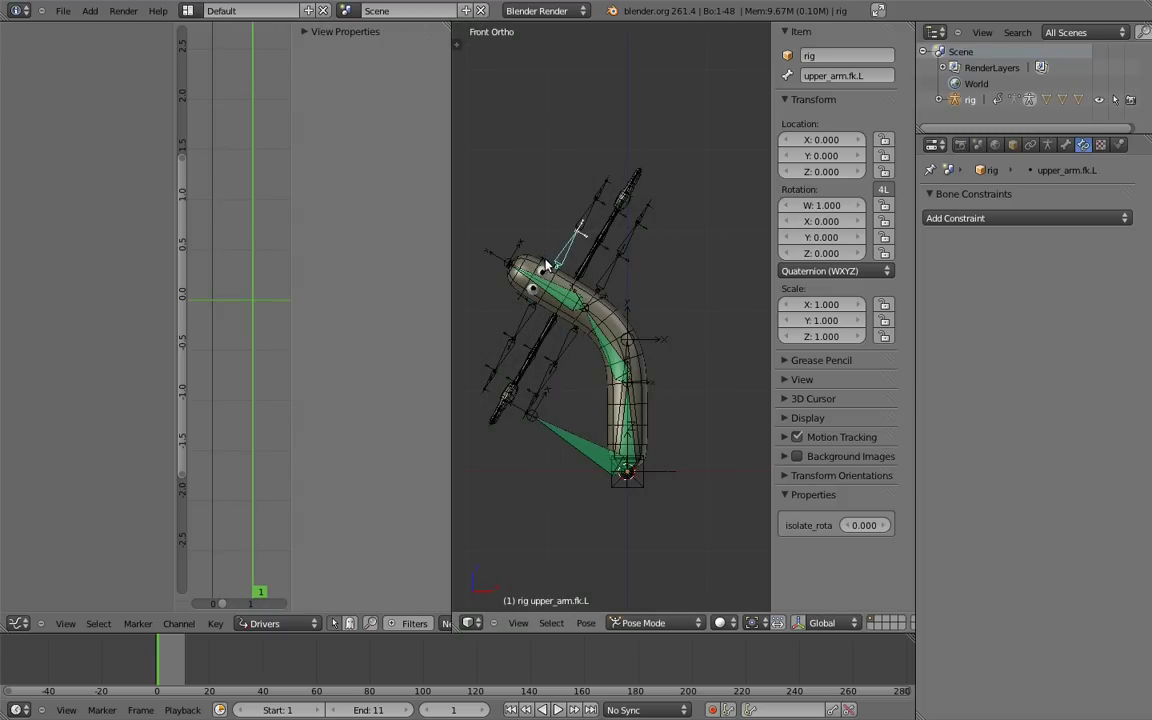
# - Reselect MCH-arm_parent.L, widen the driver editor, and set the influence driver curve's interpolation to Linear
pyautogui.rightClick(544, 264)
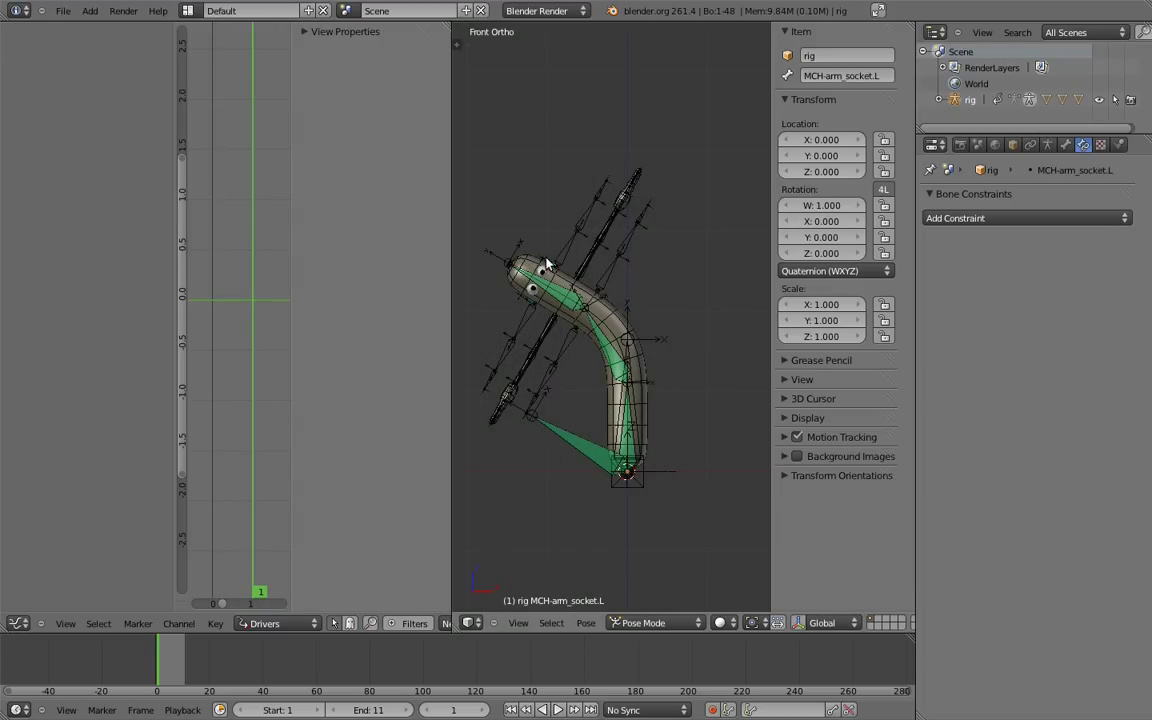
pyautogui.rightClick(546, 260)
pyautogui.moveTo(451, 314); pyautogui.dragTo(717, 328)
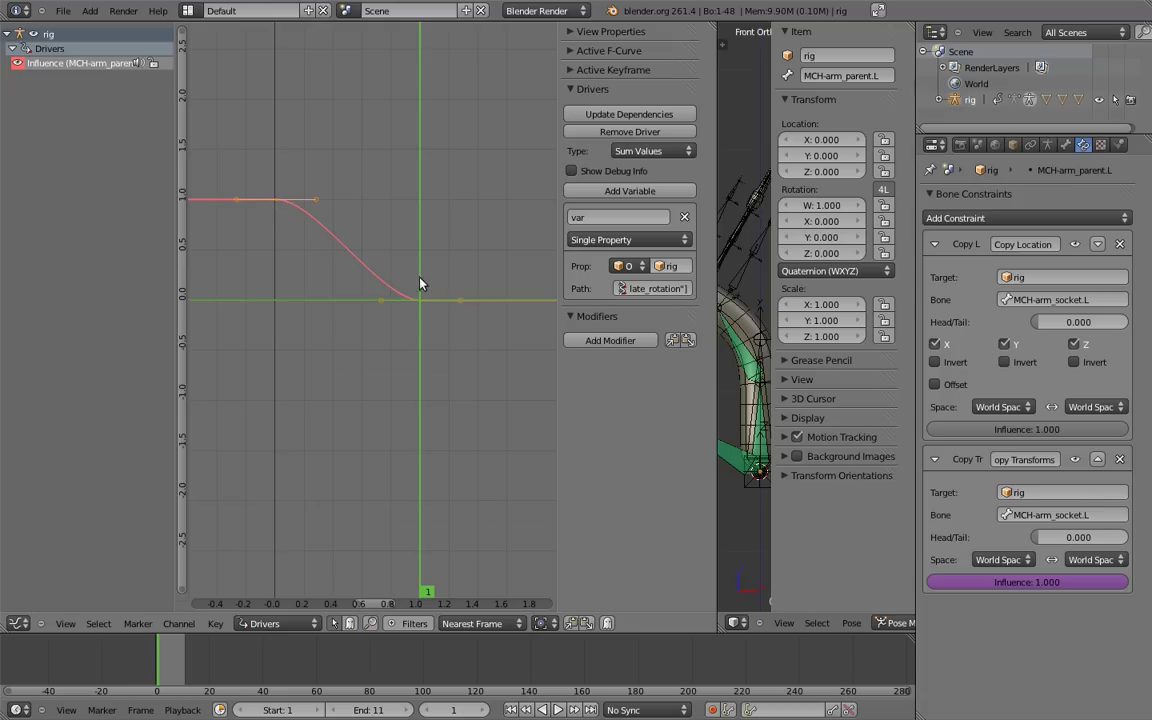
pyautogui.press('t')
pyautogui.click(376, 248)
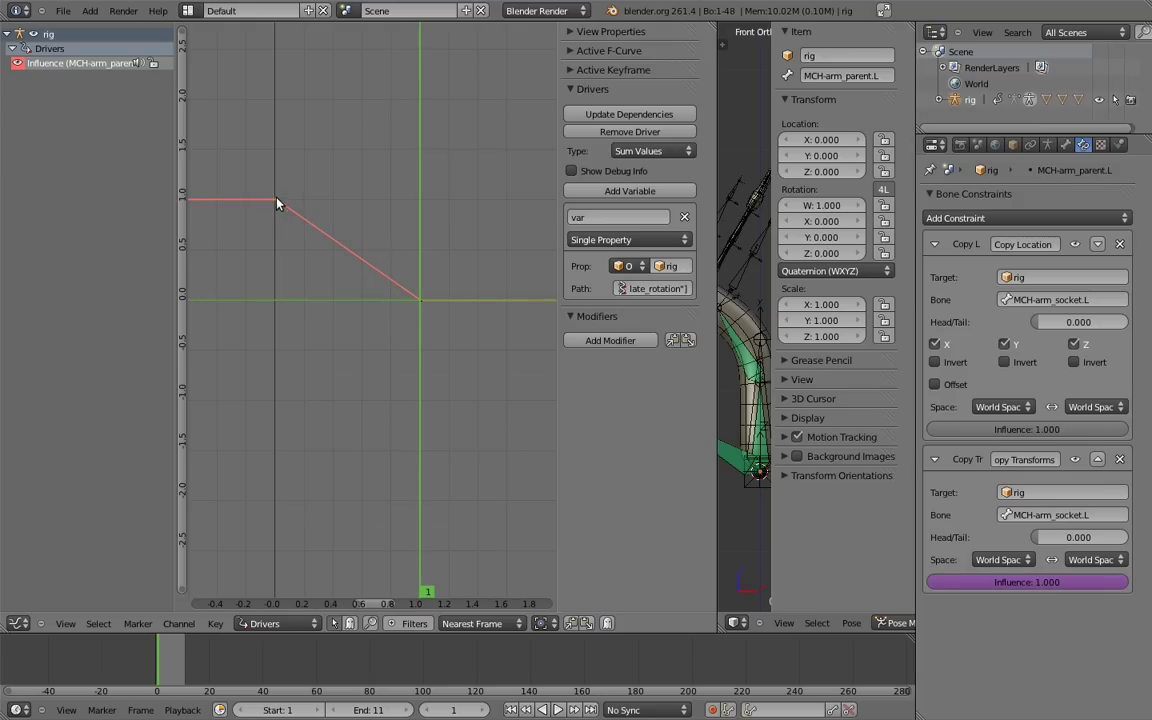
# - Set the driver curve's first key to exactly frame 0 with value 1
pyautogui.click(571, 72)
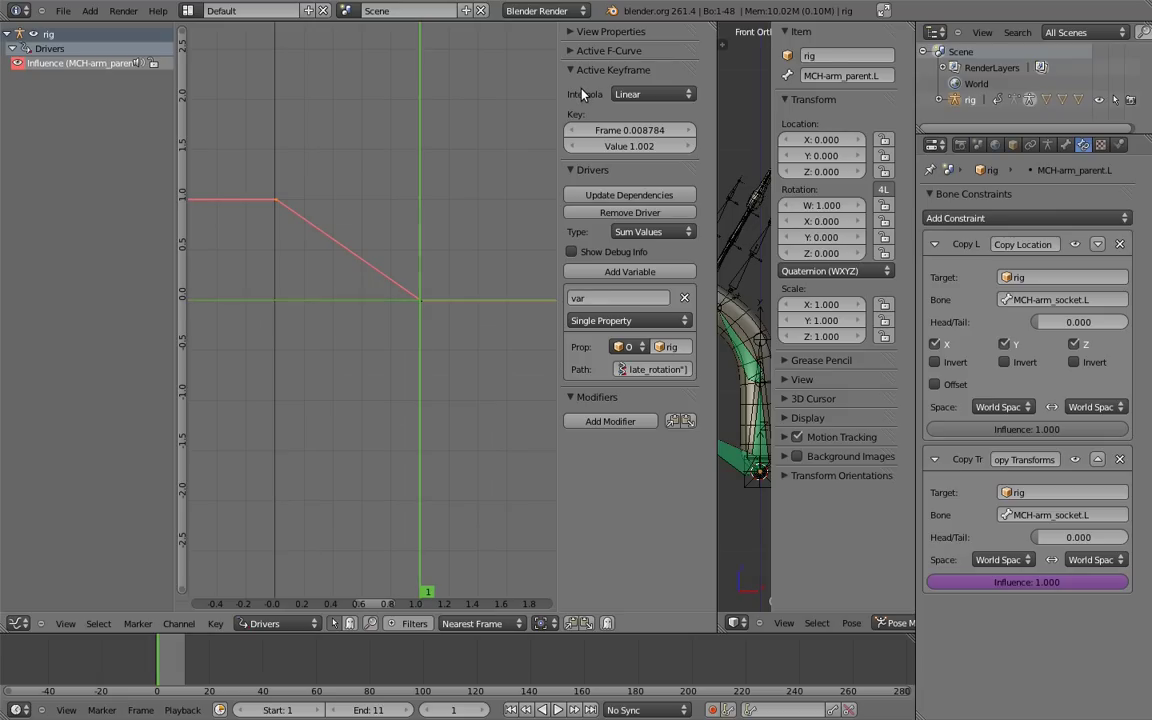
pyautogui.click(656, 131)
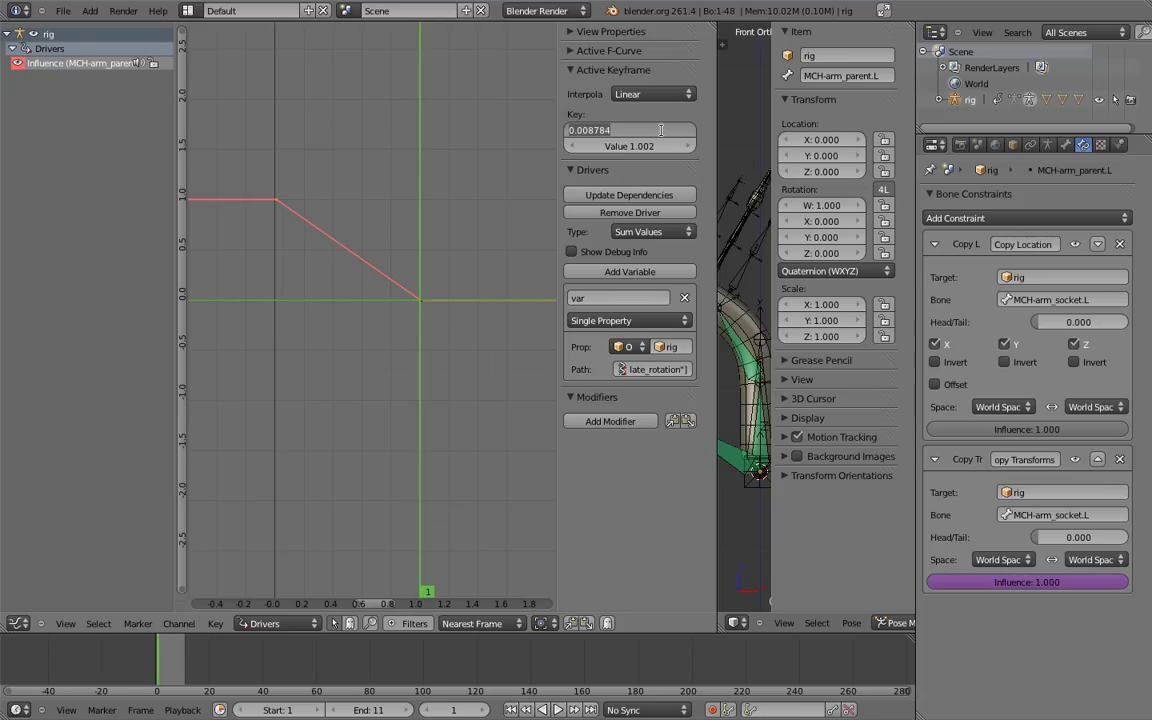
pyautogui.write('0')
pyautogui.press('Return')
pyautogui.click(658, 146)
pyautogui.write('1')
pyautogui.press('Return')
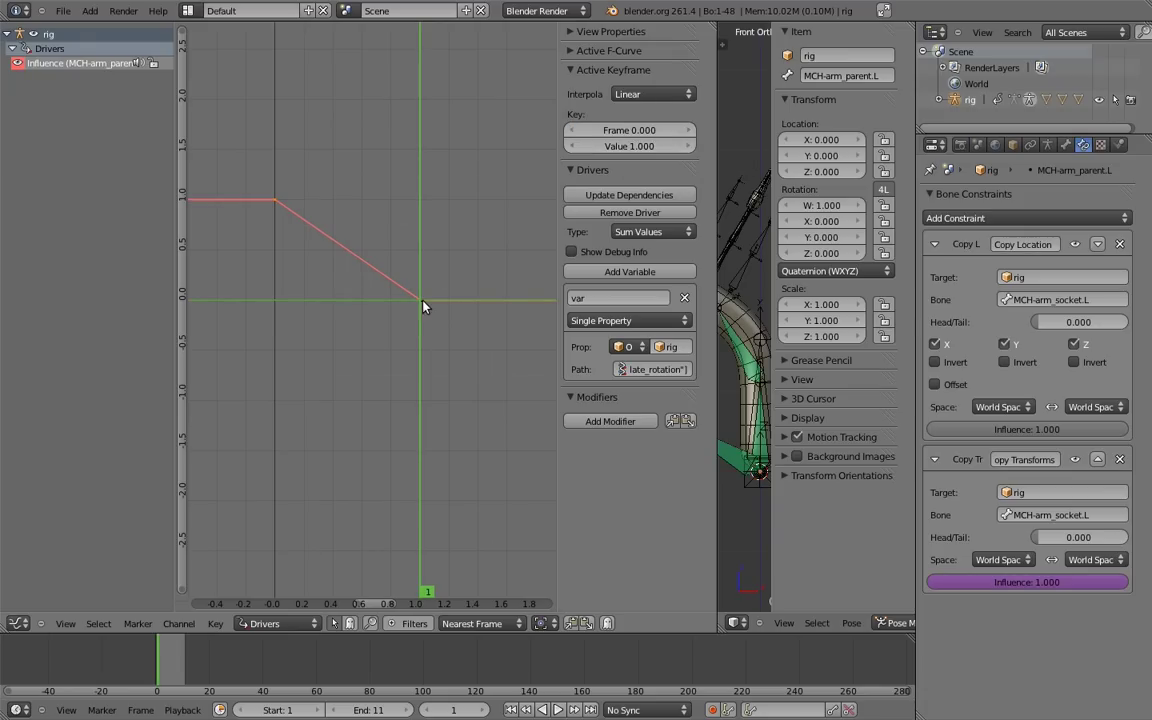
# - Set the driver curve's second key to exactly frame 1 with value 0
pyautogui.click(421, 301)
pyautogui.click(668, 131)
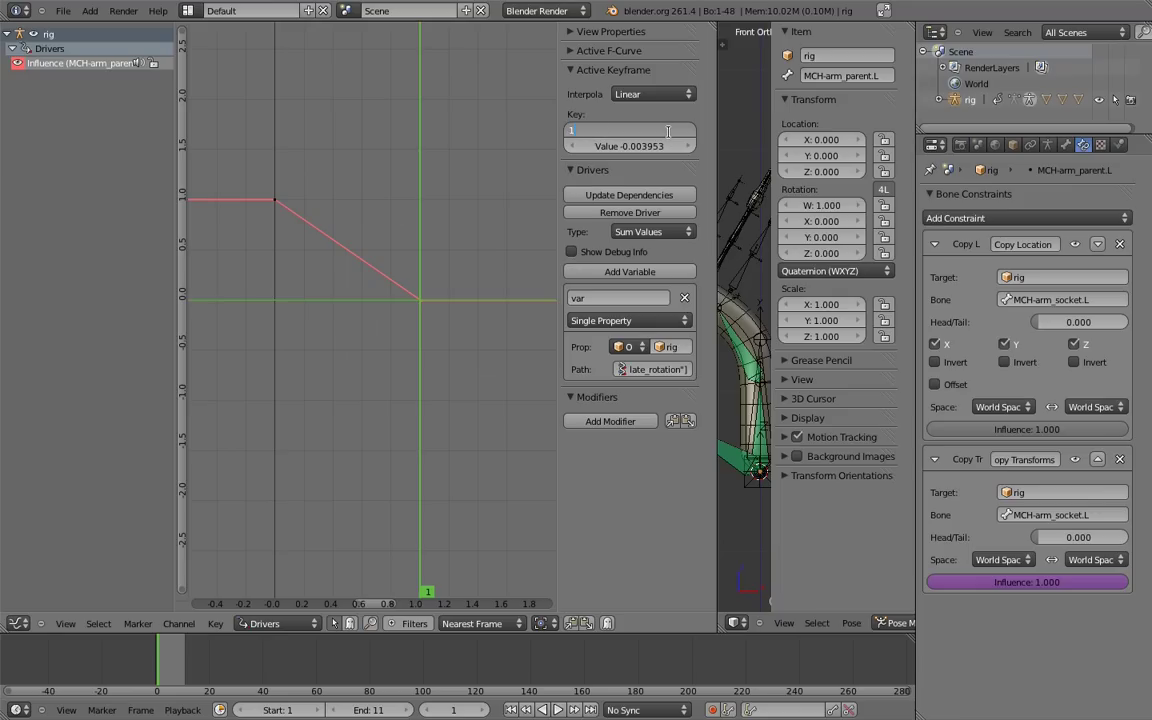
pyautogui.press('Return')
pyautogui.click(662, 147)
pyautogui.write('0')
pyautogui.press('Return')
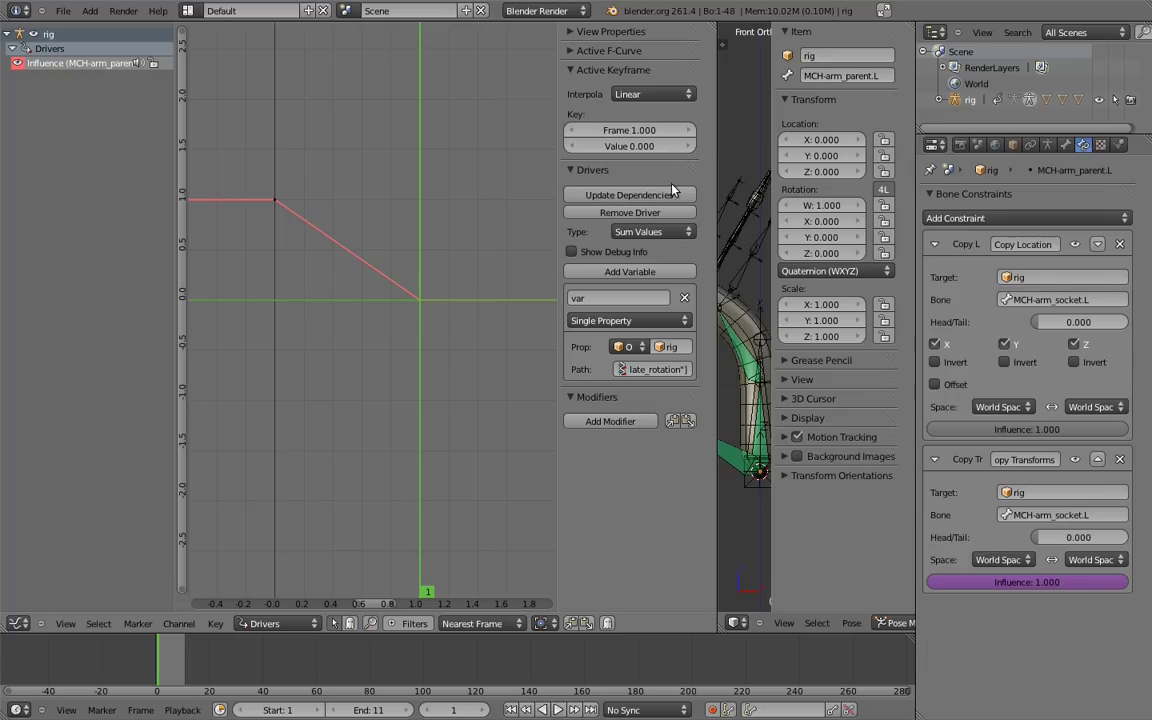
# - Enlarge the 3D view and clear the rotation and location of all pose bones
pyautogui.moveTo(716, 236); pyautogui.dragTo(422, 244)
pyautogui.keyDown('shift'); pyautogui.moveTo(568, 241); pyautogui.dragTo(567, 267, button='middle'); pyautogui.keyUp('shift')
pyautogui.press('a')
pyautogui.press('a')
pyautogui.hotkey('alt', 'r')
pyautogui.hotkey('alt', 'g')
pyautogui.press('a')
# - Lock the X, Y and Z location of the upper_arm.fk.L bone
pyautogui.keyDown('shift'); pyautogui.moveTo(661, 231); pyautogui.dragTo(594, 245, button='middle'); pyautogui.keyUp('shift')
pyautogui.scroll(4, 600, 260)
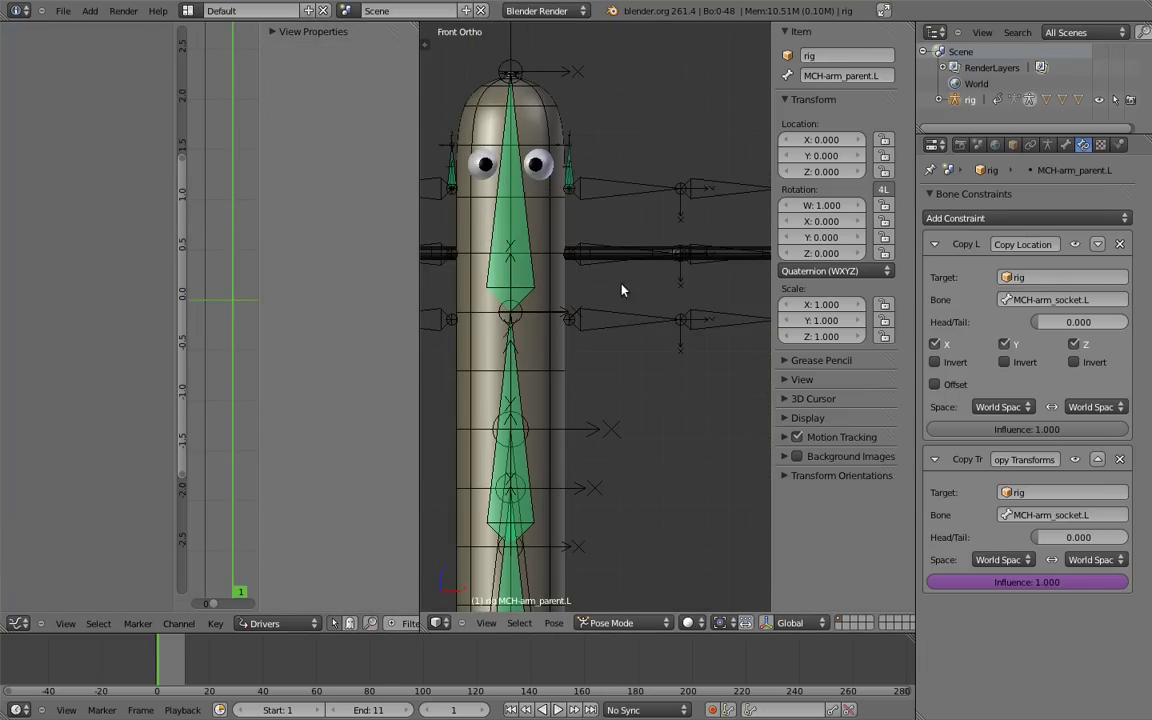
pyautogui.rightClick(623, 191)
pyautogui.click(883, 140)
pyautogui.click(884, 156)
pyautogui.click(885, 171)
# - Change the rotation mode of forearm.fk.L to XYZ Euler
pyautogui.rightClick(726, 187)
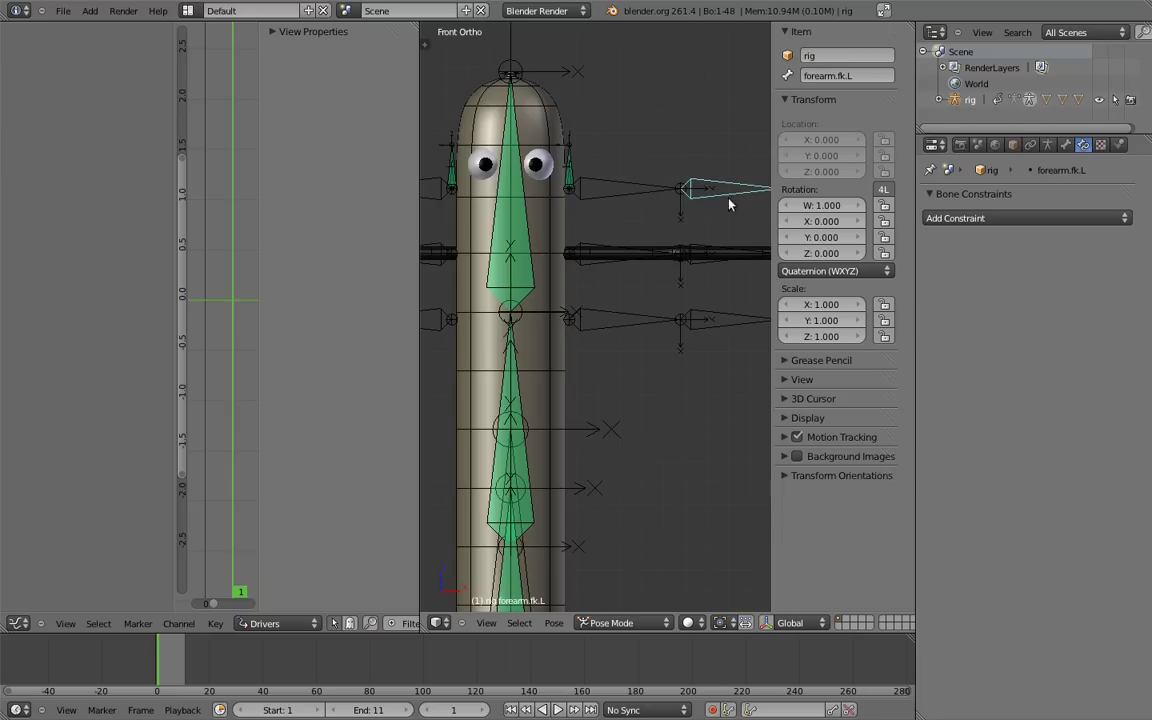
pyautogui.click(832, 268)
pyautogui.click(828, 238)
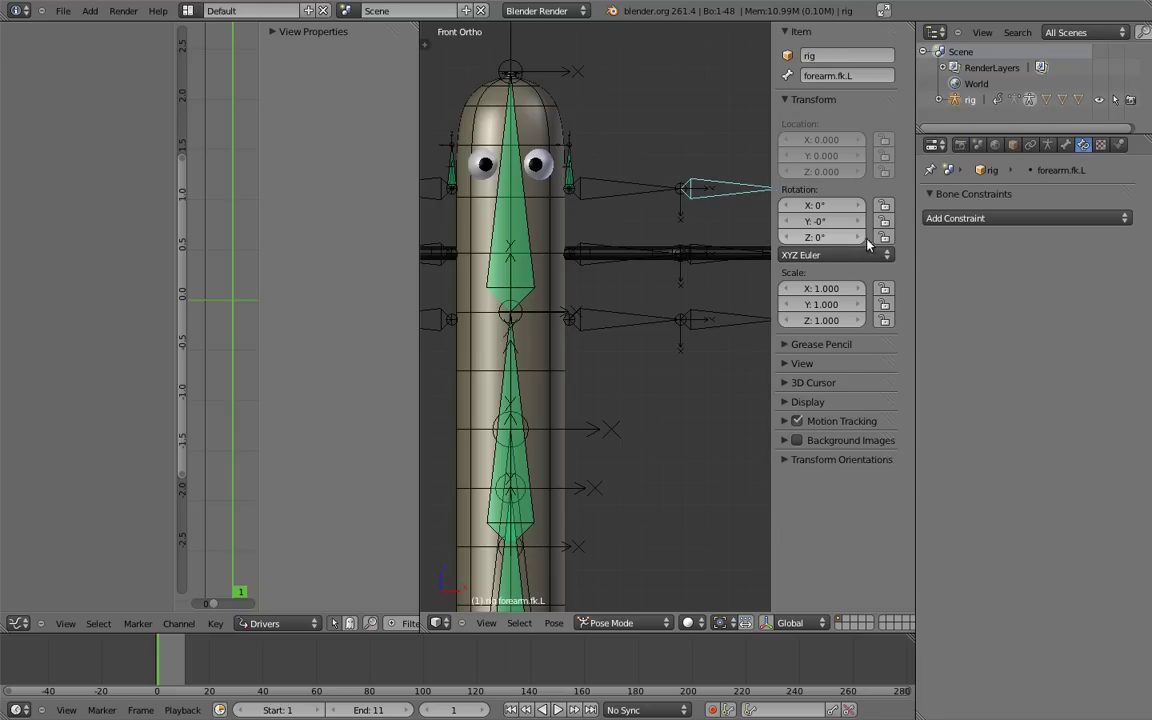
pyautogui.keyDown('shift'); pyautogui.moveTo(694, 218); pyautogui.dragTo(675, 260, button='middle'); pyautogui.keyUp('shift')
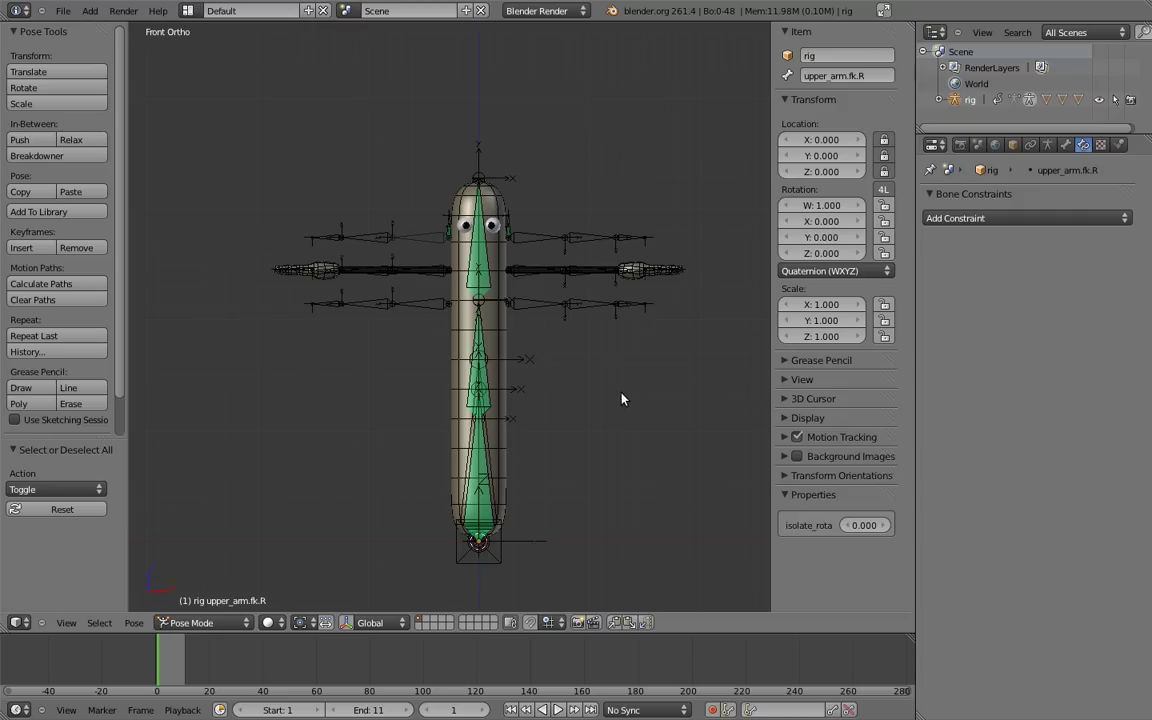
# - Clear the parent of the hand.ik.L bone in Edit Mode
pyautogui.rightClick(630, 310)
pyautogui.scroll(3, 600, 315)
pyautogui.press('Tab')
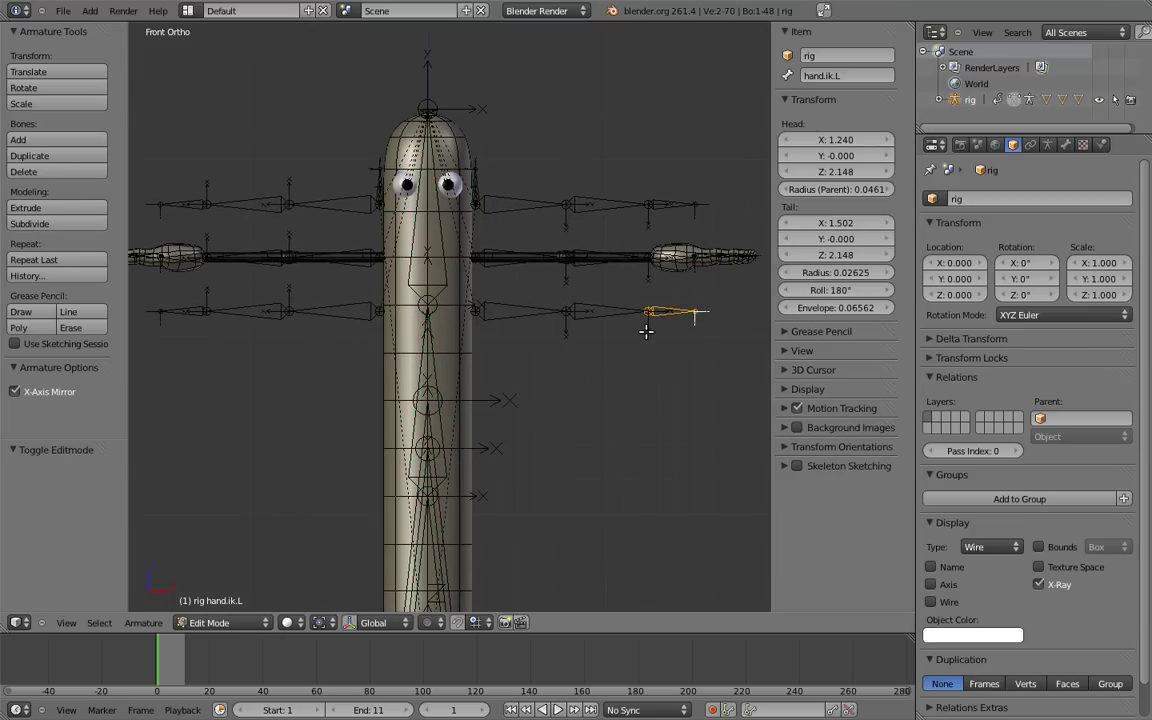
pyautogui.hotkey('alt', 'p')
pyautogui.click(619, 349)
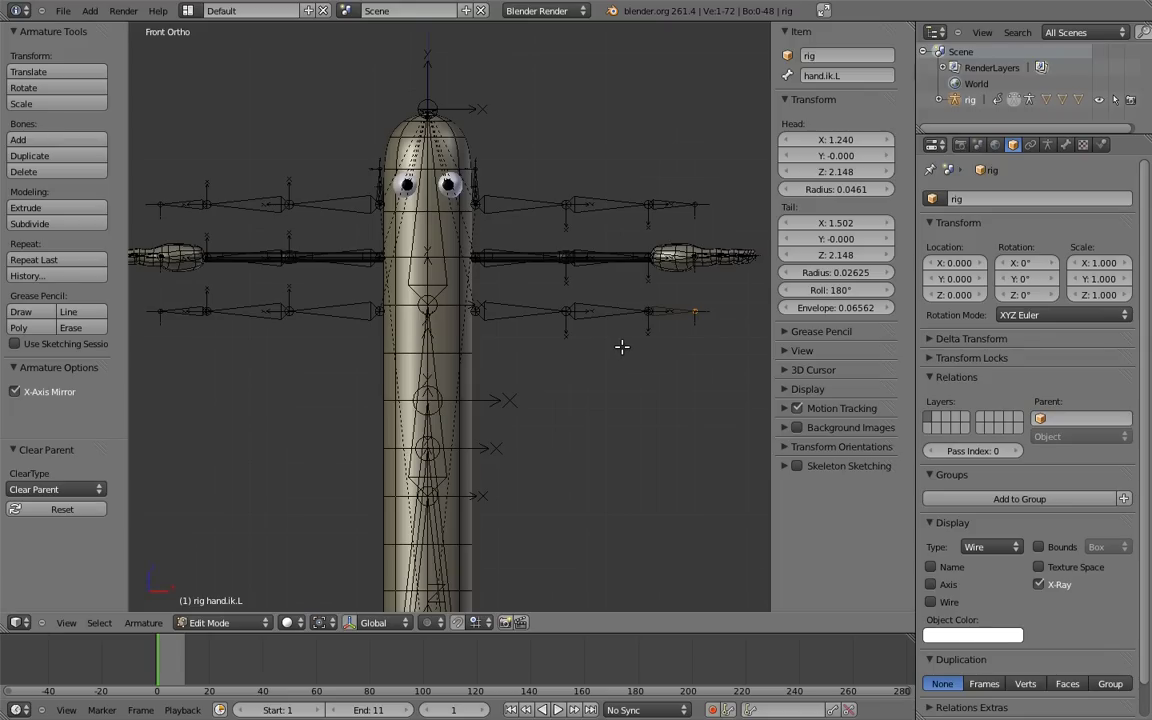
# - Parent hand.ik.L to the root bone with Keep Offset
pyautogui.rightClick(670, 310)
pyautogui.keyDown('shift'); pyautogui.moveTo(624, 591); pyautogui.dragTo(553, 321, button='middle'); pyautogui.keyUp('shift')
pyautogui.keyDown('shift'); pyautogui.rightClick(598, 397); pyautogui.keyUp('shift')
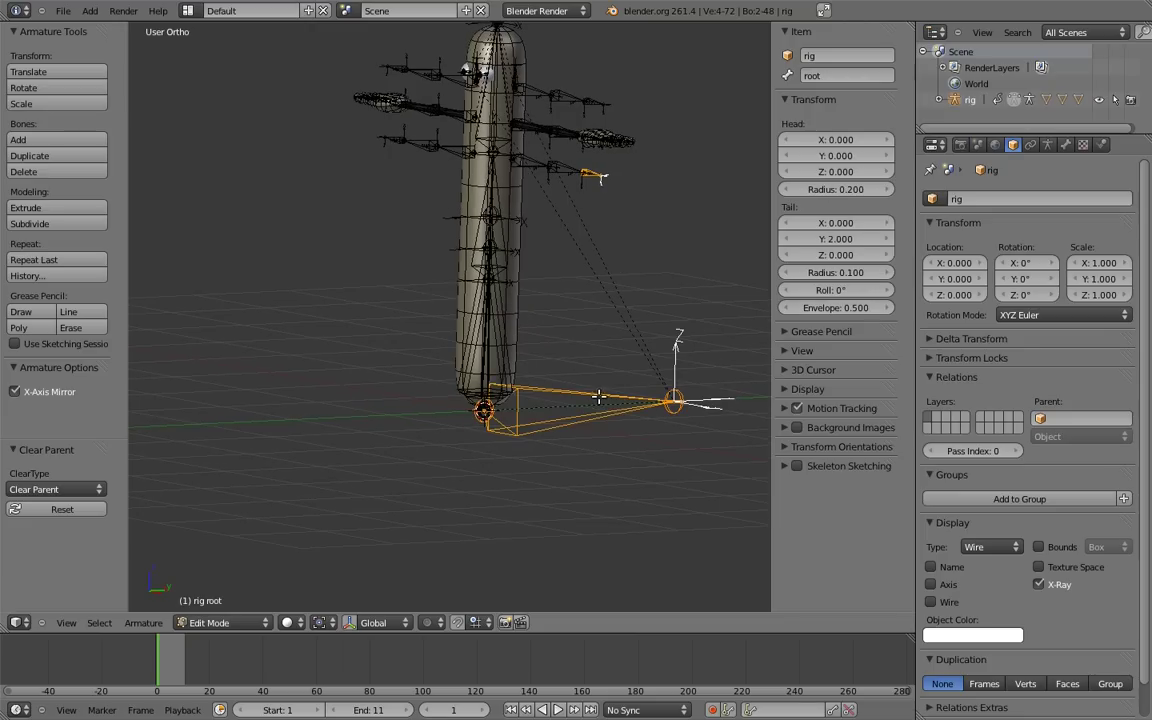
pyautogui.hotkey('ctrl', 'p')
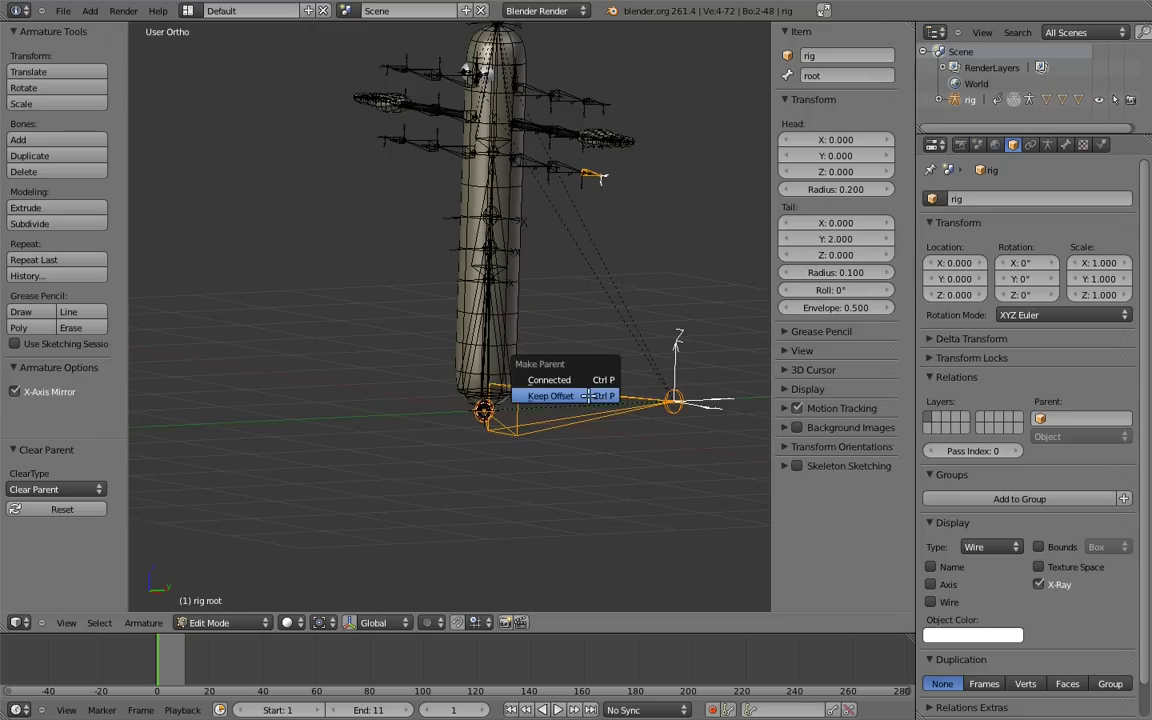
pyautogui.click(584, 396)
pyautogui.press('KP_1')
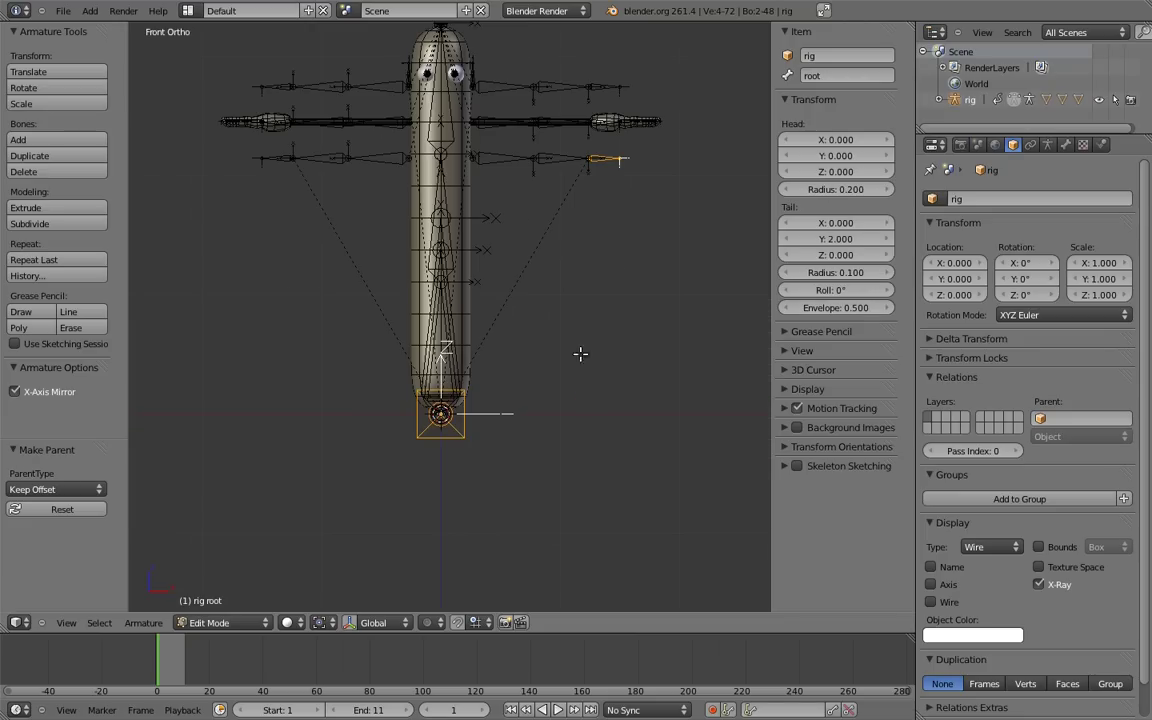
# - Extrude a bone about 0.2 units long along Y from the elbow joint of the left IK arm
pyautogui.keyDown('shift'); pyautogui.scroll(1, 546, 253); pyautogui.keyUp('shift')
pyautogui.scroll(5, 537, 321)
pyautogui.scroll(-2, 506, 314)
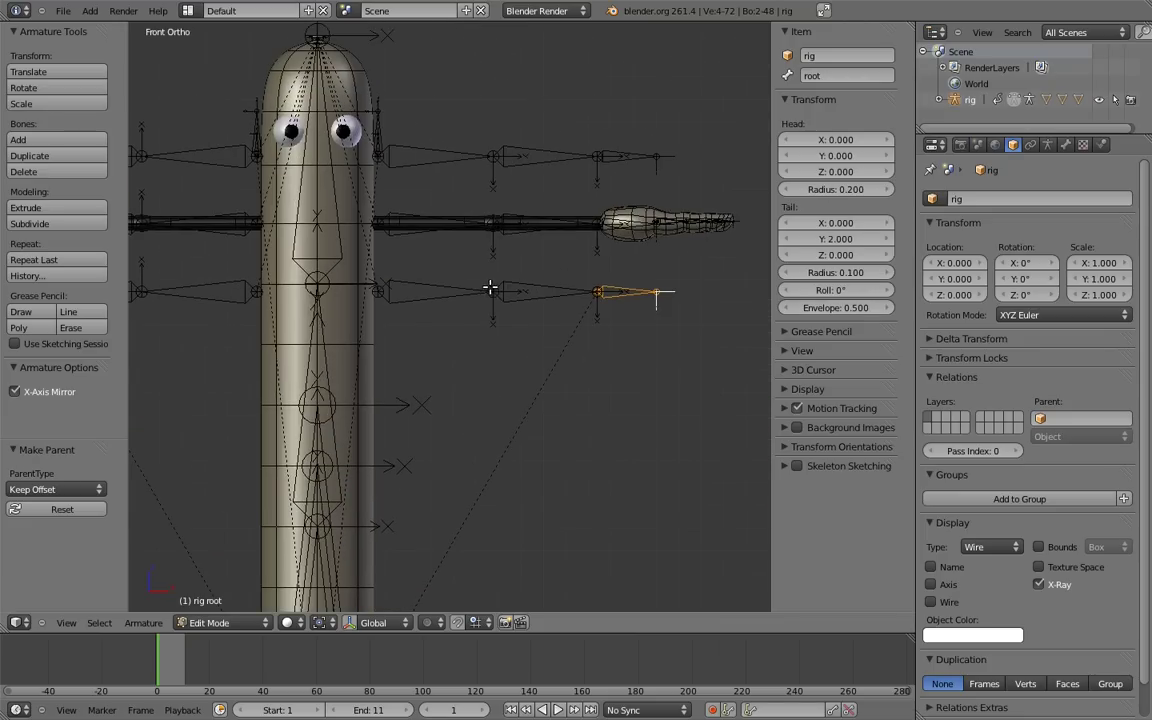
pyautogui.rightClick(492, 288)
pyautogui.press('KP_3')
pyautogui.keyDown('shift'); pyautogui.moveTo(590, 302); pyautogui.dragTo(536, 314, button='middle'); pyautogui.keyUp('shift')
pyautogui.press('e')
pyautogui.press('y')
pyautogui.click(590, 320)
# - Clear the extruded elbow bone's parent and move the bone 0.9 units along Y behind the arm
pyautogui.rightClick(528, 300)
pyautogui.keyDown('shift'); pyautogui.scroll(-5, 536, 262); pyautogui.keyUp('shift')
pyautogui.hotkey('alt', 'p')
pyautogui.click(520, 342)
pyautogui.press('g')
pyautogui.press('y')
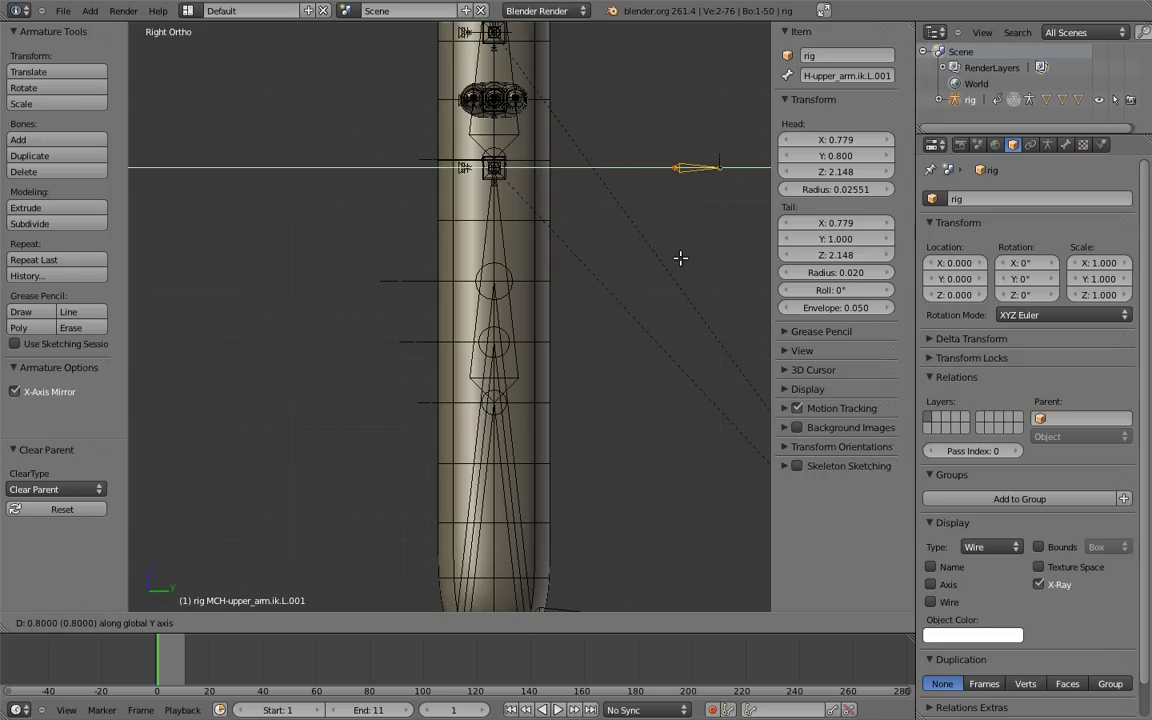
pyautogui.click(699, 260)
pyautogui.press('Home')
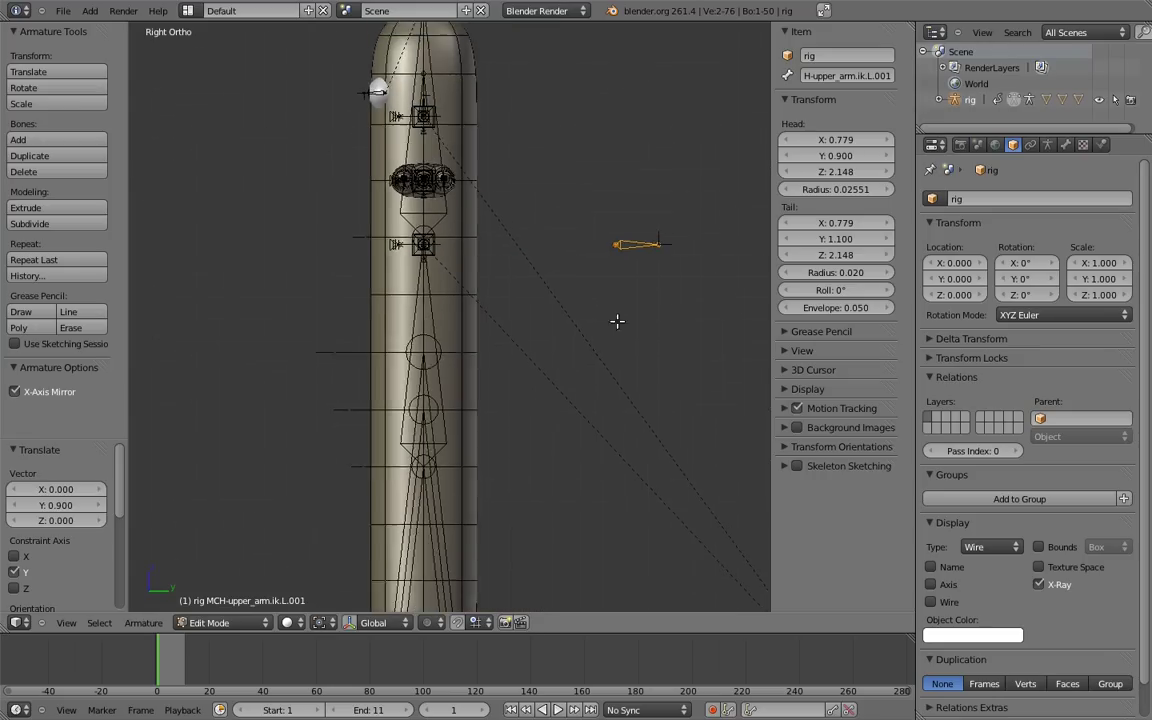
# - Rename the detached left elbow bone to elbow_target.L
pyautogui.moveTo(617, 298); pyautogui.dragTo(540, 248, button='middle')
pyautogui.click(836, 75)
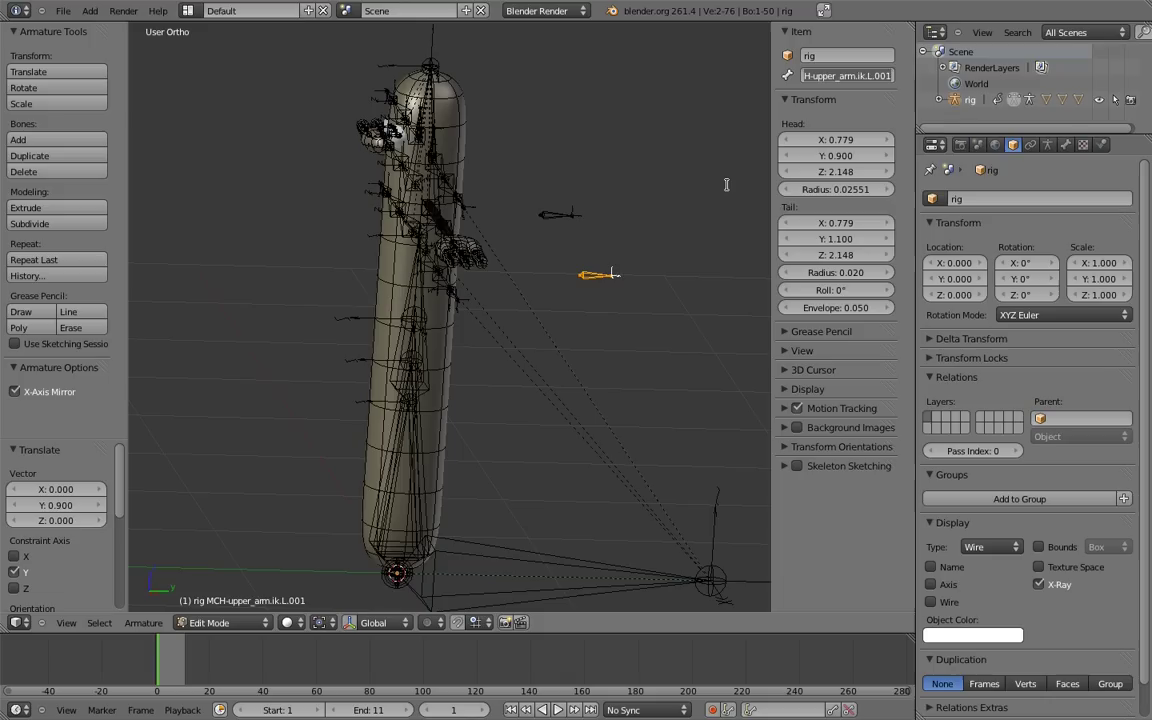
pyautogui.write('elbow_target')
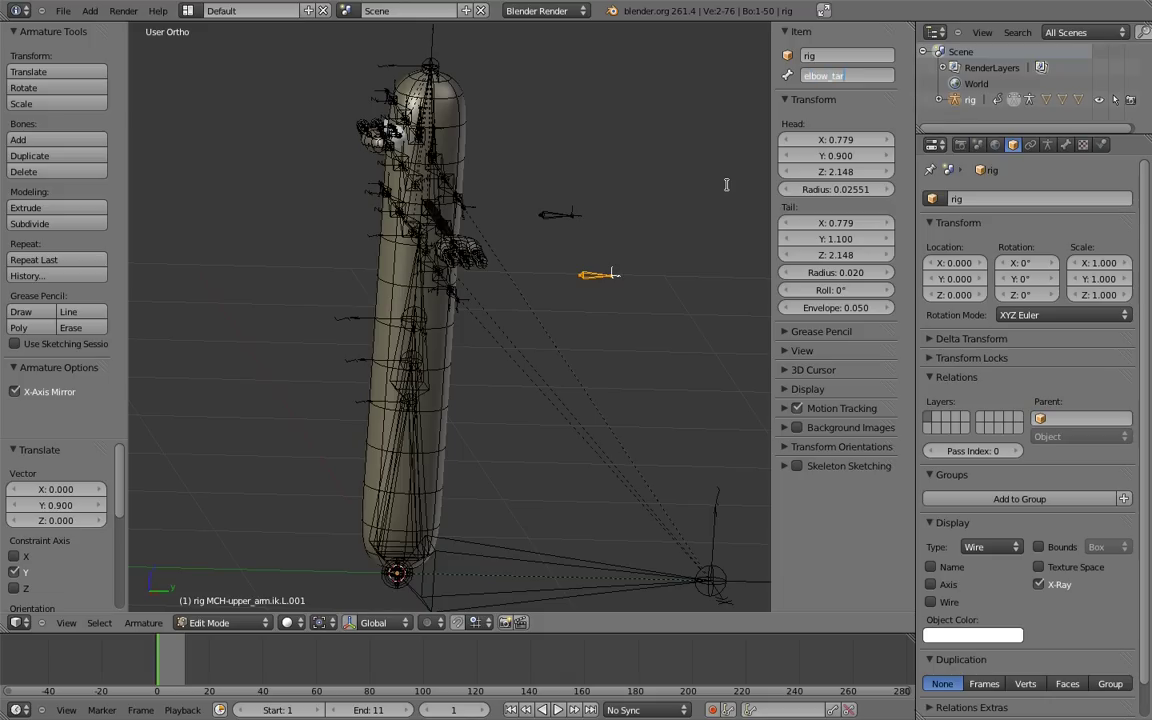
pyautogui.write('.L')
pyautogui.press('Return')
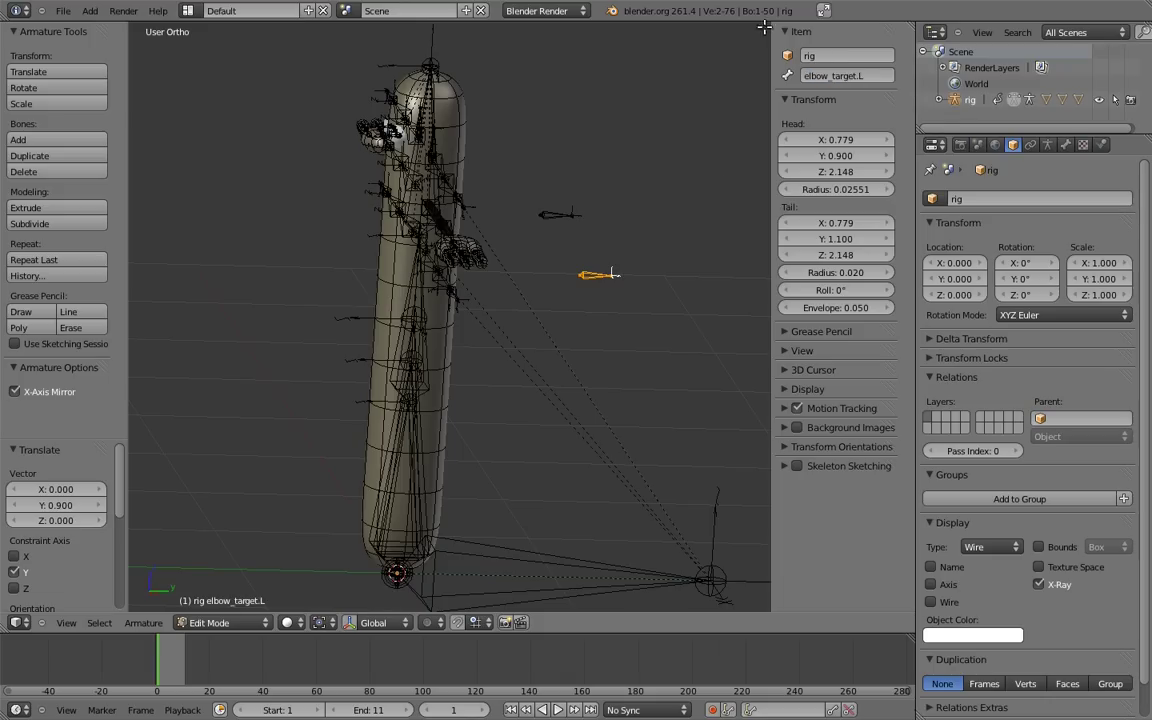
# - Rename the mirrored elbow bone on the other side to elbow_target.R
pyautogui.rightClick(560, 214)
pyautogui.click(869, 78)
pyautogui.write('elbow_target.L')
pyautogui.press('BackSpace')
pyautogui.write('R')
pyautogui.press('Return')
# - Parent elbow_target.L to the body.03 bone with Keep Offset
pyautogui.moveTo(689, 222); pyautogui.dragTo(450, 172, button='middle')
pyautogui.rightClick(594, 275)
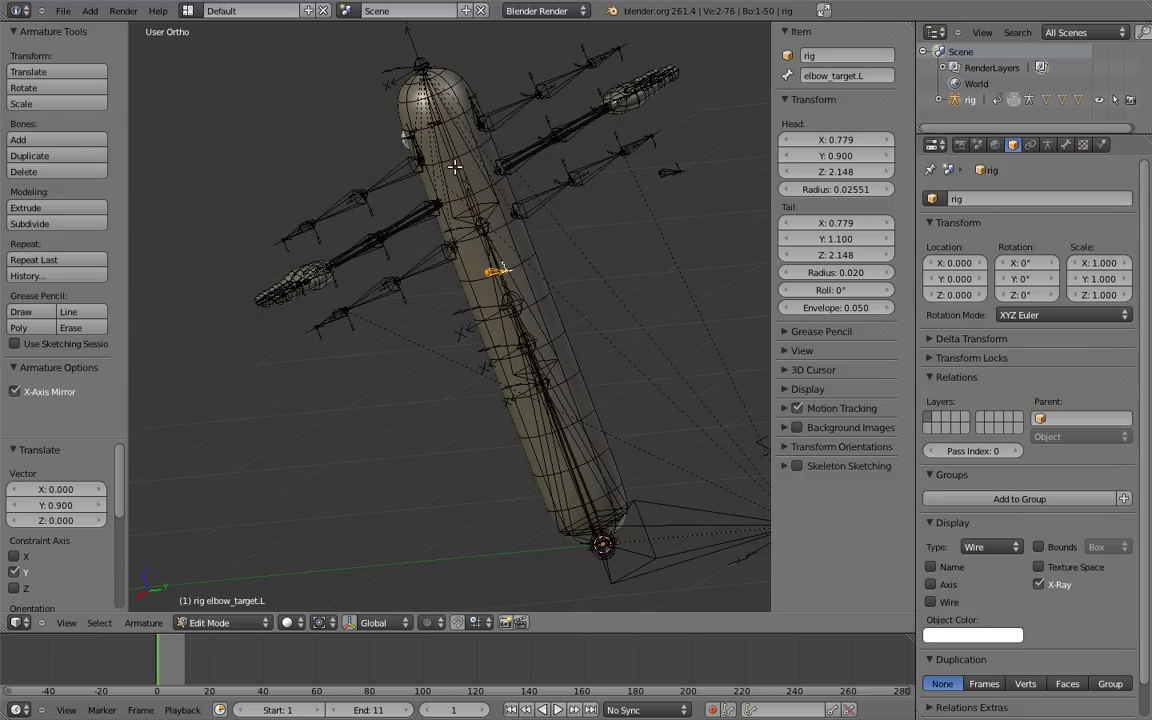
pyautogui.rightClick(455, 168)
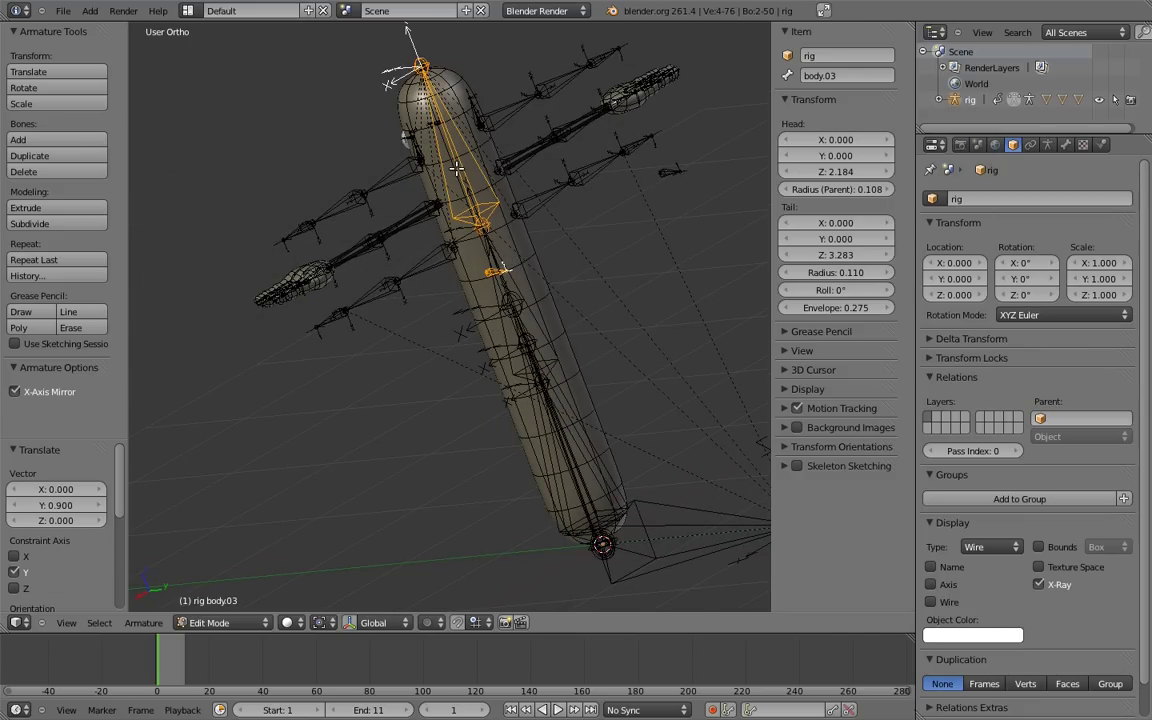
pyautogui.hotkey('ctrl', 'p')
pyautogui.click(449, 174)
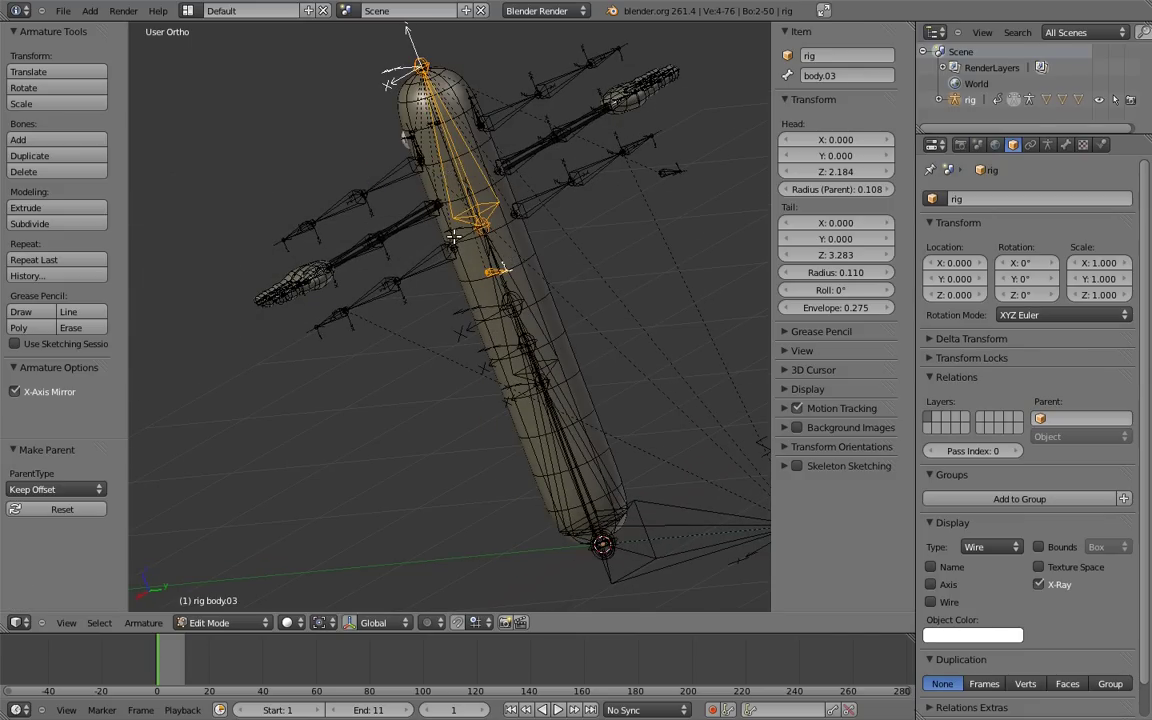
# - In Pose Mode, rotate MCH-forearm.ik.L by about 25° in top view to bend the elbow forward
pyautogui.moveTo(450, 306); pyautogui.dragTo(551, 307, button='middle')
pyautogui.hotkey('ctrl', 'Tab')
pyautogui.moveTo(396, 282); pyautogui.dragTo(515, 297, button='middle')
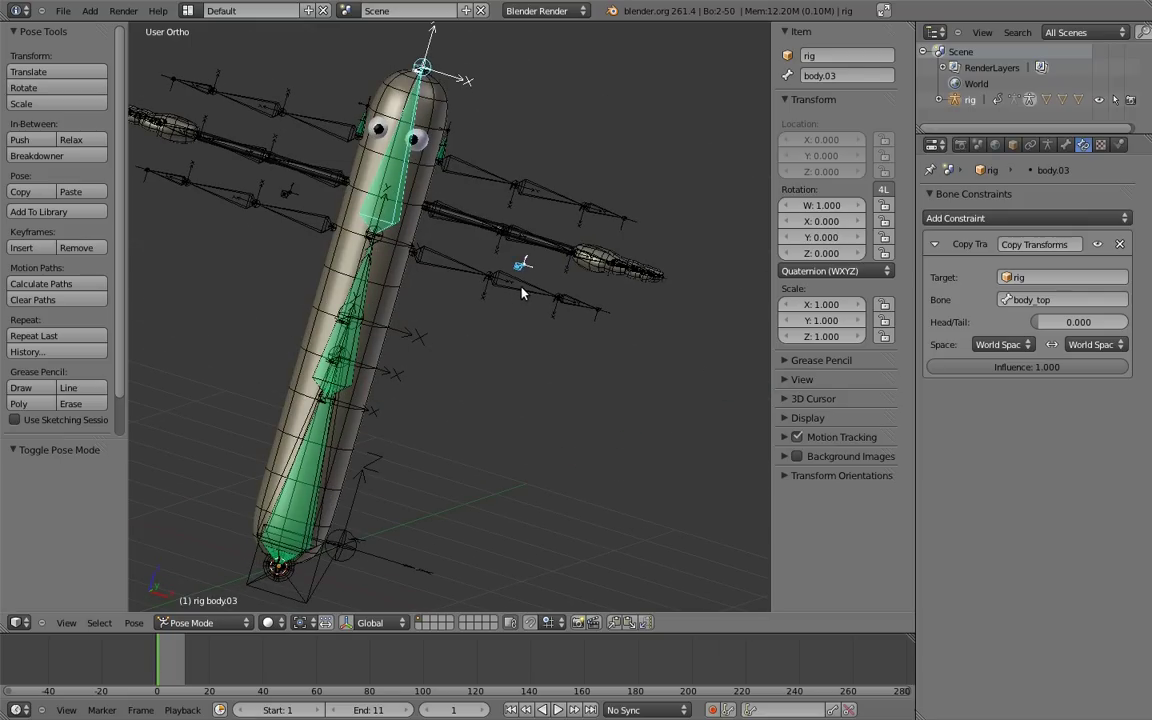
pyautogui.rightClick(522, 292)
pyautogui.press('KP_7')
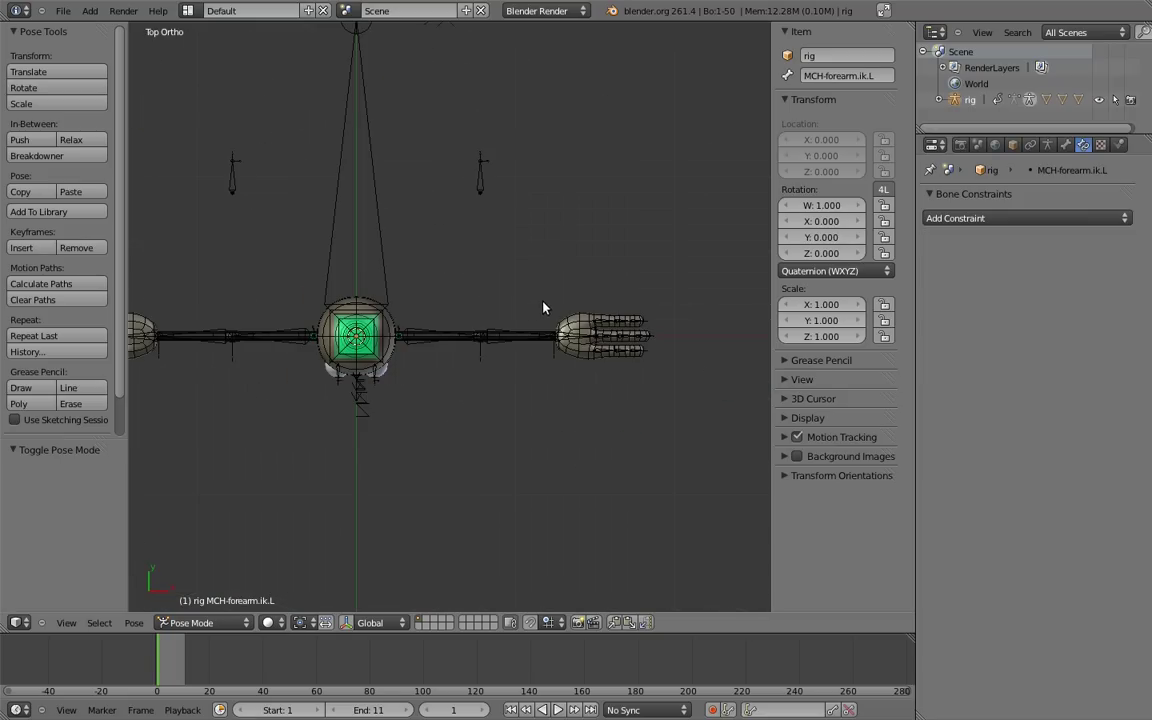
pyautogui.press('KP_Decimal')
pyautogui.press('r')
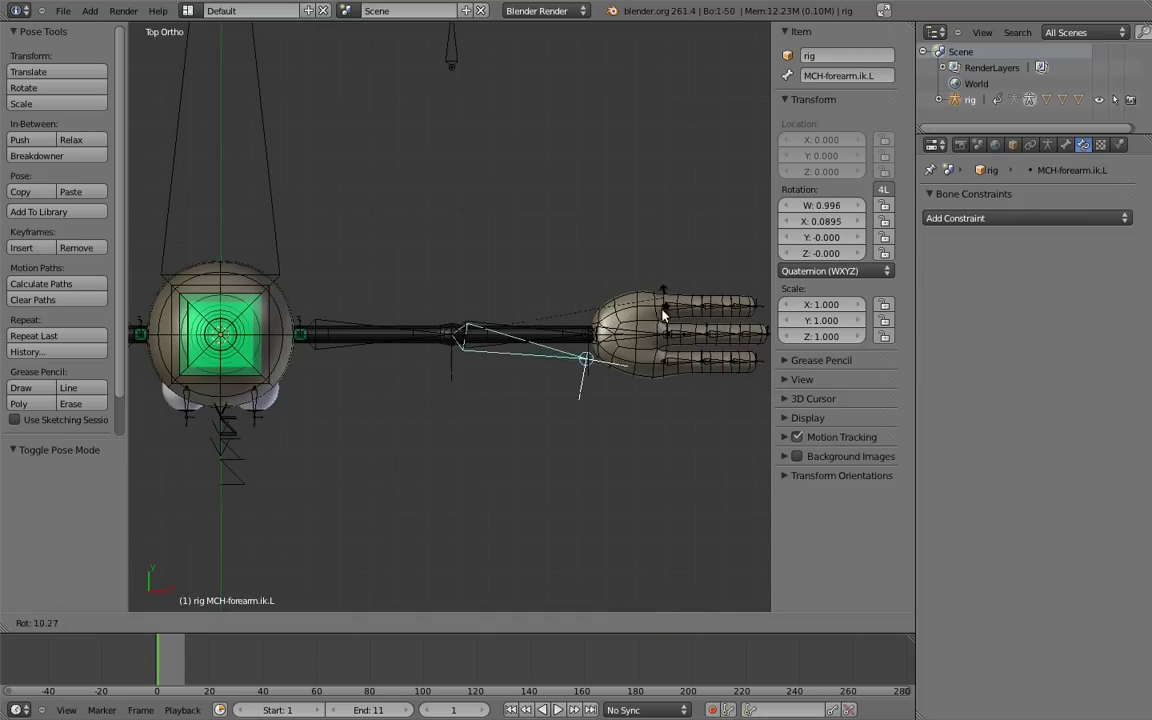
pyautogui.click(590, 396)
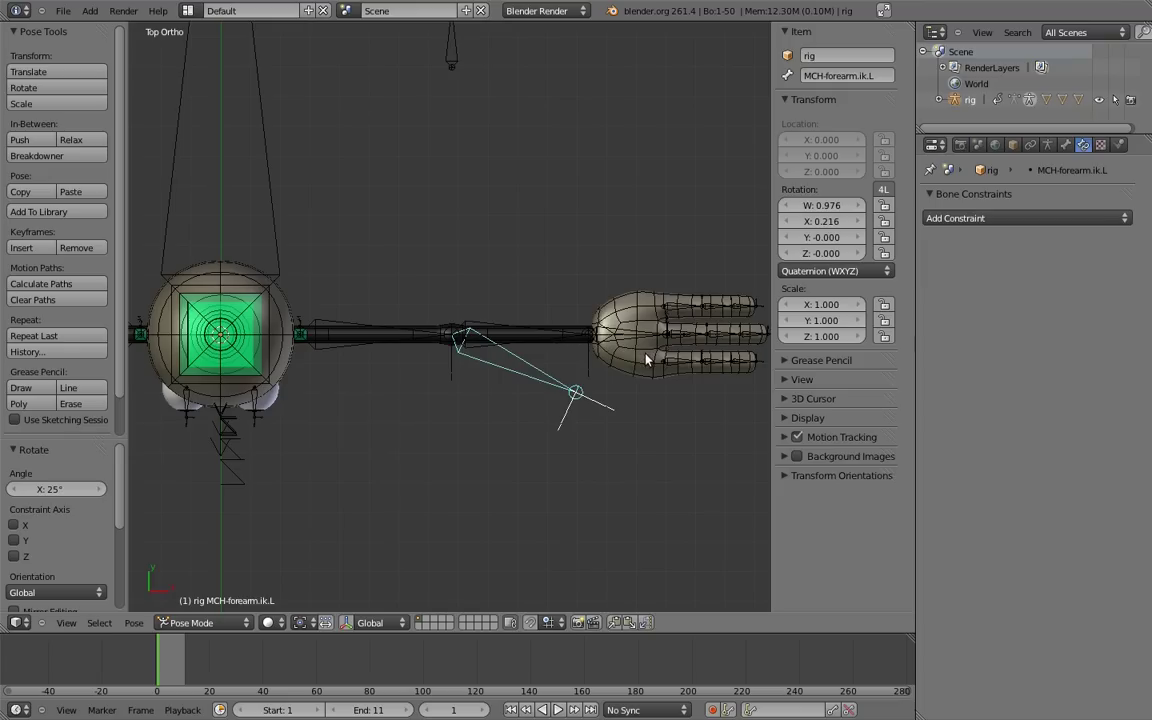
# - Add drivers to all rotation channels of MCH-forearm.ik.L
pyautogui.rightClick(825, 208)
pyautogui.click(792, 248)
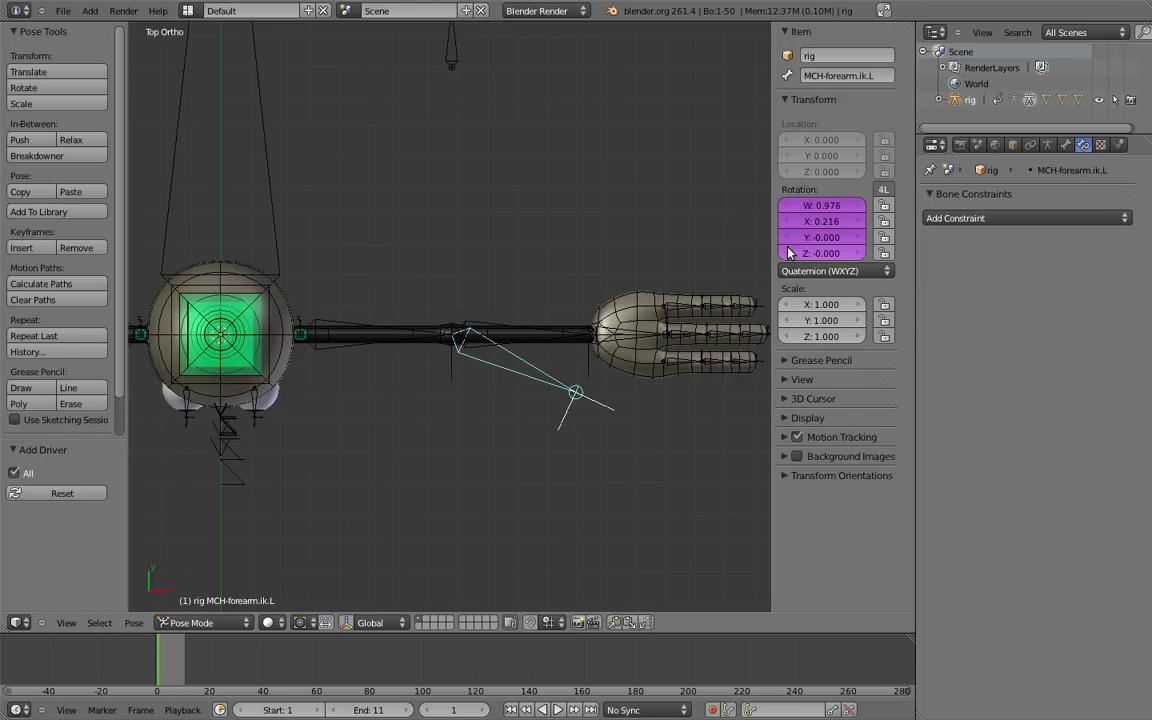
# - Add an Inverse Kinematics constraint to MCH-forearm.ik.L with hand.ik.L as its target
pyautogui.press('KP_1')
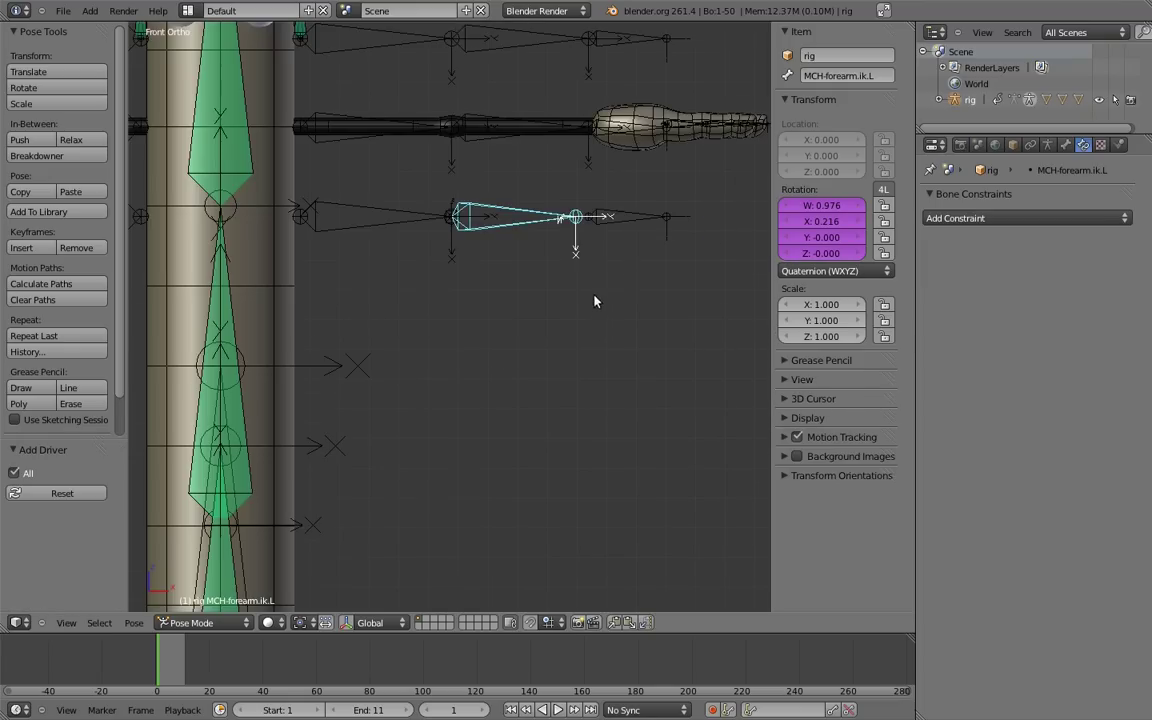
pyautogui.keyDown('shift'); pyautogui.rightClick(587, 287); pyautogui.keyUp('shift')
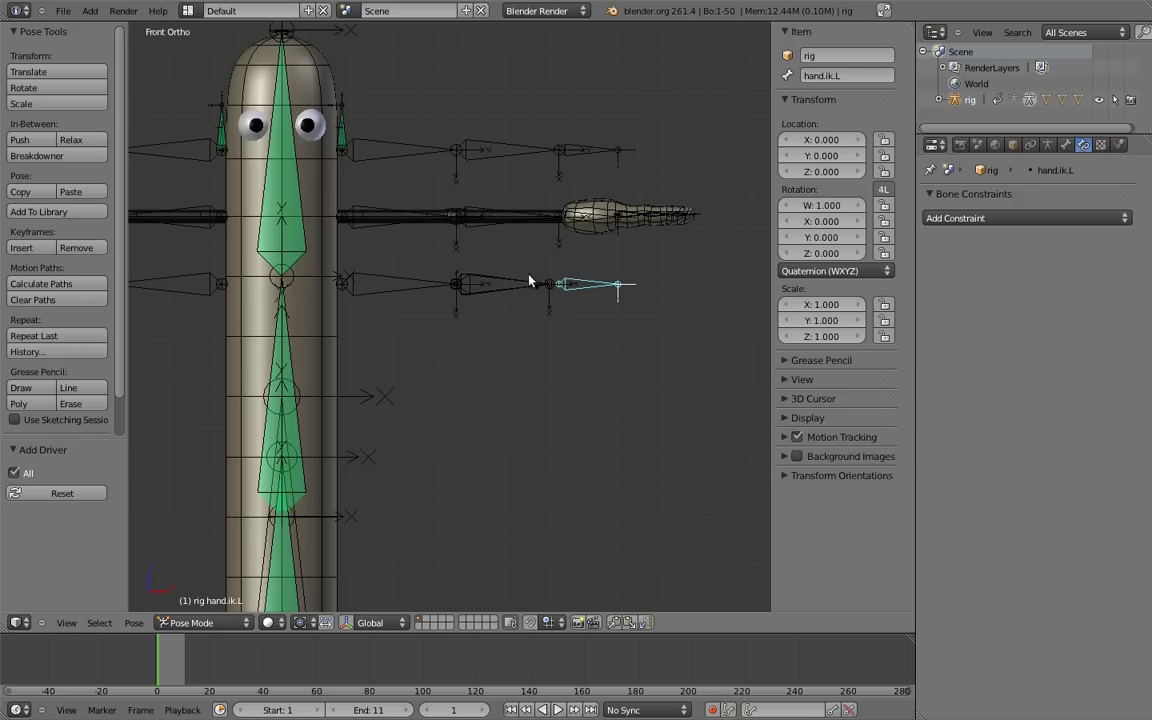
pyautogui.hotkey('shift', 'ctrl', 'c')
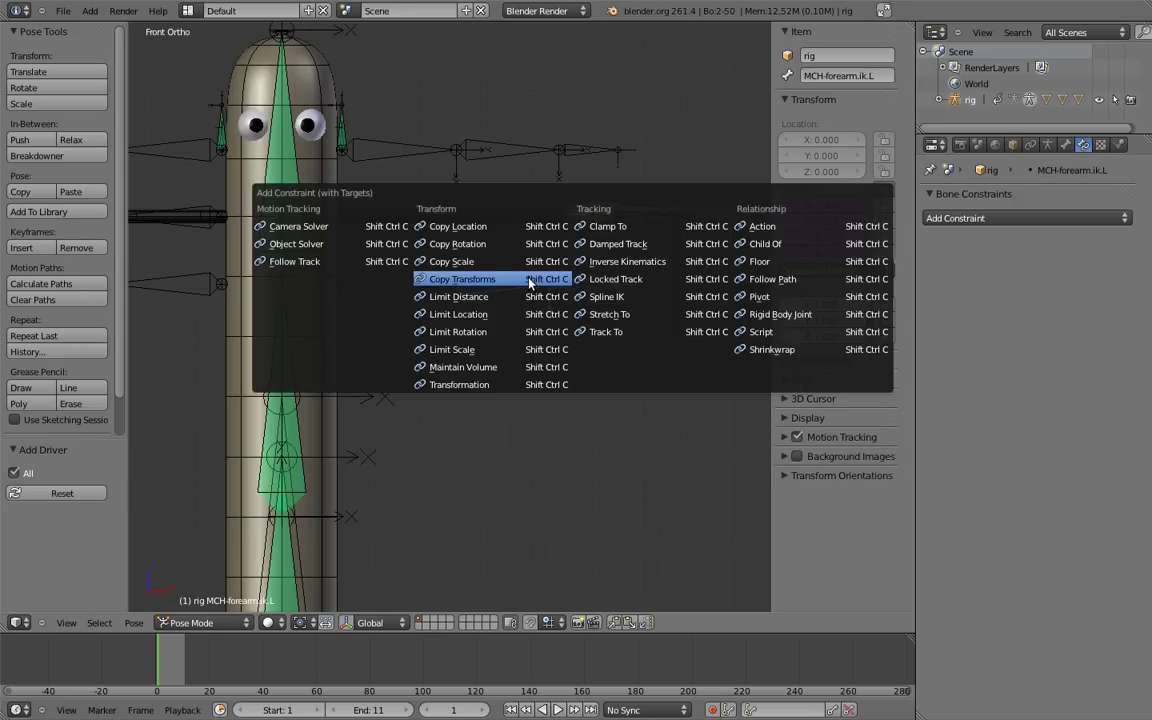
pyautogui.click(575, 259)
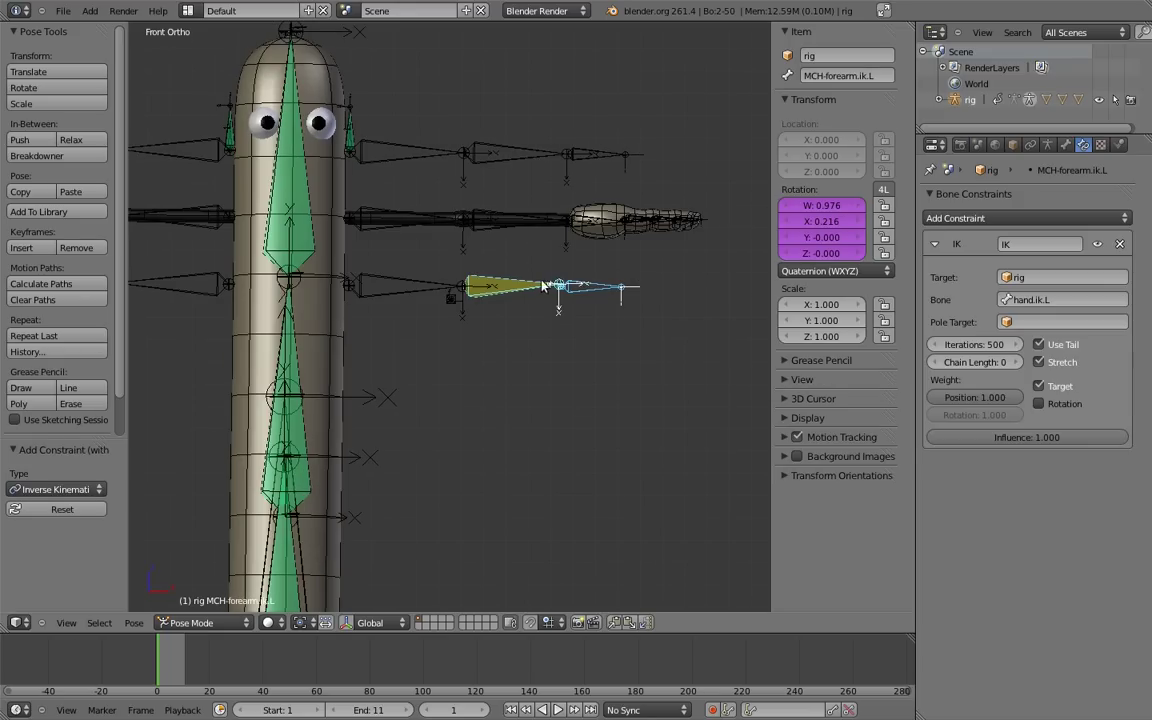
# - Set the IK constraint's chain length to 2 and its pole target to the rig's elbow_target.L bone
pyautogui.click(1016, 361)
pyautogui.click(1016, 361)
pyautogui.click(1030, 321)
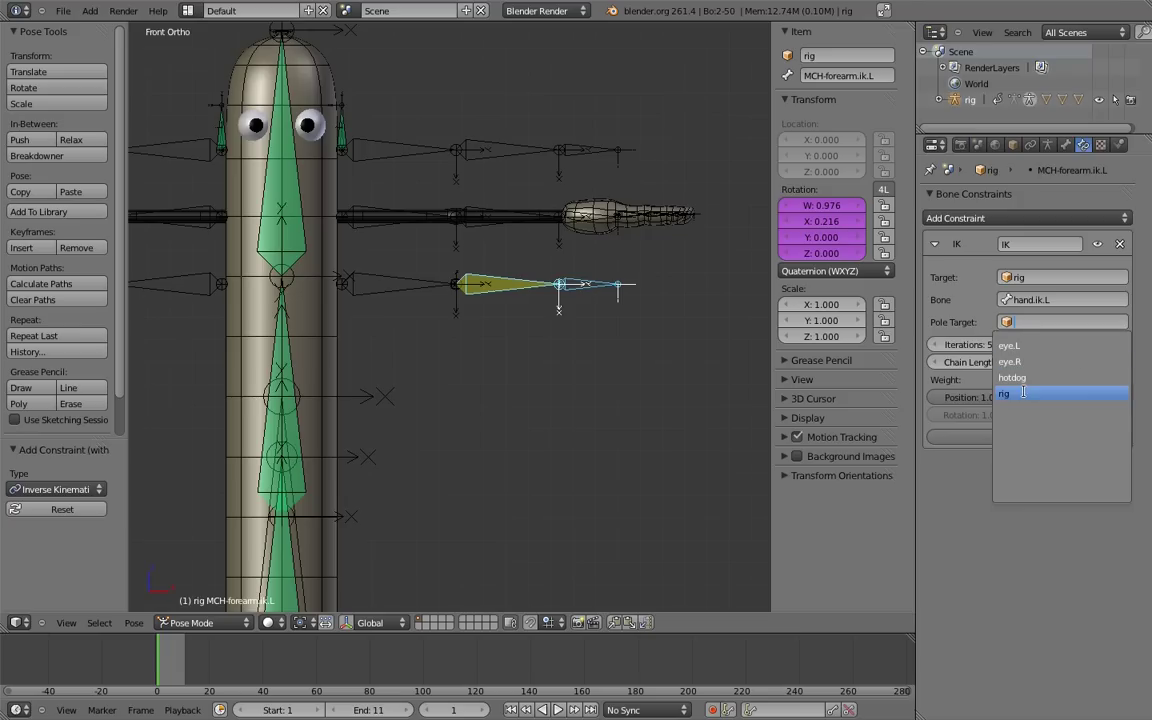
pyautogui.click(1025, 395)
pyautogui.click(1050, 344)
pyautogui.write('el')
pyautogui.press('Return')
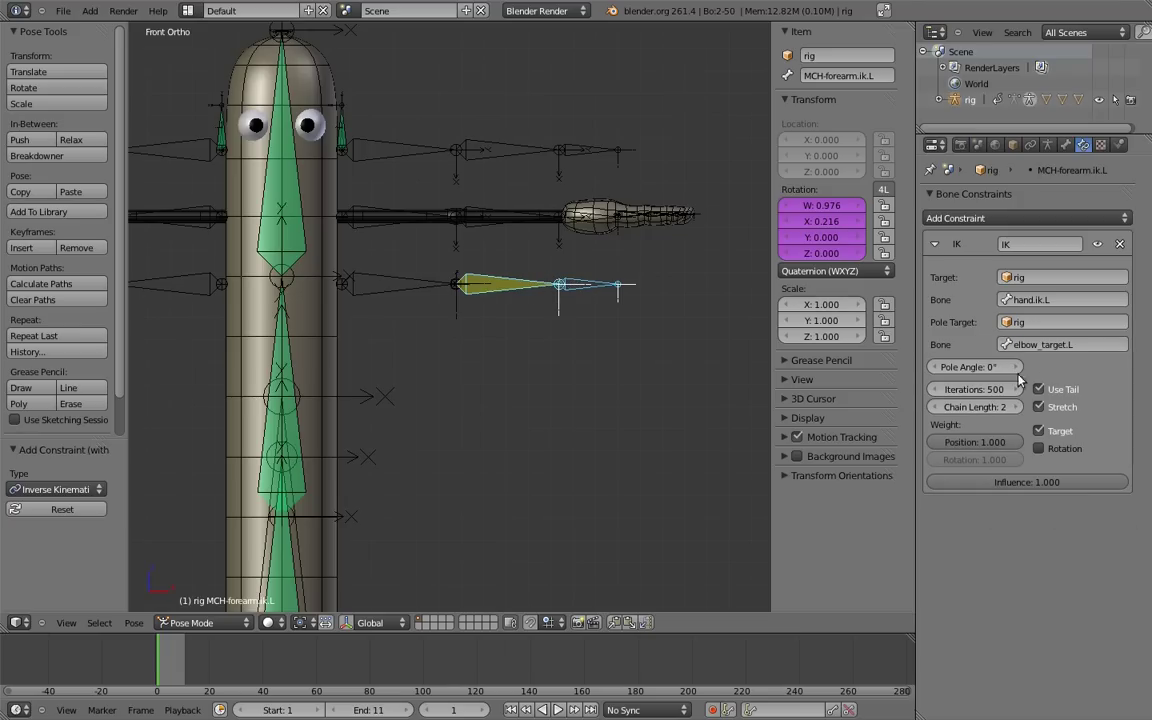
# - Move hand.ik.L by -0.150 along X to test the bend of the IK arm
pyautogui.rightClick(606, 287)
pyautogui.press('g')
pyautogui.press('x')
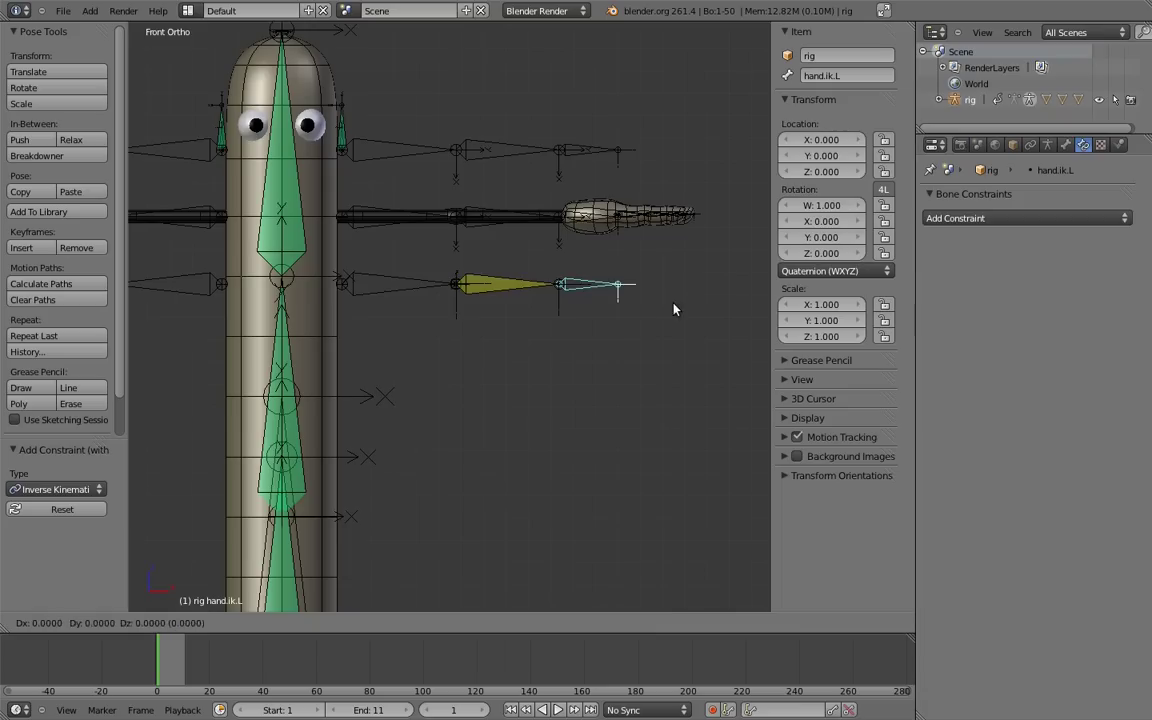
pyautogui.click(636, 311)
pyautogui.moveTo(500, 264); pyautogui.dragTo(483, 295, button='middle')
# - Set the pole angle of MCH-forearm.ik.L's IK constraint to -90°
pyautogui.rightClick(492, 265)
pyautogui.press('KP_3')
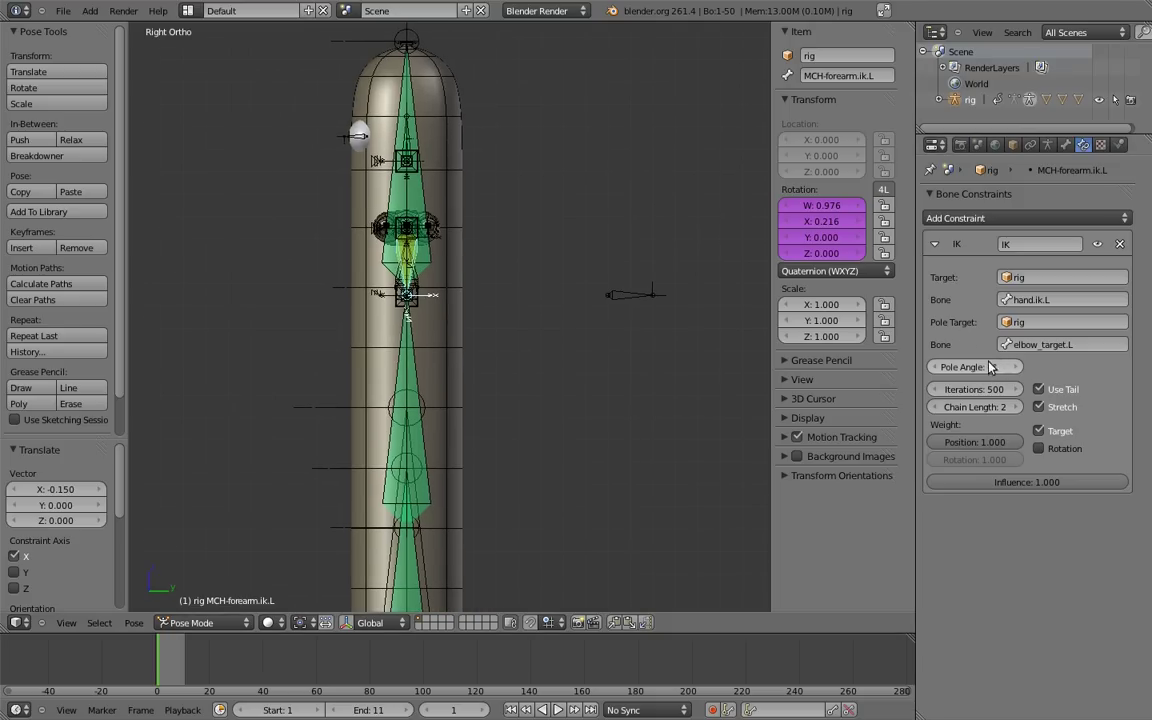
pyautogui.moveTo(975, 367); pyautogui.dragTo(889, 392)
pyautogui.moveTo(347, 354); pyautogui.dragTo(509, 373, button='middle')
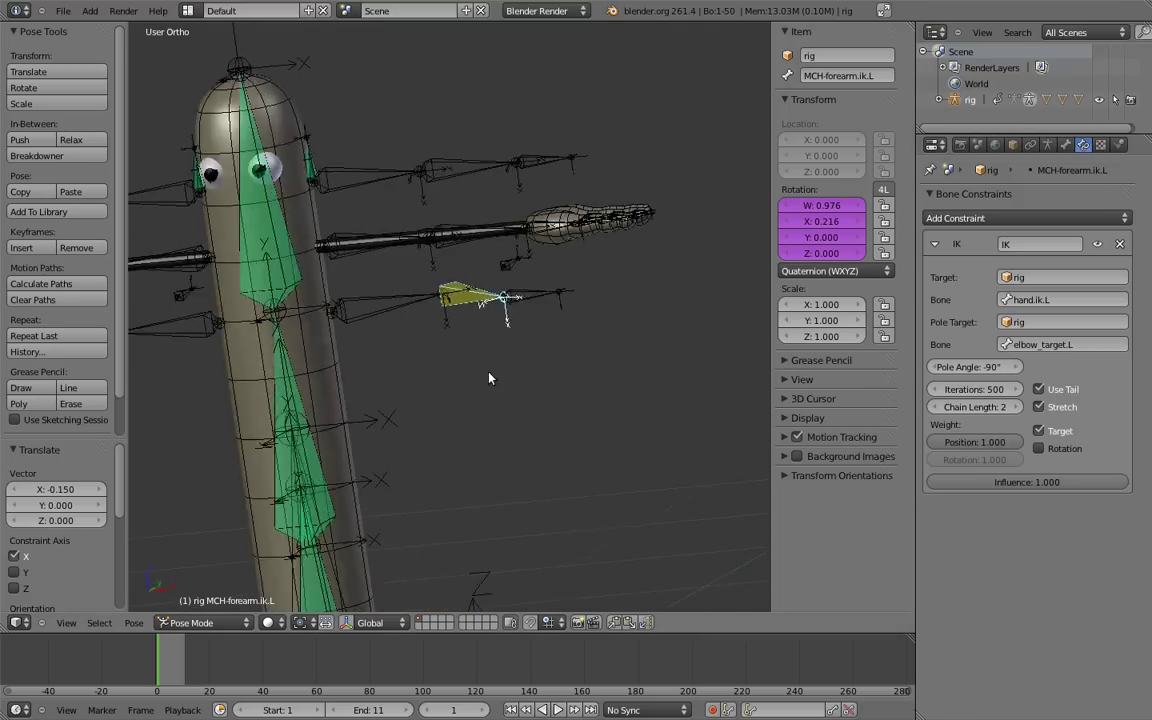
# - Try moving hand.ik.L freely to check how the elbow bends with the corrected pole angle
pyautogui.rightClick(527, 298)
pyautogui.press('g')
pyautogui.click(525, 313)
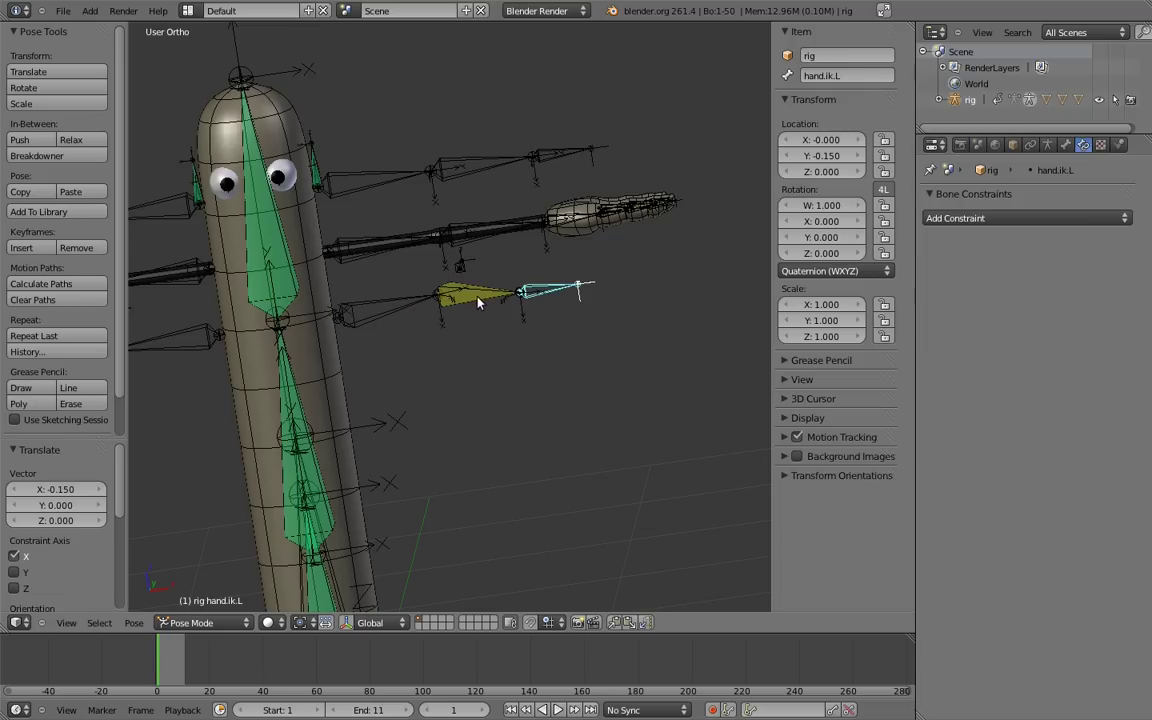
# - Lock the IK rotation of MCH-forearm.ik.L on the Y and Z axes
pyautogui.rightClick(458, 295)
pyautogui.click(1066, 145)
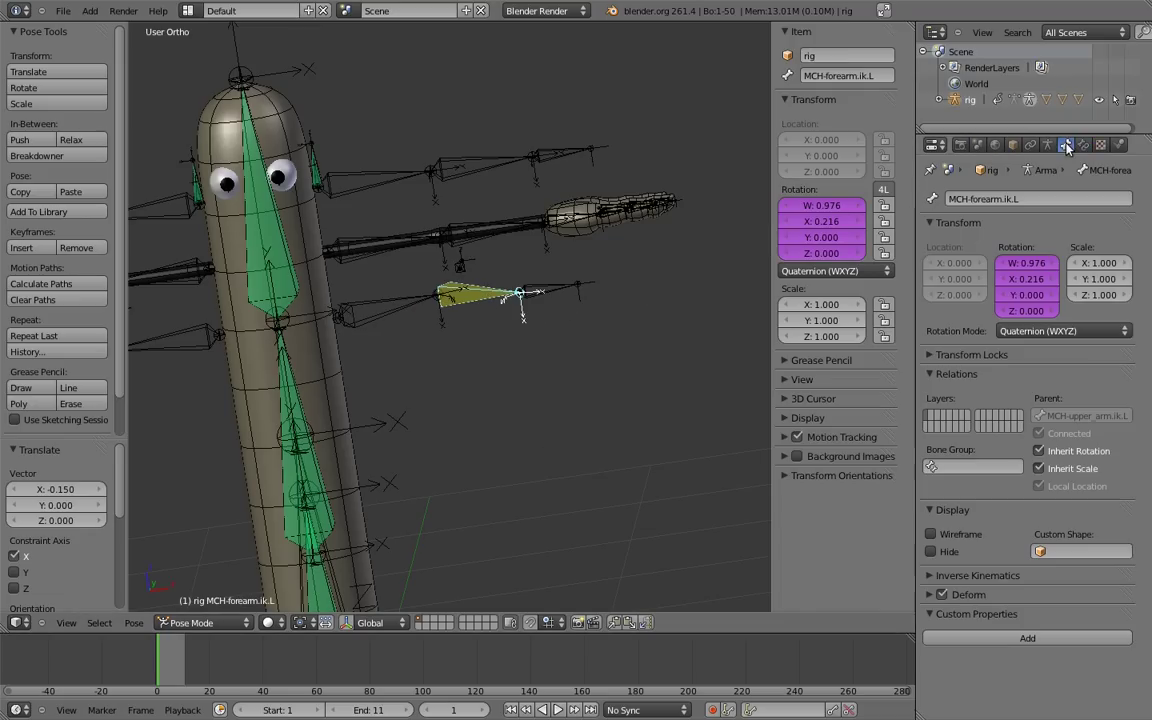
pyautogui.scroll(-3, 986, 296)
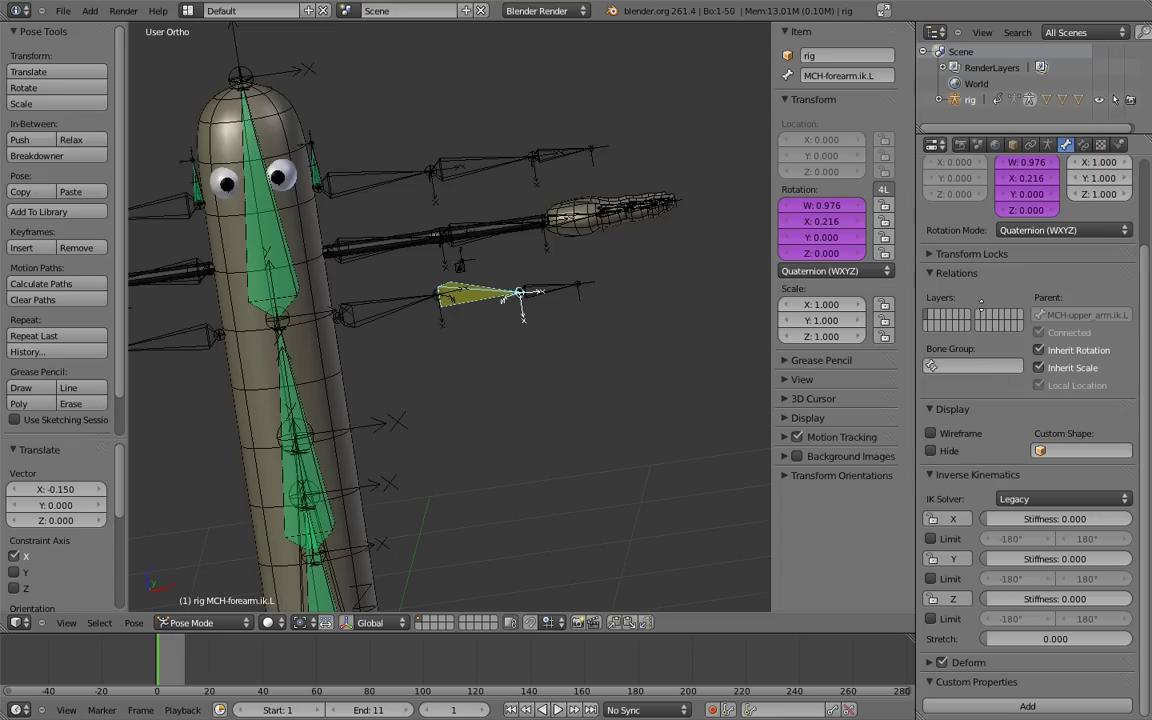
pyautogui.click(932, 558)
pyautogui.click(932, 598)
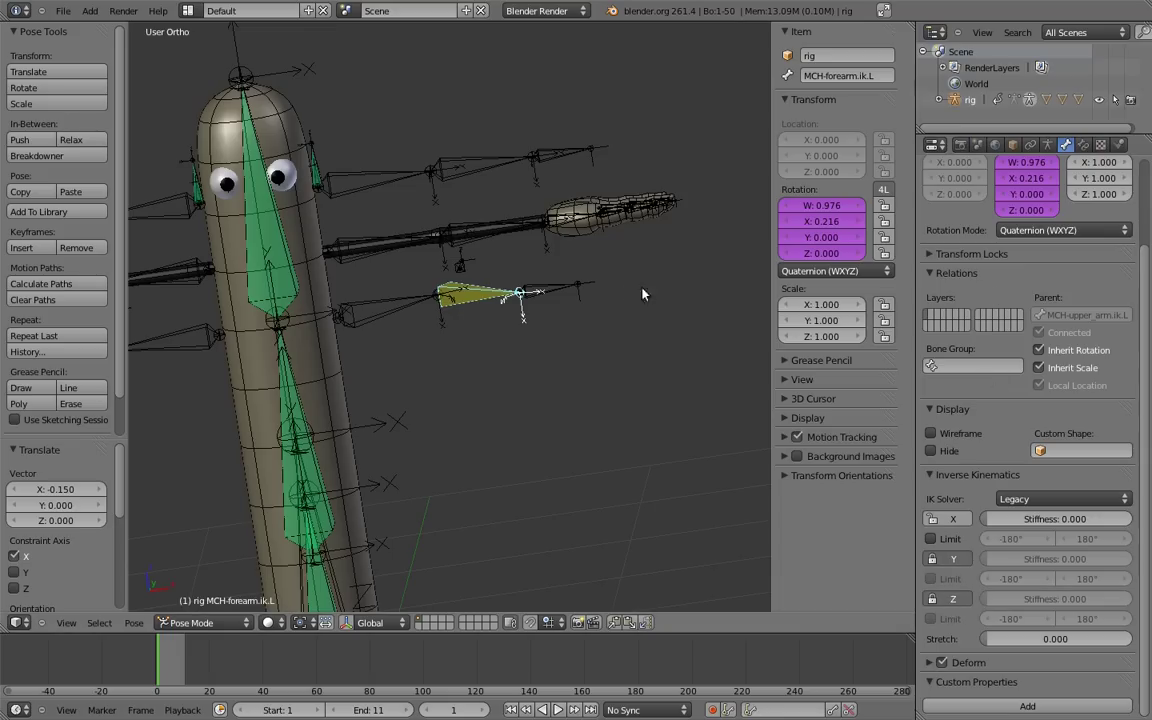
# - Move hand.ik.L and elbow_target.L to new positions to test the IK arm
pyautogui.rightClick(545, 281)
pyautogui.moveTo(507, 280); pyautogui.dragTo(458, 275, button='middle')
pyautogui.press('g')
pyautogui.click(551, 340)
pyautogui.rightClick(591, 258)
pyautogui.moveTo(591, 258); pyautogui.dragTo(599, 283, button='middle')
pyautogui.press('g')
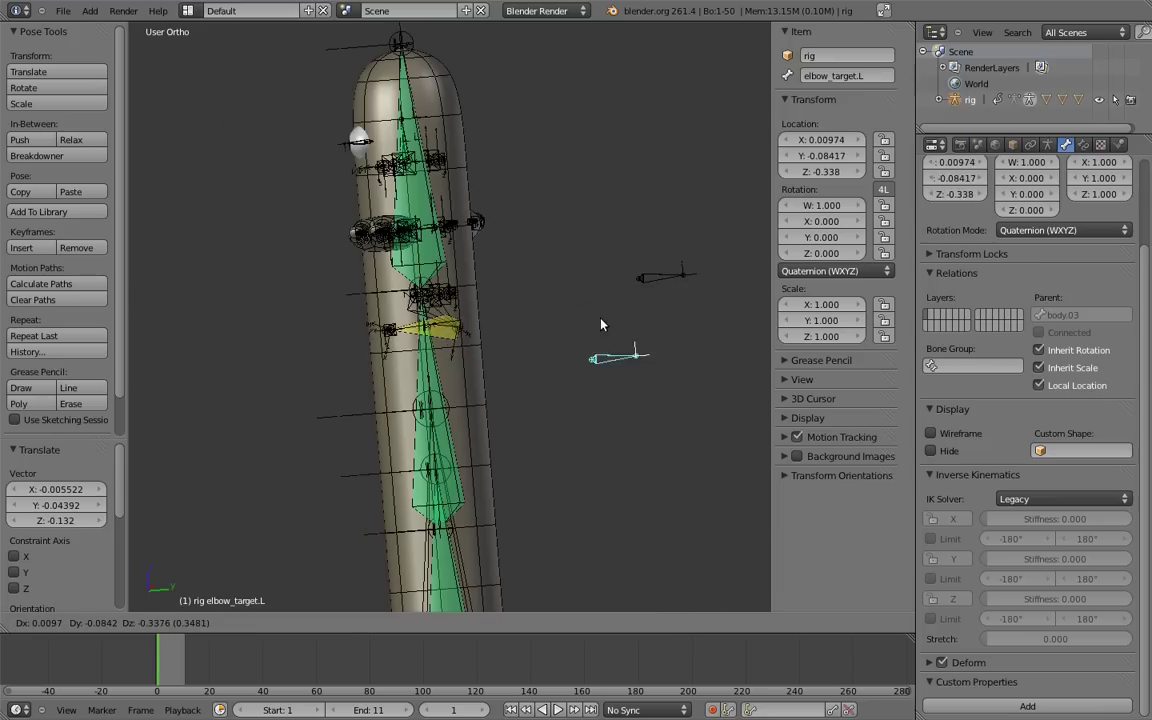
pyautogui.click(577, 376)
# - Clear the location of all pose bones and deselect everything
pyautogui.moveTo(577, 376); pyautogui.dragTo(610, 364, button='middle')
pyautogui.press('KP_1')
pyautogui.scroll(-2, 617, 318)
pyautogui.press('a')
pyautogui.hotkey('alt', 'g')
pyautogui.press('a')
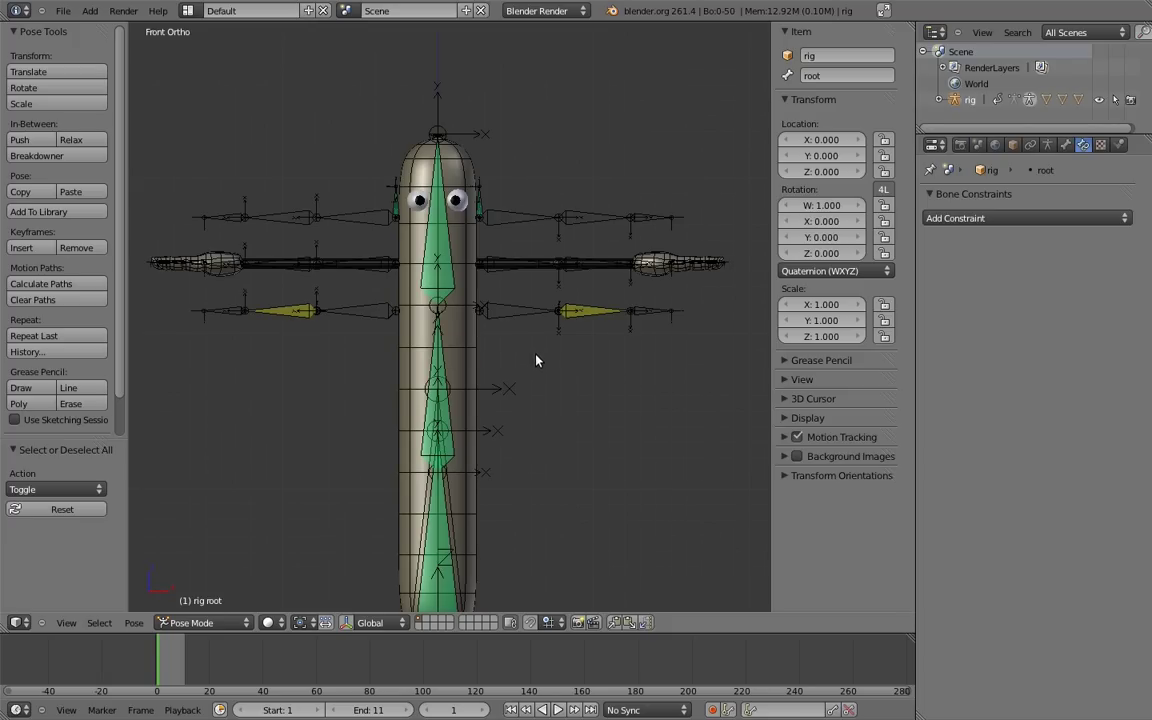
# - Add Copy Rotation constraints to upper_arm.L and forearm.L, targeting upper_arm.fk.L and forearm.fk.L respectively
pyautogui.rightClick(510, 222)
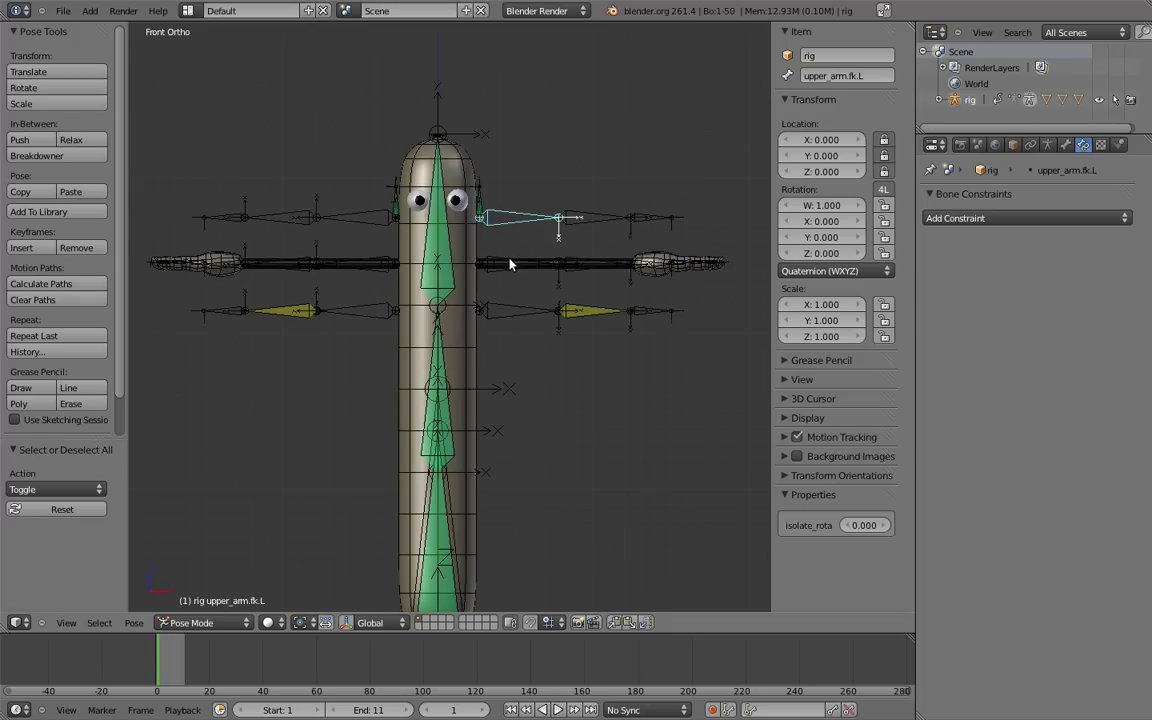
pyautogui.keyDown('shift'); pyautogui.rightClick(512, 262); pyautogui.keyUp('shift')
pyautogui.hotkey('ctrl', 'shift', 'c')
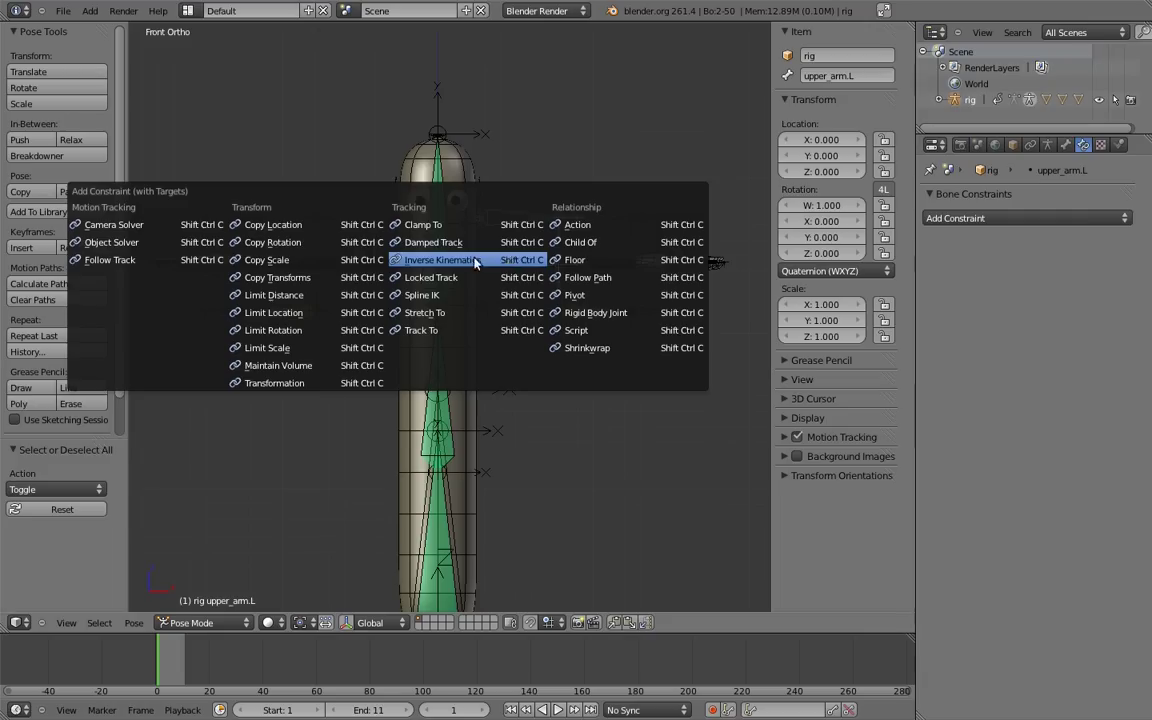
pyautogui.click(275, 242)
pyautogui.rightClick(595, 220)
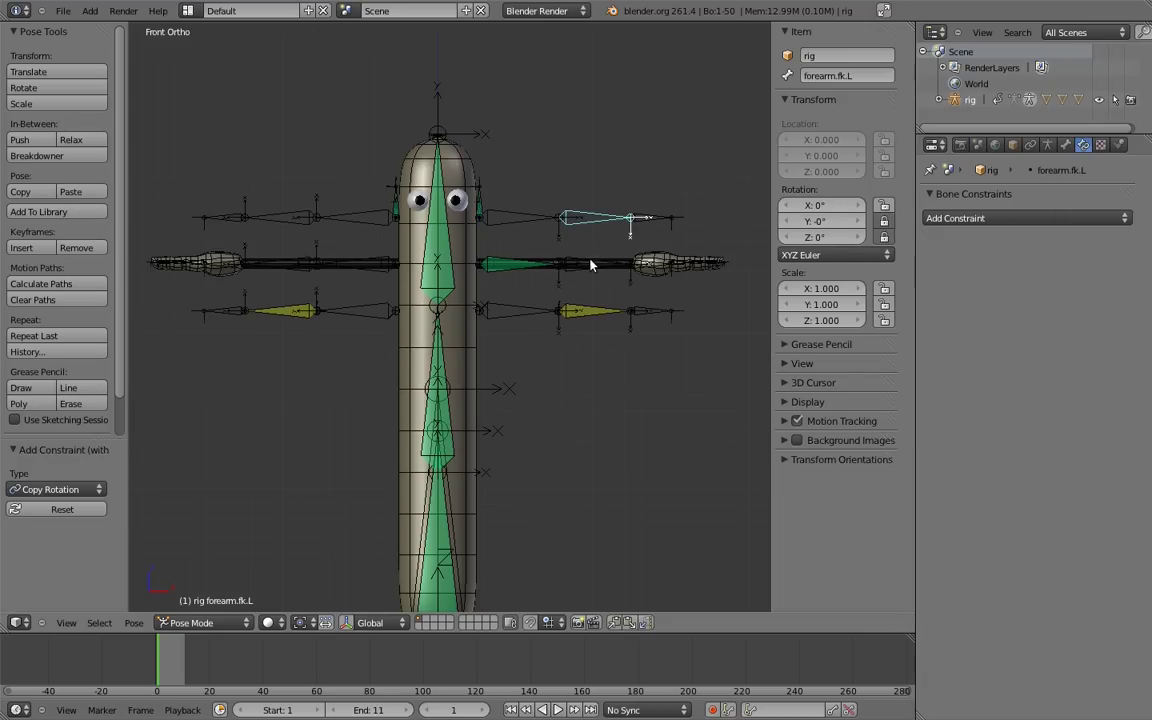
pyautogui.keyDown('shift'); pyautogui.rightClick(589, 262); pyautogui.keyUp('shift')
pyautogui.hotkey('ctrl', 'shift', 'c')
pyautogui.click(580, 262)
# - Add a Copy Rotation constraint to hand.L targeting hand.fk.L
pyautogui.keyDown('shift'); pyautogui.moveTo(618, 243); pyautogui.dragTo(544, 350, button='middle'); pyautogui.keyUp('shift')
pyautogui.rightClick(578, 248)
pyautogui.keyDown('shift'); pyautogui.rightClick(573, 333); pyautogui.keyUp('shift')
pyautogui.hotkey('ctrl', 'shift', 'c')
pyautogui.click(566, 338)
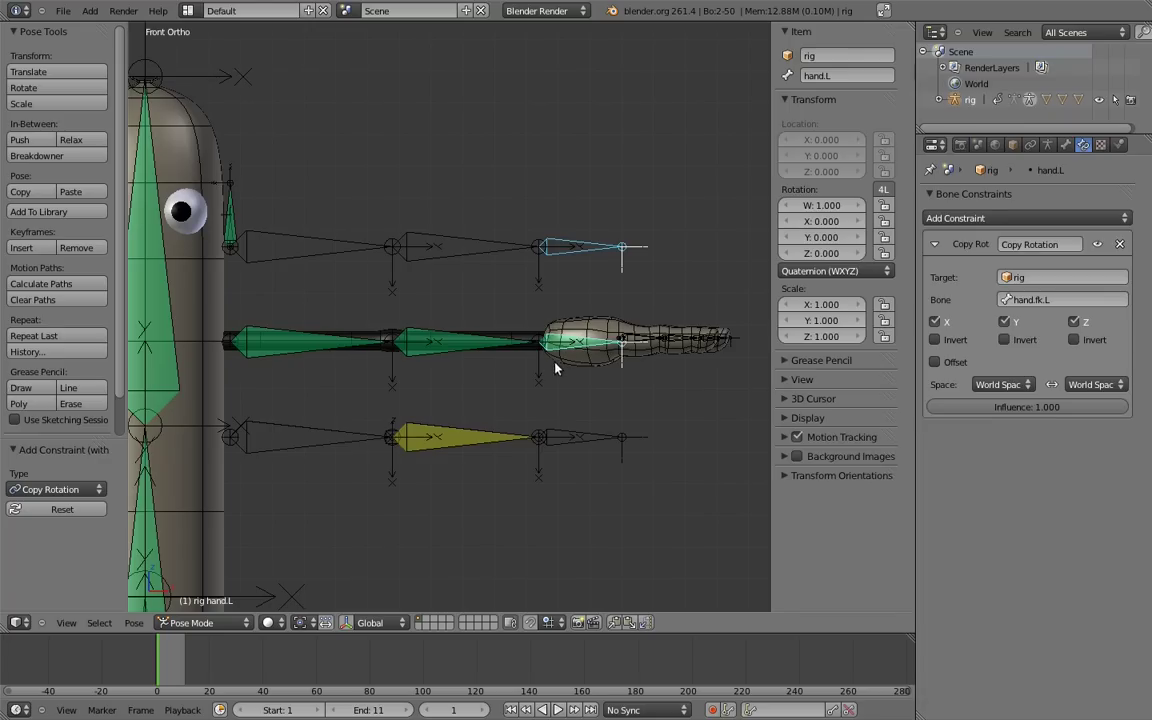
# - Add second Copy Rotation constraints to upper_arm.L and forearm.L, targeting MCH-upper_arm.ik.L and MCH-forearm.ik.L respectively
pyautogui.rightClick(312, 421)
pyautogui.keyDown('shift'); pyautogui.rightClick(300, 338); pyautogui.keyUp('shift')
pyautogui.hotkey('ctrl', 'shift', 'c')
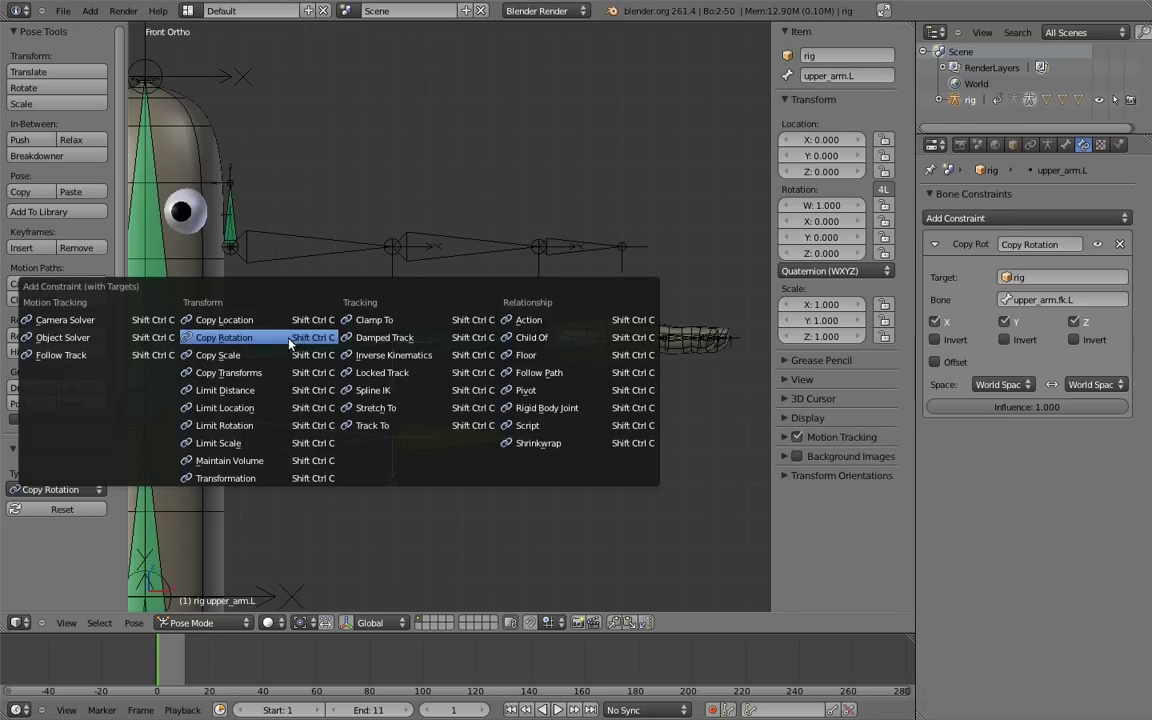
pyautogui.click(295, 340)
pyautogui.rightClick(463, 440)
pyautogui.keyDown('shift'); pyautogui.rightClick(453, 340); pyautogui.keyUp('shift')
pyautogui.hotkey('ctrl', 'shift', 'c')
pyautogui.click(454, 345)
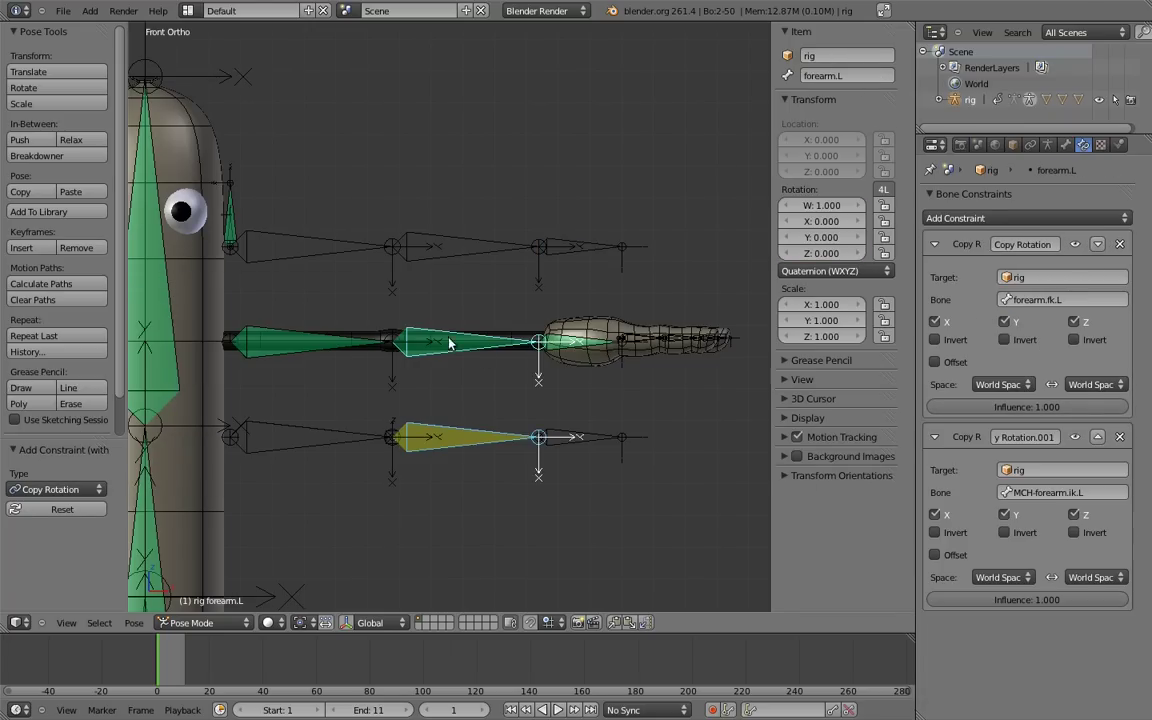
# - Add a second Copy Rotation constraint to hand.L targeting hand.ik.L
pyautogui.rightClick(583, 442)
pyautogui.keyDown('shift'); pyautogui.rightClick(562, 345); pyautogui.keyUp('shift')
pyautogui.hotkey('ctrl', 'shift', 'c')
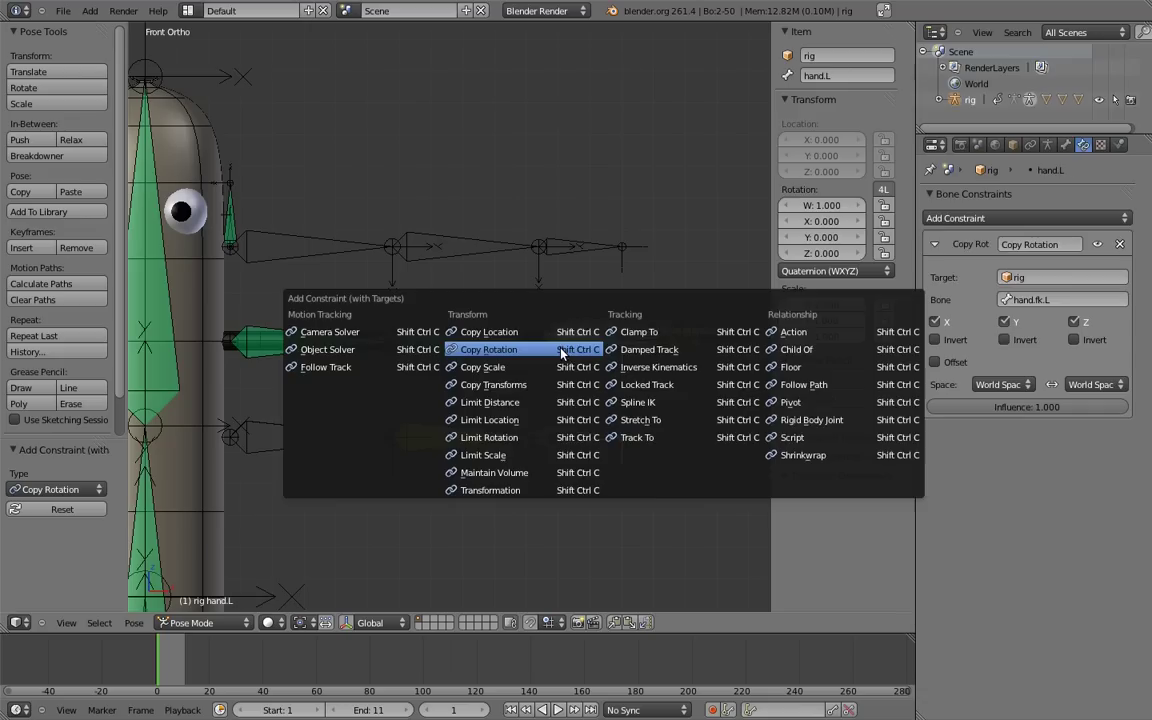
pyautogui.click(488, 349)
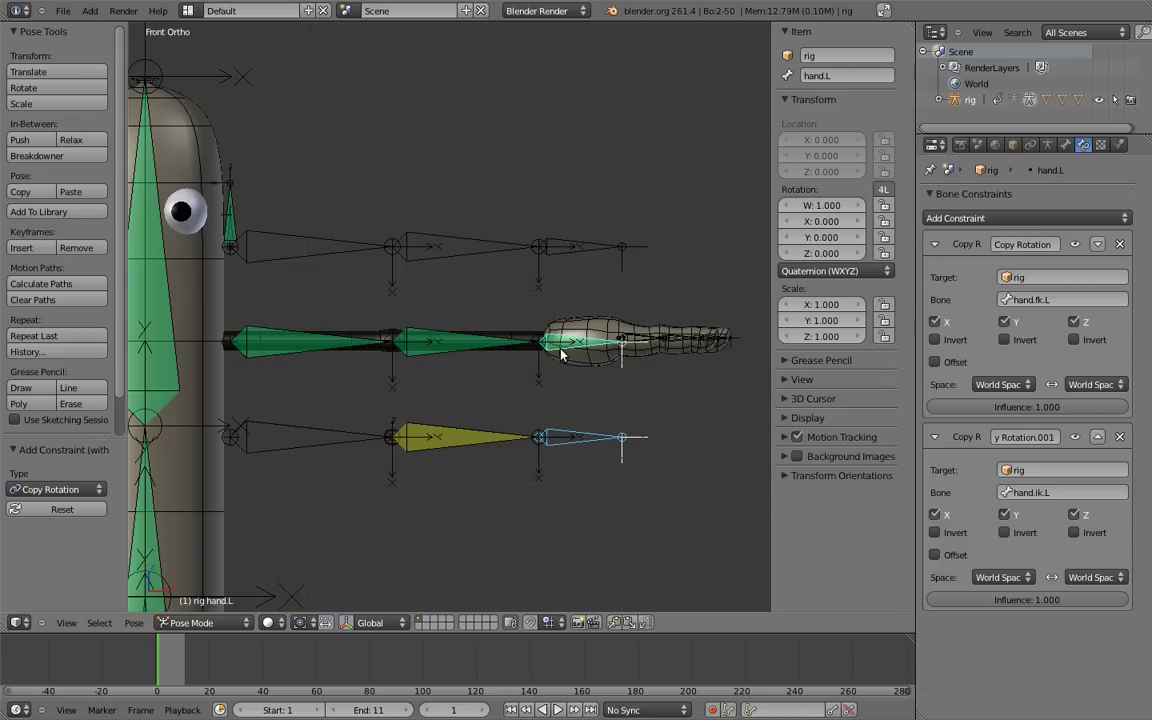
# - Rename hand.L's two Copy Rotation constraints to FK and IK
pyautogui.click(1018, 246)
pyautogui.write('F')
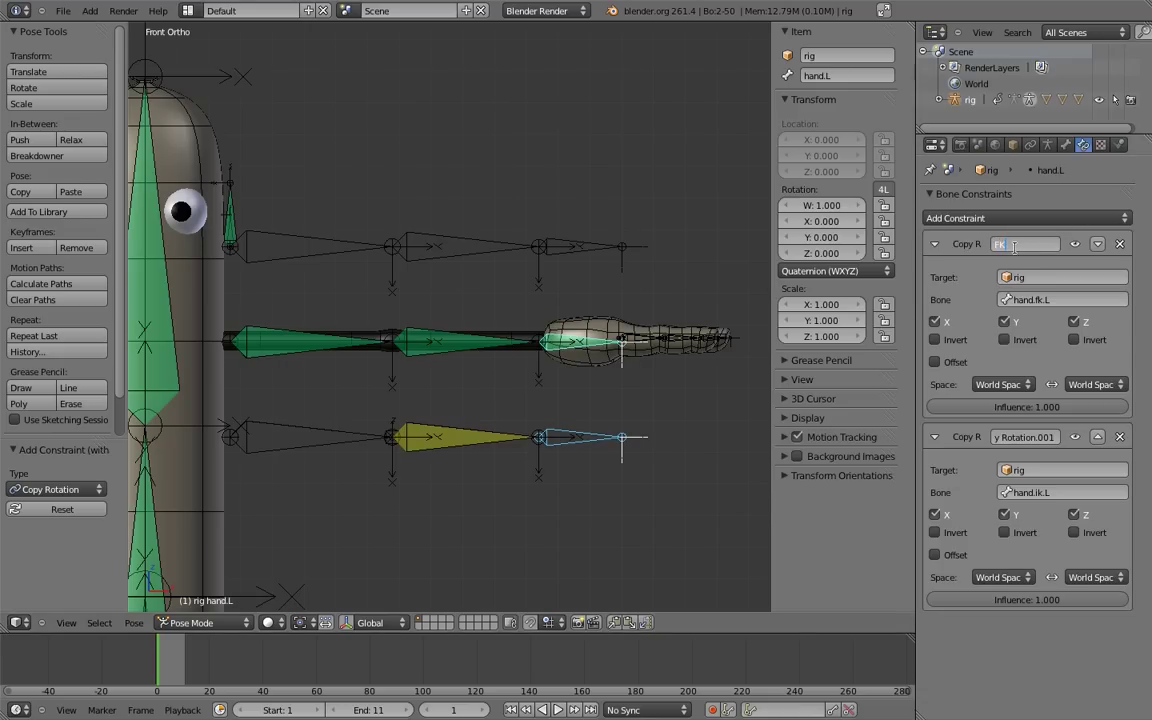
pyautogui.write('FK')
pyautogui.click(1033, 437)
pyautogui.write('IK')
pyautogui.press('Return')
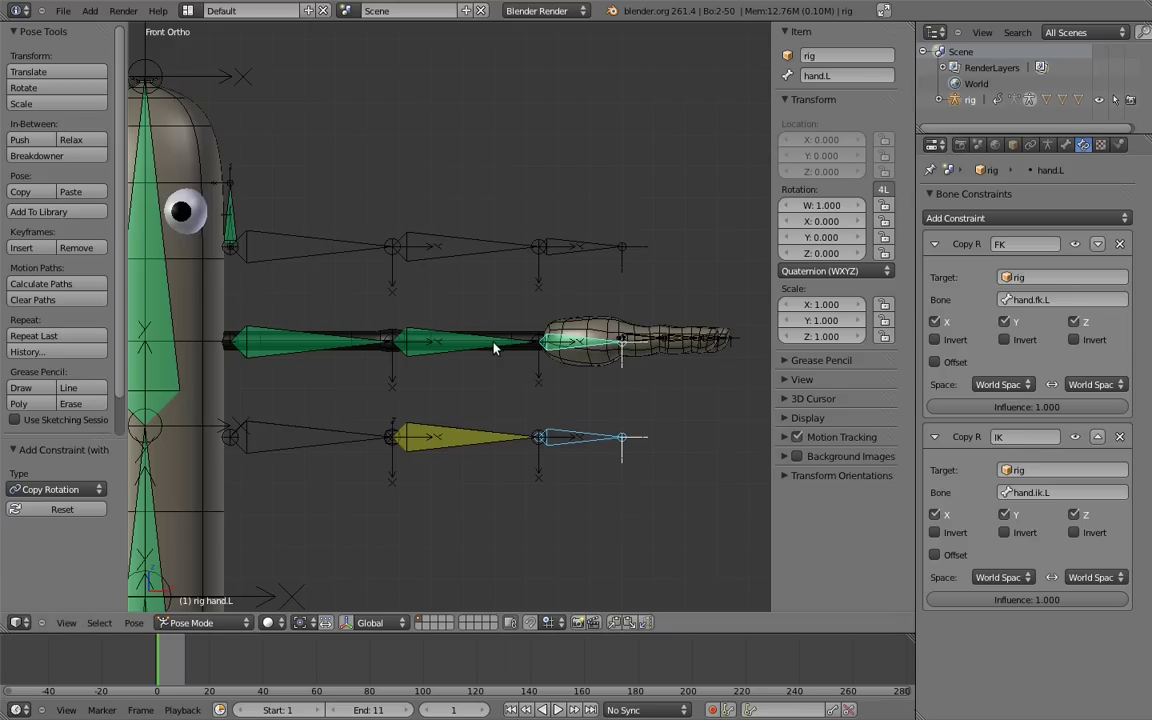
# - Rename forearm.L's two Copy Rotation constraints to FK and IK
pyautogui.rightClick(501, 347)
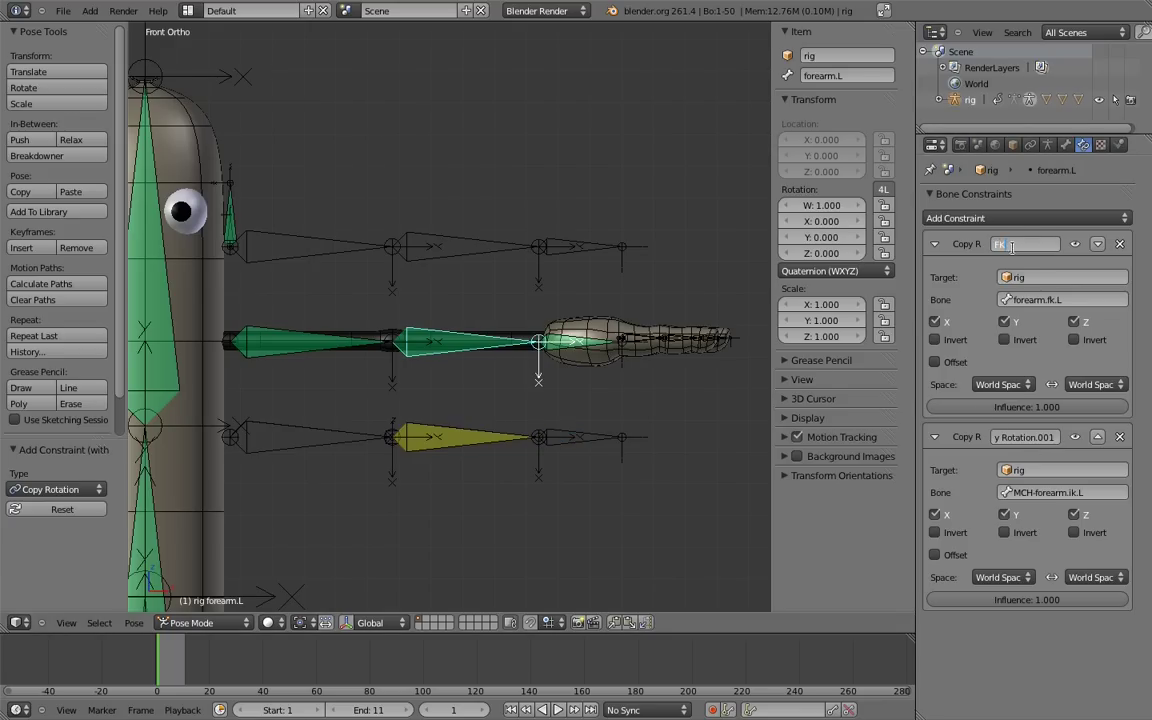
pyautogui.click(1026, 436)
pyautogui.press('BackSpace')
pyautogui.press('Return')
# - Rename upper_arm.L's two Copy Rotation constraints to FK and IK
pyautogui.rightClick(350, 344)
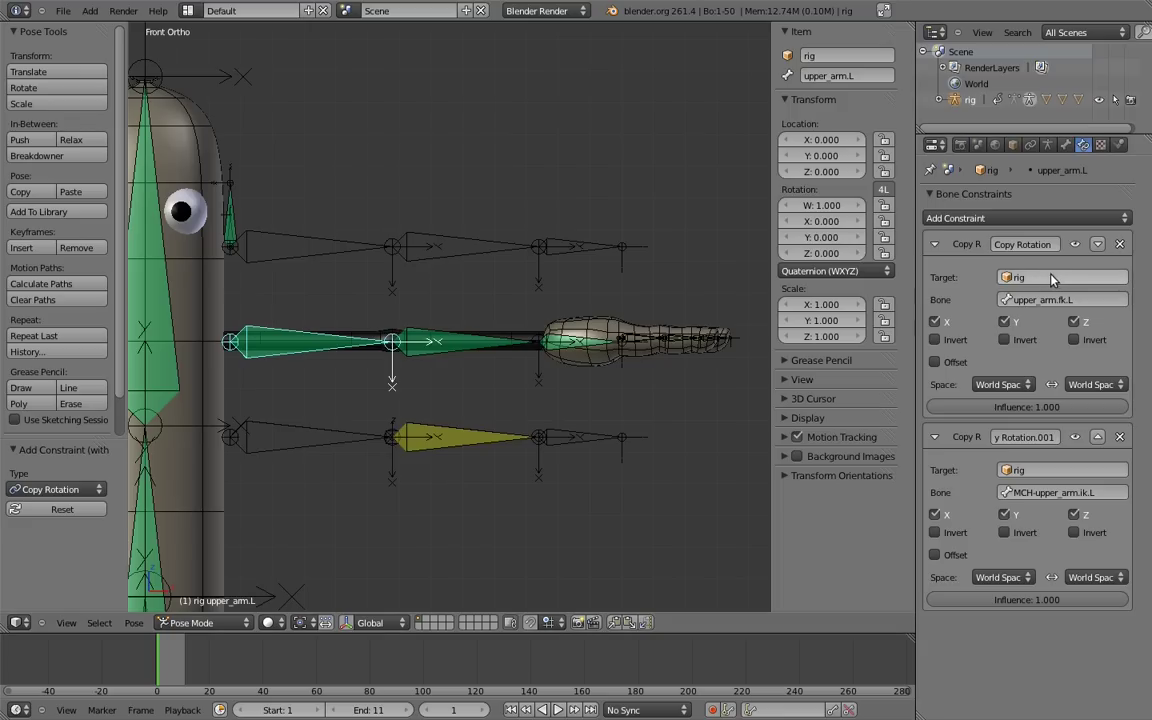
pyautogui.click(1035, 244)
pyautogui.press('Return')
pyautogui.write('IK')
pyautogui.press('Return')
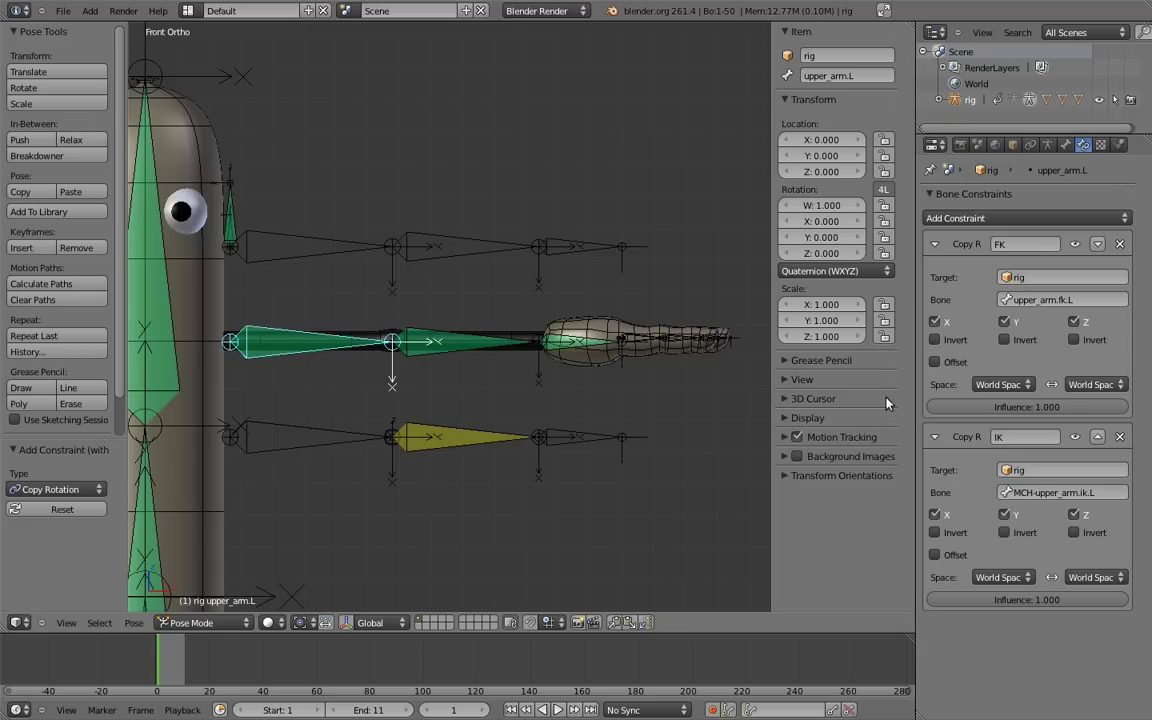
# - Add a custom property named fk_ik to hand.ik.L, keeping value 1.0, minimum 0 and maximum 1
pyautogui.rightClick(580, 440)
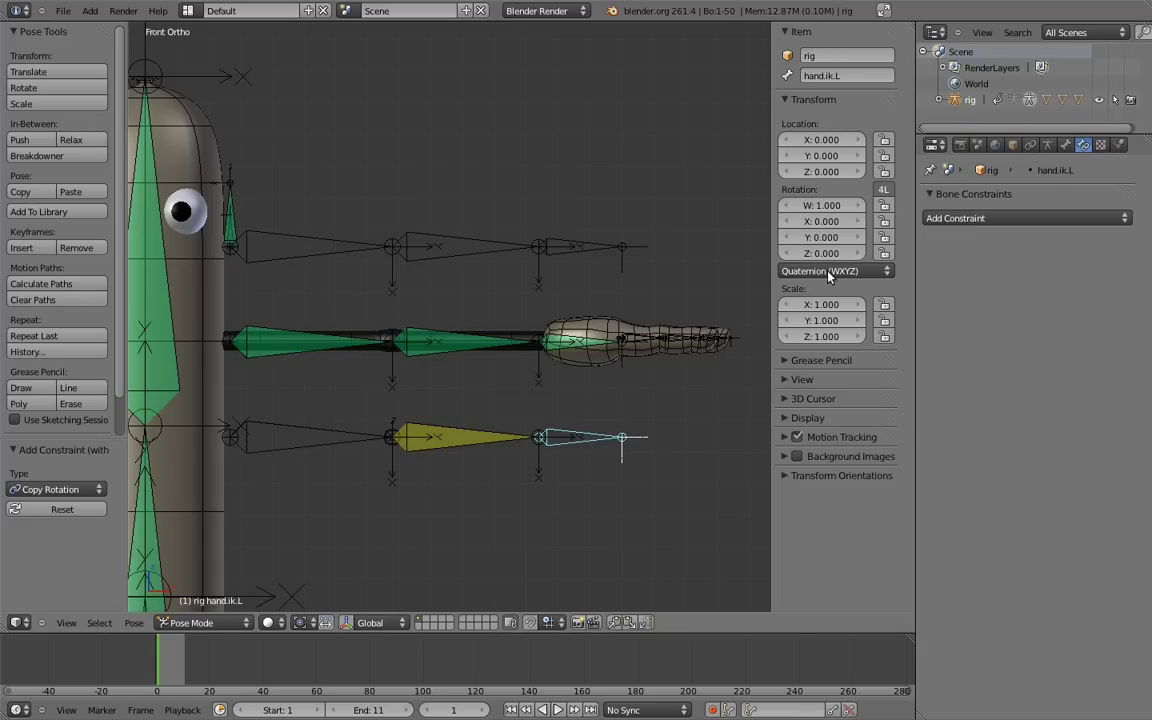
pyautogui.click(1065, 145)
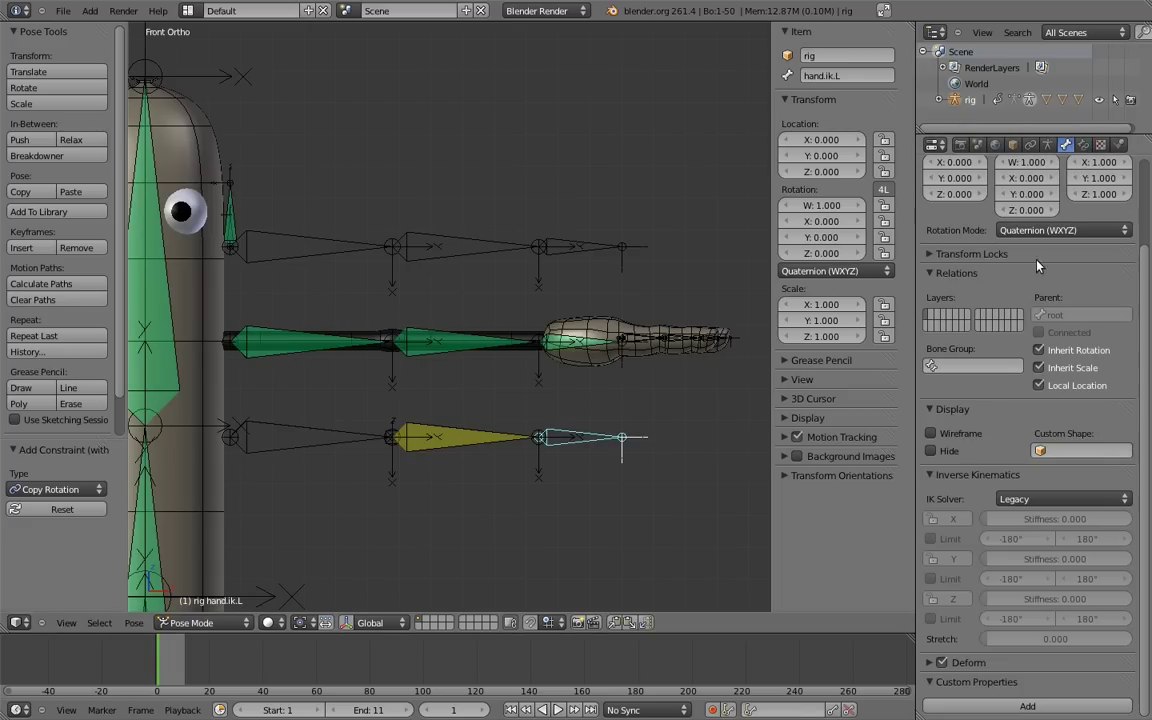
pyautogui.click(1050, 705)
pyautogui.click(1096, 704)
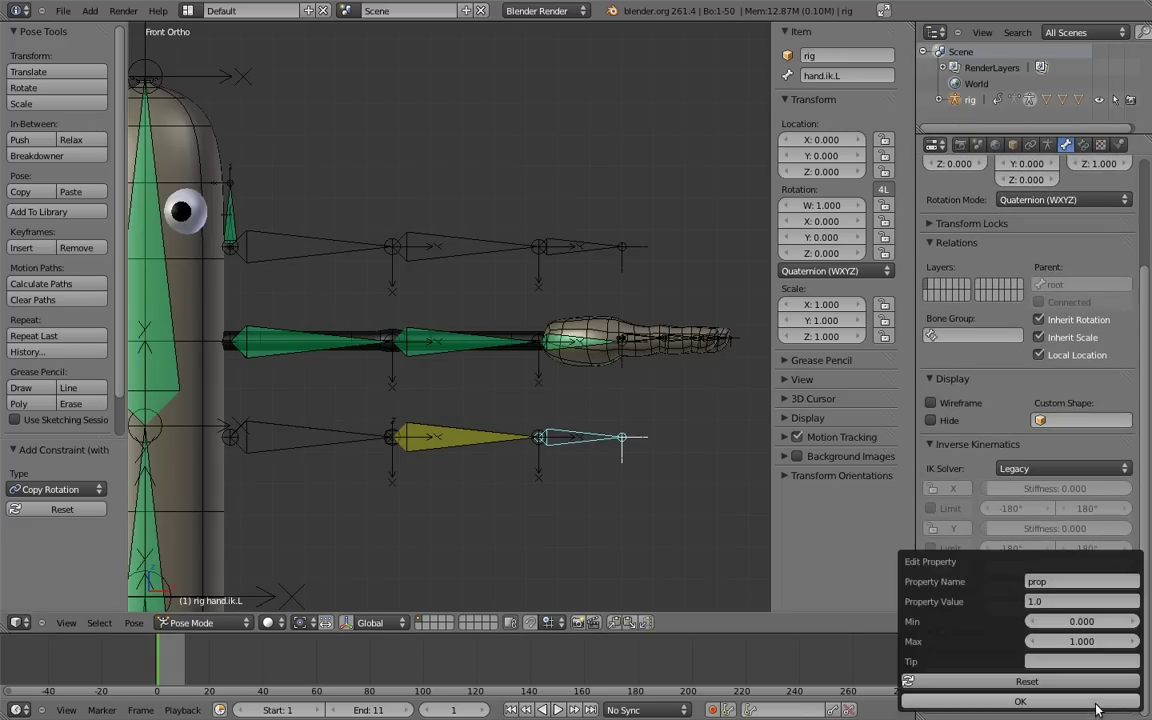
pyautogui.click(1075, 582)
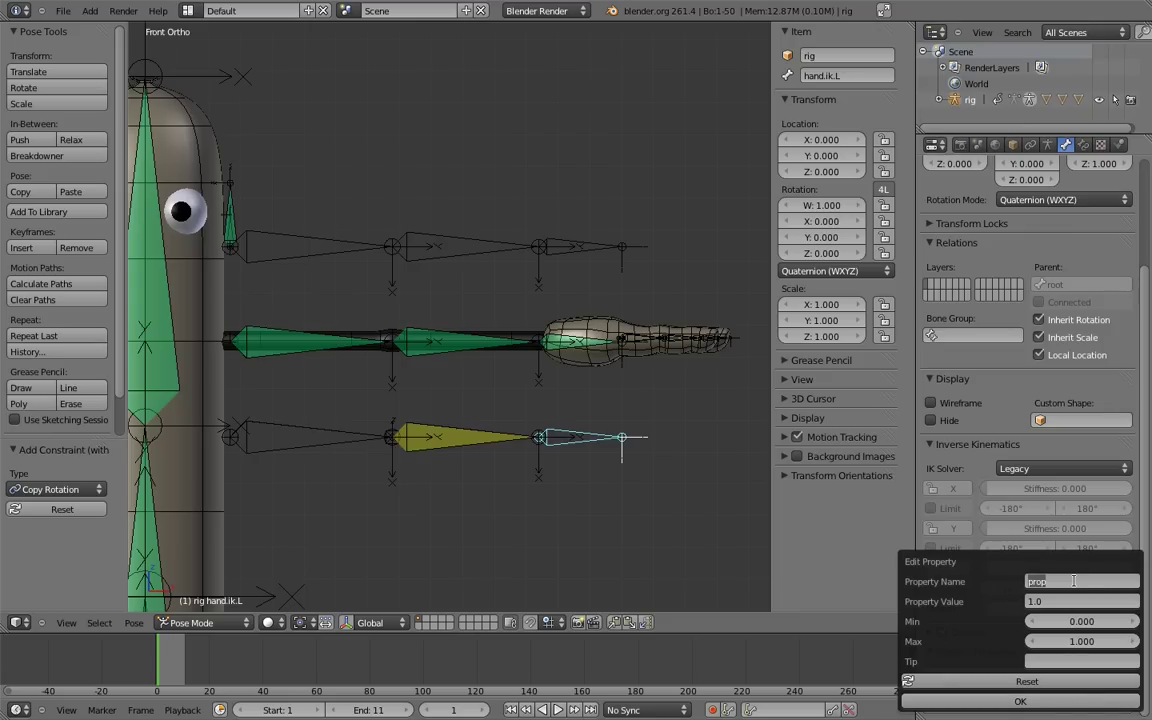
pyautogui.press('BackSpace')
pyautogui.press('Return')
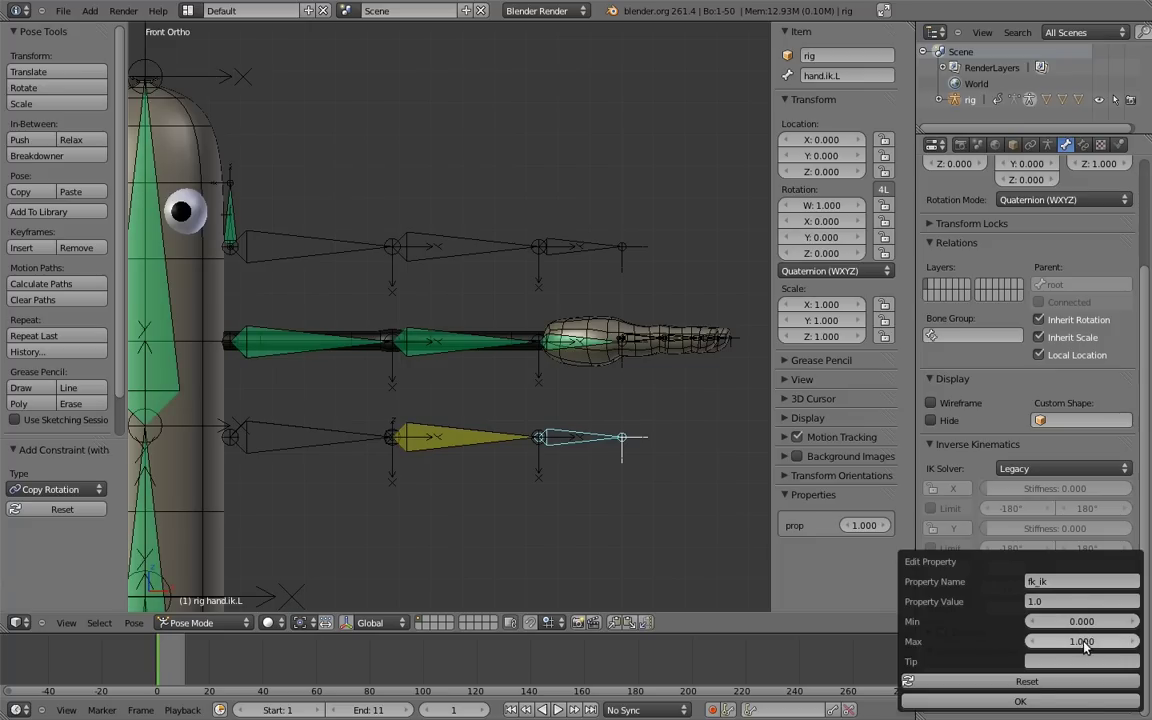
pyautogui.click(1020, 700)
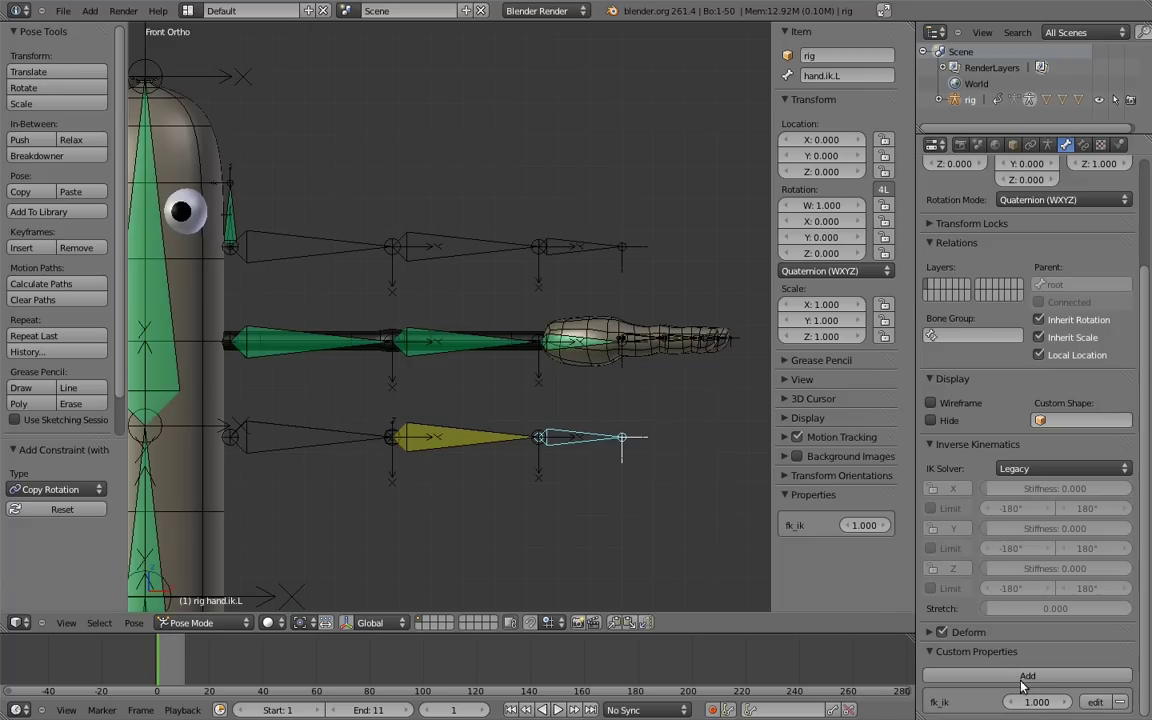
# - Move hand.ik.L about 0.36 toward the body to bend the IK arm
pyautogui.keyDown('shift'); pyautogui.moveTo(622, 473); pyautogui.dragTo(607, 455, button='middle'); pyautogui.keyUp('shift')
pyautogui.press('g')
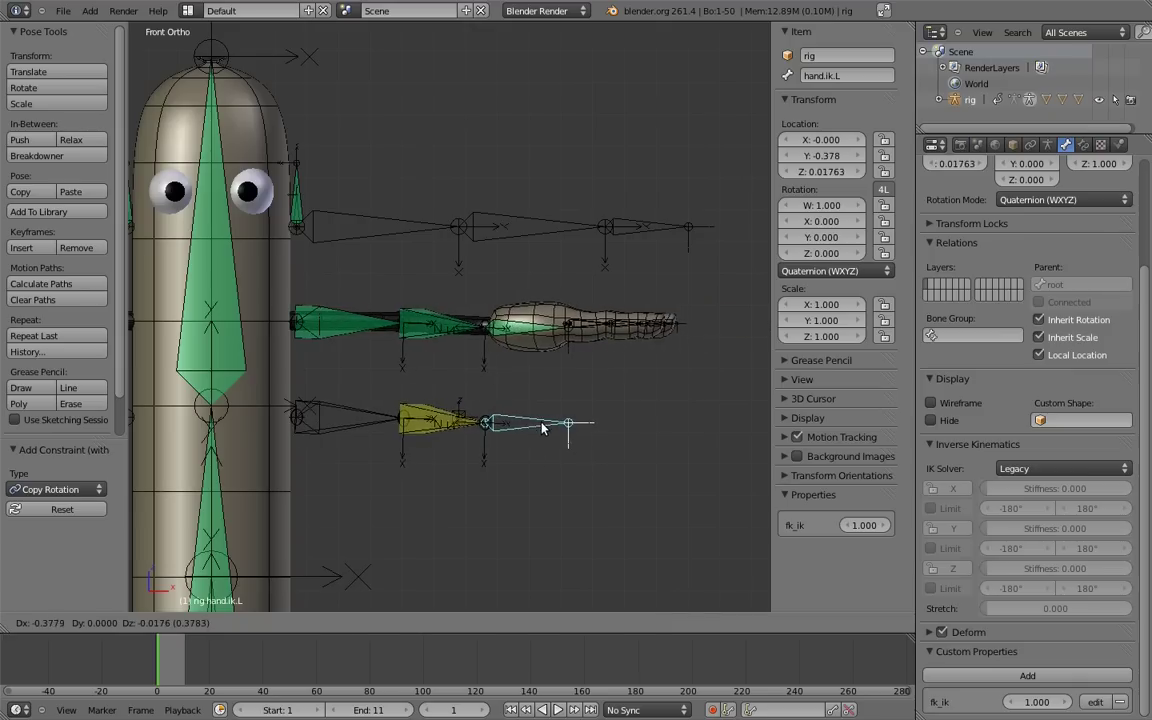
pyautogui.click(541, 428)
pyautogui.moveTo(541, 428); pyautogui.dragTo(505, 498, button='middle')
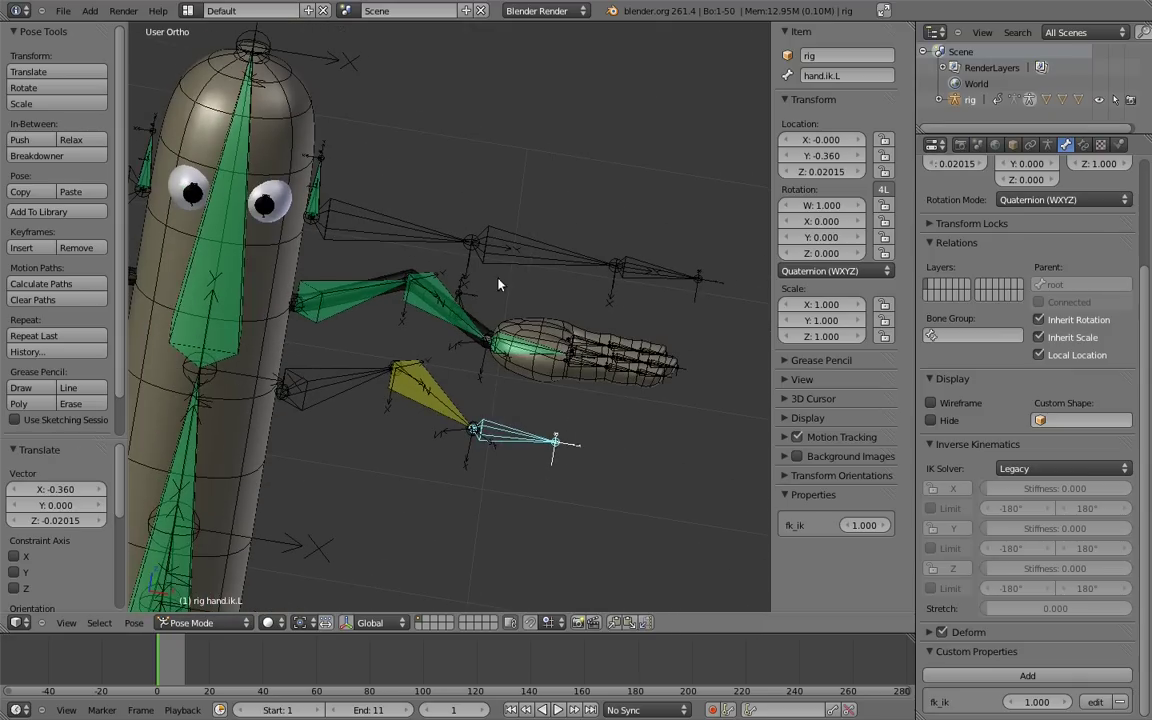
# - Move the left elbow's pole target by about 0.03, -0.11, -0.34 to re-aim the IK elbow
pyautogui.moveTo(491, 285); pyautogui.dragTo(456, 292, button='middle')
pyautogui.rightClick(557, 291)
pyautogui.moveTo(557, 291); pyautogui.dragTo(450, 335, button='middle')
pyautogui.press('g')
pyautogui.click(657, 517)
pyautogui.moveTo(515, 464); pyautogui.dragTo(545, 418, button='middle')
# - Copy the data path of hand.ik.L's fk_ik property
pyautogui.rightClick(548, 415)
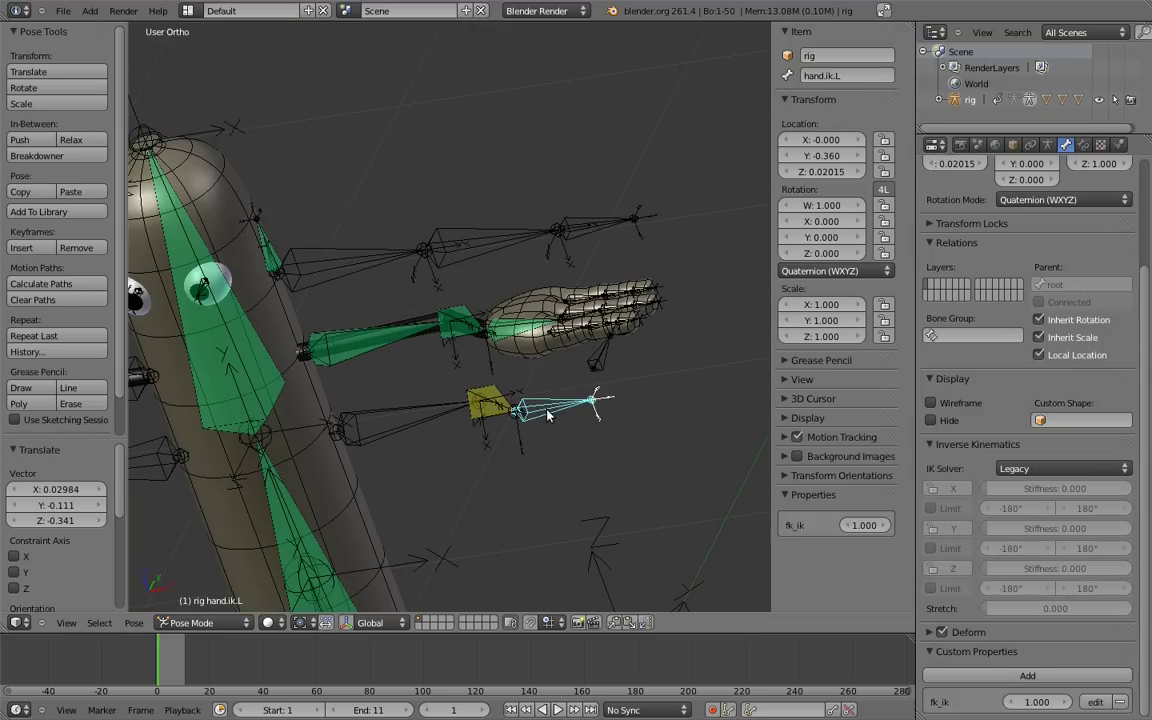
pyautogui.rightClick(865, 524)
pyautogui.click(825, 620)
# - Add a driver to the influence of upper_arm.L's IK Copy Rotation constraint
pyautogui.rightClick(380, 339)
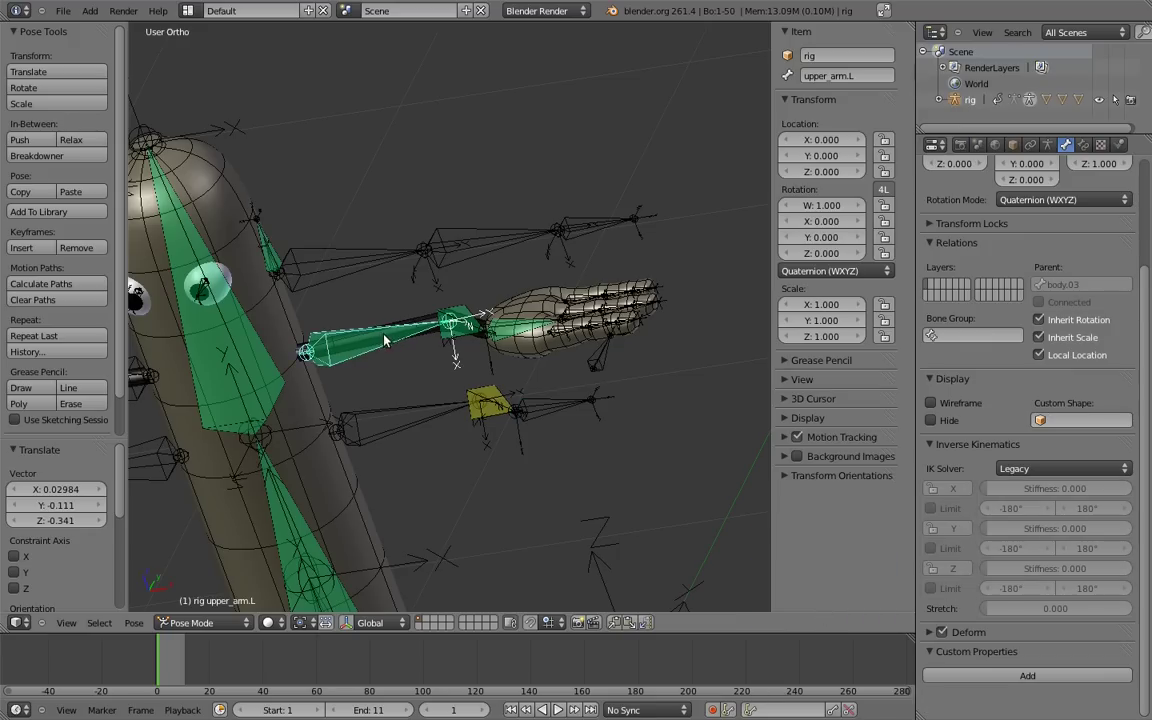
pyautogui.click(1083, 145)
pyautogui.rightClick(1010, 602)
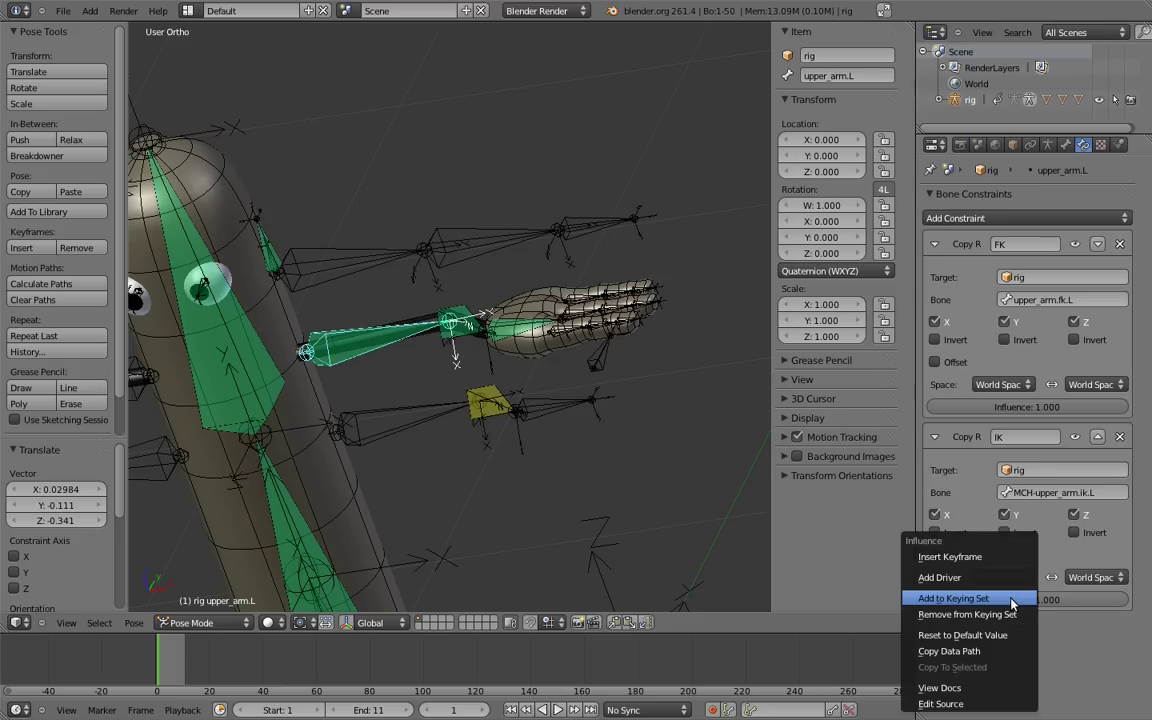
pyautogui.click(1012, 580)
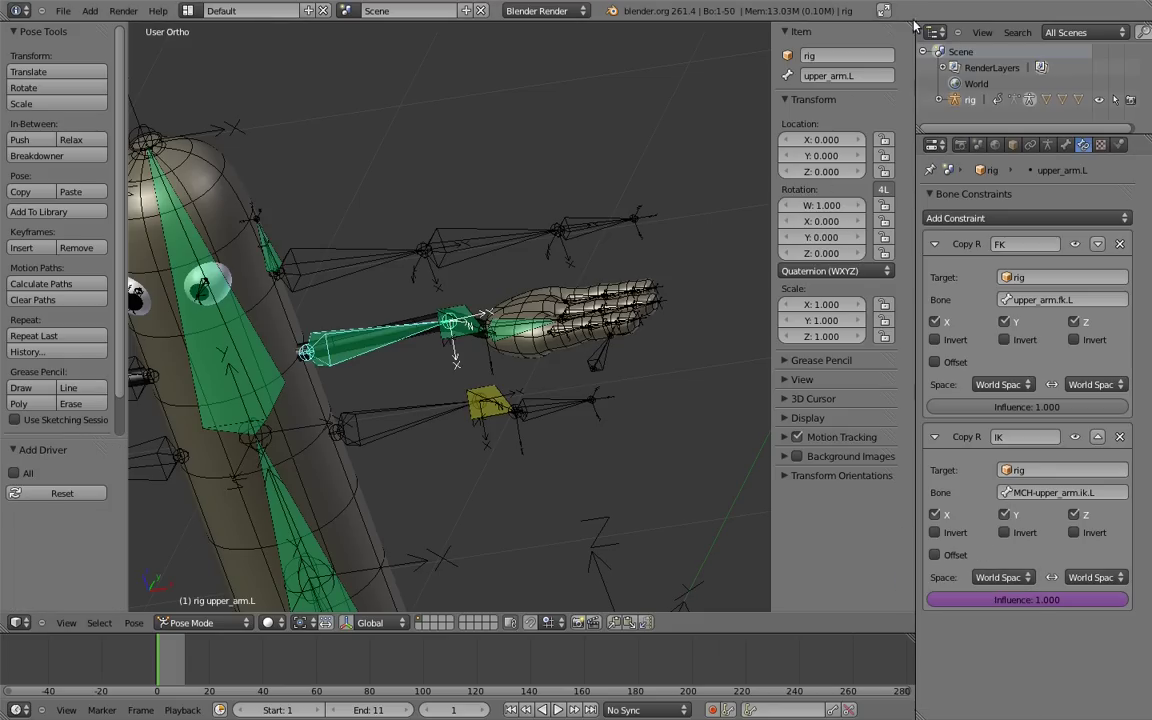
# - Split the 3D view, turn the new area into a Graph Editor in Drivers mode, and select upper_arm.L's IK influence driver
pyautogui.moveTo(913, 23); pyautogui.dragTo(481, 30)
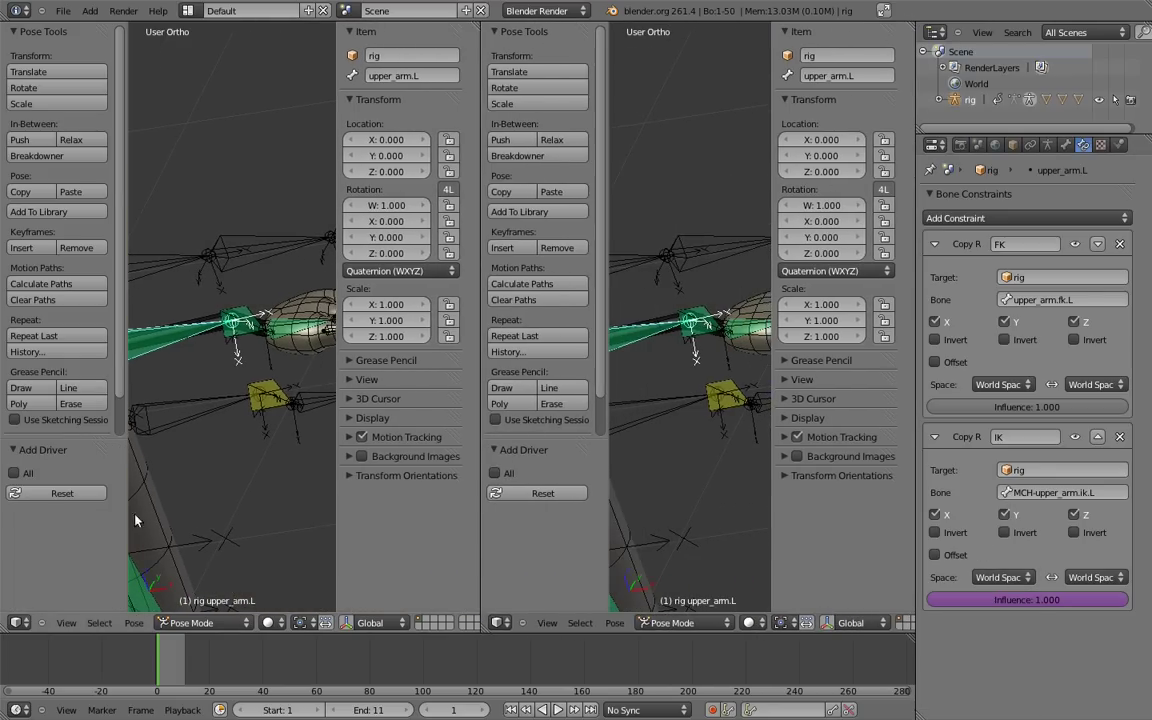
pyautogui.click(20, 625)
pyautogui.click(40, 527)
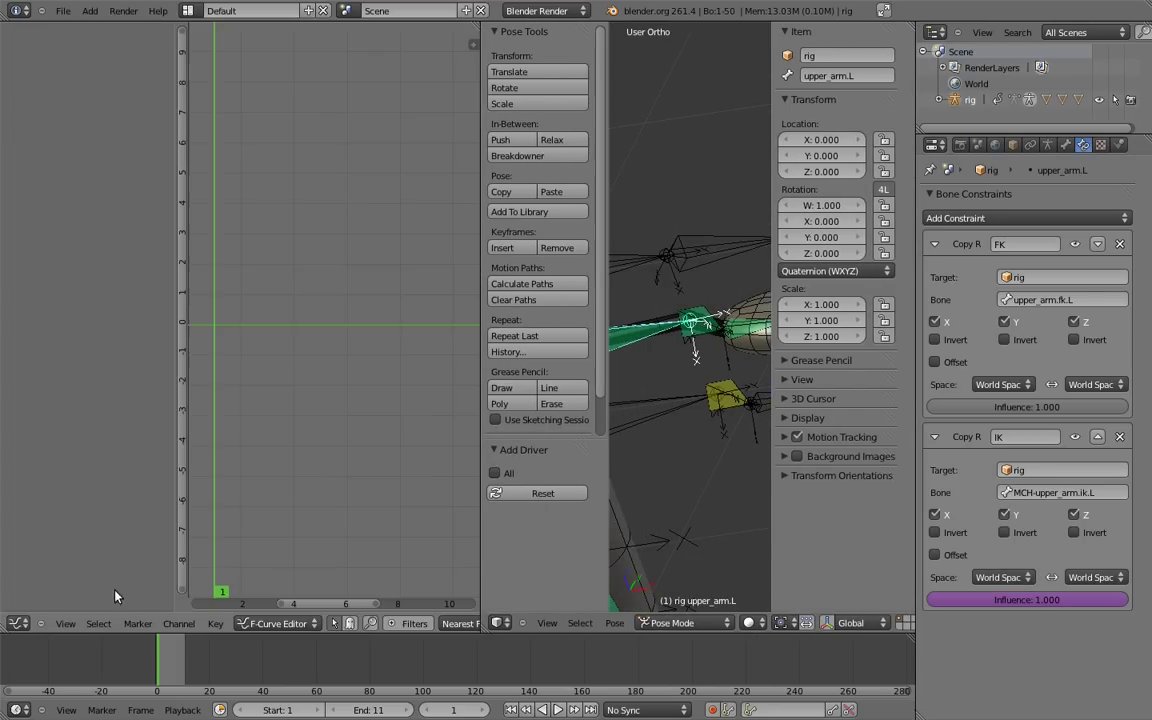
pyautogui.click(285, 623)
pyautogui.click(283, 593)
pyautogui.click(98, 62)
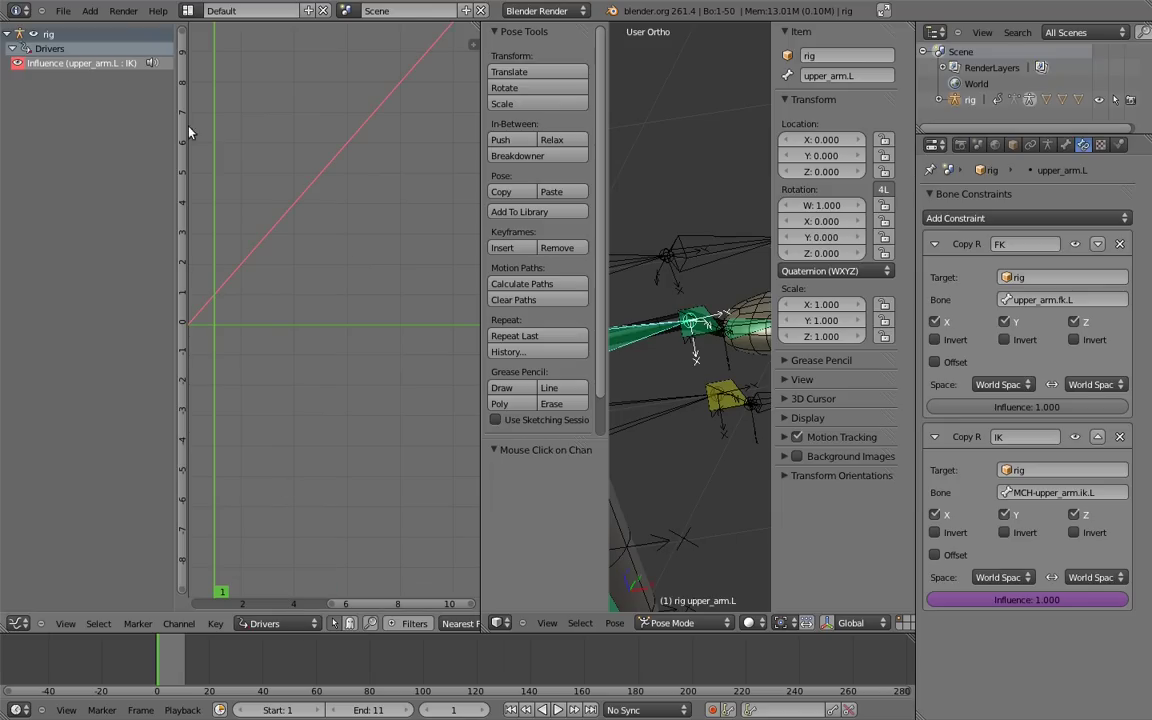
# - Show the driver's settings and set its type to Sum Values
pyautogui.press('n')
pyautogui.click(340, 50)
pyautogui.click(340, 70)
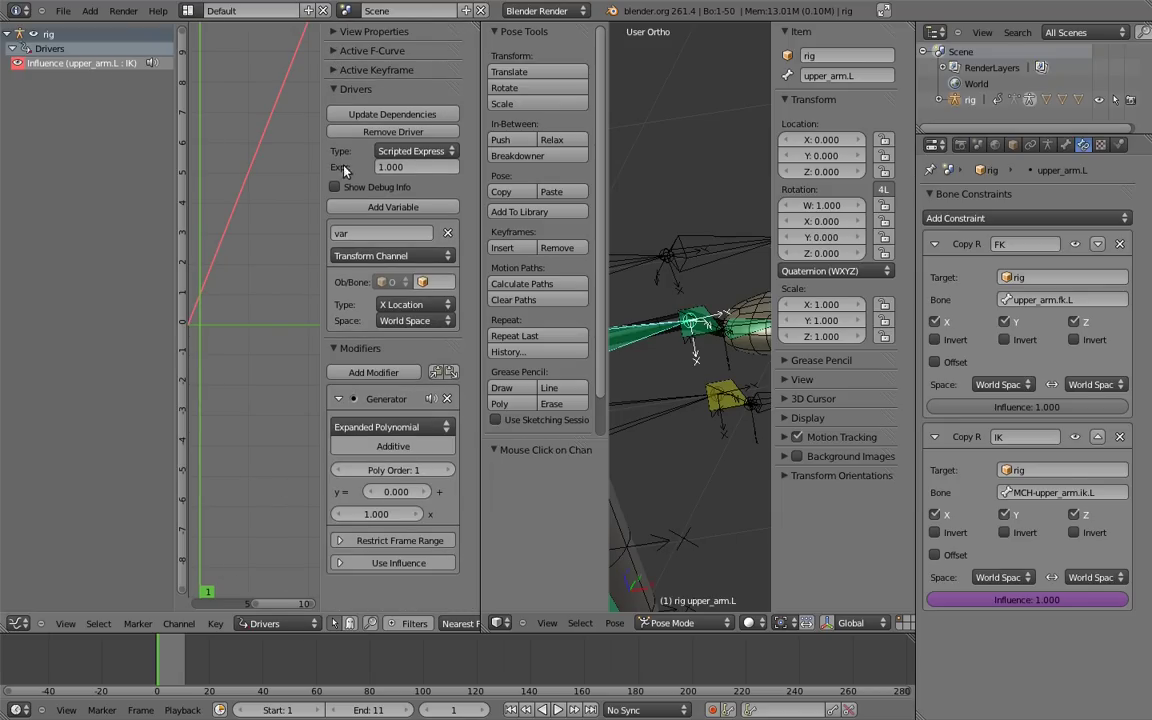
pyautogui.click(333, 352)
pyautogui.click(400, 152)
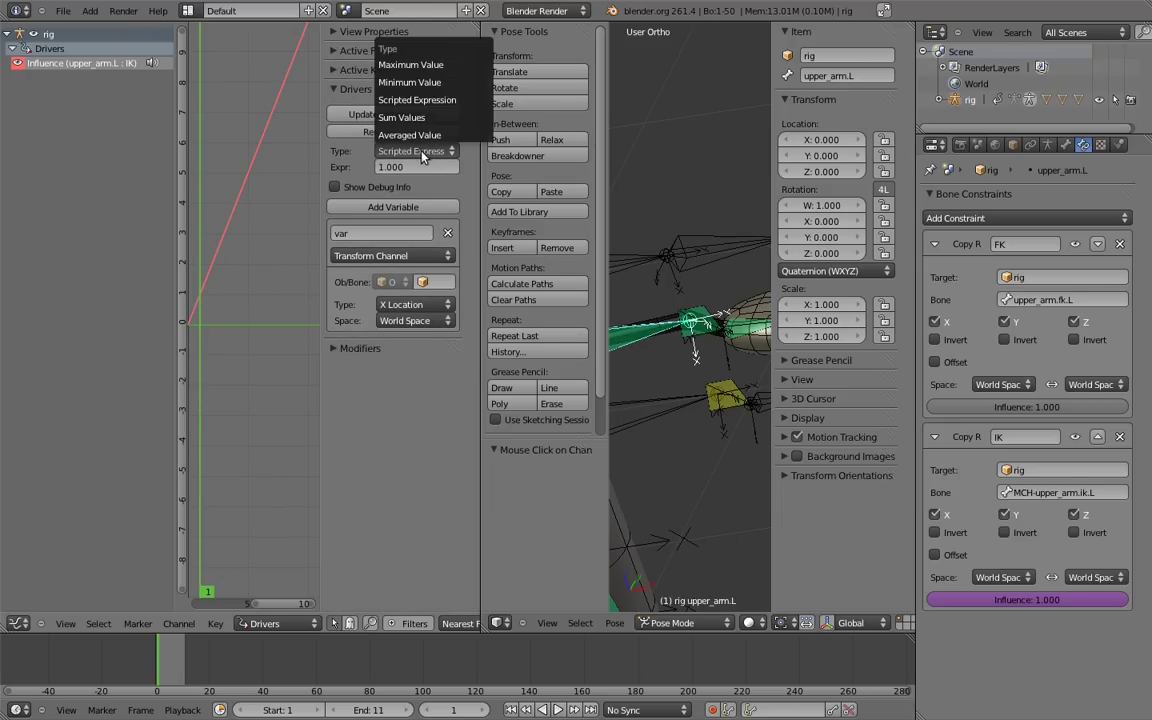
pyautogui.click(419, 120)
# - Make the driver variable a Single Property of rig using the copied fk_ik data path, and update its dependencies
pyautogui.click(410, 256)
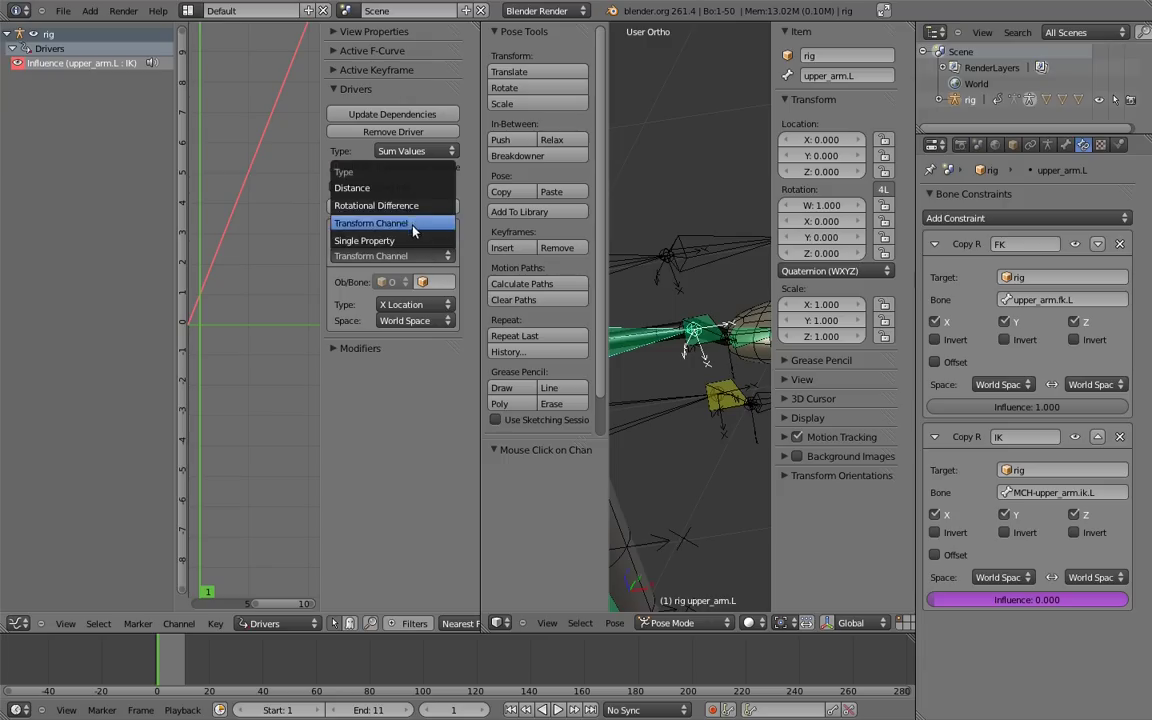
pyautogui.click(380, 241)
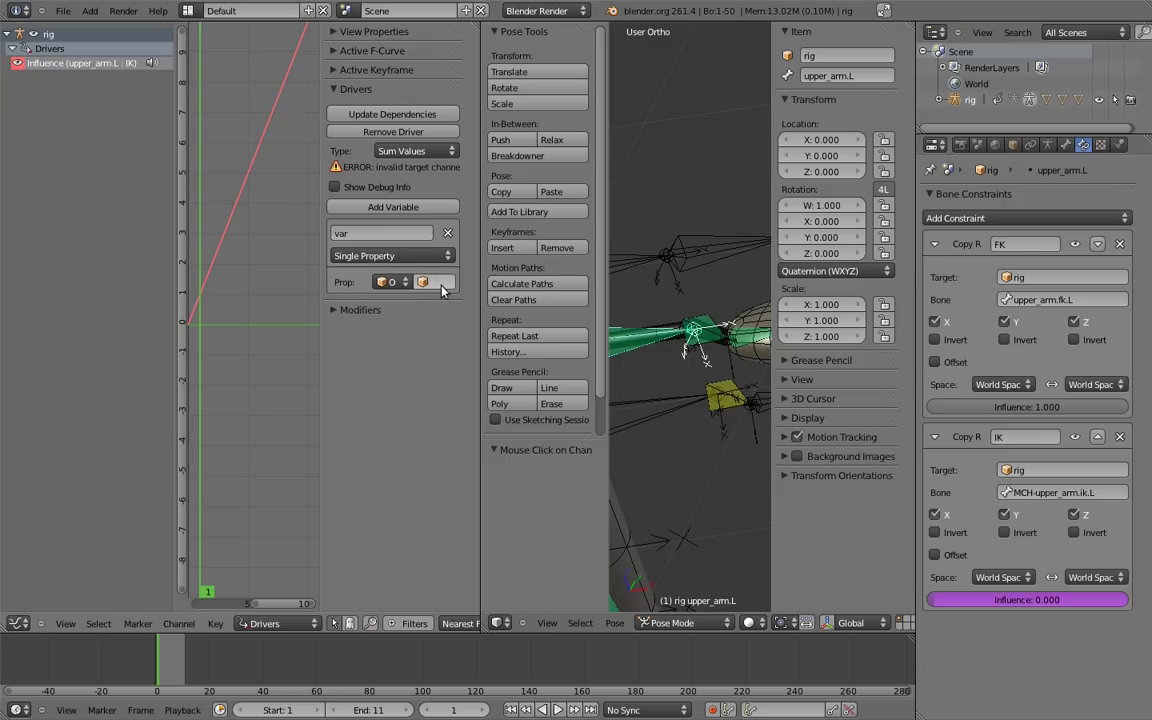
pyautogui.click(422, 282)
pyautogui.click(422, 353)
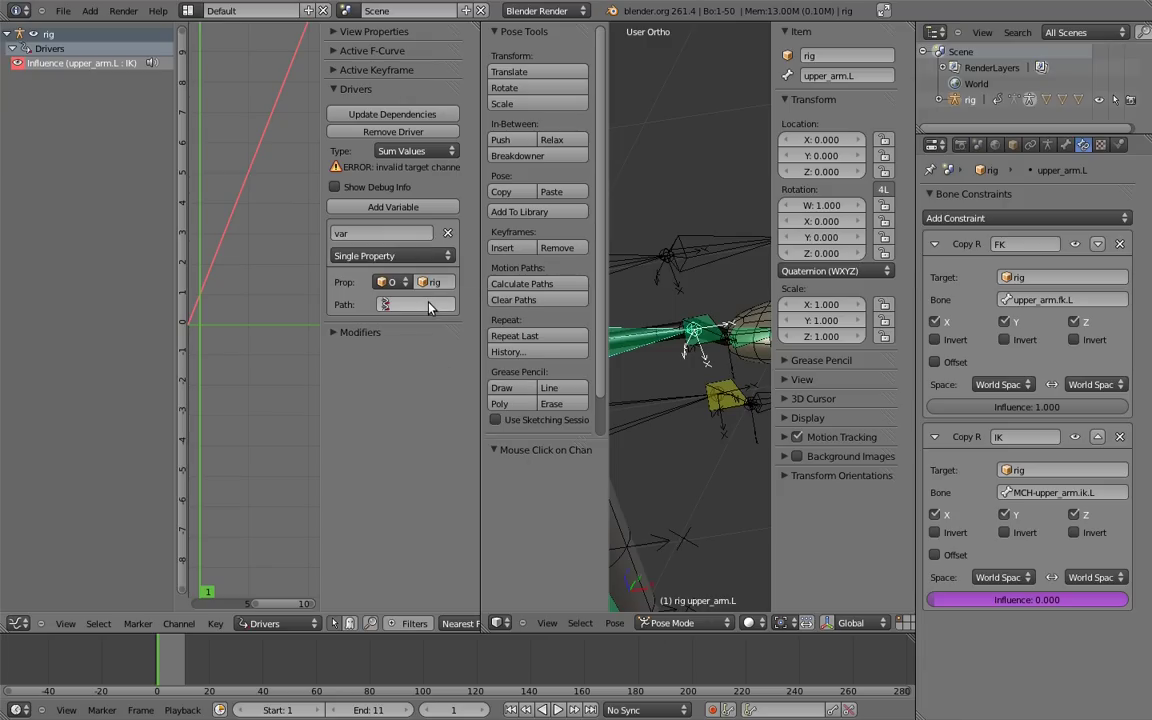
pyautogui.hotkey('ctrl', 'v')
pyautogui.click(393, 114)
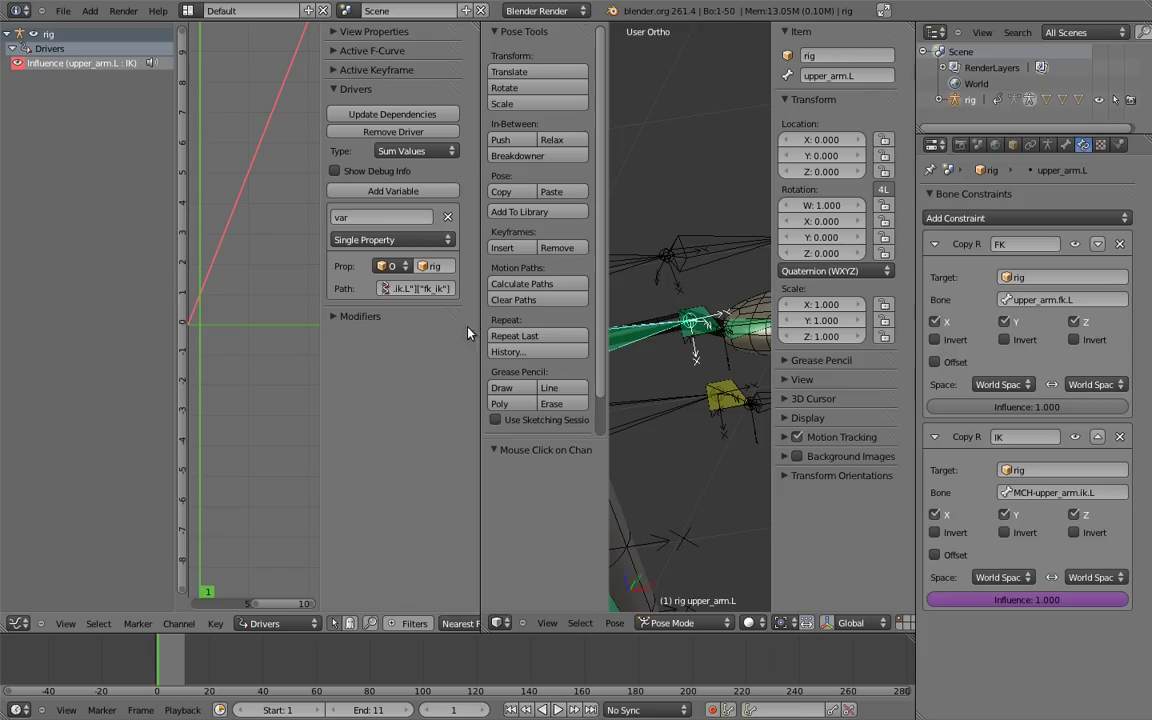
# - Narrow the driver editor and set hand.ik.L's fk_ik property to 0 to test upper_arm.L's driver
pyautogui.moveTo(481, 288); pyautogui.dragTo(305, 288)
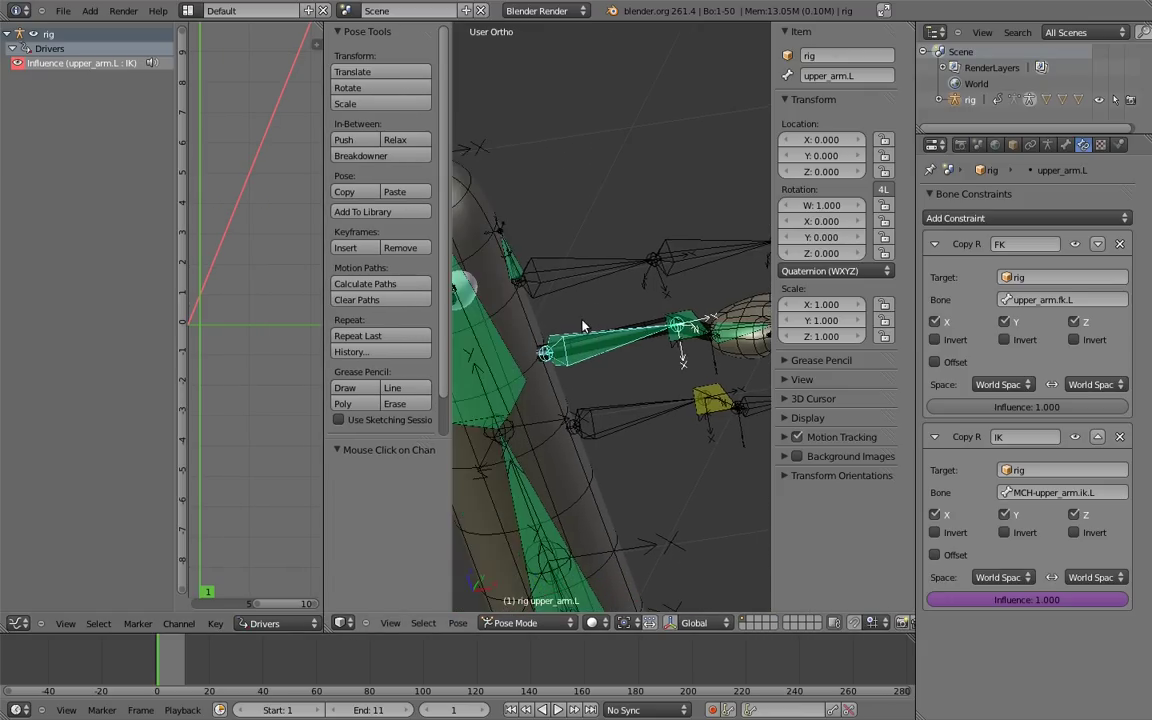
pyautogui.press('KP_1')
pyautogui.keyDown('shift'); pyautogui.moveTo(597, 355); pyautogui.dragTo(620, 320, button='middle'); pyautogui.keyUp('shift')
pyautogui.scroll(-2, 630, 293)
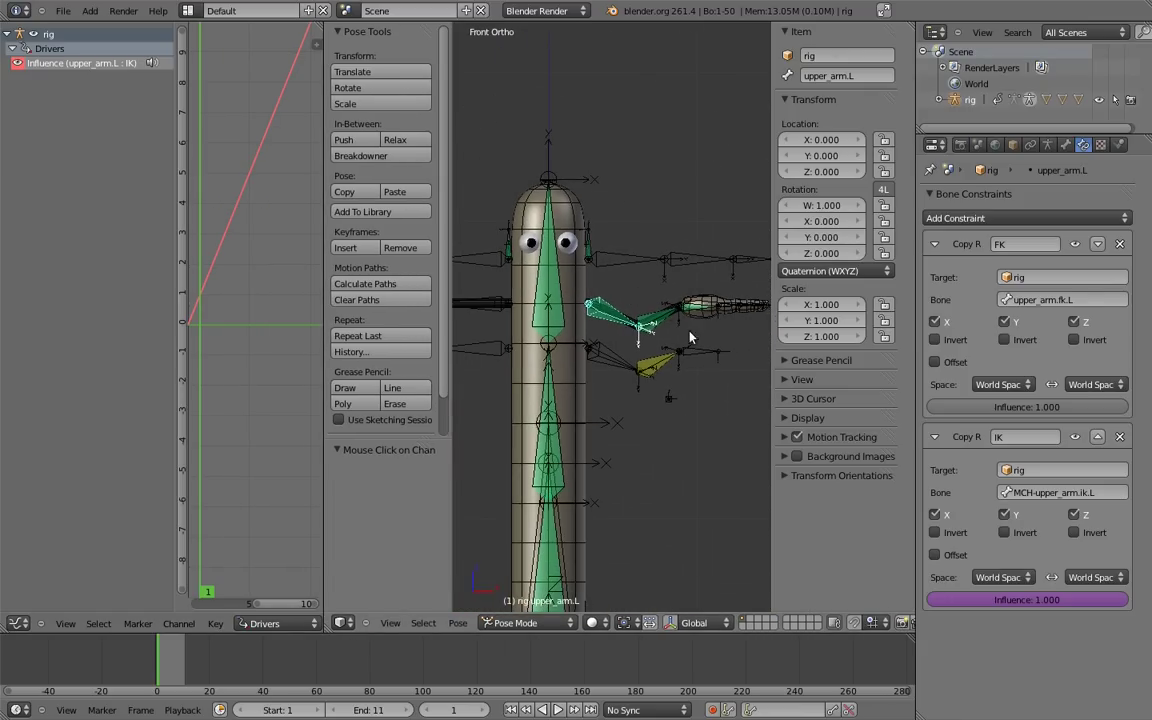
pyautogui.rightClick(704, 358)
pyautogui.moveTo(878, 530); pyautogui.dragTo(545, 533)
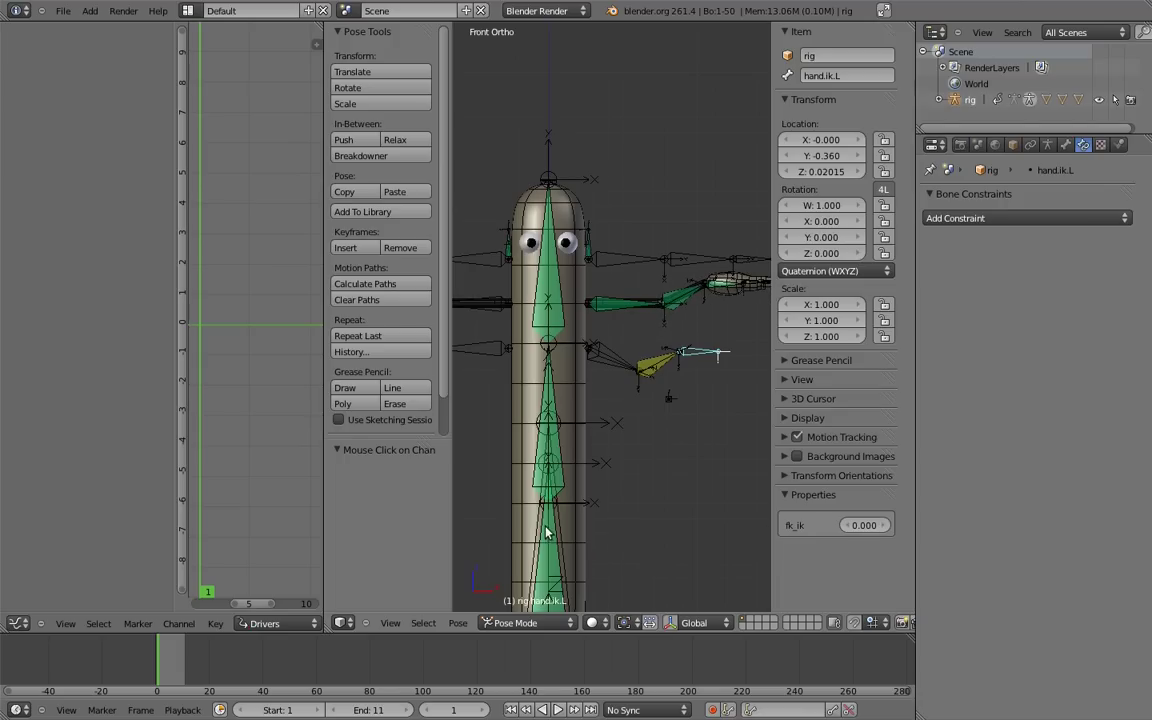
# - Copy the driver from upper_arm.L's IK constraint influence and paste it onto forearm.L's IK constraint influence
pyautogui.rightClick(620, 308)
pyautogui.rightClick(1030, 599)
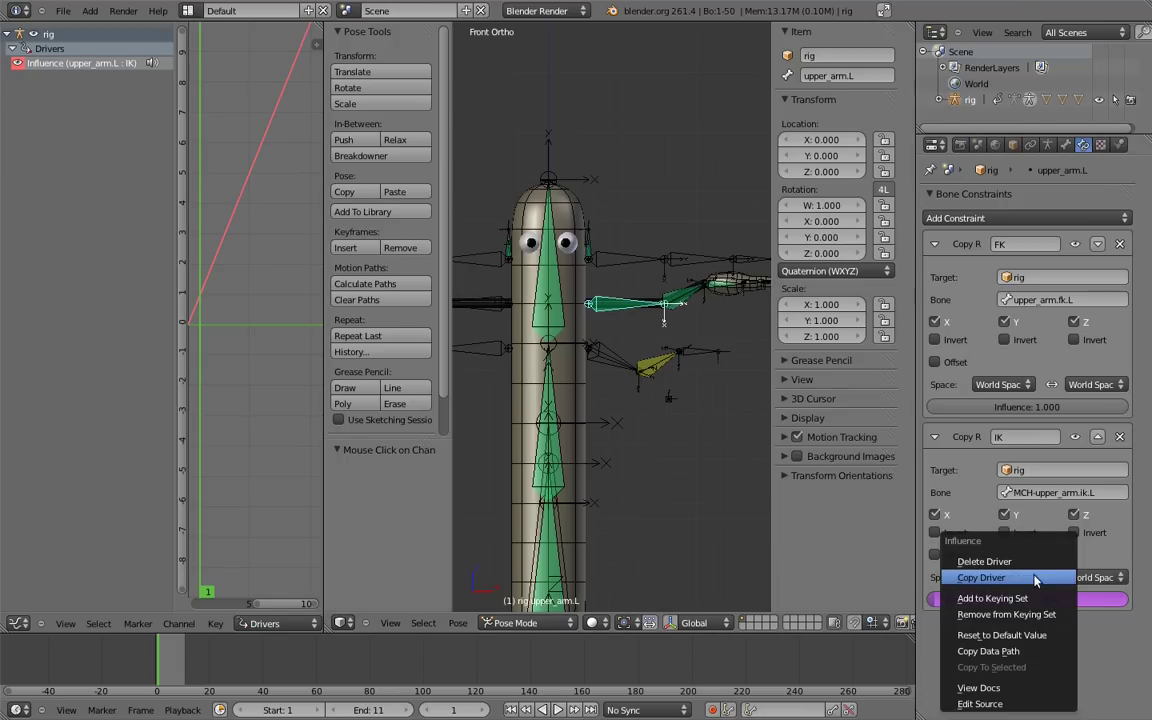
pyautogui.click(1035, 578)
pyautogui.rightClick(686, 296)
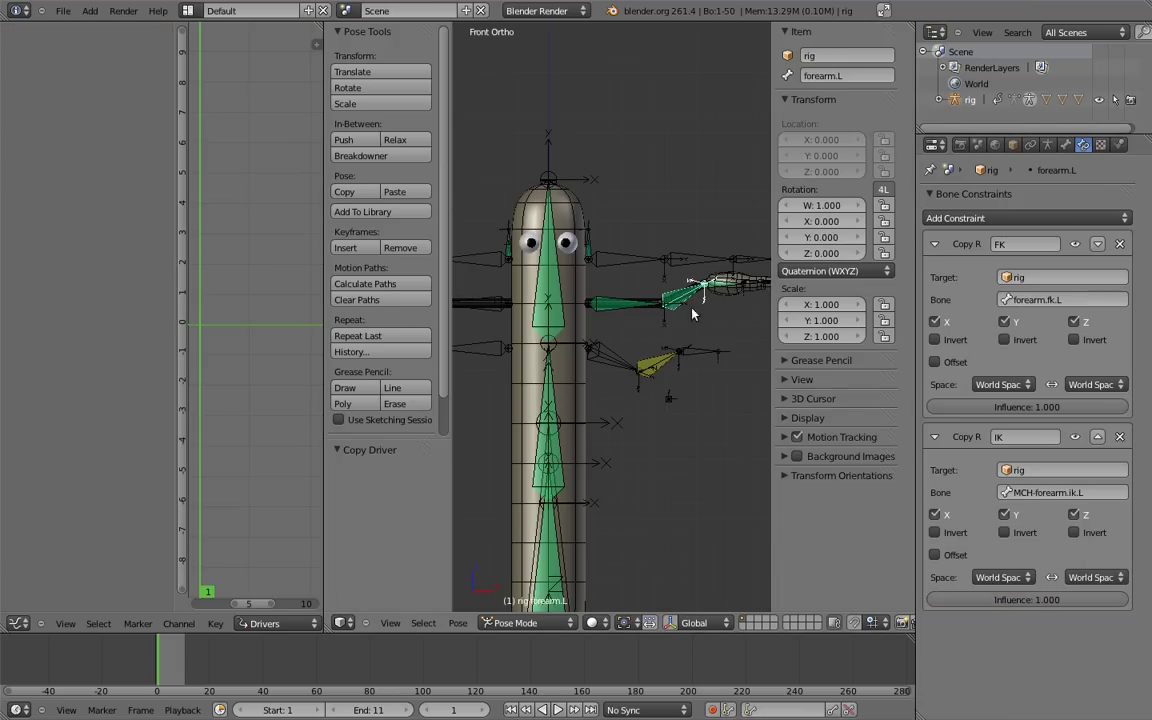
pyautogui.rightClick(1022, 593)
pyautogui.click(1013, 581)
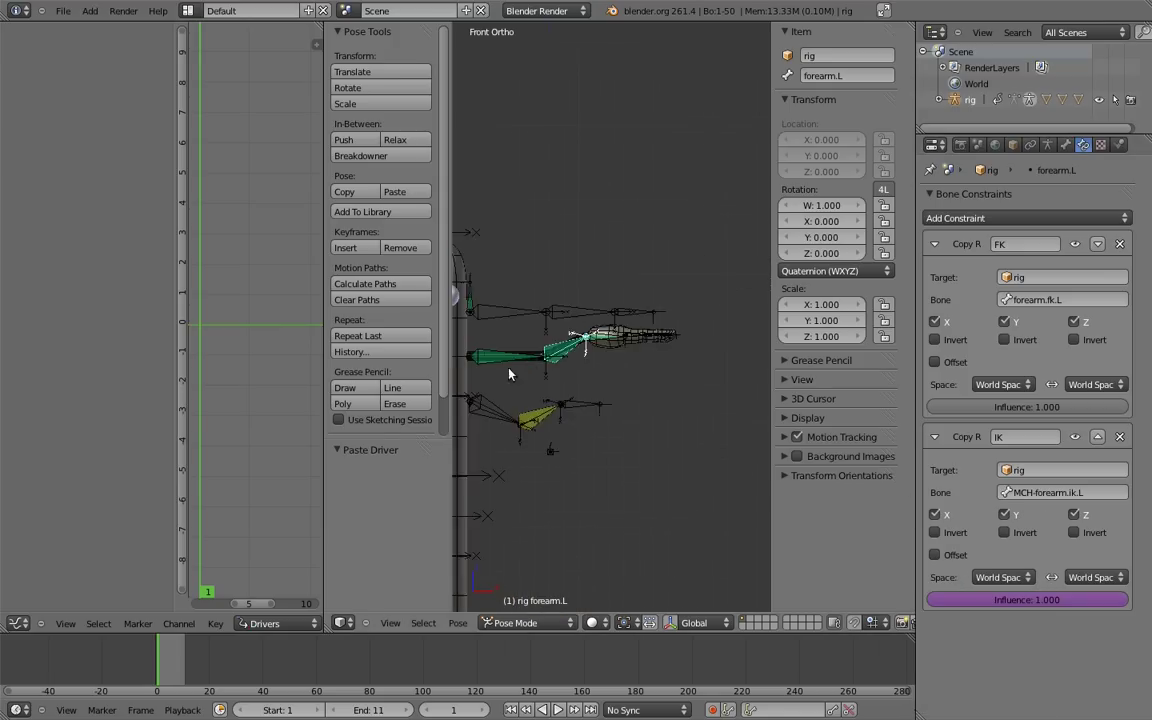
# - Paste the driver onto hand.L's IK constraint influence and test the switch with hand.ik.L's fk_ik property, leaving it at 0
pyautogui.rightClick(612, 350)
pyautogui.rightClick(1027, 599)
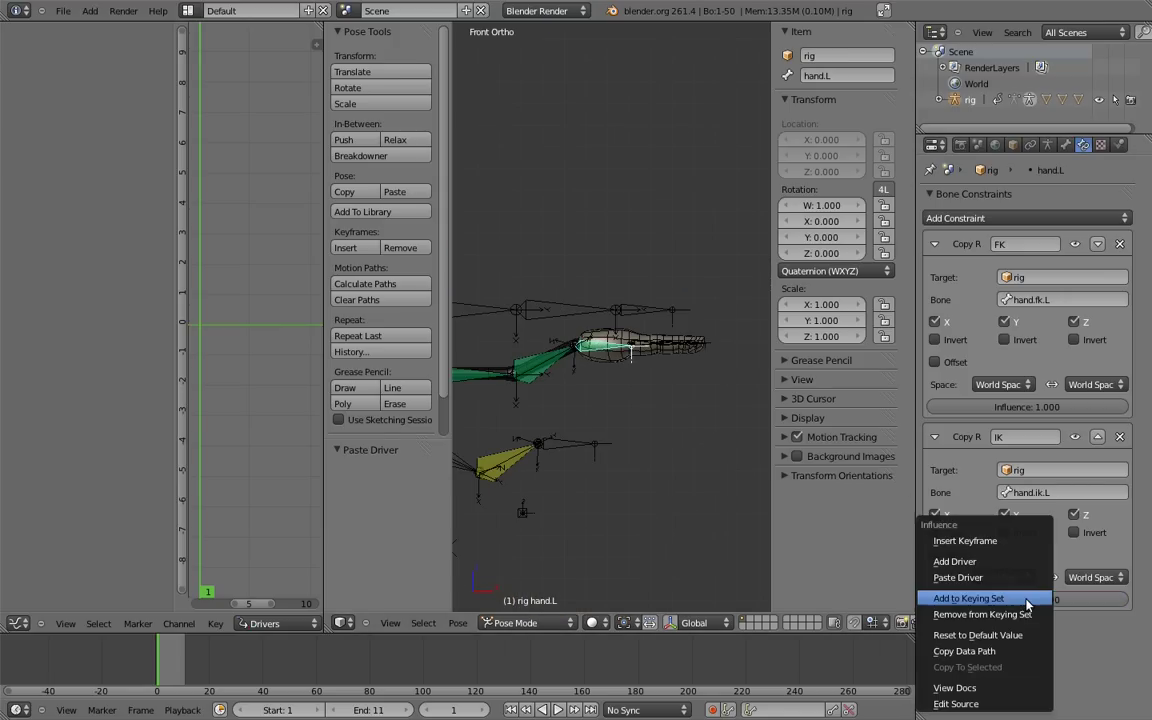
pyautogui.click(1018, 578)
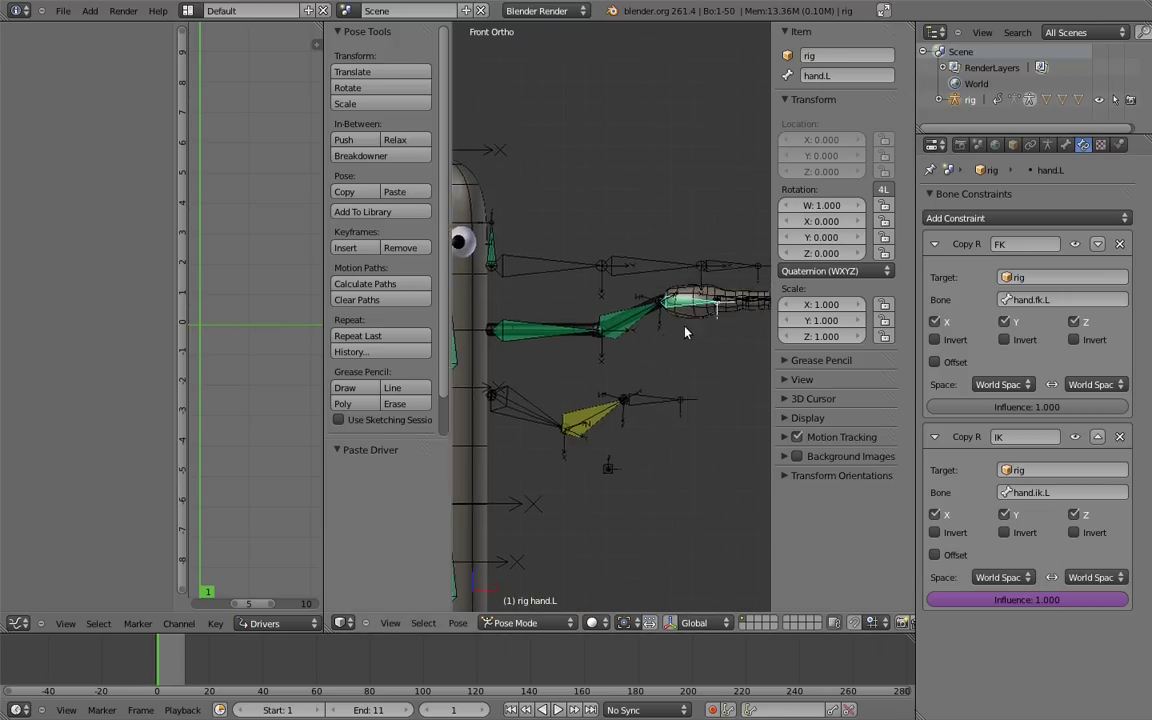
pyautogui.rightClick(645, 343)
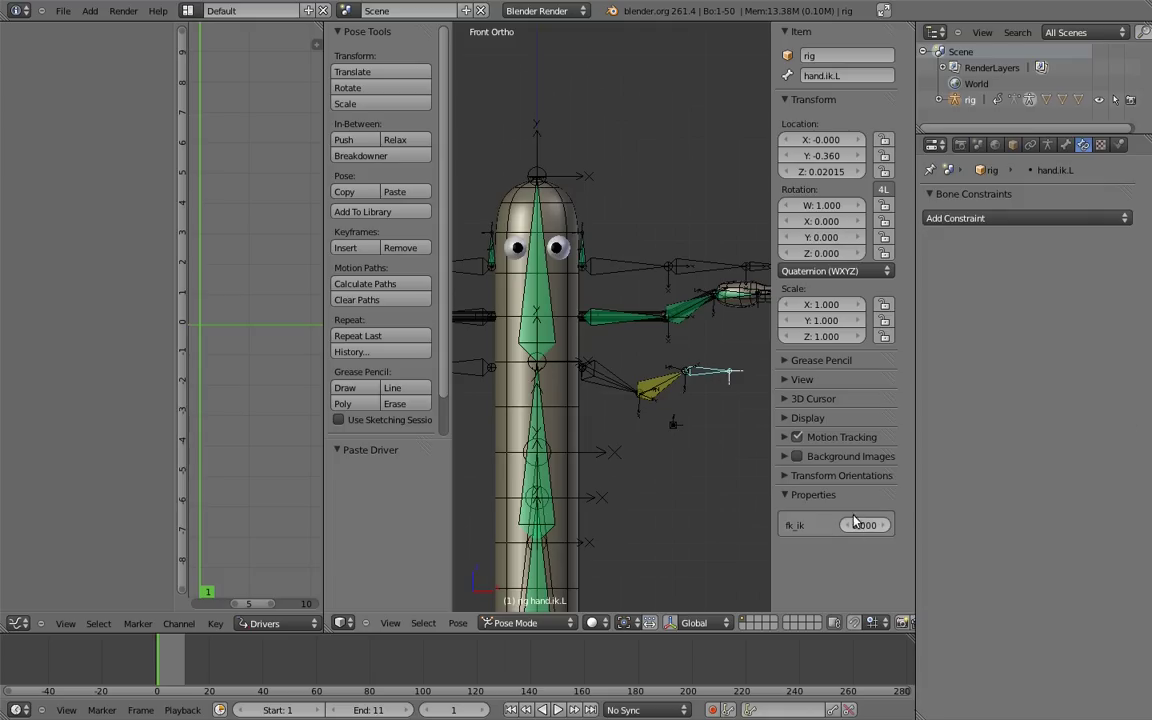
pyautogui.moveTo(745, 532); pyautogui.dragTo(518, 460)
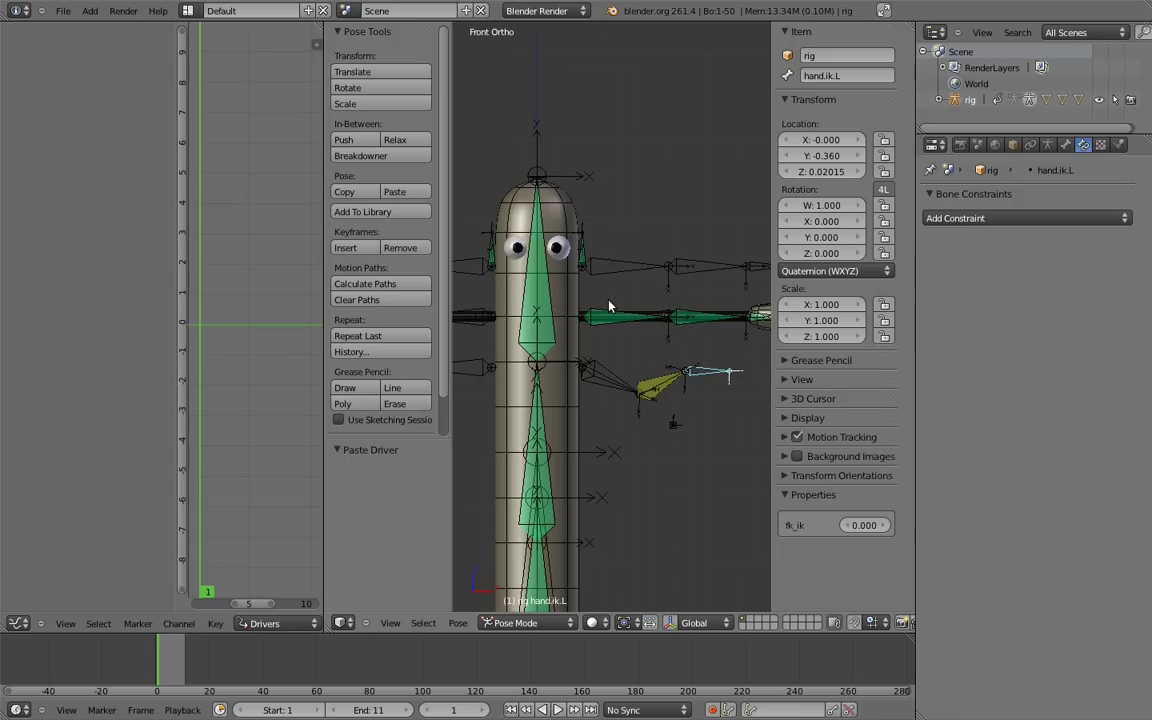
# - In Edit Mode, move both sides' MCH-arm_parent, MCH-arm_socket, MCH-upper_arm.ik and MCH-forearm.ik bones to the first layer of the second row
pyautogui.keyDown('shift'); pyautogui.moveTo(621, 288); pyautogui.dragTo(604, 323, button='middle'); pyautogui.keyUp('shift')
pyautogui.press('Tab')
pyautogui.rightClick(559, 265)
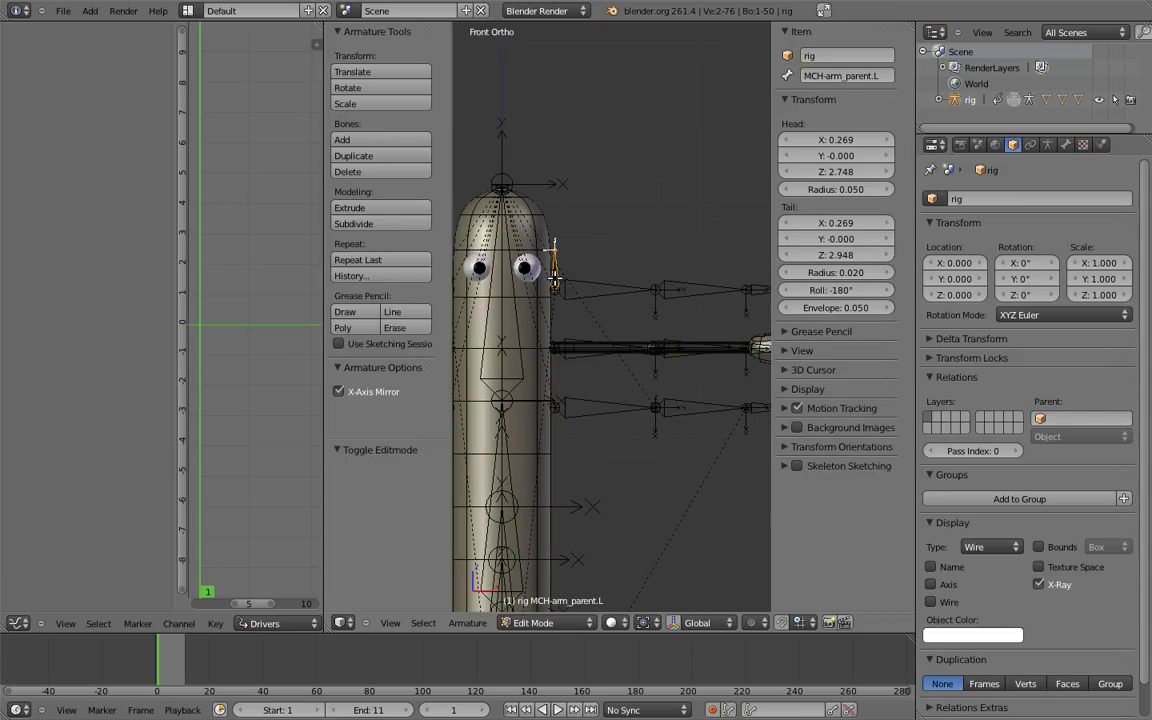
pyautogui.rightClick(565, 284)
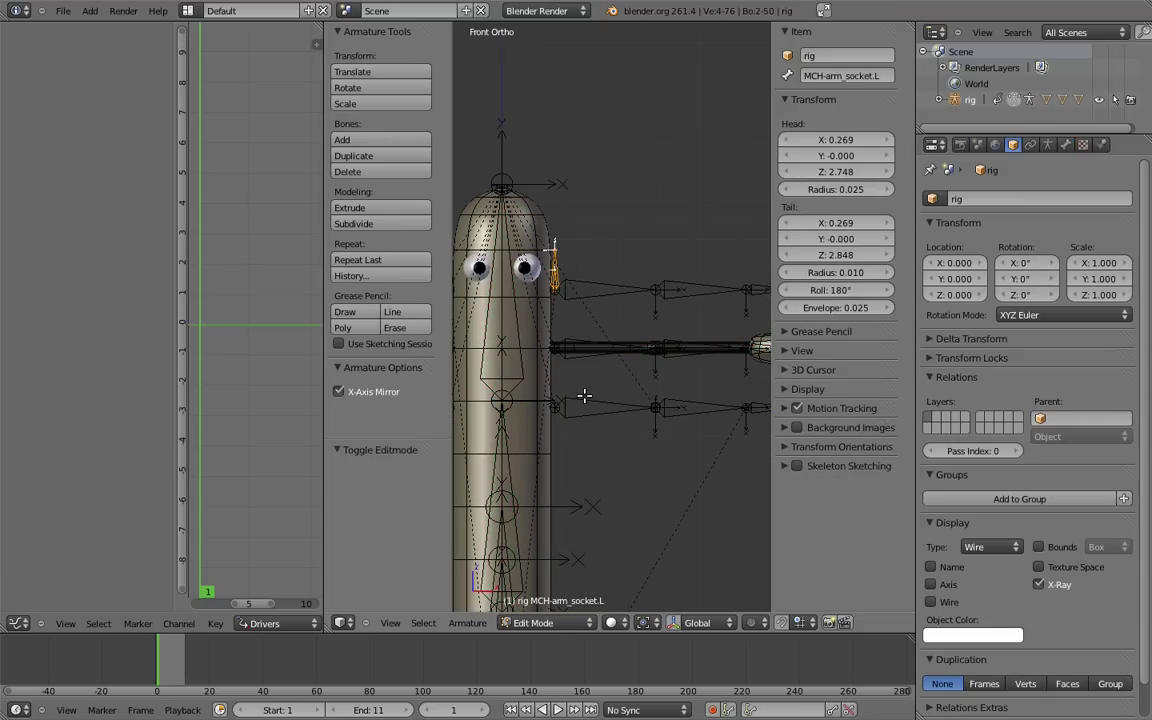
pyautogui.keyDown('shift'); pyautogui.moveTo(486, 283); pyautogui.dragTo(628, 298, button='middle'); pyautogui.keyUp('shift')
pyautogui.keyDown('shift'); pyautogui.rightClick(586, 292); pyautogui.keyUp('shift')
pyautogui.keyDown('shift'); pyautogui.rightClick(589, 295); pyautogui.keyUp('shift')
pyautogui.keyDown('shift'); pyautogui.moveTo(582, 377); pyautogui.dragTo(480, 351, button='middle'); pyautogui.keyUp('shift')
pyautogui.keyDown('shift'); pyautogui.rightClick(622, 392); pyautogui.keyUp('shift')
pyautogui.keyDown('shift'); pyautogui.rightClick(535, 392); pyautogui.keyUp('shift')
pyautogui.keyDown('shift'); pyautogui.rightClick(609, 390); pyautogui.keyUp('shift')
pyautogui.keyDown('shift'); pyautogui.rightClick(689, 382); pyautogui.keyUp('shift')
pyautogui.press('m')
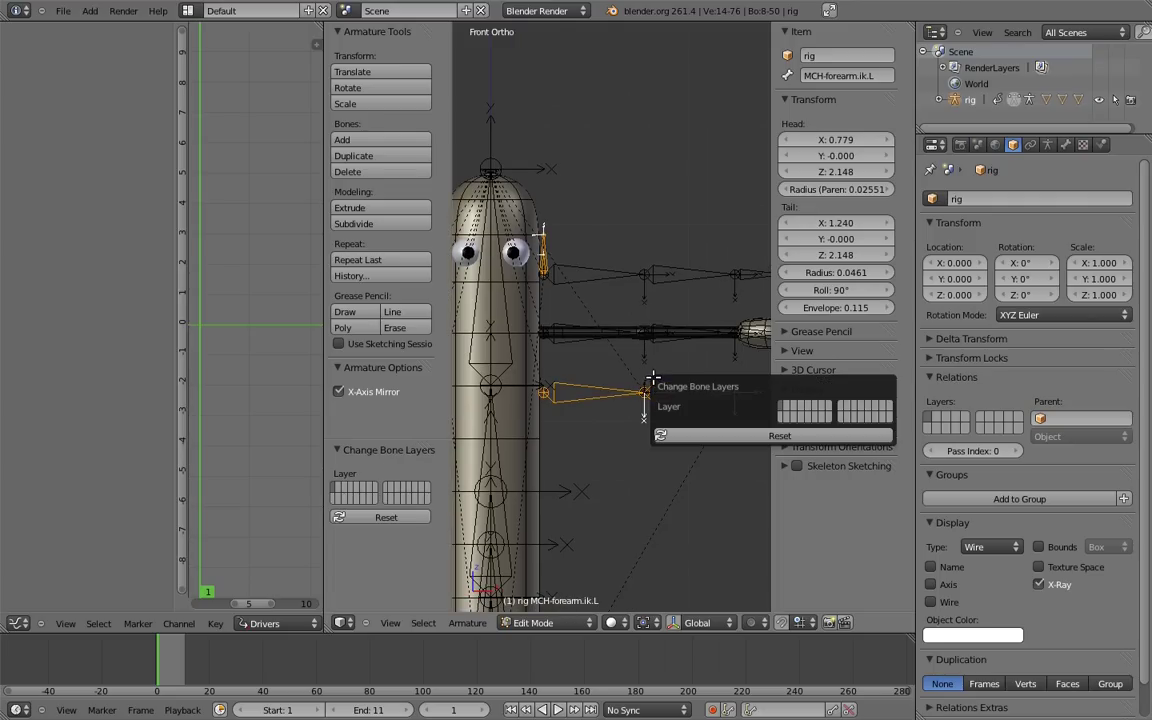
pyautogui.click(780, 417)
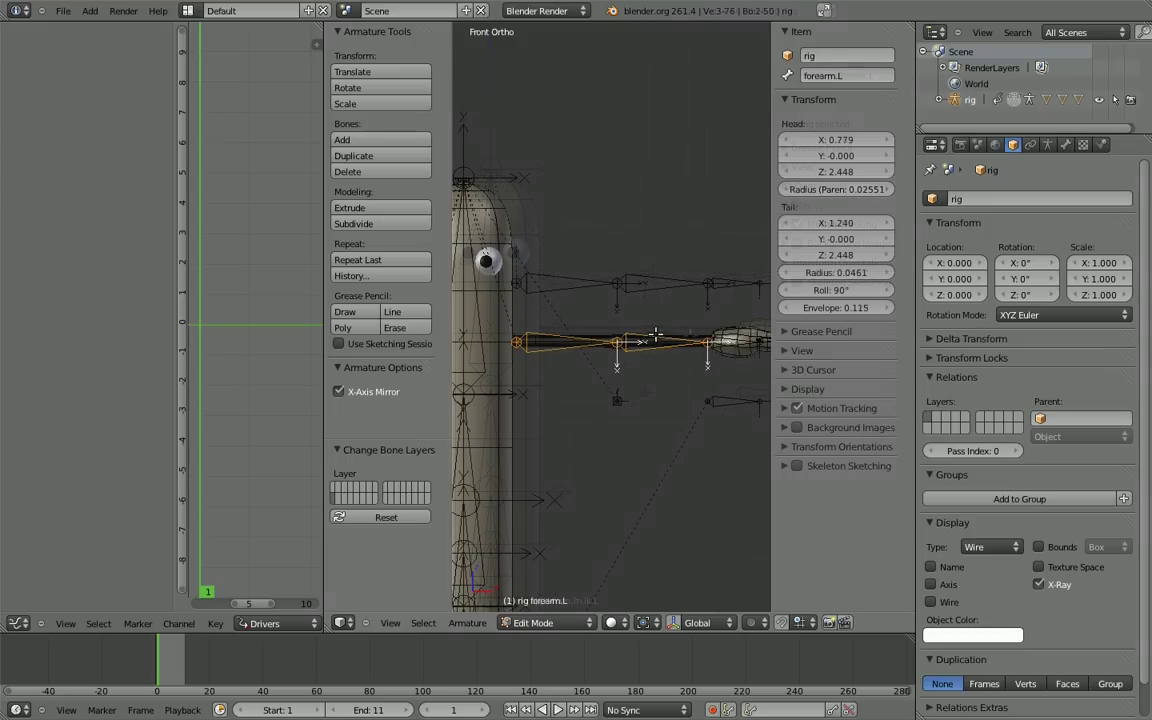
# - Move the upper_arm, forearm and hand deform bones of both arms to the first layer of the second row
pyautogui.keyDown('shift'); pyautogui.rightClick(732, 337); pyautogui.keyUp('shift')
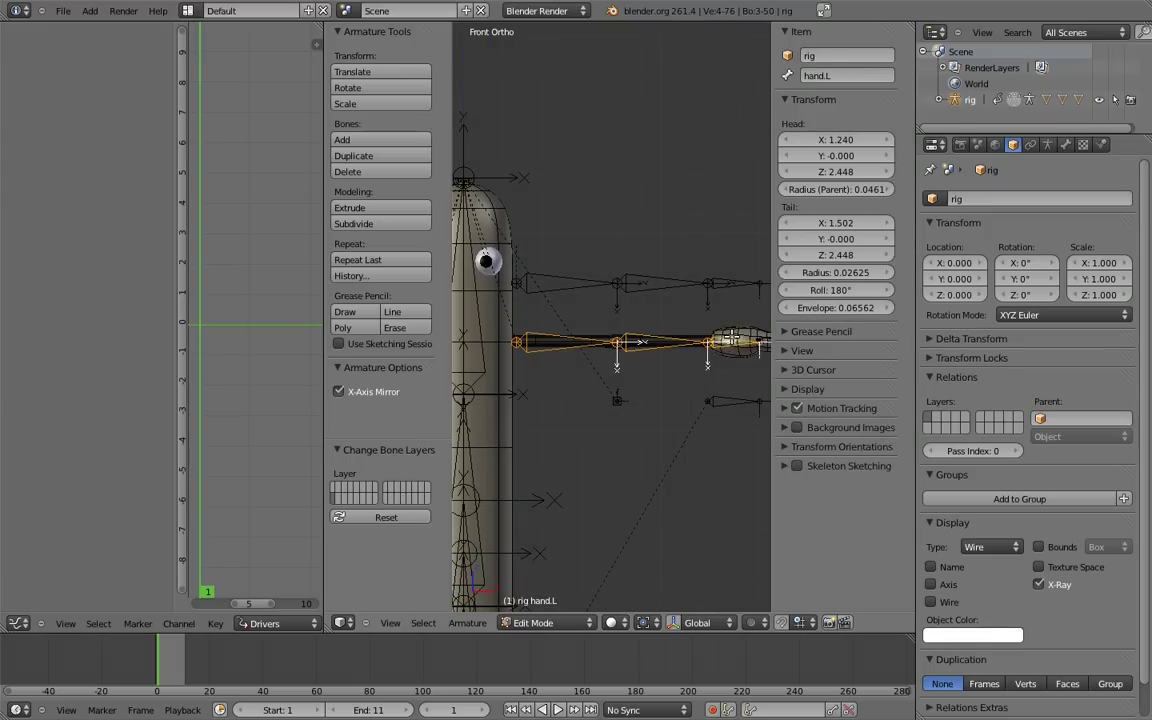
pyautogui.keyDown('ctrl'); pyautogui.scroll(3, 571, 347); pyautogui.keyUp('ctrl')
pyautogui.rightClick(560, 332)
pyautogui.rightClick(524, 337)
pyautogui.keyDown('shift'); pyautogui.moveTo(526, 335); pyautogui.dragTo(539, 285, button='middle'); pyautogui.keyUp('shift')
pyautogui.rightClick(608, 334)
pyautogui.keyDown('shift'); pyautogui.moveTo(728, 290); pyautogui.dragTo(550, 298, button='middle'); pyautogui.keyUp('shift')
pyautogui.press('m')
pyautogui.click(767, 357)
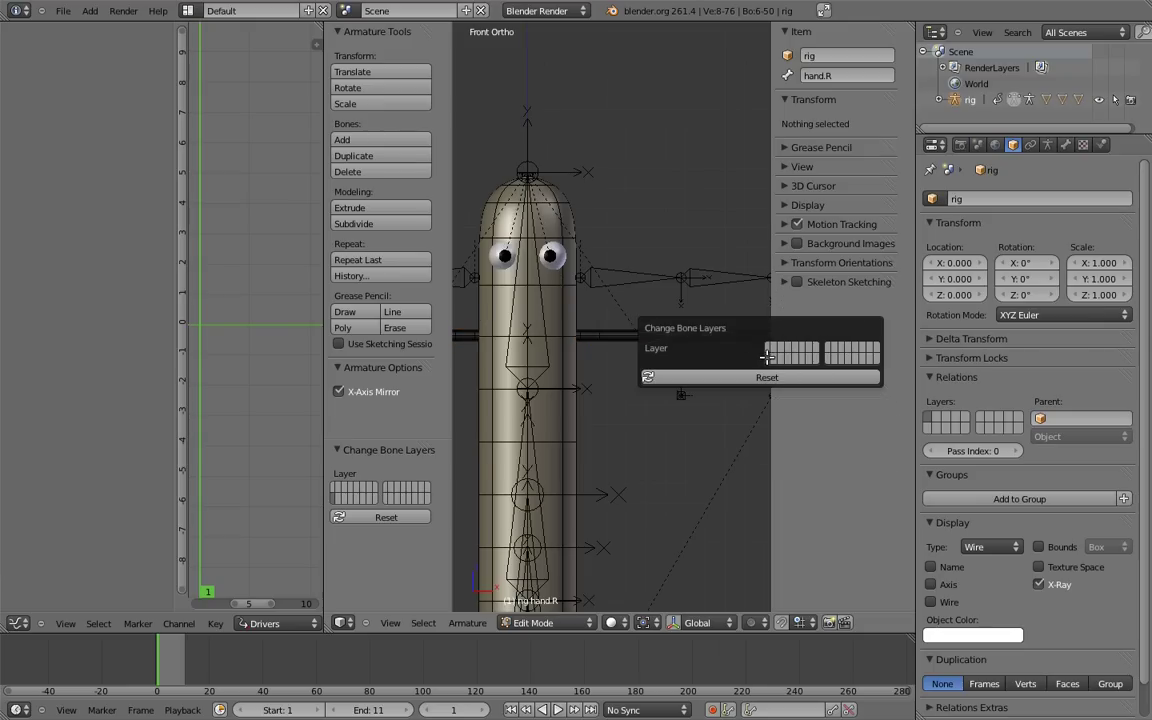
# - Move the upper_arm.fk, forearm.fk and hand.fk bones of both arms to bone layer 2
pyautogui.keyDown('shift'); pyautogui.moveTo(727, 254); pyautogui.dragTo(536, 311, button='middle'); pyautogui.keyUp('shift')
pyautogui.rightClick(515, 298)
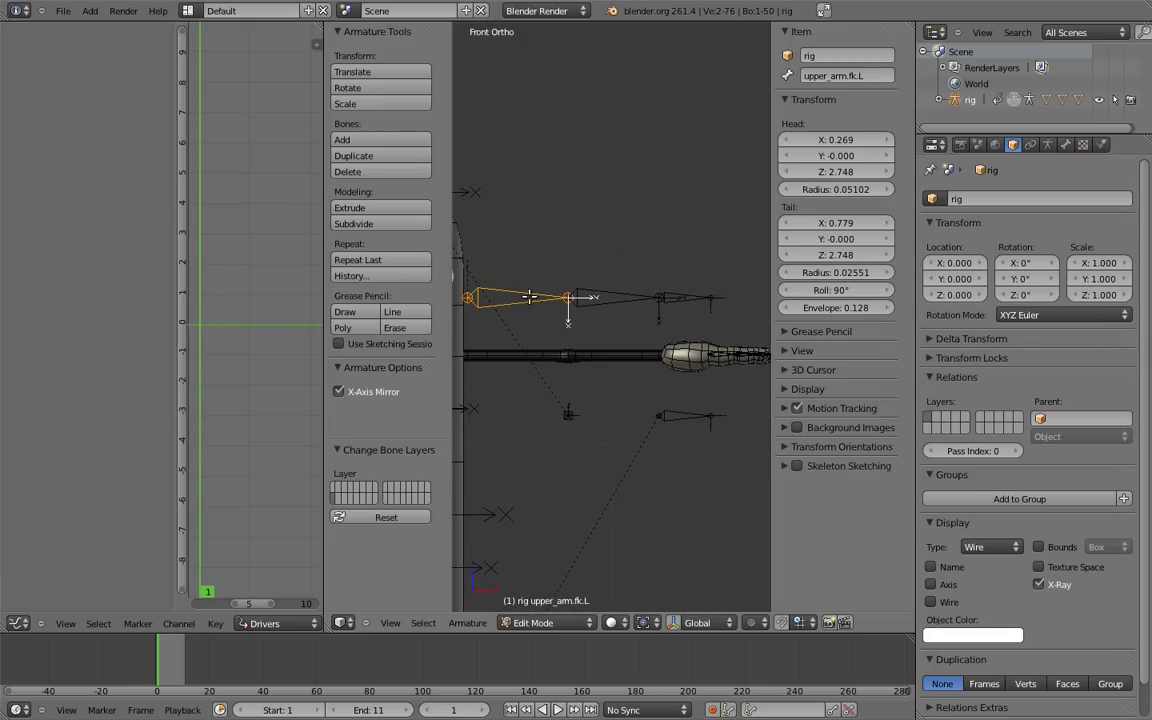
pyautogui.keyDown('shift'); pyautogui.rightClick(612, 298); pyautogui.keyUp('shift')
pyautogui.keyDown('shift'); pyautogui.rightClick(689, 302); pyautogui.keyUp('shift')
pyautogui.press('Home')
pyautogui.keyDown('shift'); pyautogui.rightClick(545, 289); pyautogui.keyUp('shift')
pyautogui.keyDown('shift'); pyautogui.rightClick(496, 288); pyautogui.keyUp('shift')
pyautogui.keyDown('shift'); pyautogui.moveTo(465, 289); pyautogui.dragTo(606, 292, button='middle'); pyautogui.keyUp('shift')
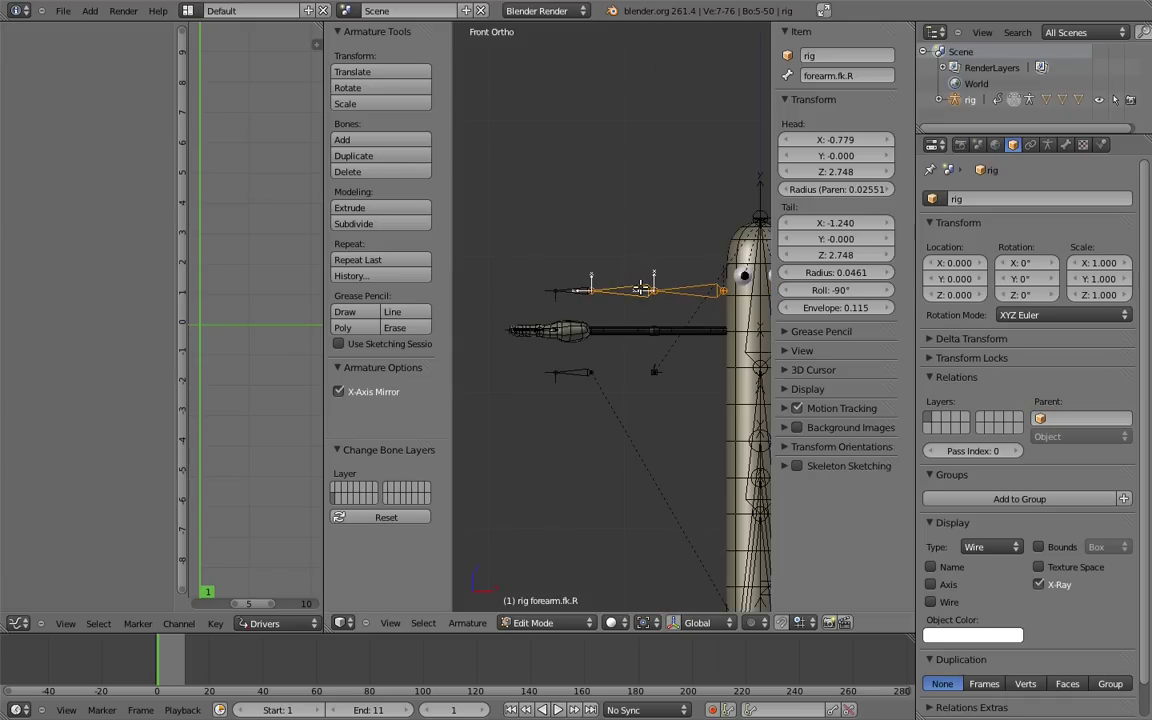
pyautogui.keyDown('shift'); pyautogui.rightClick(578, 292); pyautogui.keyUp('shift')
pyautogui.keyDown('shift'); pyautogui.moveTo(760, 289); pyautogui.dragTo(612, 294, button='middle'); pyautogui.keyUp('shift')
pyautogui.press('m')
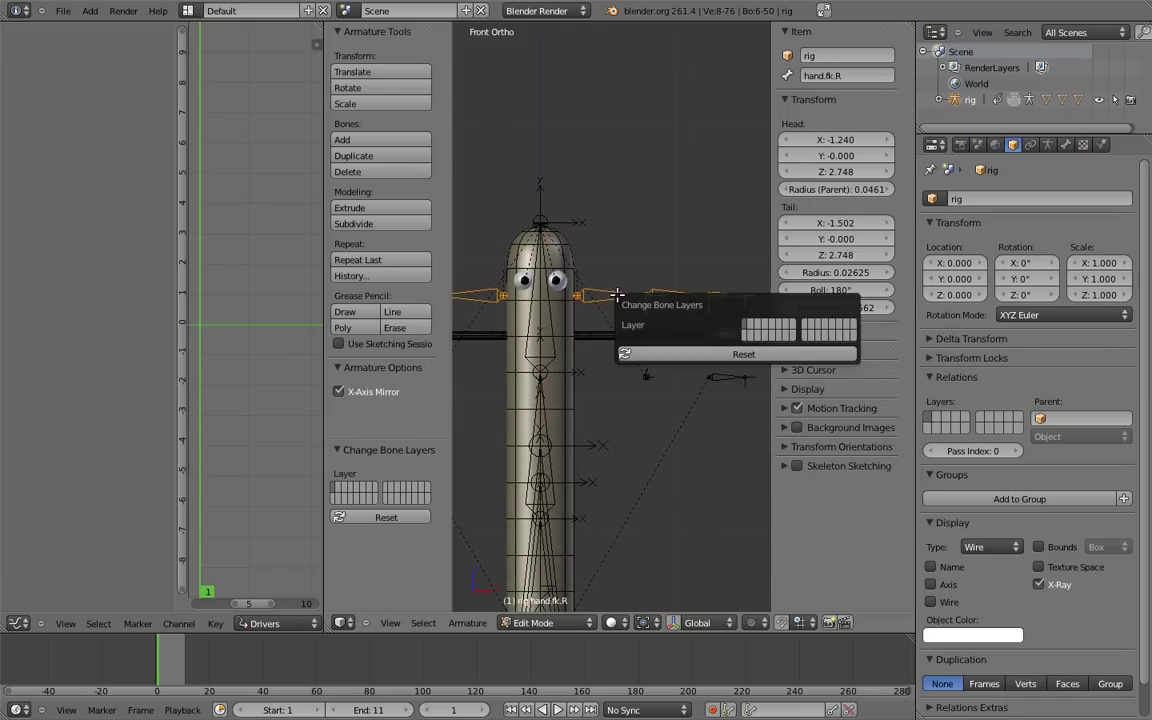
pyautogui.click(751, 322)
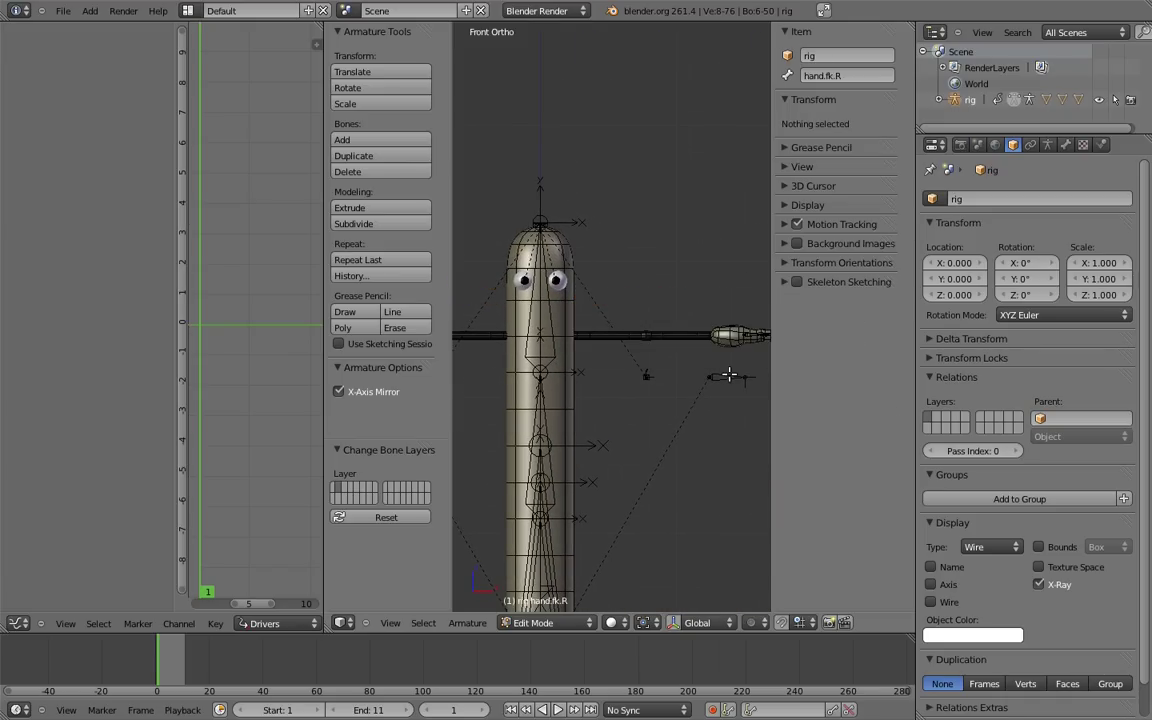
# - Move the hand.ik and elbow_target bones of both arms to bone layer 3
pyautogui.rightClick(722, 376)
pyautogui.moveTo(726, 376); pyautogui.dragTo(733, 357, button='middle')
pyautogui.moveTo(561, 370); pyautogui.dragTo(640, 358, button='middle')
pyautogui.rightClick(646, 354)
pyautogui.moveTo(742, 373); pyautogui.dragTo(670, 370, button='middle')
pyautogui.rightClick(698, 354)
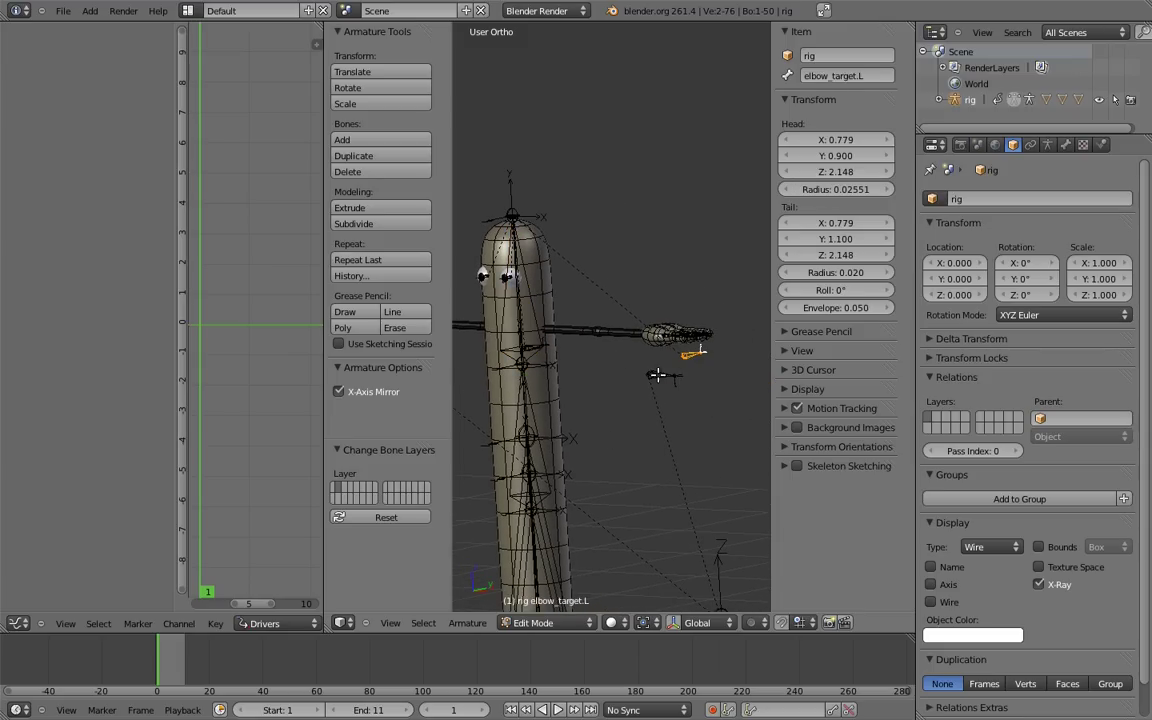
pyautogui.keyDown('shift'); pyautogui.rightClick(666, 377); pyautogui.keyUp('shift')
pyautogui.keyDown('shift'); pyautogui.moveTo(470, 364); pyautogui.dragTo(607, 350, button='middle'); pyautogui.keyUp('shift')
pyautogui.keyDown('shift'); pyautogui.rightClick(555, 361); pyautogui.keyUp('shift')
pyautogui.keyDown('shift'); pyautogui.rightClick(609, 353); pyautogui.keyUp('shift')
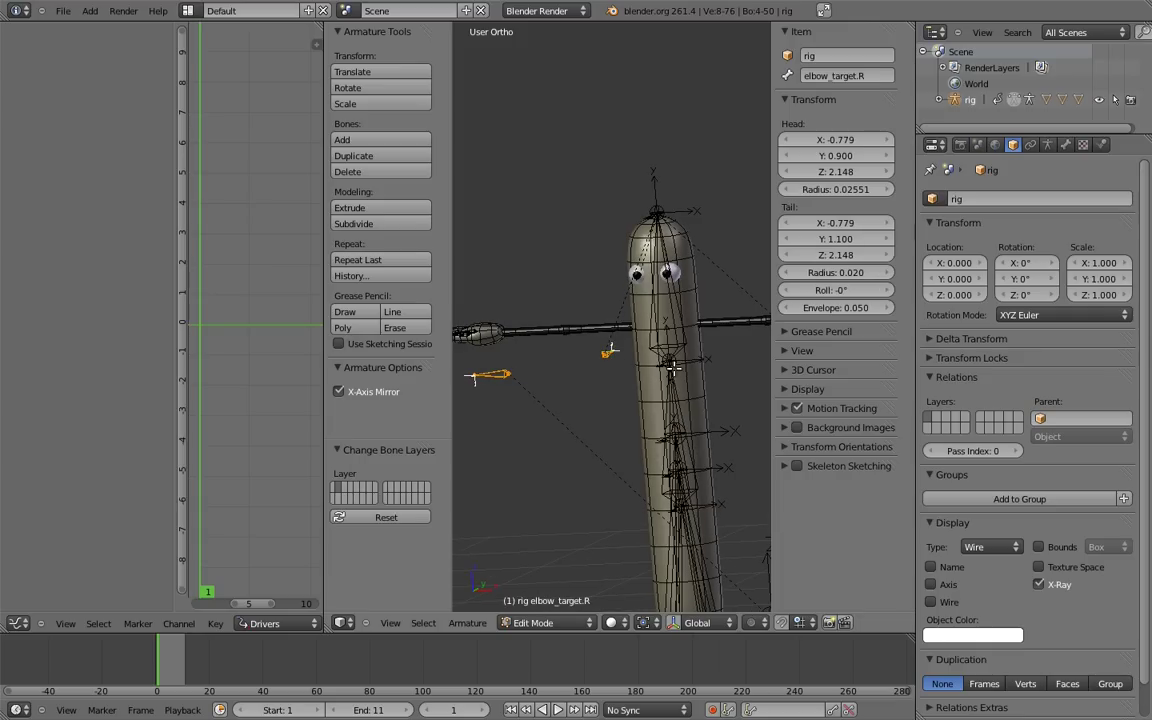
pyautogui.moveTo(683, 364); pyautogui.dragTo(598, 354, button='middle')
pyautogui.press('m')
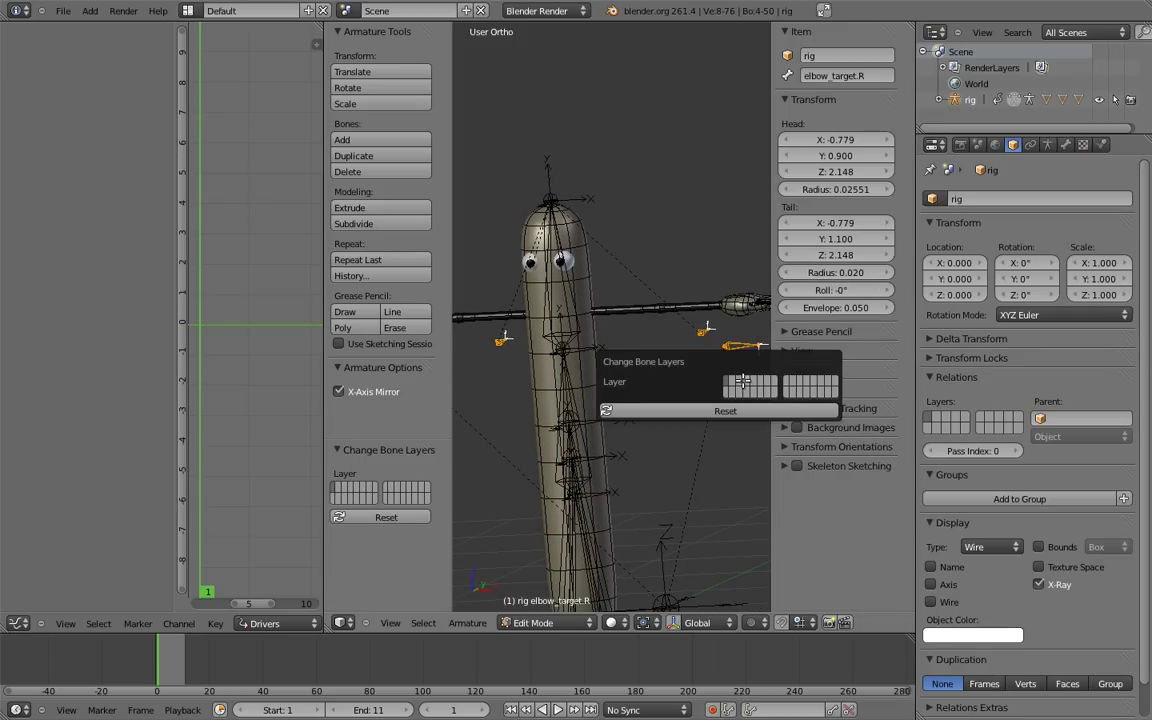
pyautogui.click(740, 381)
# - Show the armature's bone layers 2 and 3 together with layer 1
pyautogui.moveTo(740, 381); pyautogui.dragTo(719, 322, button='middle')
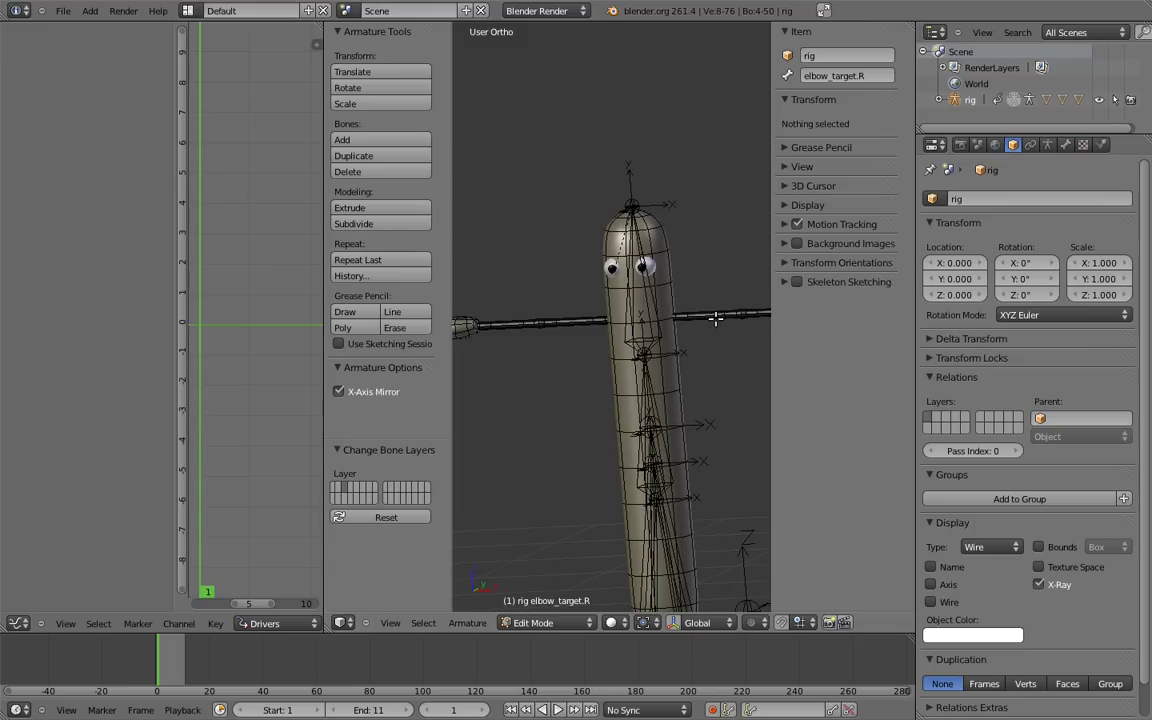
pyautogui.press('KP_1')
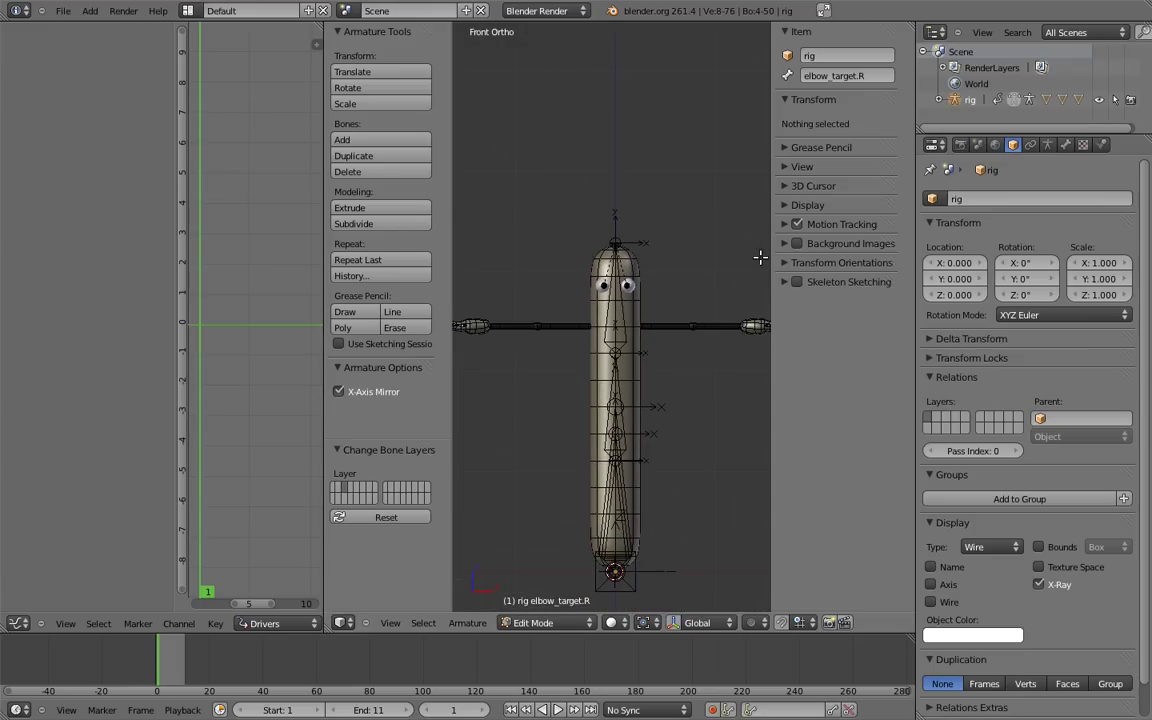
pyautogui.click(1047, 145)
pyautogui.keyDown('shift'); pyautogui.click(940, 285); pyautogui.keyUp('shift')
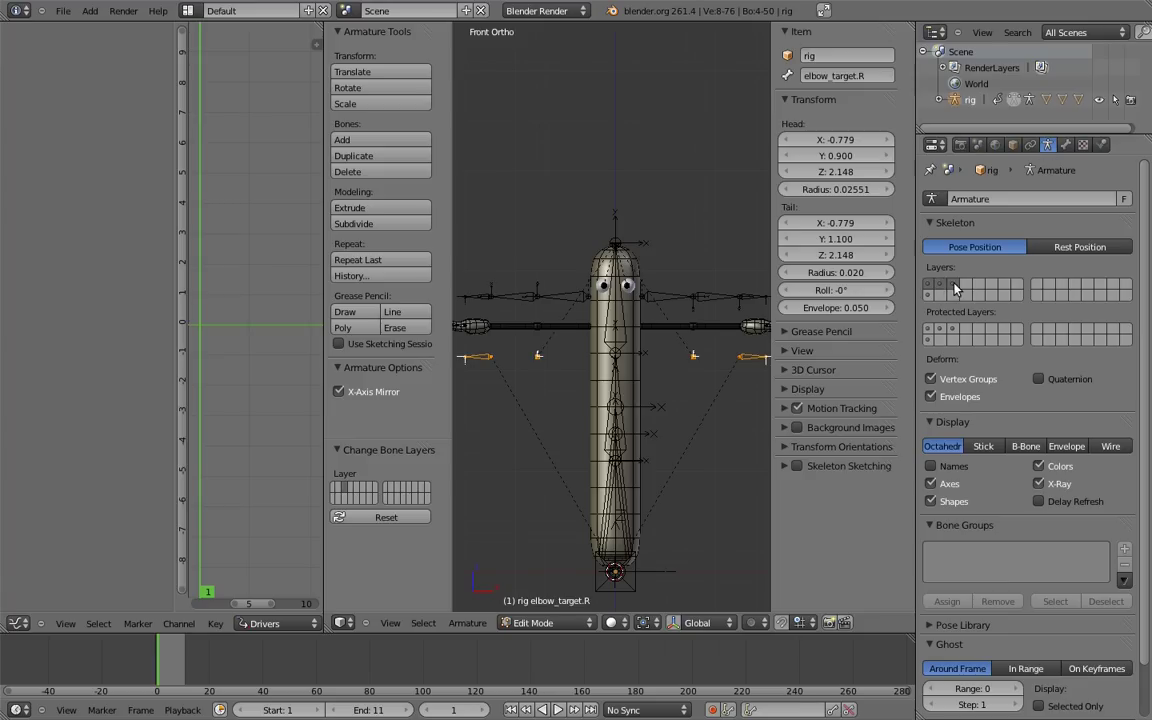
# - Move the left arm's FK chain together with its MCH parent and socket bones -0.3 along Z, onto the arm mesh
pyautogui.scroll(4, 607, 311)
pyautogui.scroll(2, 607, 311)
pyautogui.rightClick(586, 258)
pyautogui.rightClick(564, 246)
pyautogui.keyDown('shift'); pyautogui.moveTo(720, 271); pyautogui.dragTo(561, 280, button='middle'); pyautogui.keyUp('shift')
pyautogui.keyDown('shift'); pyautogui.rightClick(580, 287); pyautogui.keyUp('shift')
pyautogui.keyDown('shift'); pyautogui.rightClick(668, 286); pyautogui.keyUp('shift')
pyautogui.keyDown('shift'); pyautogui.moveTo(620, 346); pyautogui.dragTo(711, 313, button='middle'); pyautogui.keyUp('shift')
pyautogui.press('g')
pyautogui.press('z')
pyautogui.click(628, 301)
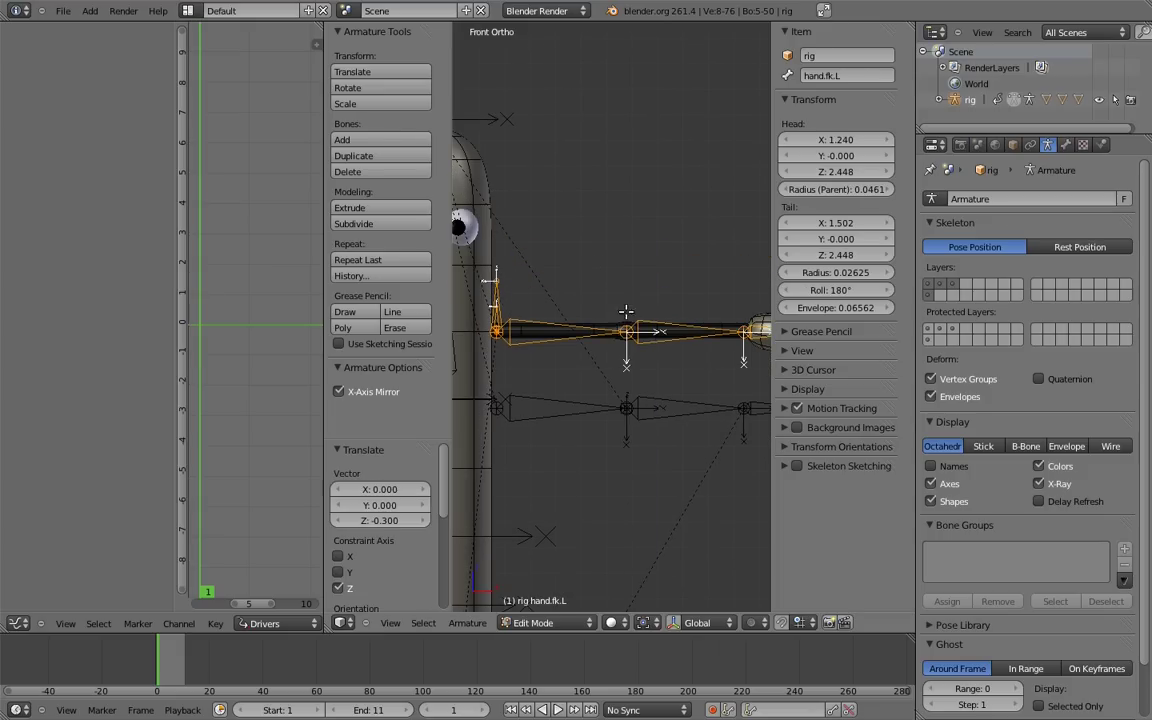
# - Raise the left arm's IK chain, hand.ik.L and elbow_target.L along Z to the arm's height, and switch to Pose Mode with nothing selected
pyautogui.rightClick(543, 403)
pyautogui.keyDown('shift'); pyautogui.moveTo(700, 404); pyautogui.dragTo(509, 384, button='middle'); pyautogui.keyUp('shift')
pyautogui.keyDown('shift'); pyautogui.rightClick(567, 388); pyautogui.keyUp('shift')
pyautogui.keyDown('shift'); pyautogui.rightClick(665, 388); pyautogui.keyUp('shift')
pyautogui.keyDown('shift'); pyautogui.moveTo(509, 384); pyautogui.dragTo(749, 390, button='middle'); pyautogui.keyUp('shift')
pyautogui.keyDown('shift'); pyautogui.rightClick(733, 334); pyautogui.keyUp('shift')
pyautogui.press('KP_1')
pyautogui.press('g')
pyautogui.press('z')
pyautogui.click(697, 348)
pyautogui.keyDown('shift'); pyautogui.moveTo(687, 353); pyautogui.dragTo(627, 357, button='middle'); pyautogui.keyUp('shift')
pyautogui.press('Tab')
pyautogui.press('a')
# - Test the FK arm by rotating upper_arm.fk.L upward about 35° and bending forearm.fk.L about 52°
pyautogui.rightClick(556, 332)
pyautogui.press('r')
pyautogui.click(585, 285)
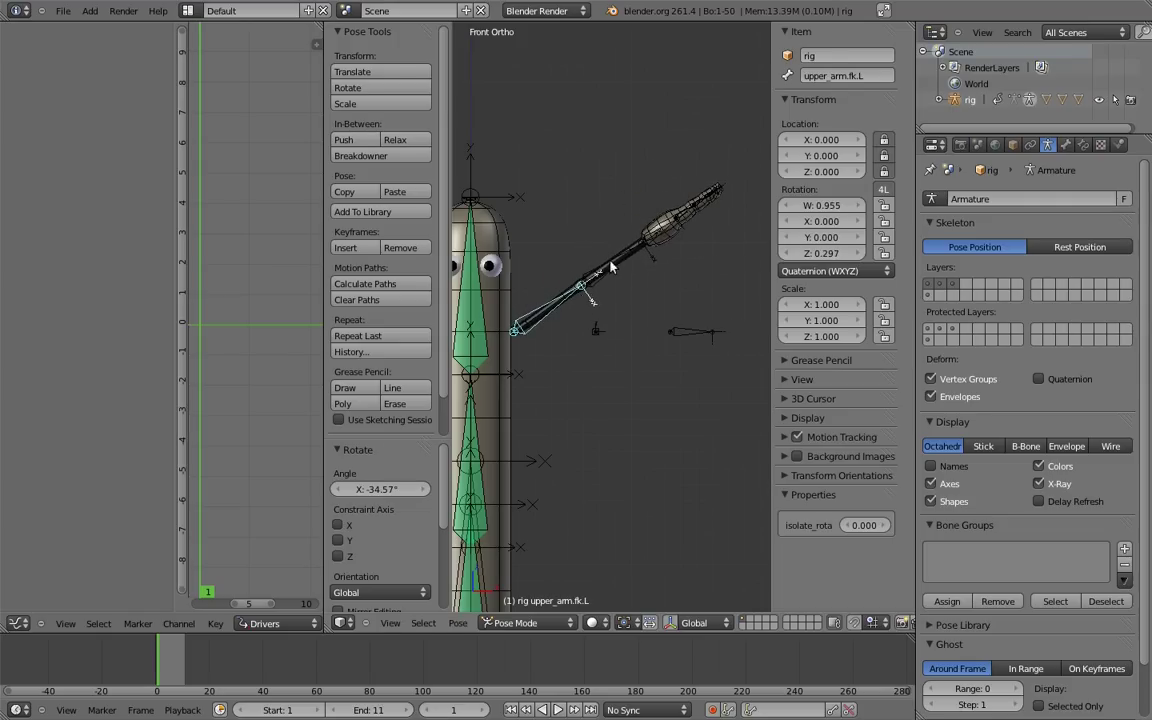
pyautogui.rightClick(619, 259)
pyautogui.press('r')
pyautogui.click(571, 323)
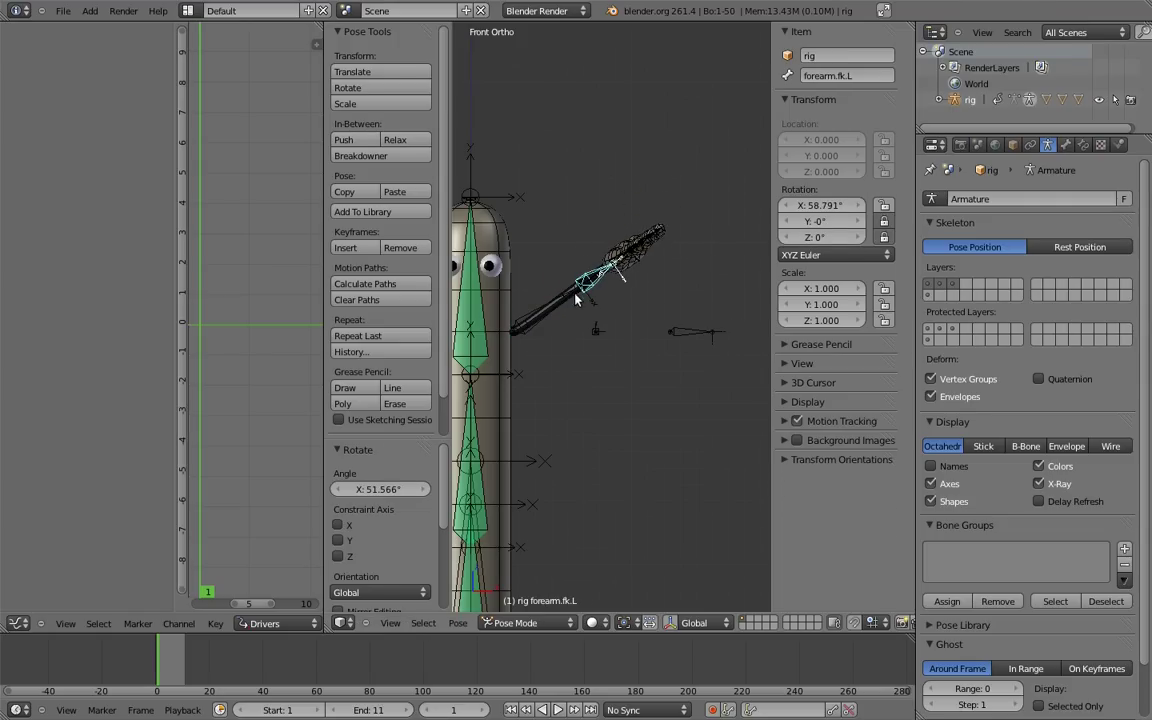
# - Set hand.ik.L's fk_ik to 1.000 and test the IK arm by moving and rotating the hand control
pyautogui.rightClick(697, 332)
pyautogui.press('g')
pyautogui.click(697, 442)
pyautogui.moveTo(855, 522); pyautogui.dragTo(1150, 508)
pyautogui.press('g')
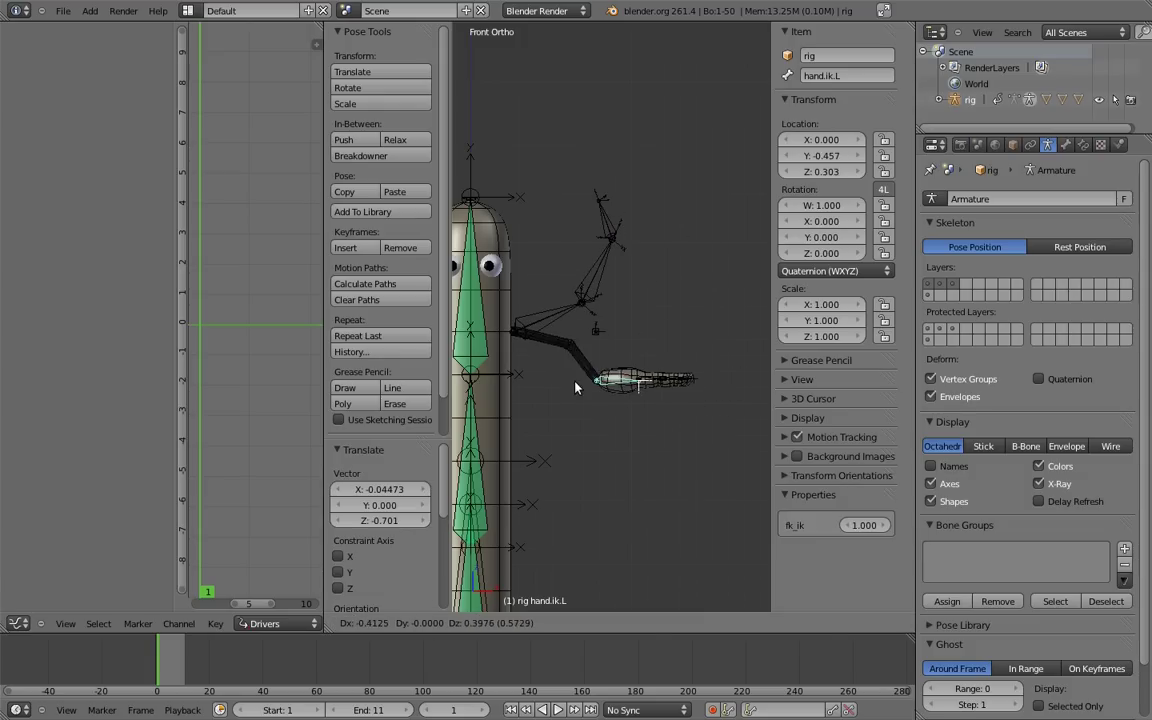
pyautogui.click(600, 370)
pyautogui.moveTo(600, 370); pyautogui.dragTo(564, 480, button='middle')
pyautogui.press('g')
pyautogui.click(599, 436)
pyautogui.press('r')
pyautogui.click(546, 474)
# - Reposition the left arm's IK control and set hand.ik.L's fk_ik to 0 to test switching back to FK
pyautogui.rightClick(650, 265)
pyautogui.moveTo(650, 265); pyautogui.dragTo(522, 272, button='middle')
pyautogui.press('g')
pyautogui.click(704, 296)
pyautogui.moveTo(704, 296); pyautogui.dragTo(674, 319, button='middle')
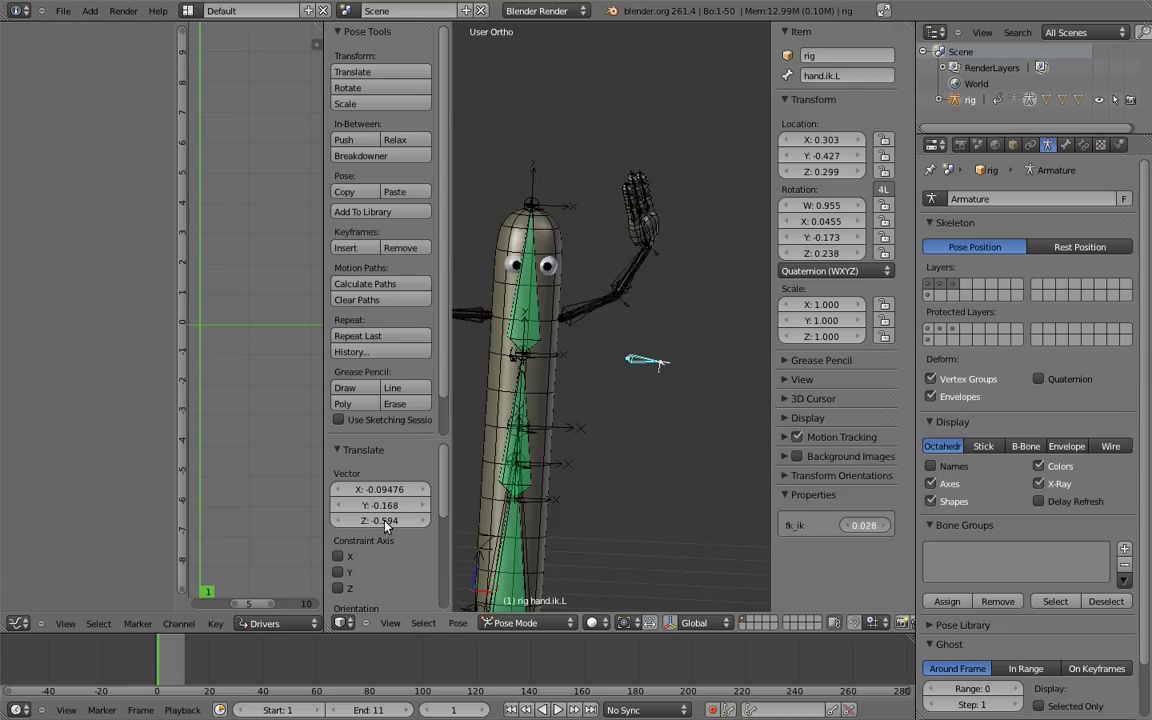
pyautogui.moveTo(385, 521); pyautogui.dragTo(390, 492)
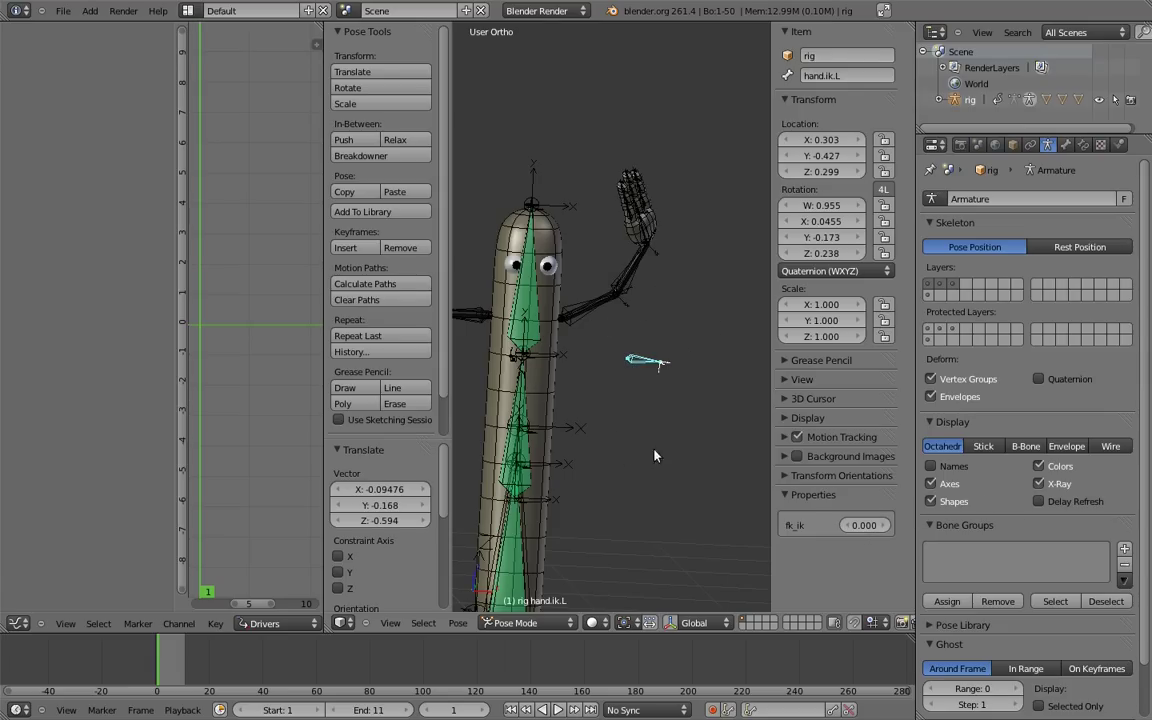
# - Rotate and move the root bone to test how the whole rig follows with the arm posed
pyautogui.press('KP_1')
pyautogui.keyDown('shift'); pyautogui.moveTo(628, 455); pyautogui.dragTo(680, 320, button='middle'); pyautogui.keyUp('shift')
pyautogui.keyDown('ctrl'); pyautogui.moveTo(680, 320); pyautogui.dragTo(644, 381, button='middle'); pyautogui.keyUp('ctrl')
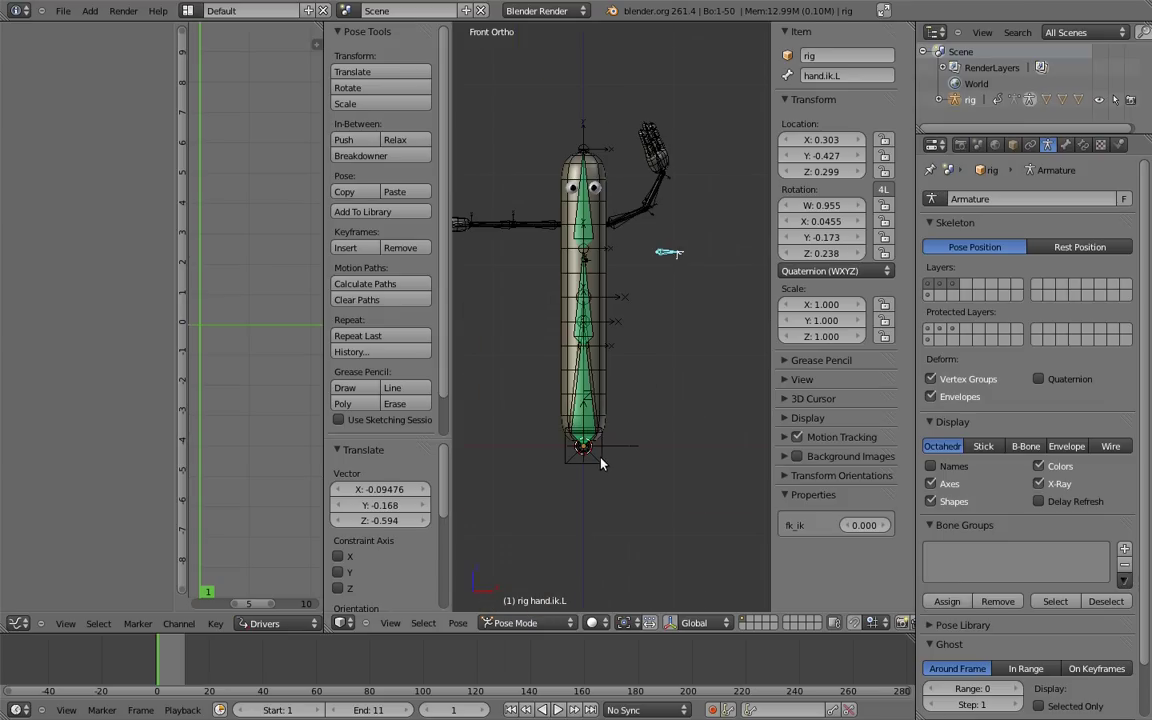
pyautogui.rightClick(601, 463)
pyautogui.press('r')
pyautogui.click(651, 424)
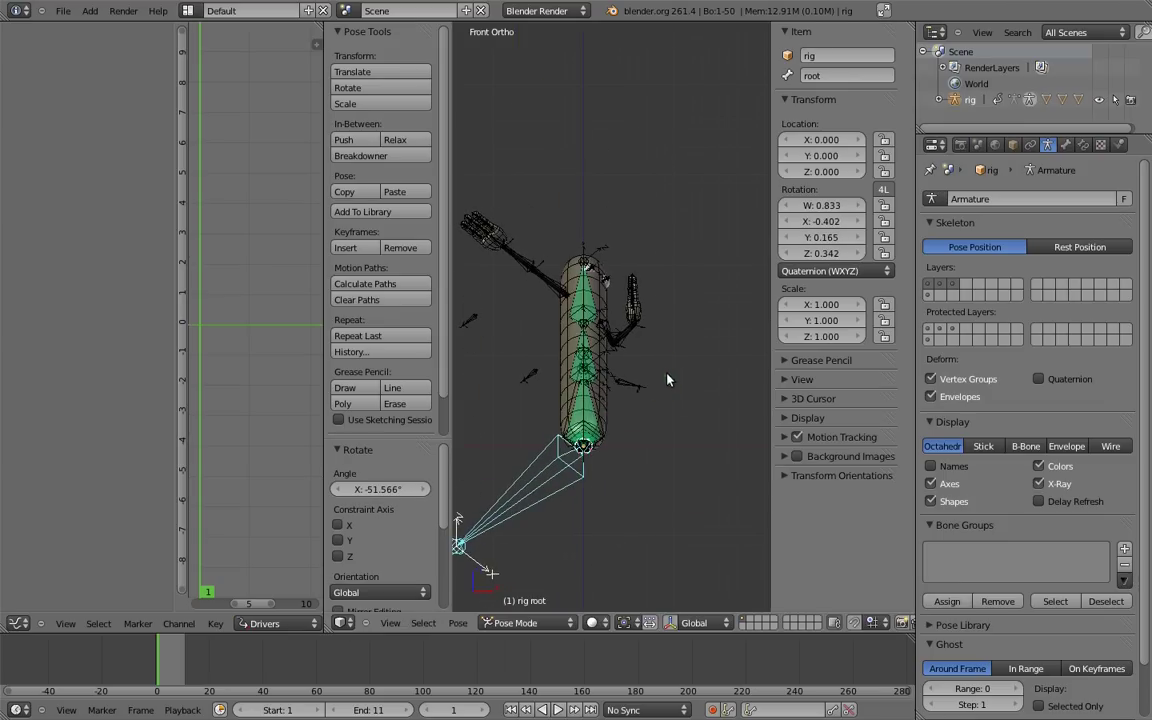
pyautogui.press('g')
pyautogui.click(678, 308)
pyautogui.press('r')
pyautogui.click(585, 315)
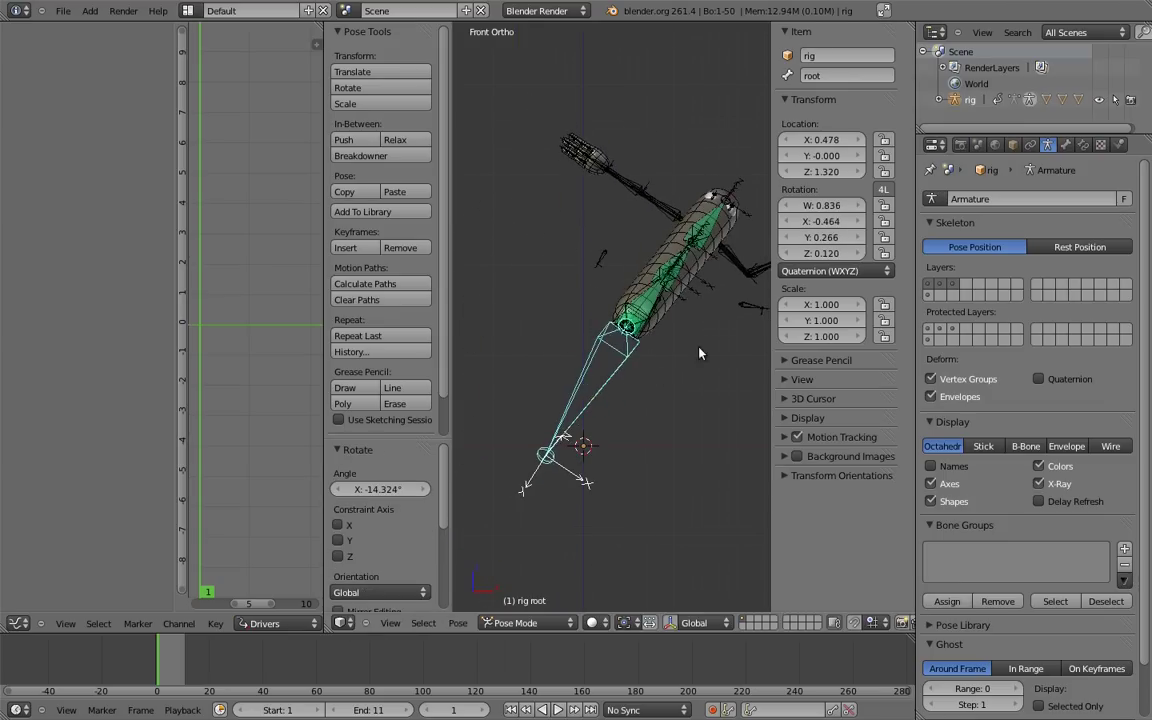
# - Vary the IK hand control's fk_ik value to test the switch while the character is tilted
pyautogui.rightClick(602, 328)
pyautogui.moveTo(864, 525); pyautogui.dragTo(900, 525)
pyautogui.moveTo(1150, 505); pyautogui.dragTo(1053, 490)
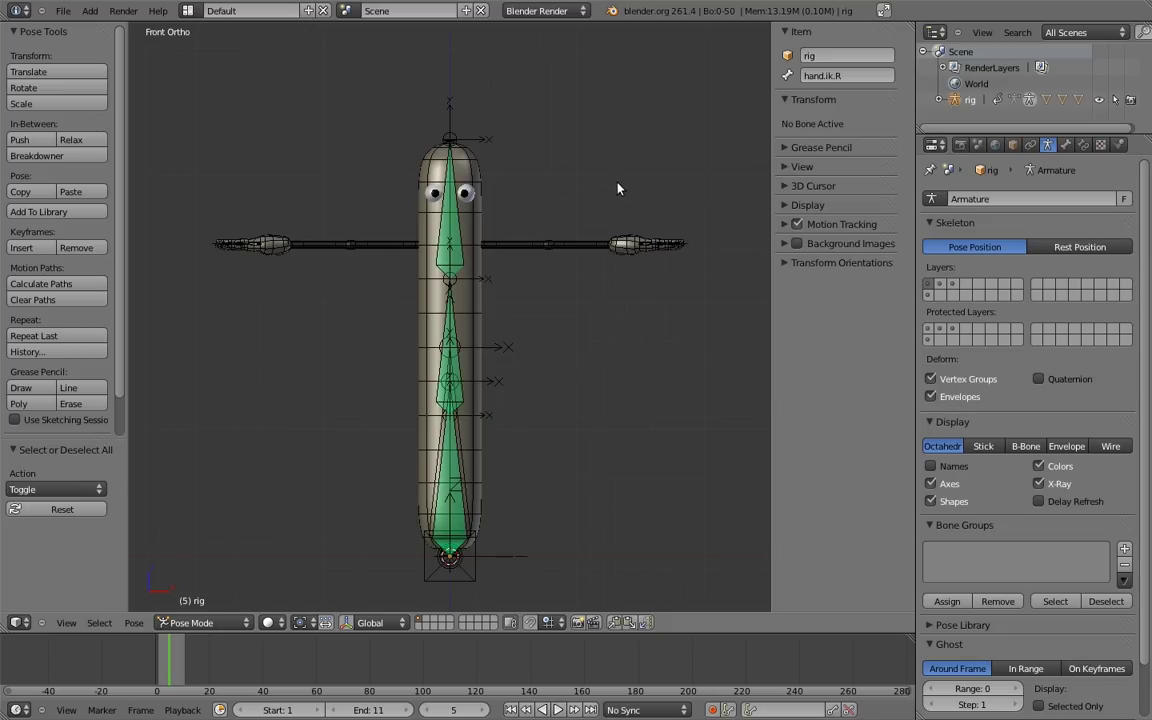
# - Set the rotation mode of finger_c.01.L, finger_c.02.L and finger_c.03.L to YZX Euler
pyautogui.keyDown('shift'); pyautogui.moveTo(626, 161); pyautogui.dragTo(546, 208, button='middle'); pyautogui.keyUp('shift')
pyautogui.scroll(5, 566, 267)
pyautogui.keyDown('shift'); pyautogui.moveTo(664, 217); pyautogui.dragTo(455, 257, button='middle'); pyautogui.keyUp('shift')
pyautogui.scroll(4, 553, 239)
pyautogui.scroll(1, 465, 253)
pyautogui.keyDown('shift'); pyautogui.moveTo(569, 217); pyautogui.dragTo(420, 366, button='middle'); pyautogui.keyUp('shift')
pyautogui.press('KP_7')
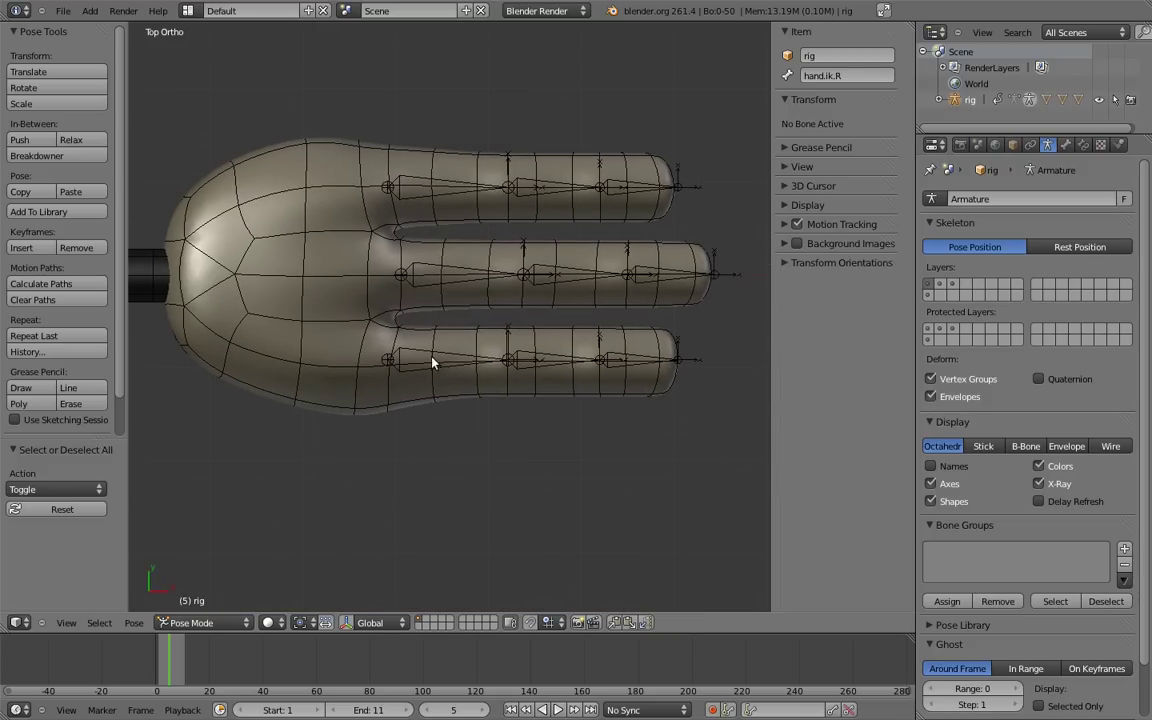
pyautogui.rightClick(443, 362)
pyautogui.click(820, 272)
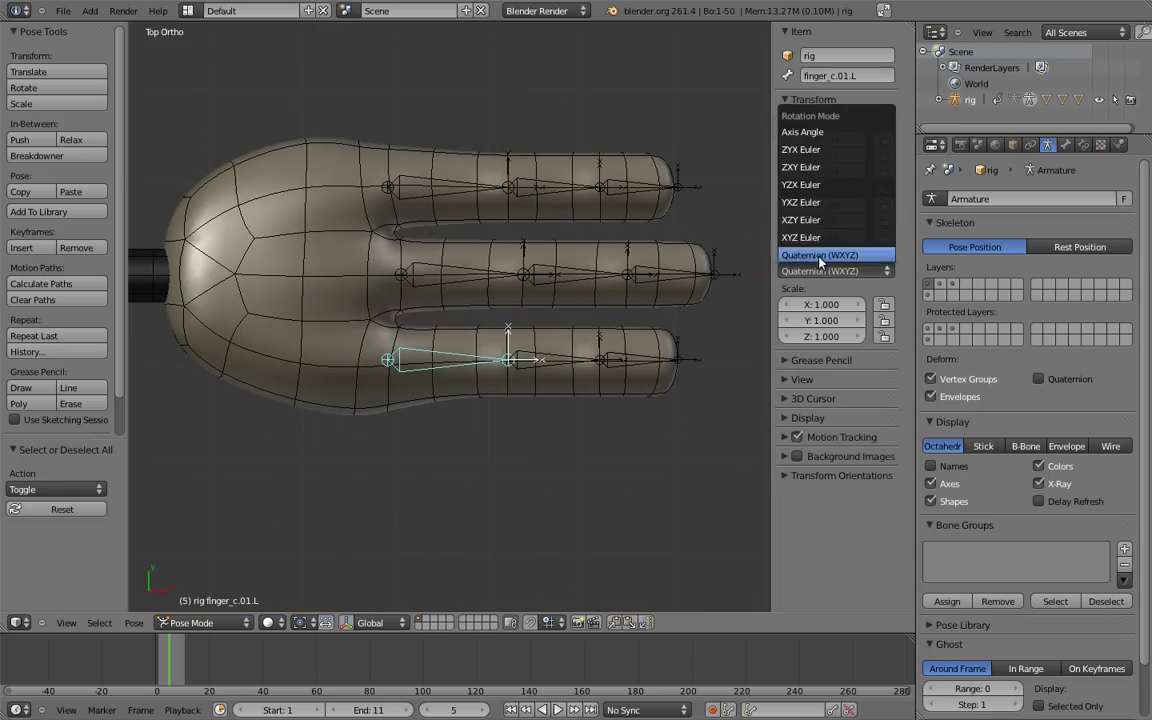
pyautogui.click(812, 185)
pyautogui.rightClick(565, 360)
pyautogui.click(820, 272)
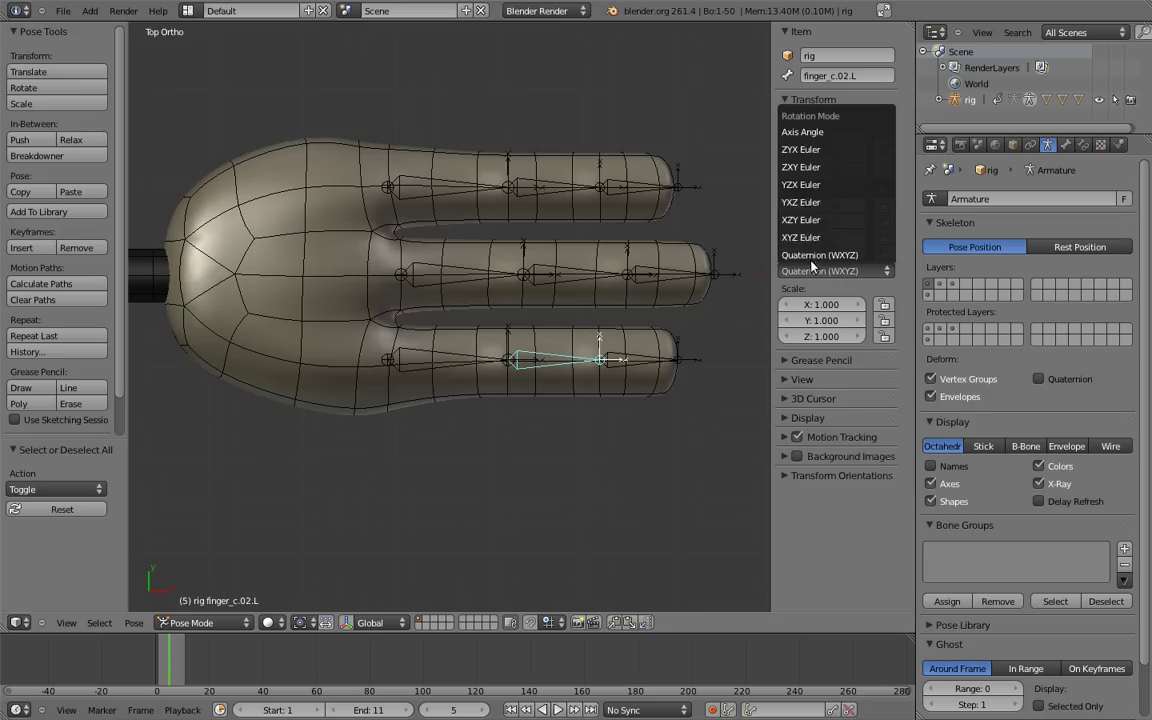
pyautogui.click(812, 185)
pyautogui.rightClick(640, 358)
pyautogui.click(820, 272)
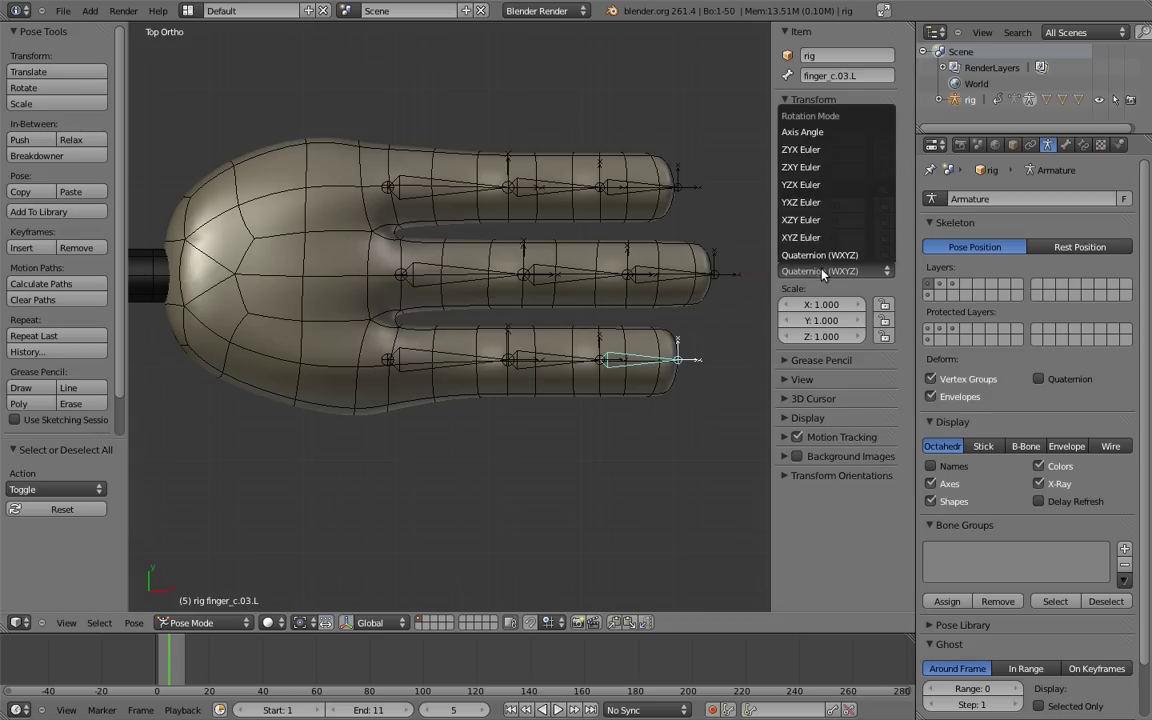
pyautogui.click(739, 184)
# - Continue setting the finger bones to YZX Euler, from finger_b.01.L through finger_b.03.R
pyautogui.rightClick(505, 260)
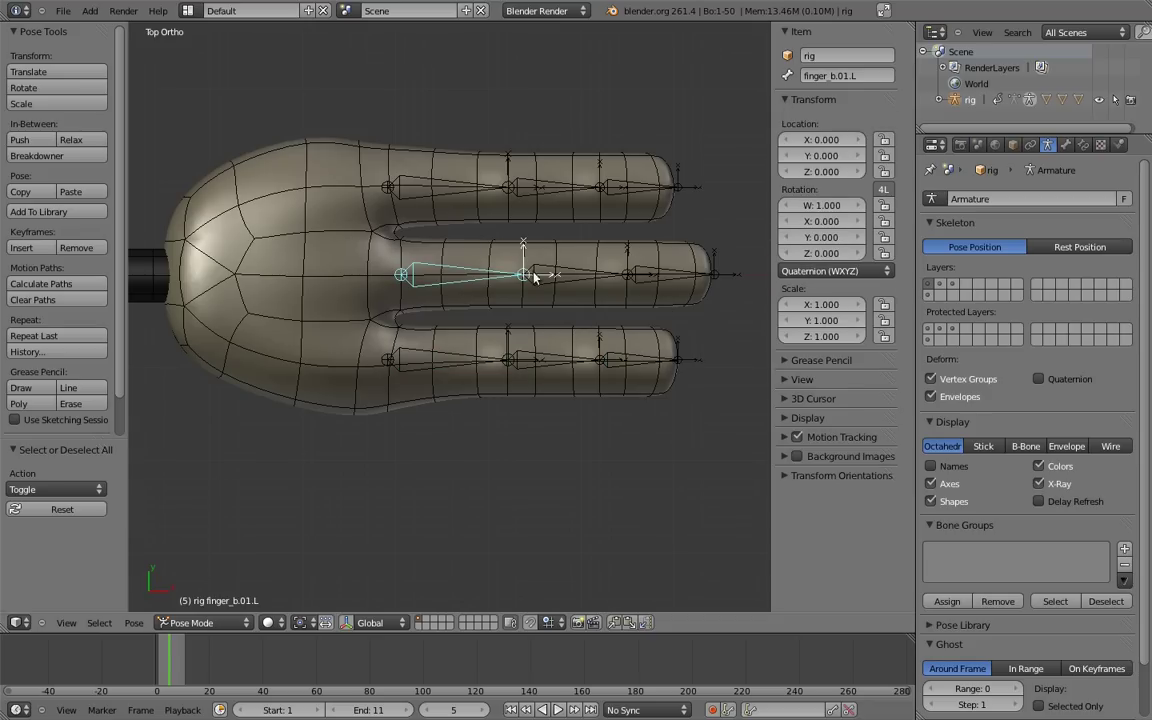
pyautogui.click(830, 271)
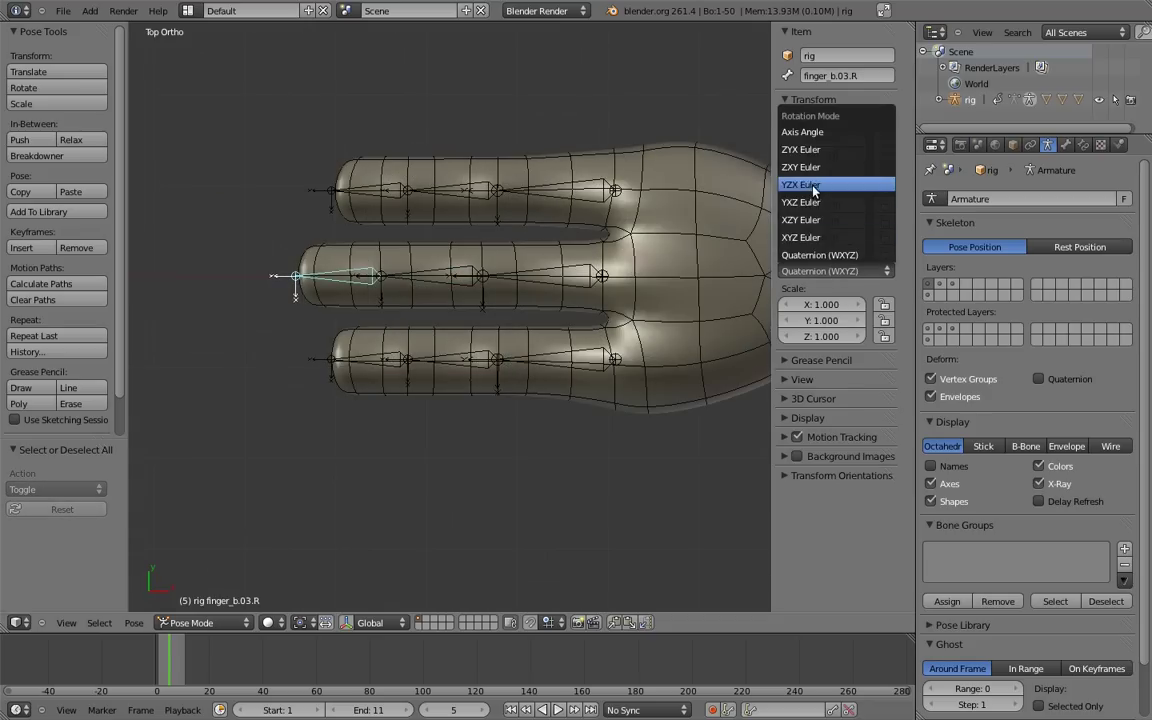
pyautogui.click(812, 185)
# - Set the rotation mode of finger_a.01.R, finger_a.02.R and finger_a.03.R to YZX Euler
pyautogui.rightClick(570, 189)
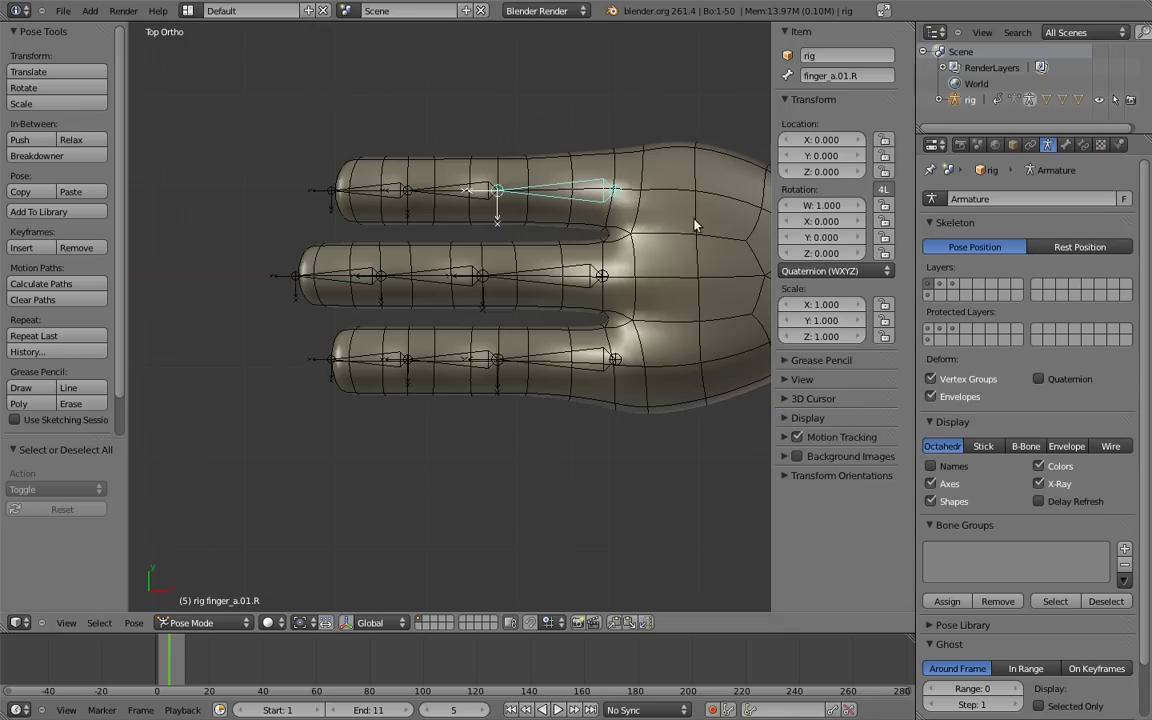
pyautogui.click(830, 271)
pyautogui.click(806, 187)
pyautogui.rightClick(440, 186)
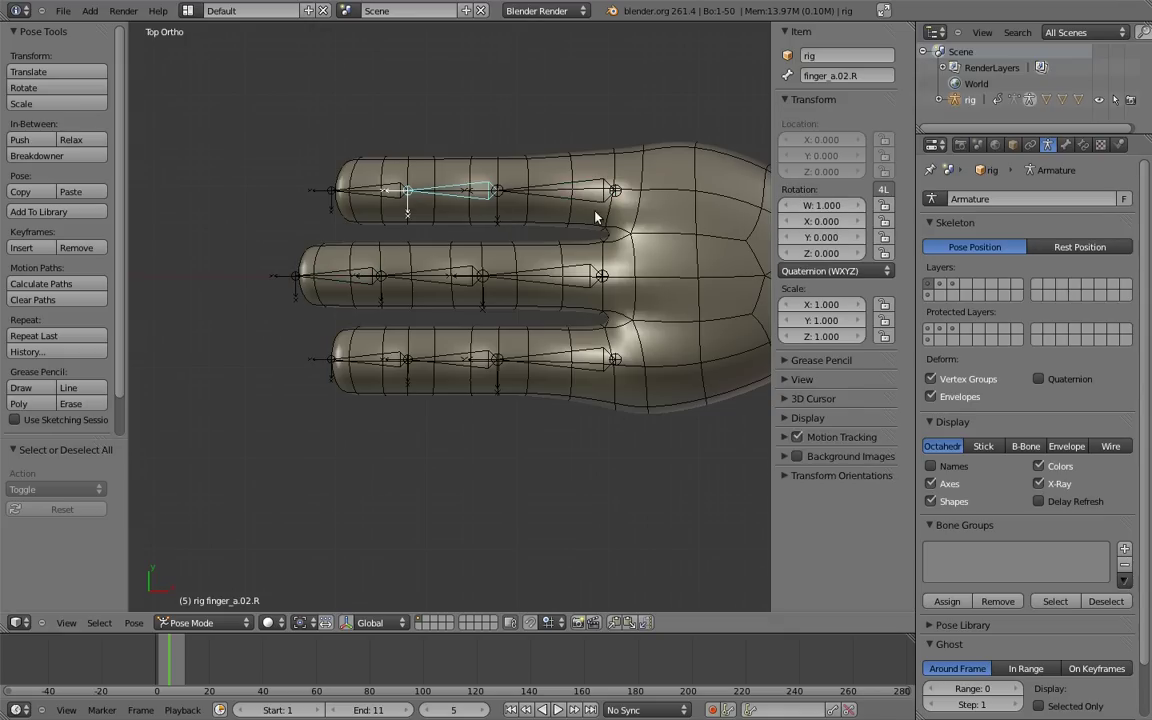
pyautogui.click(830, 271)
pyautogui.click(801, 185)
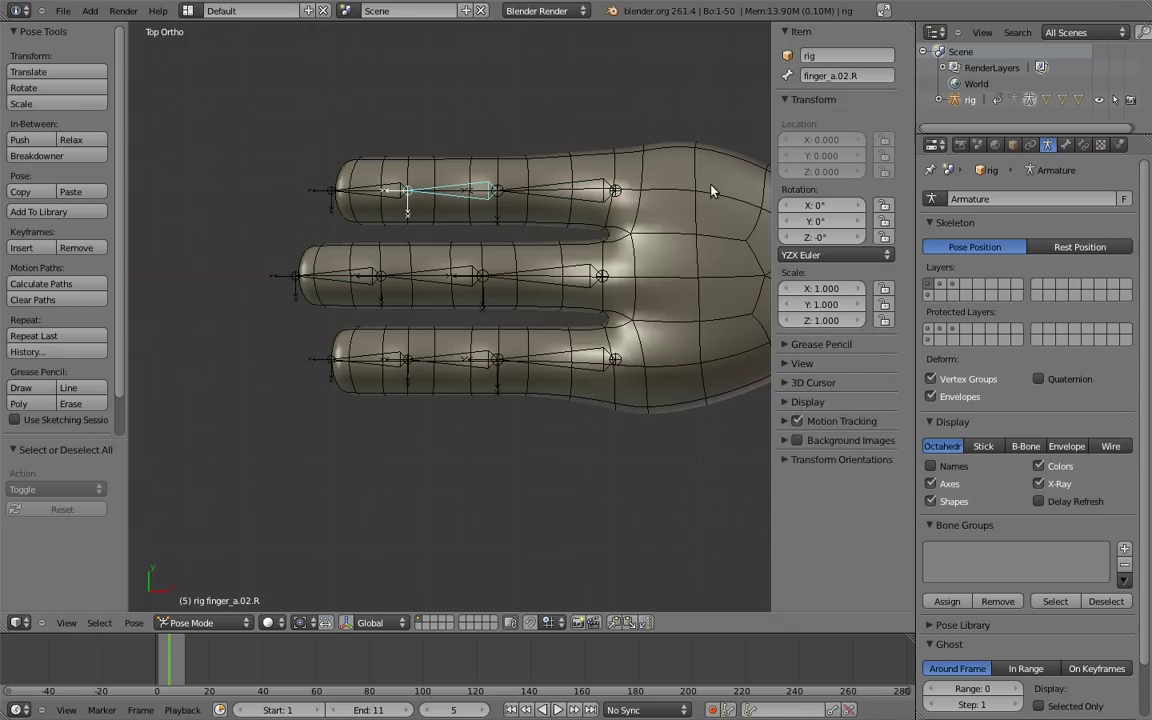
pyautogui.rightClick(365, 190)
pyautogui.click(830, 271)
pyautogui.click(802, 185)
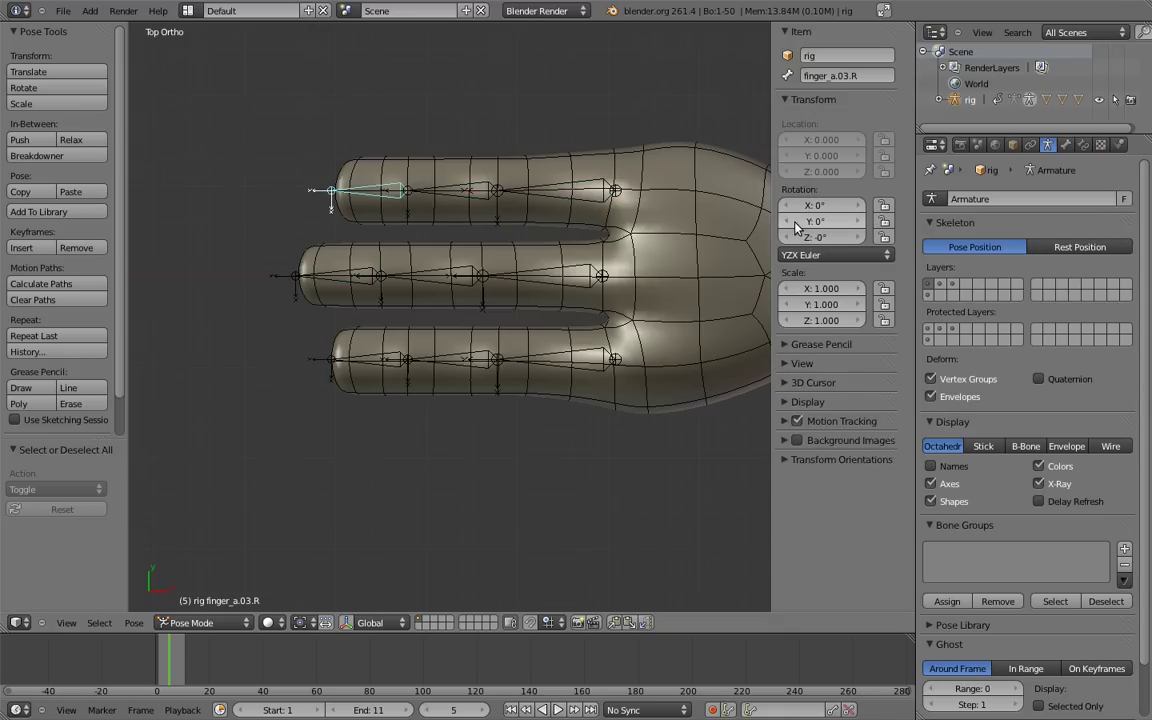
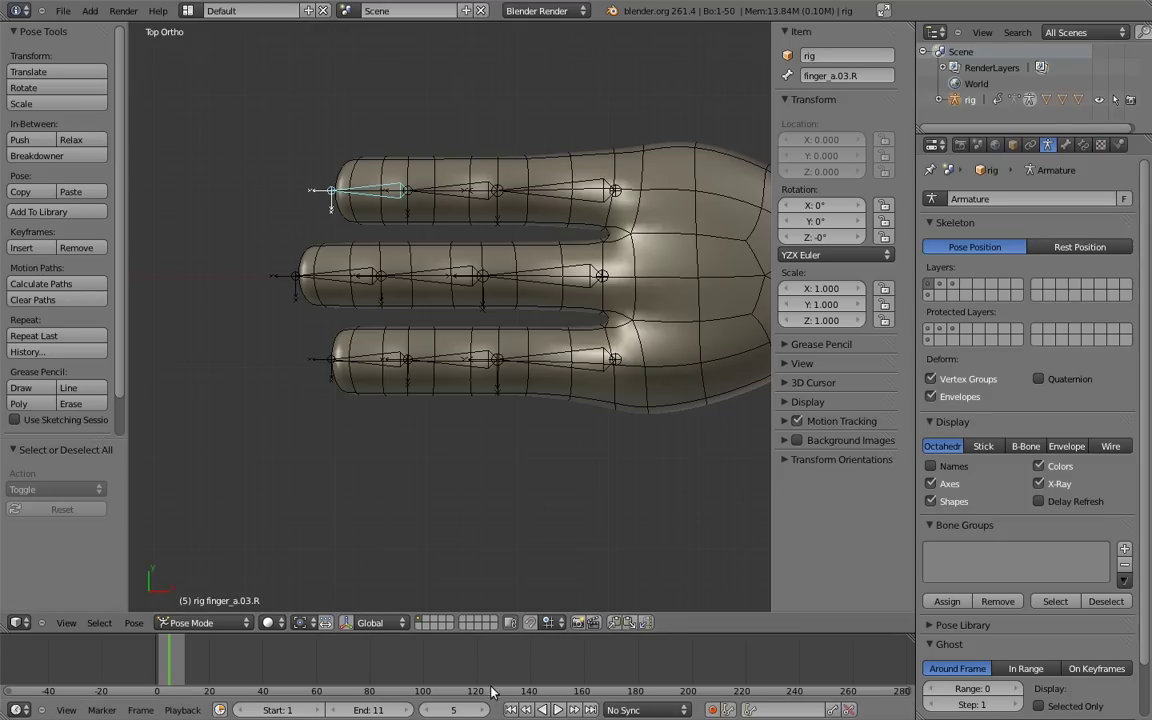
# - Return to frame 1, select all finger bones of the right hand, and bring the left hand's fingers into view
pyautogui.press('Return')
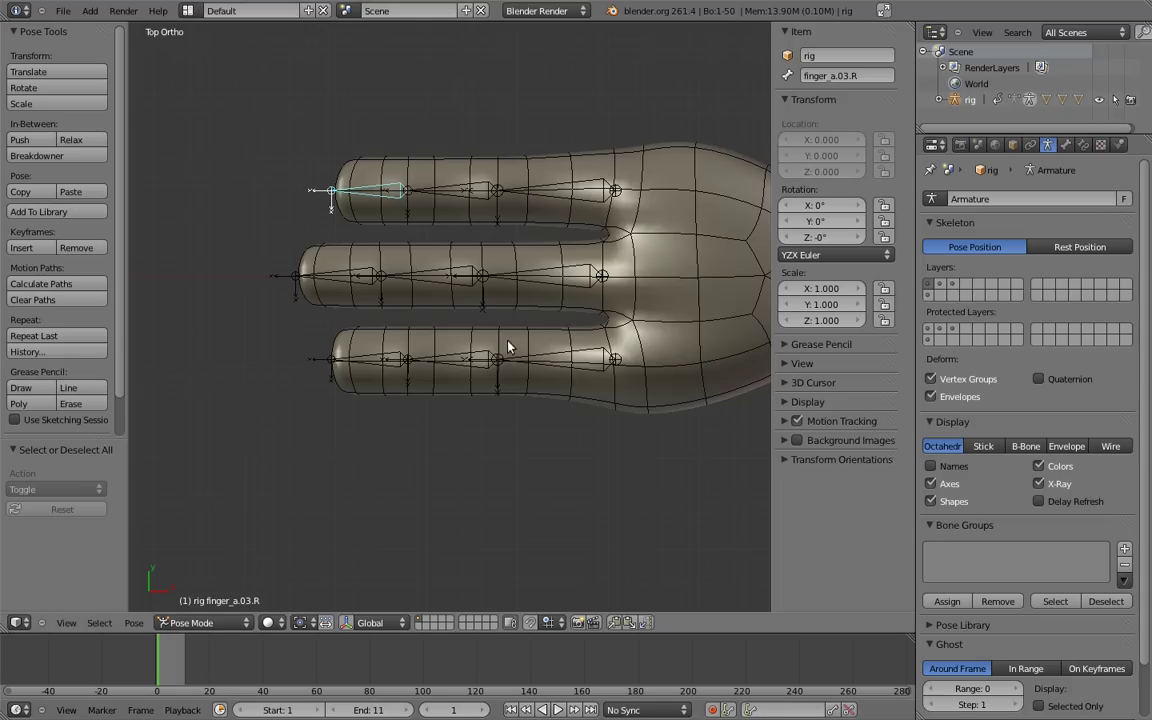
pyautogui.press('b')
pyautogui.moveTo(305, 138); pyautogui.dragTo(771, 411)
pyautogui.scroll(-5, 567, 190)
pyautogui.keyDown('shift'); pyautogui.moveTo(568, 190); pyautogui.dragTo(202, 209, button='middle'); pyautogui.keyUp('shift')
pyautogui.keyDown('shift'); pyautogui.moveTo(601, 249); pyautogui.dragTo(228, 221, button='middle'); pyautogui.keyUp('shift')
pyautogui.keyDown('shift'); pyautogui.moveTo(557, 275); pyautogui.dragTo(450, 270, button='middle'); pyautogui.keyUp('shift')
pyautogui.scroll(1, 450, 270)
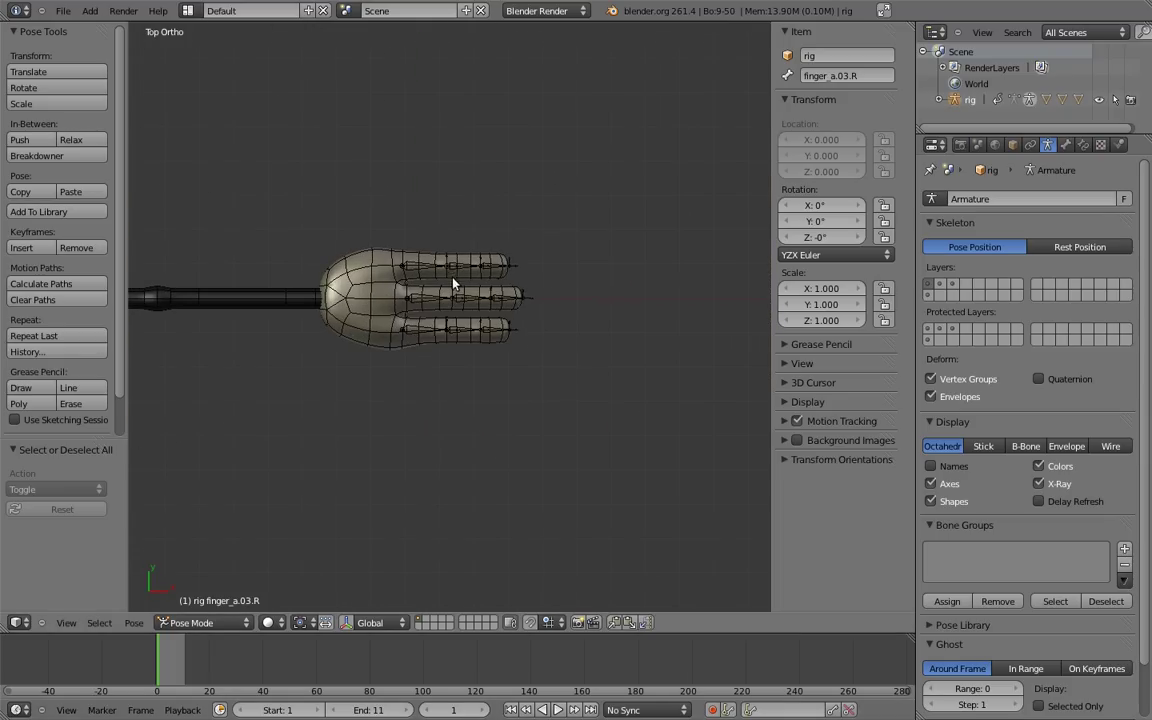
# - Select all finger bones of both hands and insert a rotation keyframe for them at frame 1
pyautogui.press('b')
pyautogui.moveTo(340, 205); pyautogui.dragTo(519, 343)
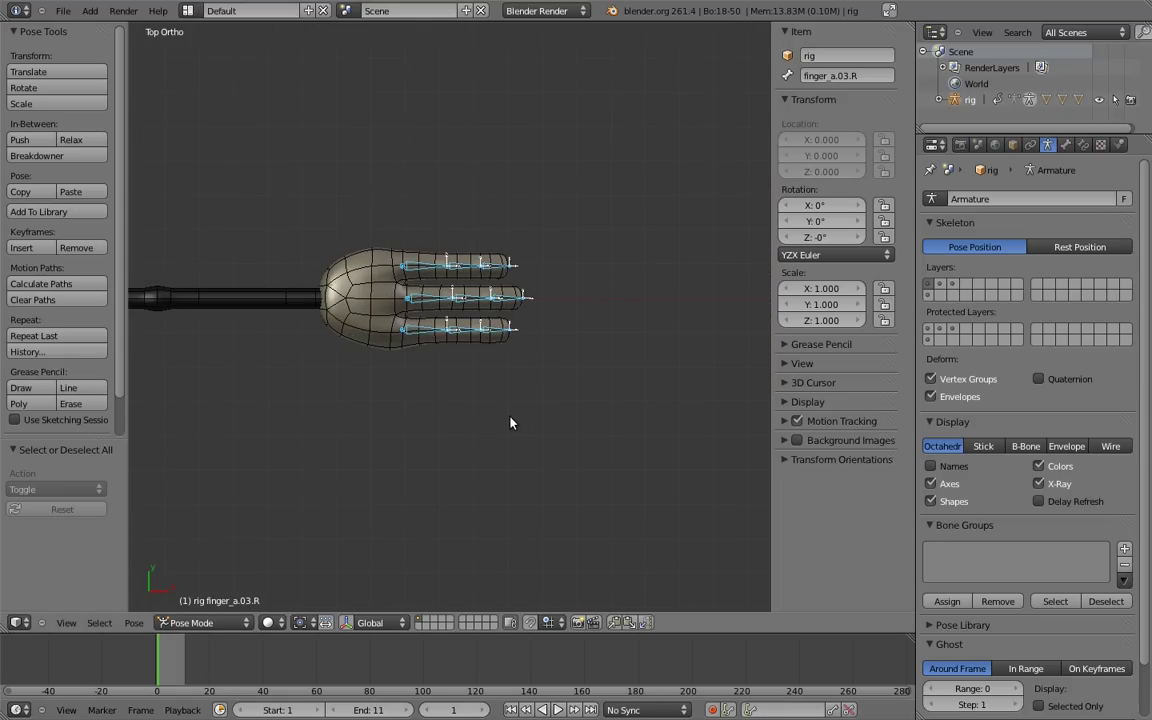
pyautogui.press('KP_1')
pyautogui.keyDown('shift'); pyautogui.moveTo(421, 403); pyautogui.dragTo(527, 319, button='middle'); pyautogui.keyUp('shift')
pyautogui.keyDown('shift'); pyautogui.moveTo(464, 361); pyautogui.dragTo(601, 343, button='middle'); pyautogui.keyUp('shift')
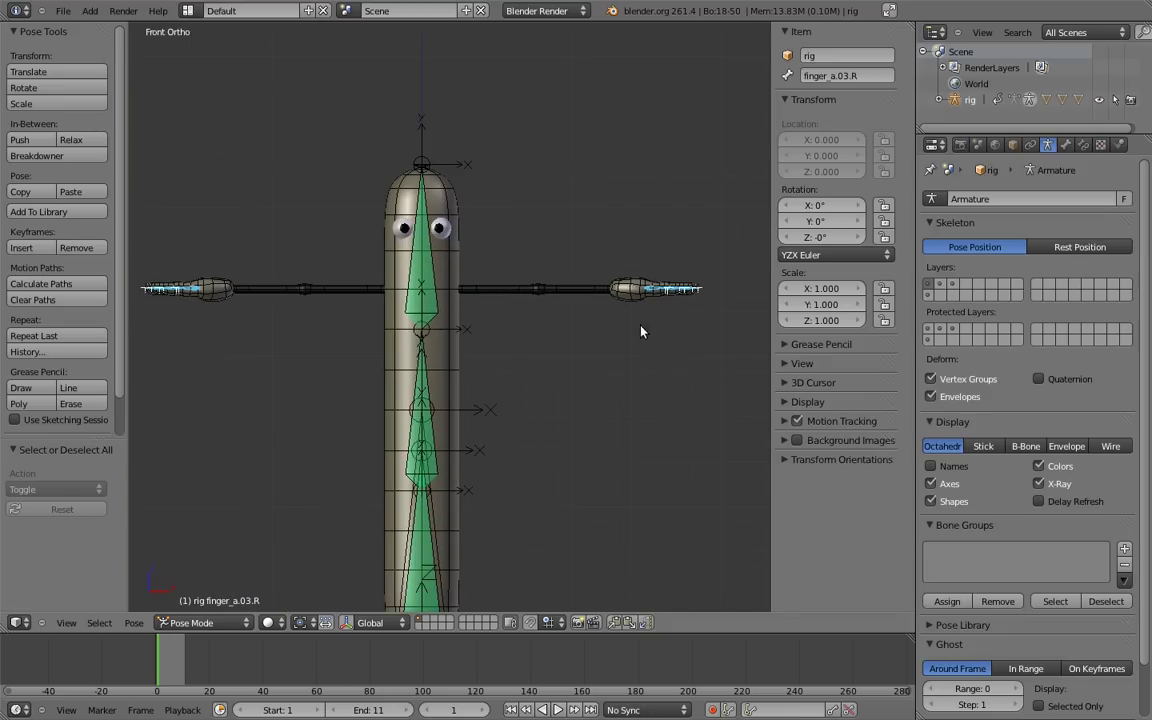
pyautogui.press('i')
pyautogui.click(570, 362)
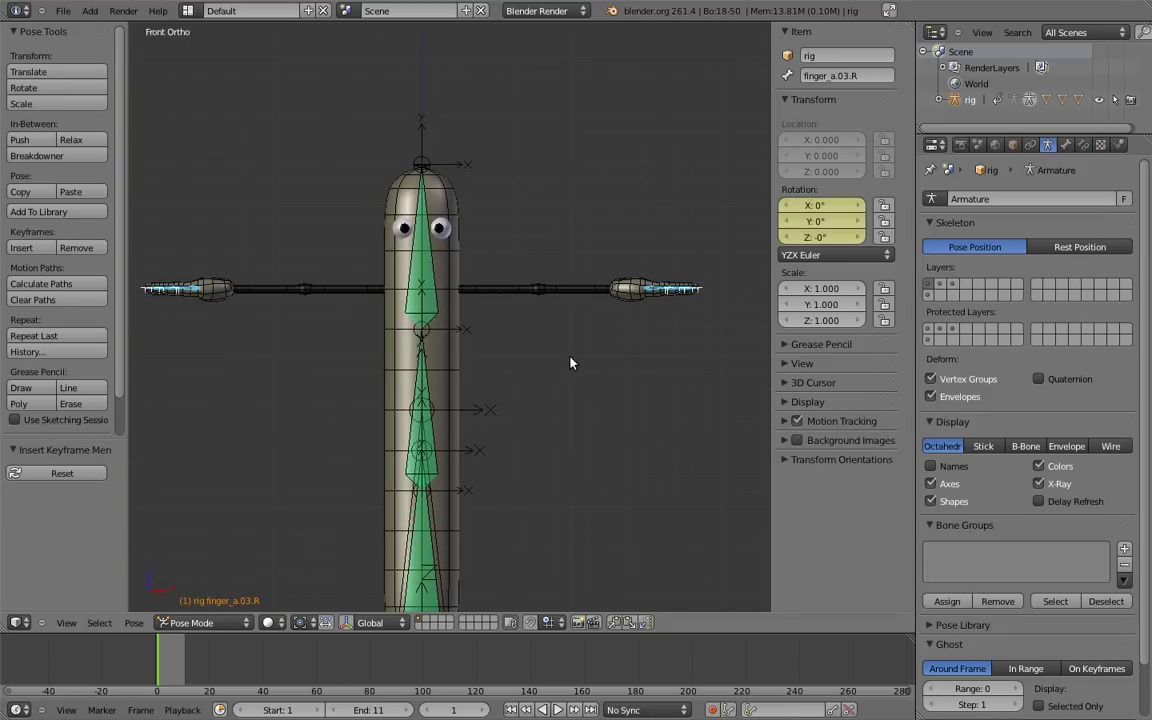
# - Go to frame 11 and rotate the middle and tip finger bones of the .L hand by 105° in front view
pyautogui.click(459, 710)
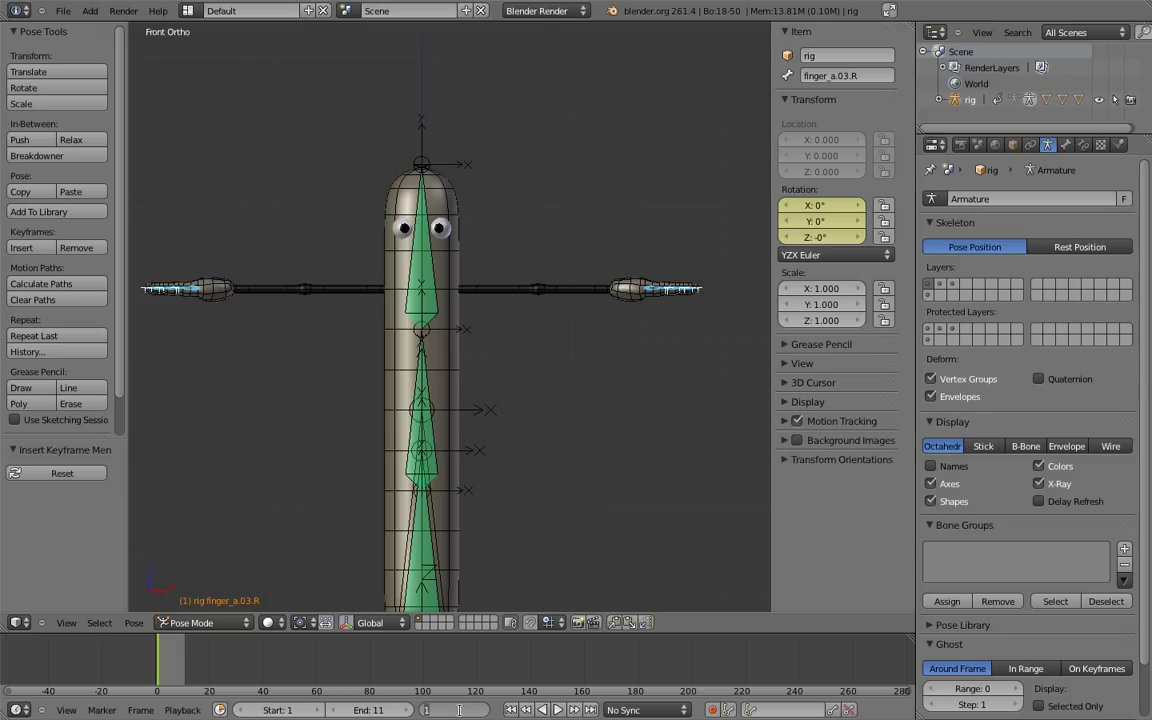
pyautogui.write('11')
pyautogui.press('Return')
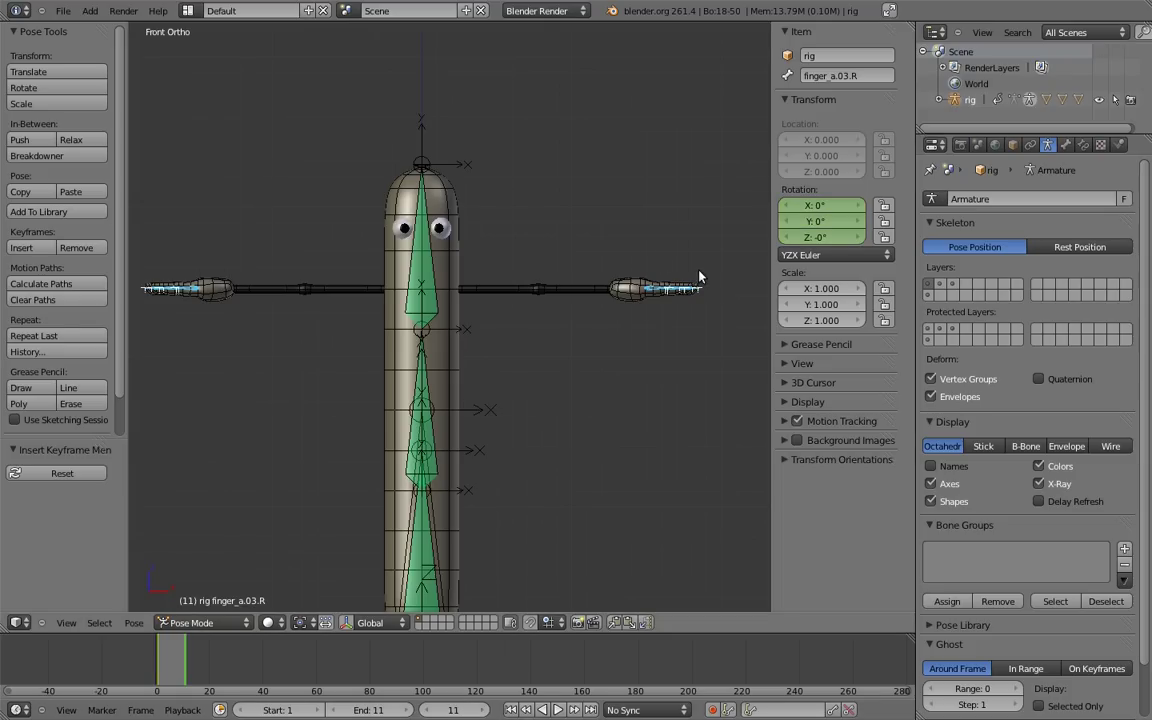
pyautogui.keyDown('shift'); pyautogui.moveTo(718, 239); pyautogui.dragTo(491, 328, button='middle'); pyautogui.keyUp('shift')
pyautogui.scroll(5, 447, 329)
pyautogui.scroll(6, 472, 375)
pyautogui.press('a')
pyautogui.press('b')
pyautogui.moveTo(436, 249); pyautogui.dragTo(646, 345)
pyautogui.press('r')
pyautogui.click(400, 502)
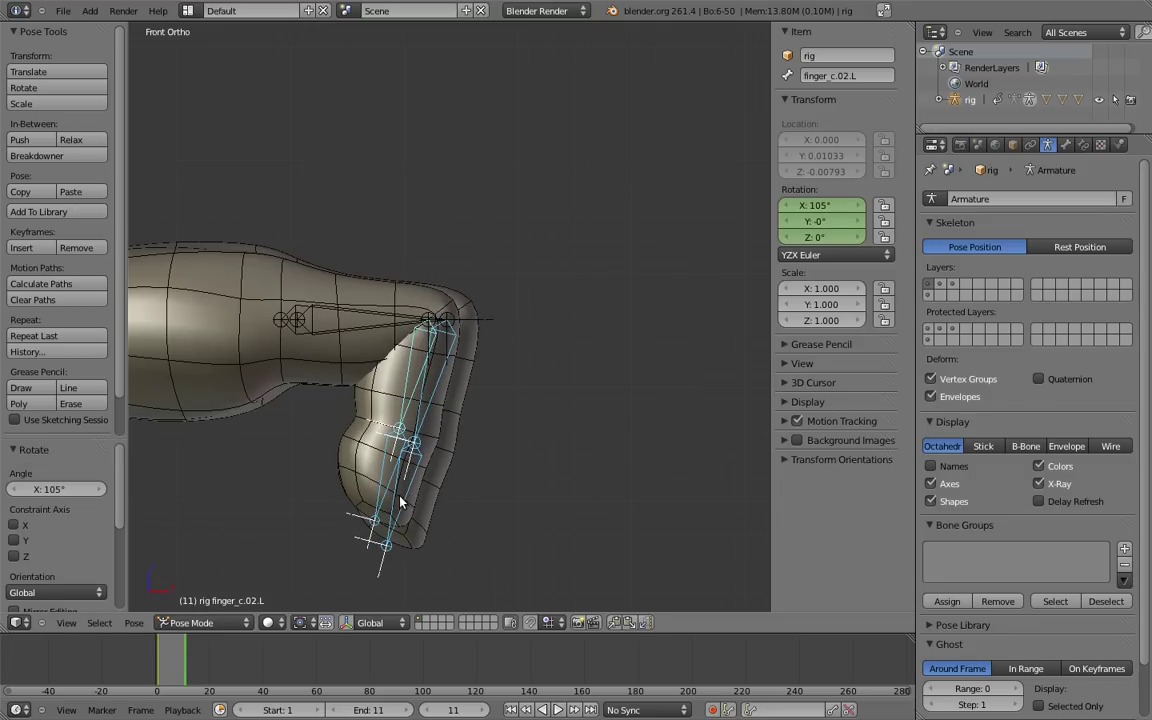
# - Select only the fingertip bones of the .L hand and rotate them by 75° to curl the fingers inward
pyautogui.rightClick(383, 497)
pyautogui.press('b')
pyautogui.moveTo(345, 483); pyautogui.dragTo(434, 528)
pyautogui.press('r')
pyautogui.click(311, 468)
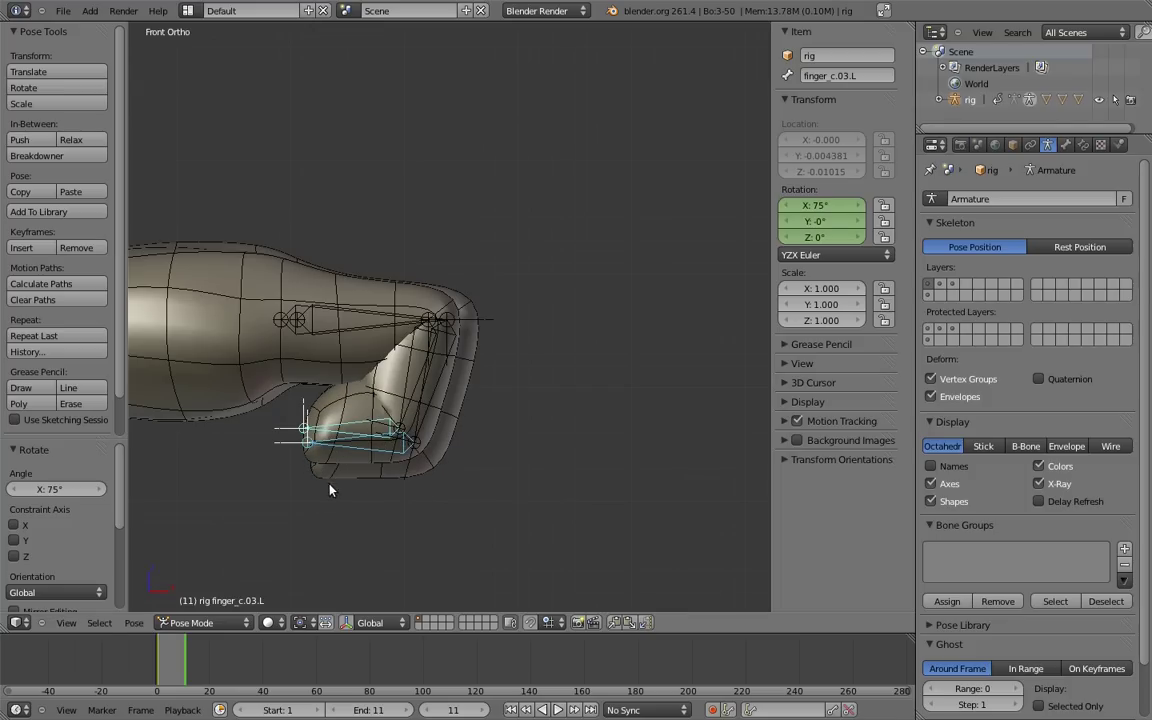
# - Curl the .R hand's fingers the same way by rotating the middle and tip bones, with the fingertips rotated by -75°
pyautogui.keyDown('shift'); pyautogui.moveTo(442, 471); pyautogui.dragTo(532, 478, button='middle'); pyautogui.keyUp('shift')
pyautogui.keyDown('shift'); pyautogui.moveTo(399, 446); pyautogui.dragTo(433, 373, button='middle'); pyautogui.keyUp('shift')
pyautogui.keyDown('shift'); pyautogui.moveTo(433, 373); pyautogui.dragTo(469, 368, button='middle'); pyautogui.keyUp('shift')
pyautogui.keyDown('shift'); pyautogui.moveTo(175, 357); pyautogui.dragTo(717, 362, button='middle'); pyautogui.keyUp('shift')
pyautogui.keyDown('shift'); pyautogui.moveTo(266, 328); pyautogui.dragTo(650, 311, button='middle'); pyautogui.keyUp('shift')
pyautogui.keyDown('shift'); pyautogui.moveTo(281, 296); pyautogui.dragTo(620, 302, button='middle'); pyautogui.keyUp('shift')
pyautogui.keyDown('ctrl'); pyautogui.moveTo(516, 313); pyautogui.dragTo(587, 340, button='middle'); pyautogui.keyUp('ctrl')
pyautogui.keyDown('shift'); pyautogui.moveTo(587, 340); pyautogui.dragTo(565, 348, button='middle'); pyautogui.keyUp('shift')
pyautogui.scroll(3, 565, 348)
pyautogui.rightClick(514, 323)
pyautogui.press('b')
pyautogui.moveTo(336, 271); pyautogui.dragTo(506, 404)
pyautogui.moveTo(506, 404); pyautogui.dragTo(507, 404)
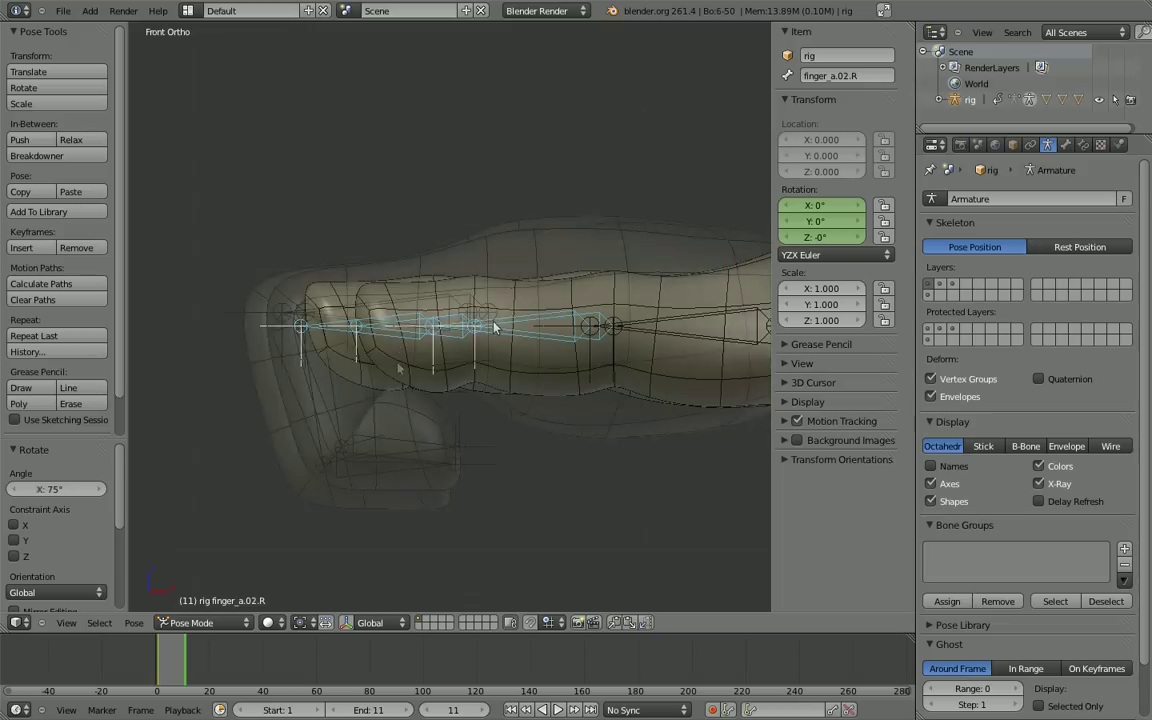
pyautogui.keyDown('ctrl'); pyautogui.moveTo(496, 327); pyautogui.dragTo(424, 267, button='middle'); pyautogui.keyUp('ctrl')
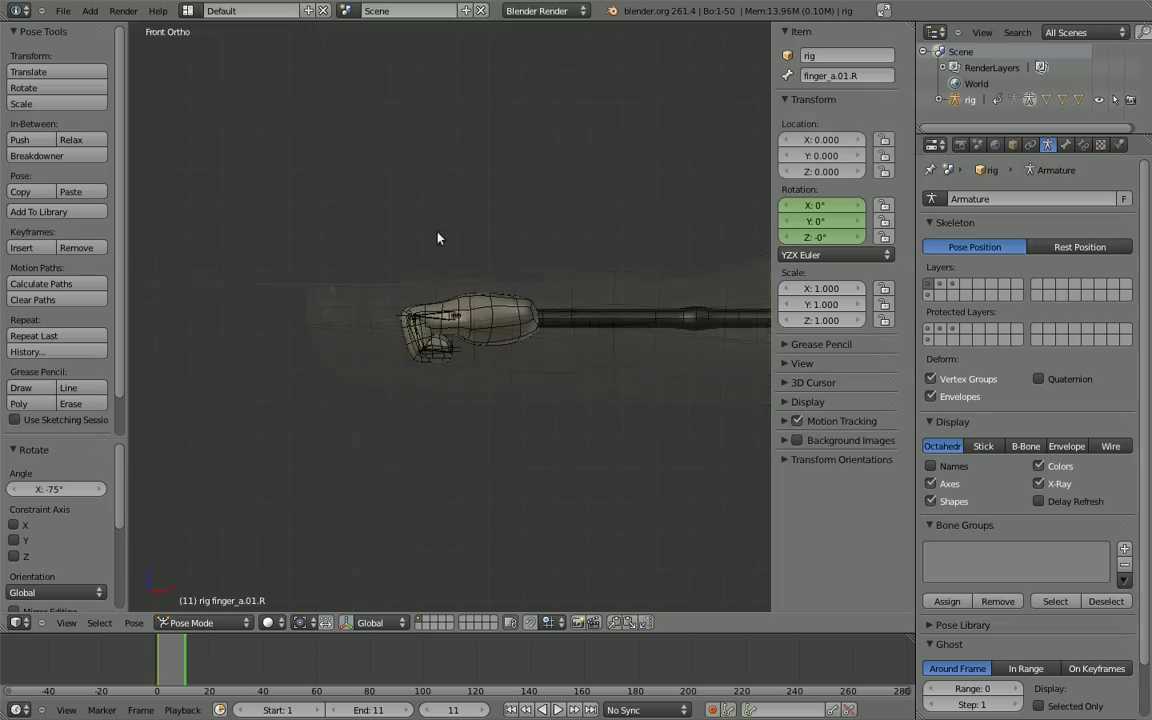
# - Select the finger bones of both curled hands and insert a rotation keyframe for them at frame 11
pyautogui.press('b')
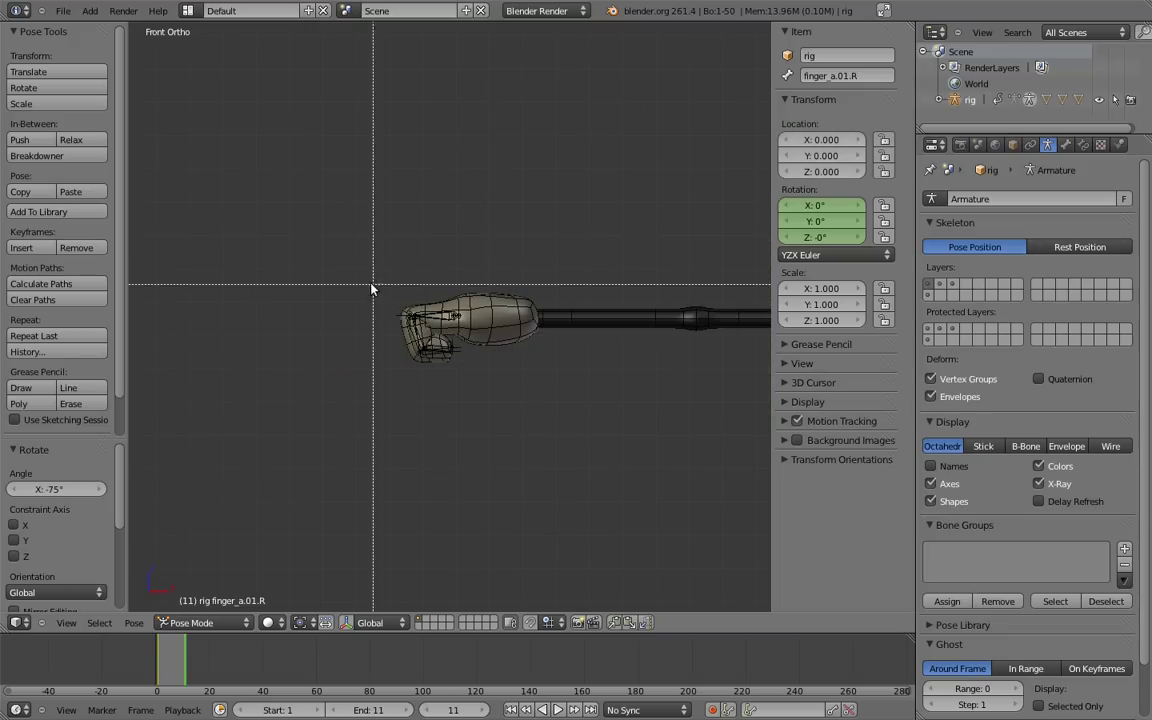
pyautogui.moveTo(358, 283); pyautogui.dragTo(460, 384)
pyautogui.keyDown('shift'); pyautogui.moveTo(581, 268); pyautogui.dragTo(140, 275, button='middle'); pyautogui.keyUp('shift')
pyautogui.keyDown('shift'); pyautogui.moveTo(728, 215); pyautogui.dragTo(188, 244, button='middle'); pyautogui.keyUp('shift')
pyautogui.keyDown('shift'); pyautogui.moveTo(572, 271); pyautogui.dragTo(455, 233, button='middle'); pyautogui.keyUp('shift')
pyautogui.press('b')
pyautogui.moveTo(501, 288); pyautogui.dragTo(558, 386)
pyautogui.keyDown('shift'); pyautogui.moveTo(558, 386); pyautogui.dragTo(603, 369, button='middle'); pyautogui.keyUp('shift')
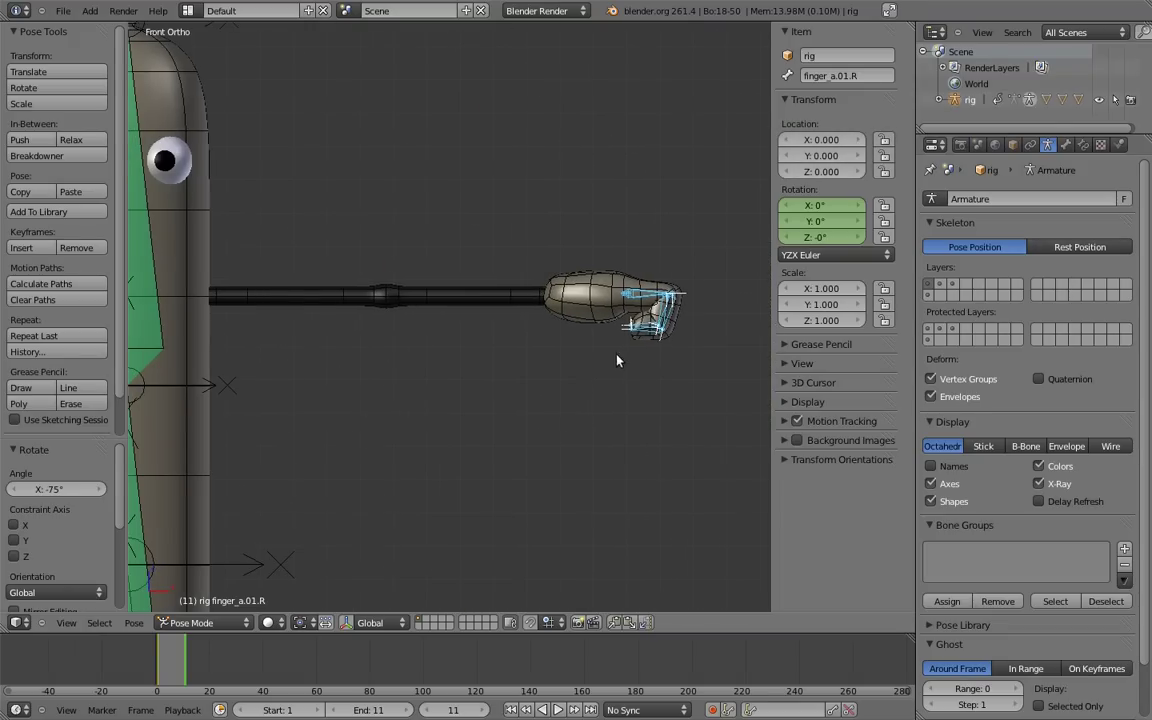
pyautogui.press('i')
pyautogui.click(569, 396)
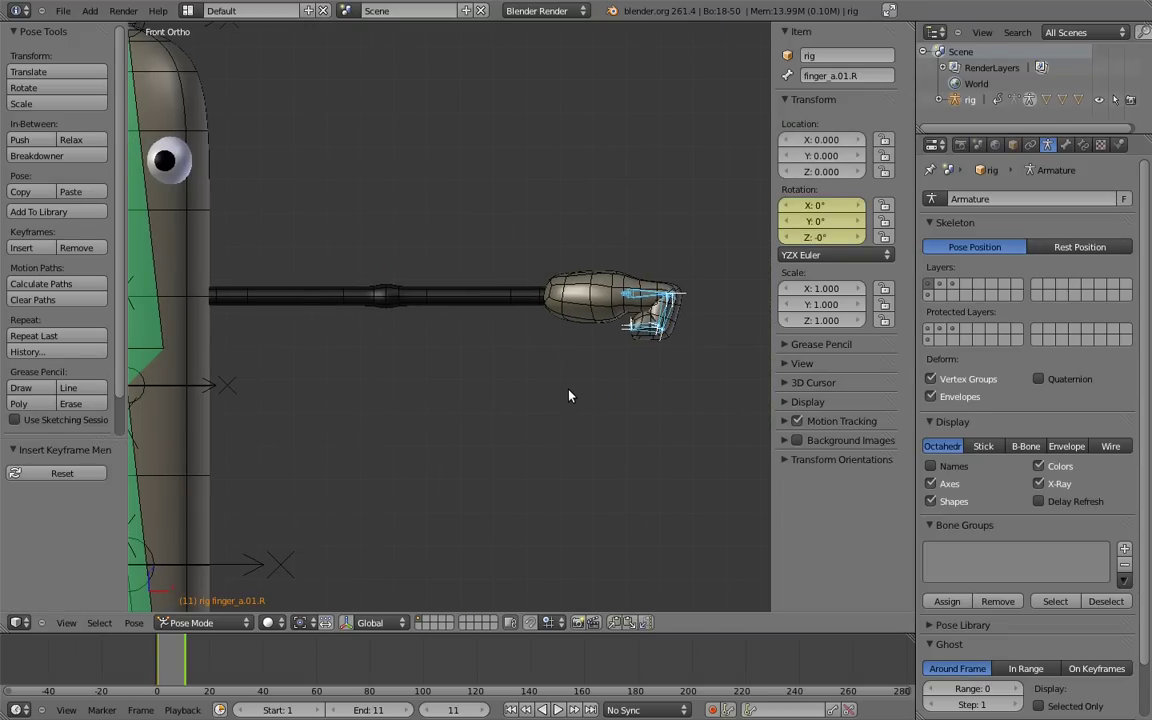
# - Deselect all bones and scrub between the two keyframes to check the finger-bending animation on both hands
pyautogui.keyDown('shift'); pyautogui.moveTo(452, 372); pyautogui.dragTo(532, 370, button='middle'); pyautogui.keyUp('shift')
pyautogui.keyDown('ctrl'); pyautogui.moveTo(552, 244); pyautogui.dragTo(556, 312, button='middle'); pyautogui.keyUp('ctrl')
pyautogui.keyDown('shift'); pyautogui.moveTo(518, 339); pyautogui.dragTo(630, 339, button='middle'); pyautogui.keyUp('shift')
pyautogui.keyDown('ctrl'); pyautogui.moveTo(613, 283); pyautogui.dragTo(630, 314, button='middle'); pyautogui.keyUp('ctrl')
pyautogui.press('a')
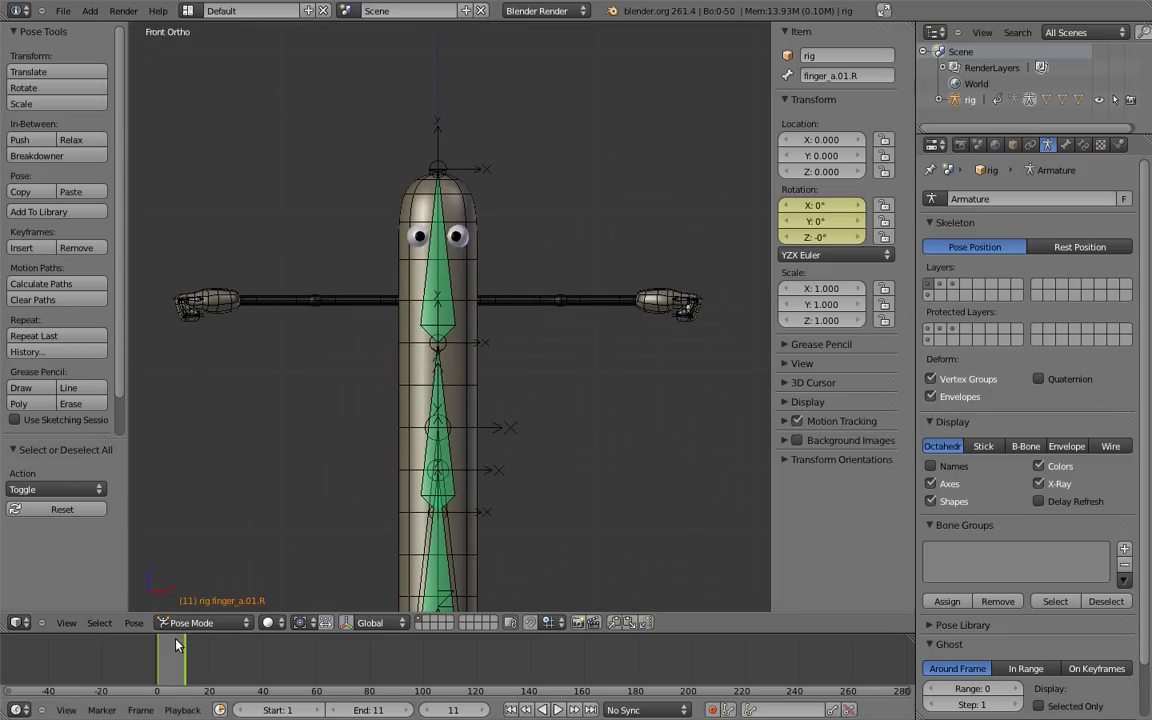
pyautogui.click(181, 663)
pyautogui.moveTo(181, 663)
pyautogui.mouseDown()
pyautogui.moveTo(162, 664)
pyautogui.moveTo(191, 666)
pyautogui.mouseUp()
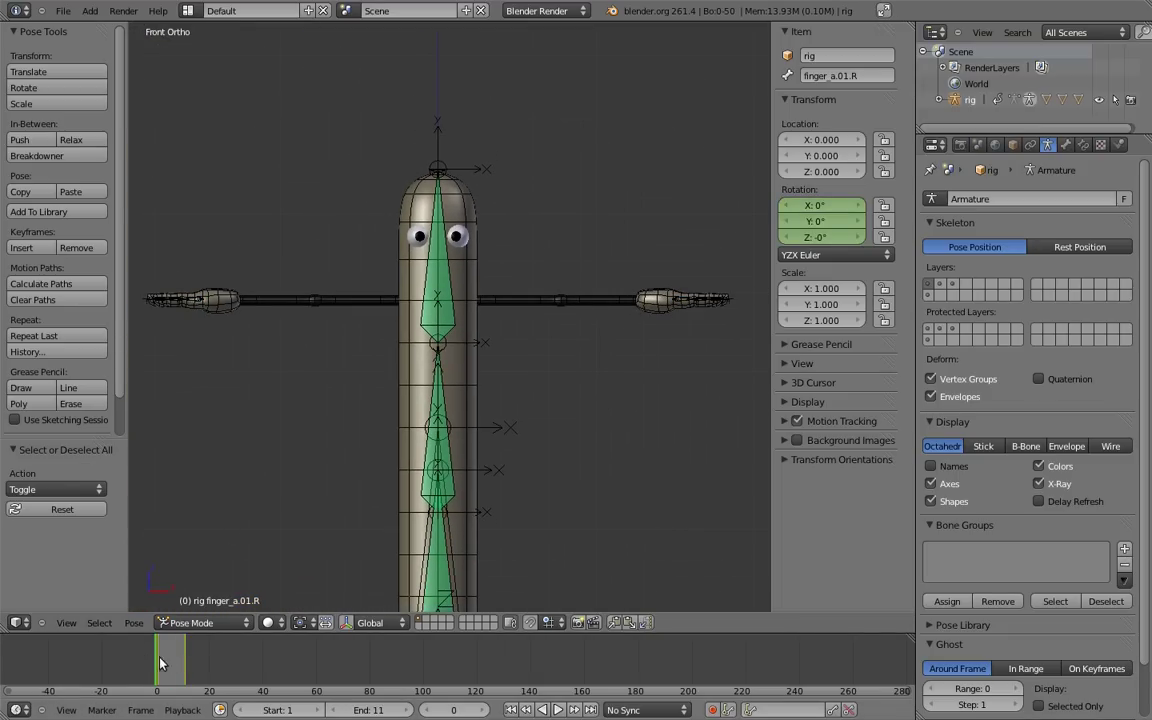
pyautogui.moveTo(175, 658); pyautogui.dragTo(177, 655)
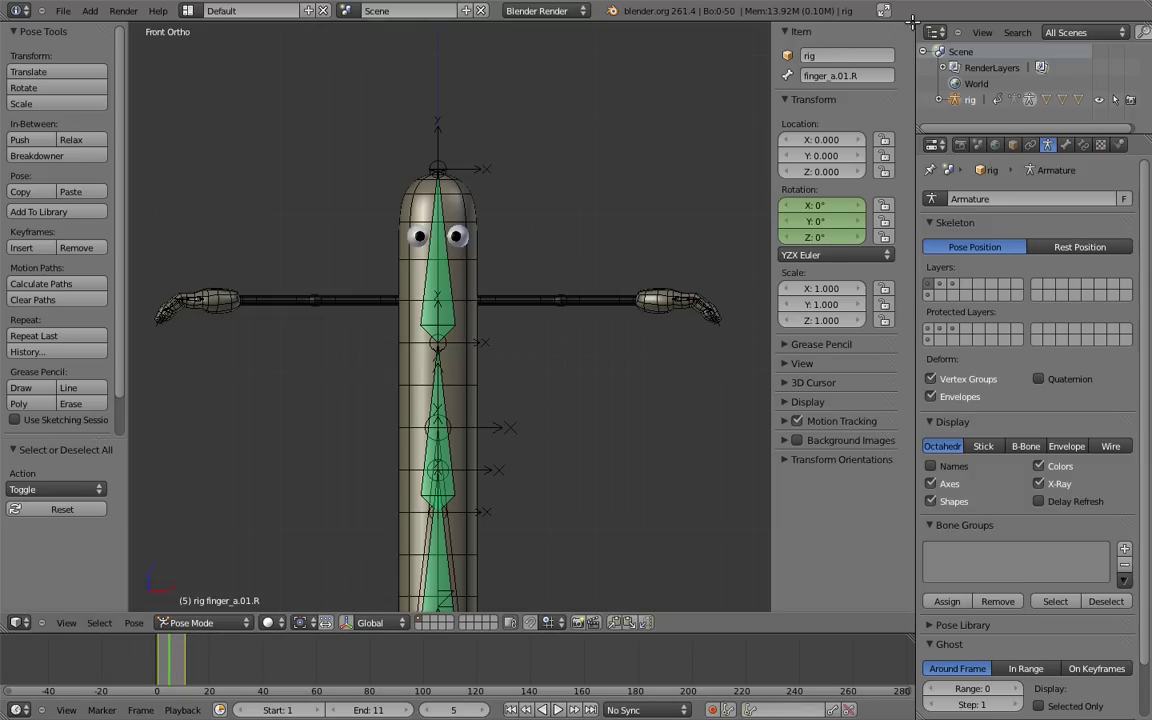
# - Split the 3D view in two and turn the new area into a DopeSheet in Action Editor mode
pyautogui.moveTo(911, 27); pyautogui.dragTo(395, 76)
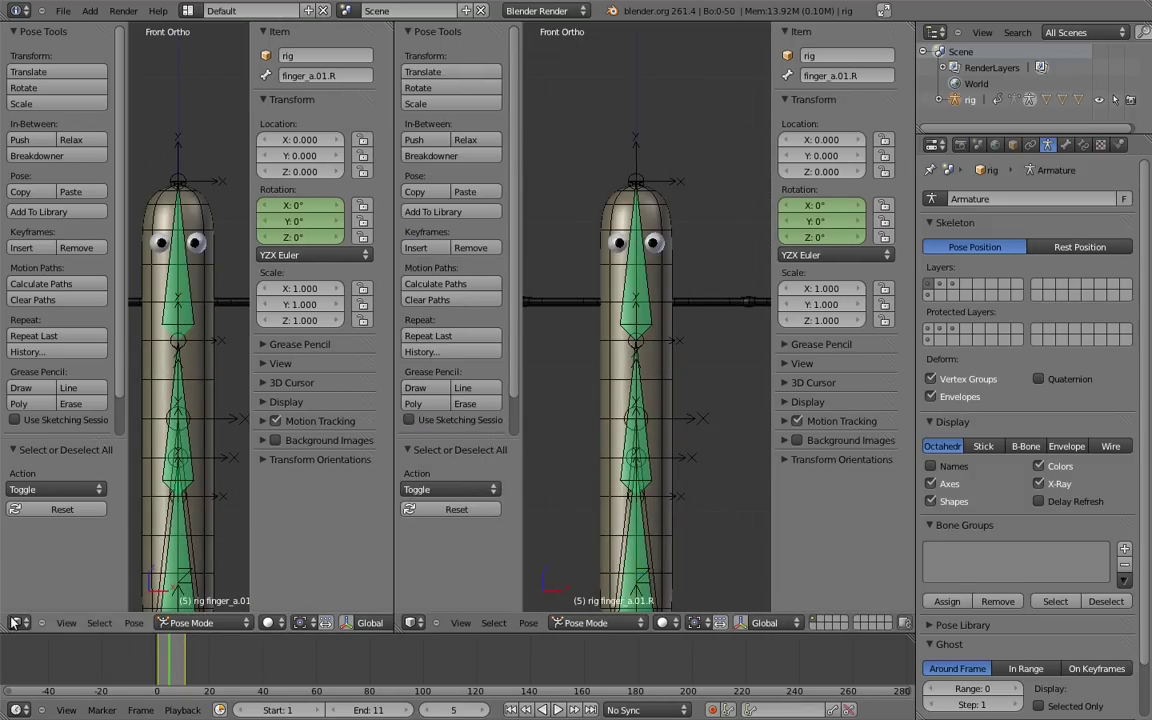
pyautogui.click(26, 623)
pyautogui.click(46, 555)
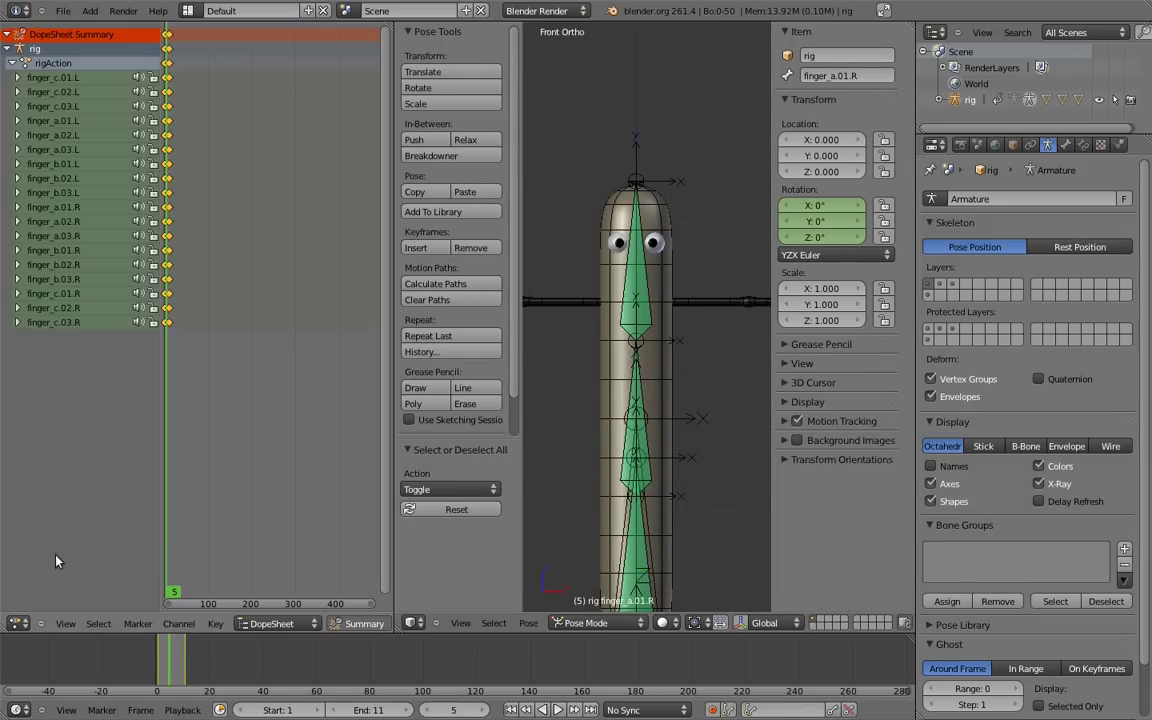
pyautogui.click(271, 623)
pyautogui.click(262, 591)
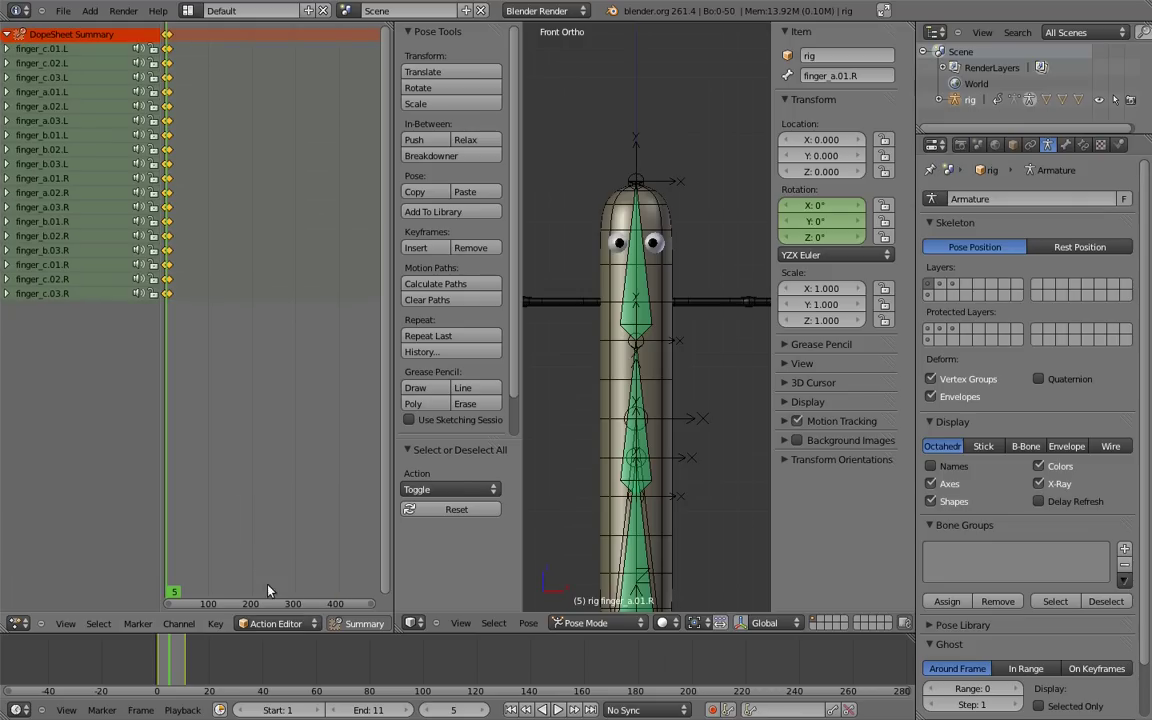
# - Rename the rig's action to finger_bend
pyautogui.scroll(-5, 361, 627)
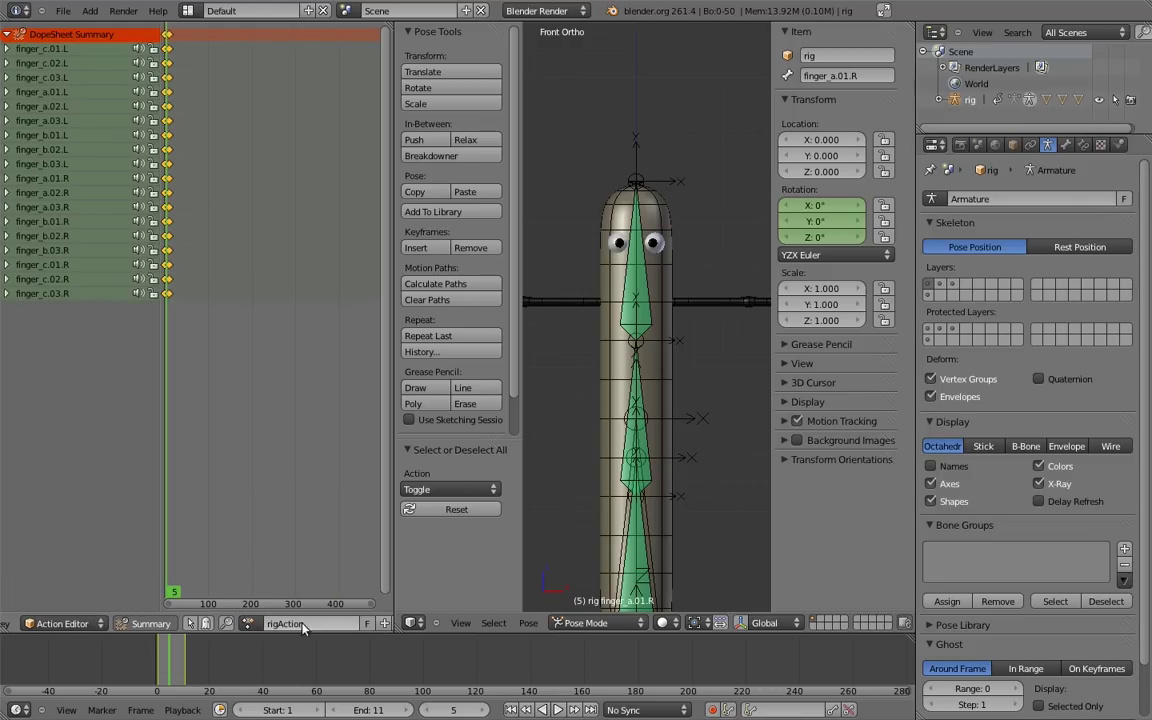
pyautogui.click(349, 622)
pyautogui.press('BackSpace')
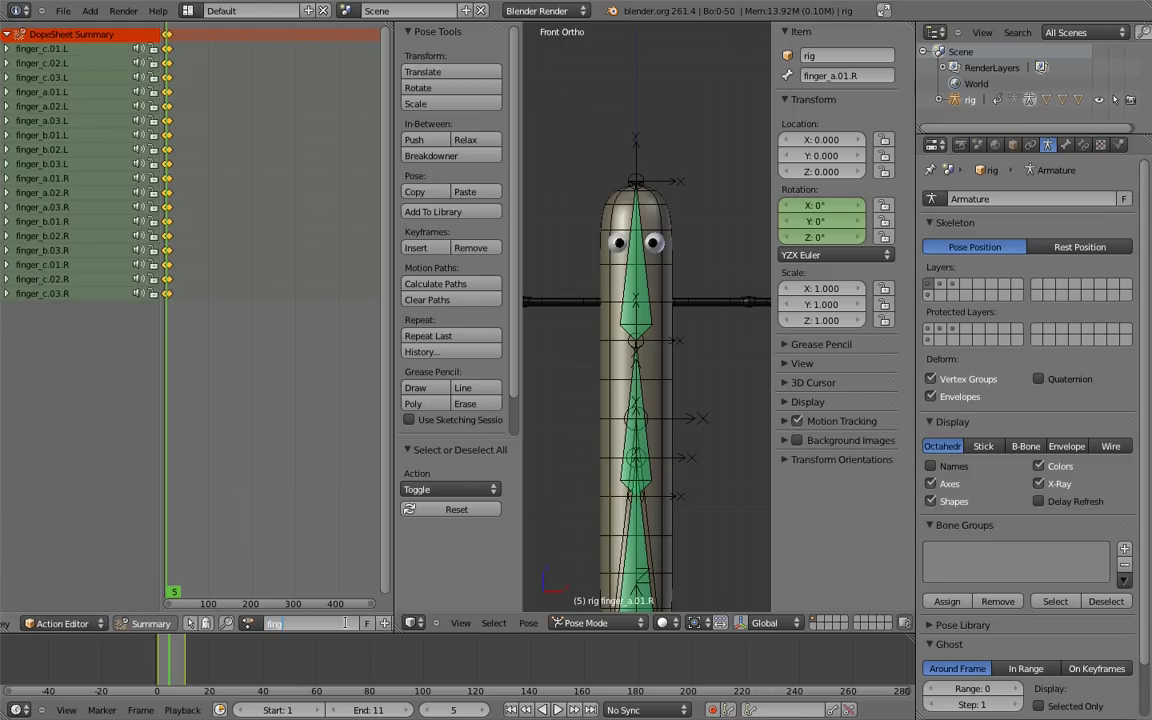
pyautogui.press('Return')
# - Select all keyframes of the finger_bend action and set their interpolation to Linear
pyautogui.press('a')
pyautogui.press('a')
pyautogui.press('t')
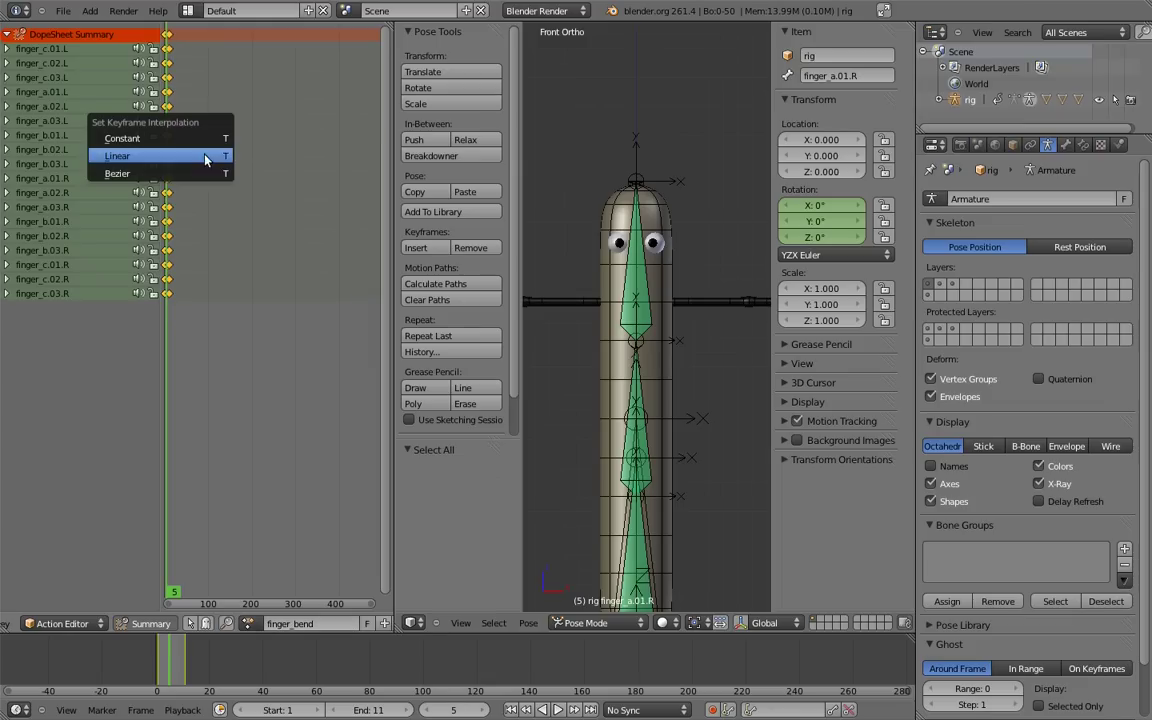
pyautogui.click(200, 159)
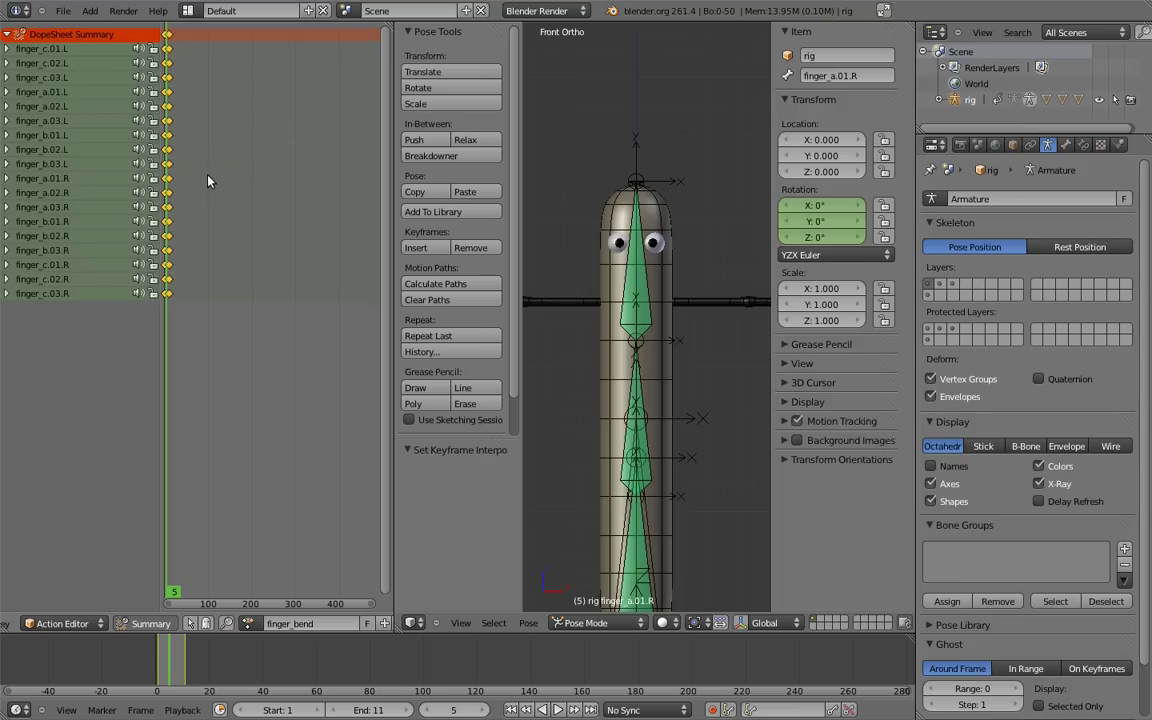
# - Unlink the finger_bend action from the rig and merge the Action Editor area back into the 3D view
pyautogui.moveTo(340, 630); pyautogui.dragTo(278, 625, button='middle')
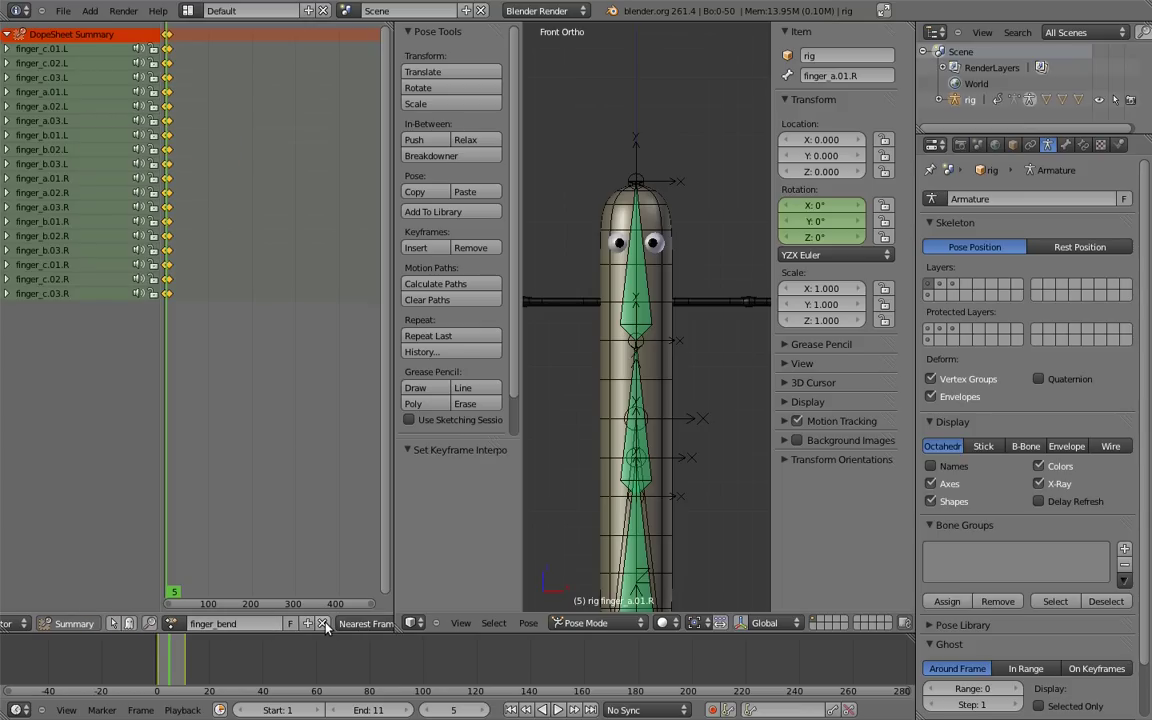
pyautogui.click(326, 626)
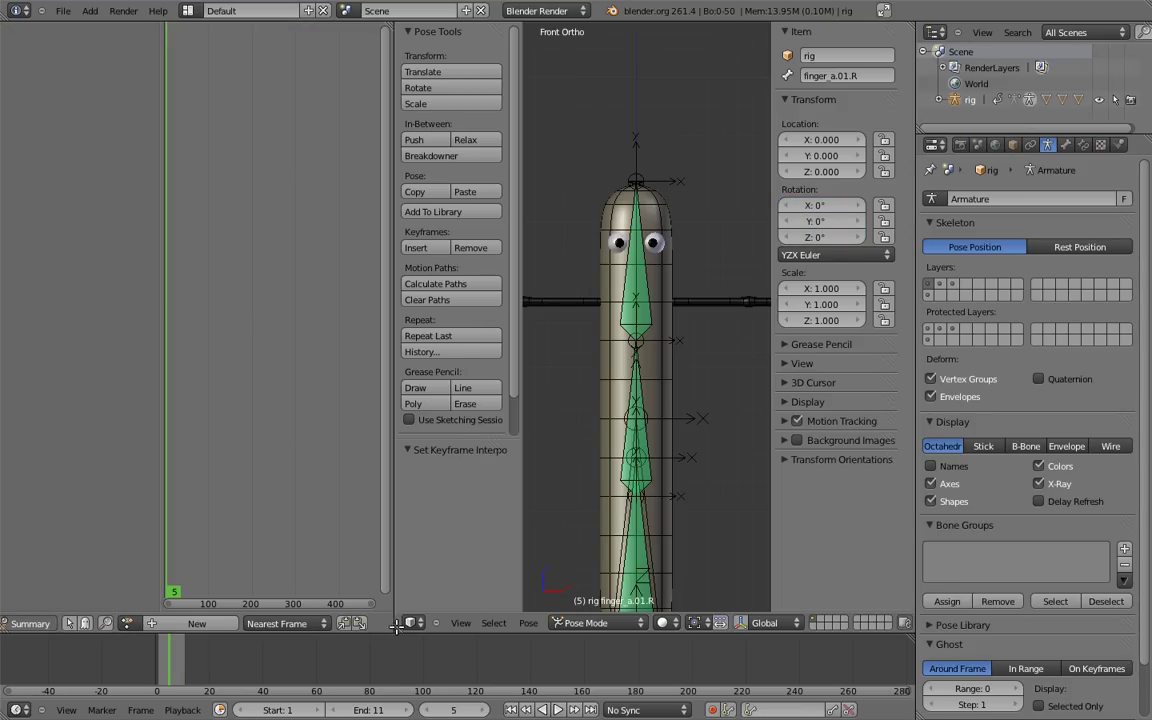
pyautogui.moveTo(395, 630); pyautogui.dragTo(363, 615)
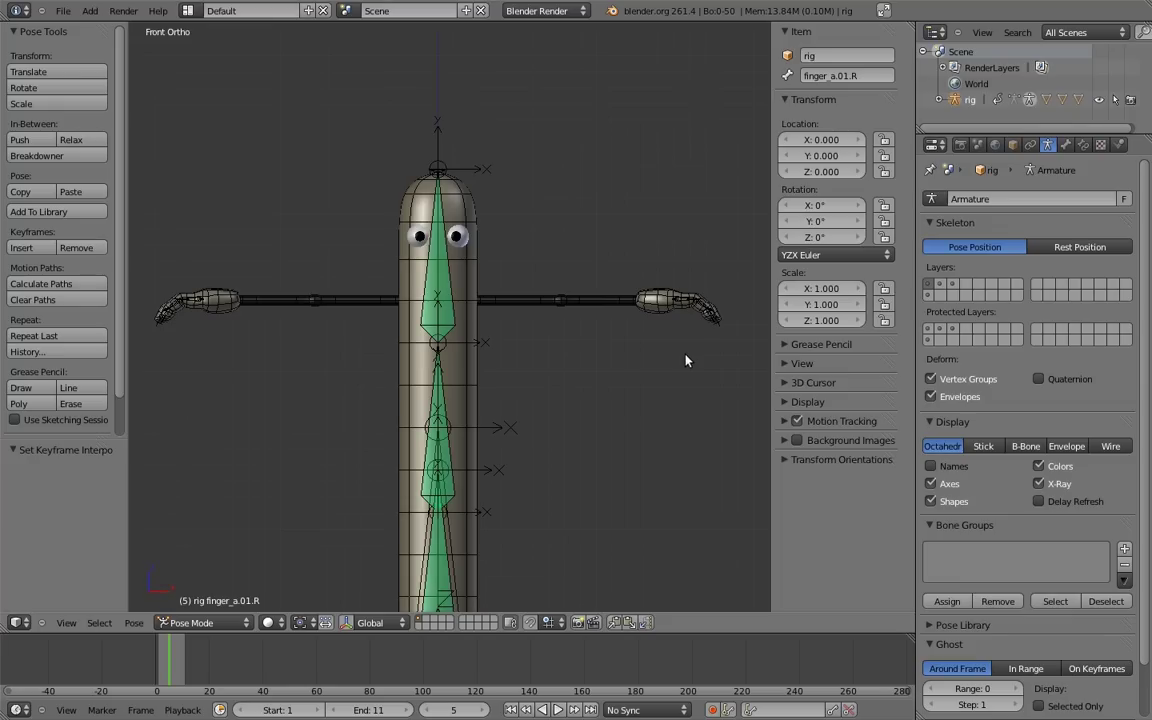
# - Scrub the timeline to test the unlinked rig, clear the rotation of all pose bones, and deselect them
pyautogui.click(180, 662)
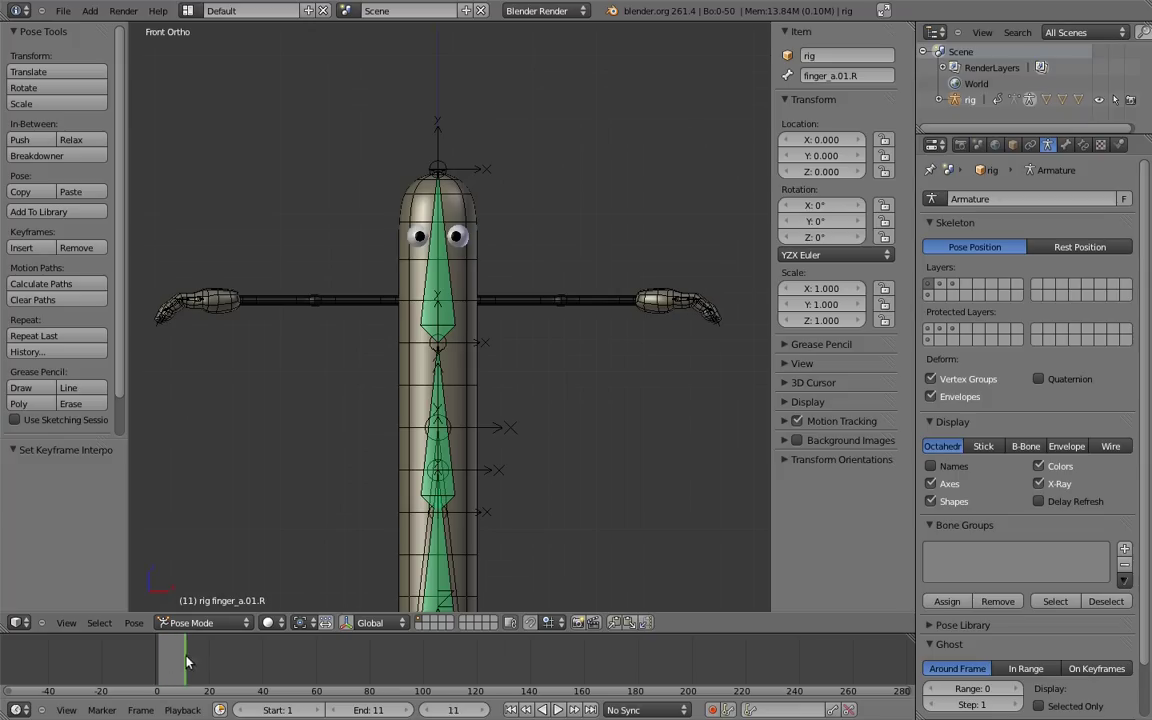
pyautogui.press('Left')
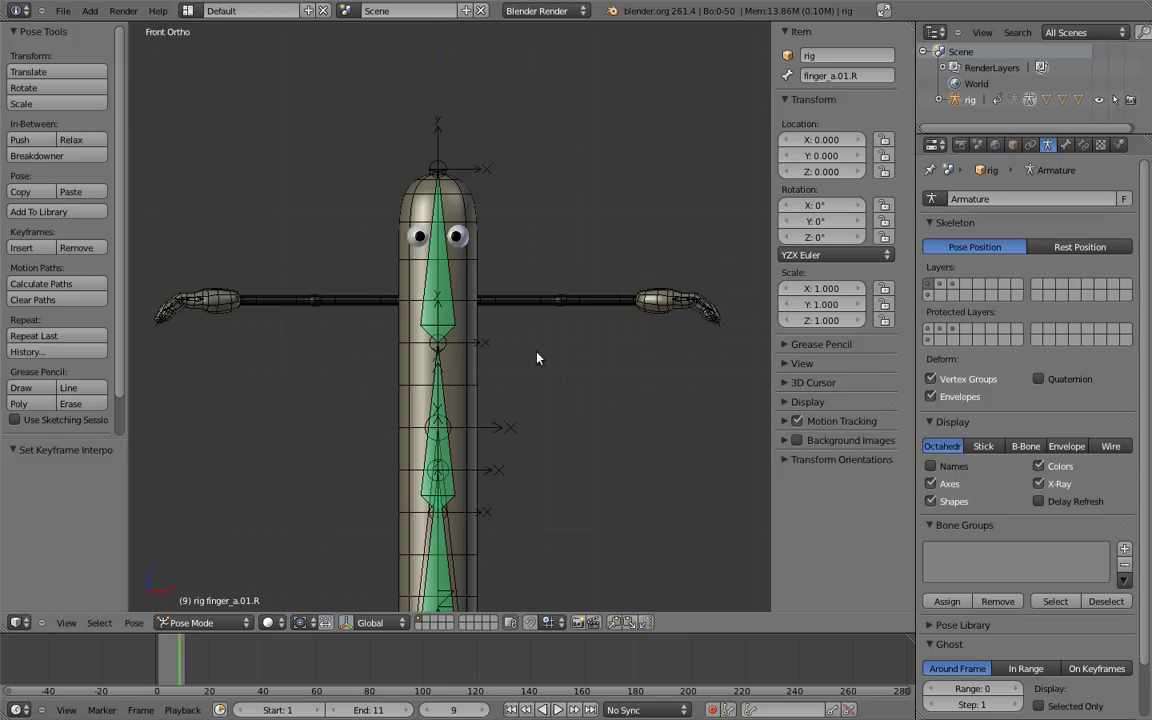
pyautogui.press('a')
pyautogui.hotkey('alt', 'r')
pyautogui.press('a')
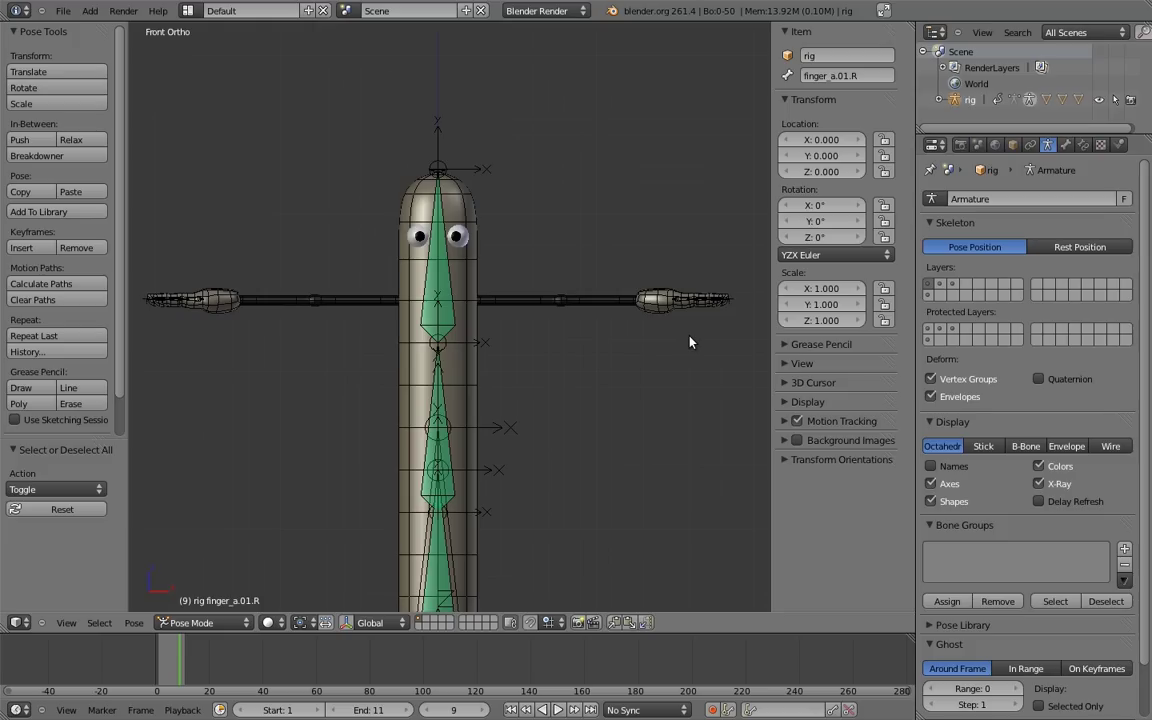
# - In Edit Mode, duplicate the finger_c.01.L bone and move the copy 0.080 up along the Z axis
pyautogui.scroll(5, 680, 262)
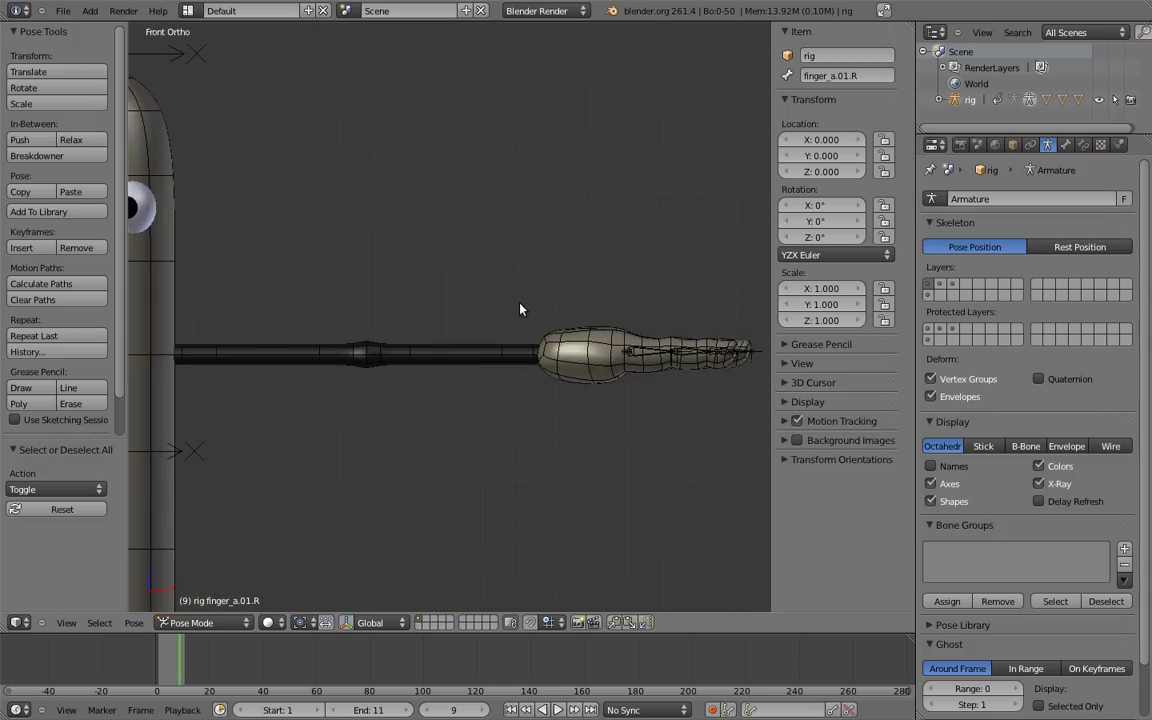
pyautogui.scroll(4, 503, 300)
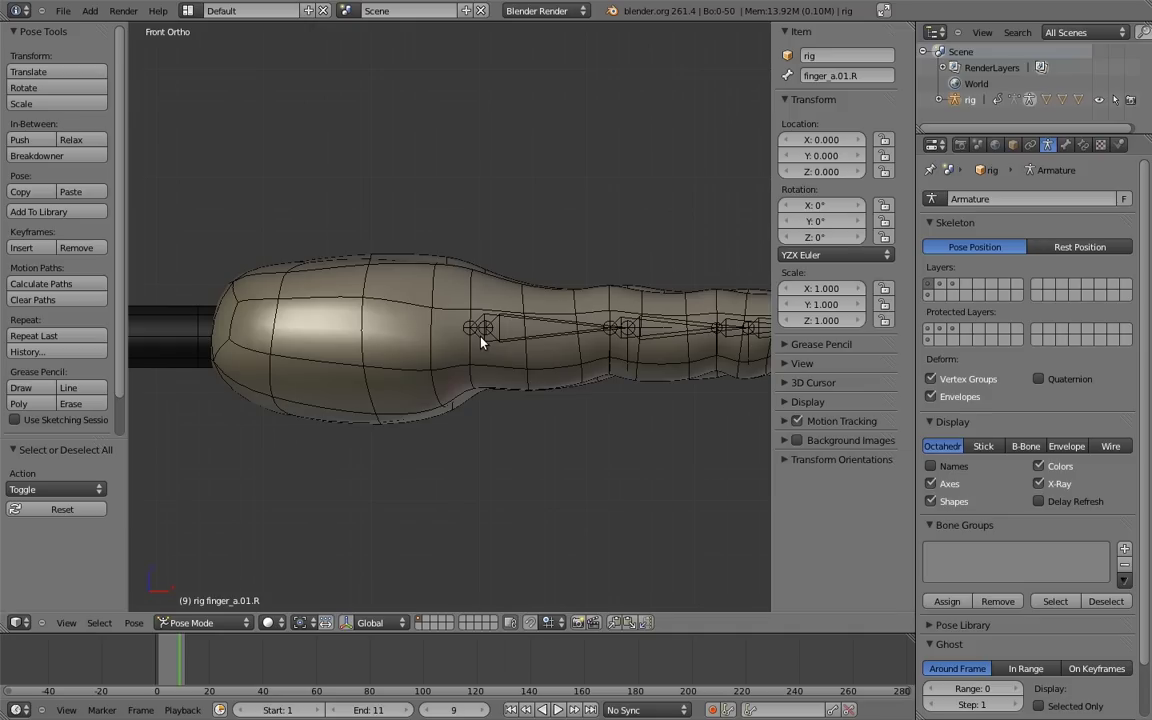
pyautogui.moveTo(482, 342); pyautogui.dragTo(530, 355, button='middle')
pyautogui.rightClick(530, 358)
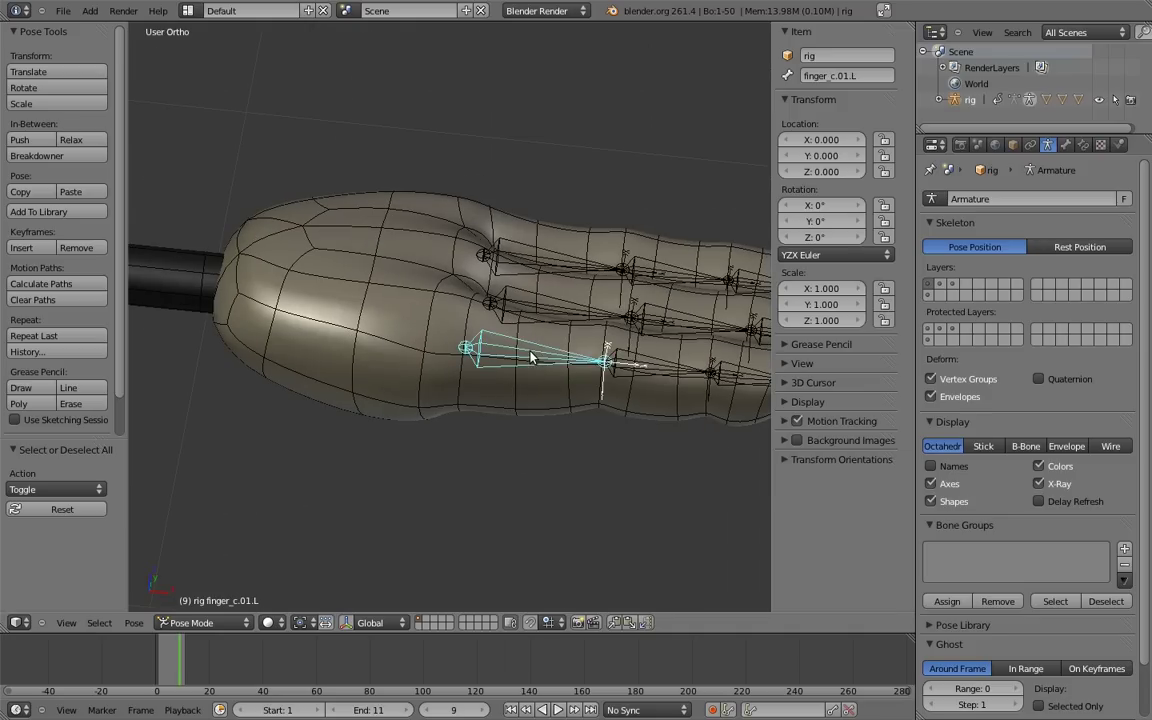
pyautogui.press('KP_1')
pyautogui.press('Tab')
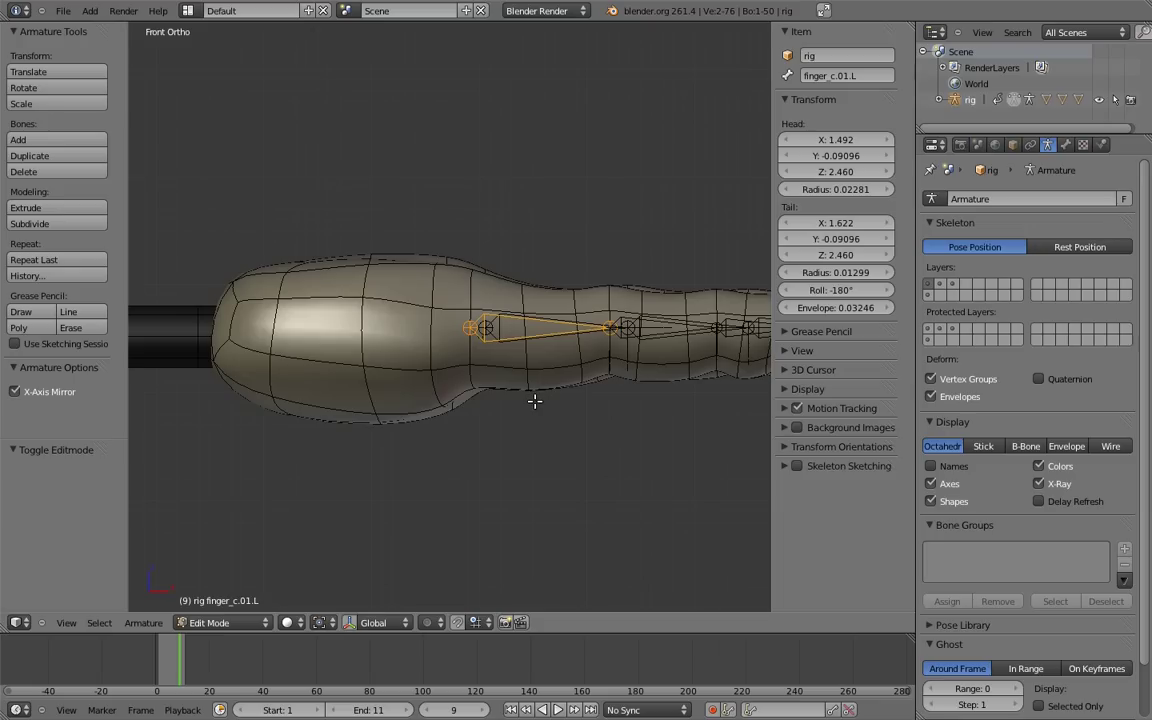
pyautogui.hotkey('shift', 'd')
pyautogui.press('z')
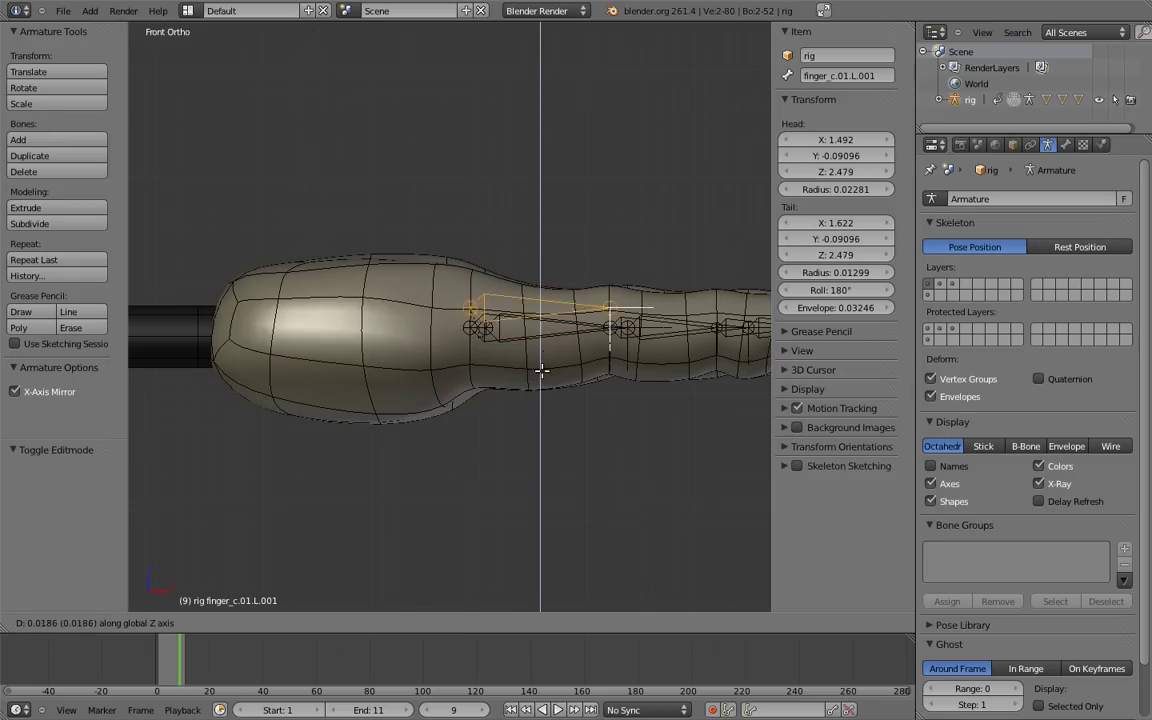
pyautogui.press('Return')
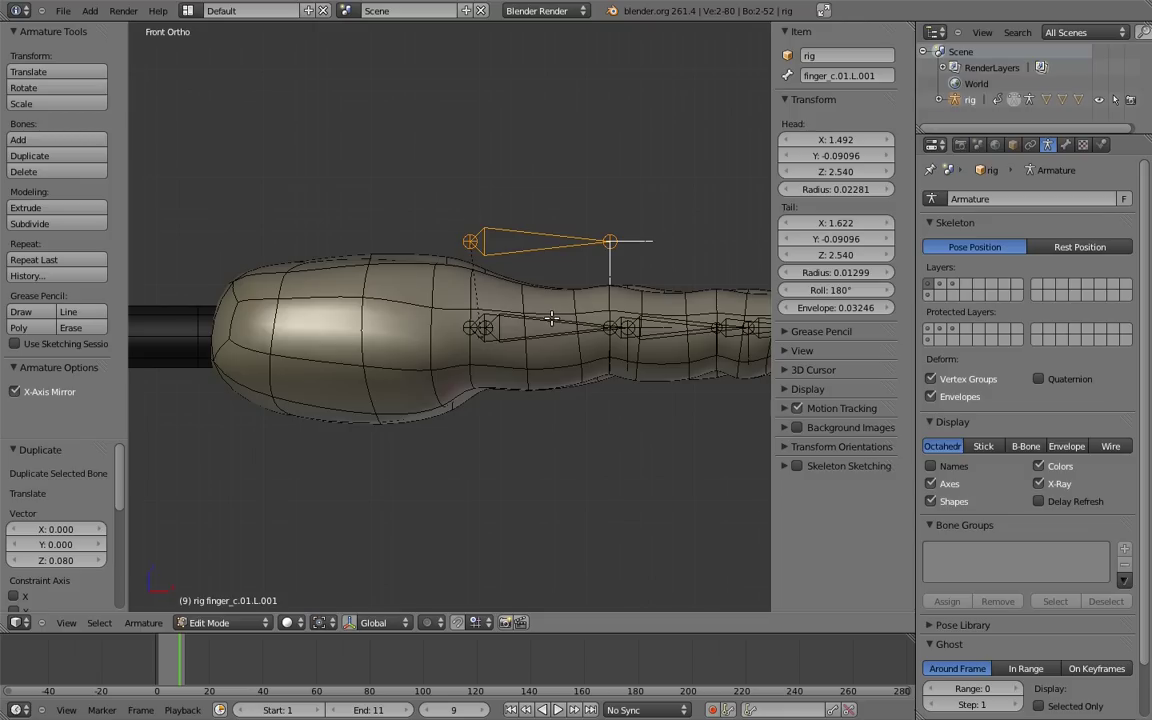
# - Lengthen the duplicated bone above the finger by moving its tail 0.250 along the X axis
pyautogui.keyDown('shift'); pyautogui.moveTo(598, 302); pyautogui.dragTo(480, 335, button='middle'); pyautogui.keyUp('shift')
pyautogui.keyDown('ctrl'); pyautogui.moveTo(480, 335); pyautogui.dragTo(480, 358, button='middle'); pyautogui.keyUp('ctrl')
pyautogui.rightClick(488, 292)
pyautogui.press('g')
pyautogui.press('x')
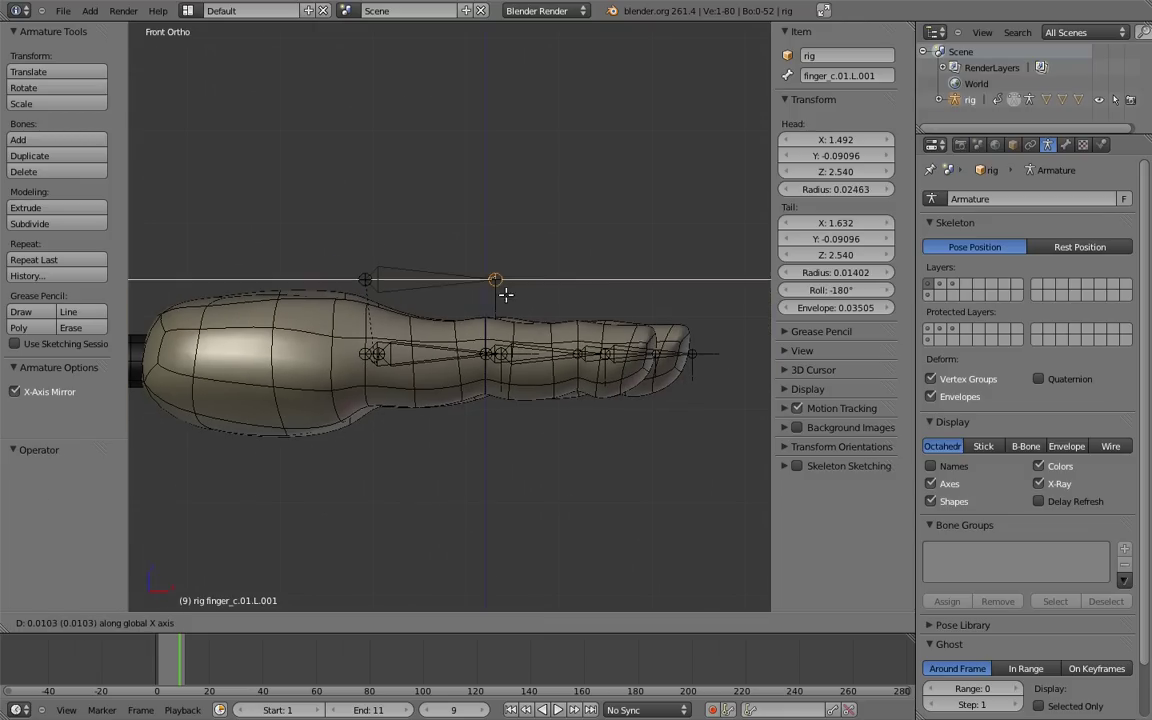
pyautogui.click(715, 303)
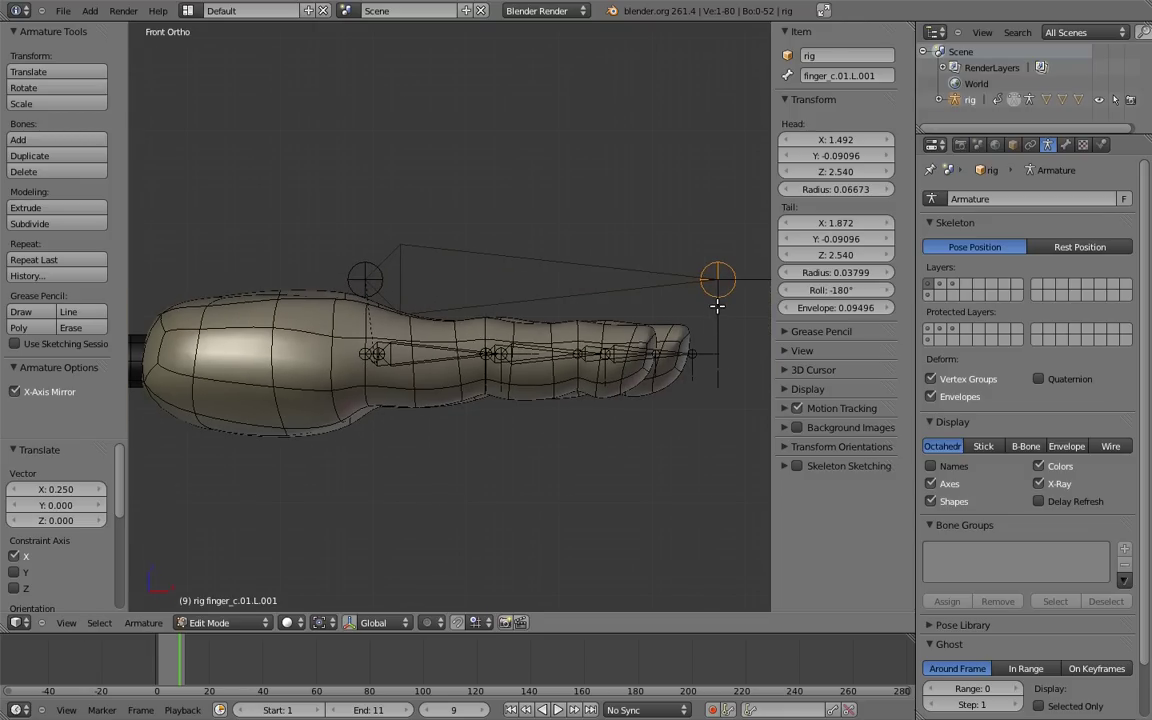
# - Rename the lengthened control bone to finger_c.L
pyautogui.rightClick(599, 265)
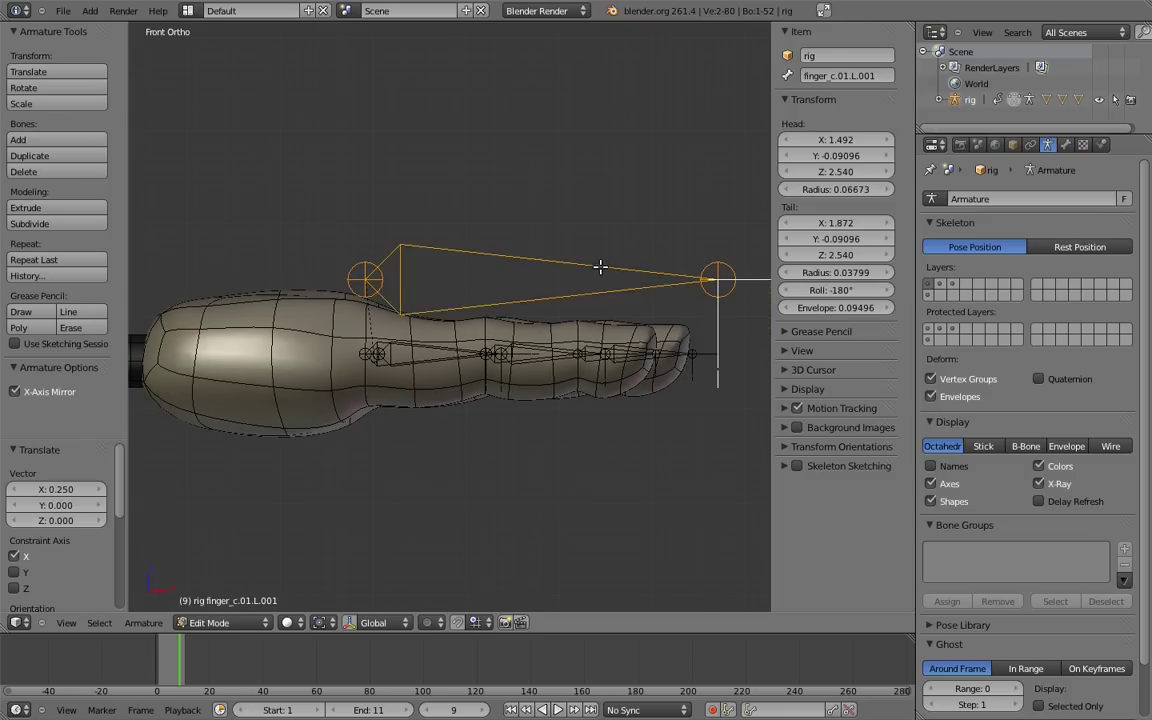
pyautogui.click(882, 78)
pyautogui.press('Return')
# - In Pose Mode, add an Action constraint to finger_c.02.L targeting the finger_c.L bone and assign the finger_bend action
pyautogui.hotkey('ctrl', 'Tab')
pyautogui.moveTo(527, 270); pyautogui.dragTo(333, 245, button='middle')
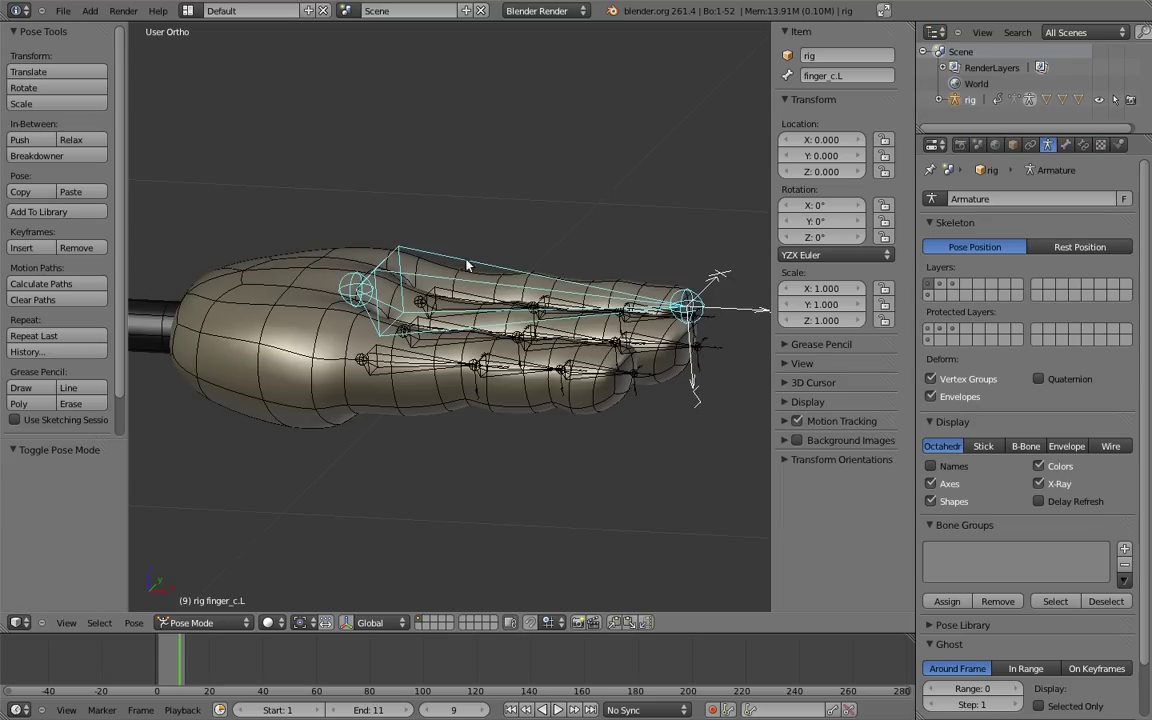
pyautogui.keyDown('shift'); pyautogui.rightClick(512, 372); pyautogui.keyUp('shift')
pyautogui.hotkey('ctrl', 'shift', 'c')
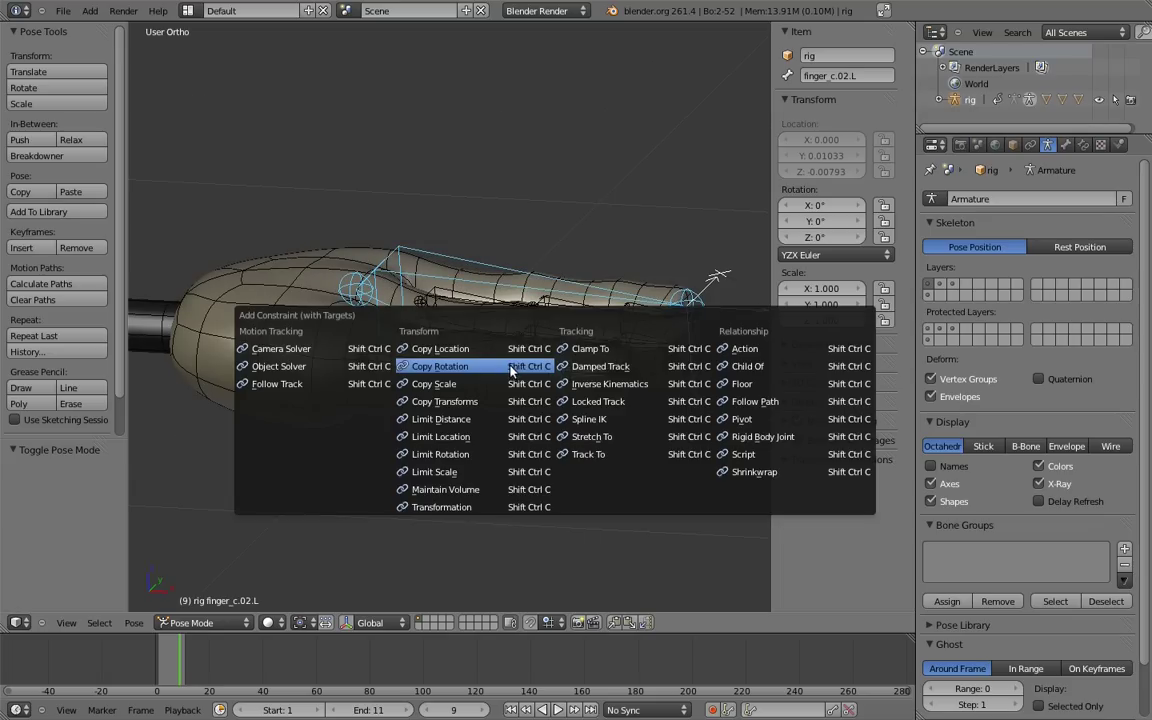
pyautogui.click(748, 349)
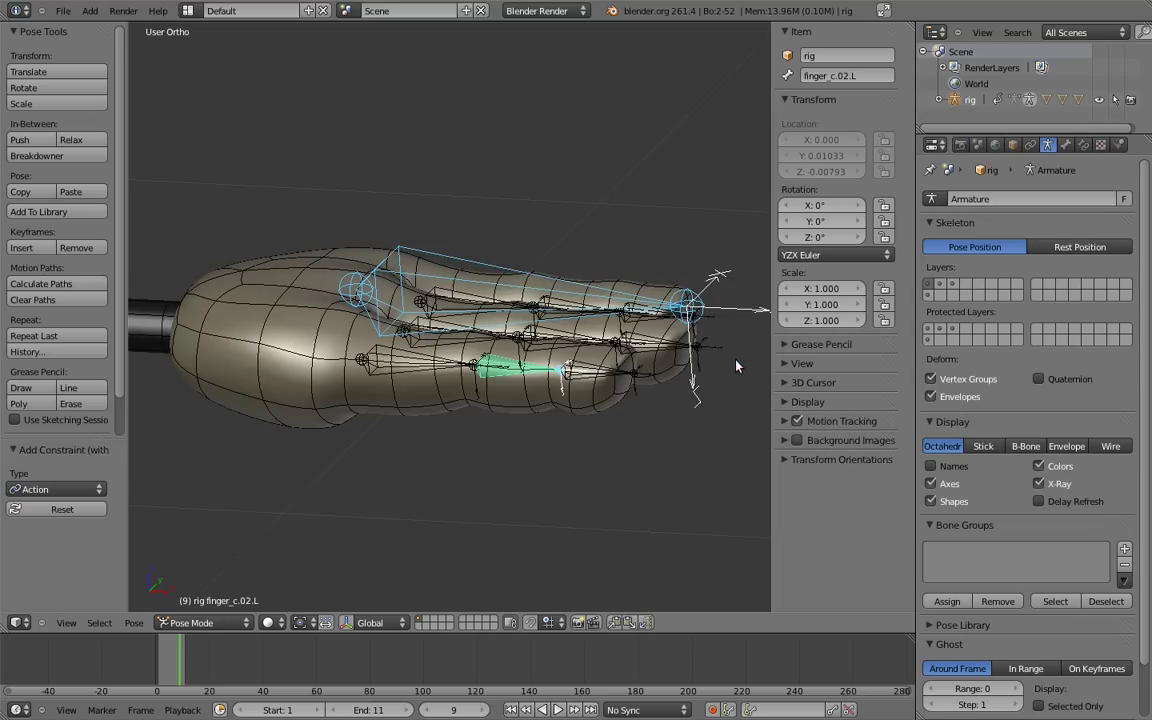
pyautogui.click(1084, 145)
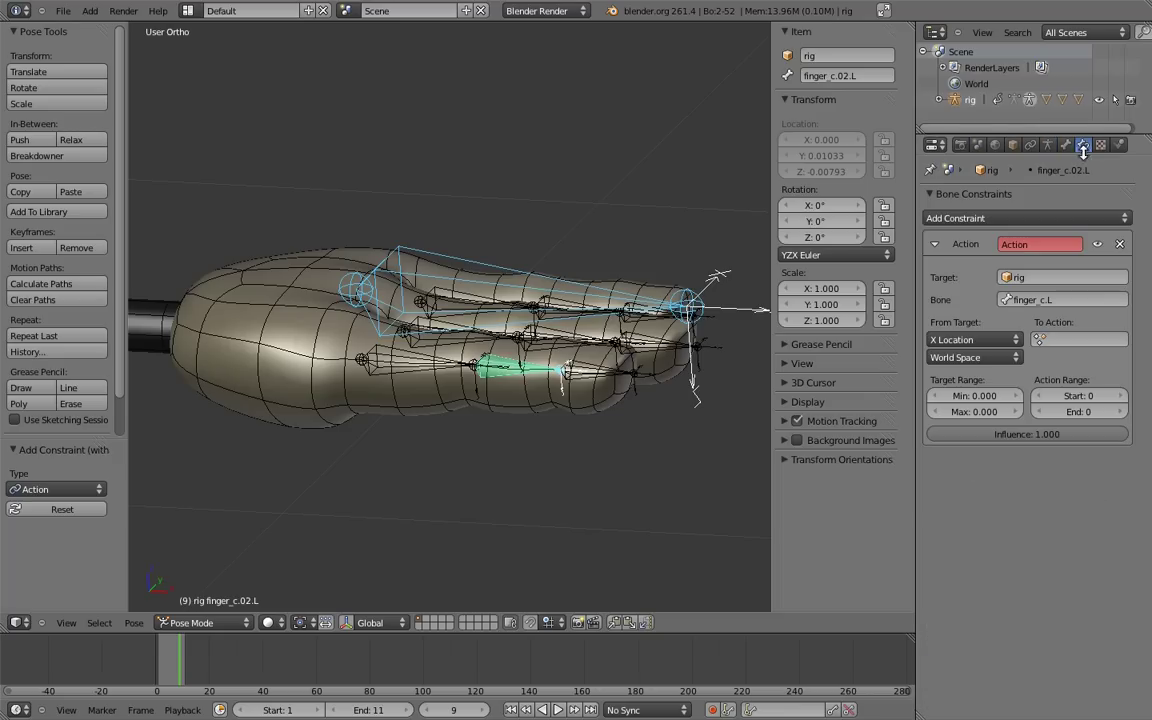
pyautogui.click(1080, 339)
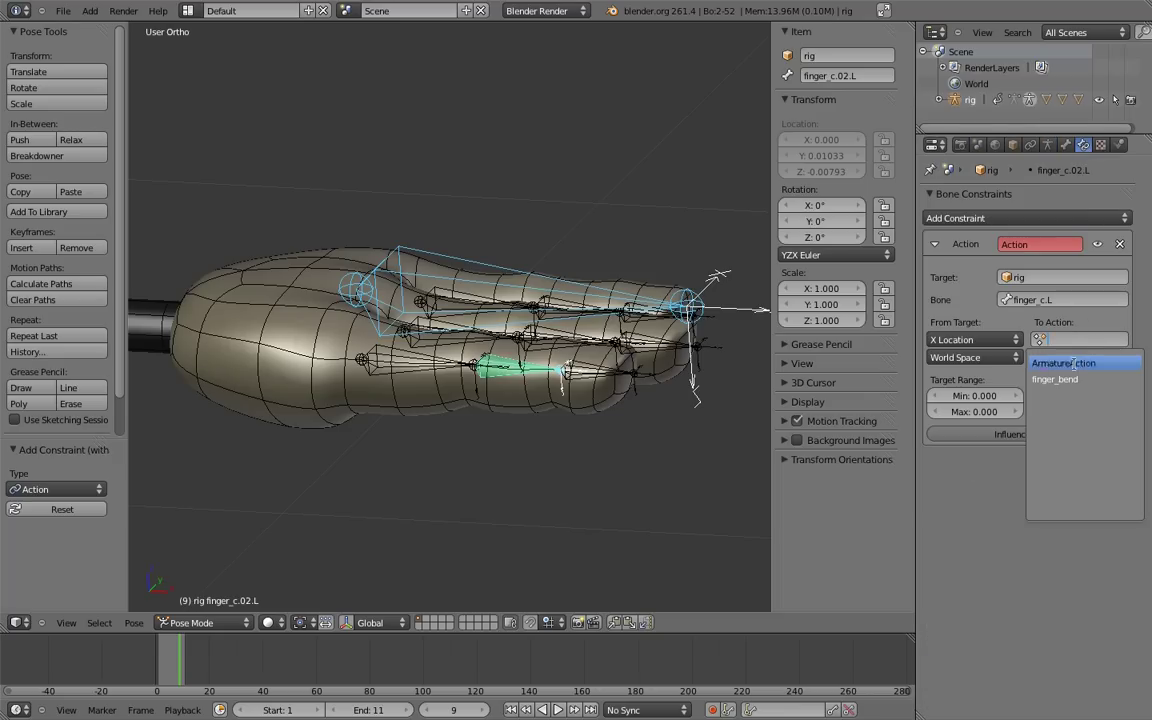
pyautogui.click(1060, 380)
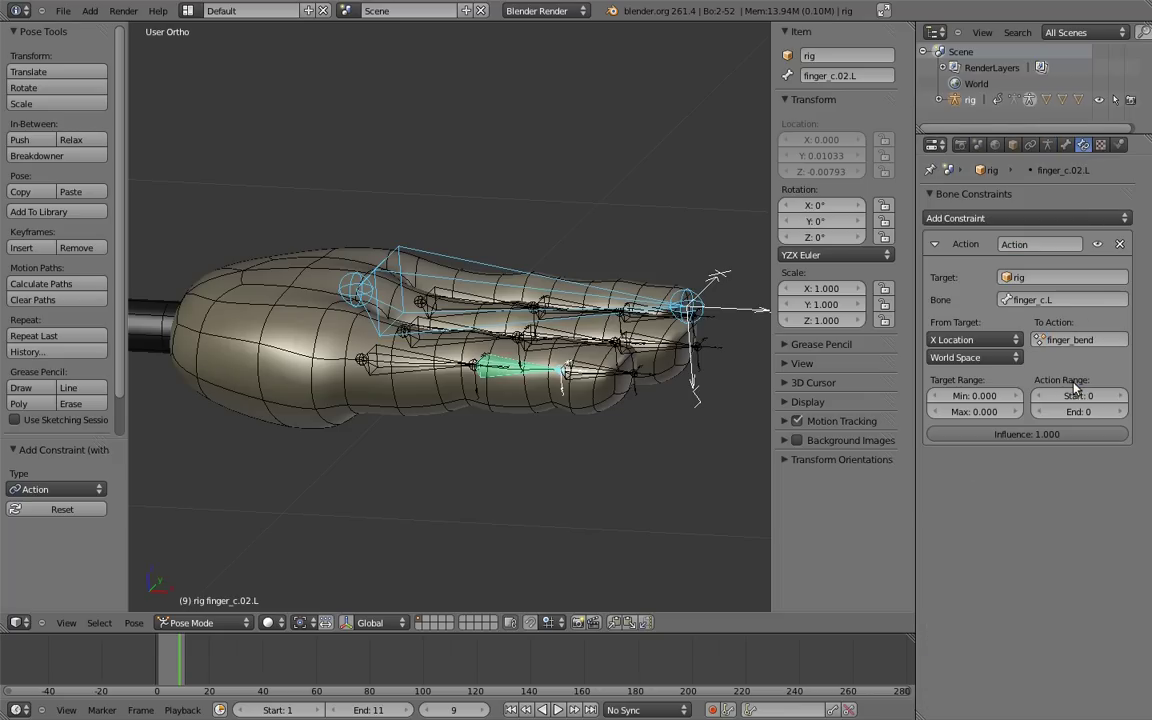
# - Drive the Action constraint by the target's Y Scale, with a target range of minimum 1.000 and maximum 0.500
pyautogui.click(984, 342)
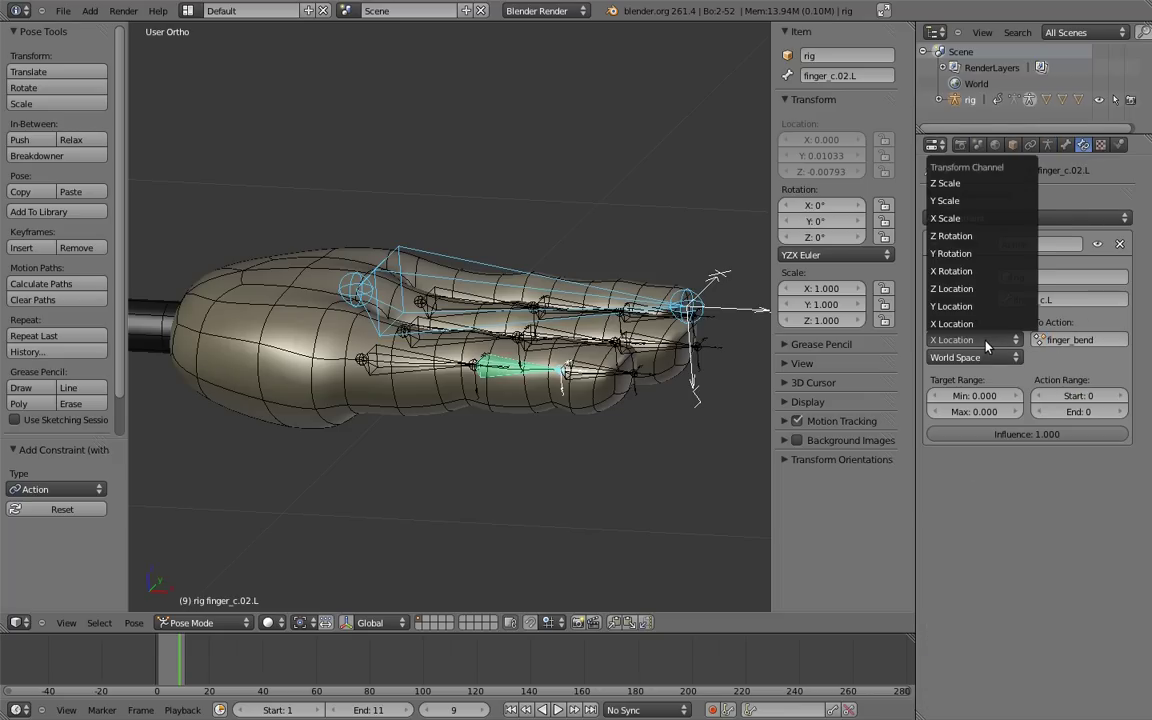
pyautogui.click(948, 200)
pyautogui.click(975, 396)
pyautogui.write('1')
pyautogui.press('Return')
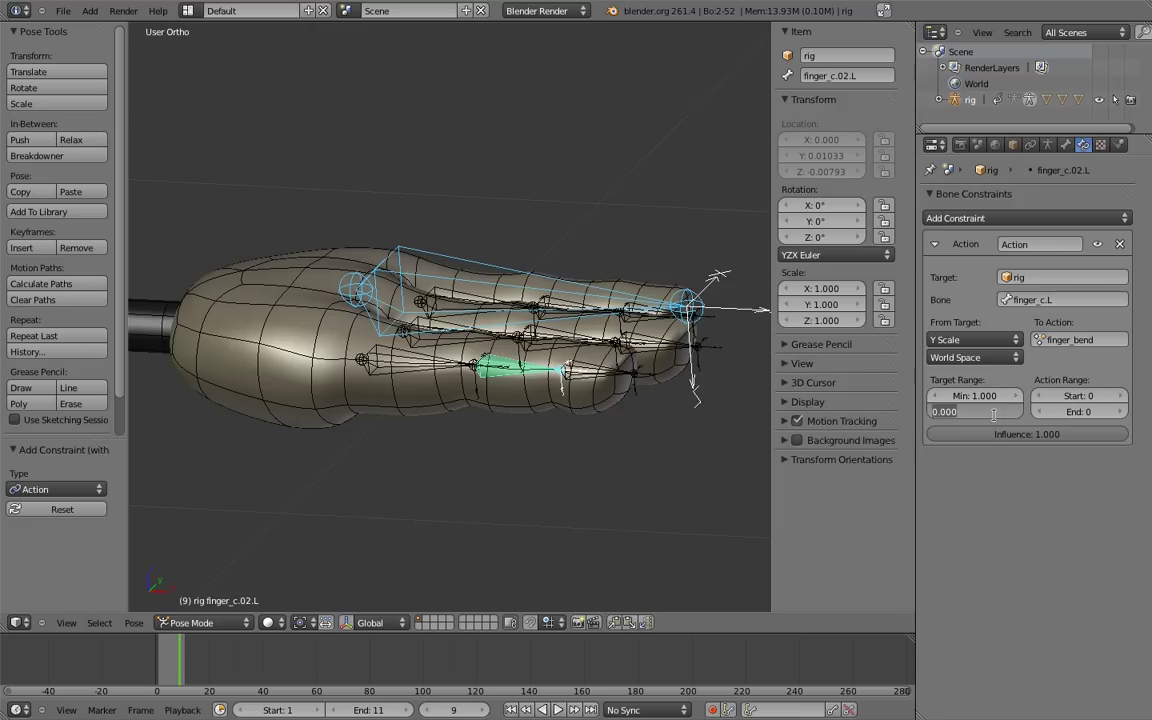
pyautogui.click(991, 417)
pyautogui.write('0.5')
pyautogui.press('Return')
# - Set the Action constraint's action range to start at frame 1 and end at frame 11
pyautogui.click(1094, 396)
pyautogui.write('1')
pyautogui.press('Return')
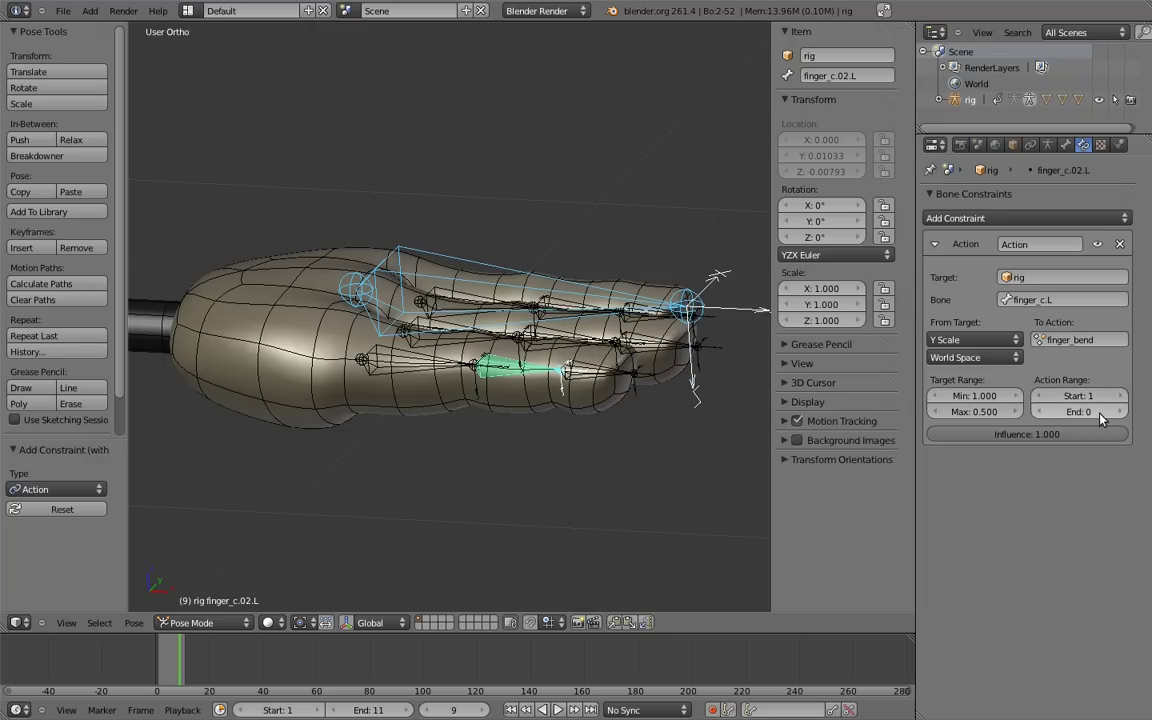
pyautogui.click(1095, 411)
pyautogui.write('11')
pyautogui.press('Return')
# - Scale the finger_c.L control bone down to test the finger bend, and cancel the scaling
pyautogui.moveTo(682, 306); pyautogui.dragTo(693, 230, button='middle')
pyautogui.rightClick(693, 230)
pyautogui.press('s')
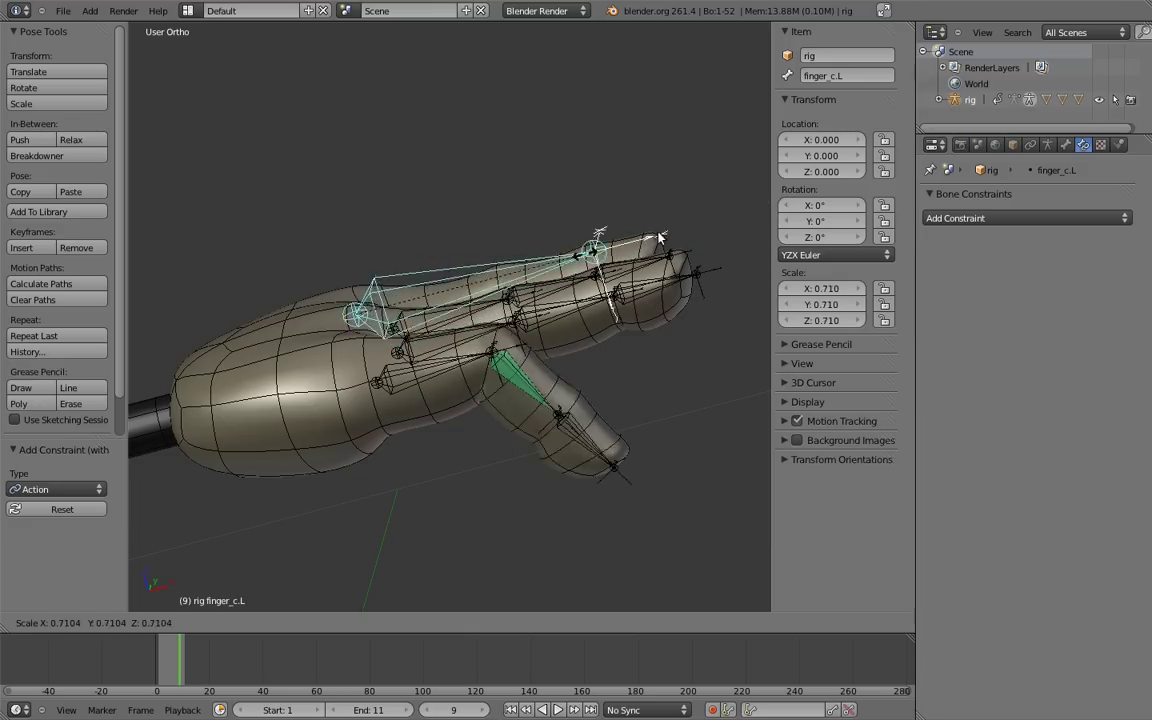
pyautogui.press('Escape')
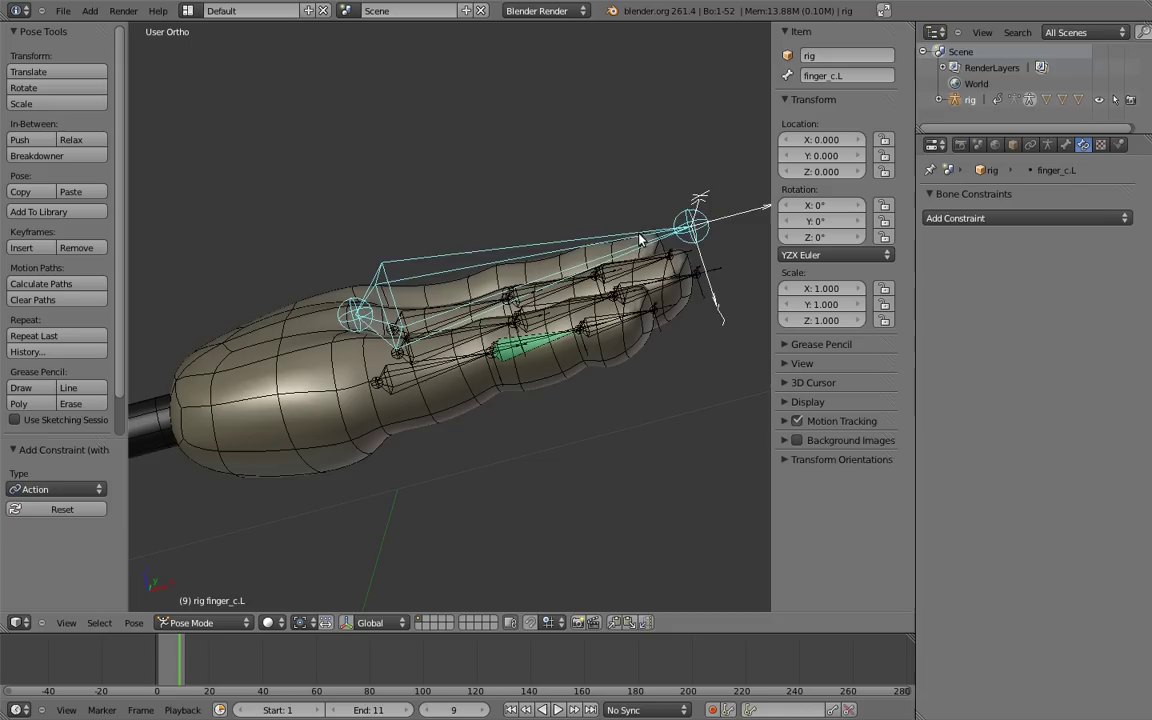
# - Copy the Action constraint from finger_c.02.L to finger_c.03.L
pyautogui.rightClick(610, 333)
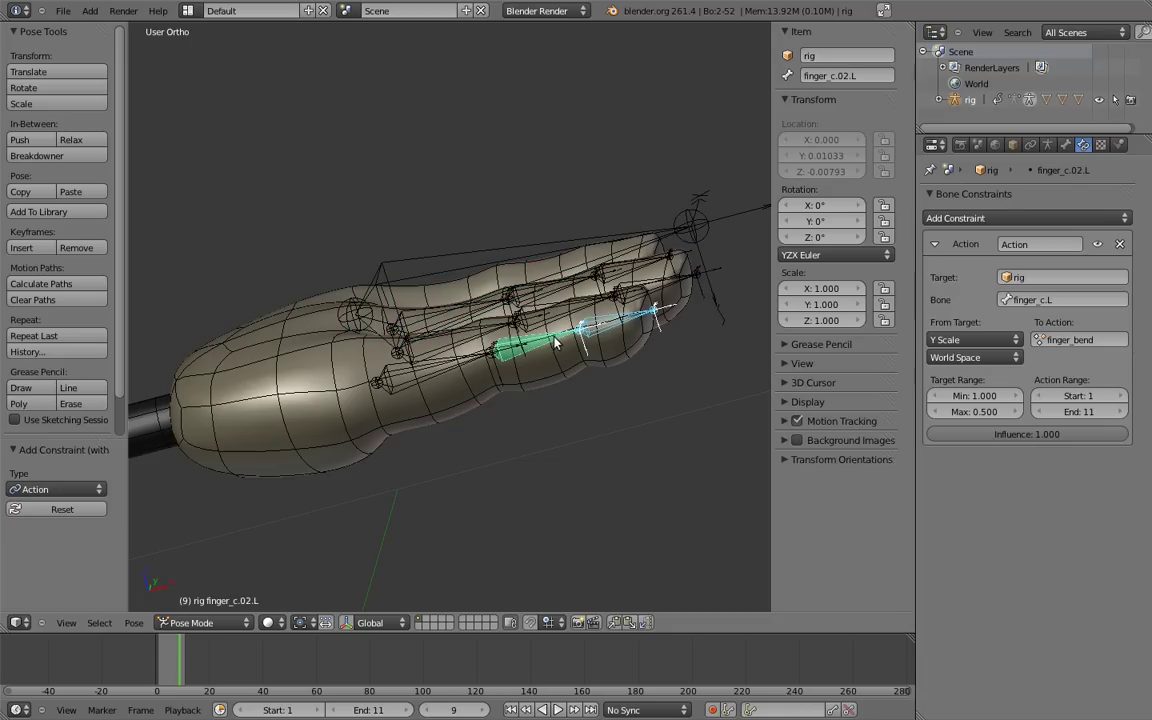
pyautogui.click(133, 622)
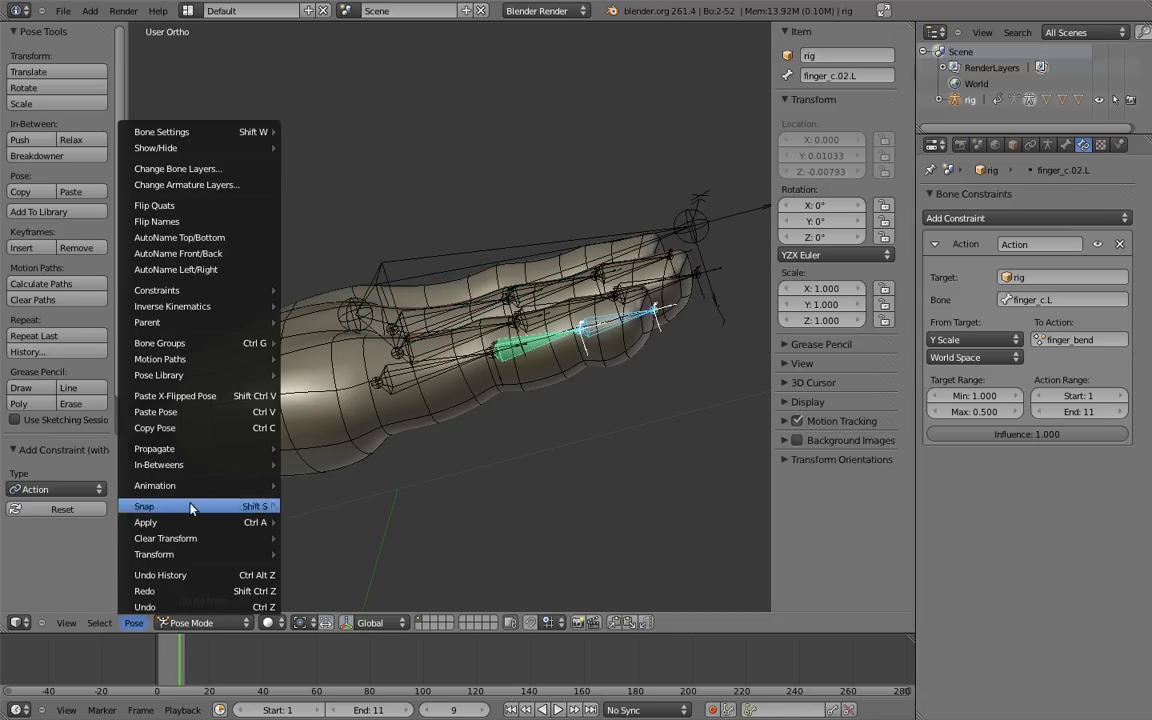
pyautogui.moveTo(165, 290)
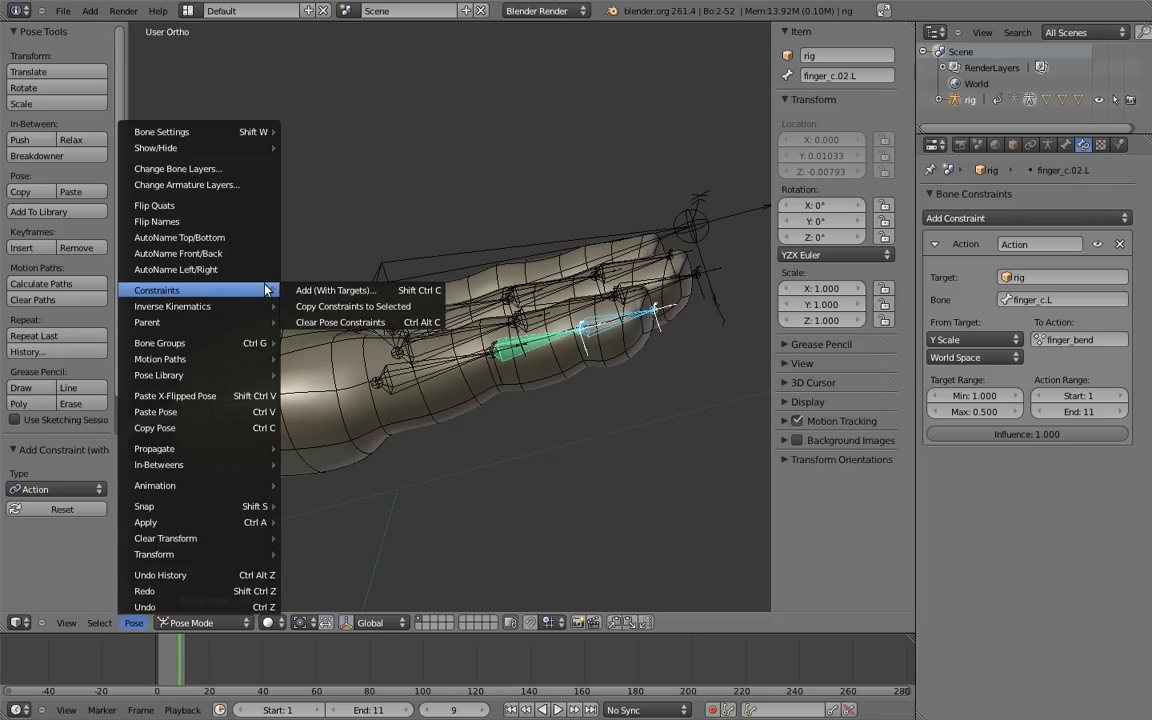
pyautogui.click(355, 308)
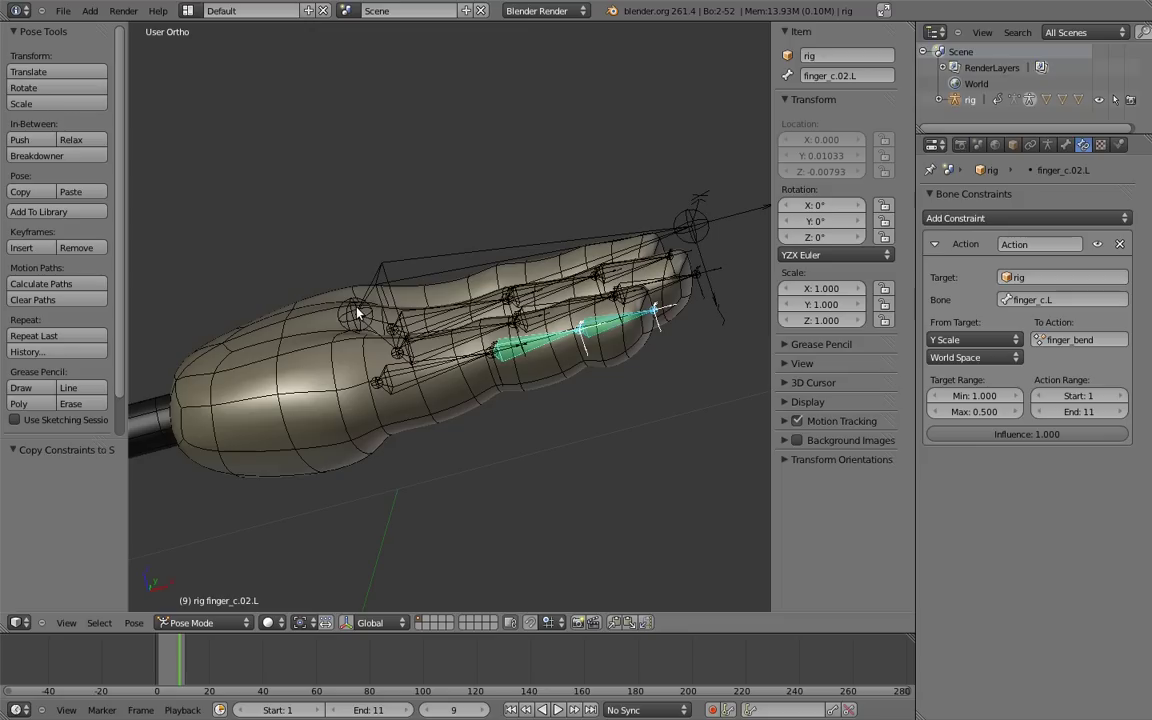
# - Add a Copy Rotation constraint to finger_c.01.L with the finger_c.L control bone as its target
pyautogui.rightClick(430, 259)
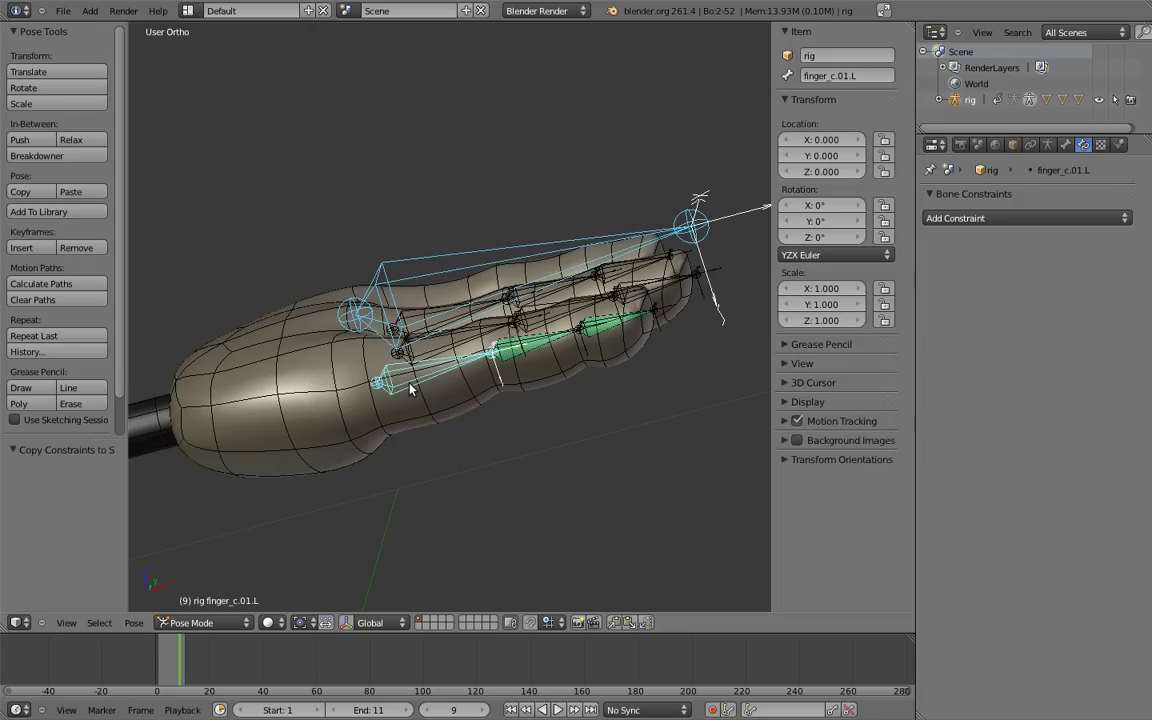
pyautogui.hotkey('shift', 'ctrl', 'c')
pyautogui.click(215, 402)
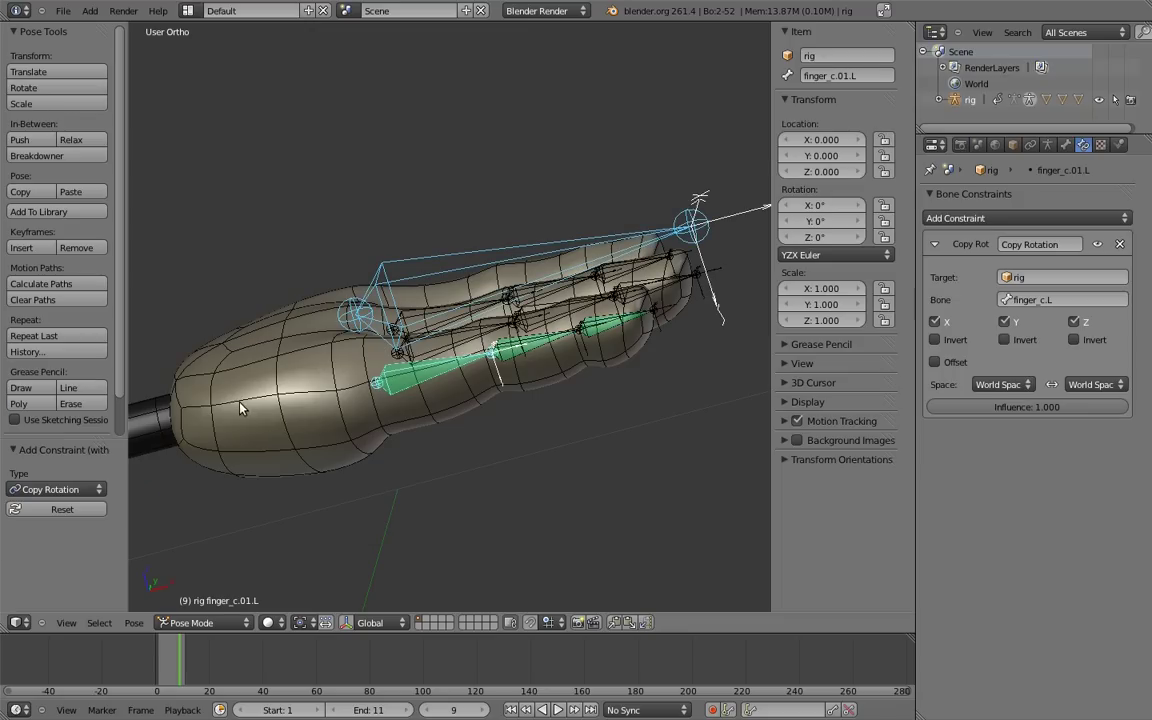
# - Test the finger rig by scaling and rotating the finger_c.L control bone
pyautogui.rightClick(650, 239)
pyautogui.press('s')
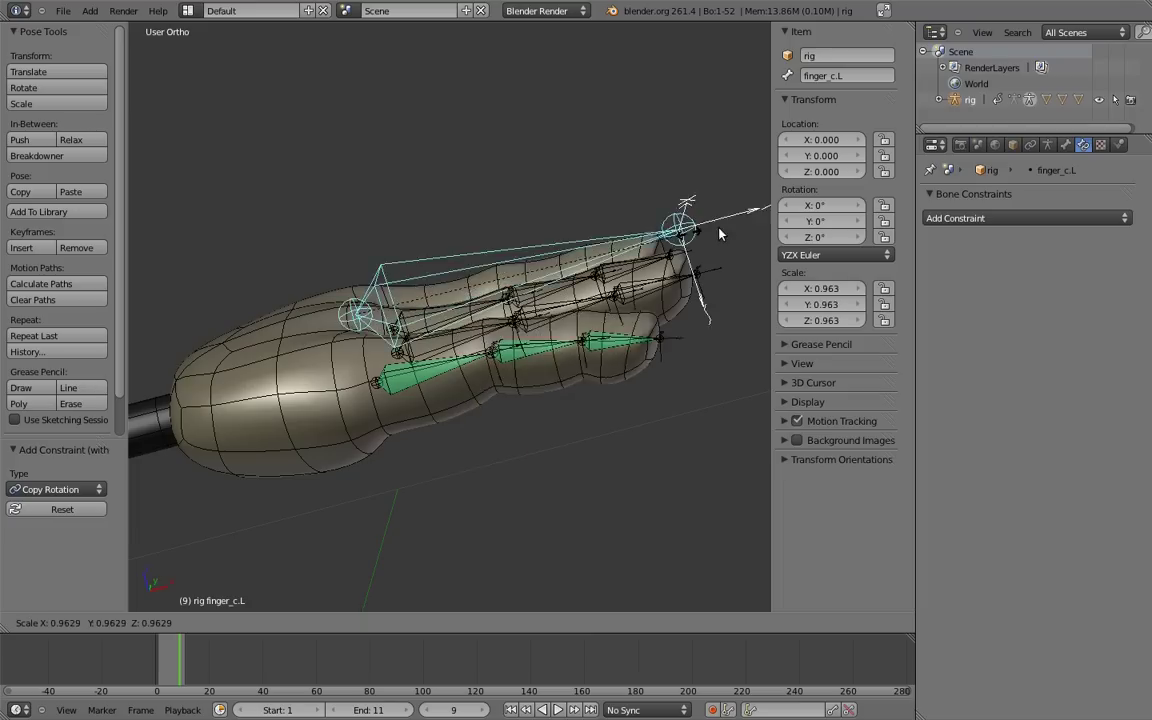
pyautogui.click(556, 262)
pyautogui.press('r')
pyautogui.click(494, 441)
pyautogui.press('s')
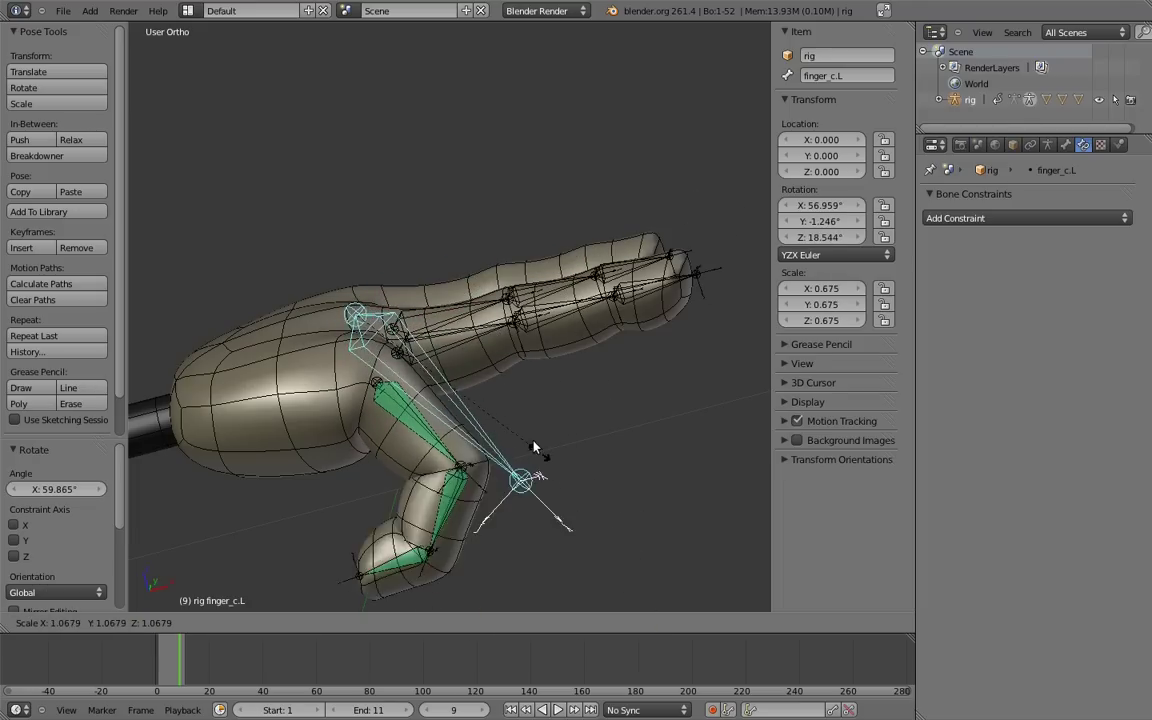
pyautogui.click(584, 517)
# - Clear the rotation and scale of all pose bones and deselect them
pyautogui.press('a')
pyautogui.press('a')
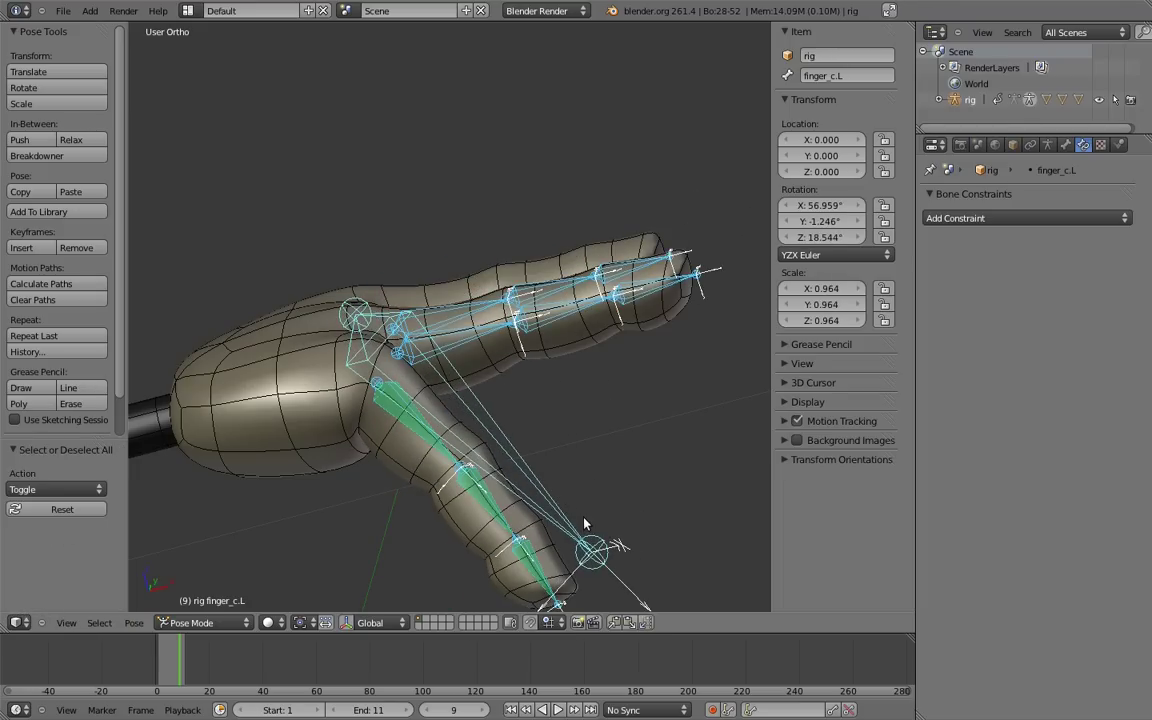
pyautogui.hotkey('alt', 'r')
pyautogui.hotkey('alt', 's')
pyautogui.press('a')
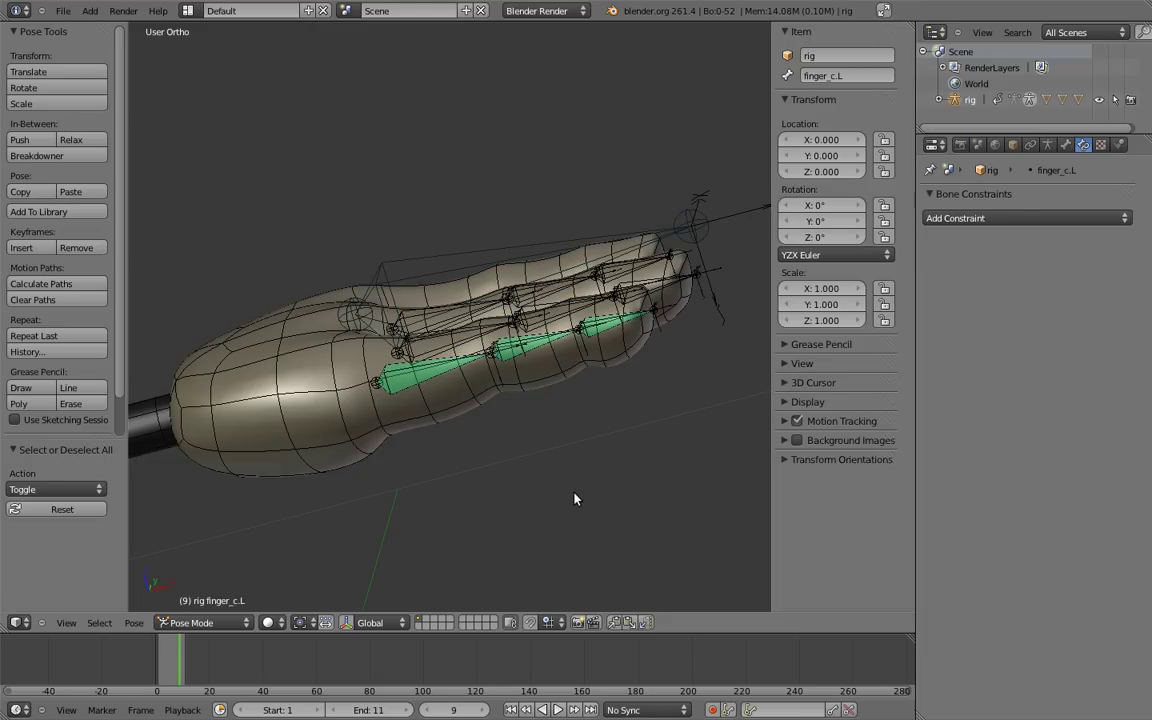
# - In front view, scale the root bone down to test its effect on the fingers, and cancel the scaling
pyautogui.press('KP_1')
pyautogui.keyDown('shift'); pyautogui.moveTo(428, 510); pyautogui.dragTo(619, 447, button='middle'); pyautogui.keyUp('shift')
pyautogui.scroll(-8, 445, 398)
pyautogui.scroll(-4, 445, 403)
pyautogui.keyDown('shift'); pyautogui.moveTo(513, 293); pyautogui.dragTo(616, 213, button='middle'); pyautogui.keyUp('shift')
pyautogui.rightClick(434, 503)
pyautogui.scroll(4, 519, 401)
pyautogui.press('s')
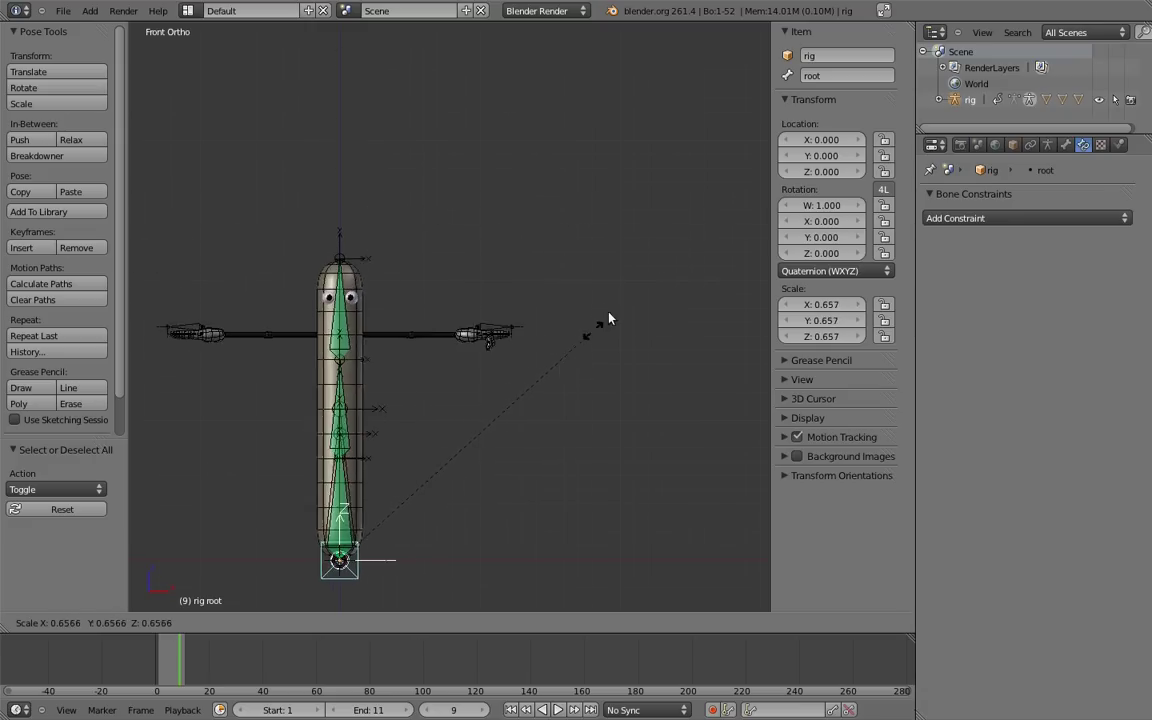
pyautogui.press('Escape')
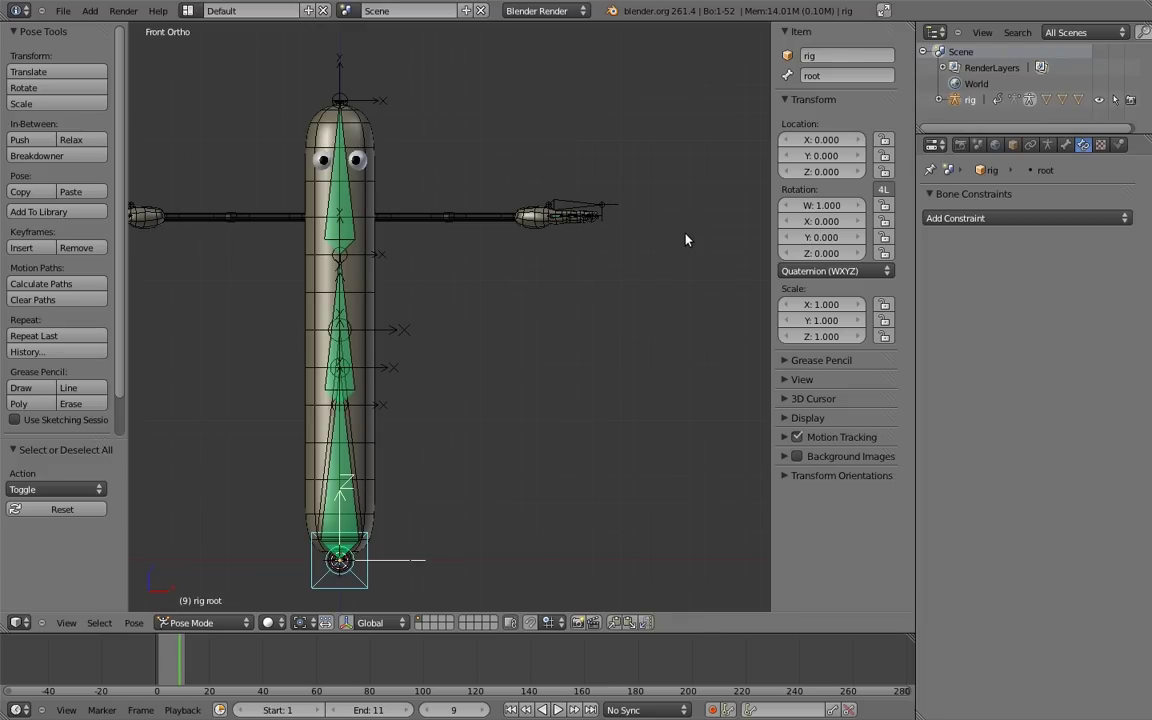
# - Set the target space of the Action constraints on finger_c.02.L and finger_c.03.L to Local Space
pyautogui.scroll(6, 532, 362)
pyautogui.keyDown('shift'); pyautogui.moveTo(633, 239); pyautogui.dragTo(529, 275, button='middle'); pyautogui.keyUp('shift')
pyautogui.scroll(4, 530, 282)
pyautogui.moveTo(501, 442); pyautogui.dragTo(434, 305, button='middle')
pyautogui.rightClick(470, 300)
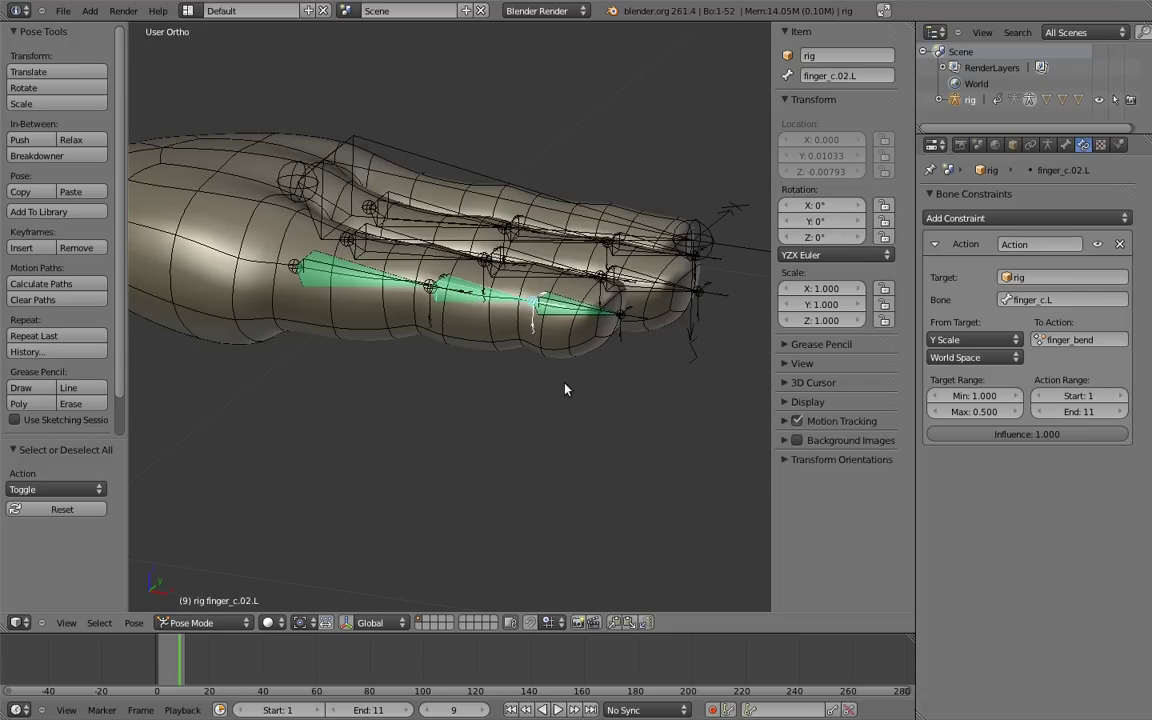
pyautogui.click(965, 357)
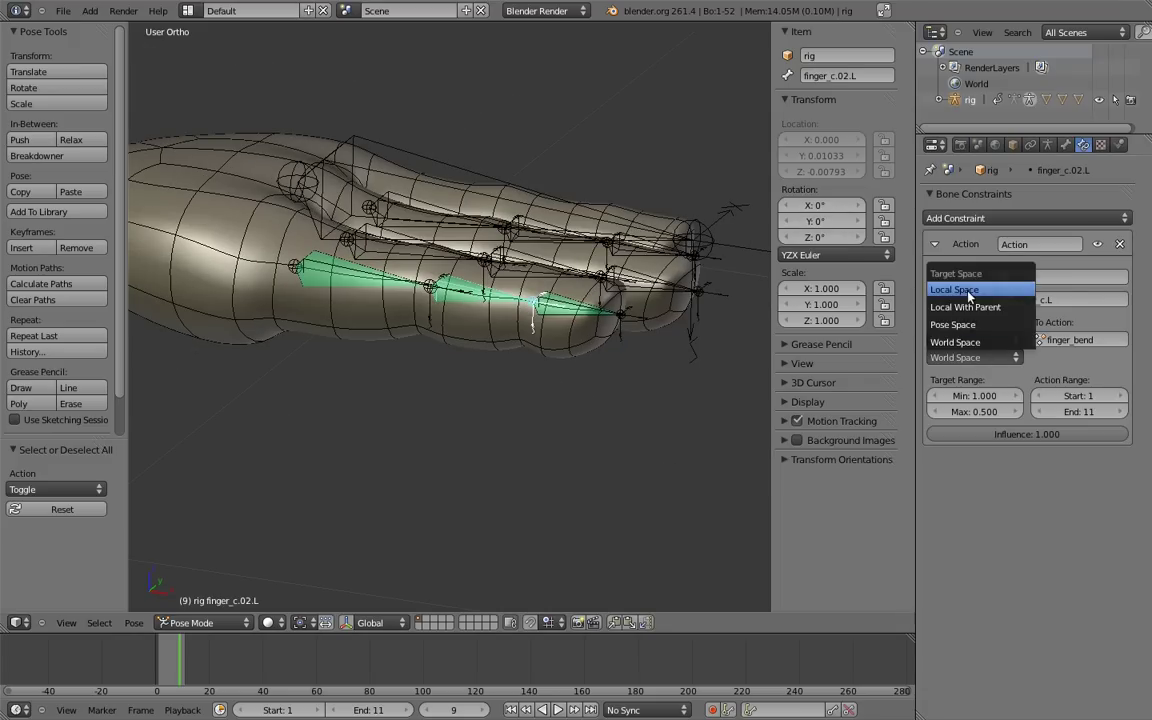
pyautogui.rightClick(530, 292)
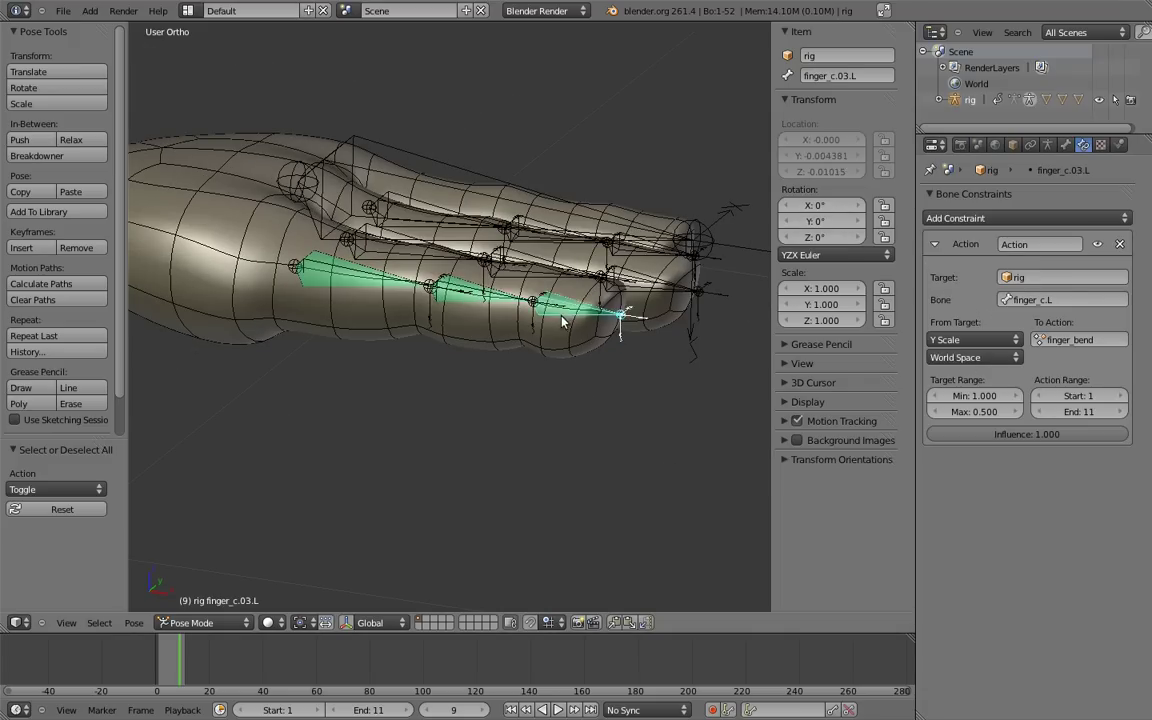
pyautogui.click(985, 357)
pyautogui.click(955, 288)
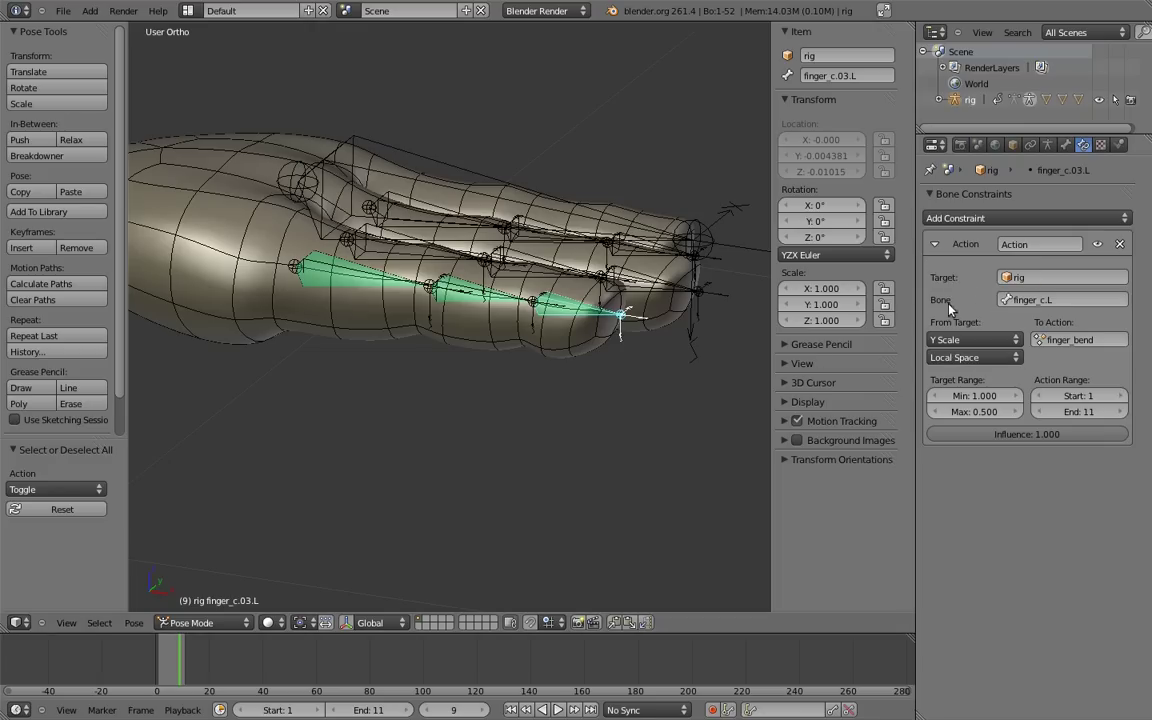
# - Scale the root bone again to check the finger constraints in Local Space, and cancel the scaling
pyautogui.press('KP_1')
pyautogui.scroll(-5, 480, 420)
pyautogui.keyDown('shift'); pyautogui.moveTo(465, 408); pyautogui.dragTo(579, 349, button='middle'); pyautogui.keyUp('shift')
pyautogui.scroll(-4, 579, 349)
pyautogui.keyDown('shift'); pyautogui.moveTo(418, 399); pyautogui.dragTo(600, 220, button='middle'); pyautogui.keyUp('shift')
pyautogui.keyDown('ctrl'); pyautogui.moveTo(507, 334); pyautogui.dragTo(488, 386, button='middle'); pyautogui.keyUp('ctrl')
pyautogui.rightClick(374, 516)
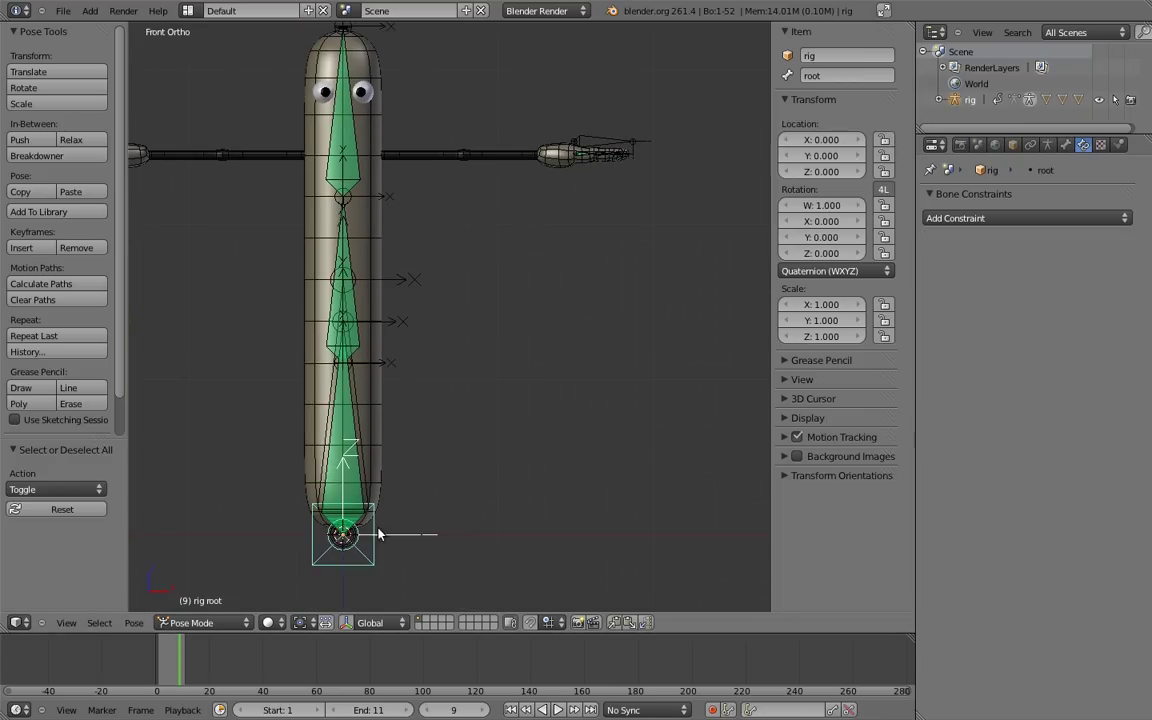
pyautogui.press('s')
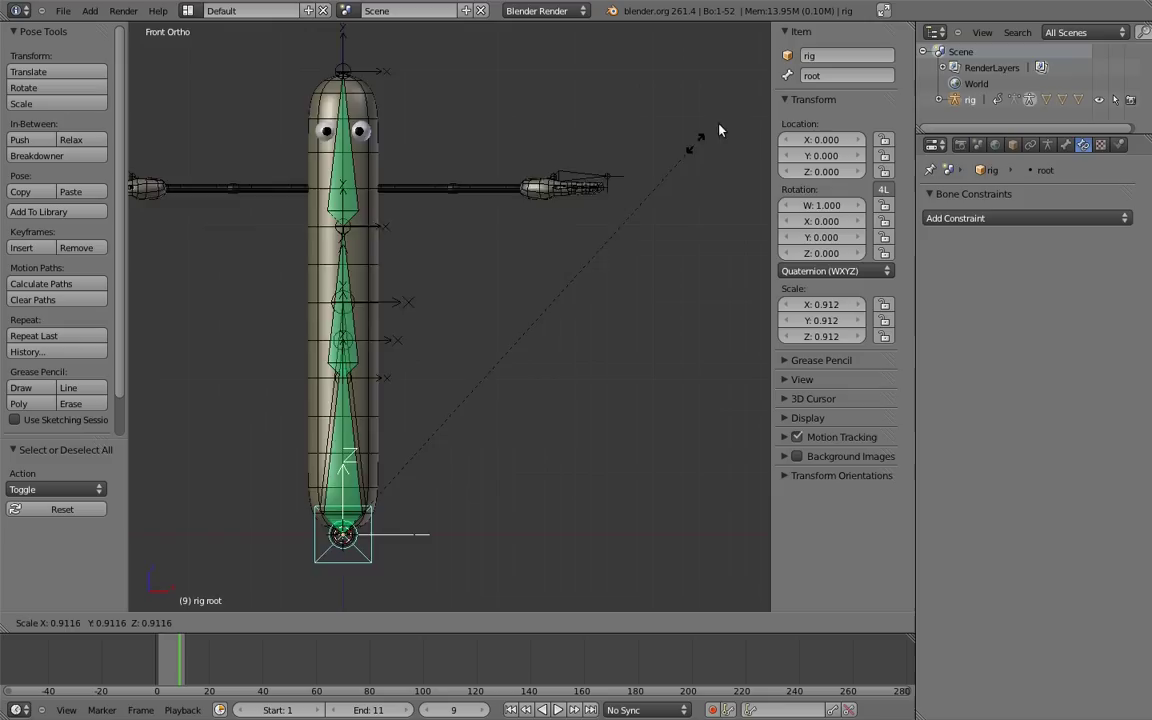
pyautogui.press('Escape')
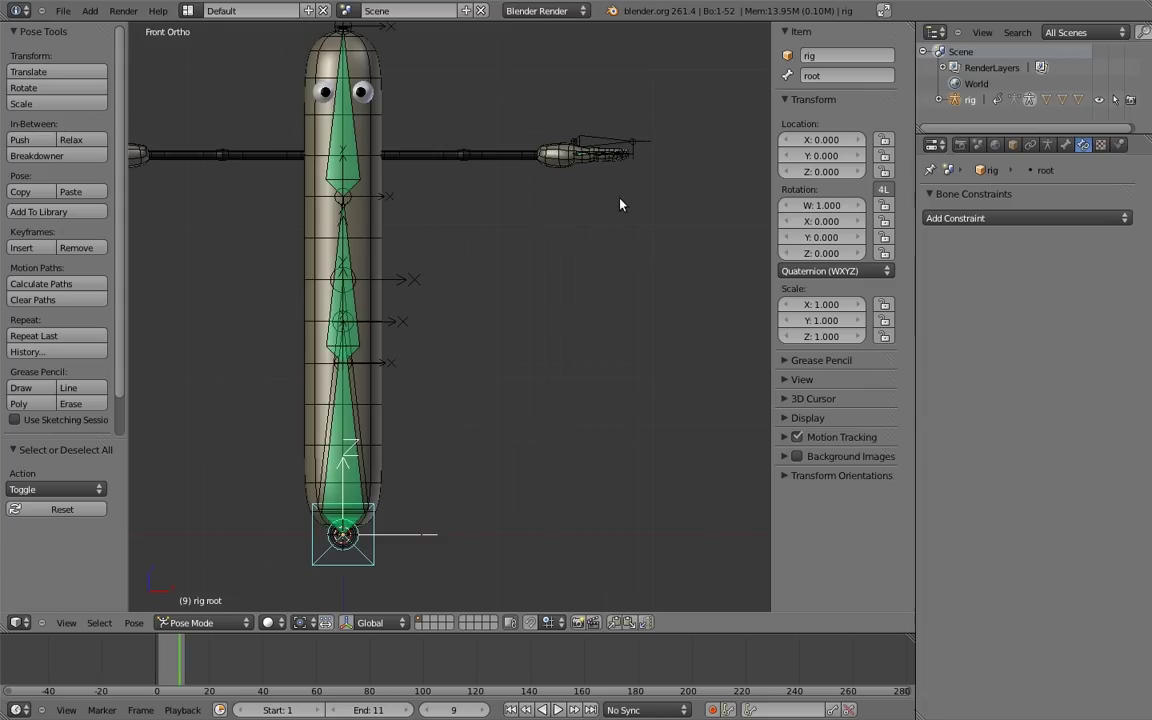
# - In Edit Mode, move the finger_c.L bone down along Z until it overlaps the finger bones, and return to Pose Mode
pyautogui.keyDown('shift'); pyautogui.moveTo(618, 130); pyautogui.dragTo(512, 305, button='middle'); pyautogui.keyUp('shift')
pyautogui.scroll(7, 512, 306)
pyautogui.scroll(4, 463, 386)
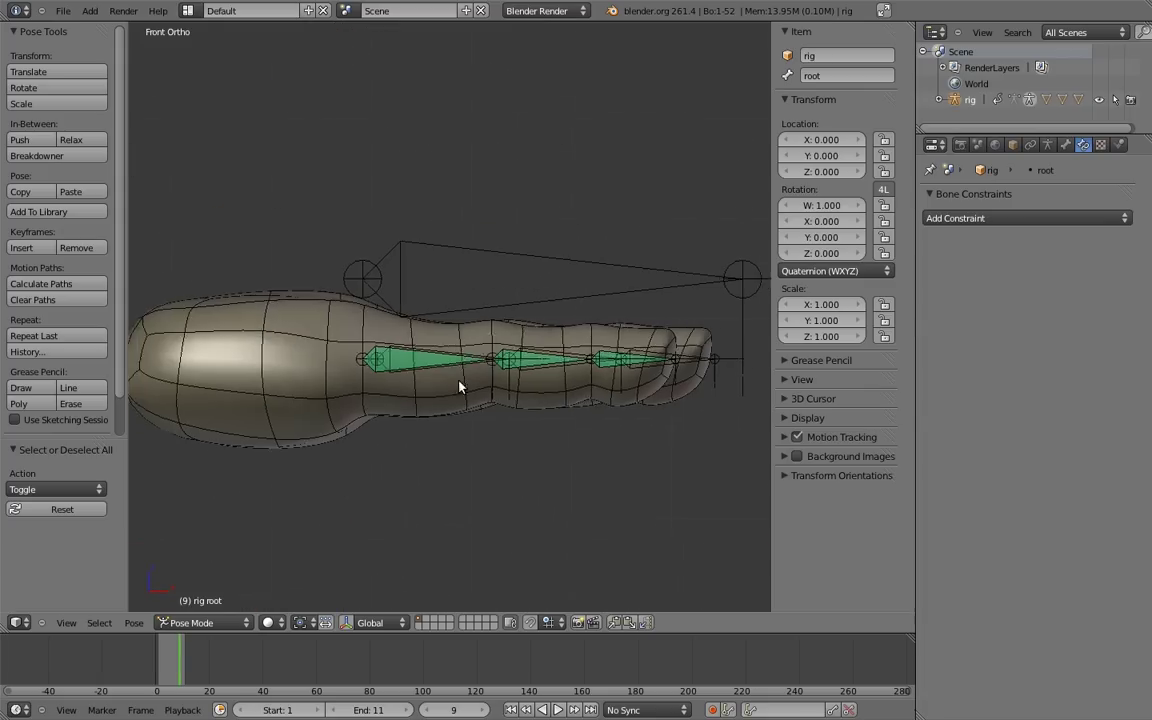
pyautogui.rightClick(514, 252)
pyautogui.press('Tab')
pyautogui.press('g')
pyautogui.press('z')
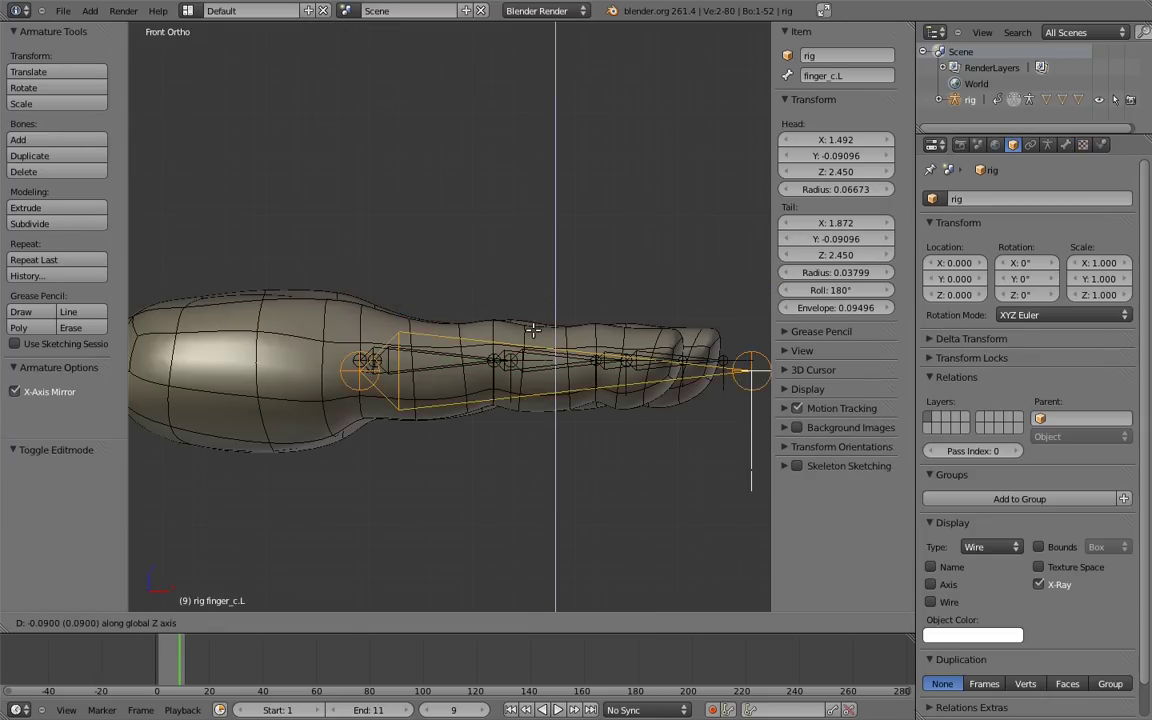
pyautogui.click(535, 316)
pyautogui.press('Tab')
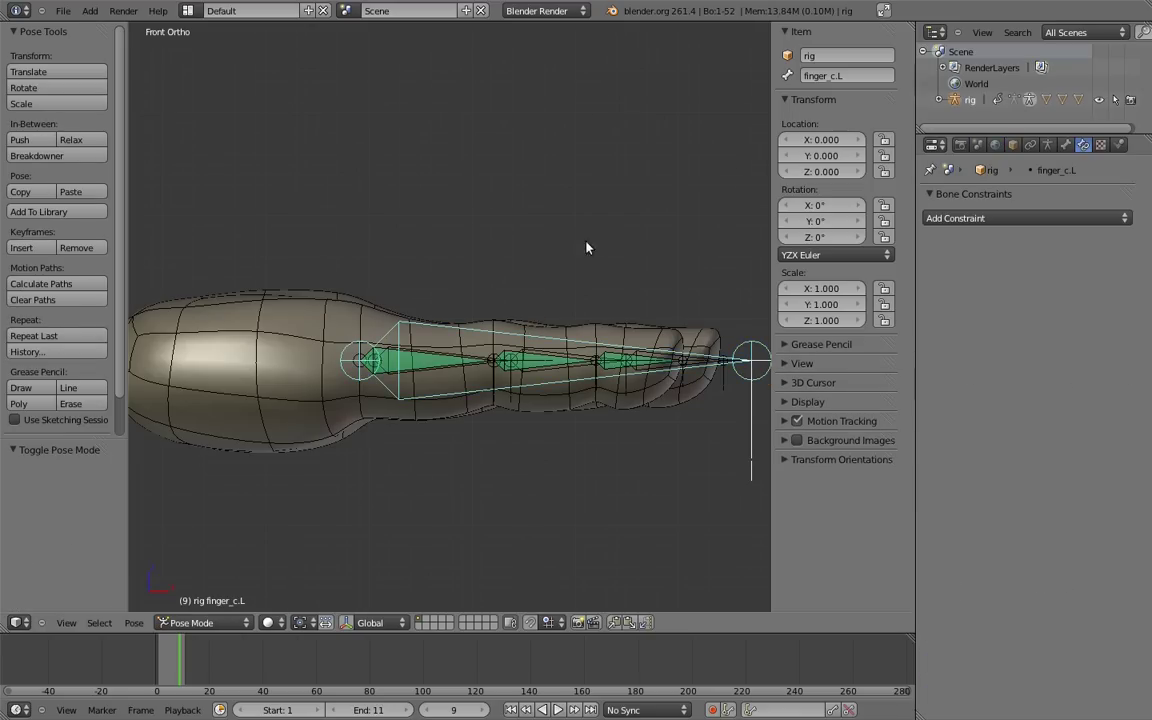
# - Lock the X, Y and Z location and the X and Z scale of finger_c.L
pyautogui.click(885, 156)
pyautogui.click(885, 172)
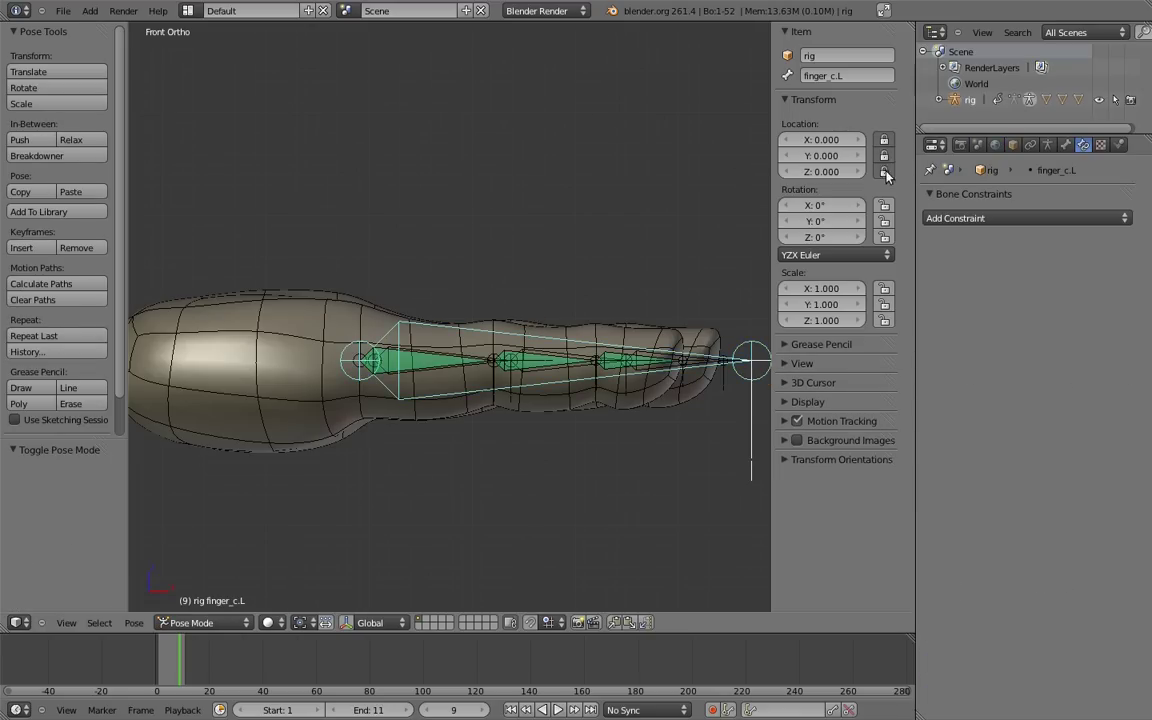
pyautogui.click(885, 289)
pyautogui.click(885, 320)
# - Scale and rotate finger_c.L alternately to test how the finger curls, straightens and swings
pyautogui.keyDown('shift'); pyautogui.moveTo(692, 299); pyautogui.dragTo(686, 299, button='middle'); pyautogui.keyUp('shift')
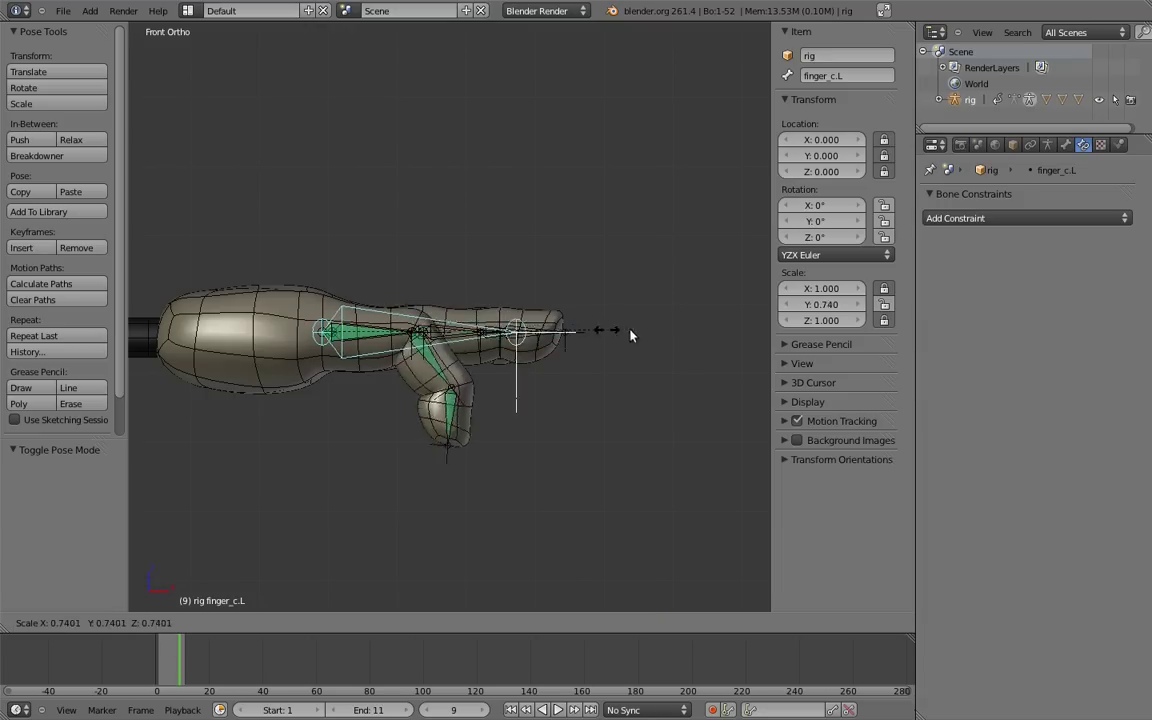
pyautogui.click(562, 346)
pyautogui.press('r')
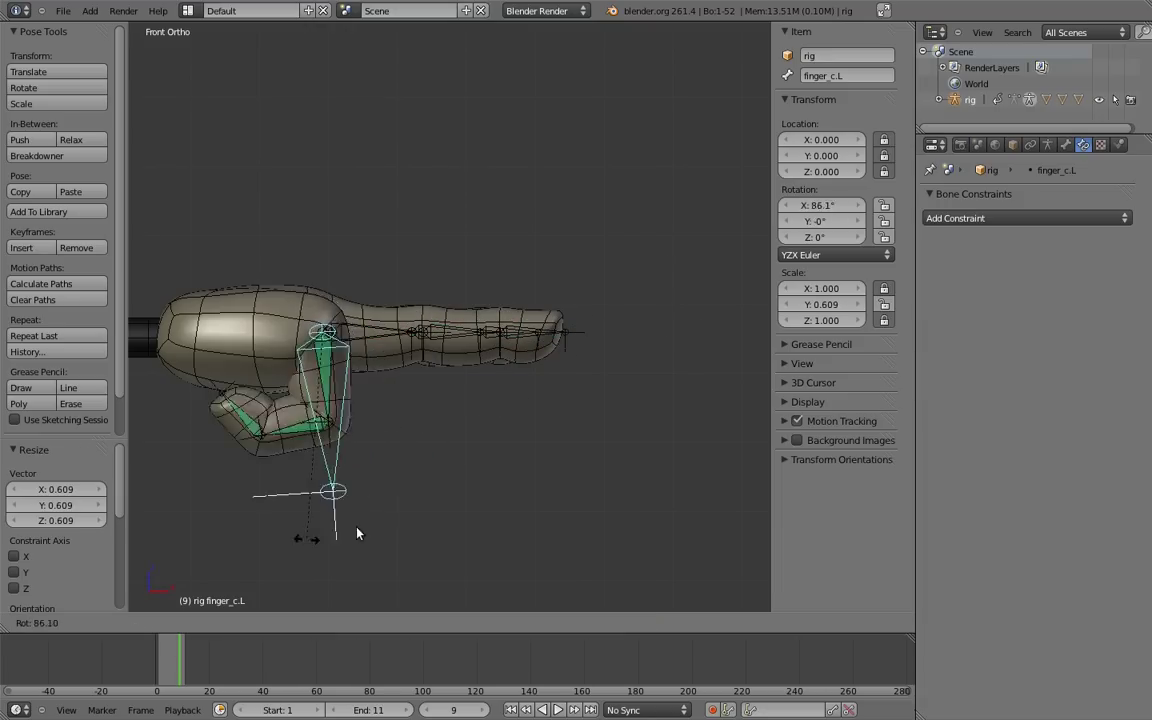
pyautogui.click(358, 525)
pyautogui.press('s')
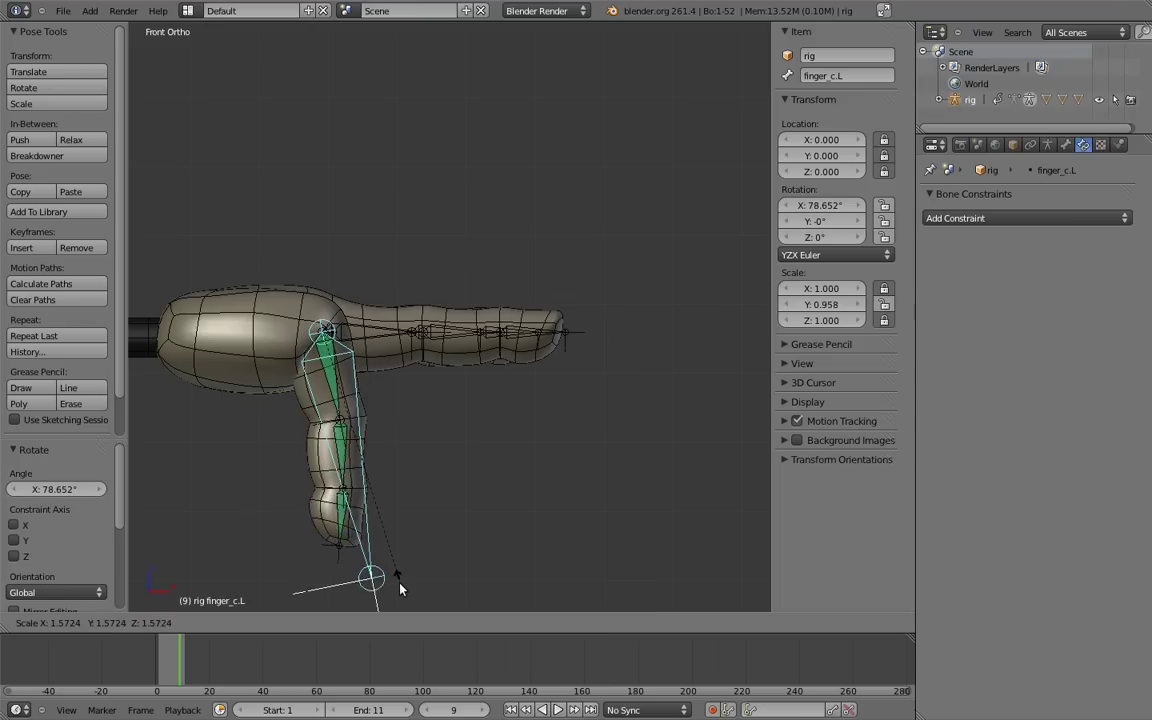
pyautogui.click(404, 584)
pyautogui.press('r')
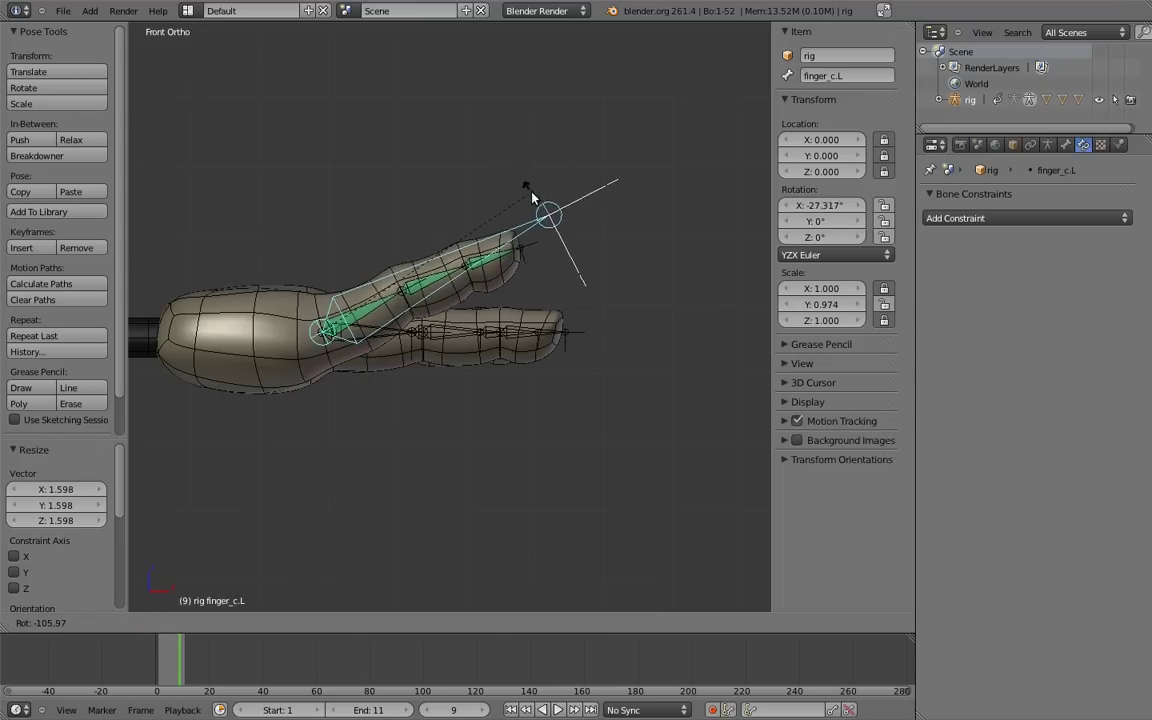
pyautogui.click(527, 185)
pyautogui.press('s')
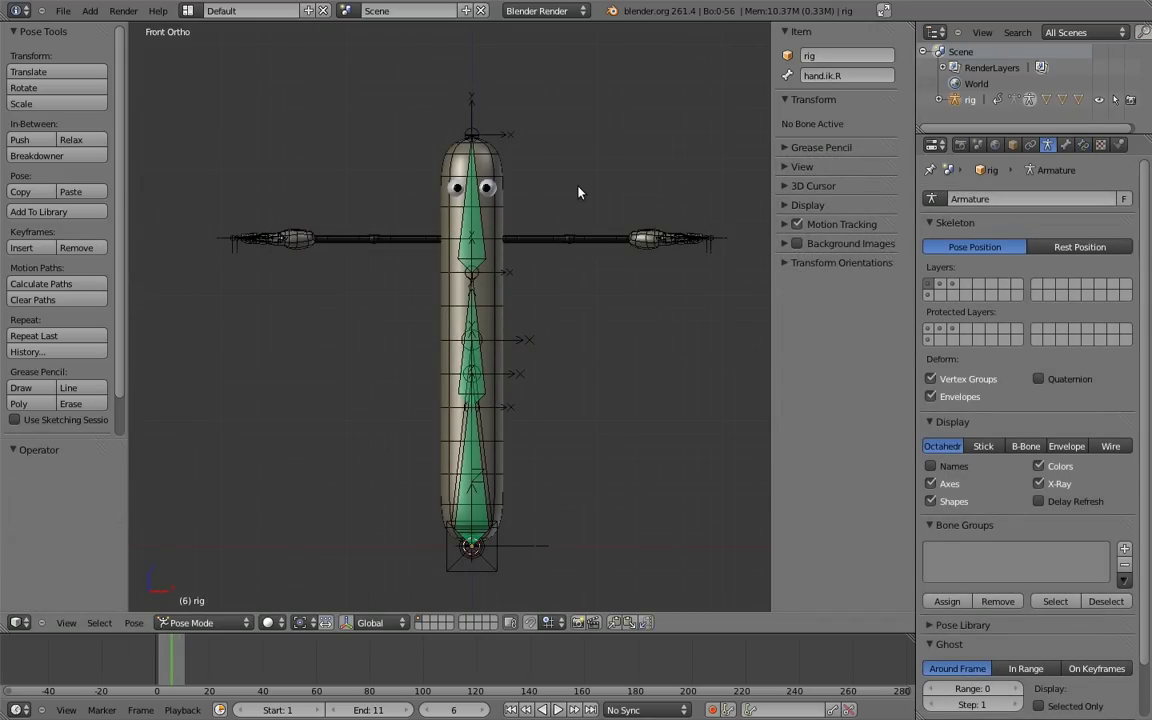
# - In Edit Mode from top view, duplicate the eye.L bone and place the copy 0.04 outward along X
pyautogui.scroll(4, 545, 225)
pyautogui.scroll(5, 560, 283)
pyautogui.keyDown('shift'); pyautogui.moveTo(560, 283); pyautogui.dragTo(404, 409, button='middle'); pyautogui.keyUp('shift')
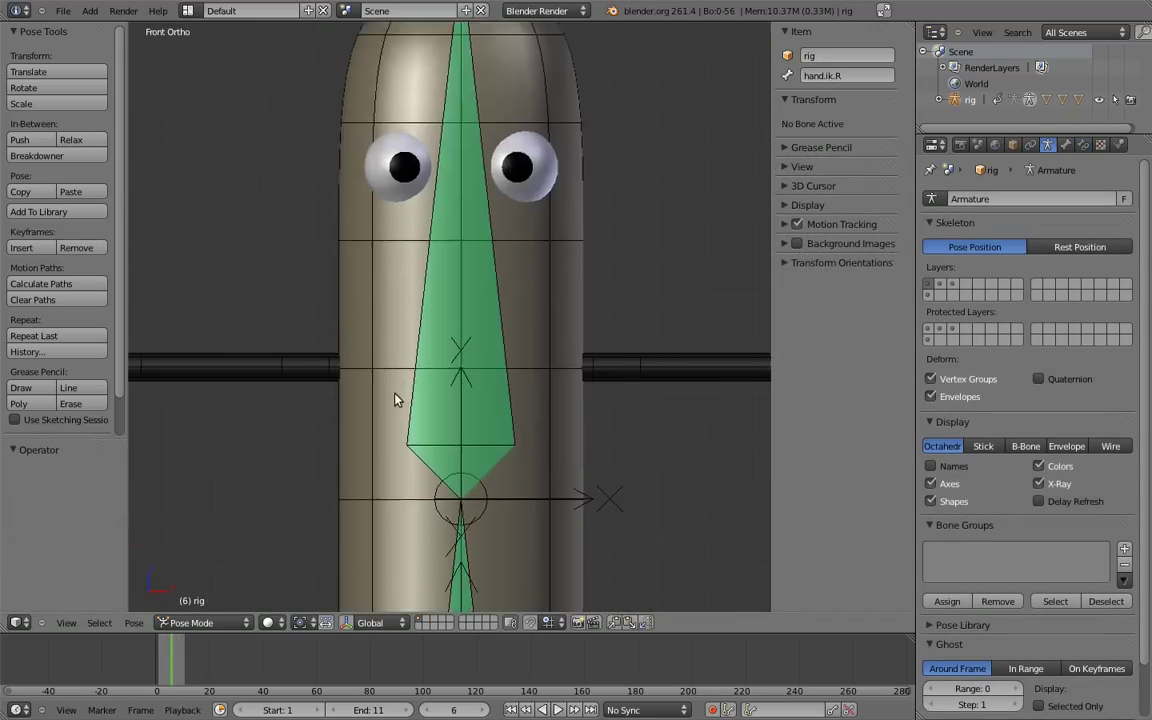
pyautogui.keyDown('shift'); pyautogui.moveTo(535, 242); pyautogui.dragTo(543, 368, button='middle'); pyautogui.keyUp('shift')
pyautogui.press('KP_7')
pyautogui.scroll(4, 535, 425)
pyautogui.rightClick(612, 335)
pyautogui.press('Tab')
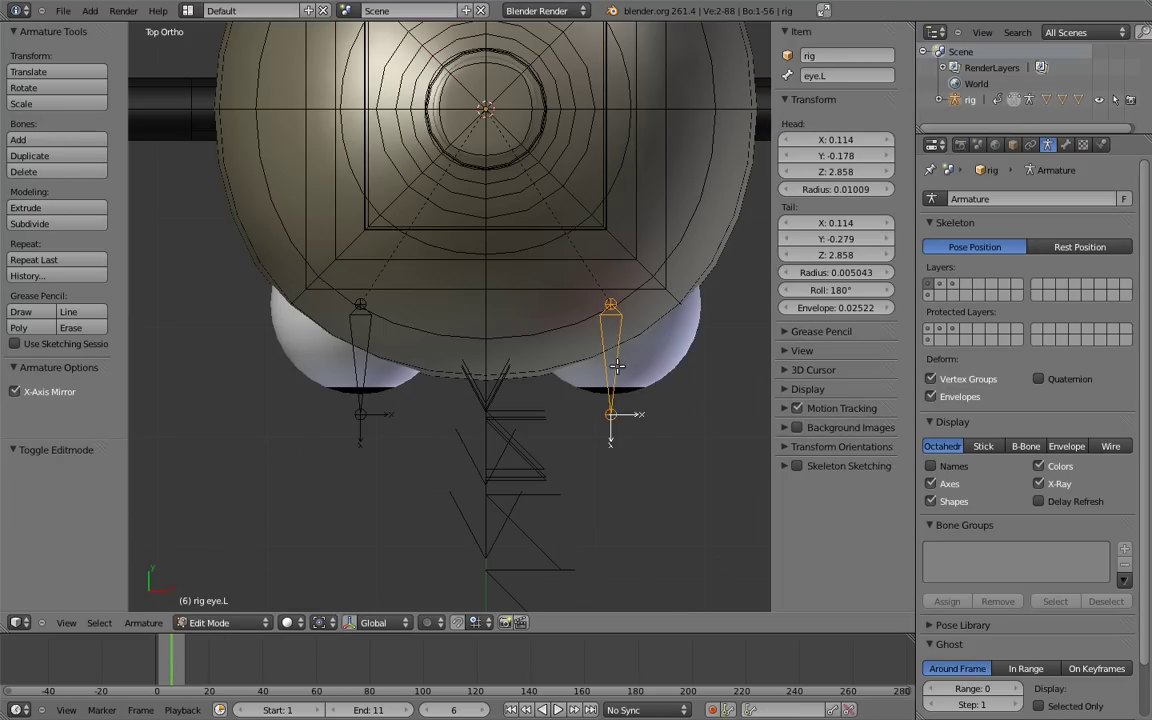
pyautogui.hotkey('shift', 'd')
pyautogui.press('x')
pyautogui.click(651, 414)
# - Shorten the duplicated eye bone by moving its tail 0.030 along Y
pyautogui.press('g')
pyautogui.press('y')
pyautogui.click(686, 398)
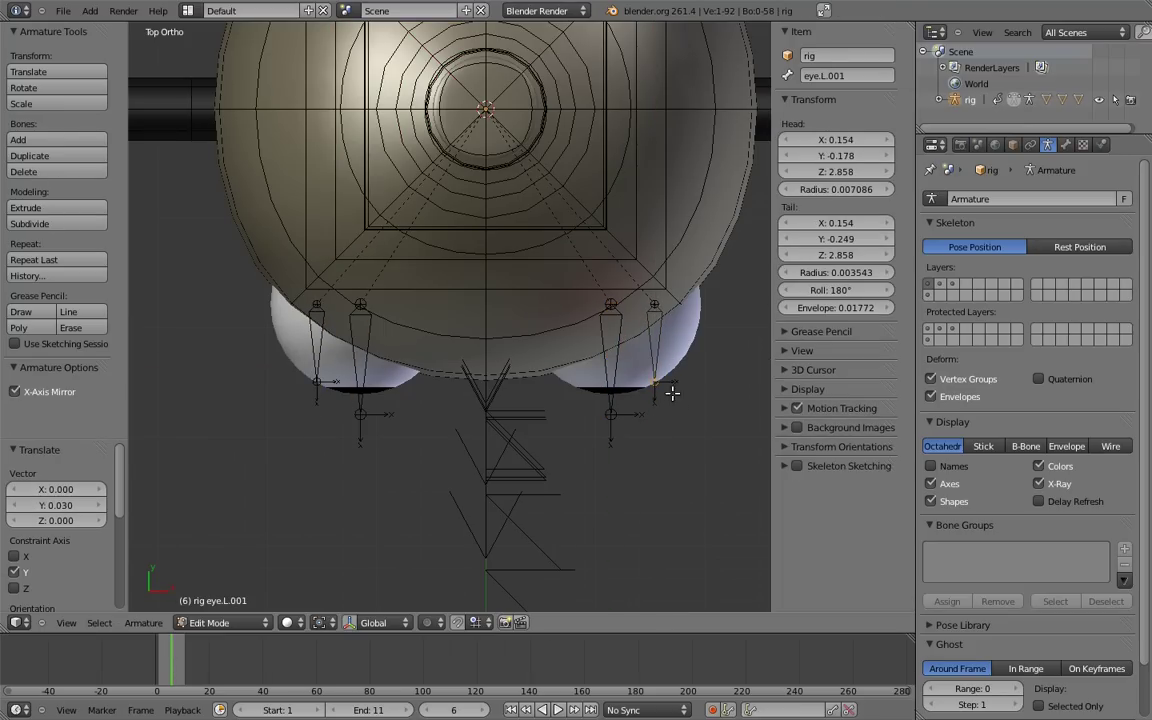
# - Rename the left and right duplicated eye bones MCH-eye_parent.L and MCH-eye_parent.R
pyautogui.rightClick(658, 342)
pyautogui.click(828, 75)
pyautogui.write('MCH-')
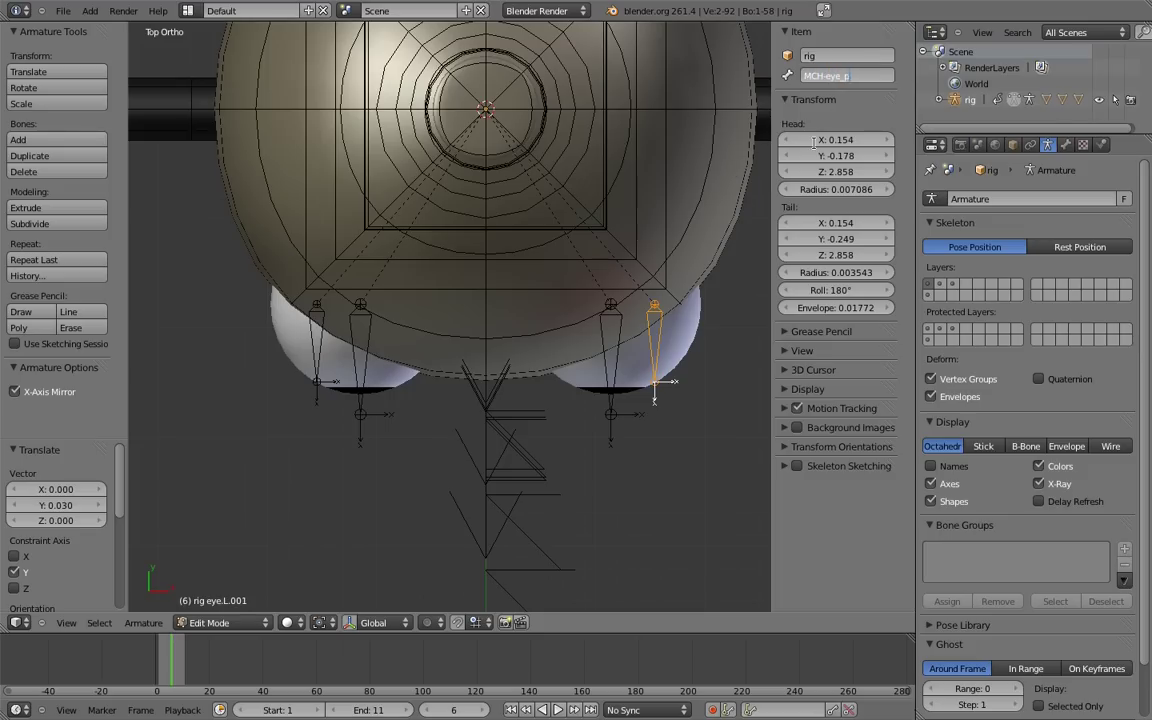
pyautogui.press('Return')
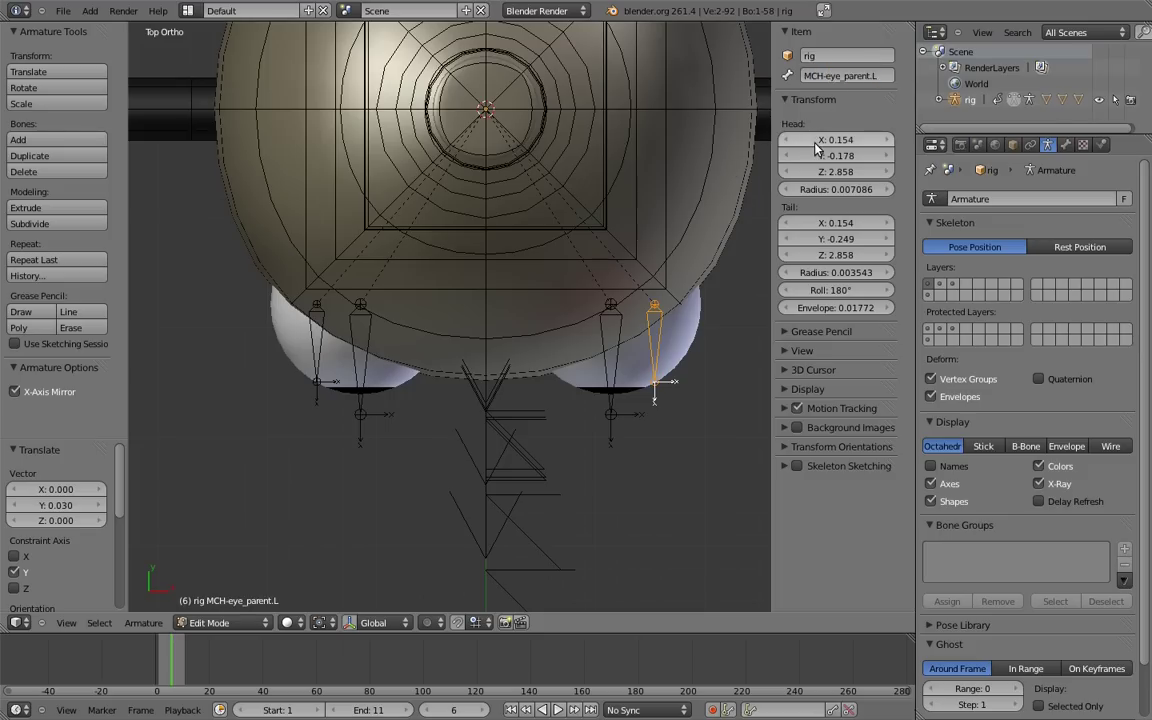
pyautogui.rightClick(314, 310)
pyautogui.click(858, 74)
pyautogui.write('MCH-eye_parent.L')
pyautogui.press('Return')
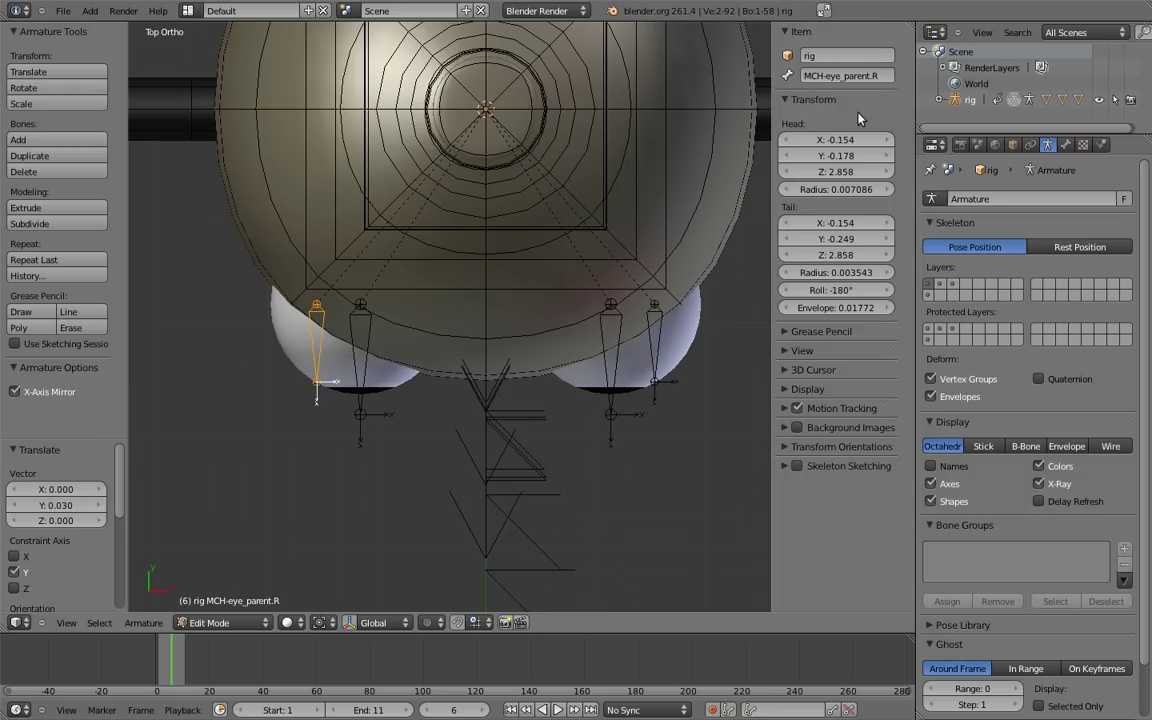
# - Parent eye.L to MCH-eye_parent.L with Keep Offset
pyautogui.rightClick(620, 350)
pyautogui.keyDown('shift'); pyautogui.rightClick(650, 331); pyautogui.keyUp('shift')
pyautogui.hotkey('ctrl', 'p')
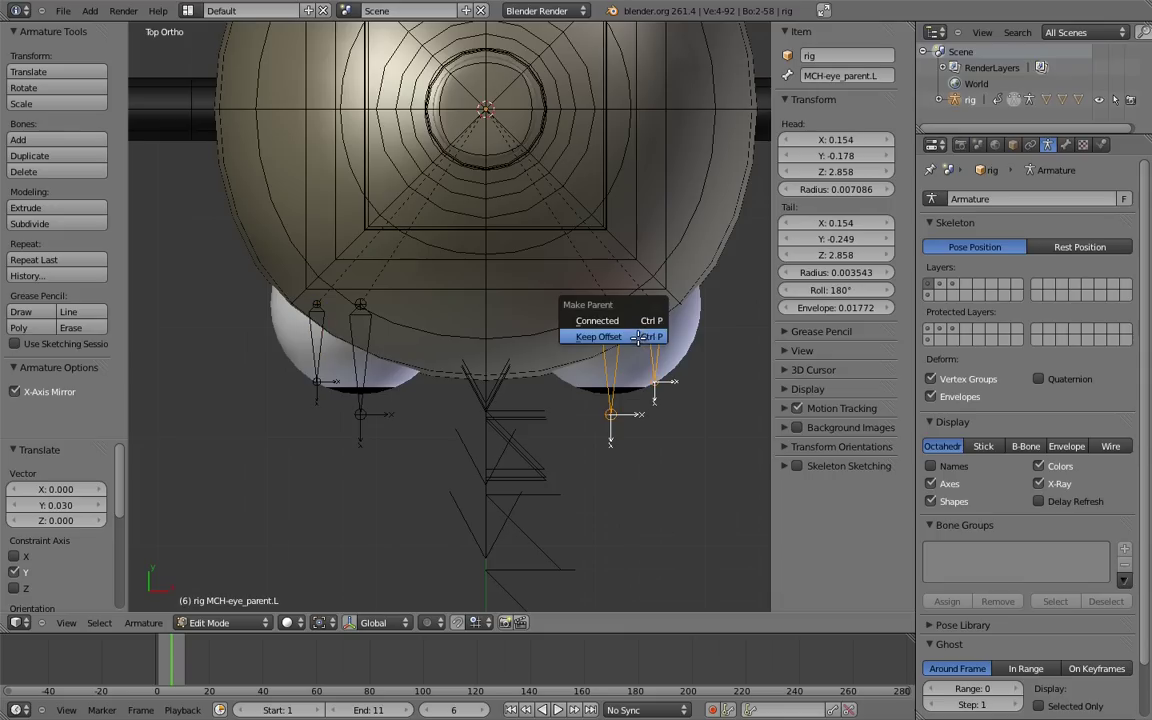
pyautogui.click(638, 337)
# - Move MCH-eye_parent.L by -0.040 along X so it sits on the eye bone
pyautogui.moveTo(659, 350)
pyautogui.keyDown('shift'); pyautogui.mouseDown(button='middle')
pyautogui.moveTo(630, 355)
pyautogui.moveTo(649, 359)
pyautogui.mouseUp(button='middle'); pyautogui.keyUp('shift')
pyautogui.rightClick(657, 333)
pyautogui.press('g')
pyautogui.press('x')
pyautogui.click(631, 343)
# - Turn off X-Axis Mirror and duplicate MCH-eye_parent.L along X to the centre of the head
pyautogui.click(15, 392)
pyautogui.hotkey('shift', 'd')
pyautogui.press('x')
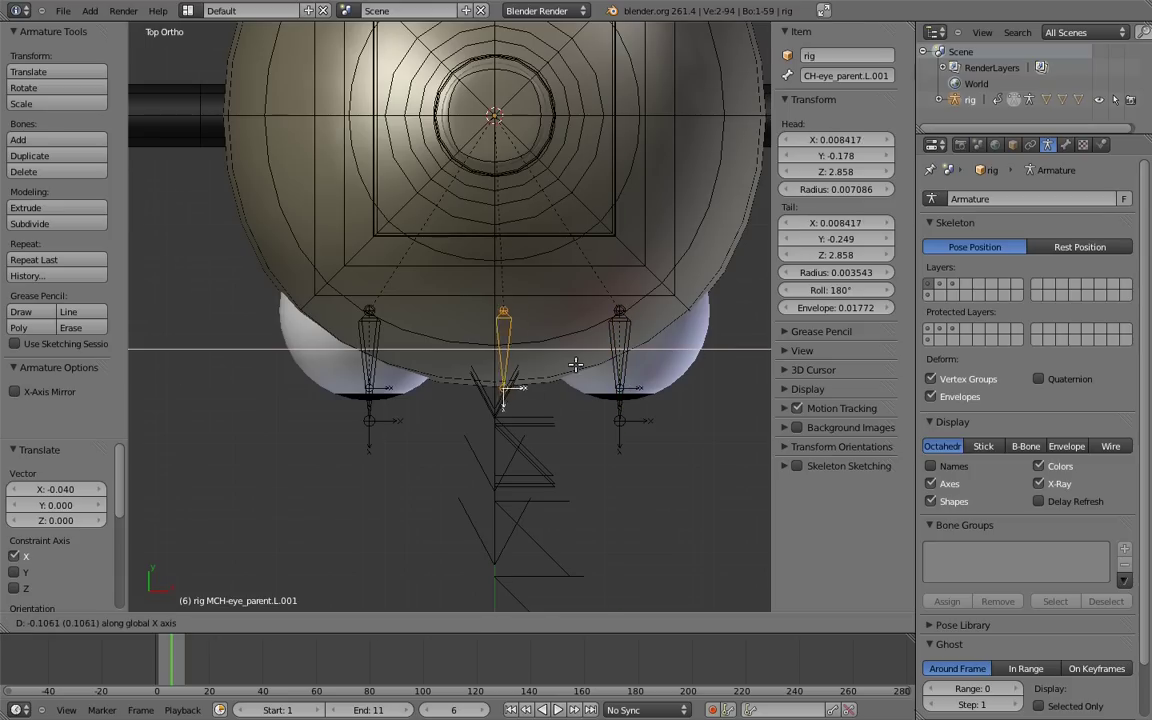
pyautogui.click(493, 312)
# - Set the central bone's head and tail X to 0 and rename it MCH-minds_eye
pyautogui.click(853, 223)
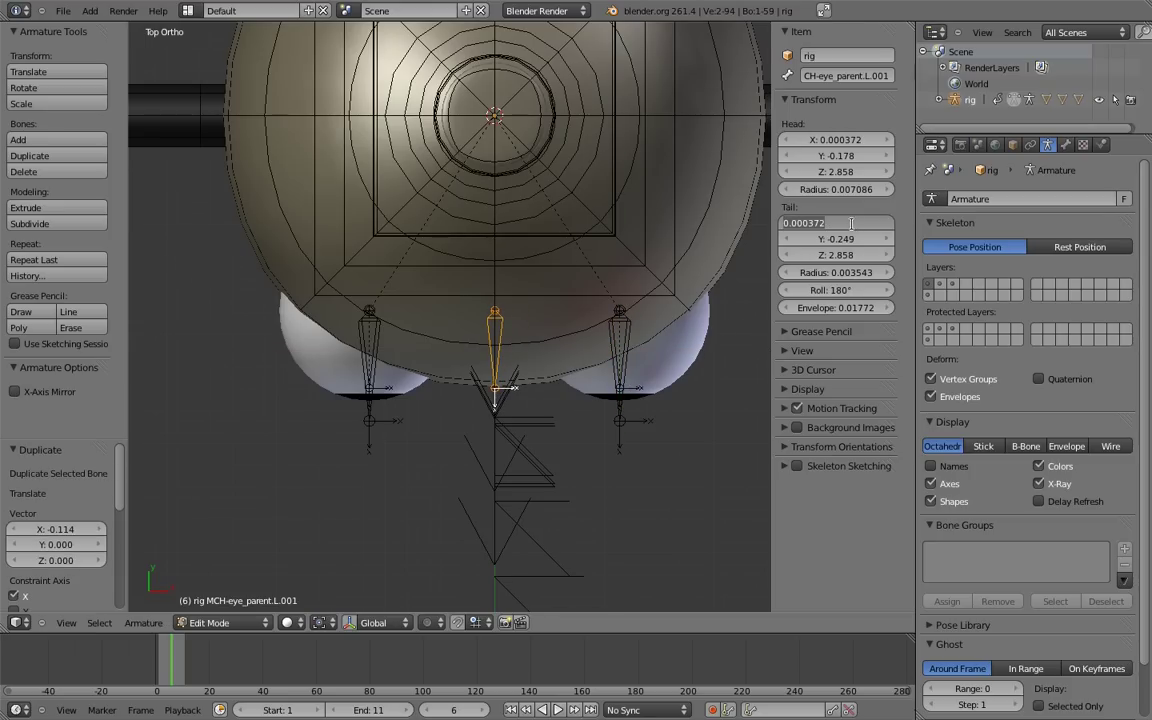
pyautogui.write('0')
pyautogui.press('Return')
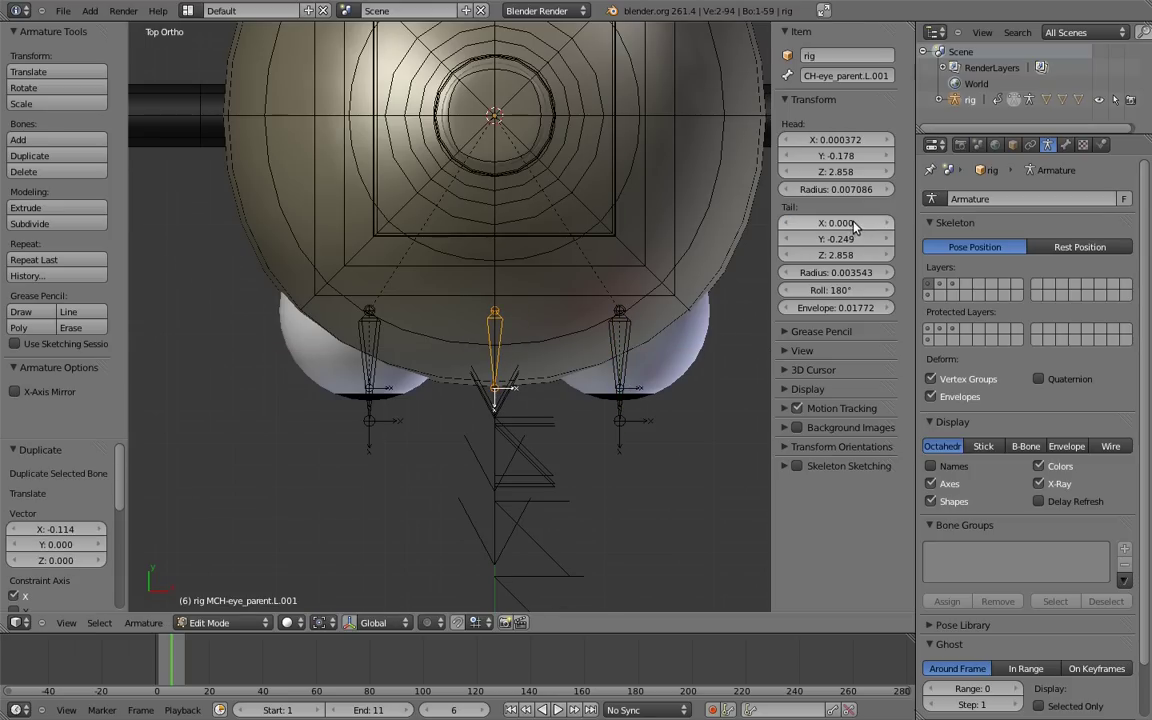
pyautogui.press('BackSpace')
pyautogui.keyDown('shift'); pyautogui.moveTo(539, 313); pyautogui.dragTo(554, 318, button='middle'); pyautogui.keyUp('shift')
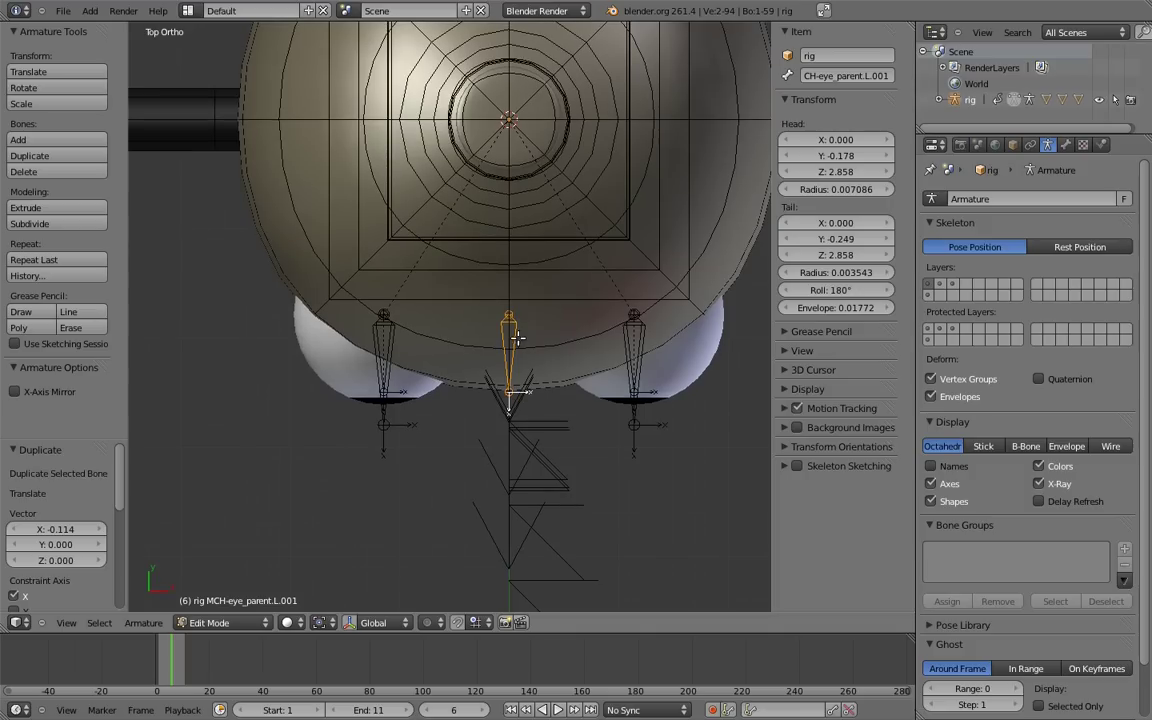
pyautogui.click(848, 76)
pyautogui.write('MCH-minds_eye')
pyautogui.press('Return')
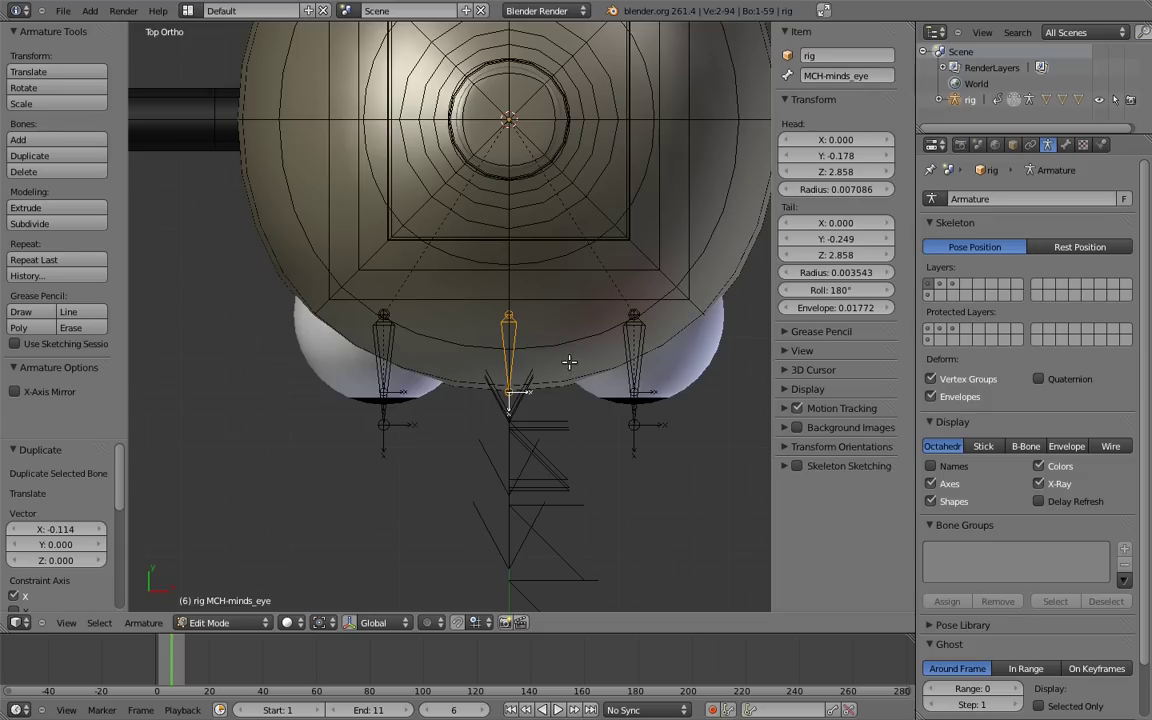
# - In side view, duplicate MCH-minds_eye and place the copy about 0.967 in front of the face along Y
pyautogui.press('KP_3')
pyautogui.keyDown('shift'); pyautogui.moveTo(435, 381); pyautogui.dragTo(638, 301, button='middle'); pyautogui.keyUp('shift')
pyautogui.scroll(-4, 638, 301)
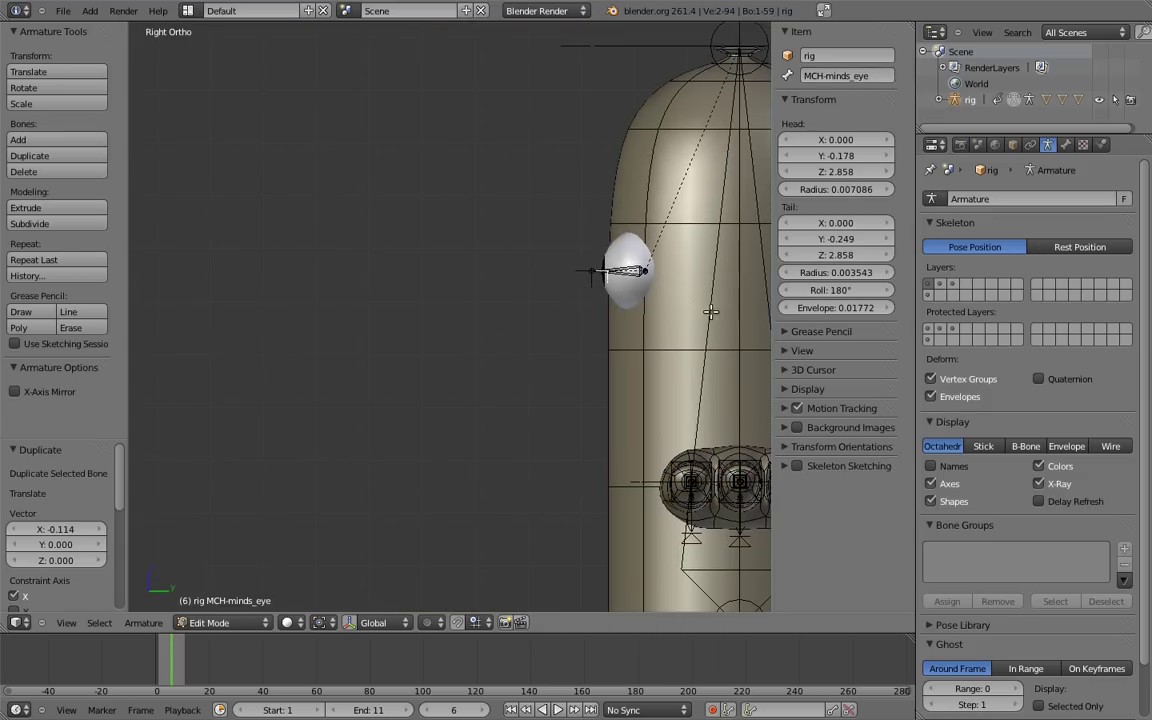
pyautogui.hotkey('shift', 'd')
pyautogui.press('y')
pyautogui.click(200, 354)
# - Move the front bone's tail 0.200 along Y so the bone points back toward the face
pyautogui.keyDown('shift'); pyautogui.moveTo(271, 344); pyautogui.dragTo(481, 361, button='middle'); pyautogui.keyUp('shift')
pyautogui.rightClick(306, 287)
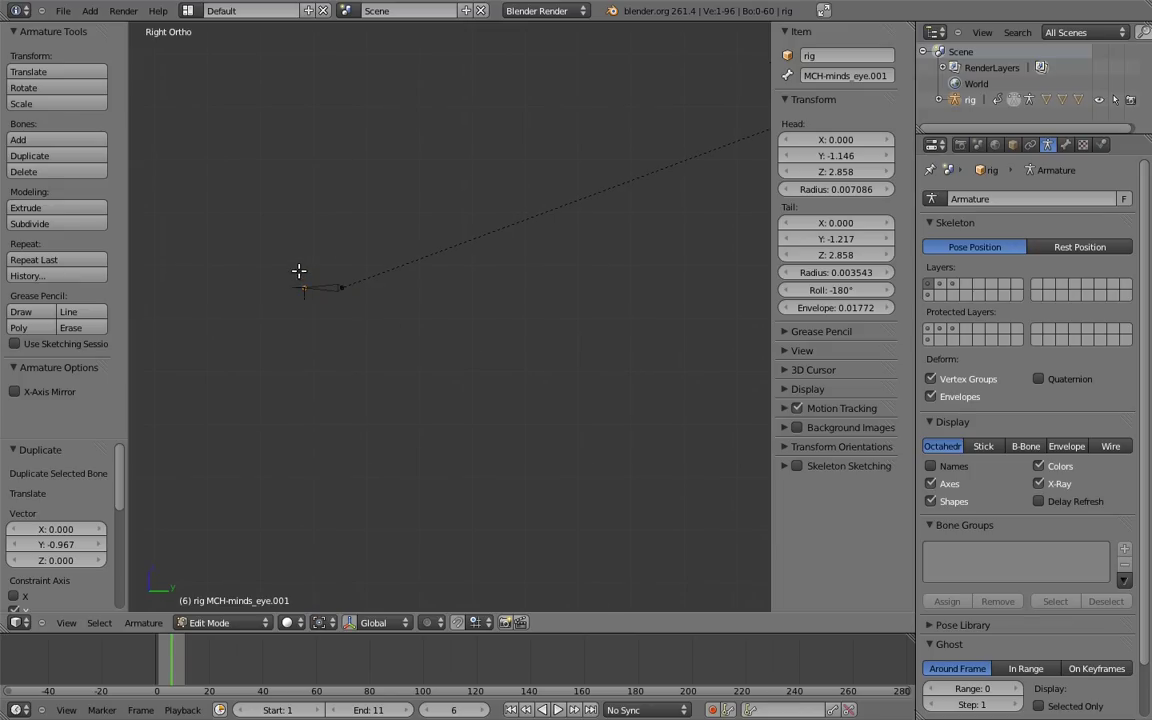
pyautogui.press('g')
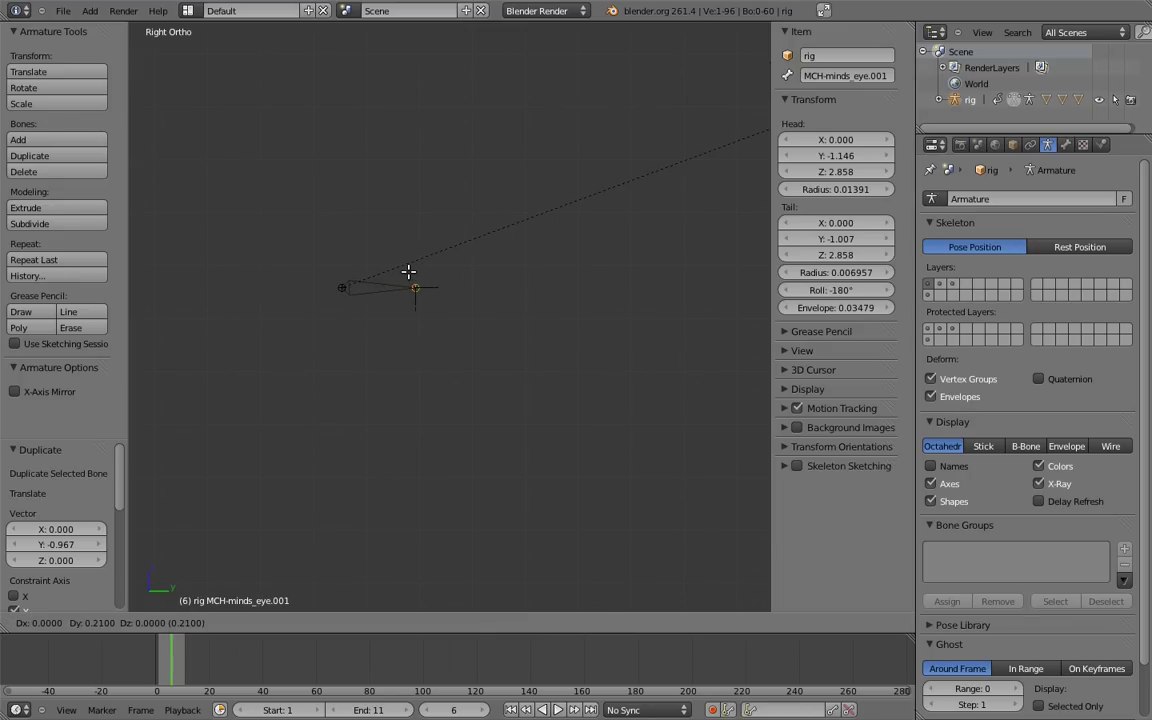
pyautogui.click(405, 270)
# - Rename the bone in front of the face eye_target
pyautogui.rightClick(373, 288)
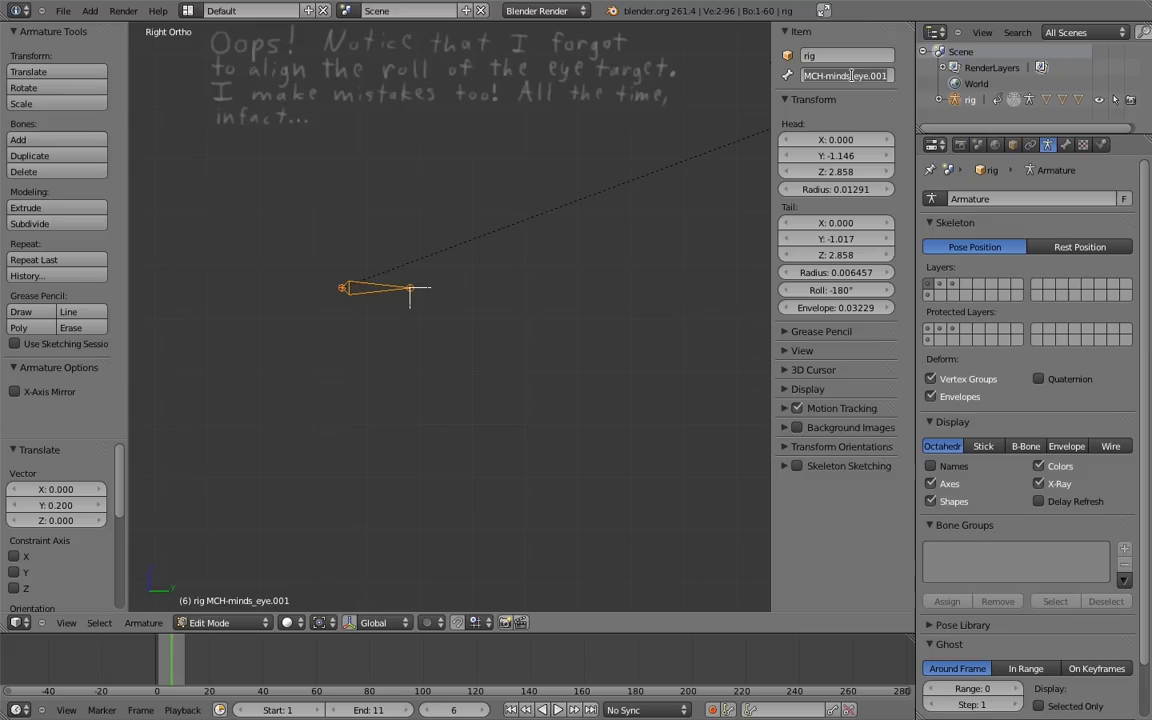
pyautogui.write('eye_ta')
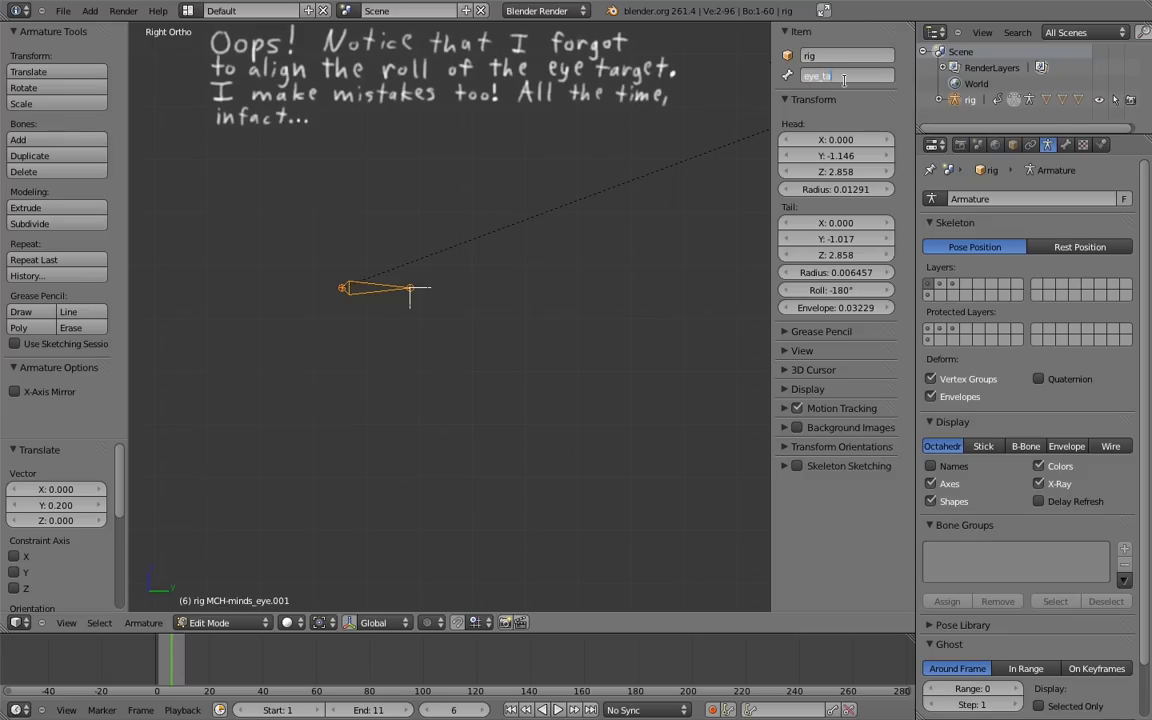
pyautogui.write('rget')
pyautogui.press('Return')
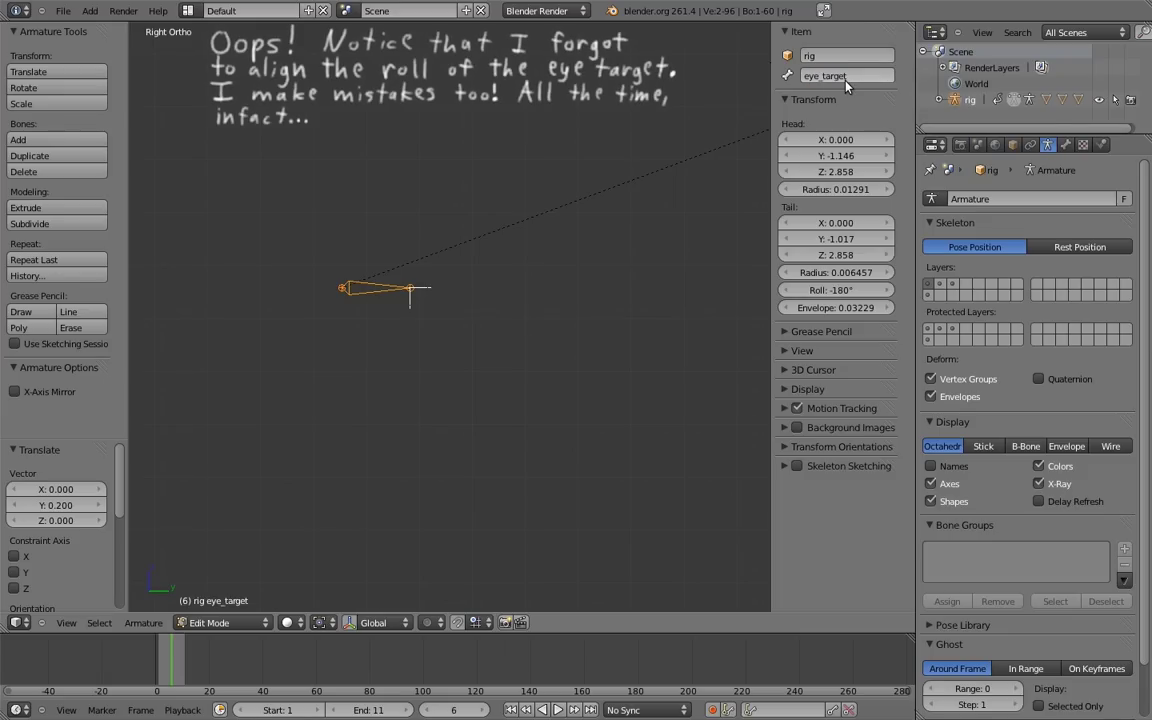
# - In Pose Mode, add a Damped Track constraint to MCH-minds_eye with eye_target as its target
pyautogui.moveTo(342, 249); pyautogui.dragTo(377, 327, button='middle')
pyautogui.press('KP_7')
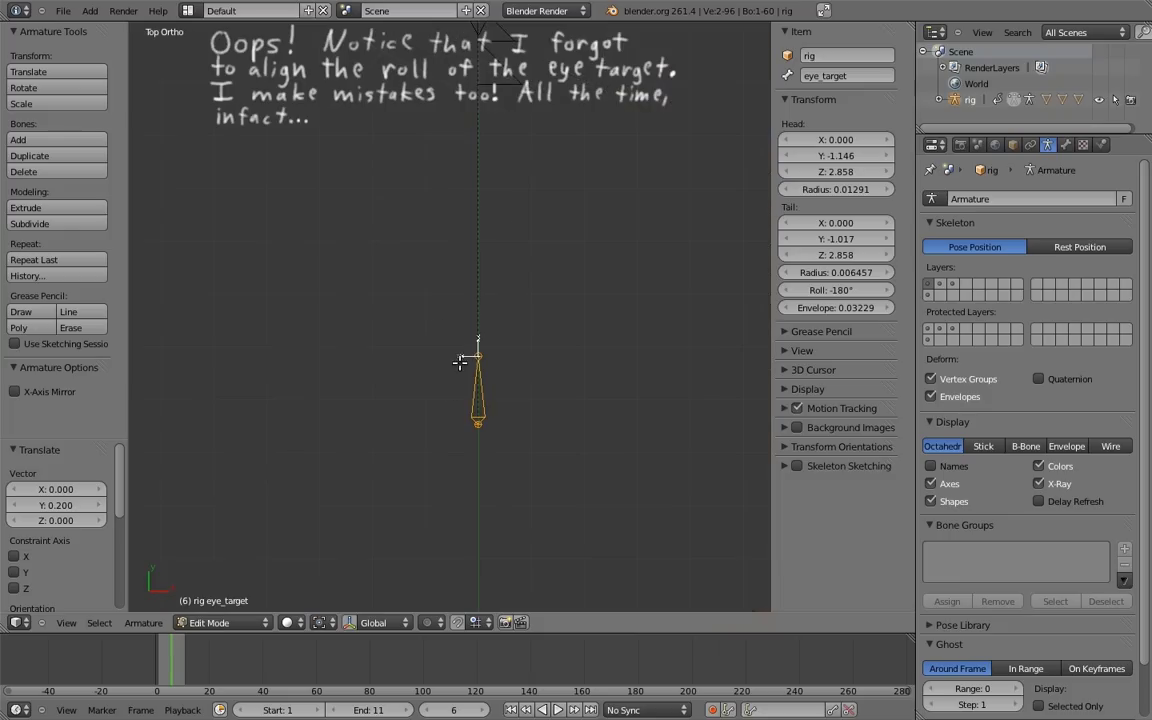
pyautogui.keyDown('shift'); pyautogui.moveTo(524, 224); pyautogui.dragTo(555, 364, button='middle'); pyautogui.keyUp('shift')
pyautogui.hotkey('ctrl', 'Tab')
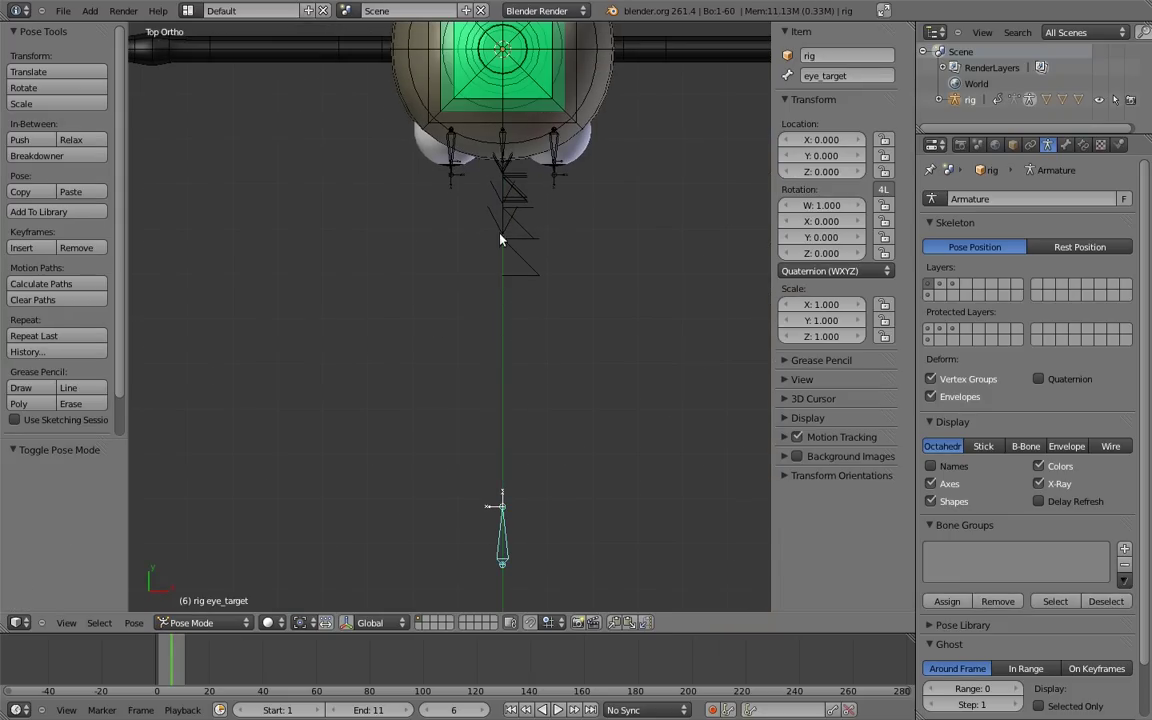
pyautogui.rightClick(506, 141)
pyautogui.hotkey('shift', 'ctrl', 'c')
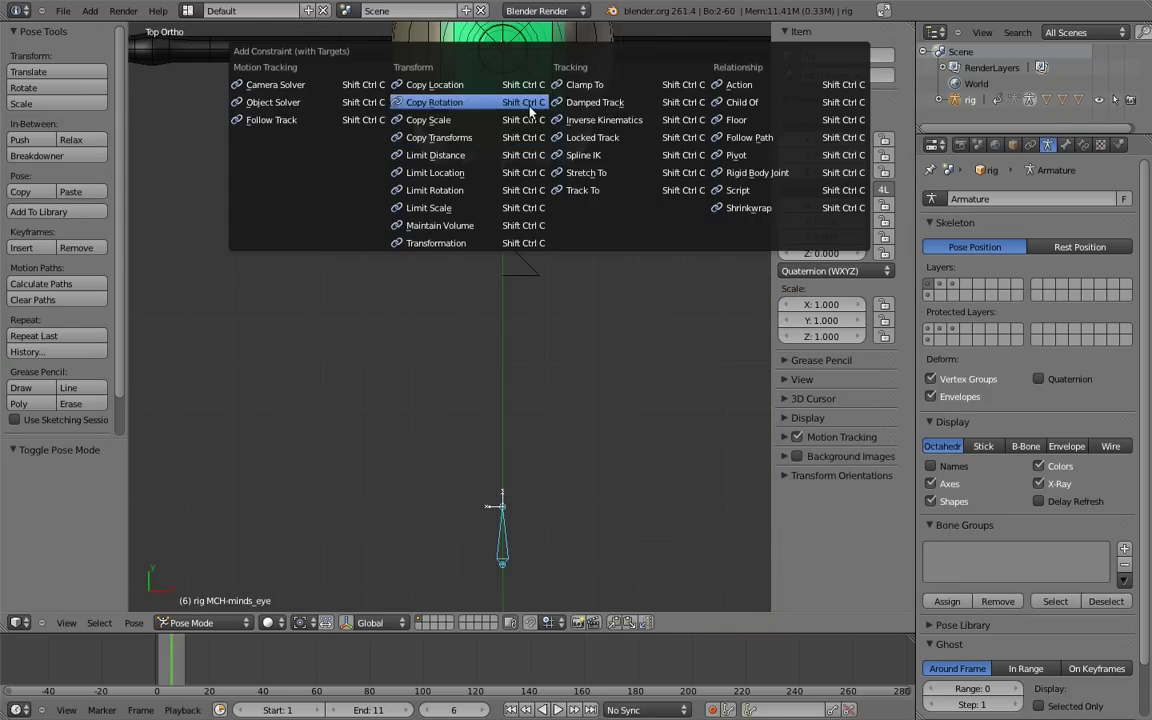
pyautogui.click(600, 103)
# - Move eye_target around to check that MCH-minds_eye tracks it, and cancel the move
pyautogui.rightClick(499, 525)
pyautogui.press('g')
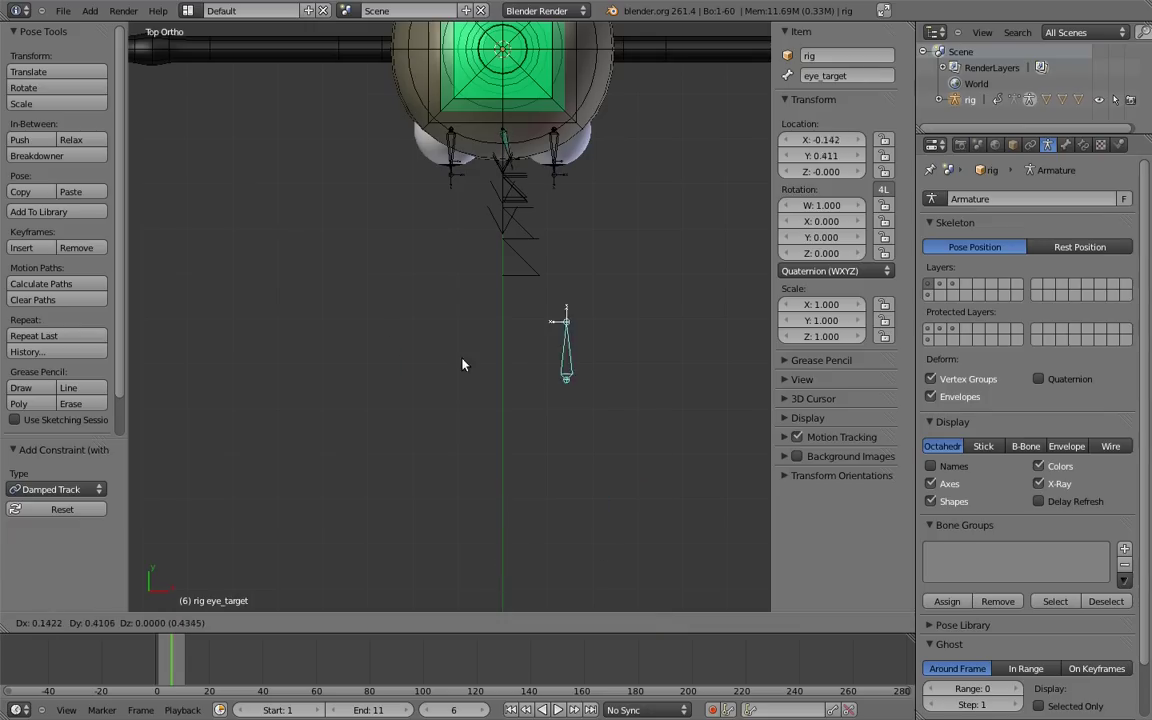
pyautogui.press('Escape')
# - Add a Copy Rotation constraint to MCH-eye_parent.R with MCH-minds_eye as its target
pyautogui.keyDown('shift'); pyautogui.moveTo(508, 232); pyautogui.dragTo(499, 334, button='middle'); pyautogui.keyUp('shift')
pyautogui.scroll(7, 499, 334)
pyautogui.keyDown('shift'); pyautogui.moveTo(546, 262); pyautogui.dragTo(431, 488, button='middle'); pyautogui.keyUp('shift')
pyautogui.moveTo(508, 362); pyautogui.dragTo(400, 326, button='middle')
pyautogui.moveTo(688, 190); pyautogui.dragTo(486, 260, button='middle')
pyautogui.rightClick(491, 267)
pyautogui.keyDown('shift'); pyautogui.rightClick(366, 163); pyautogui.keyUp('shift')
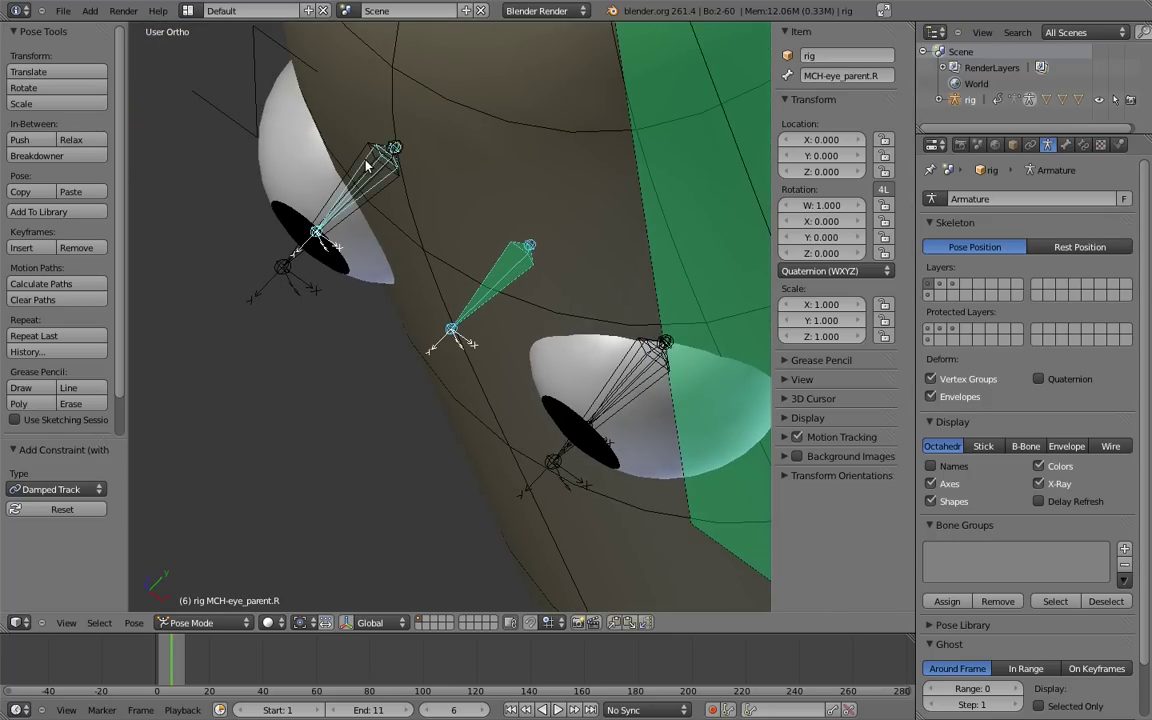
pyautogui.hotkey('shift', 'ctrl', 'c')
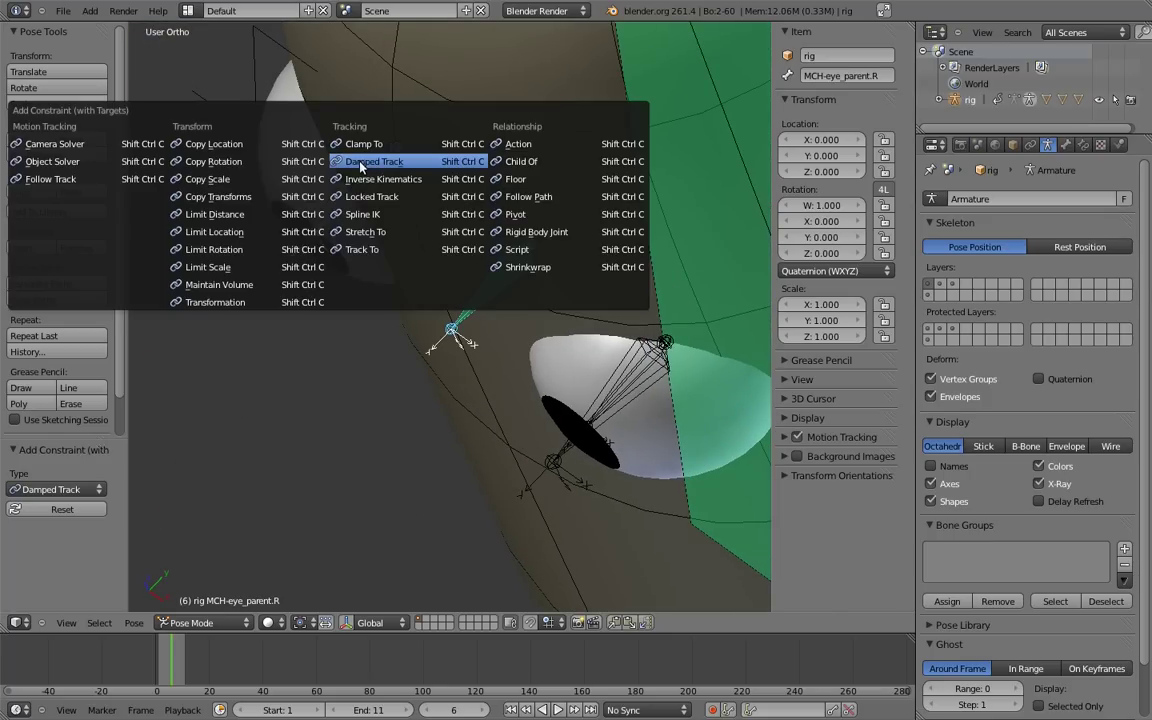
pyautogui.click(251, 168)
# - Add a Copy Rotation constraint to MCH-eye_parent.L with MCH-minds_eye as its target
pyautogui.rightClick(506, 280)
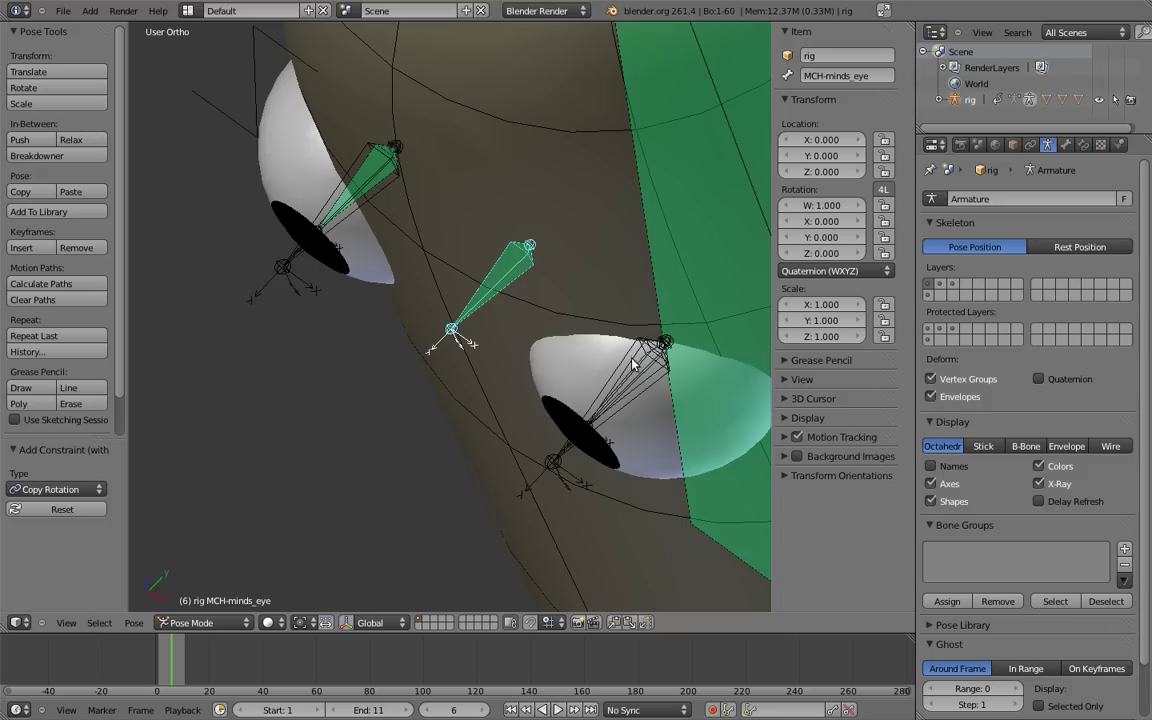
pyautogui.keyDown('shift'); pyautogui.rightClick(633, 362); pyautogui.keyUp('shift')
pyautogui.hotkey('ctrl', 'shift', 'c')
pyautogui.click(566, 326)
# - Move eye_target around to check that both eyes follow it, and cancel the move
pyautogui.scroll(-8, 506, 360)
pyautogui.rightClick(257, 522)
pyautogui.press('g')
pyautogui.rightClick(497, 402)
pyautogui.moveTo(499, 404); pyautogui.dragTo(503, 376, button='middle')
pyautogui.press('g')
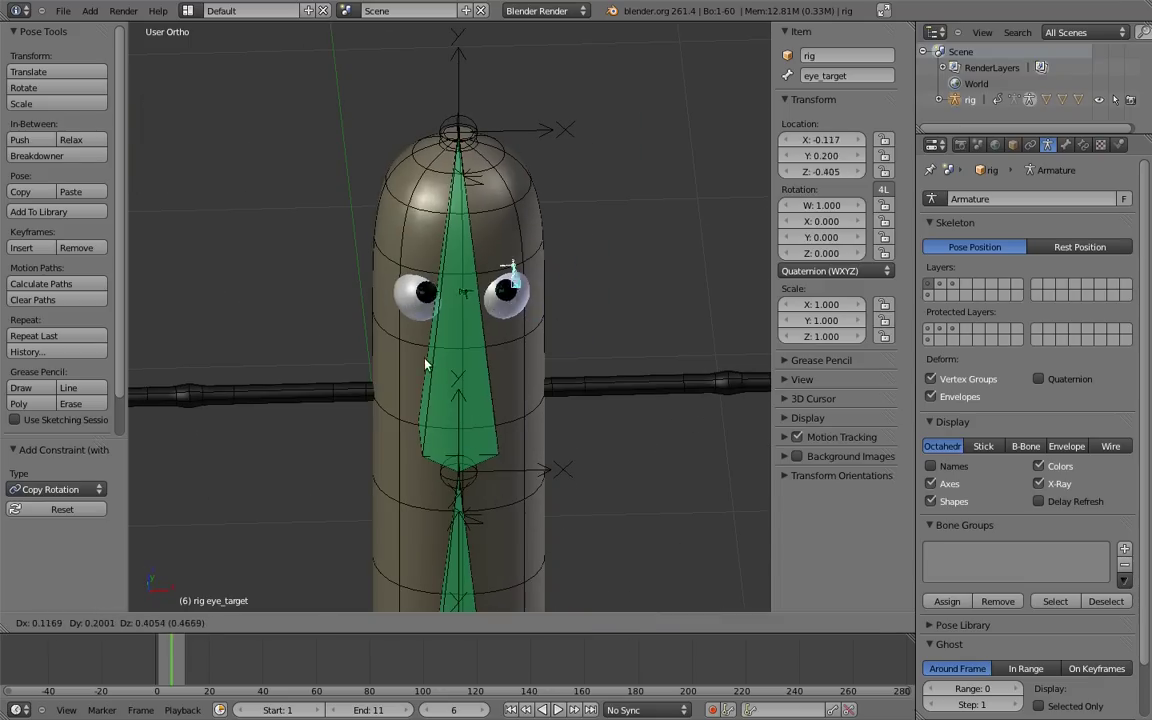
pyautogui.press('Escape')
# - In Edit Mode, duplicate the head bone body.03 and place the copy 0.4 units in front of it along Y
pyautogui.press('KP_3')
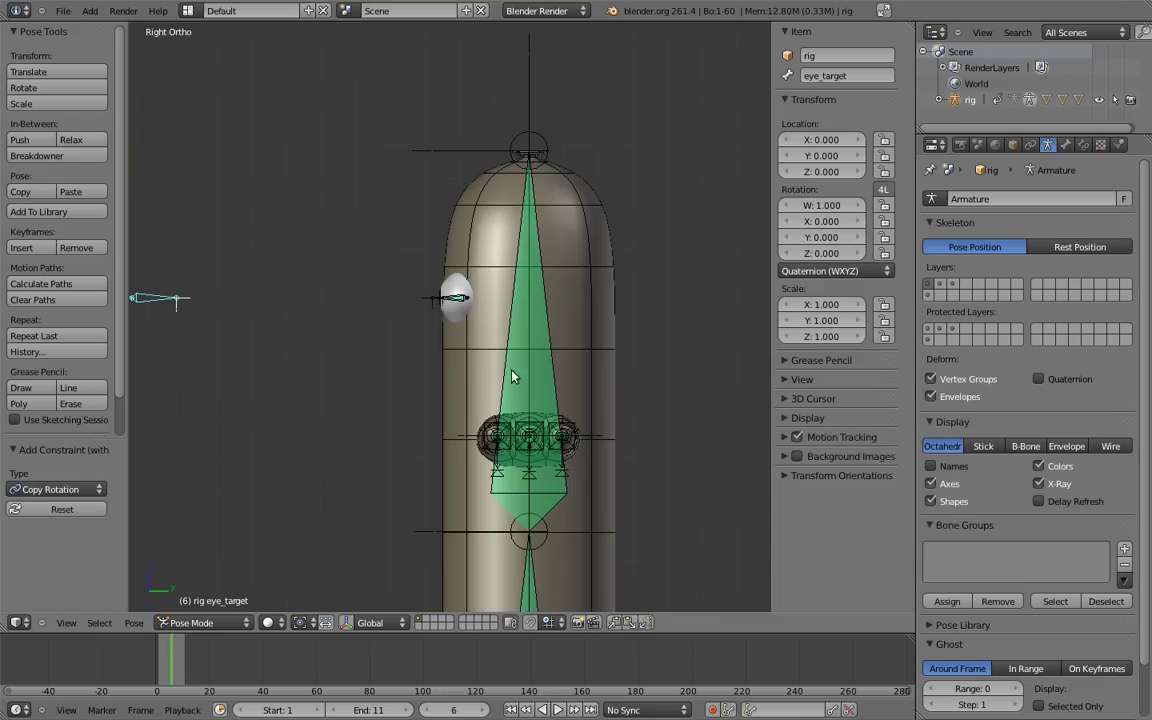
pyautogui.keyDown('shift'); pyautogui.moveTo(456, 382); pyautogui.dragTo(491, 341, button='middle'); pyautogui.keyUp('shift')
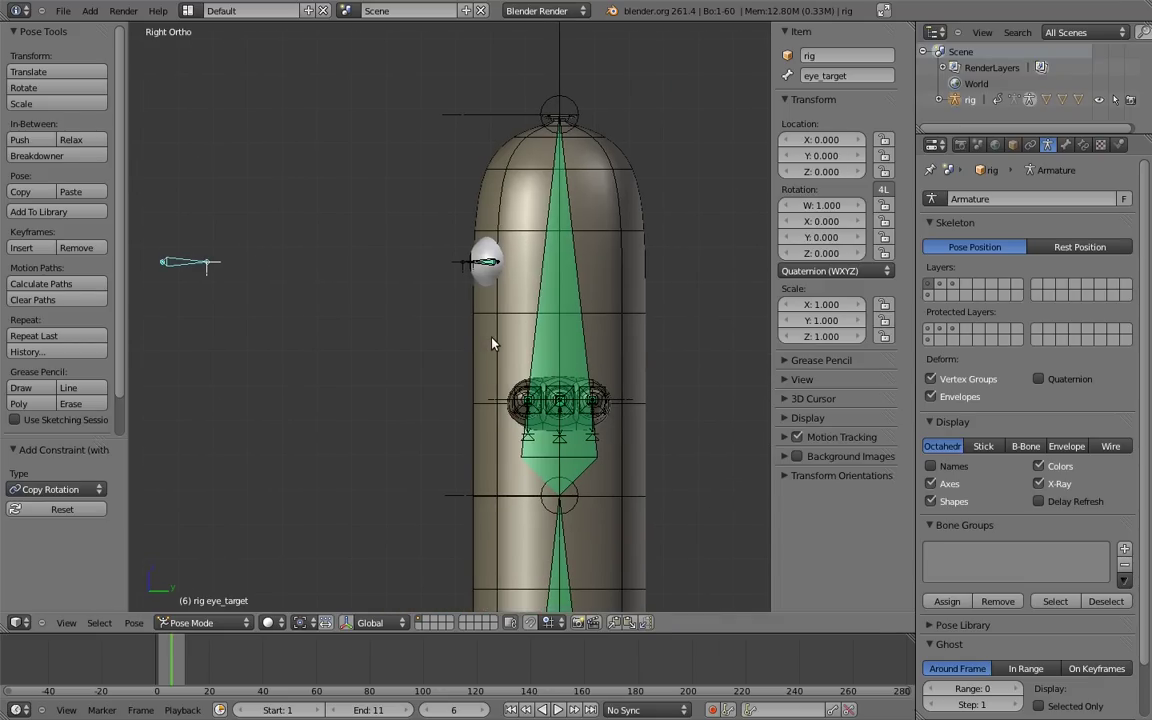
pyautogui.press('Tab')
pyautogui.rightClick(543, 324)
pyautogui.hotkey('shift', 'd')
pyautogui.press('y')
pyautogui.click(456, 354)
# - In Pose Mode, delete the constraint that the duplicated bone body.004 inherited
pyautogui.press('Tab')
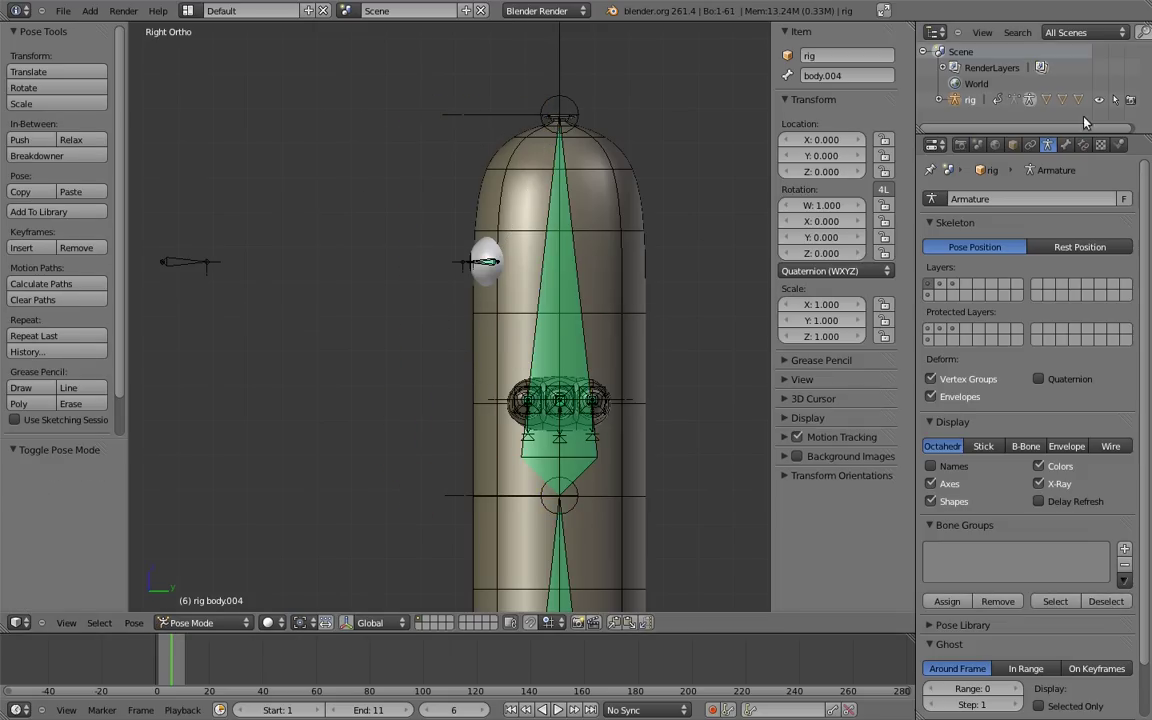
pyautogui.click(1084, 146)
pyautogui.click(1119, 245)
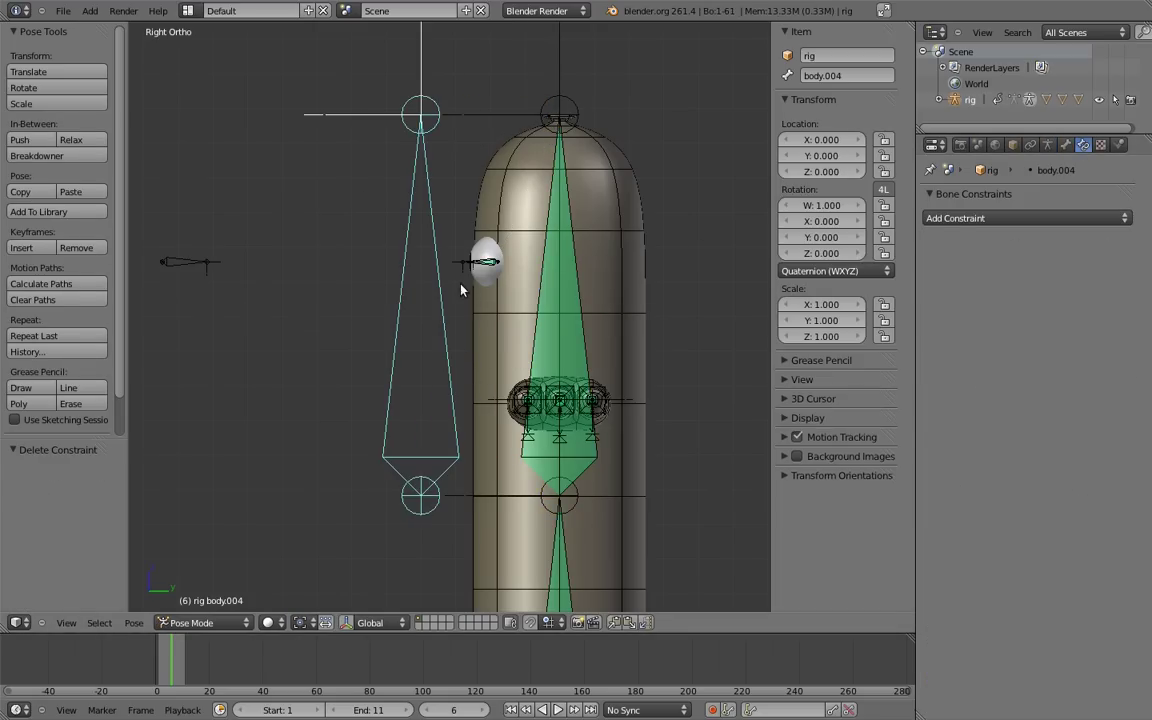
# - Shorten body.004 by lowering its tip 0.7 along Z, and move the bone 0.4 along Y back into the body
pyautogui.press('Tab')
pyautogui.rightClick(425, 112)
pyautogui.press('g')
pyautogui.press('z')
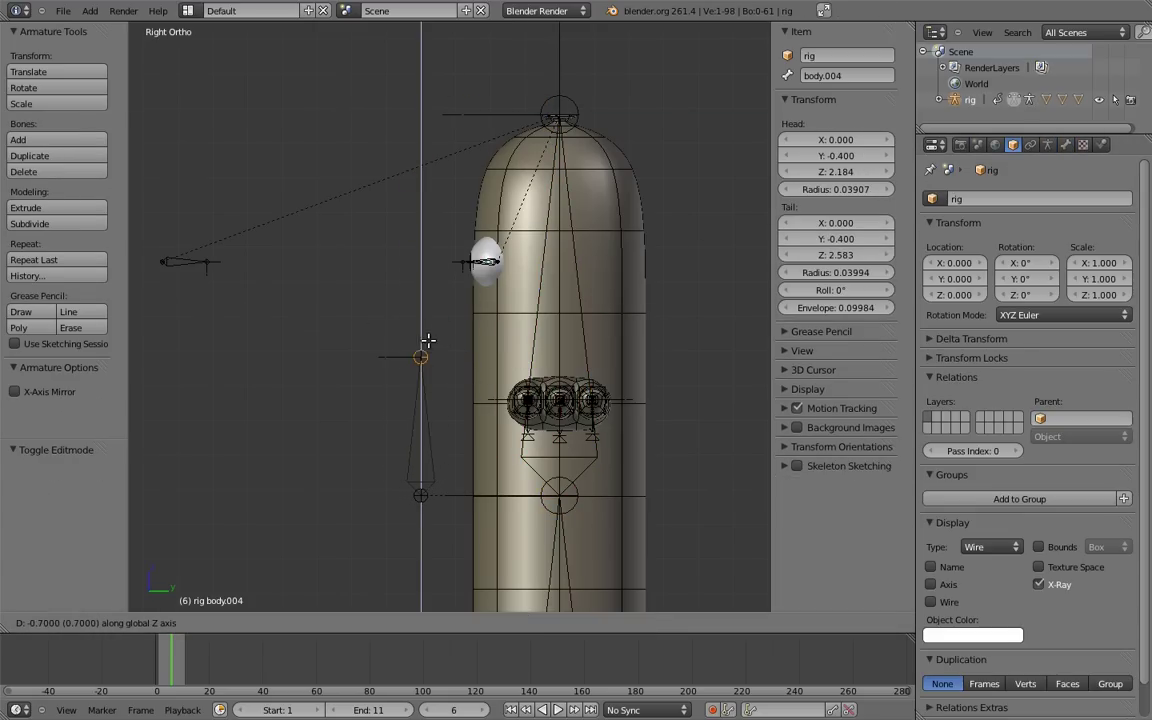
pyautogui.click(428, 345)
pyautogui.rightClick(421, 420)
pyautogui.press('g')
pyautogui.press('y')
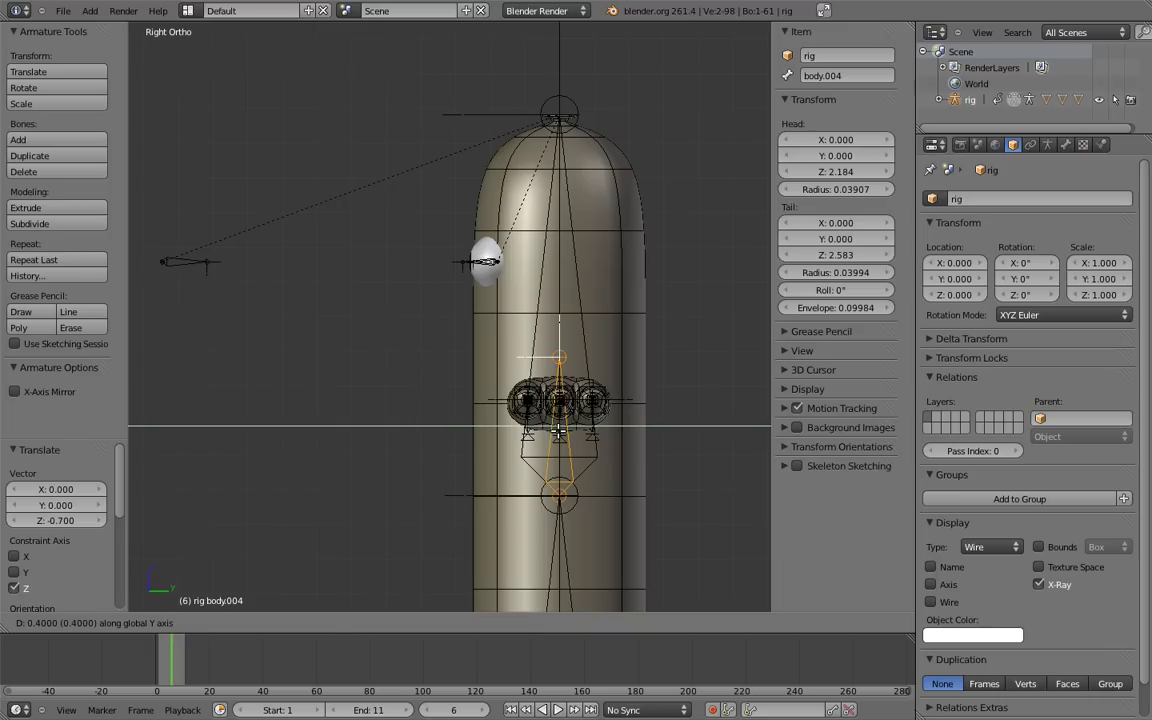
pyautogui.press('Return')
# - Parent eye_target to body.004 with Keep Offset and rename body.004 as MCH-eye_target_parent
pyautogui.rightClick(183, 262)
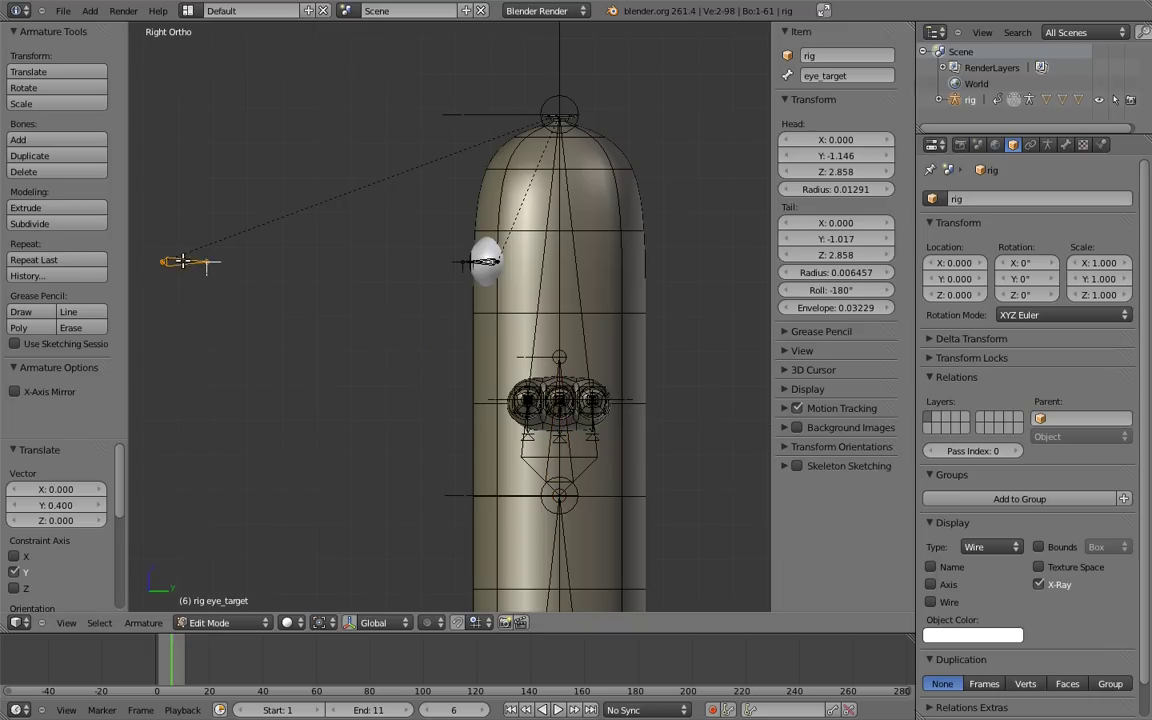
pyautogui.keyDown('shift'); pyautogui.rightClick(560, 462); pyautogui.keyUp('shift')
pyautogui.hotkey('ctrl', 'p')
pyautogui.click(547, 453)
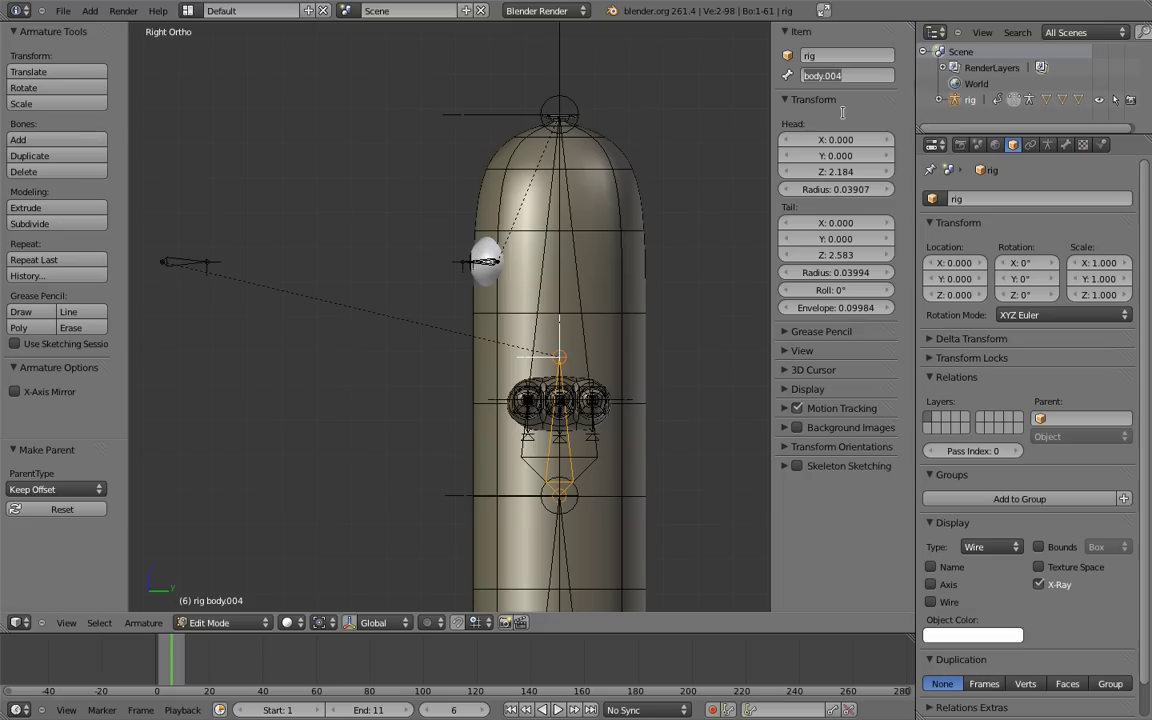
pyautogui.write('MCH-eye_target_parent')
pyautogui.press('Return')
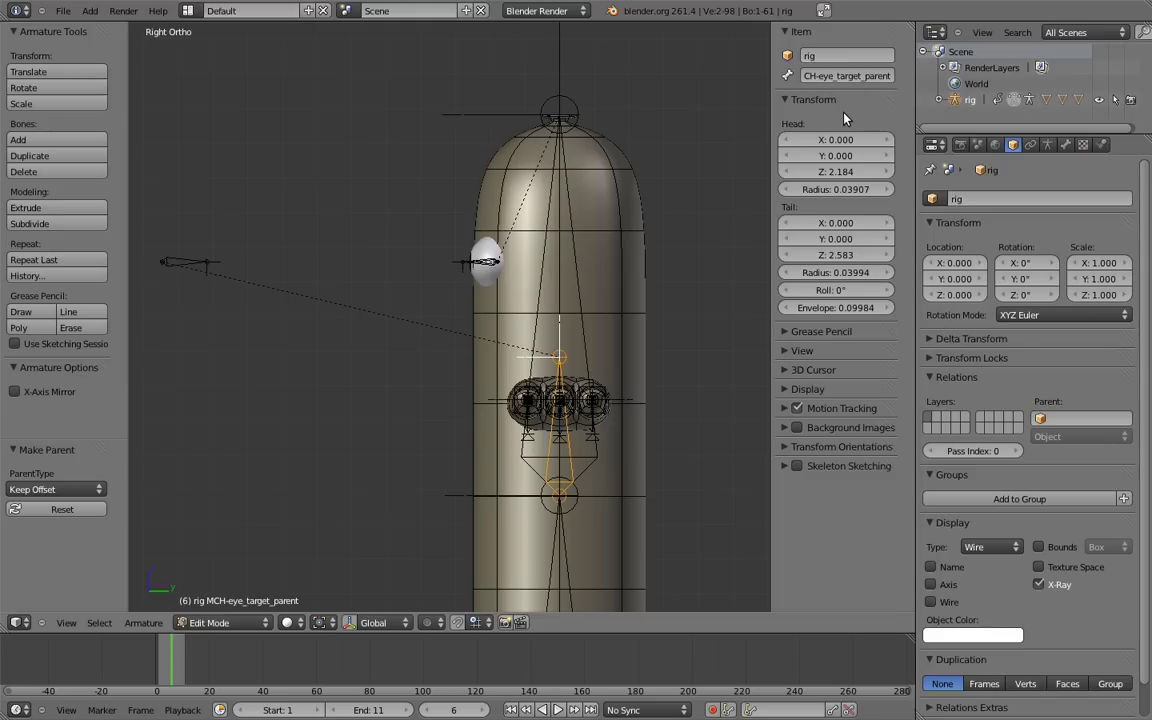
# - Parent MCH-eye_target_parent to the root bone
pyautogui.moveTo(551, 410); pyautogui.dragTo(570, 493, button='middle')
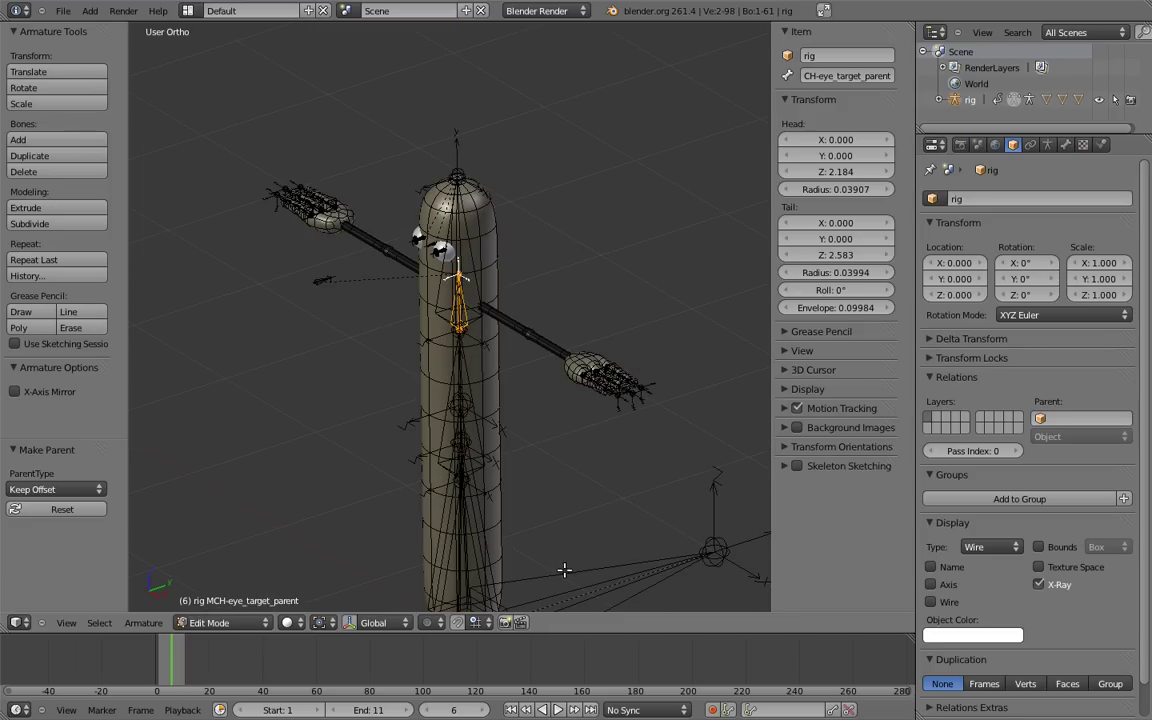
pyautogui.rightClick(565, 572)
pyautogui.hotkey('ctrl', 'p')
pyautogui.click(558, 575)
# - In Pose Mode, add a Copy Transforms constraint to MCH-eye_target_parent with body.03 as its target
pyautogui.moveTo(473, 408)
pyautogui.mouseDown(button='middle')
pyautogui.moveTo(505, 478)
pyautogui.moveTo(505, 365)
pyautogui.moveTo(575, 385)
pyautogui.mouseUp(button='middle')
pyautogui.hotkey('ctrl', 'Tab')
pyautogui.press('z')
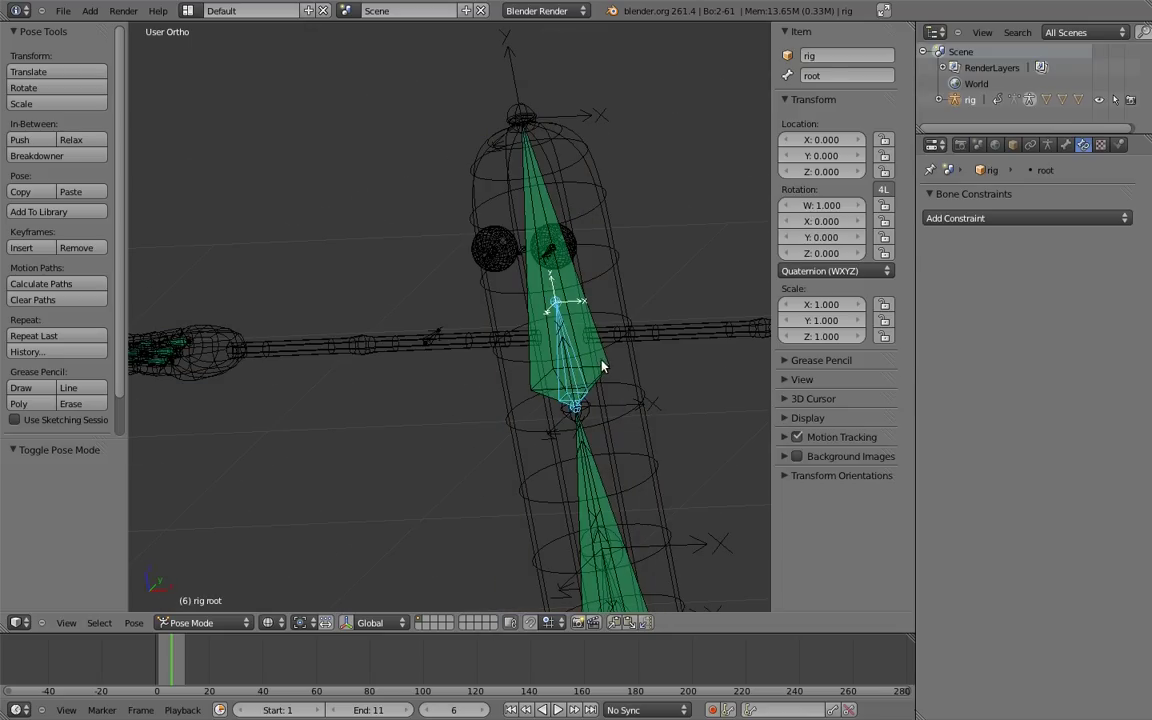
pyautogui.rightClick(595, 371)
pyautogui.rightClick(581, 377)
pyautogui.hotkey('ctrl', 'shift', 'c')
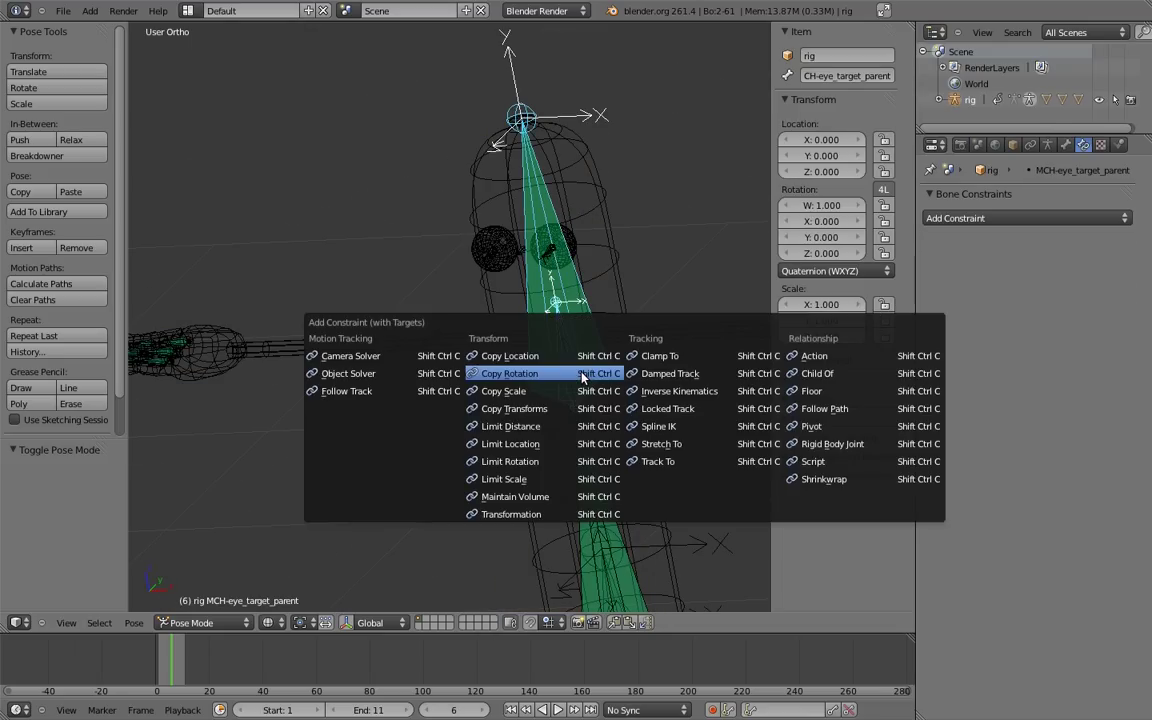
pyautogui.click(512, 403)
# - Rotate the root bone to check how the eye target follows the character, and cancel the rotation
pyautogui.scroll(-2, 535, 392)
pyautogui.press('a')
pyautogui.moveTo(535, 392)
pyautogui.mouseDown(button='middle')
pyautogui.moveTo(548, 252)
pyautogui.moveTo(527, 437)
pyautogui.mouseUp(button='middle')
pyautogui.press('z')
pyautogui.press('KP_1')
pyautogui.rightClick(537, 508)
pyautogui.press('r')
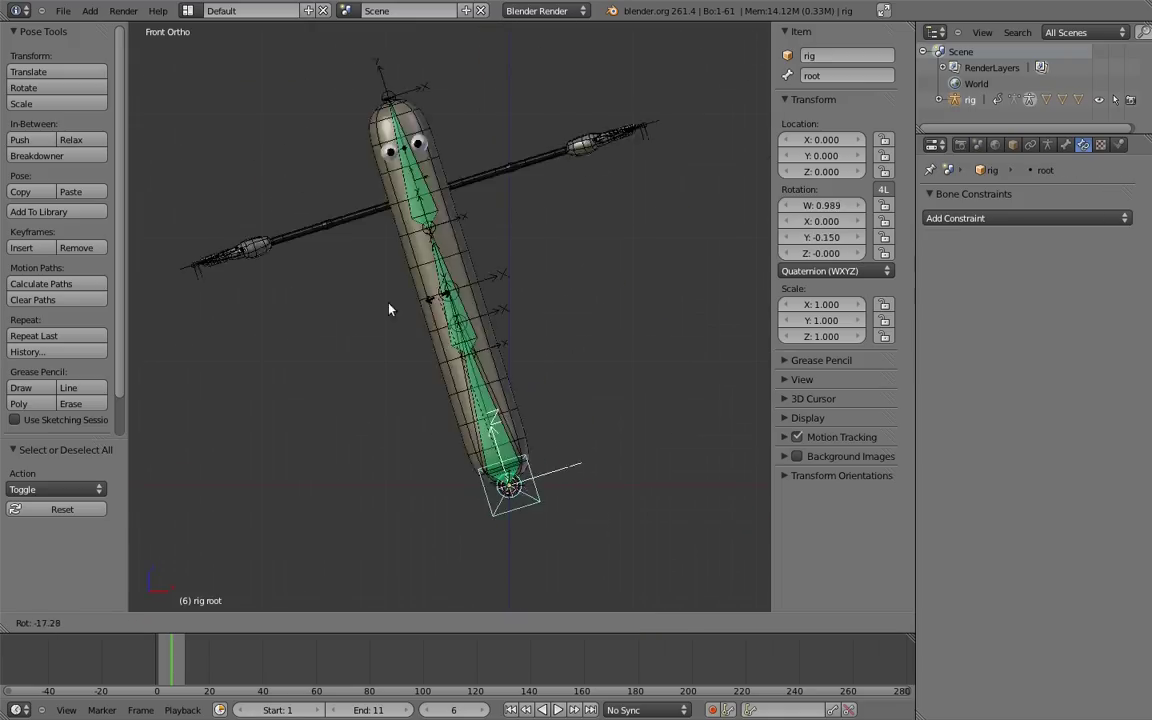
pyautogui.press('Escape')
# - Set the influence of MCH-eye_target_parent's Copy Transforms constraint to 0
pyautogui.scroll(4, 504, 329)
pyautogui.moveTo(527, 352)
pyautogui.mouseDown(button='middle')
pyautogui.moveTo(451, 353)
pyautogui.moveTo(485, 253)
pyautogui.mouseUp(button='middle')
pyautogui.press('z')
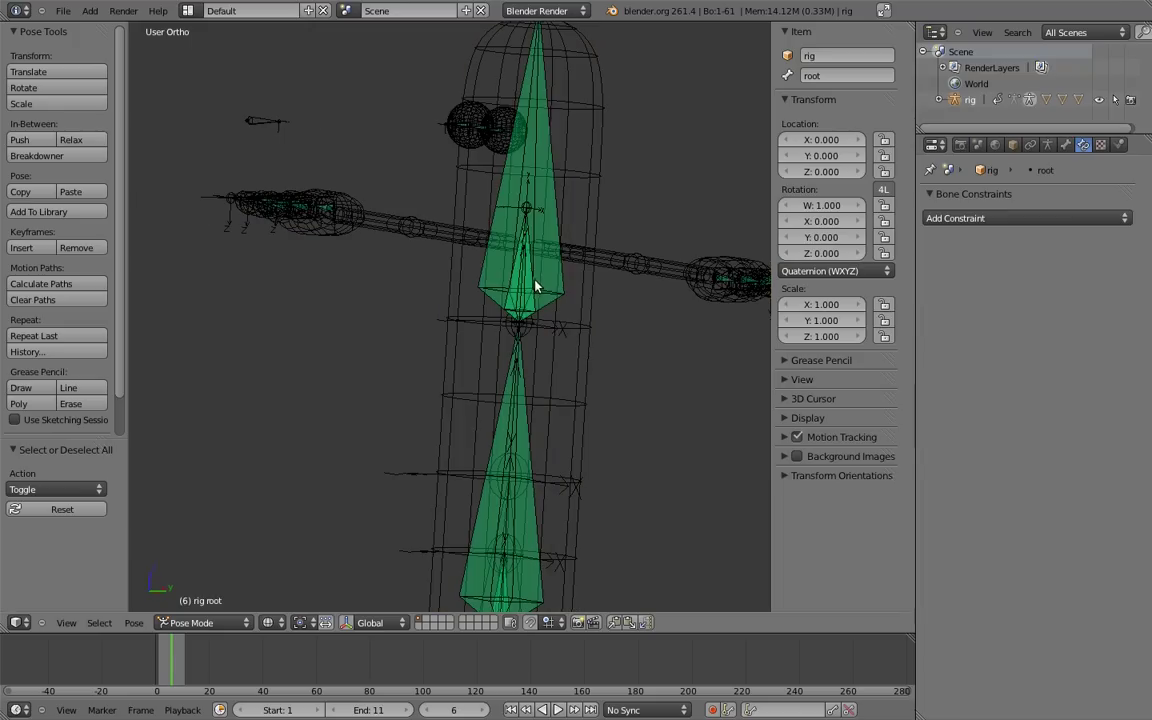
pyautogui.rightClick(485, 252)
pyautogui.moveTo(1067, 368); pyautogui.dragTo(925, 368)
# - Rotate the root bone to check the eye rig with the Copy Transforms influence off, and cancel the rotation
pyautogui.press('KP_1')
pyautogui.keyDown('shift'); pyautogui.moveTo(513, 426); pyautogui.dragTo(555, 347, button='middle'); pyautogui.keyUp('shift')
pyautogui.scroll(-3, 555, 347)
pyautogui.press('z')
pyautogui.moveTo(564, 519)
pyautogui.keyDown('shift'); pyautogui.mouseDown(button='middle')
pyautogui.moveTo(589, 388)
pyautogui.moveTo(530, 485)
pyautogui.mouseUp(button='middle'); pyautogui.keyUp('shift')
pyautogui.rightClick(530, 486)
pyautogui.press('r')
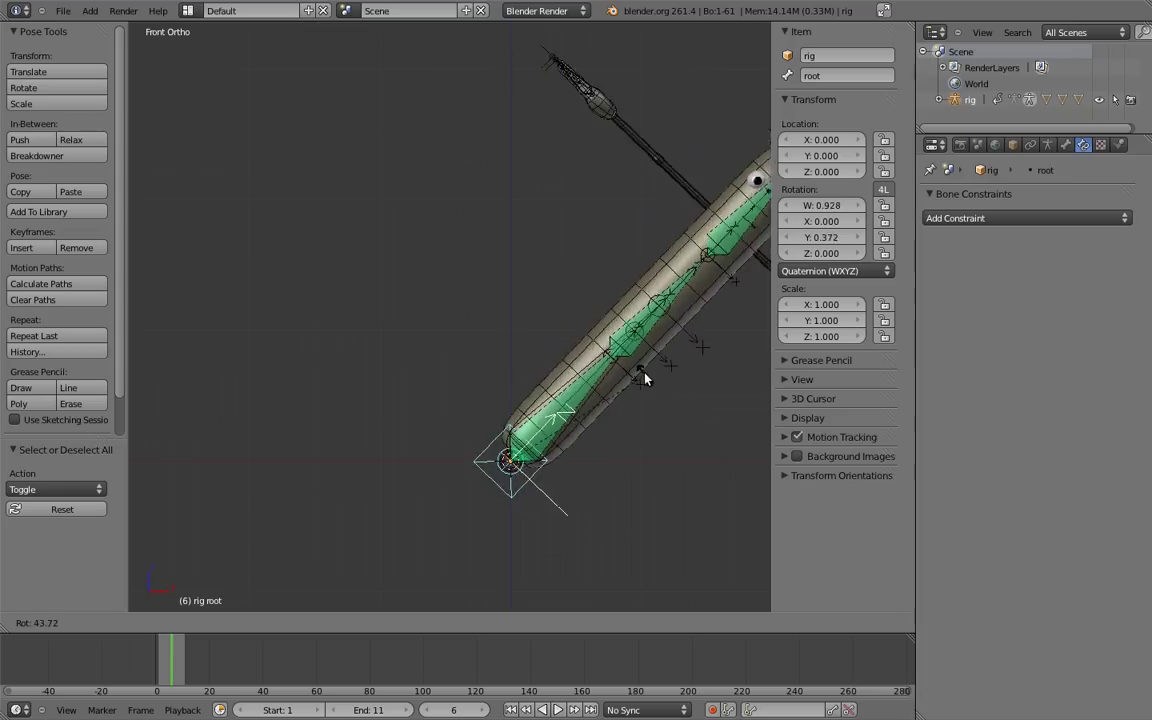
pyautogui.press('Escape')
pyautogui.keyDown('shift'); pyautogui.moveTo(544, 234); pyautogui.dragTo(532, 342, button='middle'); pyautogui.keyUp('shift')
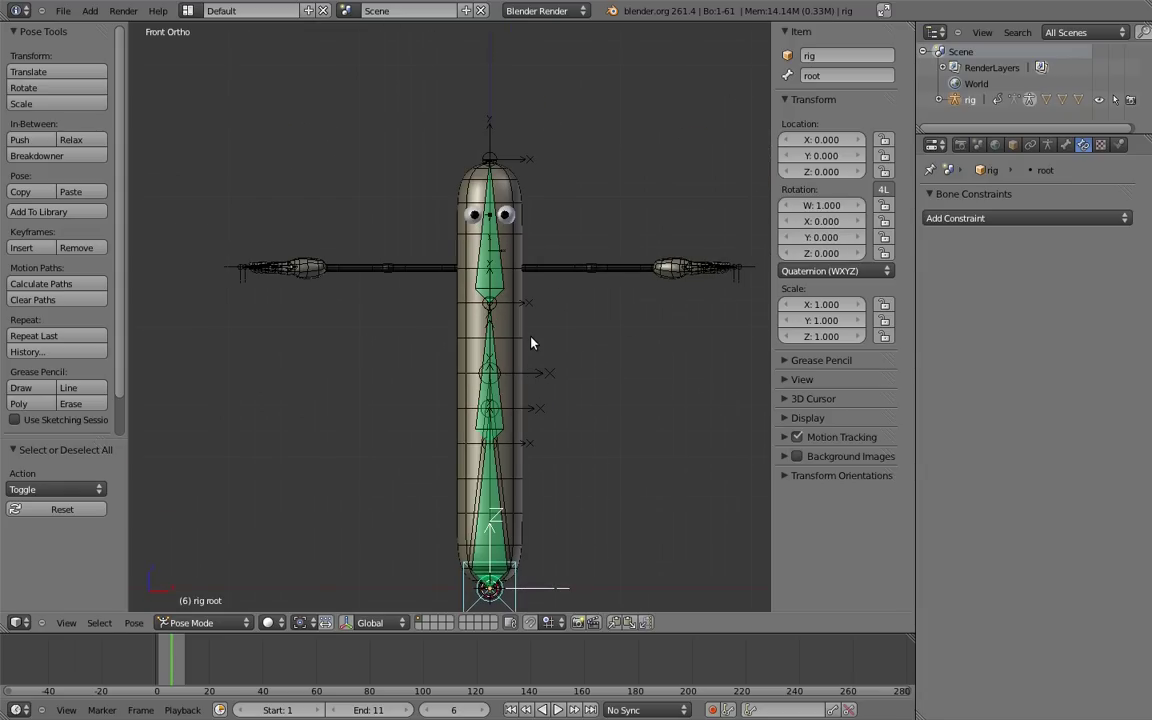
# - Rotate body_top by about -43.85° and vary MCH-eye_target_parent's Copy Transforms influence as a test, returning it to 0
pyautogui.rightClick(498, 463)
pyautogui.press('r')
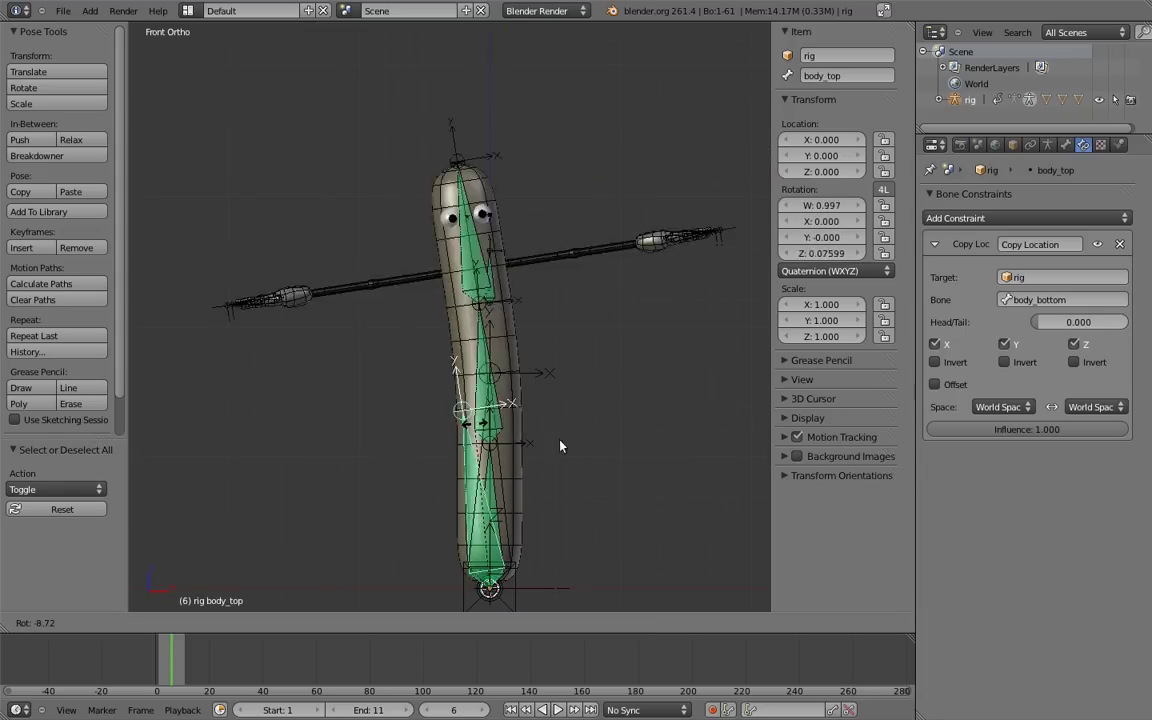
pyautogui.click(356, 432)
pyautogui.rightClick(452, 245)
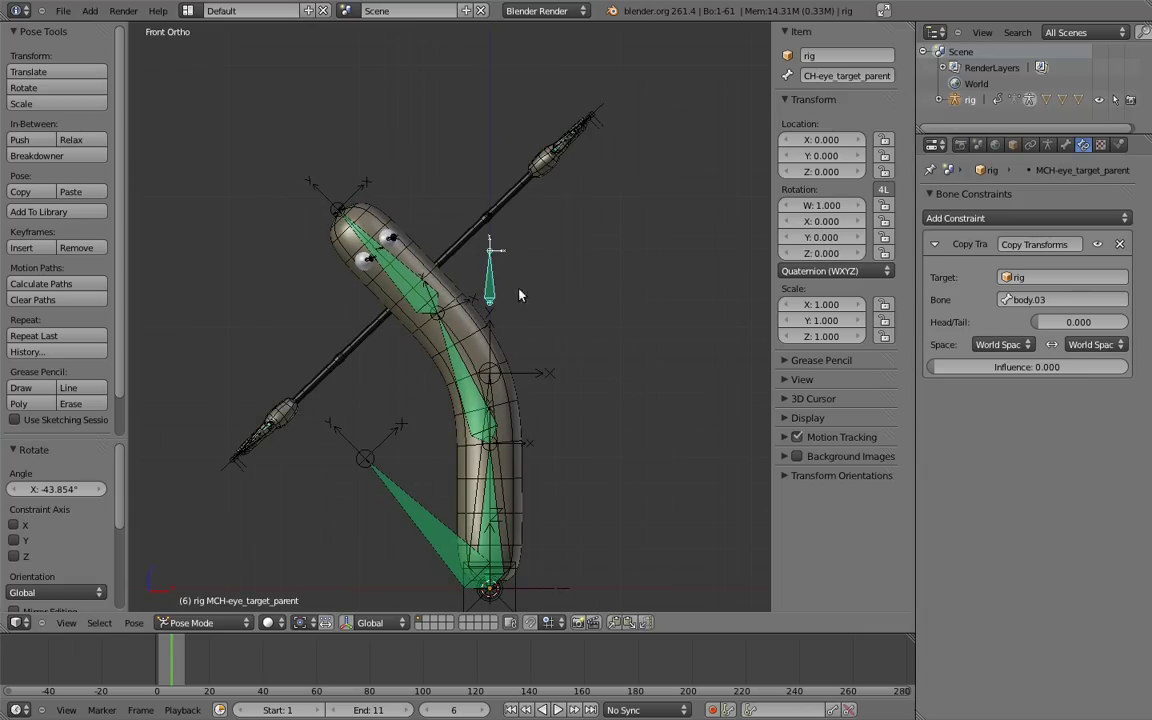
pyautogui.moveTo(1120, 367); pyautogui.dragTo(788, 370)
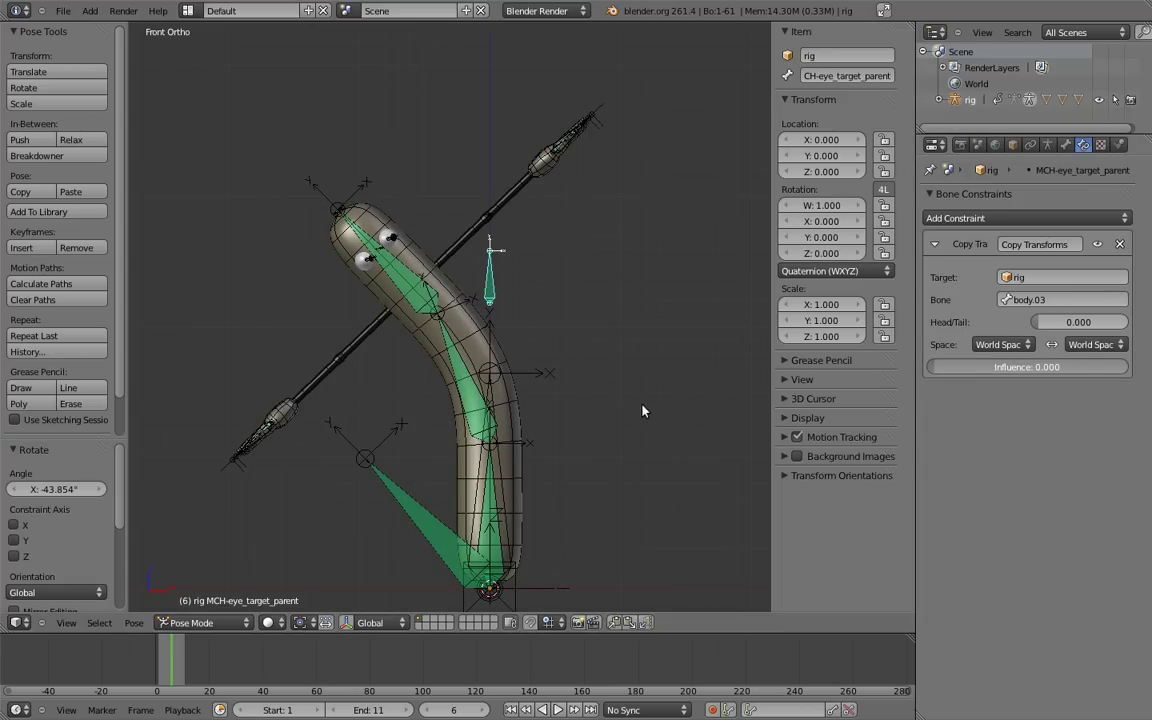
# - Add a custom property named follow_head with value 1.0 to the eye_target bone
pyautogui.moveTo(467, 269); pyautogui.dragTo(506, 267, button='middle')
pyautogui.rightClick(534, 221)
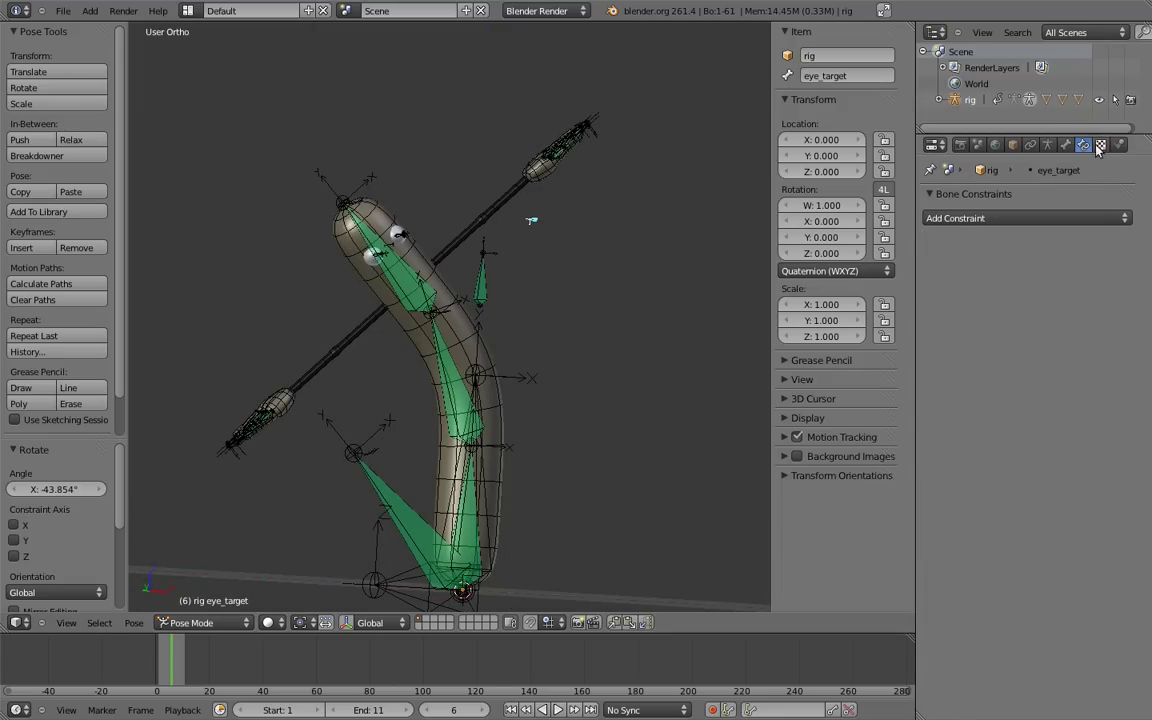
pyautogui.click(1065, 145)
pyautogui.click(928, 576)
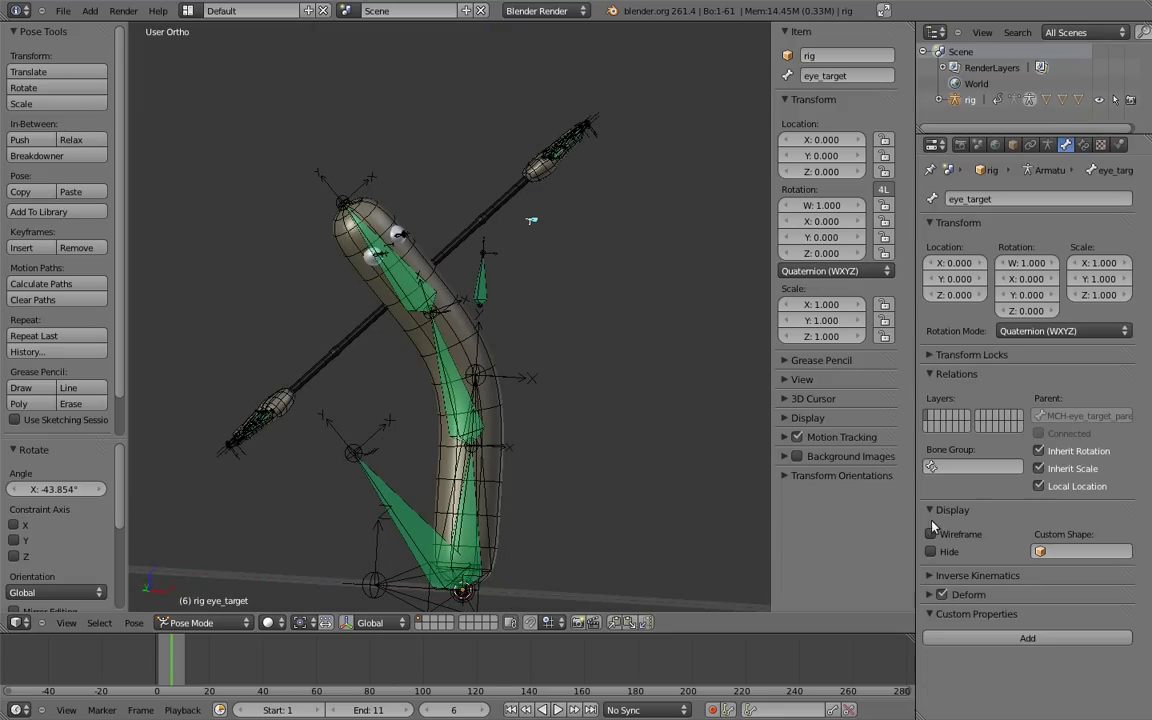
pyautogui.click(976, 614)
pyautogui.click(1028, 638)
pyautogui.click(1095, 665)
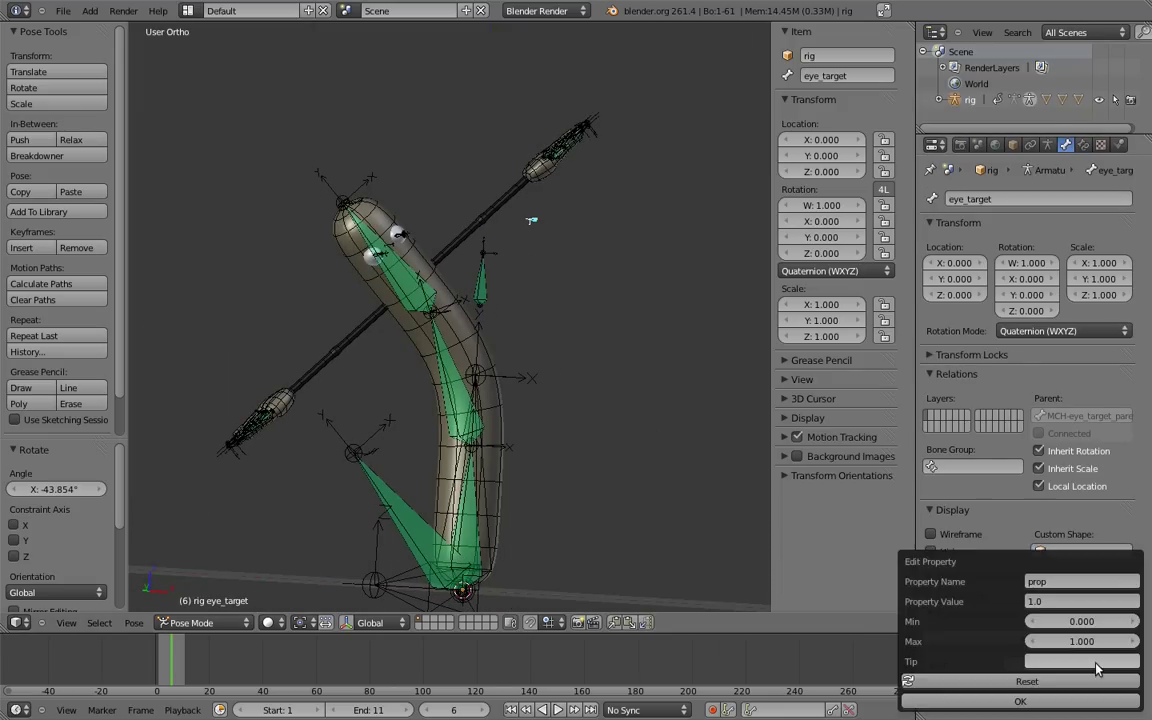
pyautogui.click(1069, 582)
pyautogui.write('follow_head')
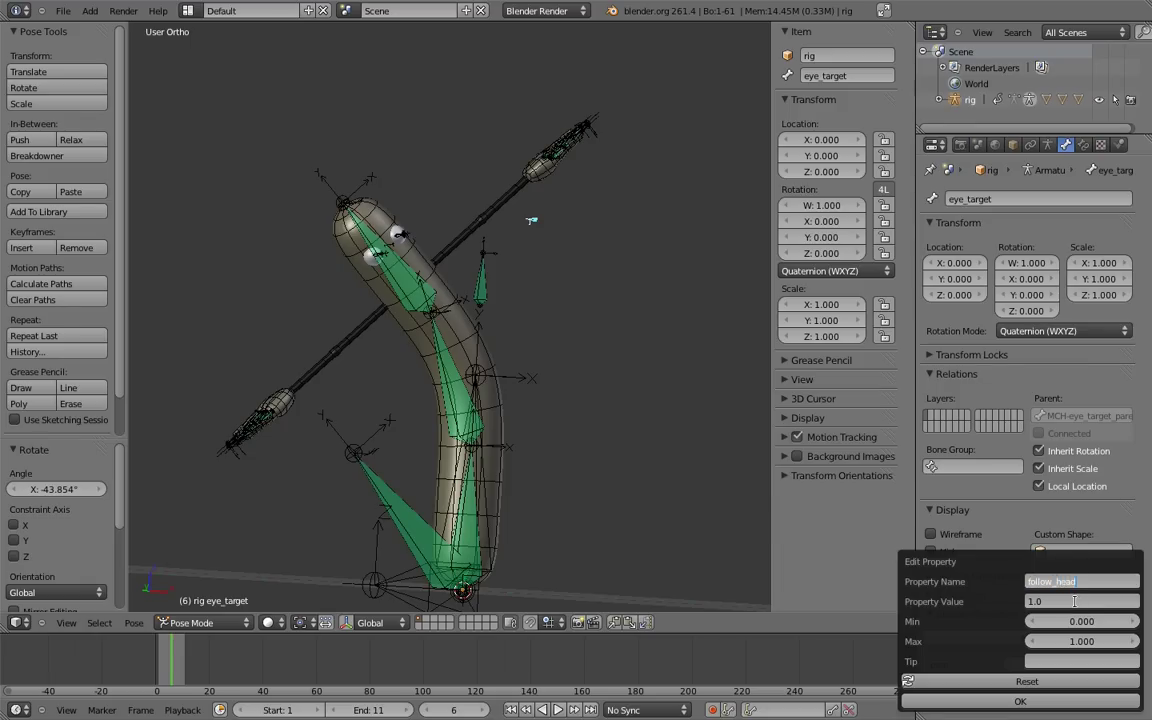
pyautogui.click(1020, 701)
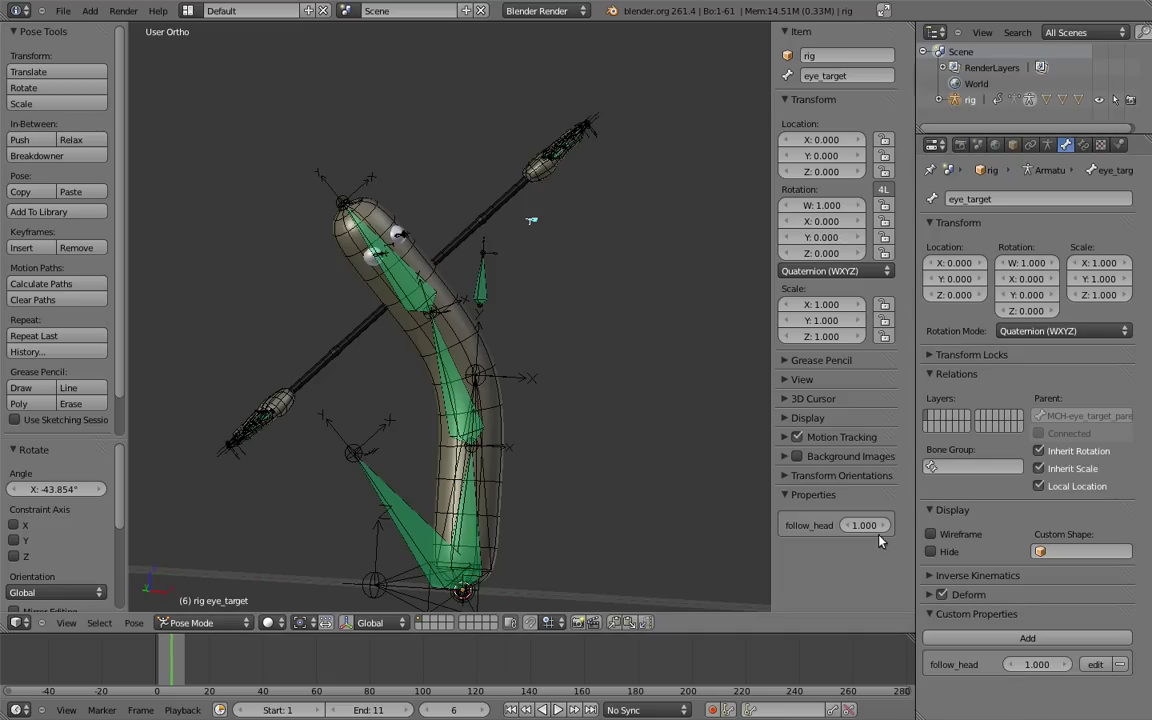
# - Copy the data path of follow_head and add a driver to the influence of MCH-eye_target_parent's Copy Transforms constraint
pyautogui.rightClick(850, 525)
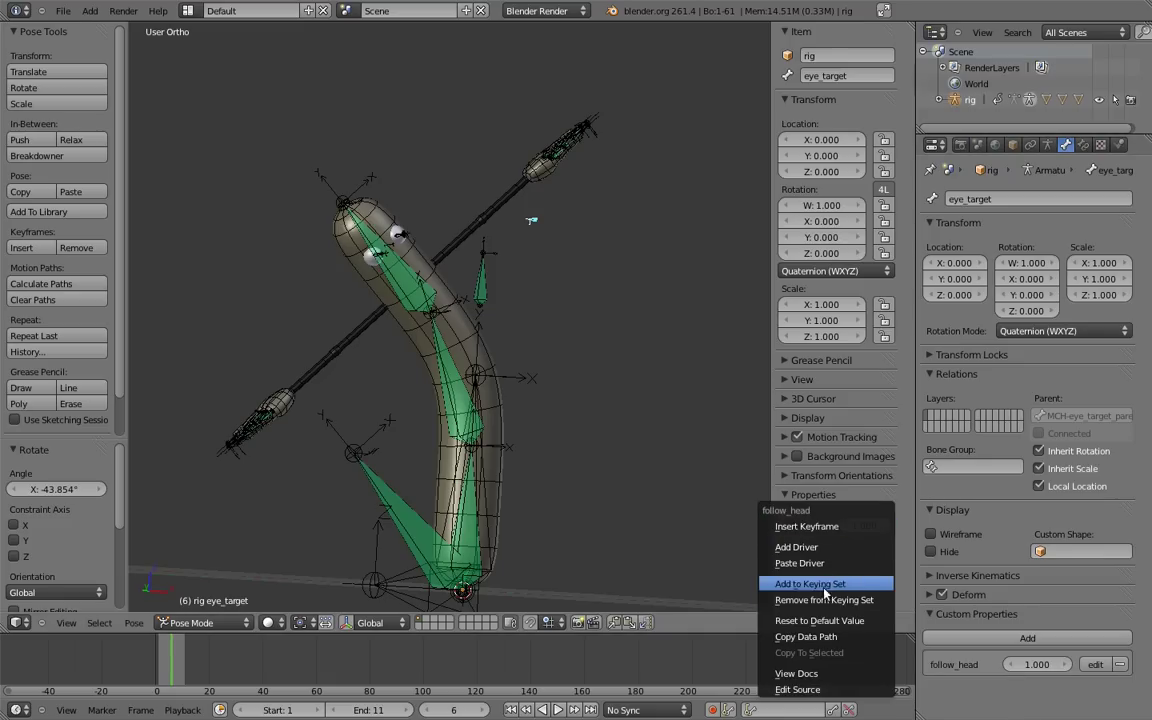
pyautogui.click(790, 637)
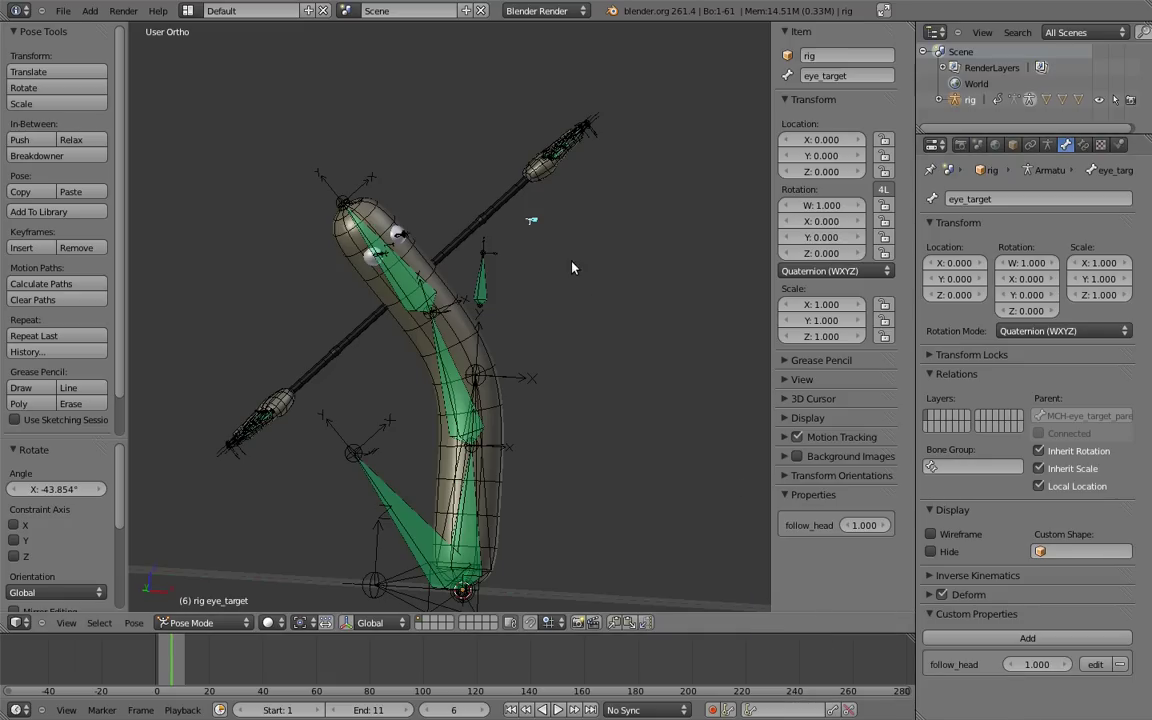
pyautogui.moveTo(571, 271); pyautogui.dragTo(560, 273, button='middle')
pyautogui.rightClick(485, 280)
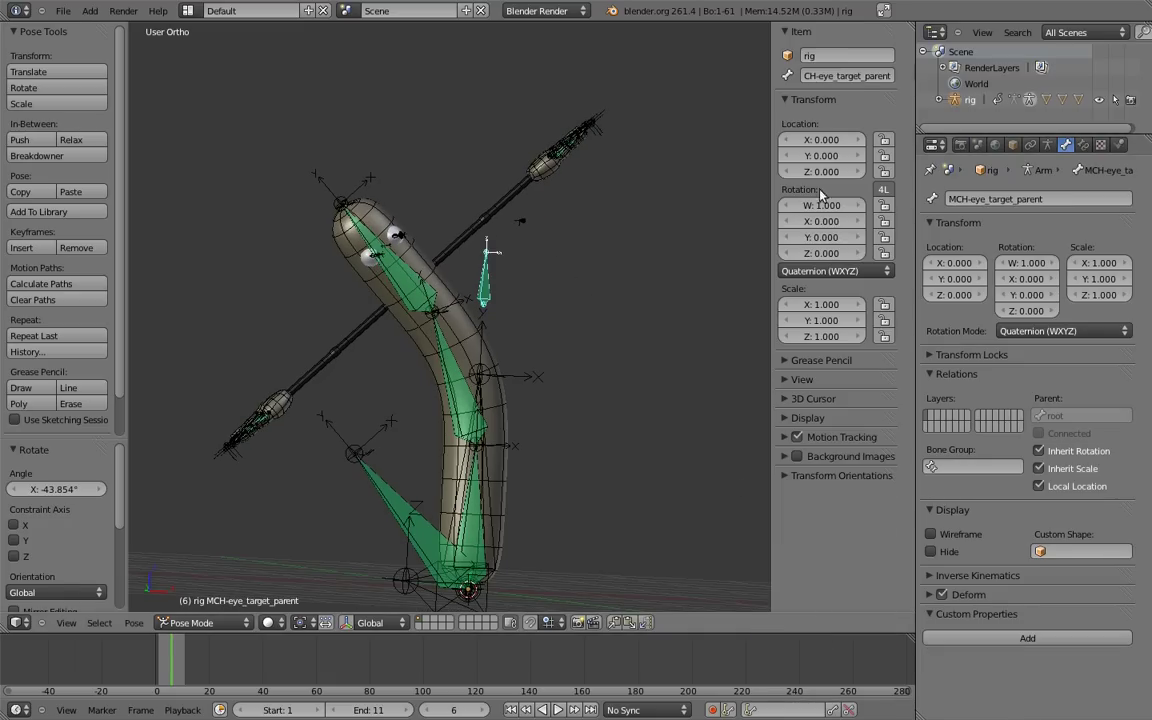
pyautogui.click(1083, 146)
pyautogui.rightClick(990, 369)
pyautogui.click(943, 356)
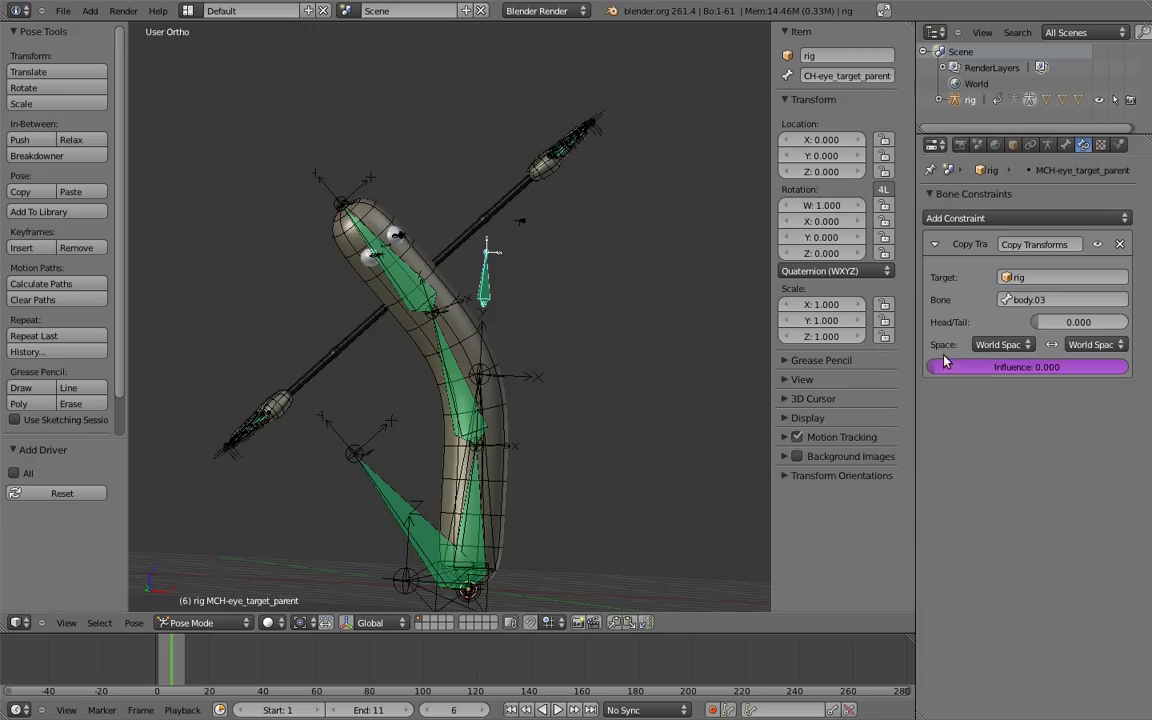
# - Split the 3D view, show the Graph Editor in Drivers mode in one half, and select the MCH-eye_target_parent influence driver
pyautogui.moveTo(906, 28); pyautogui.dragTo(452, 60)
pyautogui.click(17, 622)
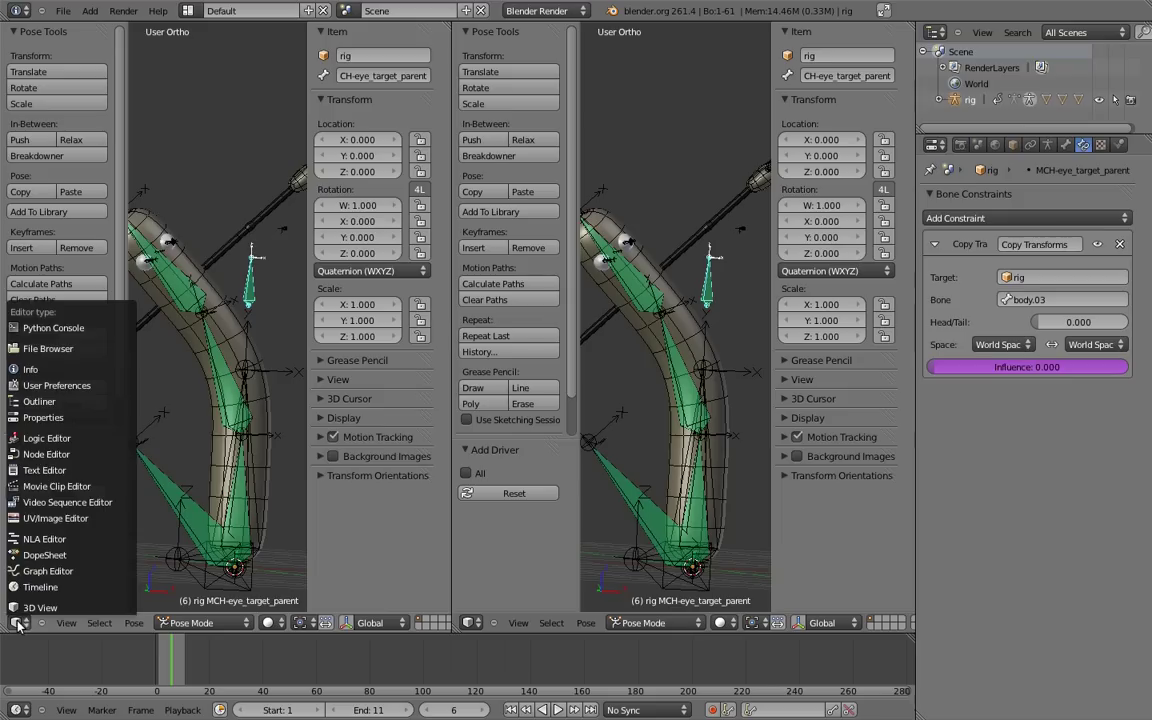
pyautogui.click(45, 571)
pyautogui.click(276, 624)
pyautogui.click(279, 586)
pyautogui.click(88, 65)
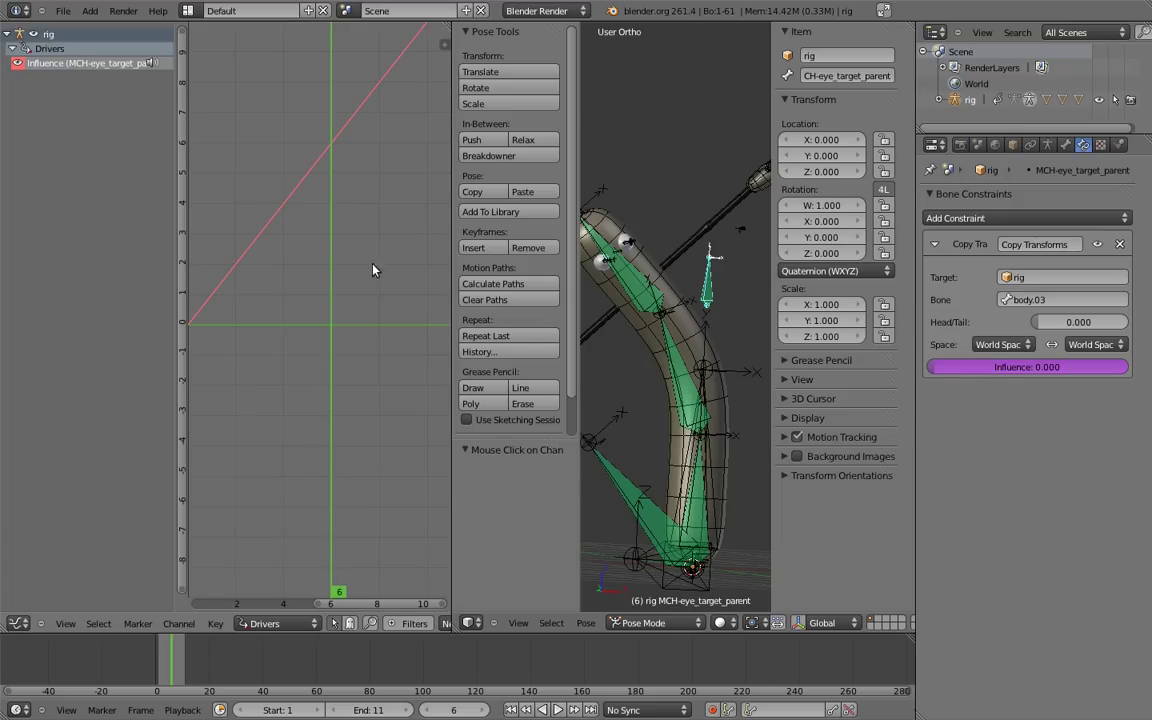
# - Set the influence driver to Sum Values with a Single Property variable that reads the follow_head data path on the rig object
pyautogui.press('n')
pyautogui.click(306, 51)
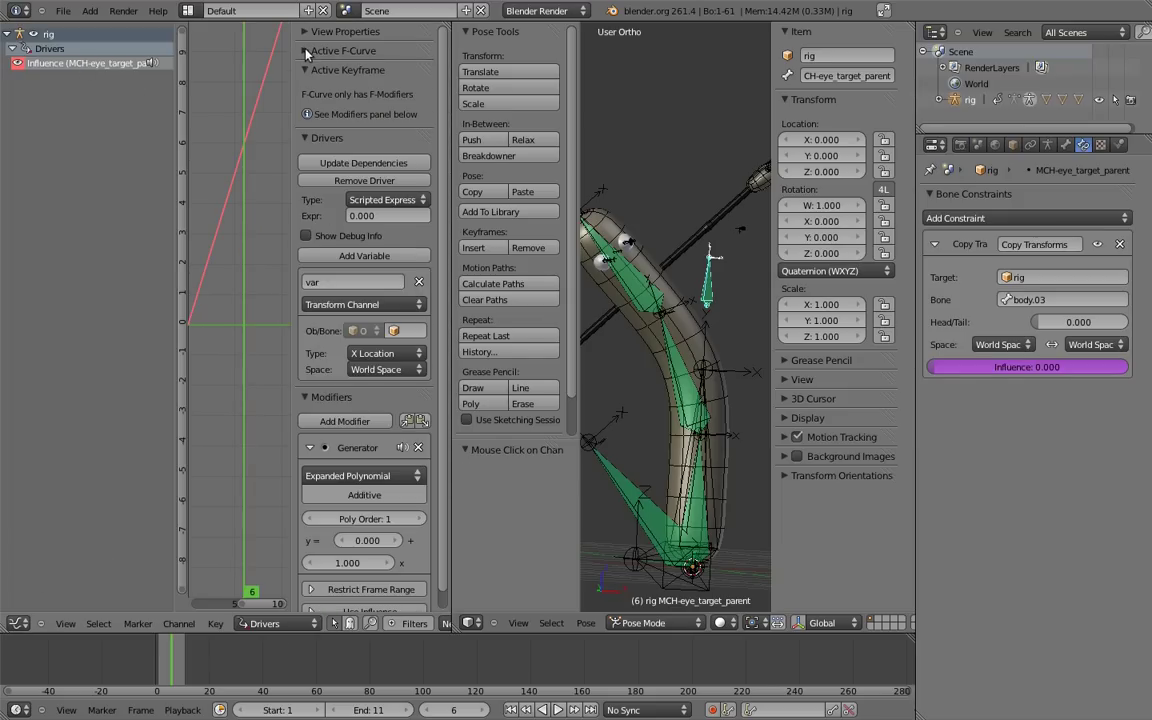
pyautogui.click(385, 151)
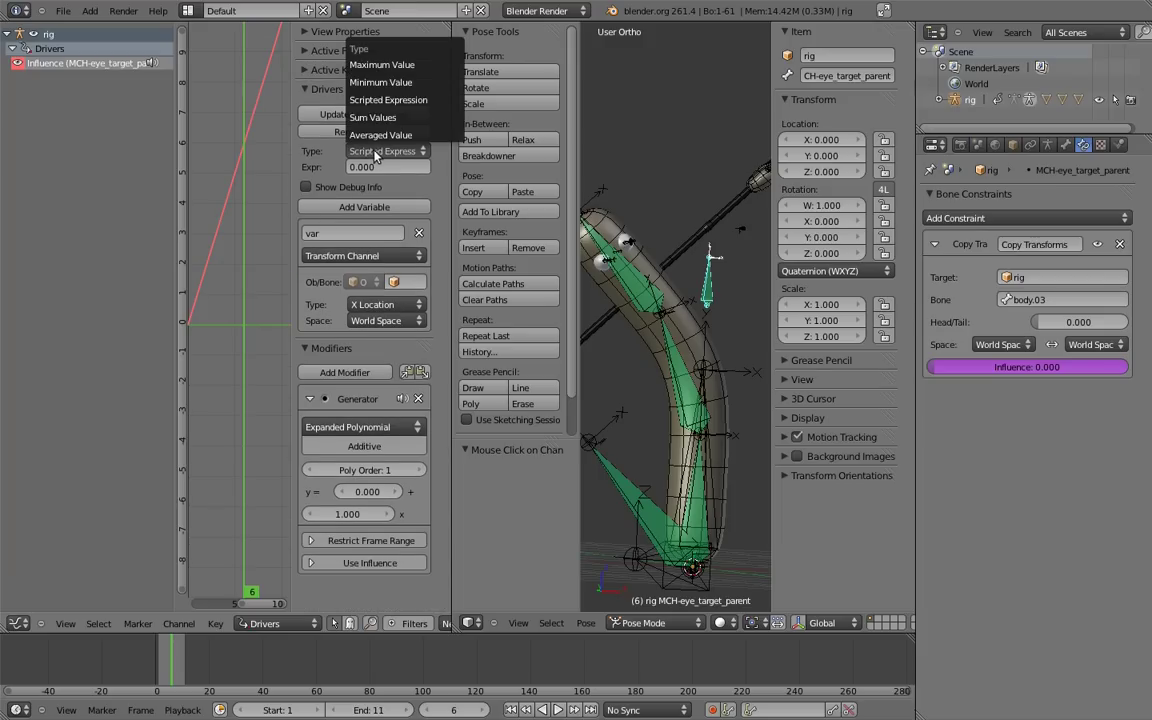
pyautogui.click(372, 118)
pyautogui.click(362, 255)
pyautogui.click(355, 237)
pyautogui.click(415, 288)
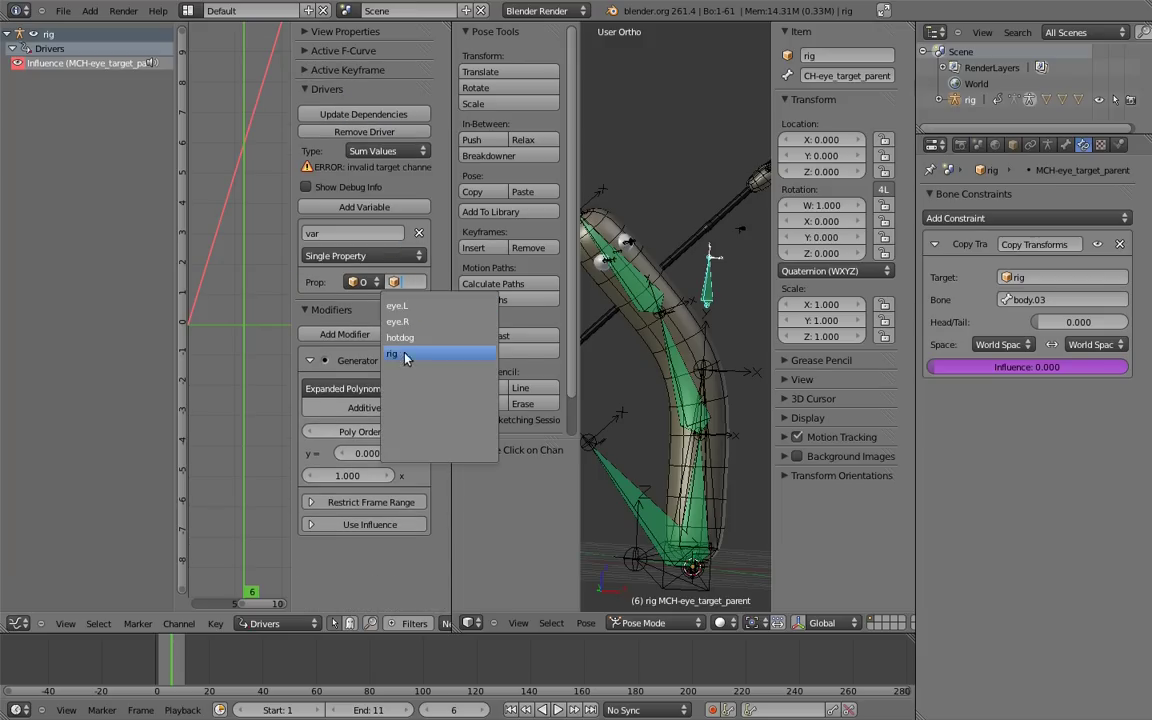
pyautogui.click(405, 318)
pyautogui.write('["follow_head"]')
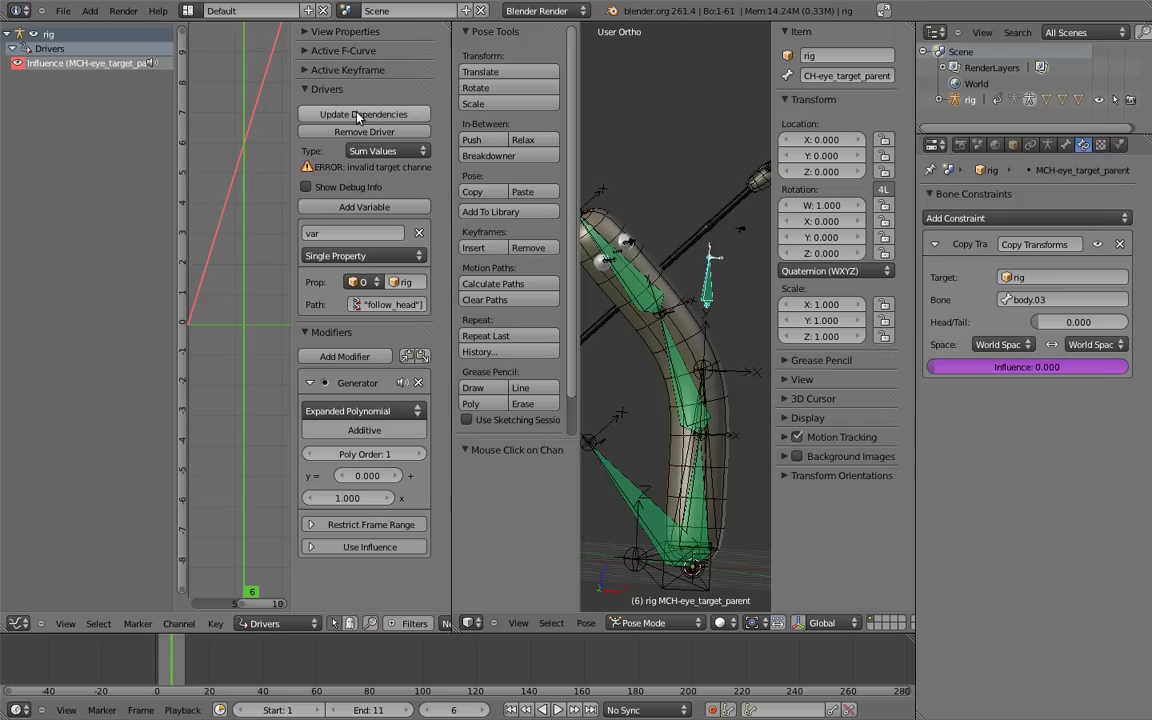
# - Update the influence driver's dependencies and test varying the follow_head value on the eye_target bone
pyautogui.click(364, 115)
pyautogui.moveTo(676, 300); pyautogui.dragTo(672, 258, button='middle')
pyautogui.rightClick(670, 255)
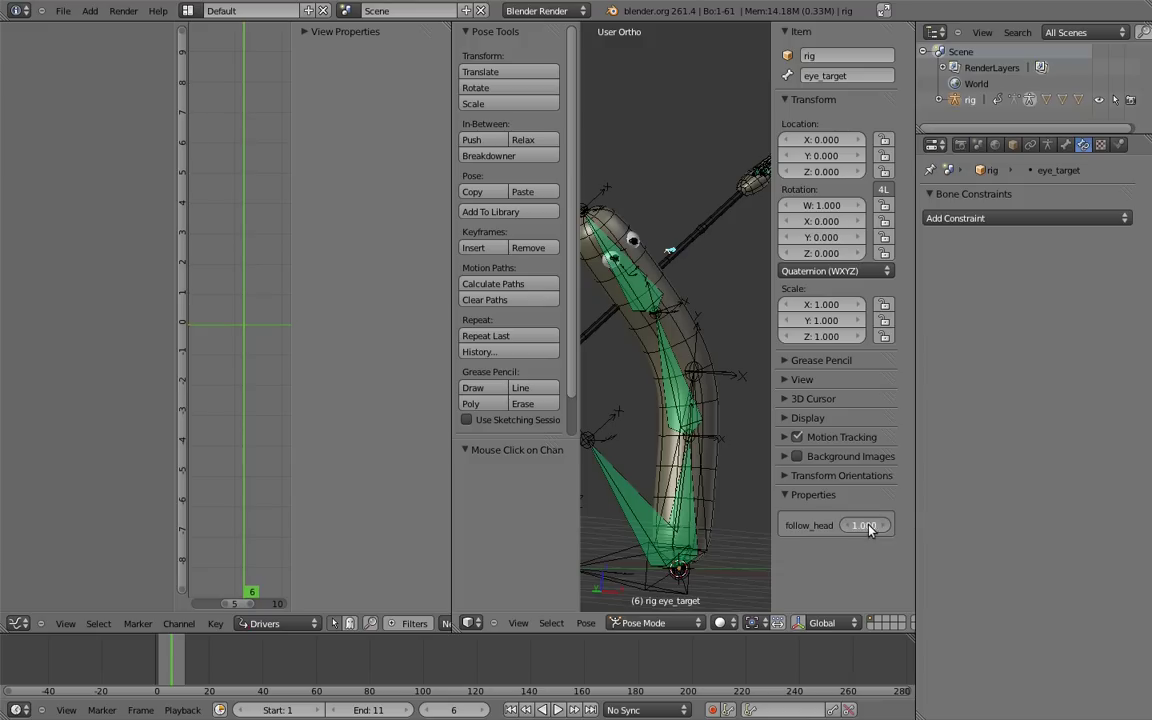
pyautogui.moveTo(849, 530); pyautogui.dragTo(979, 540)
# - Widen the 3D view, go to frame 1 and clear the rotation of all the rig's bones
pyautogui.moveTo(452, 500); pyautogui.dragTo(338, 500)
pyautogui.click(458, 710)
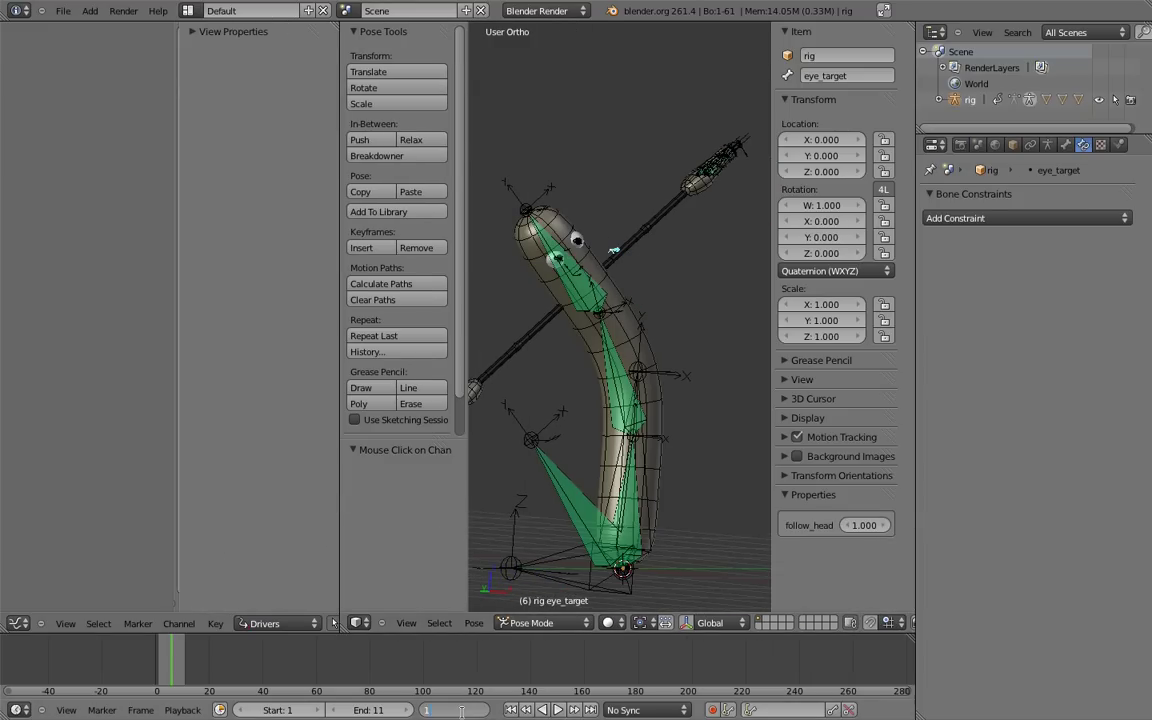
pyautogui.press('Return')
pyautogui.press('a')
pyautogui.hotkey('alt', 'r')
pyautogui.press('a')
# - Insert a rotation keyframe on the eye.L and eye.R bones at frame 1
pyautogui.press('KP_7')
pyautogui.scroll(4, 622, 360)
pyautogui.scroll(3, 668, 373)
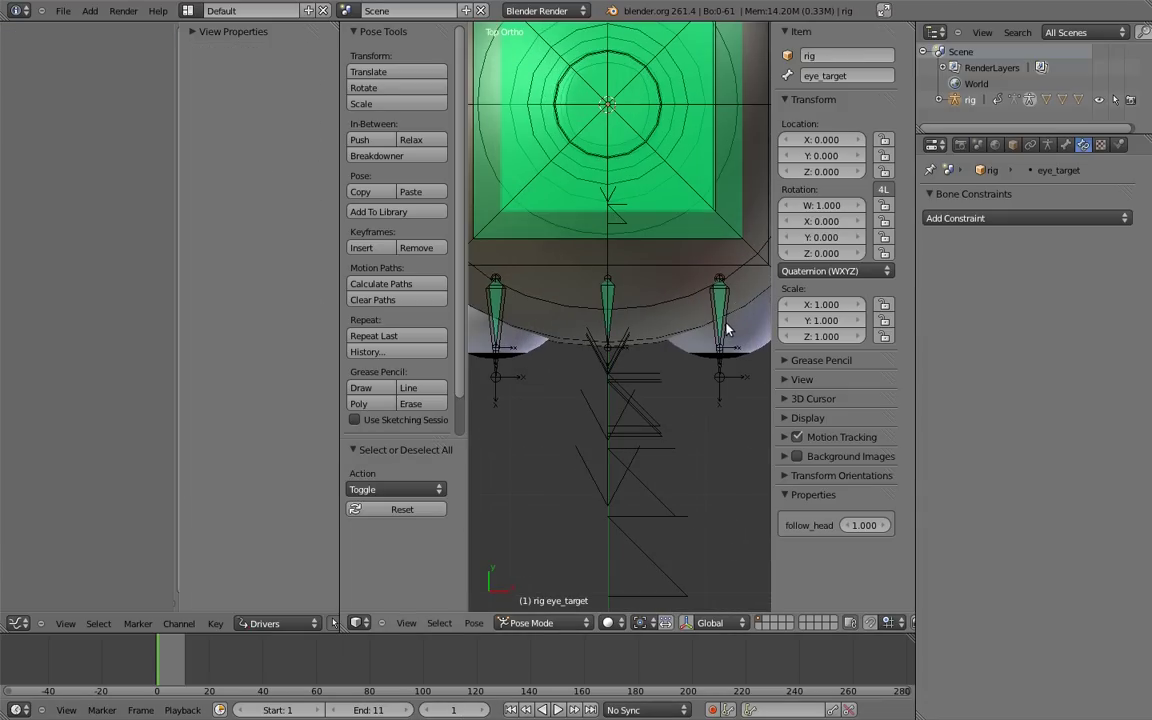
pyautogui.rightClick(725, 328)
pyautogui.keyDown('shift'); pyautogui.rightClick(503, 384); pyautogui.keyUp('shift')
pyautogui.press('i')
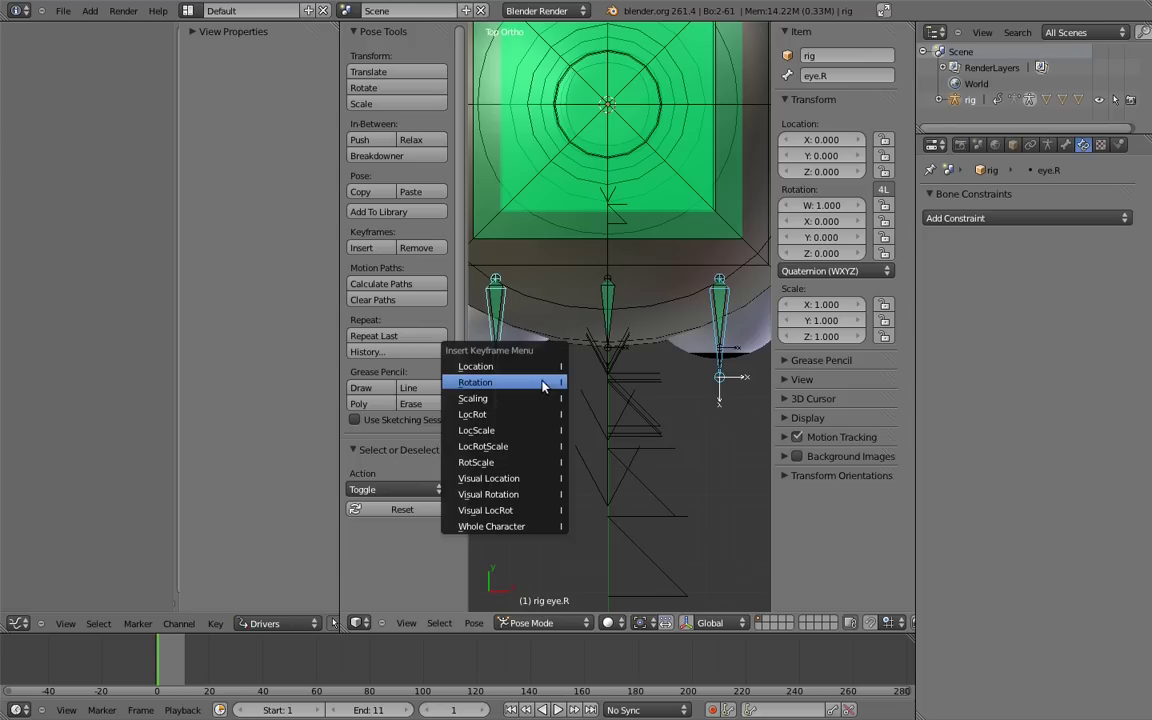
pyautogui.click(535, 383)
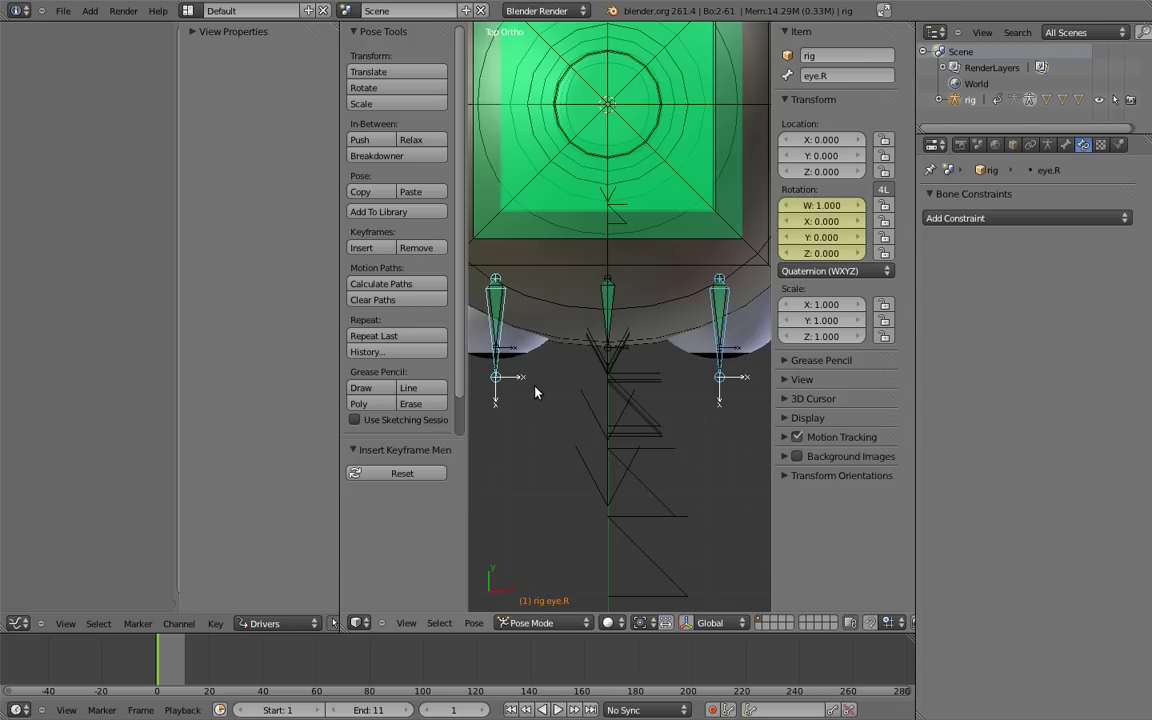
# - At frame 11, rotate eye.R by -90° and eye.L inward to mirror it, and insert rotation keyframes on both bones
pyautogui.click(461, 709)
pyautogui.write('11')
pyautogui.press('Return')
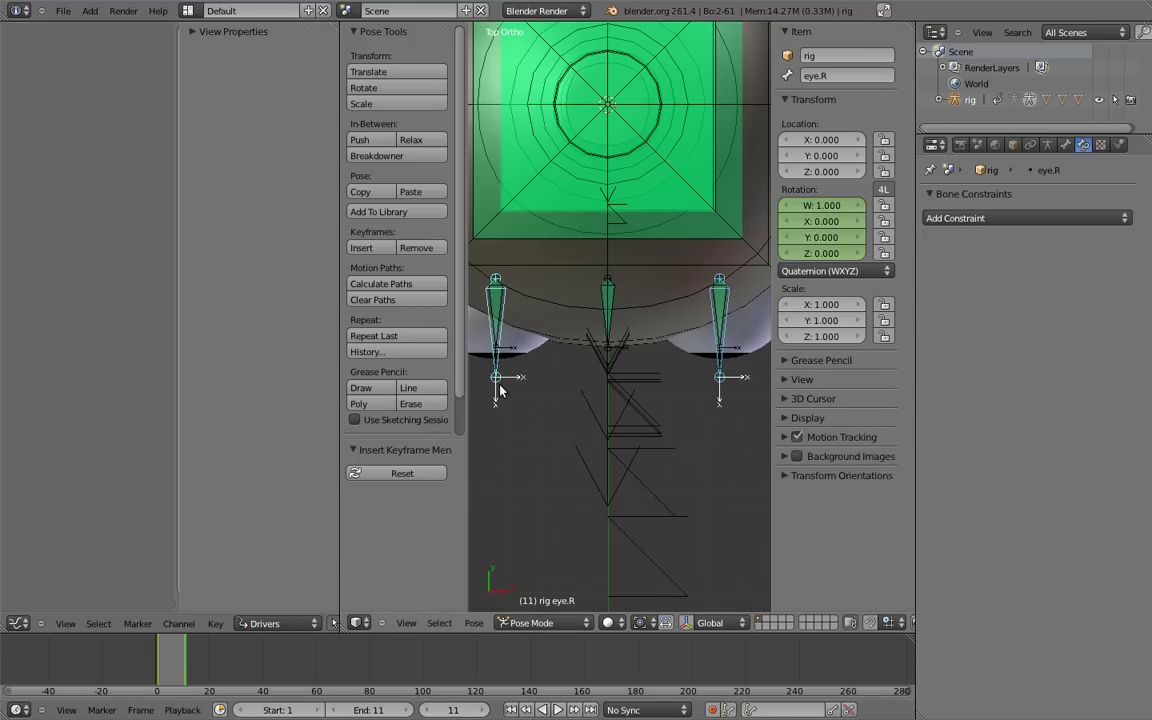
pyautogui.press('r')
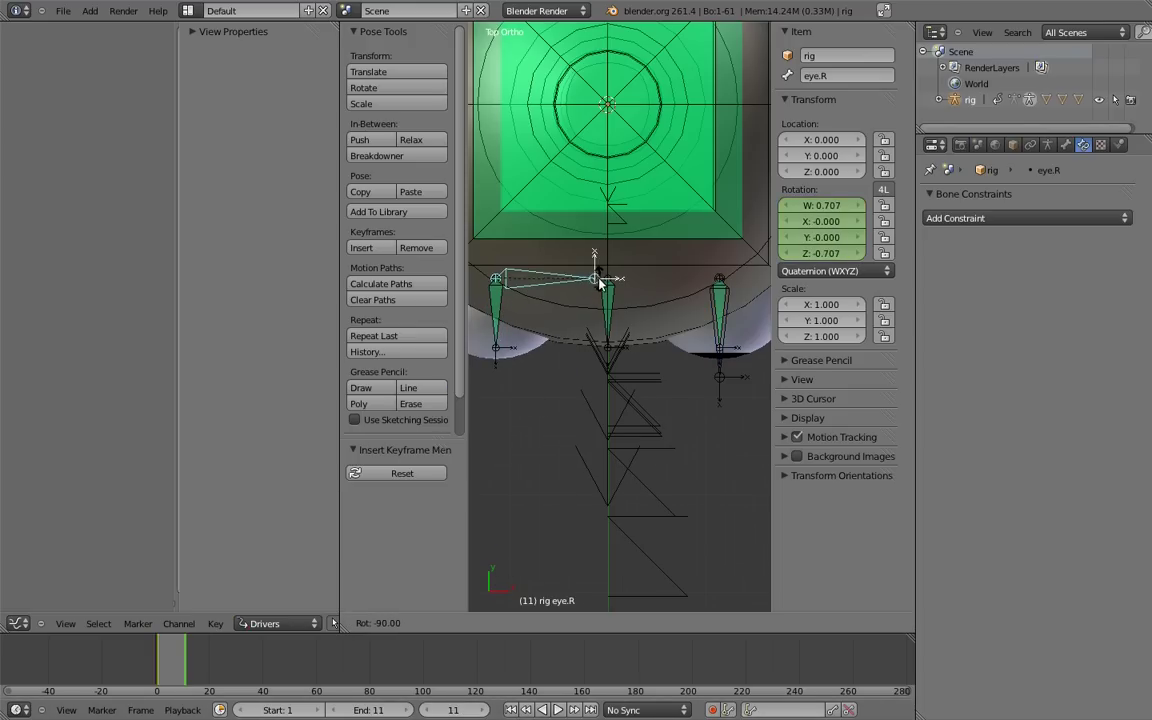
pyautogui.click(600, 283)
pyautogui.rightClick(722, 366)
pyautogui.press('r')
pyautogui.click(575, 295)
pyautogui.keyDown('shift'); pyautogui.rightClick(568, 279); pyautogui.keyUp('shift')
pyautogui.press('i')
pyautogui.click(566, 277)
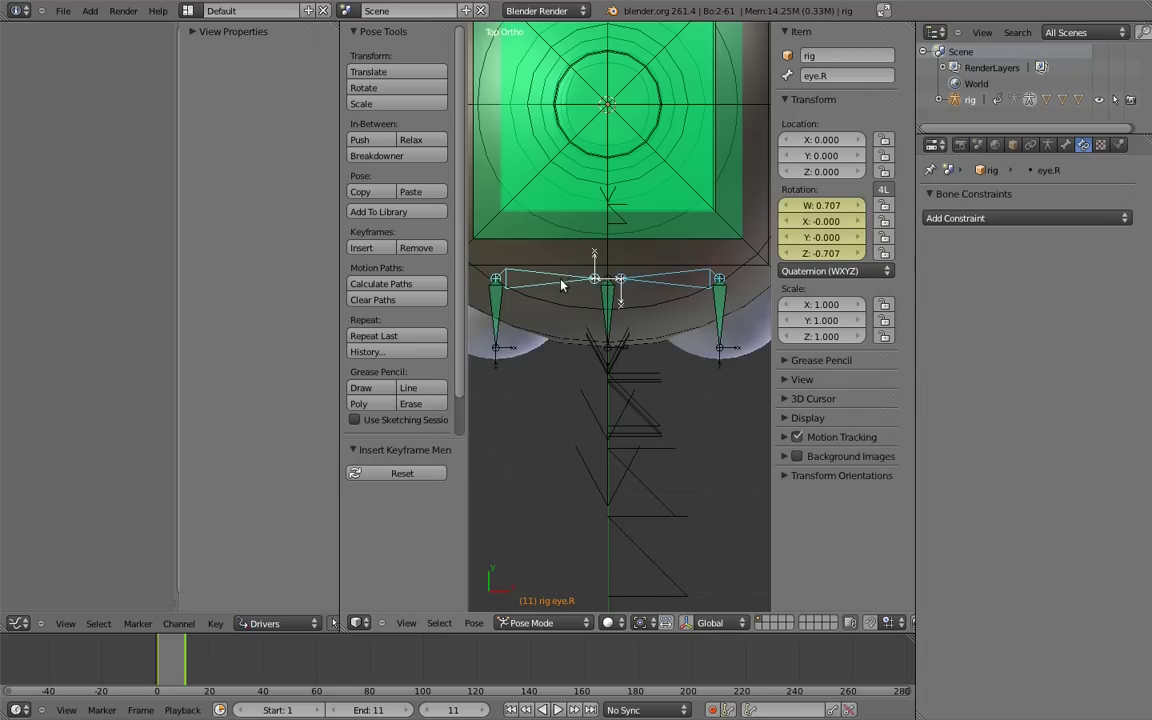
# - Show the Action Editor in place of the Graph Editor and set the interpolation of all the eye keyframes
pyautogui.click(17, 623)
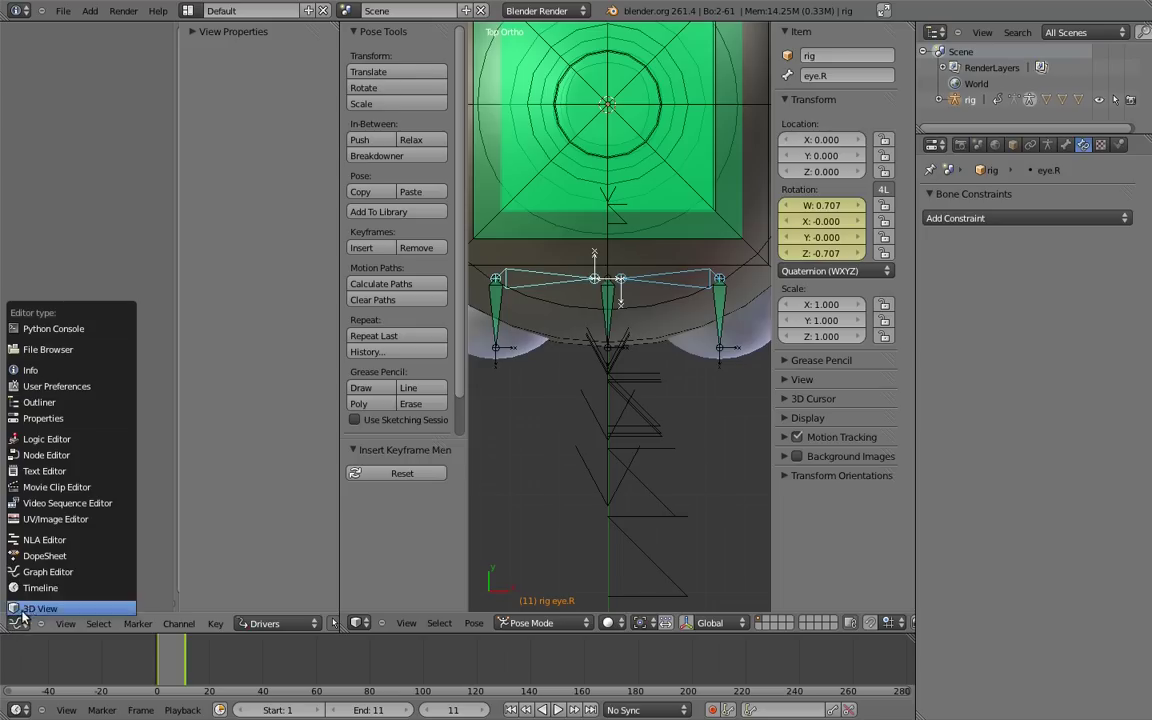
pyautogui.click(38, 556)
pyautogui.click(268, 623)
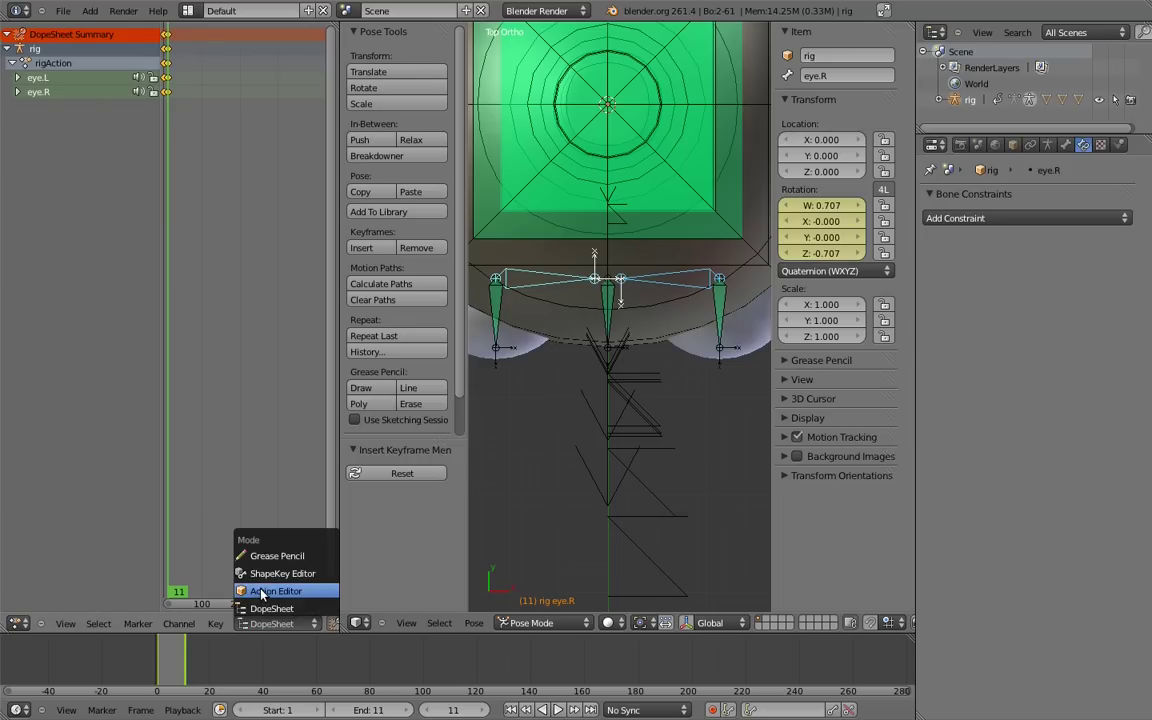
pyautogui.click(262, 593)
pyautogui.press('a')
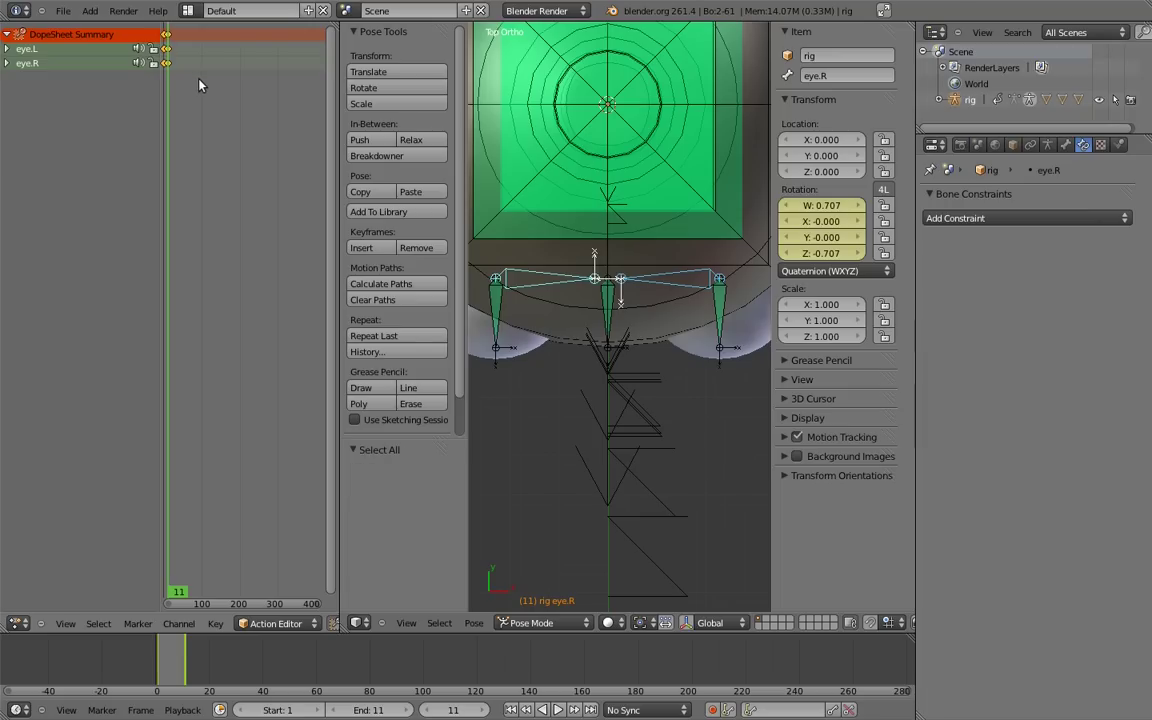
pyautogui.press('t')
pyautogui.click(173, 79)
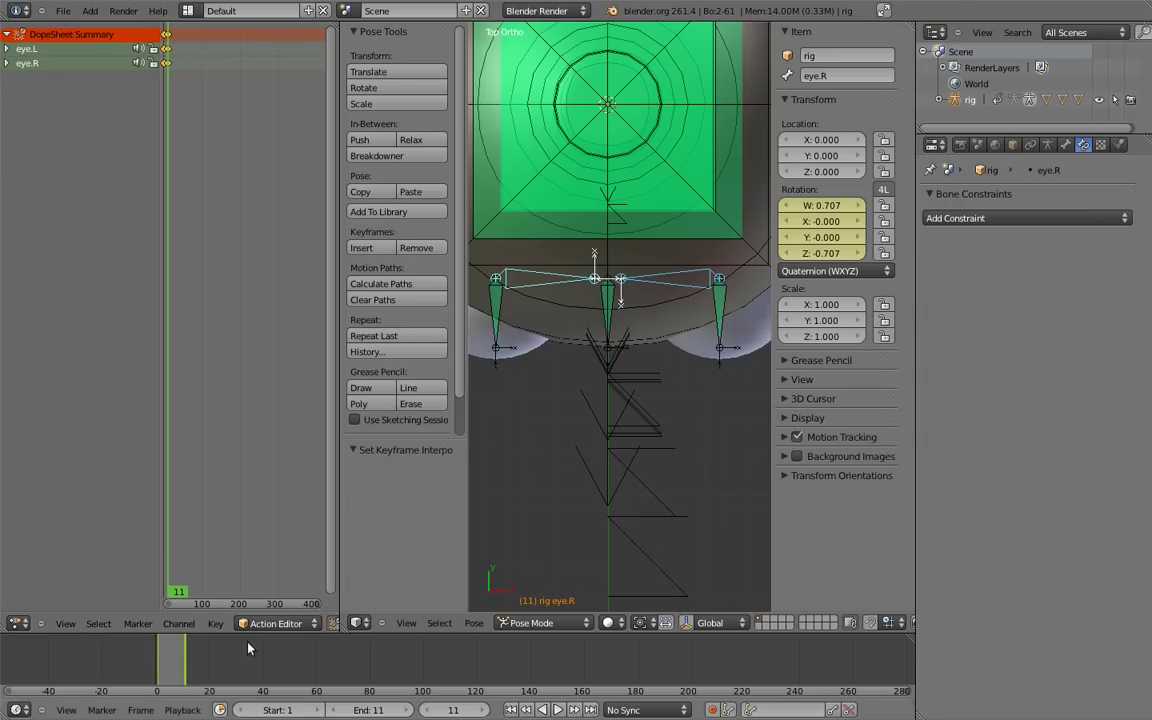
# - Rename the rig's action as eye_cross and unlink it from the rig
pyautogui.hscroll(8, 170, 628)
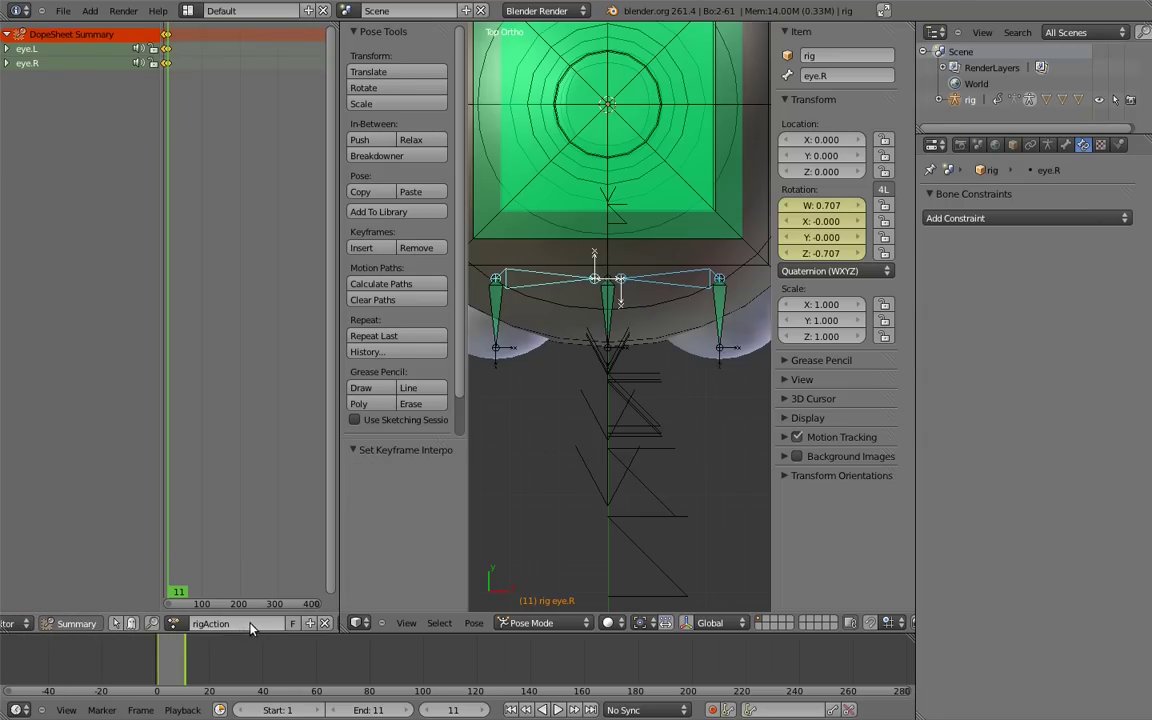
pyautogui.click(253, 627)
pyautogui.write('eye_cr')
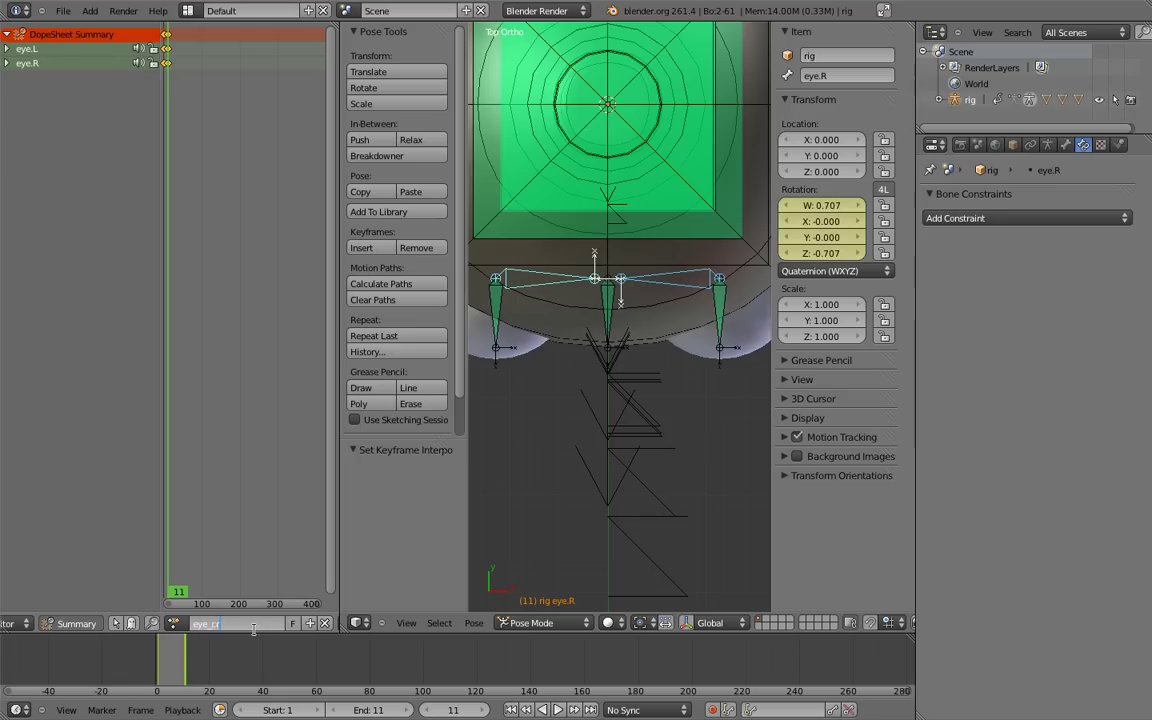
pyautogui.write('eye_cross')
pyautogui.press('Return')
pyautogui.click(322, 623)
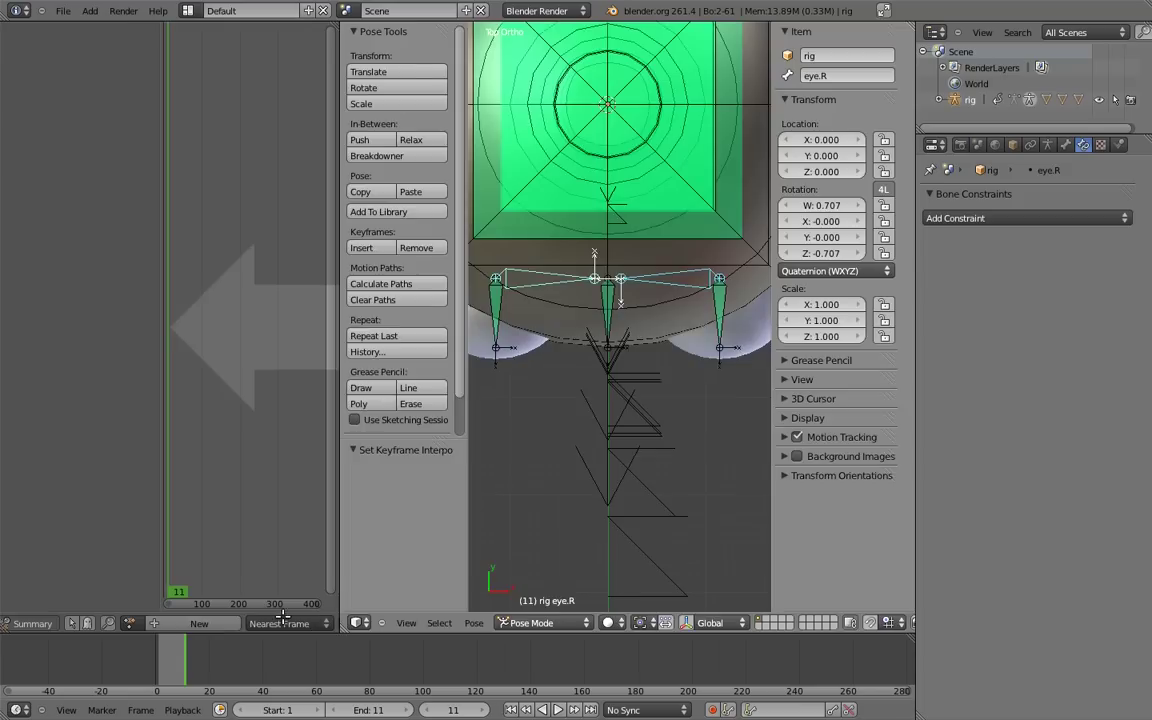
# - Merge the Action Editor area into the 3D view and reset the rotation of every bone
pyautogui.moveTo(283, 617); pyautogui.dragTo(386, 432)
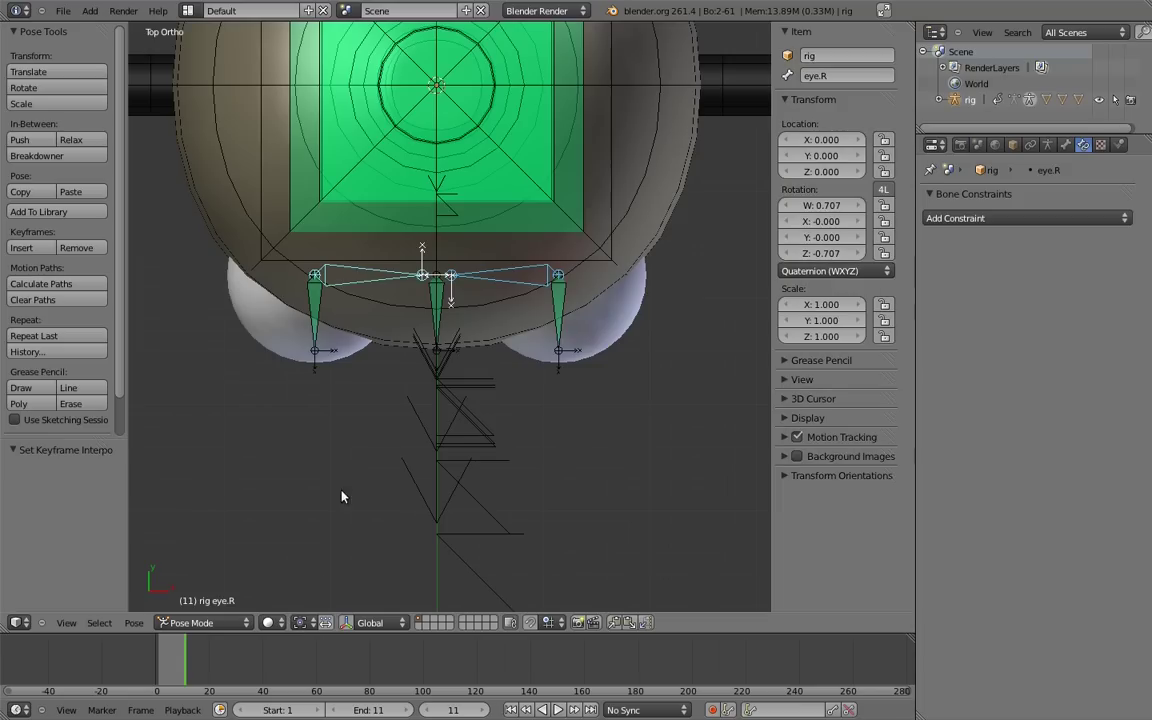
pyautogui.press('a')
pyautogui.press('a')
pyautogui.hotkey('alt', 'r')
pyautogui.press('a')
# - Add an Action constraint to the eye.R bone with eye_target as its target bone
pyautogui.moveTo(455, 342)
pyautogui.mouseDown(button='middle')
pyautogui.moveTo(481, 393)
pyautogui.moveTo(468, 324)
pyautogui.mouseUp(button='middle')
pyautogui.scroll(2, 472, 321)
pyautogui.press('KP_1')
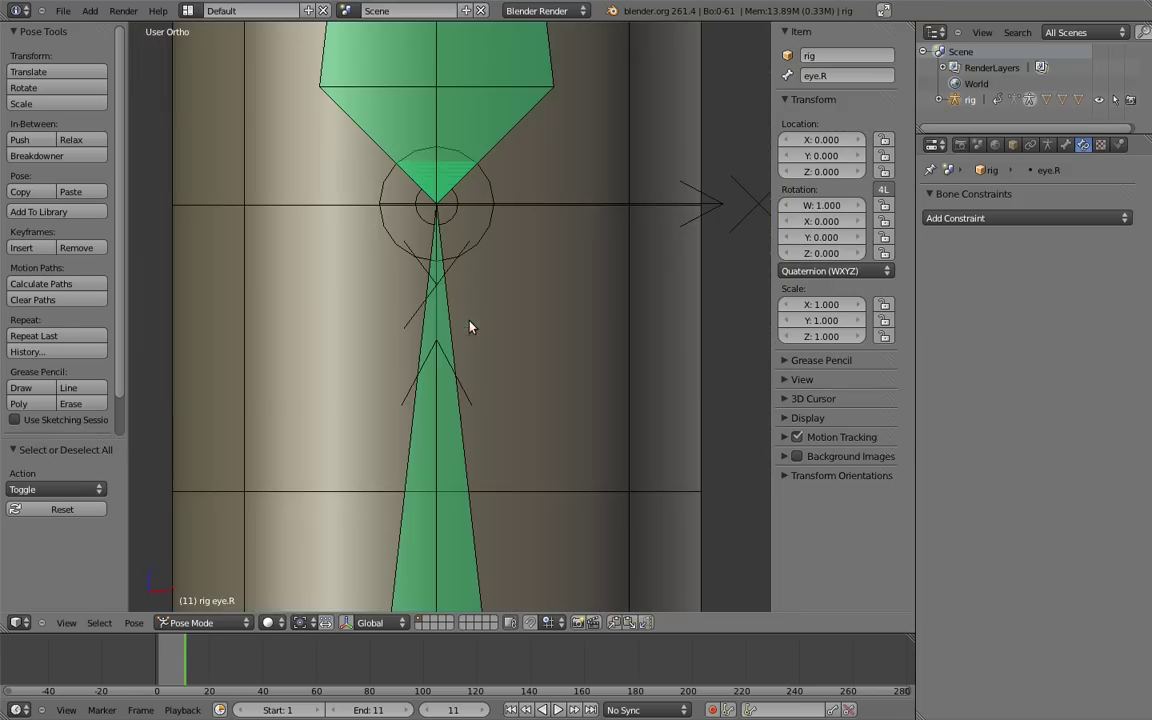
pyautogui.scroll(-5, 435, 342)
pyautogui.moveTo(474, 309); pyautogui.dragTo(340, 361, button='middle')
pyautogui.rightClick(252, 460)
pyautogui.keyDown('ctrl'); pyautogui.moveTo(388, 313); pyautogui.dragTo(459, 346, button='middle'); pyautogui.keyUp('ctrl')
pyautogui.keyDown('shift'); pyautogui.rightClick(437, 280); pyautogui.keyUp('shift')
pyautogui.rightClick(450, 297)
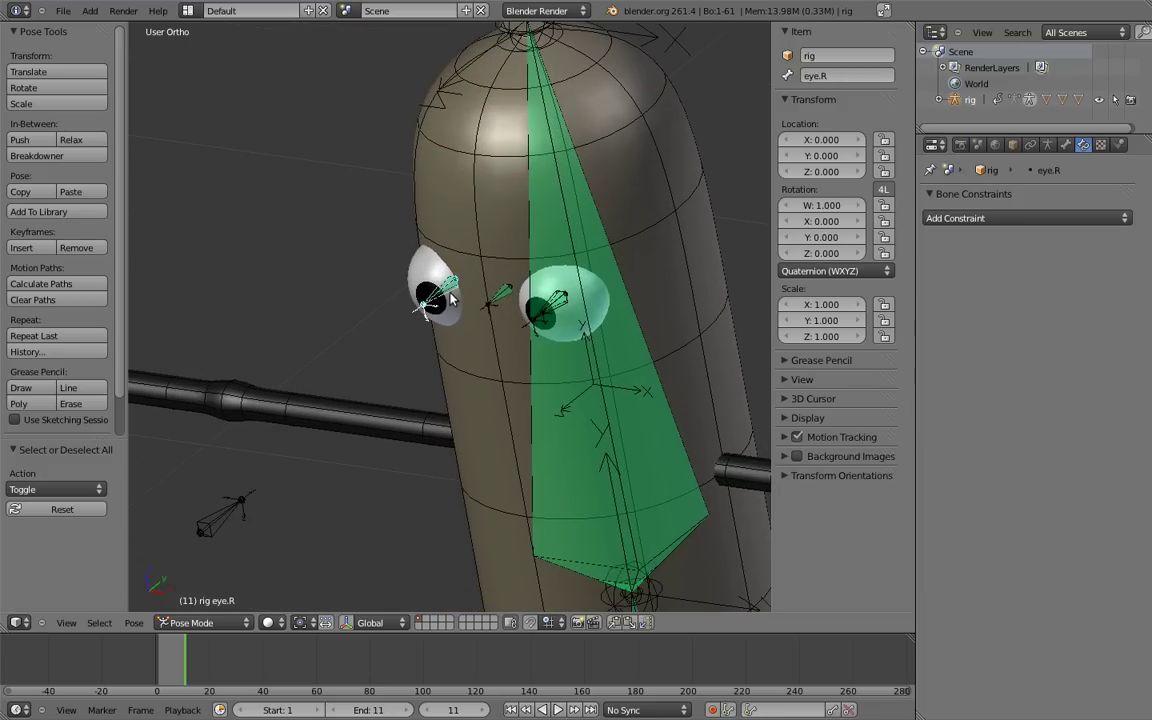
pyautogui.rightClick(228, 510)
pyautogui.keyDown('shift'); pyautogui.rightClick(450, 297); pyautogui.keyUp('shift')
pyautogui.hotkey('ctrl', 'shift', 'c')
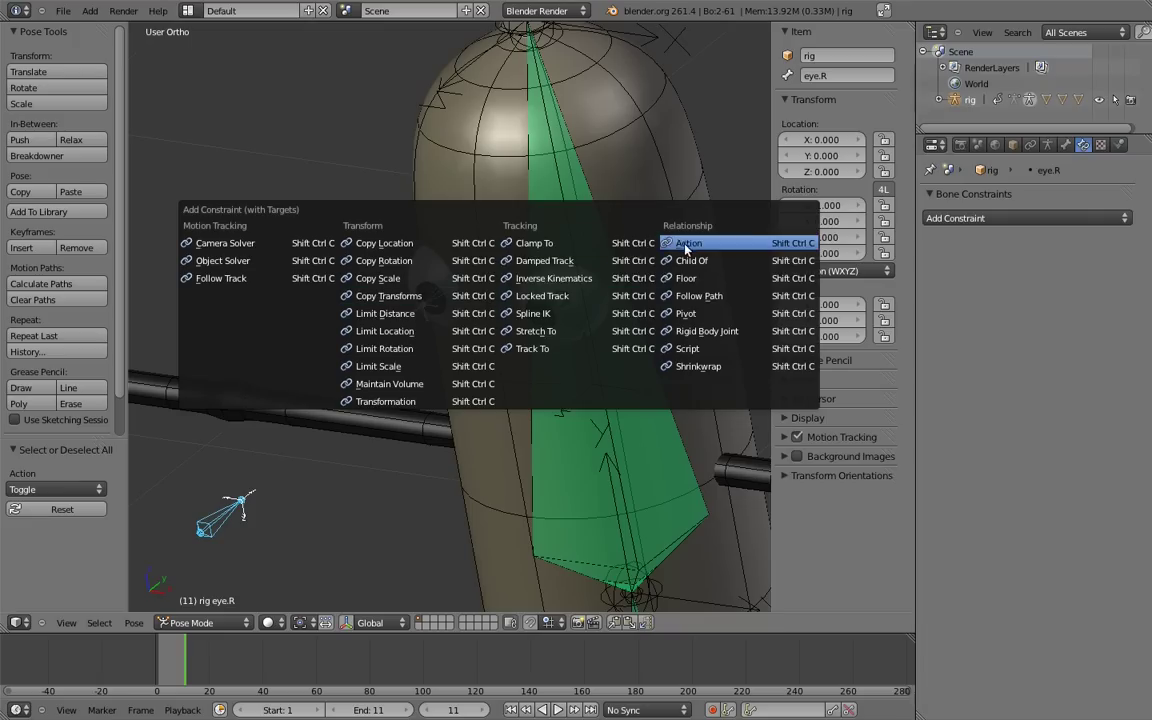
pyautogui.click(612, 222)
# - Assign the eye_cross action to eye.R's constraint, driven by the target's X Scale in Local Space
pyautogui.click(1070, 339)
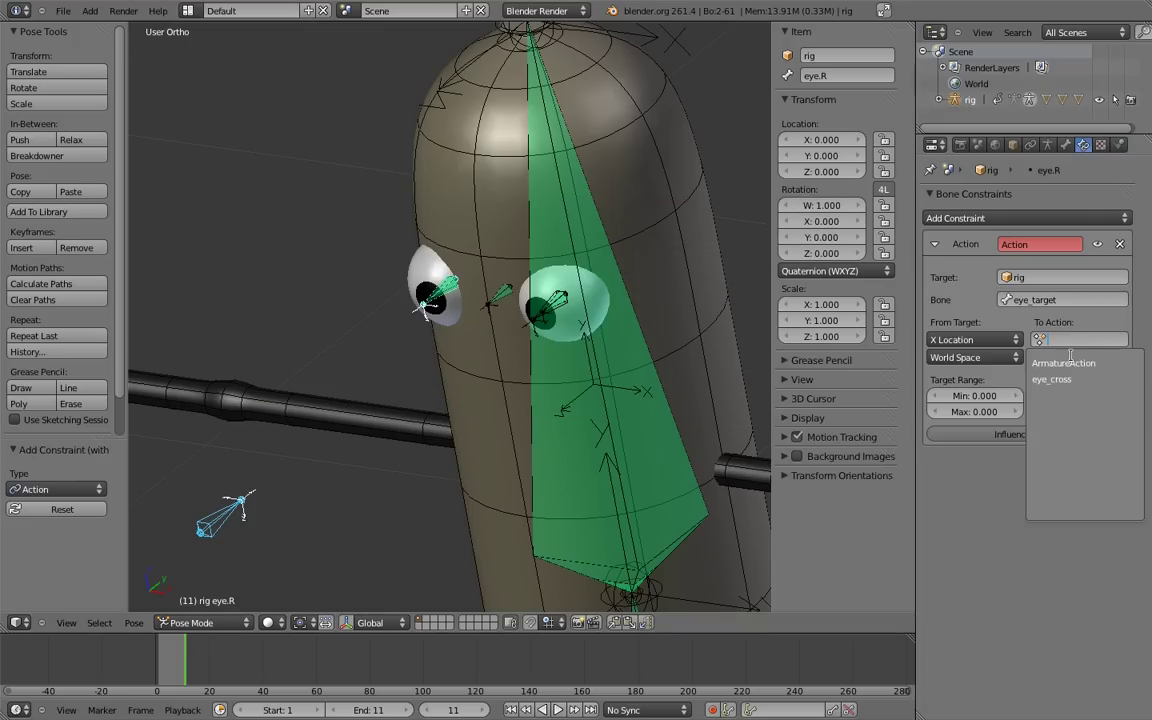
pyautogui.click(1060, 380)
pyautogui.click(978, 342)
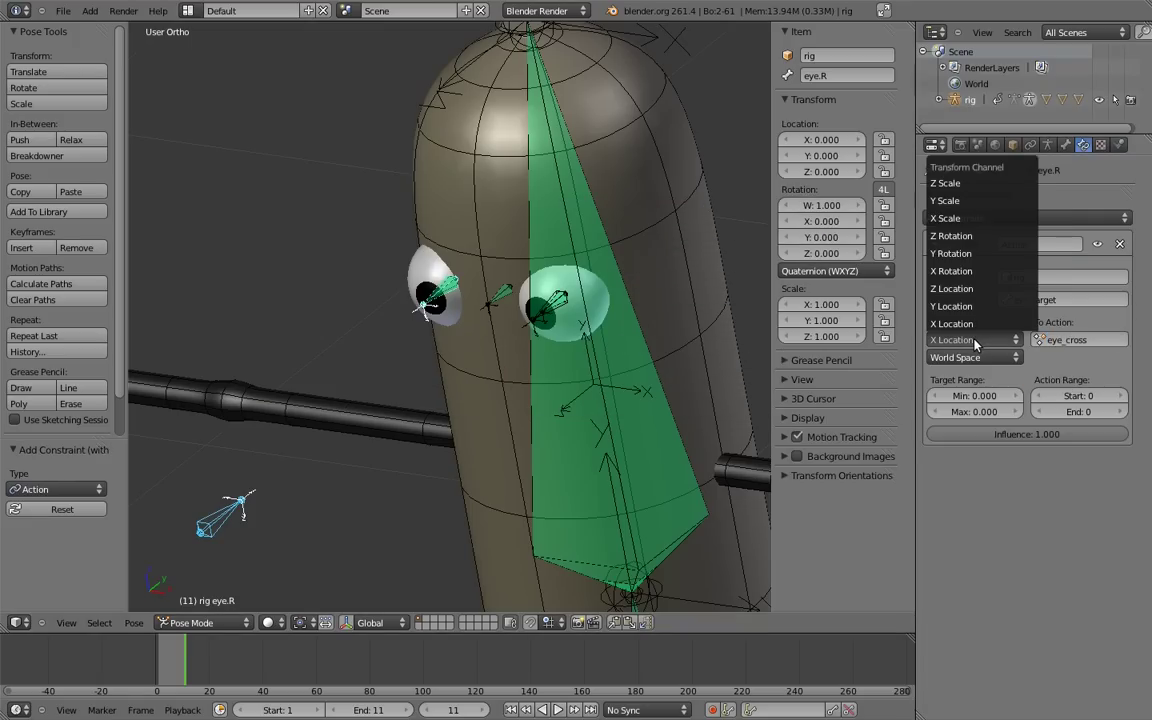
pyautogui.click(968, 221)
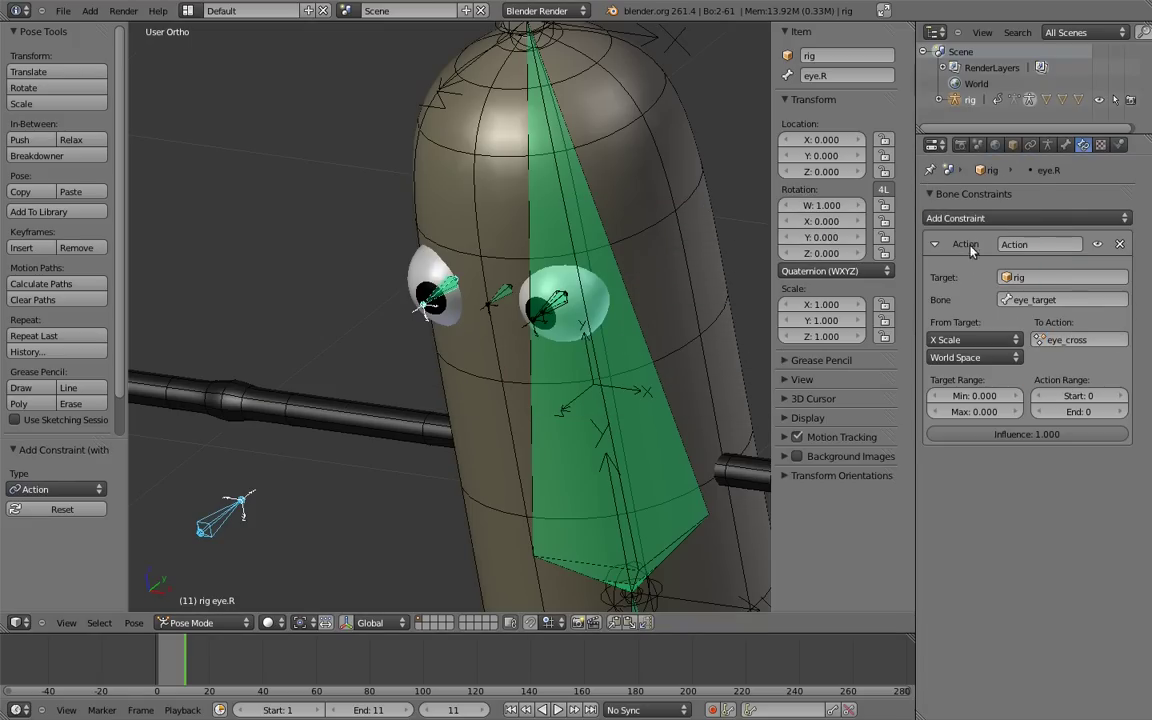
pyautogui.click(985, 360)
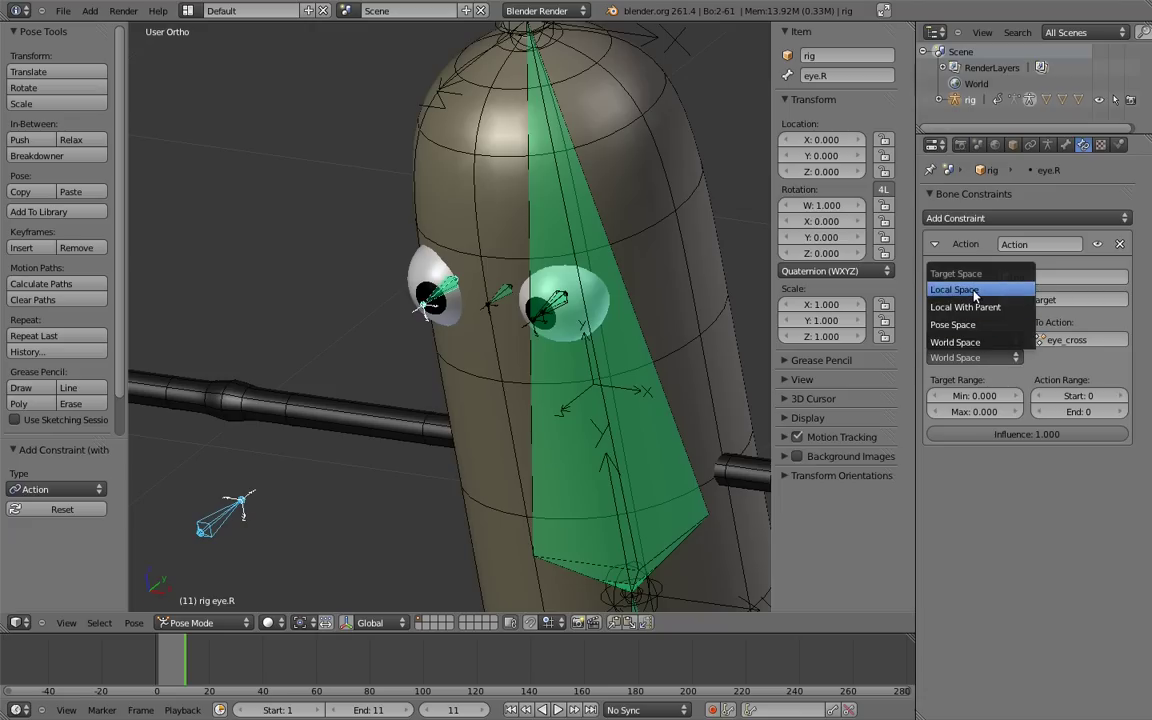
pyautogui.click(975, 290)
# - Set the Action constraint's target range to Min 1 and Max 0.5, and its action range to Start 1 and End 11
pyautogui.click(990, 396)
pyautogui.write('1')
pyautogui.click(988, 412)
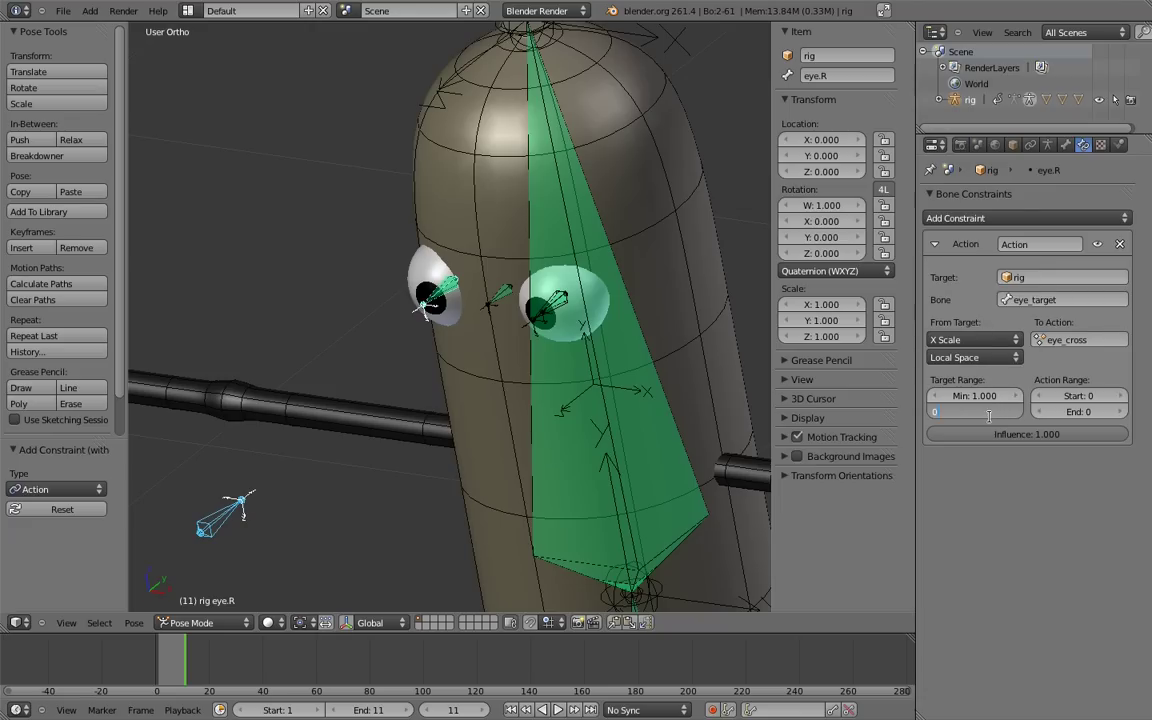
pyautogui.write('0.5')
pyautogui.click(1090, 396)
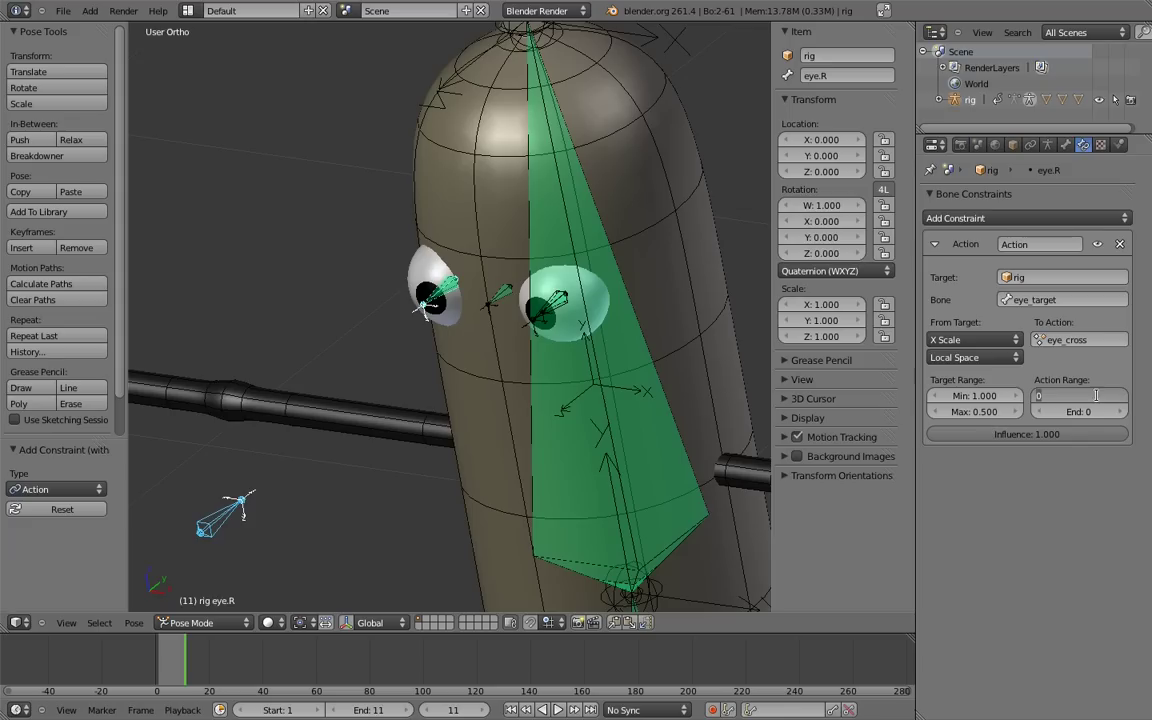
pyautogui.write('1')
pyautogui.click(1095, 410)
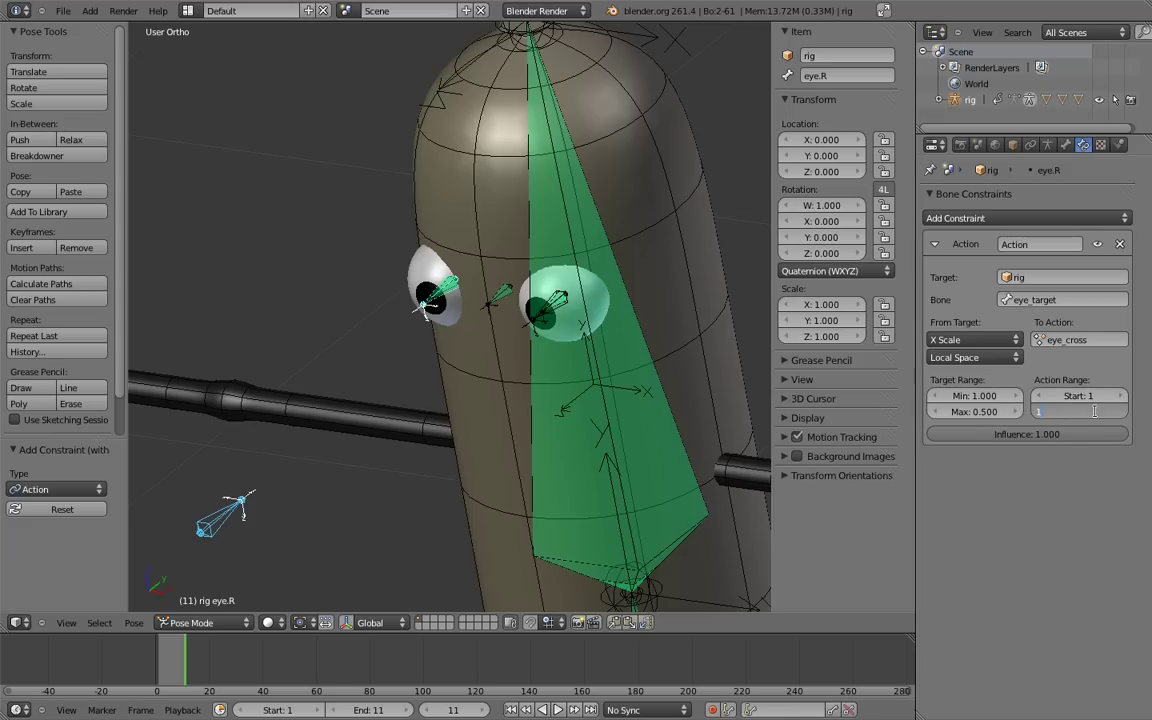
pyautogui.write('11')
pyautogui.press('Return')
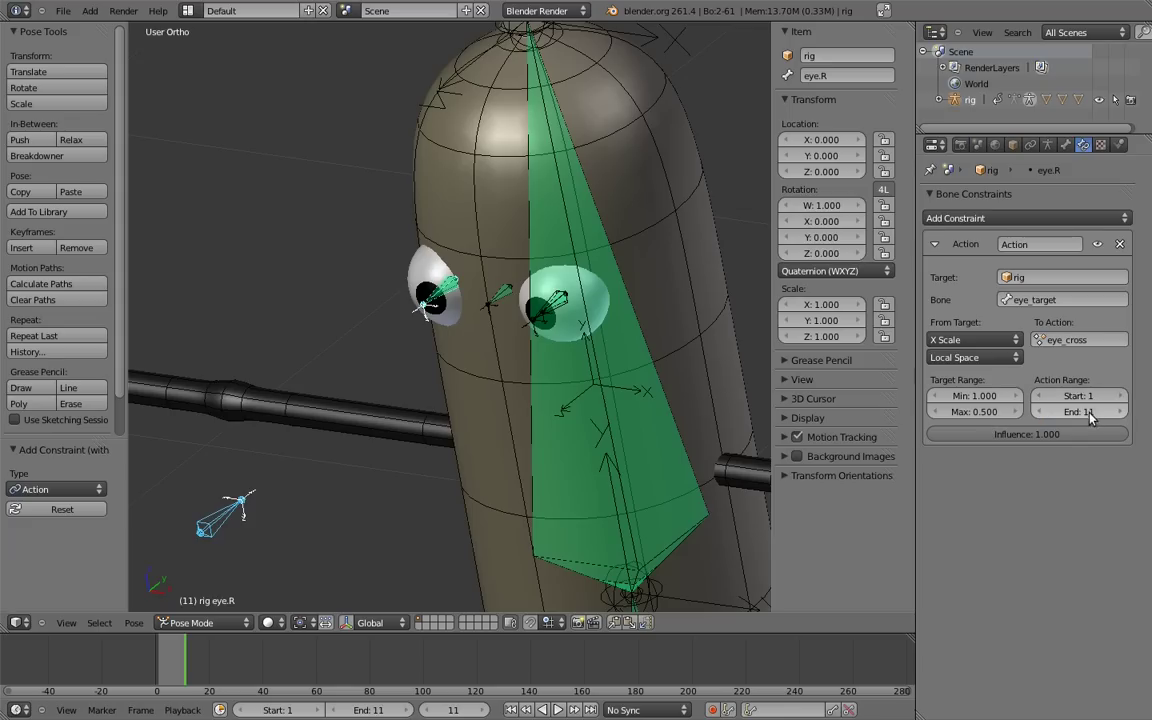
# - Test eye.R's Action constraint by scaling the eye_target bone and inspecting the eyes up close
pyautogui.rightClick(229, 525)
pyautogui.press('s')
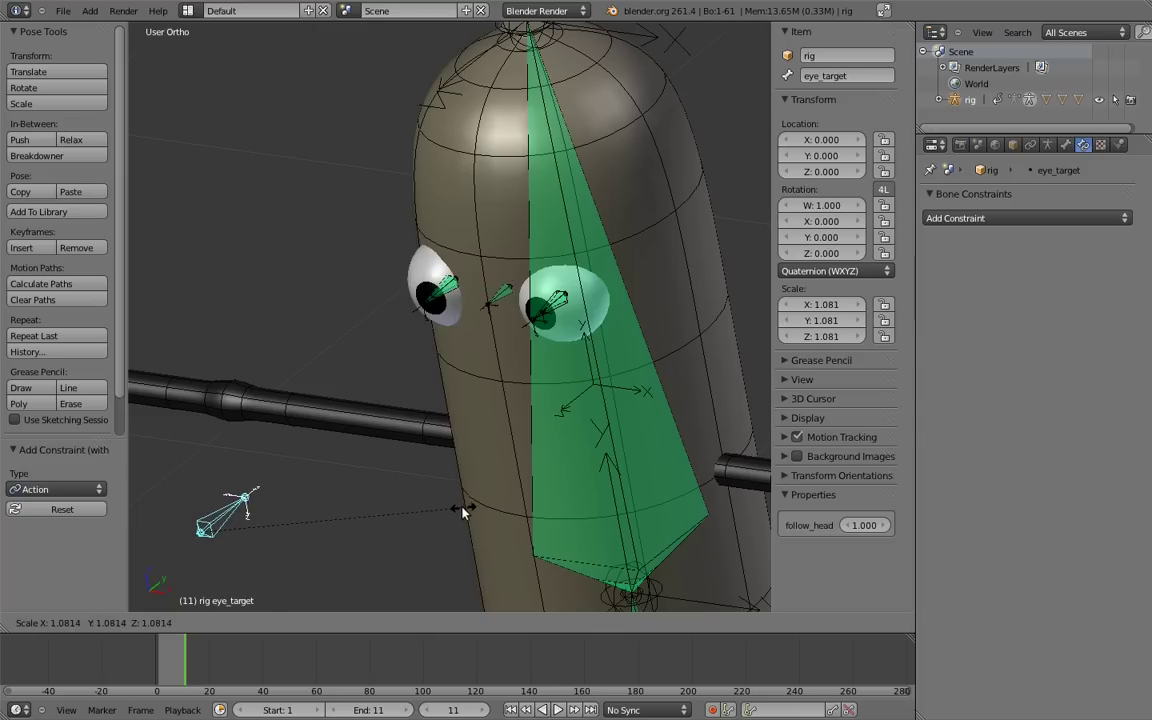
pyautogui.click(462, 512)
pyautogui.scroll(4, 470, 411)
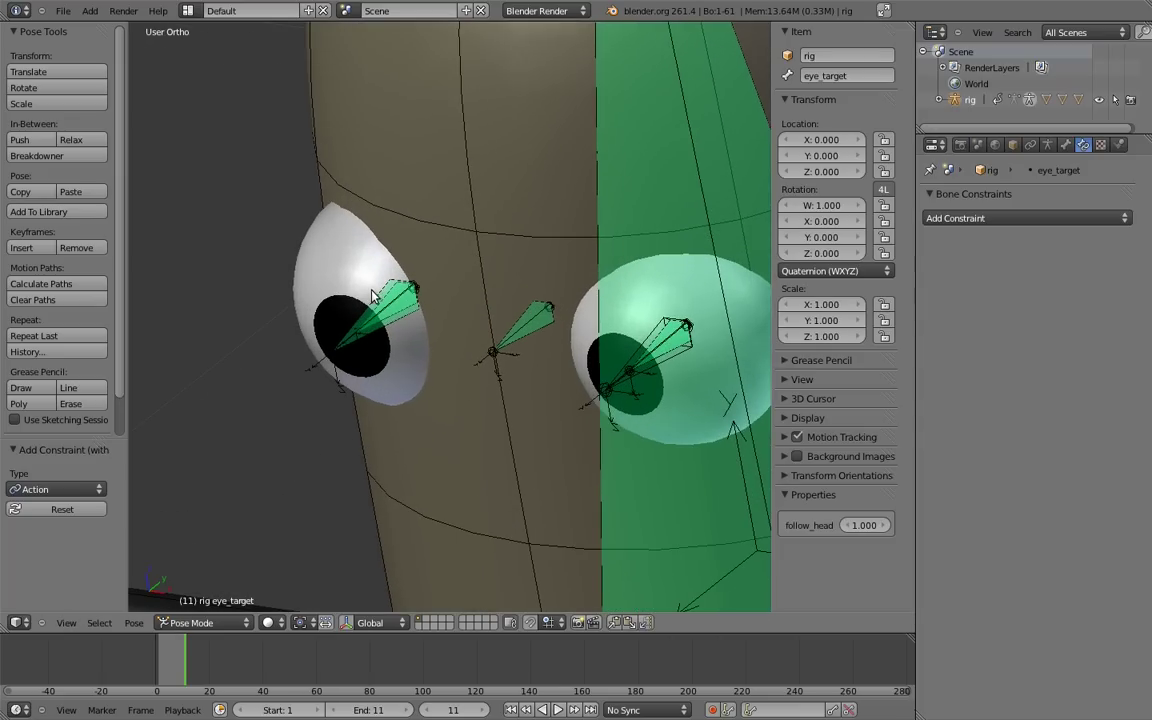
# - Copy the Action constraint from eye.R to the eye.L bone
pyautogui.rightClick(372, 296)
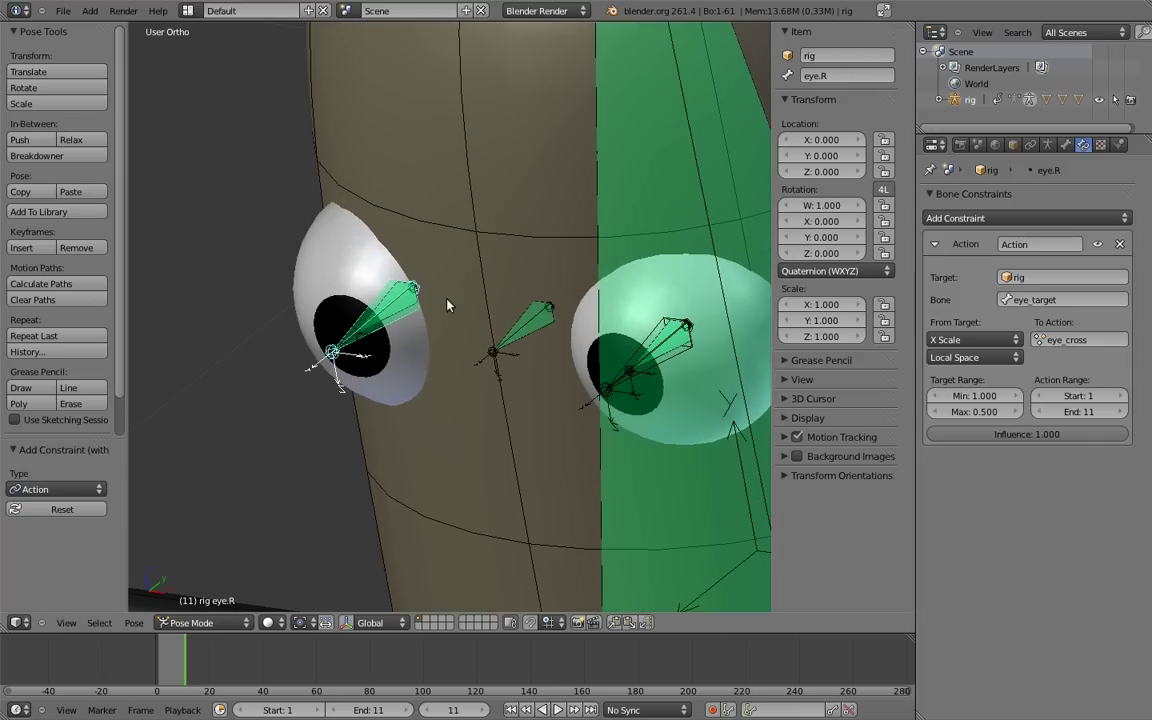
pyautogui.rightClick(335, 302)
pyautogui.rightClick(655, 370)
pyautogui.rightClick(656, 371)
pyautogui.rightClick(657, 372)
pyautogui.rightClick(377, 298)
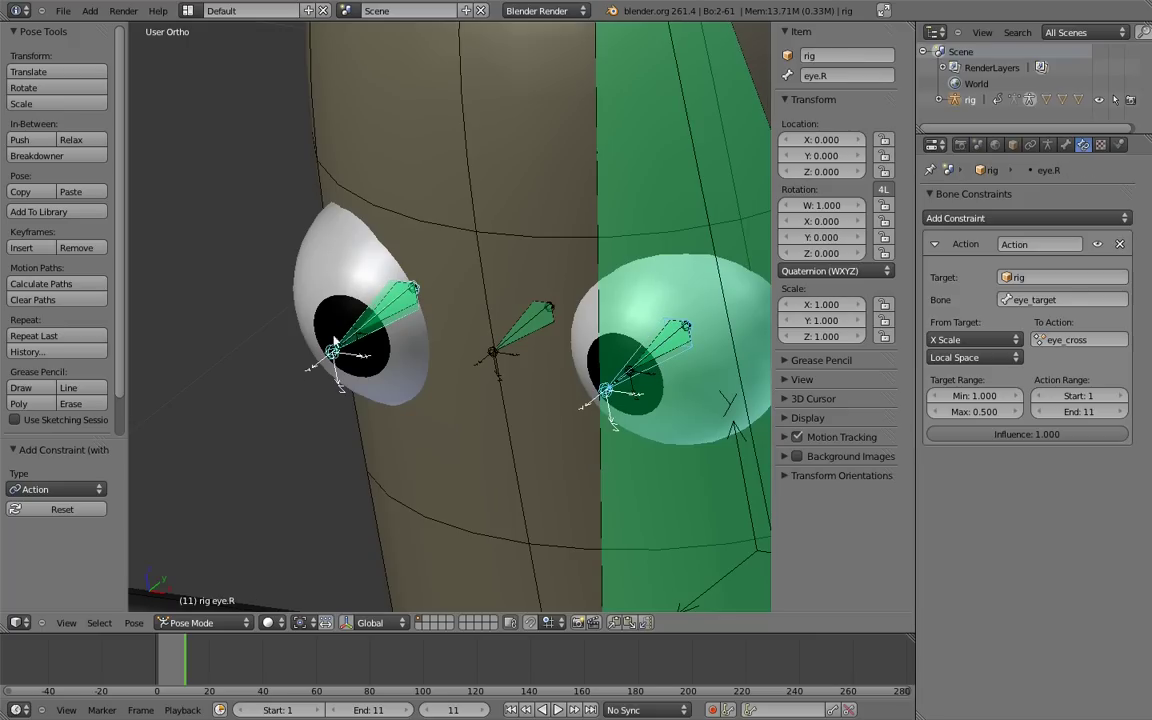
pyautogui.click(134, 621)
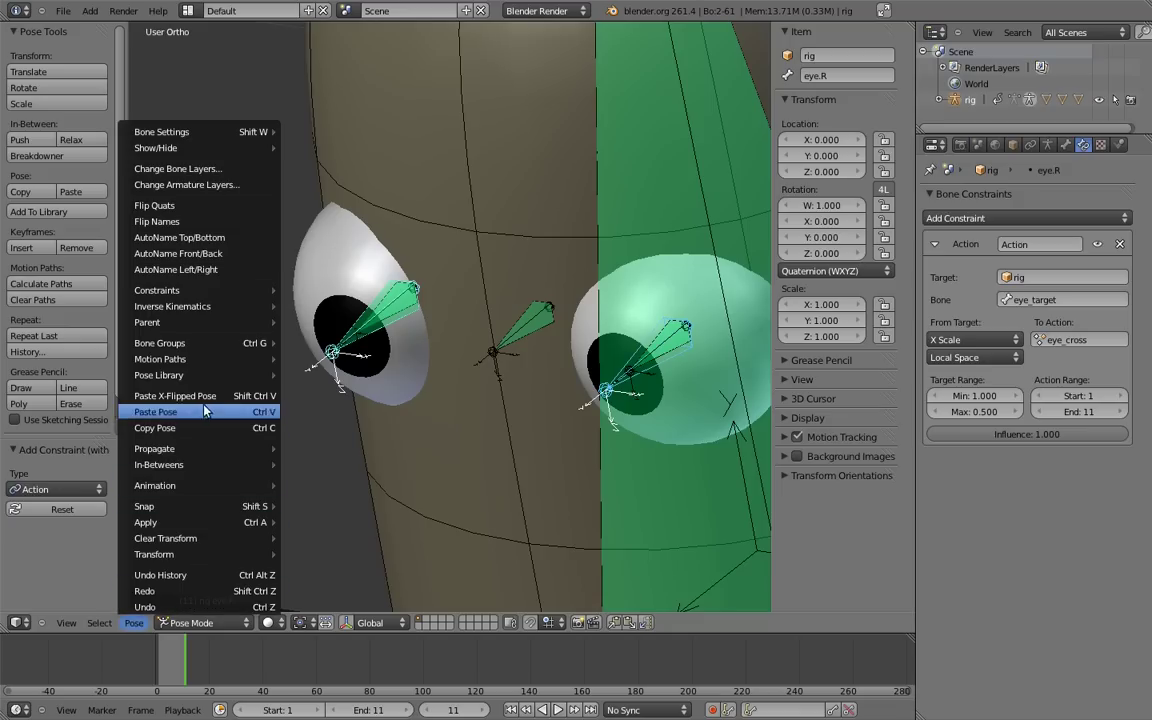
pyautogui.moveTo(195, 297)
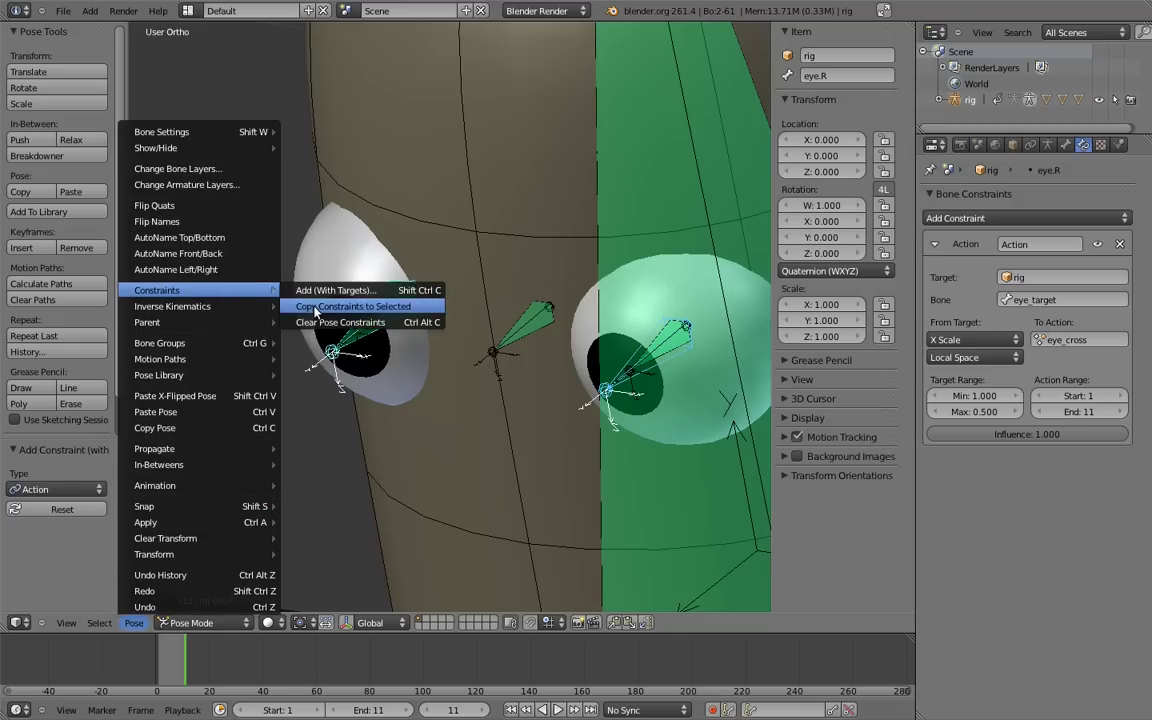
pyautogui.click(353, 306)
pyautogui.moveTo(337, 345); pyautogui.dragTo(285, 457, button='middle')
pyautogui.scroll(-4, 285, 457)
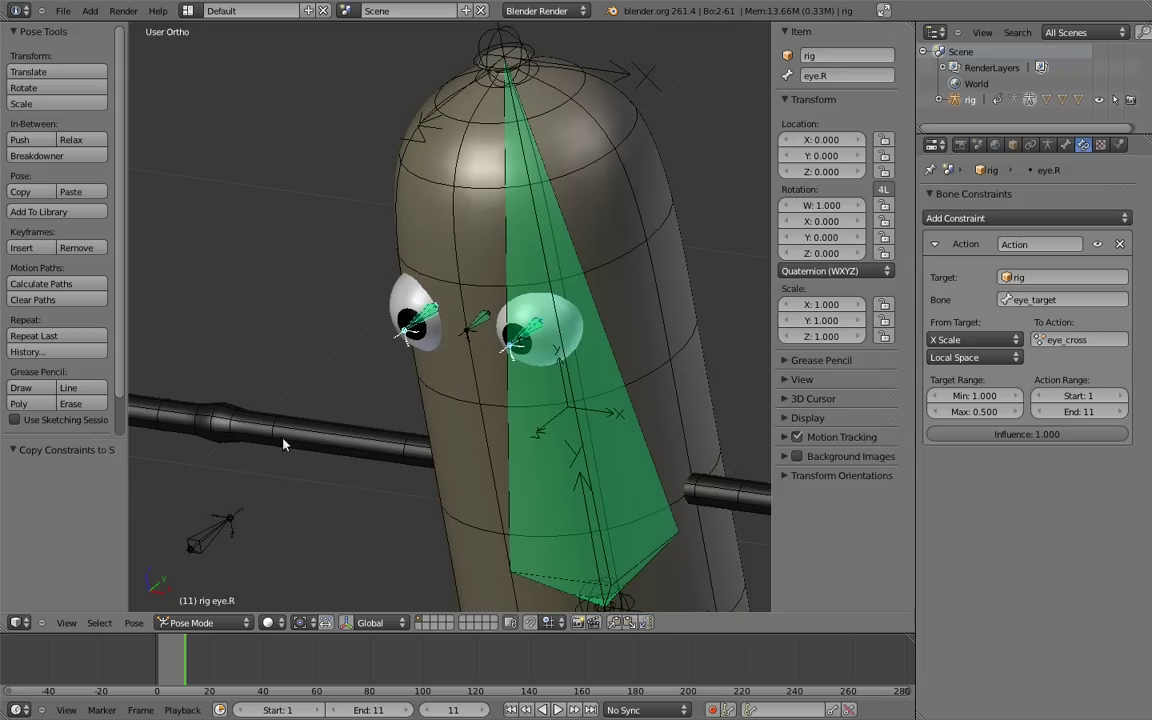
# - Try scaling the eye_target bone without keeping the change, and lock its Y and Z scale
pyautogui.rightClick(205, 537)
pyautogui.press('s')
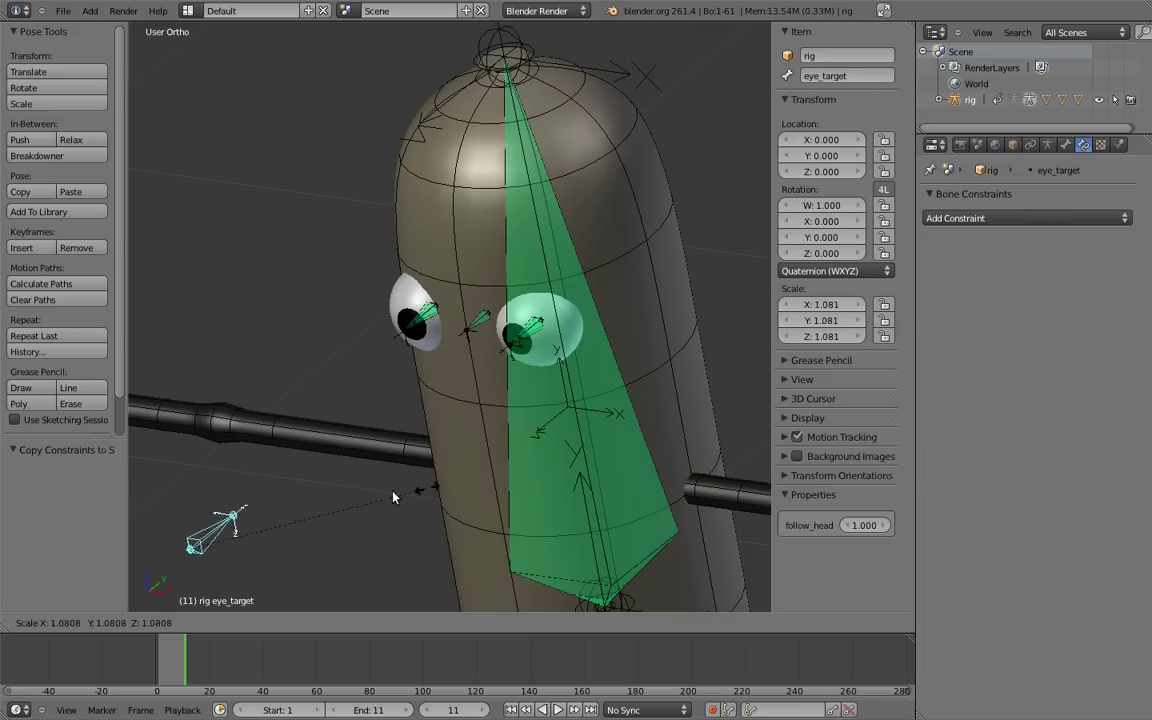
pyautogui.rightClick(412, 500)
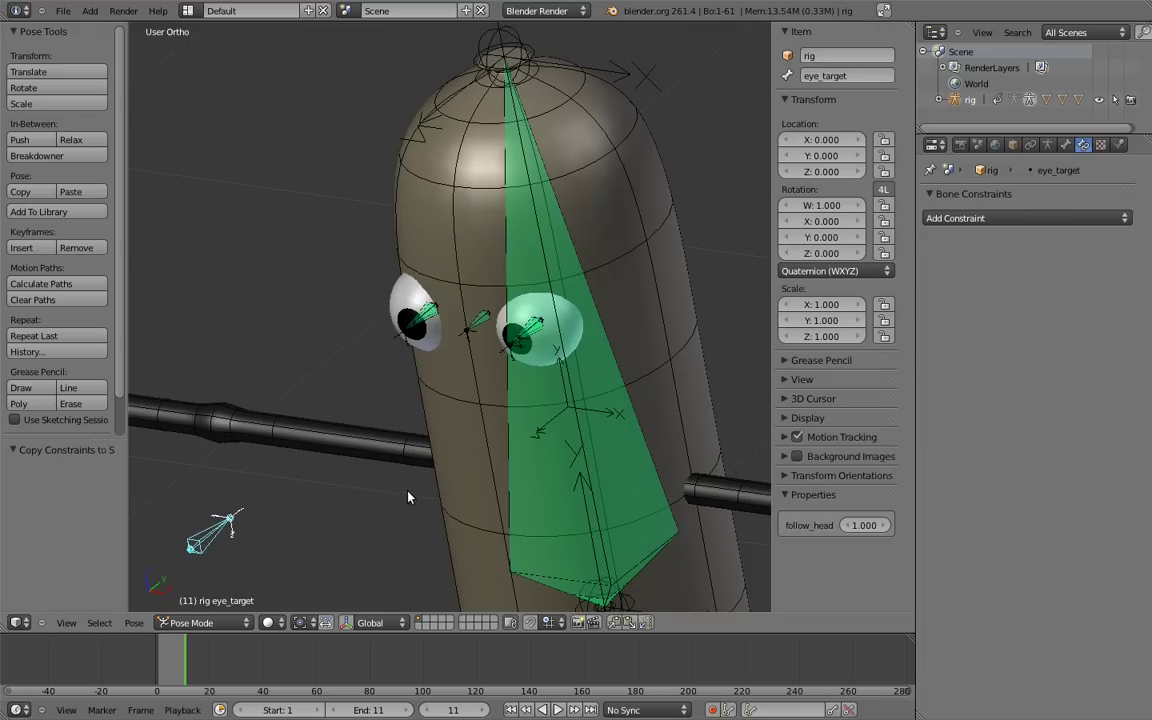
pyautogui.click(884, 320)
pyautogui.click(884, 336)
# - Lock the X, Y and Z location of both the eye.R and eye.L bones
pyautogui.scroll(3, 391, 328)
pyautogui.rightClick(366, 272)
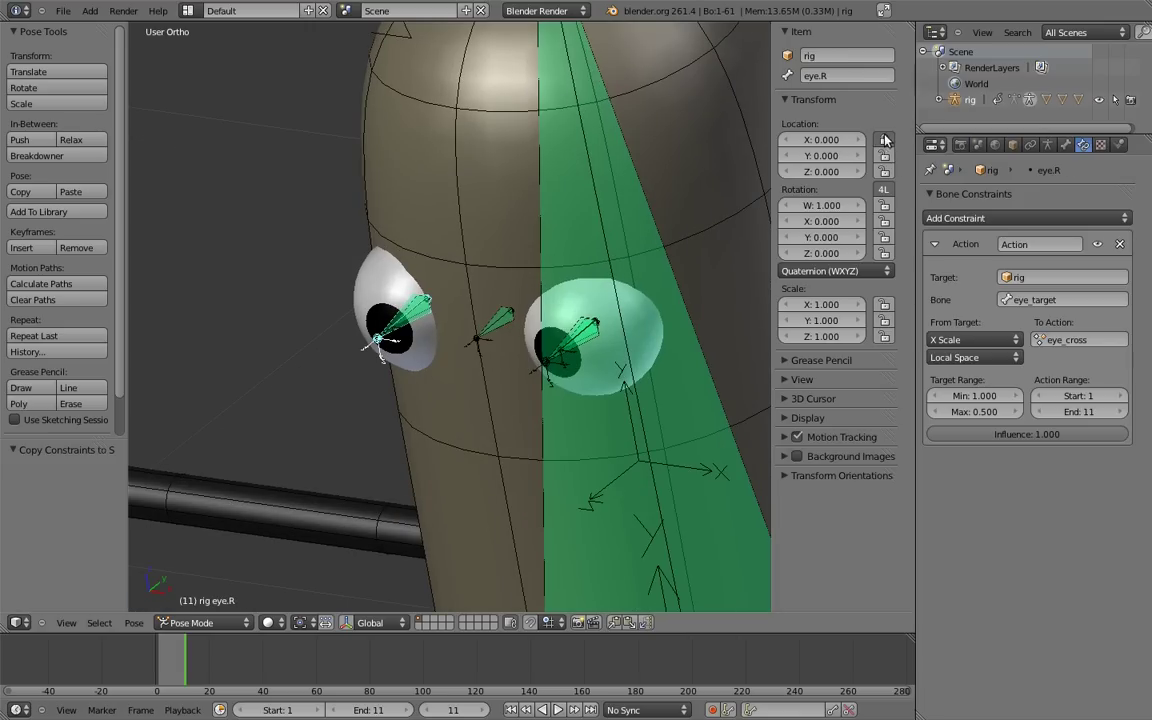
pyautogui.rightClick(576, 328)
pyautogui.rightClick(576, 328)
pyautogui.scroll(-4, 573, 376)
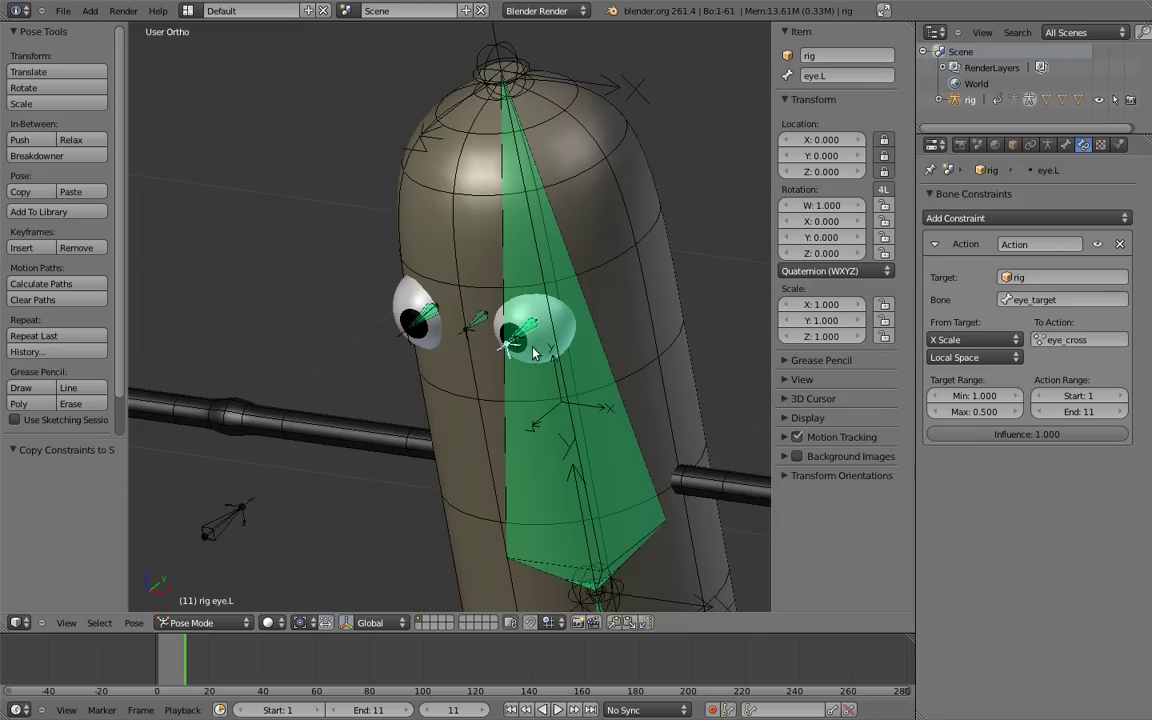
pyautogui.moveTo(573, 376); pyautogui.dragTo(493, 416, button='middle')
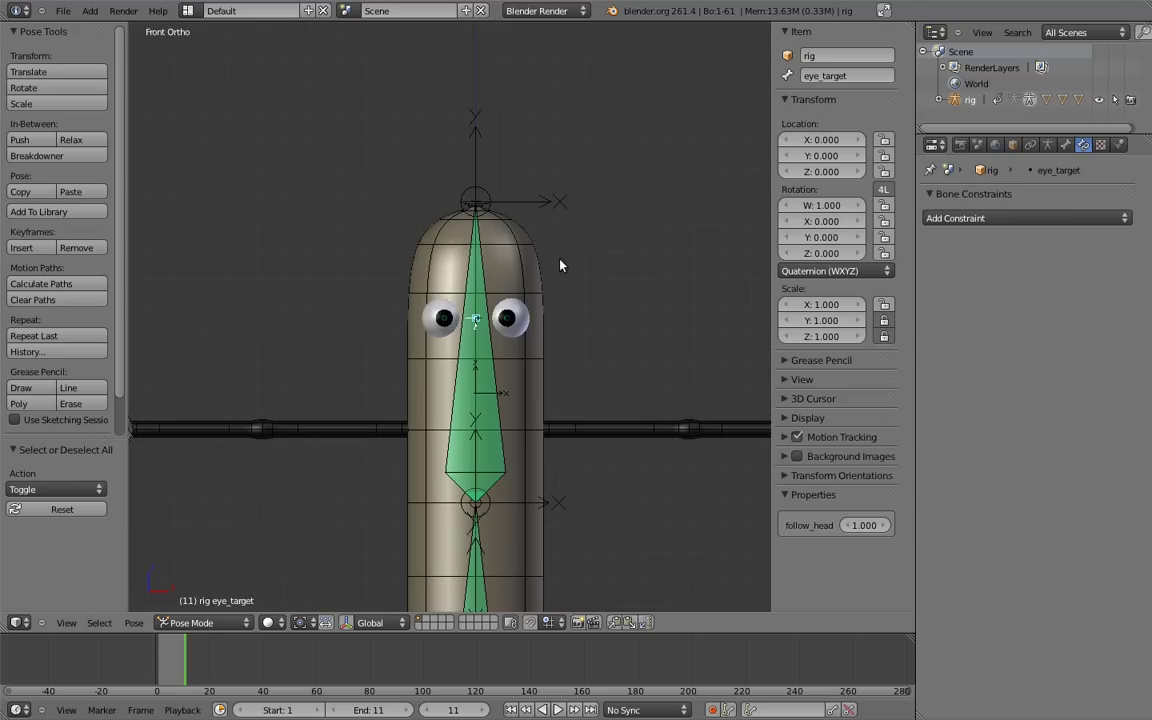
# - Show the viewport in wireframe with the upper body bones in view
pyautogui.moveTo(563, 257); pyautogui.dragTo(527, 267, button='middle')
pyautogui.rightClick(549, 316)
pyautogui.press('z')
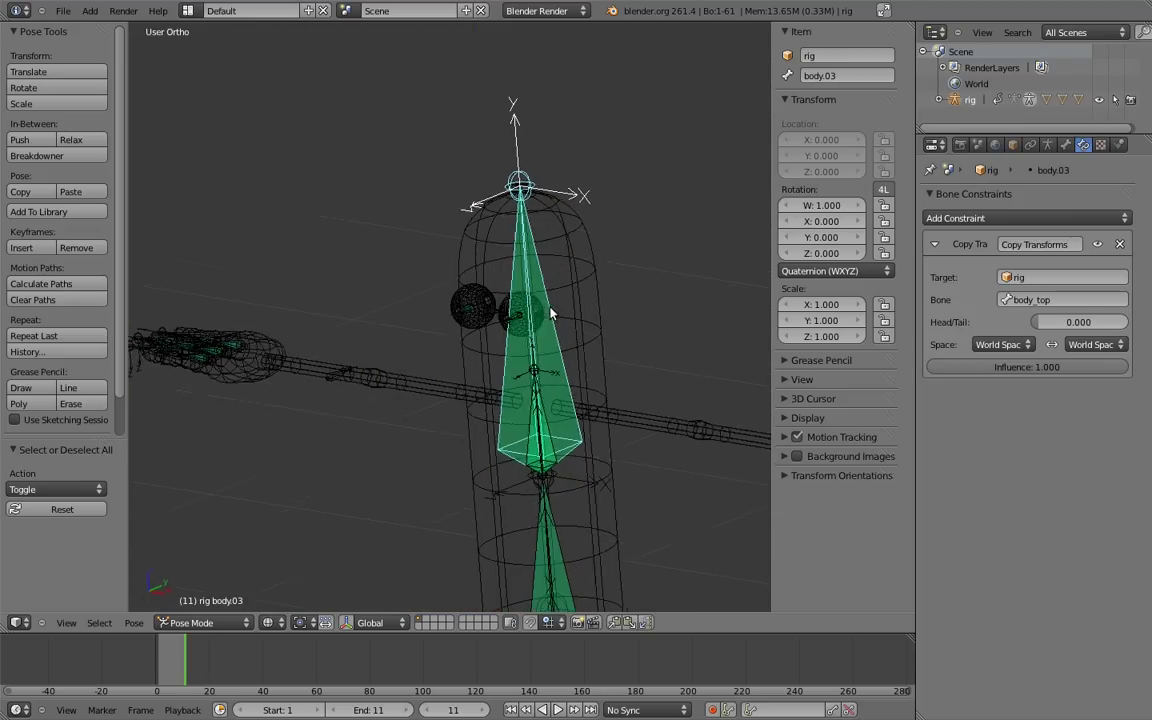
pyautogui.keyDown('shift'); pyautogui.rightClick(545, 437); pyautogui.keyUp('shift')
pyautogui.keyDown('shift'); pyautogui.moveTo(545, 437); pyautogui.dragTo(538, 295, button='middle'); pyautogui.keyUp('shift')
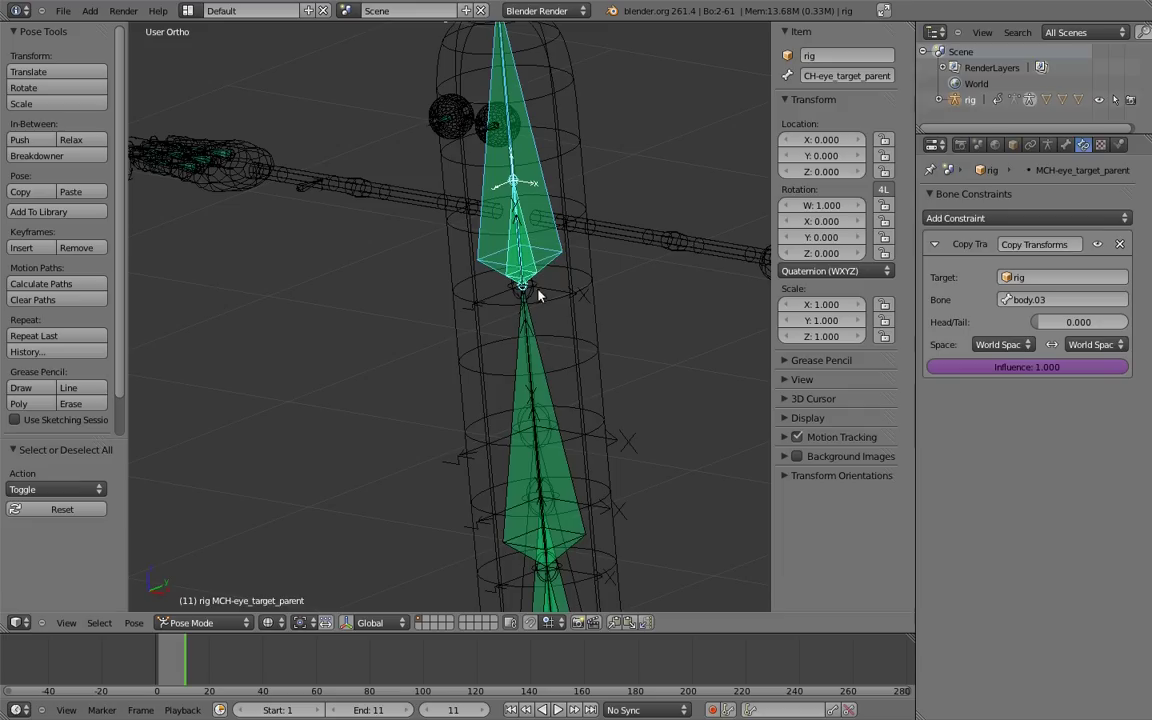
pyautogui.keyDown('shift'); pyautogui.rightClick(545, 380); pyautogui.keyUp('shift')
pyautogui.keyDown('shift'); pyautogui.moveTo(545, 380); pyautogui.dragTo(507, 258, button='middle'); pyautogui.keyUp('shift')
pyautogui.keyDown('shift'); pyautogui.moveTo(555, 411); pyautogui.dragTo(549, 170, button='middle'); pyautogui.keyUp('shift')
pyautogui.keyDown('ctrl'); pyautogui.moveTo(552, 227); pyautogui.dragTo(559, 291, button='middle'); pyautogui.keyUp('ctrl')
pyautogui.scroll(1, 588, 305)
pyautogui.keyDown('shift'); pyautogui.rightClick(615, 304); pyautogui.keyUp('shift')
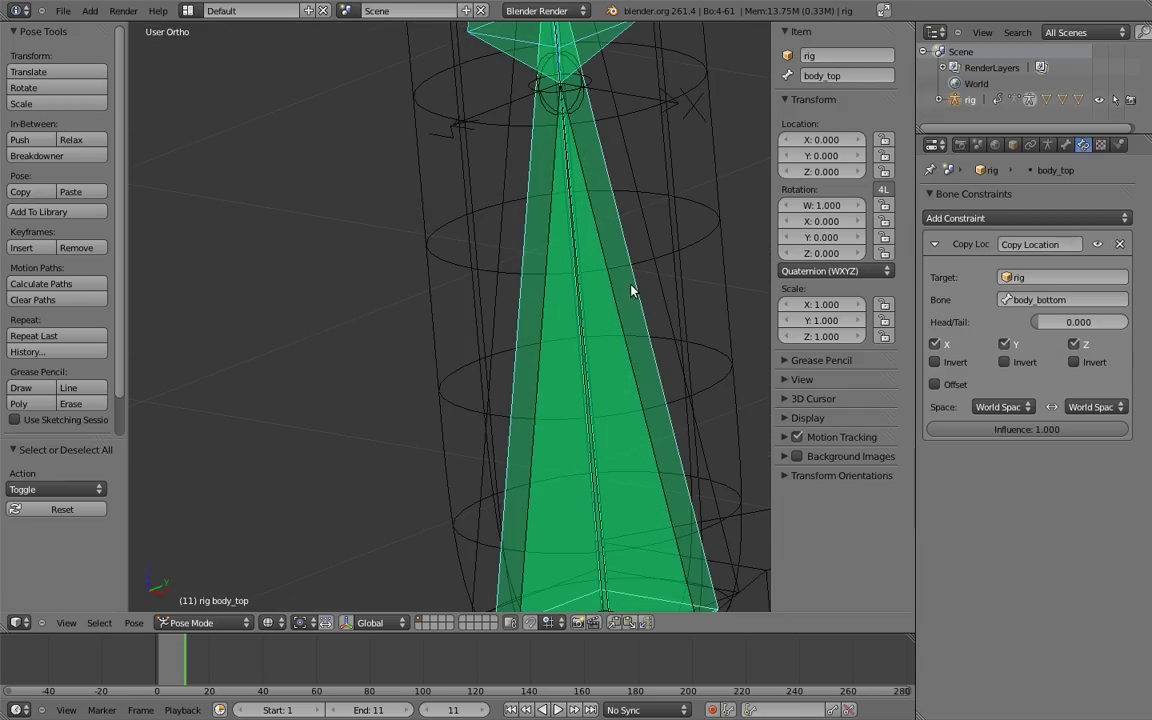
pyautogui.moveTo(634, 288); pyautogui.dragTo(613, 305, button='right')
# - Move the numbered body bones and MCH-eye_target_parent to the first bone layer of the second row
pyautogui.rightClick(614, 305)
pyautogui.rightClick(615, 304)
pyautogui.keyDown('shift'); pyautogui.moveTo(592, 108); pyautogui.dragTo(603, 480, button='middle'); pyautogui.keyUp('shift')
pyautogui.keyDown('ctrl'); pyautogui.moveTo(603, 480); pyautogui.dragTo(568, 342, button='middle'); pyautogui.keyUp('ctrl')
pyautogui.scroll(-2, 565, 304)
pyautogui.keyDown('shift'); pyautogui.rightClick(511, 343); pyautogui.keyUp('shift')
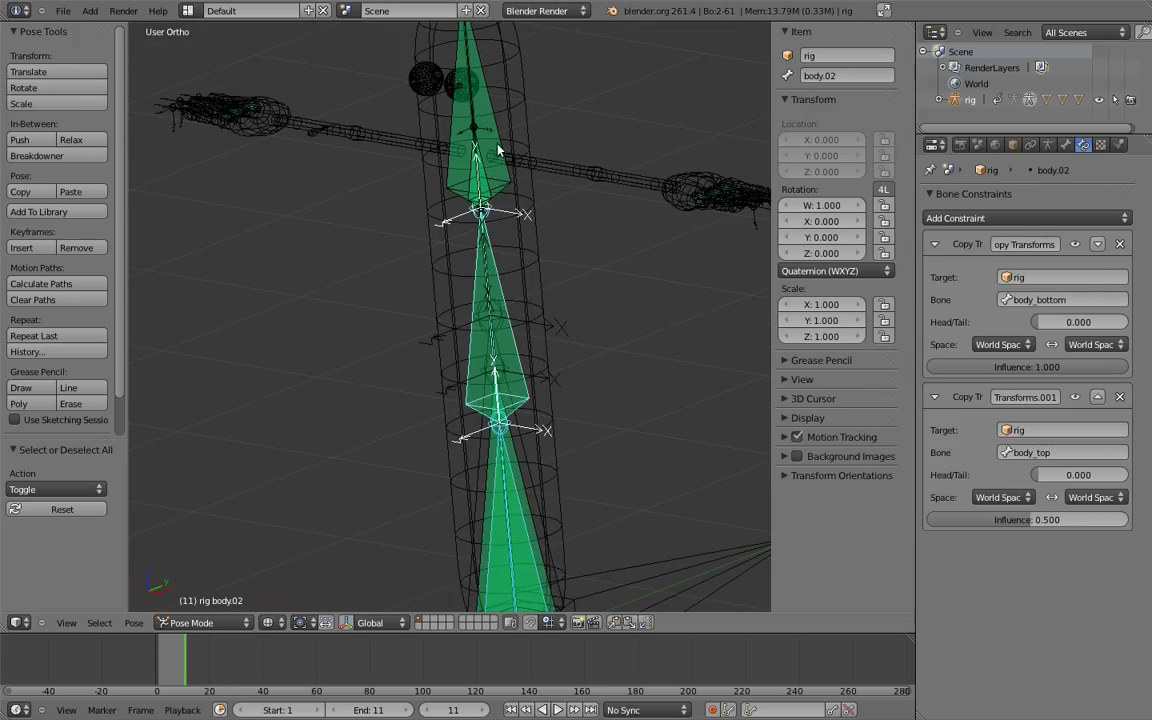
pyautogui.keyDown('shift'); pyautogui.rightClick(500, 134); pyautogui.keyUp('shift')
pyautogui.keyDown('shift'); pyautogui.rightClick(488, 168); pyautogui.keyUp('shift')
pyautogui.press('m')
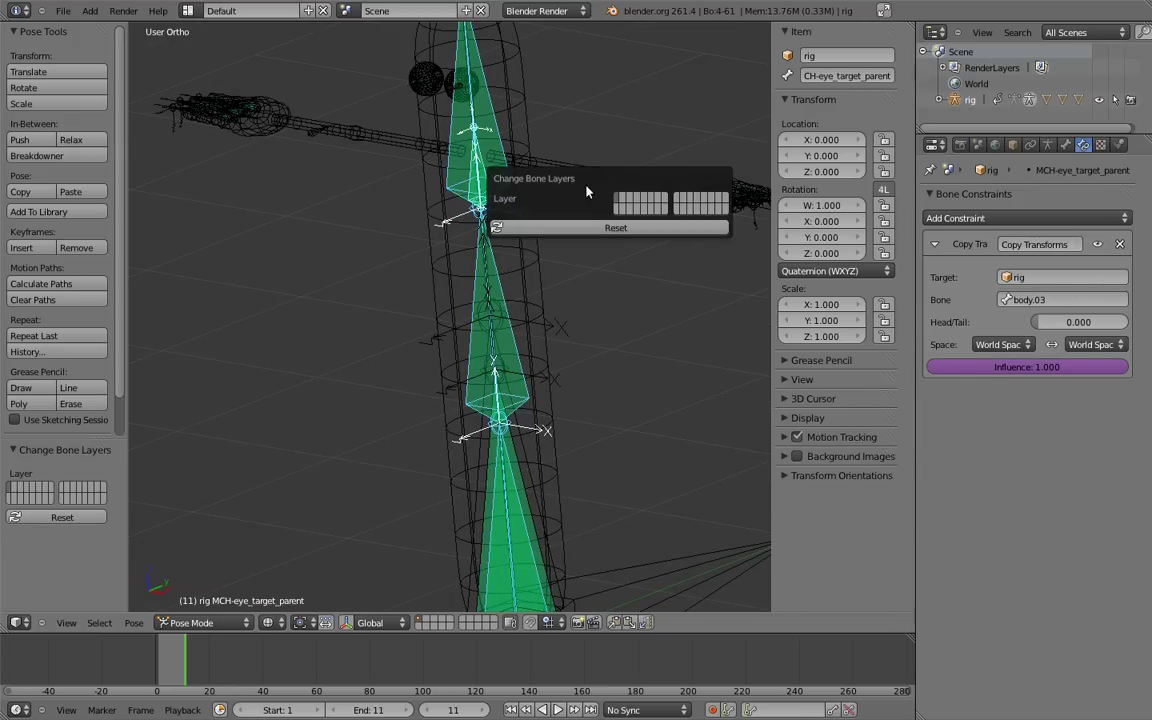
pyautogui.click(617, 211)
# - Move the MCH-minds_eye bone between the eyes to the first bone layer of the second row
pyautogui.keyDown('shift'); pyautogui.moveTo(581, 131); pyautogui.dragTo(607, 339, button='middle'); pyautogui.keyUp('shift')
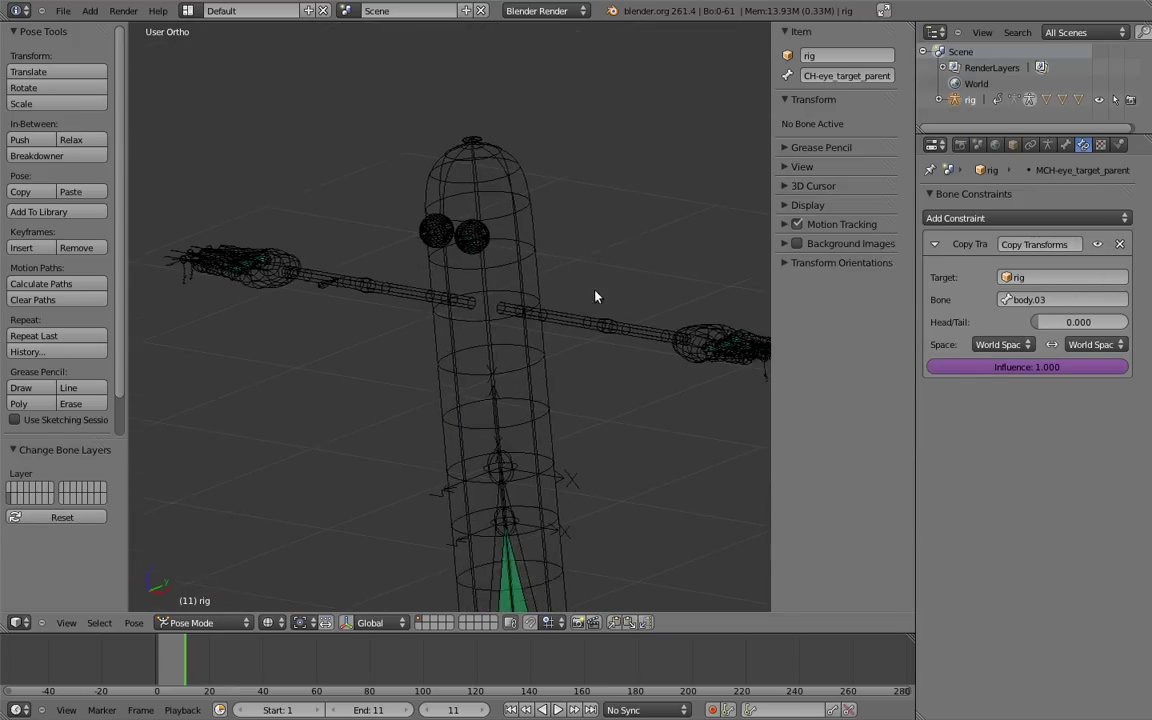
pyautogui.scroll(10, 590, 357)
pyautogui.moveTo(575, 379); pyautogui.dragTo(517, 262, button='middle')
pyautogui.rightClick(510, 245)
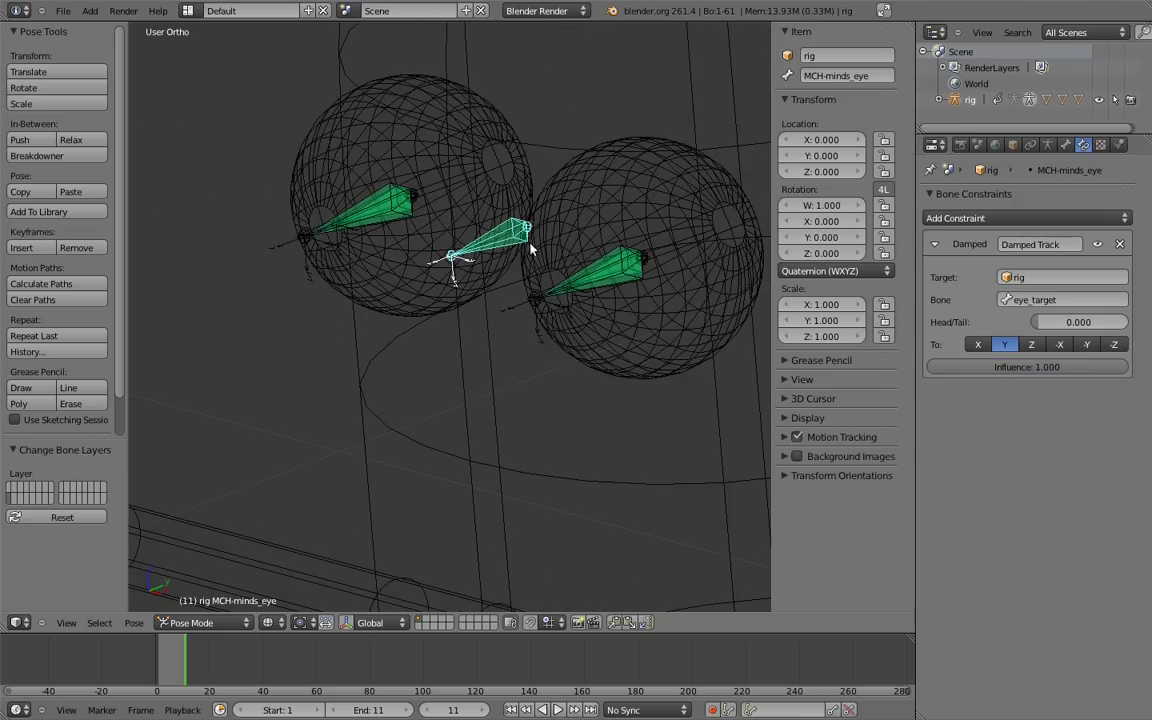
pyautogui.press('m')
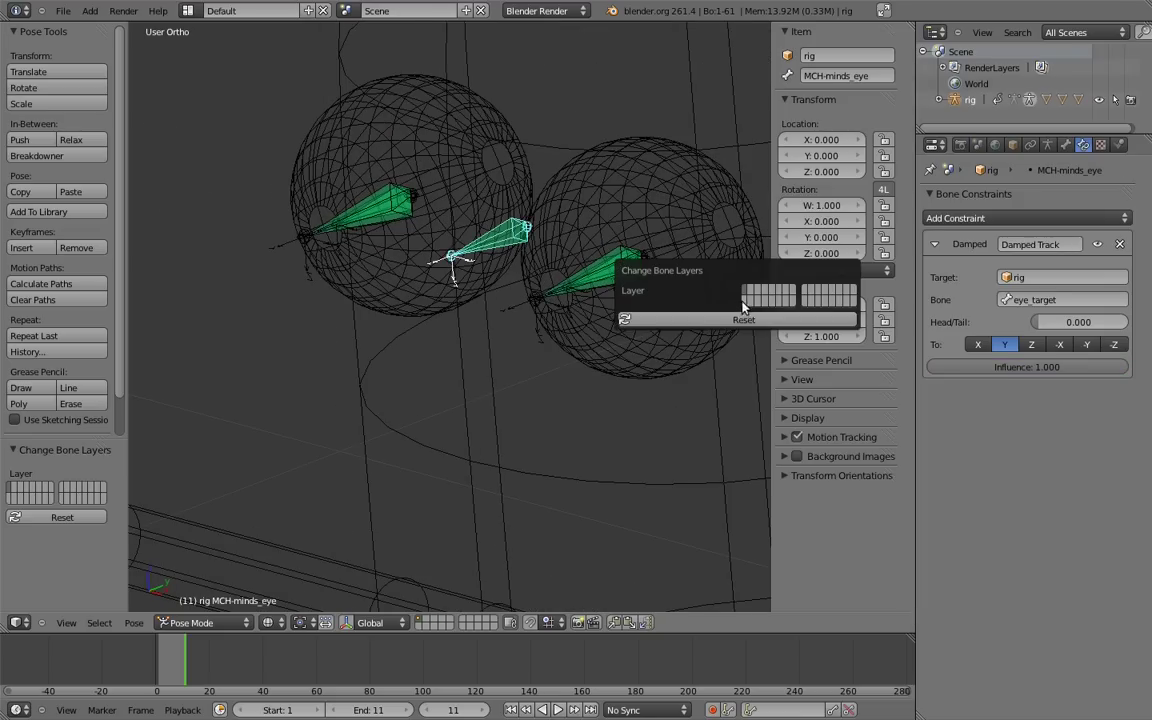
pyautogui.click(744, 302)
# - Move MCH-eye_parent.L and MCH-eye_parent.R to the second row's first bone layer, and return the viewport to solid shading
pyautogui.rightClick(603, 279)
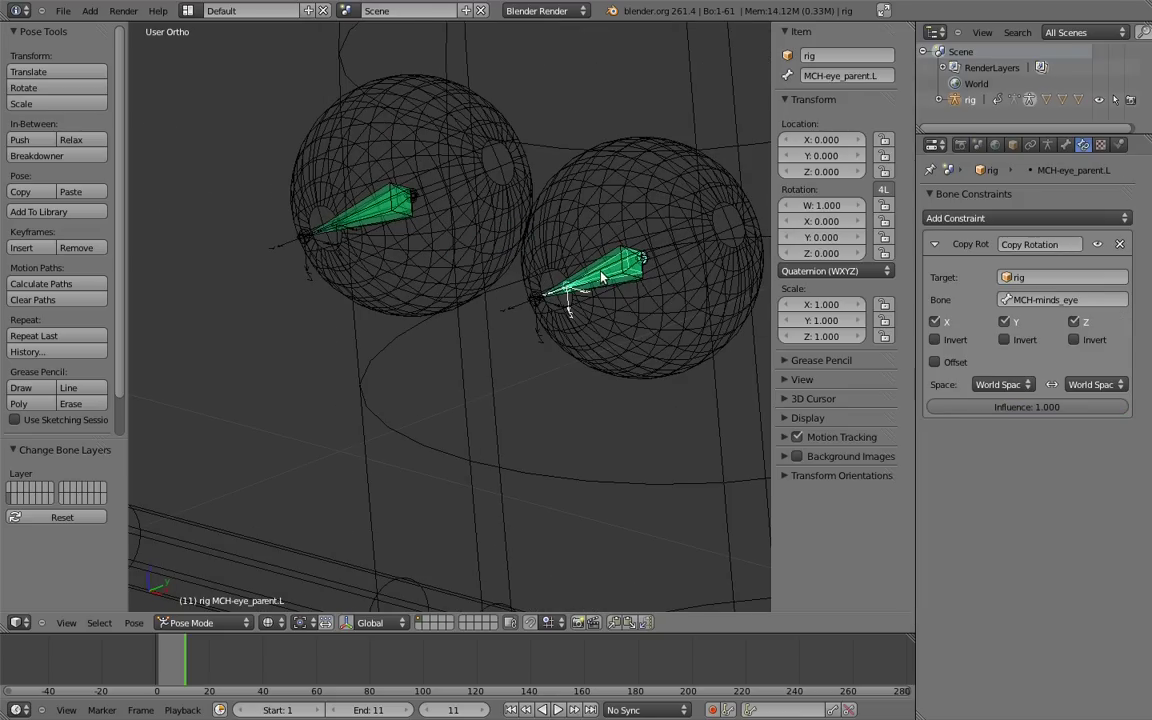
pyautogui.press('m')
pyautogui.click(662, 290)
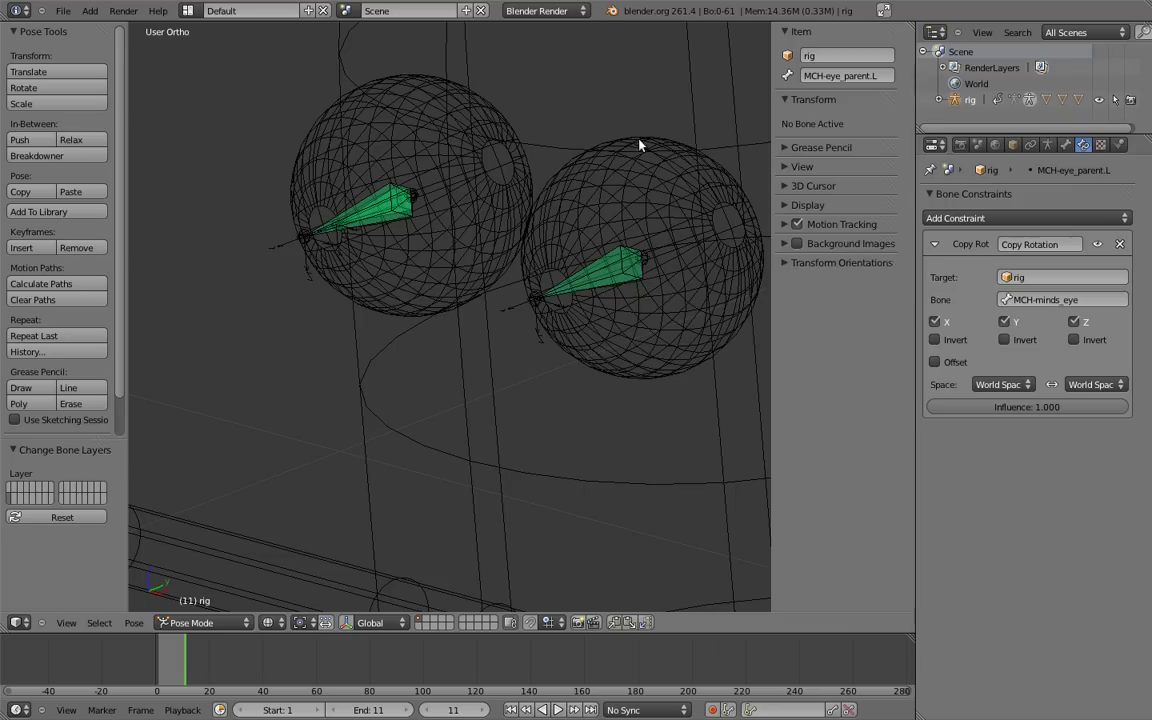
pyautogui.rightClick(390, 205)
pyautogui.press('m')
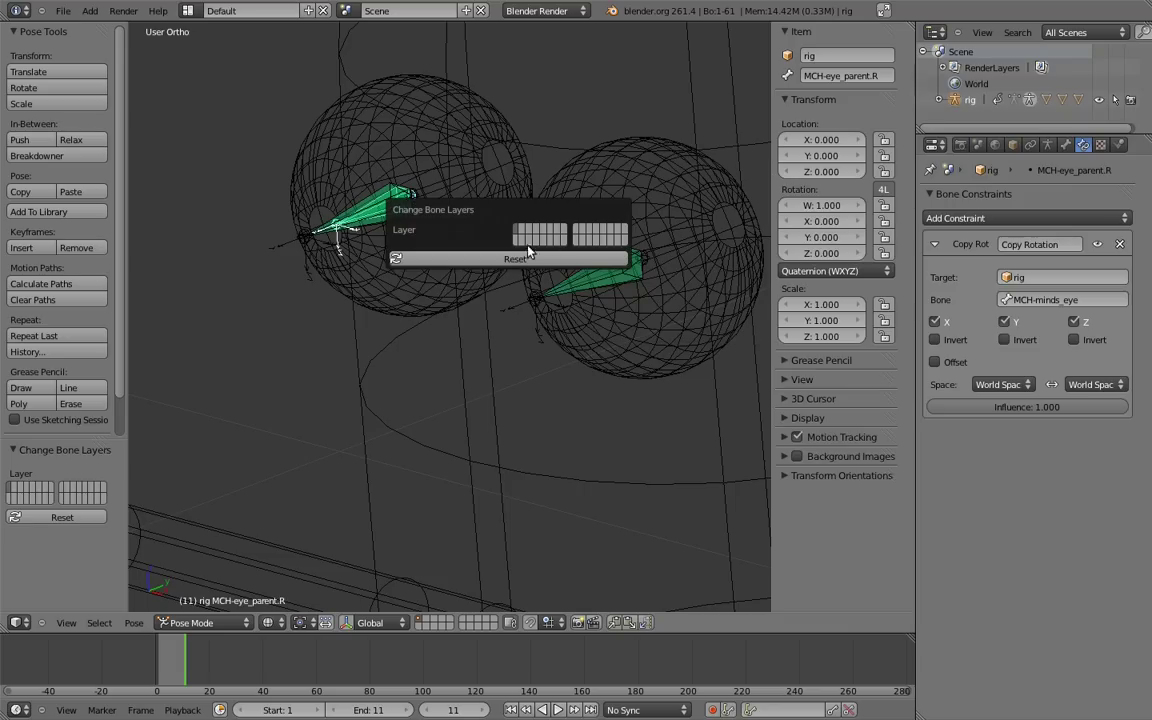
pyautogui.click(517, 240)
pyautogui.scroll(-5, 578, 265)
pyautogui.press('z')
# - Move the left hand's finger_a.01.L, finger_b.01.L and finger_c.01.L bones to the second row's first bone layer
pyautogui.moveTo(618, 320)
pyautogui.keyDown('shift'); pyautogui.mouseDown(button='middle')
pyautogui.moveTo(440, 230)
pyautogui.moveTo(476, 327)
pyautogui.mouseUp(button='middle'); pyautogui.keyUp('shift')
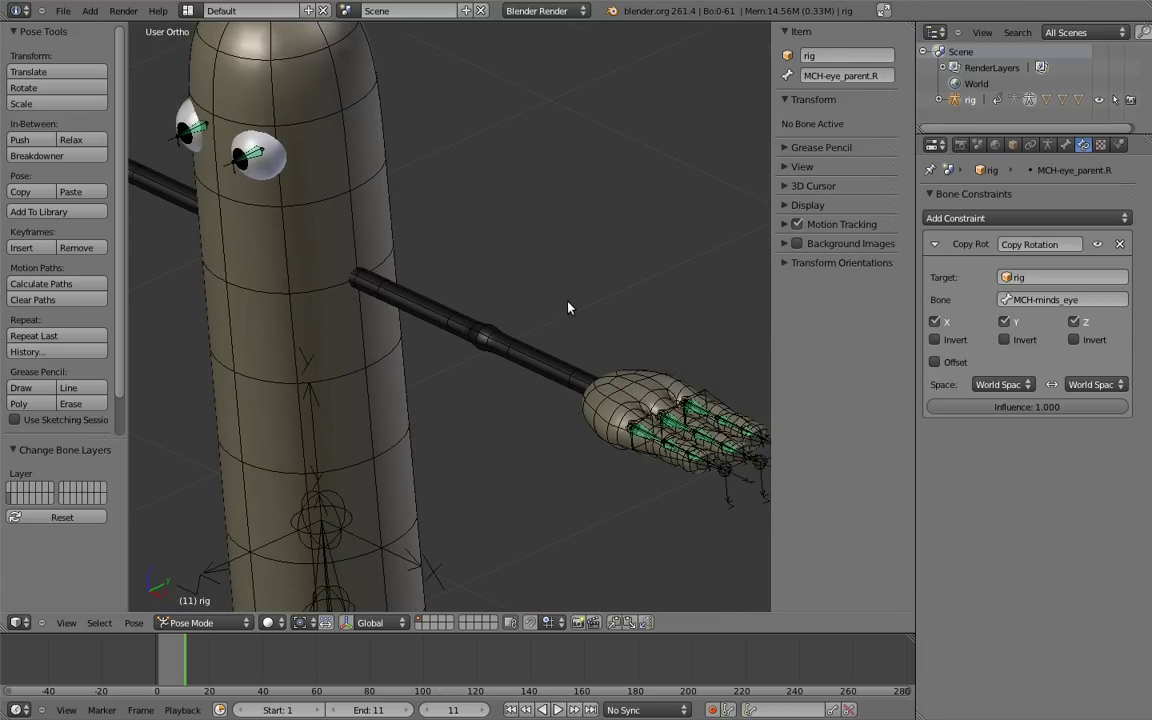
pyautogui.press('KP_7')
pyautogui.keyDown('shift'); pyautogui.moveTo(653, 277); pyautogui.dragTo(315, 238, button='middle'); pyautogui.keyUp('shift')
pyautogui.scroll(5, 503, 240)
pyautogui.rightClick(570, 375)
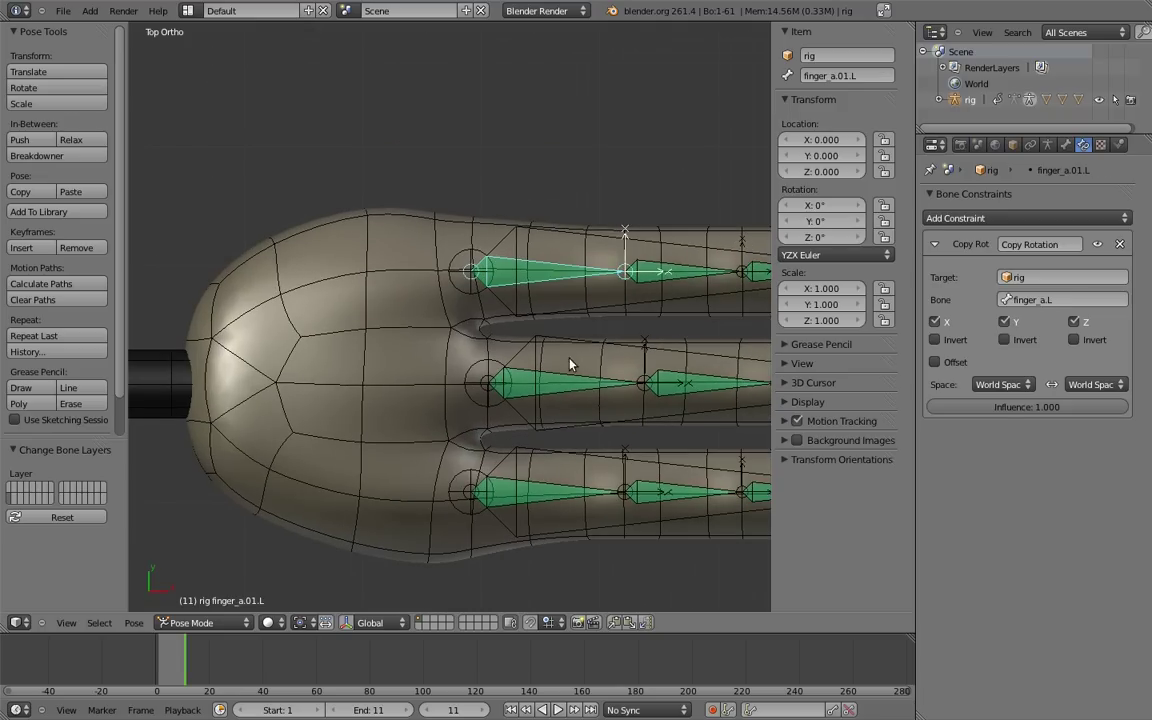
pyautogui.keyDown('shift'); pyautogui.rightClick(568, 378); pyautogui.keyUp('shift')
pyautogui.keyDown('shift'); pyautogui.rightClick(555, 490); pyautogui.keyUp('shift')
pyautogui.press('m')
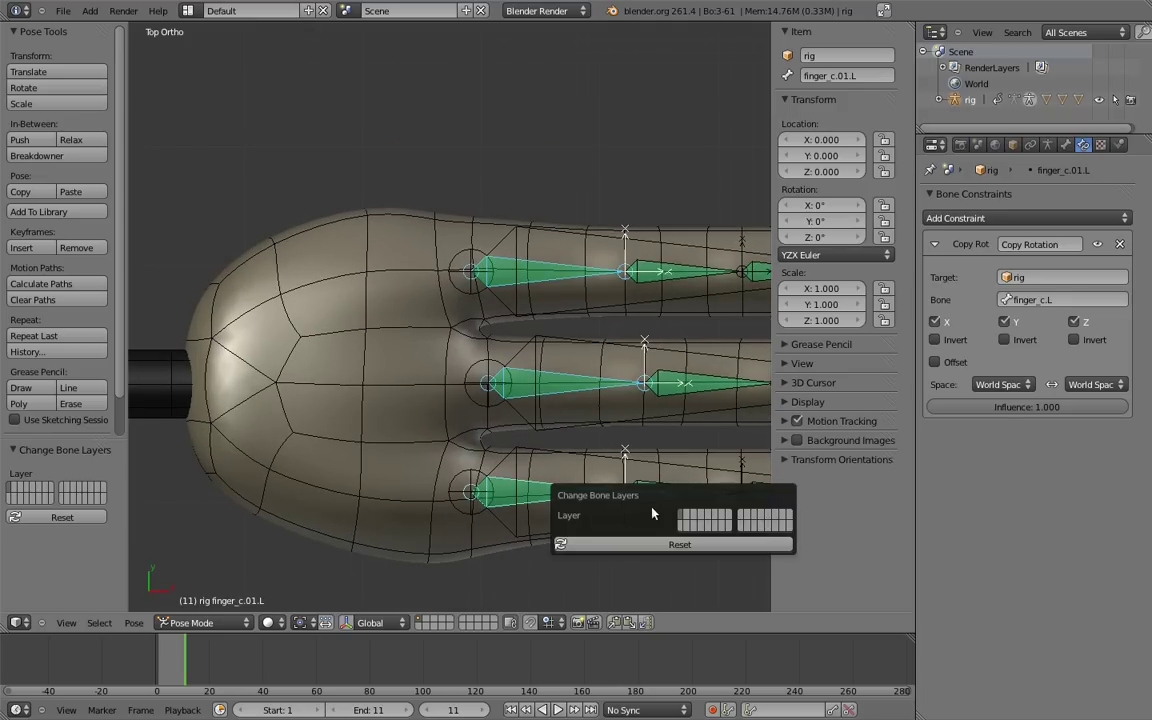
pyautogui.click(680, 527)
# - Move the right hand's finger_a.01.R, finger_b.01.R and finger_c.01.R bones to the second row's first bone layer
pyautogui.keyDown('shift'); pyautogui.moveTo(628, 352); pyautogui.dragTo(479, 399, button='middle'); pyautogui.keyUp('shift')
pyautogui.scroll(-5, 479, 399)
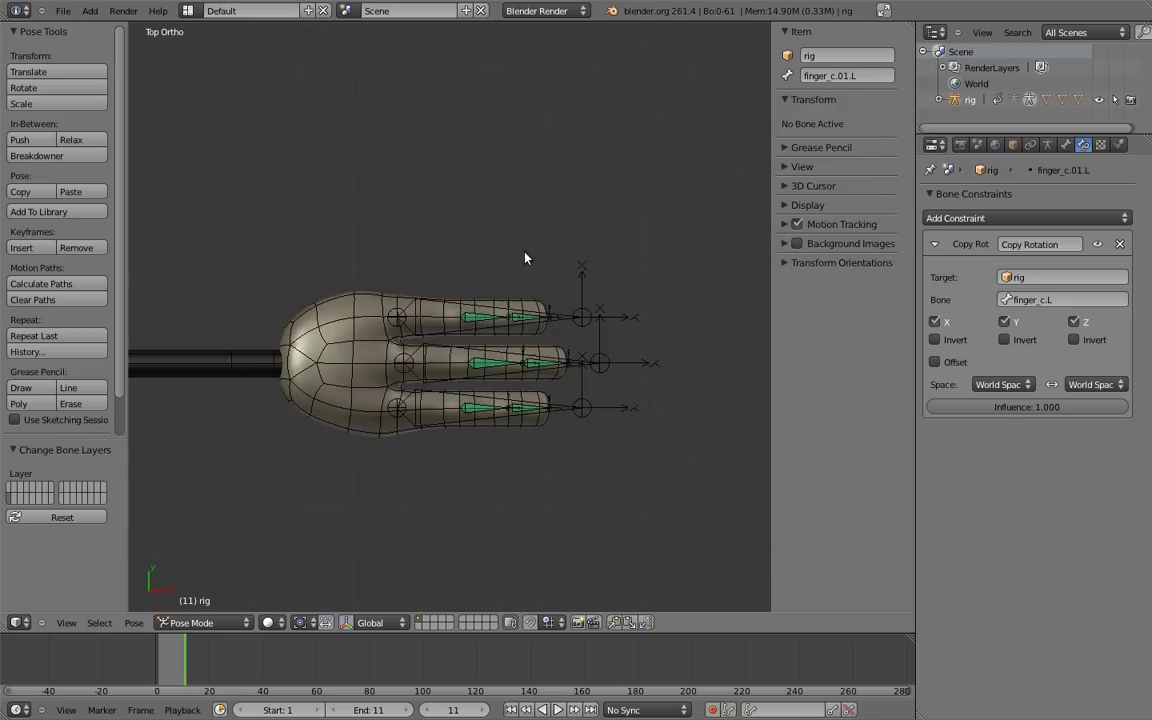
pyautogui.keyDown('shift'); pyautogui.moveTo(179, 301); pyautogui.dragTo(359, 284, button='middle'); pyautogui.keyUp('shift')
pyautogui.keyDown('shift'); pyautogui.moveTo(231, 245); pyautogui.dragTo(598, 342, button='middle'); pyautogui.keyUp('shift')
pyautogui.rightClick(658, 273)
pyautogui.keyDown('shift'); pyautogui.rightClick(668, 393); pyautogui.keyUp('shift')
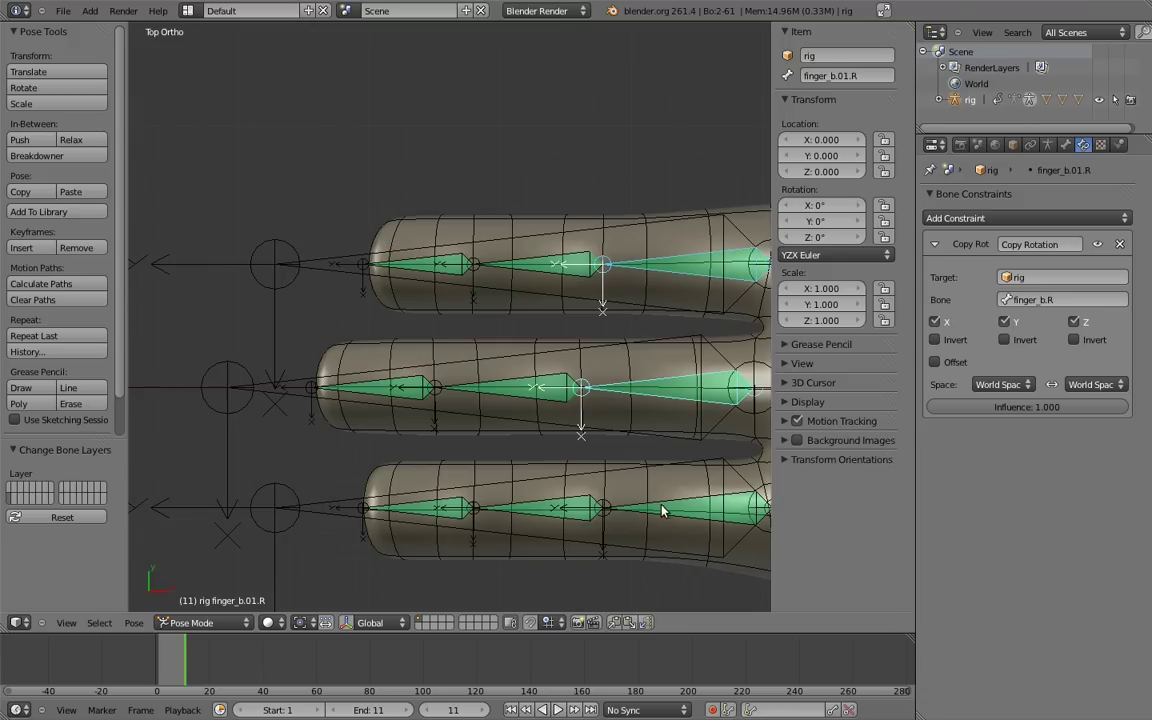
pyautogui.keyDown('shift'); pyautogui.rightClick(663, 507); pyautogui.keyUp('shift')
pyautogui.press('m')
pyautogui.click(789, 547)
# - Select eye.L and eye.R together with the .02 and .03 bones of all three left-hand fingers
pyautogui.keyDown('shift'); pyautogui.moveTo(624, 365); pyautogui.dragTo(597, 183, button='middle'); pyautogui.keyUp('shift')
pyautogui.keyDown('shift'); pyautogui.moveTo(665, 318); pyautogui.dragTo(499, 295, button='middle'); pyautogui.keyUp('shift')
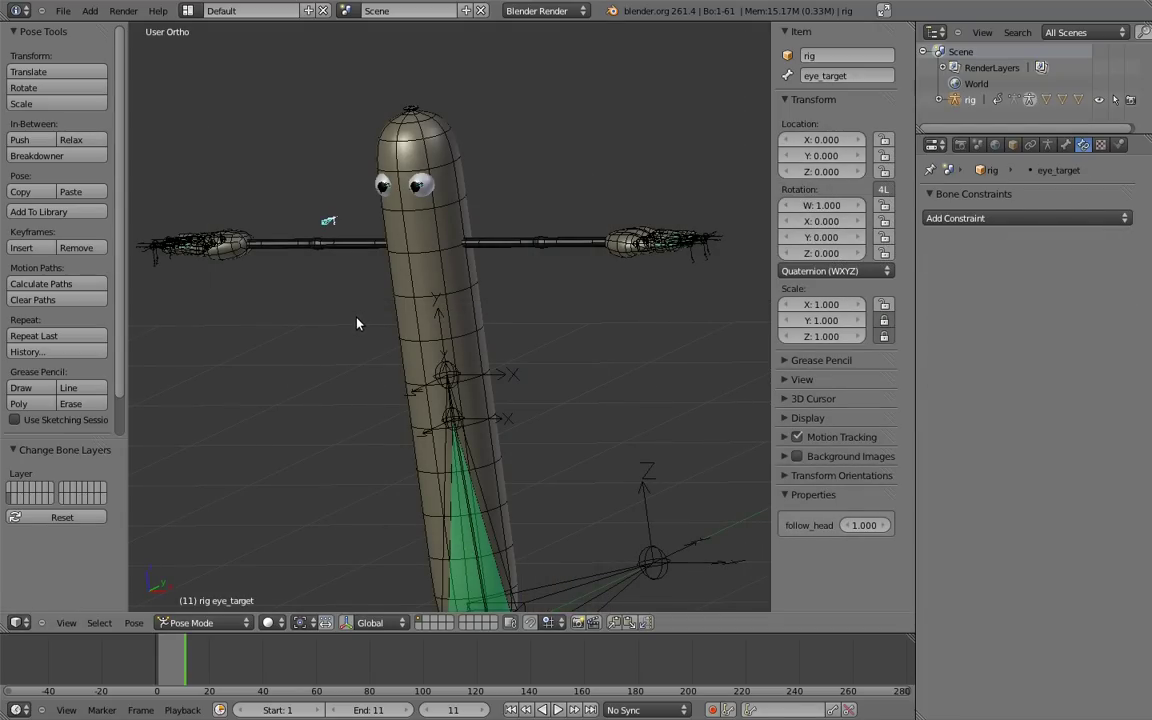
pyautogui.keyDown('shift'); pyautogui.rightClick(380, 178); pyautogui.keyUp('shift')
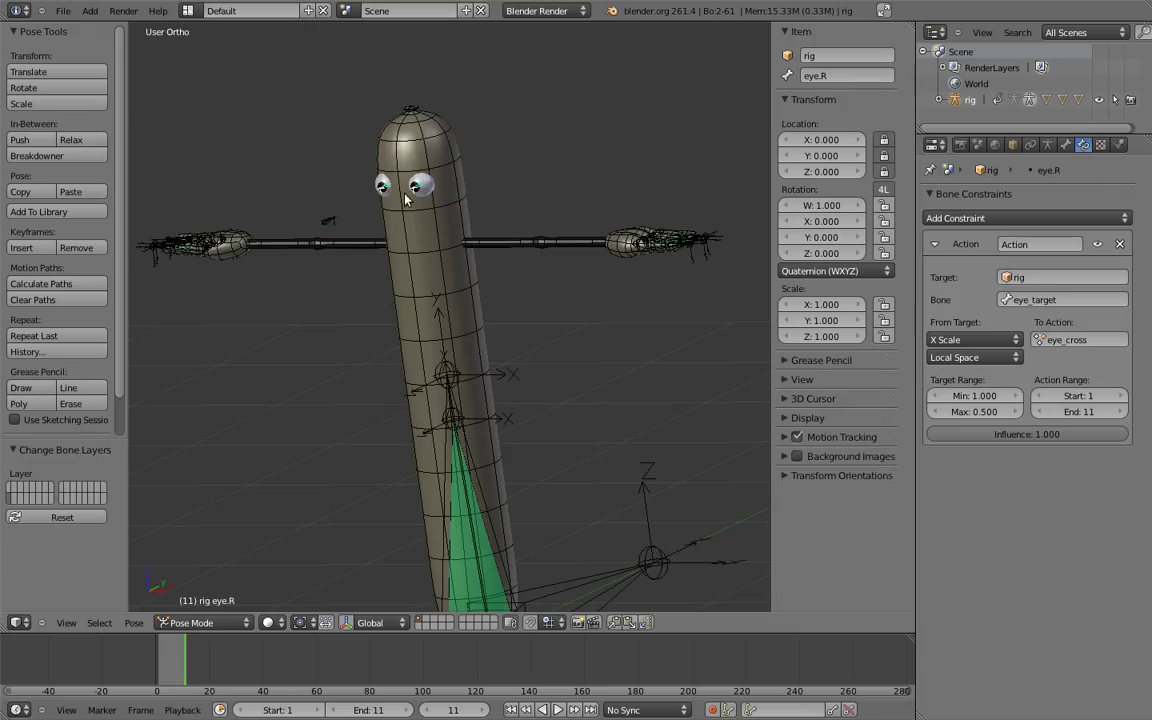
pyautogui.keyDown('shift'); pyautogui.moveTo(578, 196); pyautogui.dragTo(476, 235, button='middle'); pyautogui.keyUp('shift')
pyautogui.press('KP_7')
pyautogui.keyDown('shift'); pyautogui.moveTo(665, 315); pyautogui.dragTo(545, 217, button='middle'); pyautogui.keyUp('shift')
pyautogui.scroll(5, 545, 217)
pyautogui.keyDown('shift'); pyautogui.moveTo(740, 378); pyautogui.dragTo(459, 352, button='middle'); pyautogui.keyUp('shift')
pyautogui.scroll(5, 476, 360)
pyautogui.rightClick(389, 311)
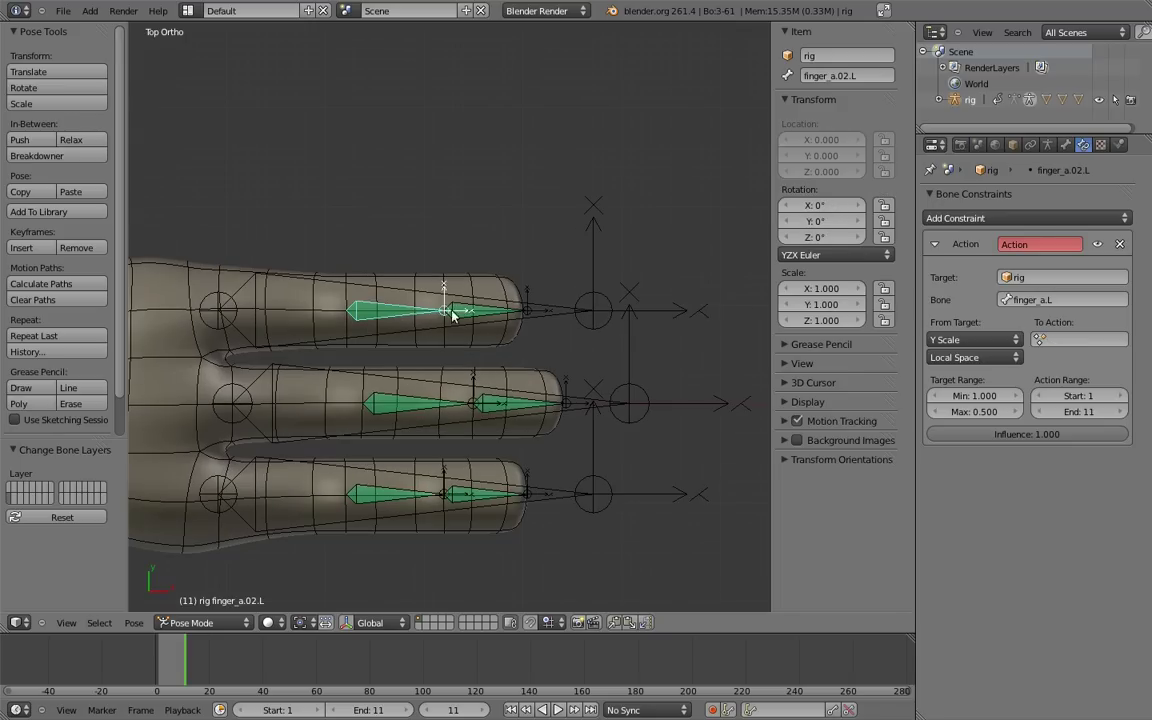
pyautogui.keyDown('shift'); pyautogui.rightClick(479, 314); pyautogui.keyUp('shift')
pyautogui.keyDown('shift'); pyautogui.rightClick(505, 408); pyautogui.keyUp('shift')
pyautogui.keyDown('shift'); pyautogui.rightClick(419, 408); pyautogui.keyUp('shift')
pyautogui.keyDown('shift'); pyautogui.rightClick(398, 495); pyautogui.keyUp('shift')
pyautogui.keyDown('shift'); pyautogui.rightClick(468, 494); pyautogui.keyUp('shift')
# - Add the .02 and .03 bones of the three right-hand fingers to the selection and move all selected bones to another bone layer
pyautogui.scroll(-6, 552, 395)
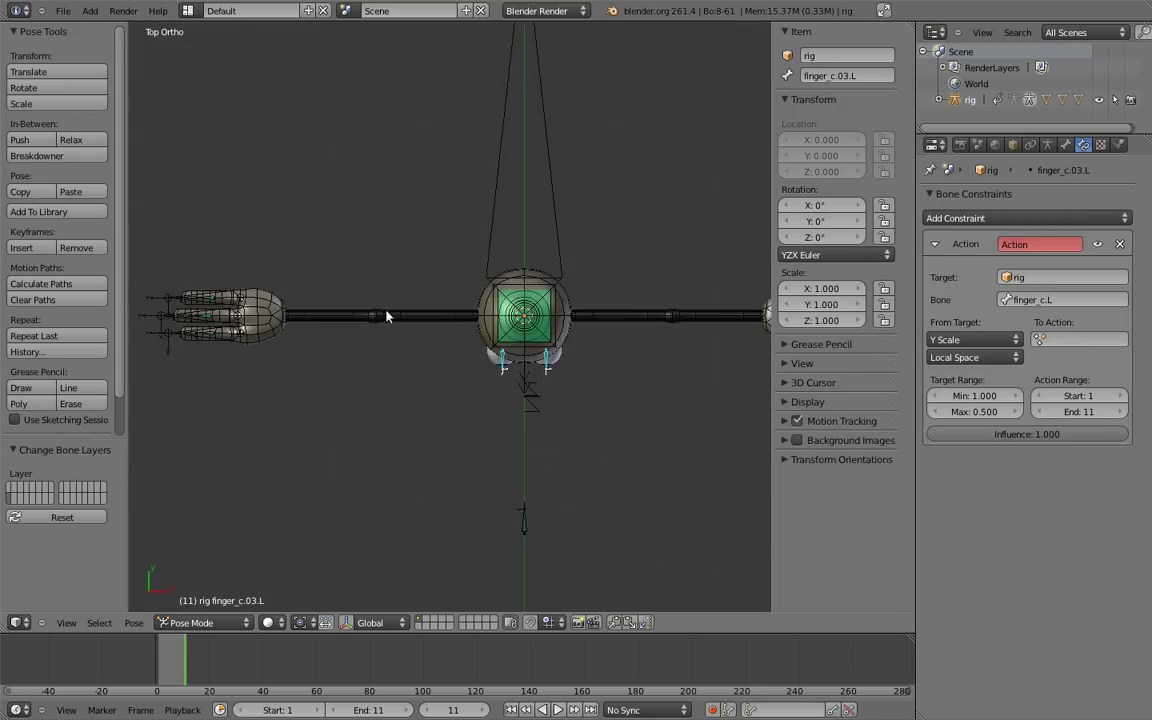
pyautogui.keyDown('shift'); pyautogui.moveTo(376, 314); pyautogui.dragTo(560, 319, button='middle'); pyautogui.keyUp('shift')
pyautogui.scroll(10, 560, 319)
pyautogui.keyDown('shift'); pyautogui.rightClick(509, 290); pyautogui.keyUp('shift')
pyautogui.keyDown('shift'); pyautogui.rightClick(394, 292); pyautogui.keyUp('shift')
pyautogui.keyDown('shift'); pyautogui.rightClick(375, 398); pyautogui.keyUp('shift')
pyautogui.keyDown('shift'); pyautogui.rightClick(480, 412); pyautogui.keyUp('shift')
pyautogui.keyDown('shift'); pyautogui.rightClick(403, 509); pyautogui.keyUp('shift')
pyautogui.keyDown('shift'); pyautogui.rightClick(480, 507); pyautogui.keyUp('shift')
pyautogui.scroll(-5, 557, 291)
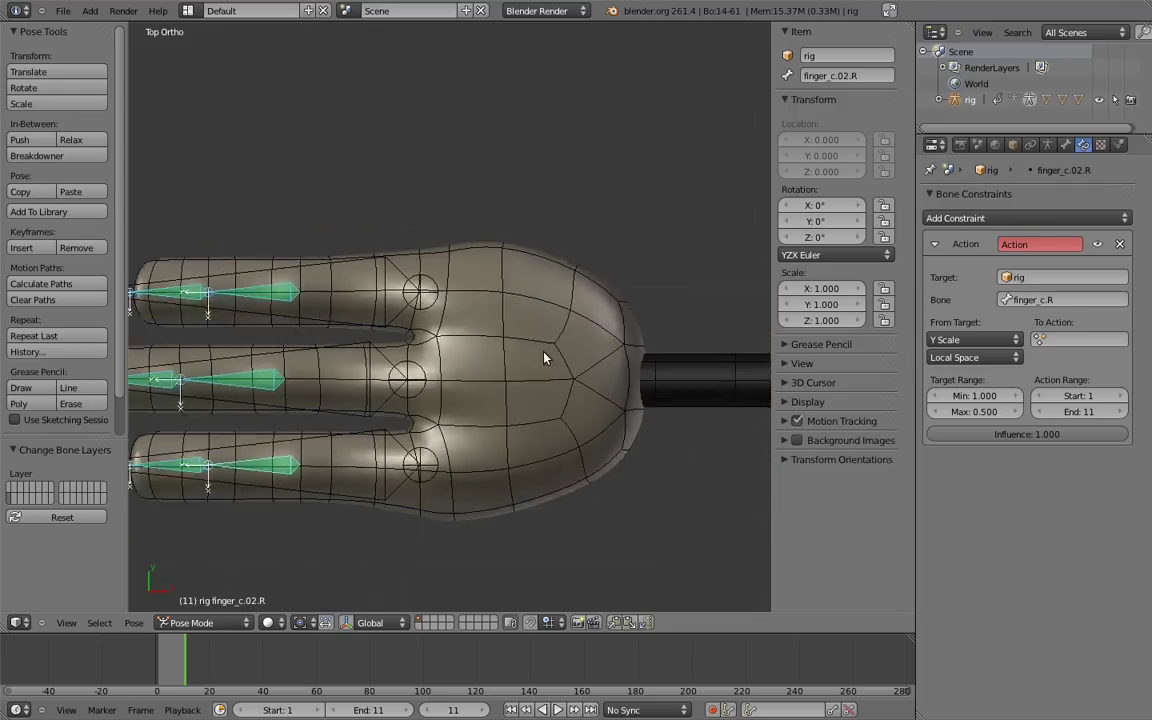
pyautogui.press('KP_1')
pyautogui.keyDown('shift'); pyautogui.moveTo(591, 293); pyautogui.dragTo(372, 335, button='middle'); pyautogui.keyUp('shift')
pyautogui.scroll(-6, 621, 195)
pyautogui.keyDown('shift'); pyautogui.moveTo(654, 350); pyautogui.dragTo(566, 300, button='middle'); pyautogui.keyUp('shift')
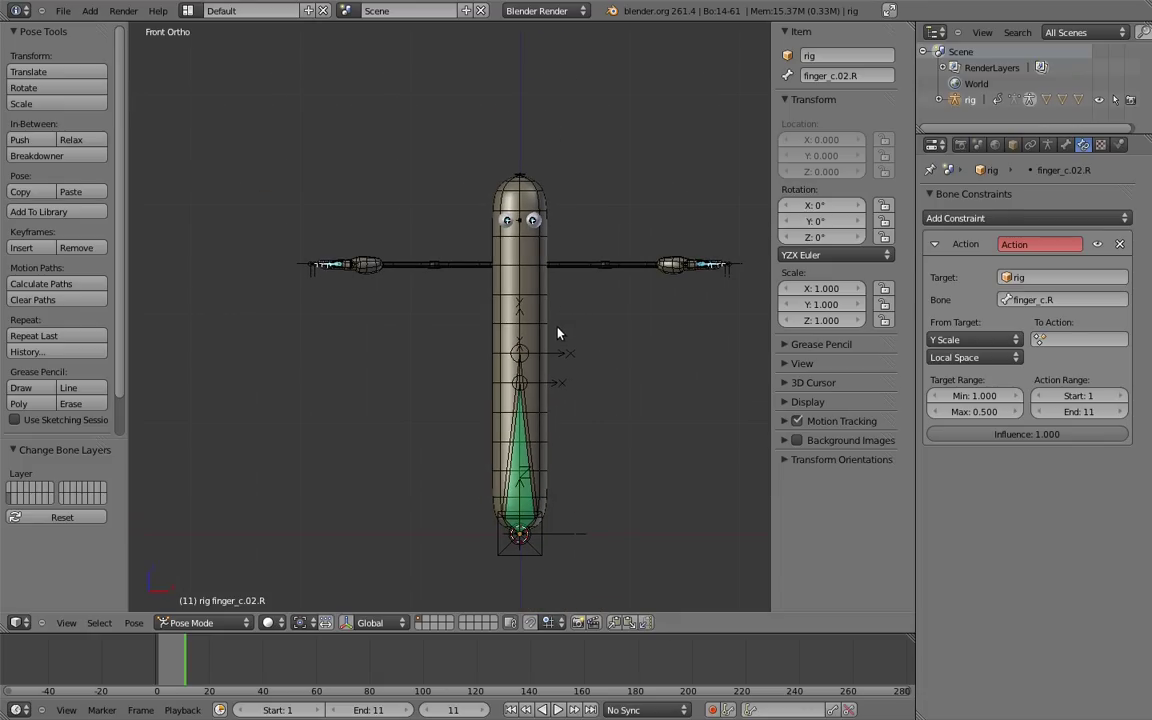
pyautogui.press('F6')
pyautogui.click(705, 360)
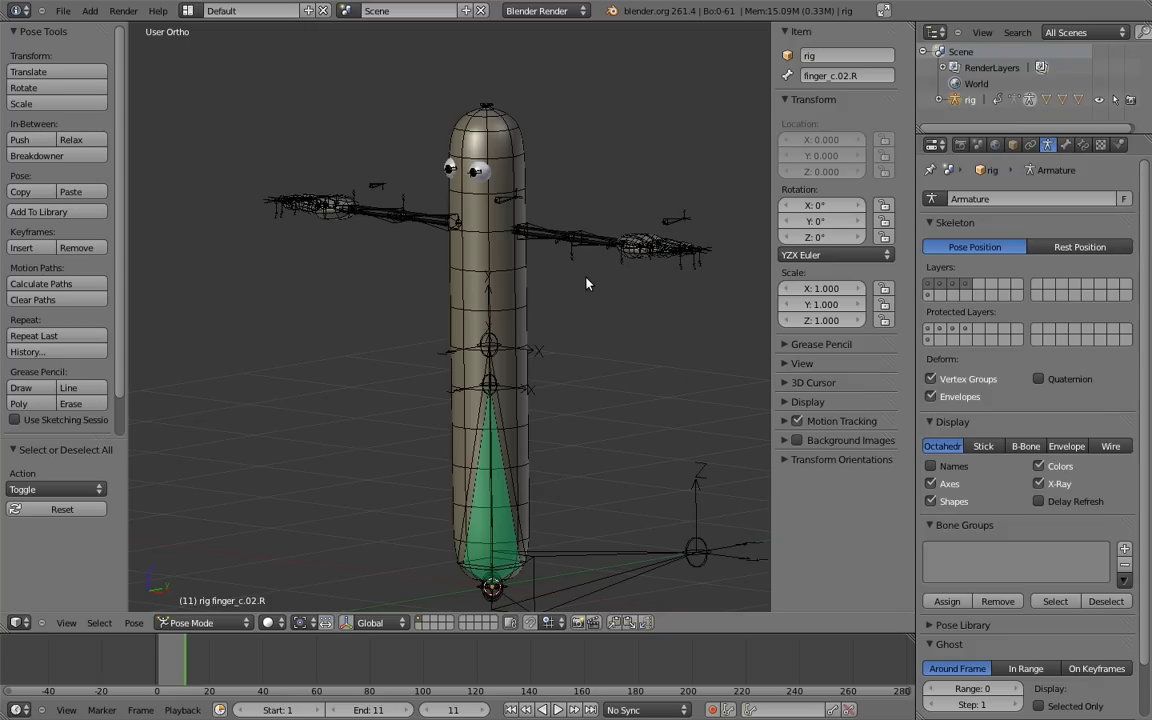
# - Add a mesh circle beside the character in front view, at about X 1.63 and Z 1.89
pyautogui.press('KP_1')
pyautogui.keyDown('shift'); pyautogui.moveTo(589, 352); pyautogui.dragTo(625, 290, button='middle'); pyautogui.keyUp('shift')
pyautogui.keyDown('shift'); pyautogui.moveTo(625, 290); pyautogui.dragTo(565, 309, button='middle'); pyautogui.keyUp('shift')
pyautogui.click(592, 308)
pyautogui.hotkey('shift', 'a')
pyautogui.moveTo(590, 313)
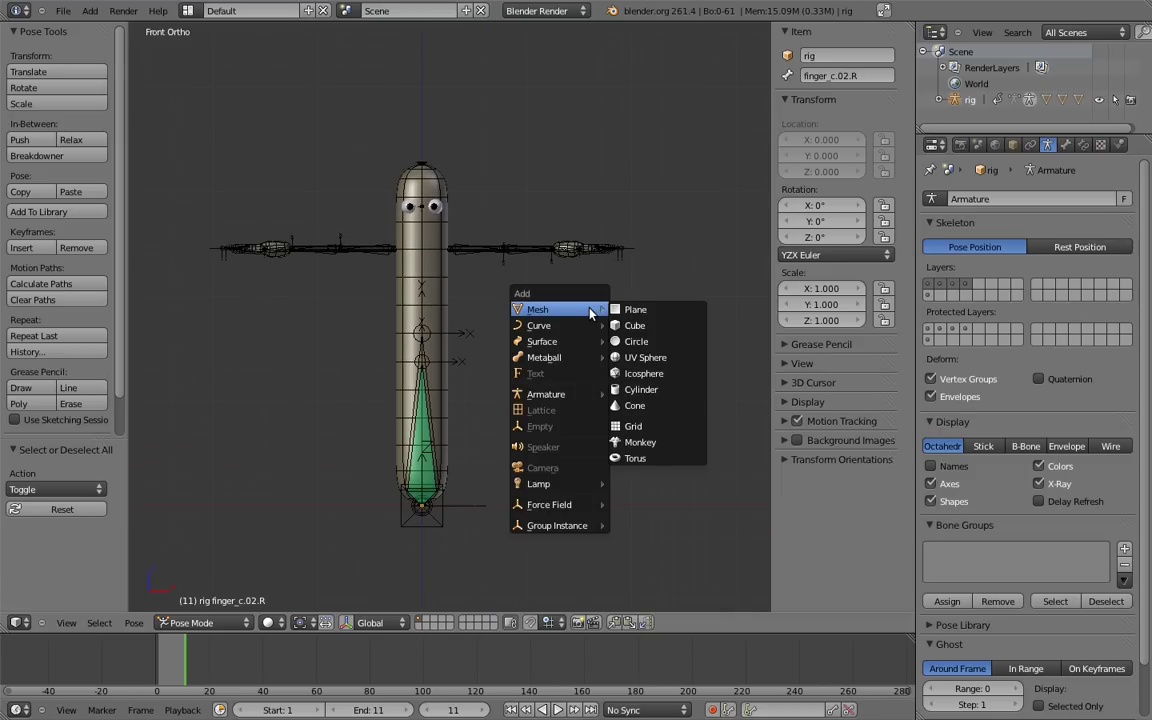
pyautogui.click(625, 341)
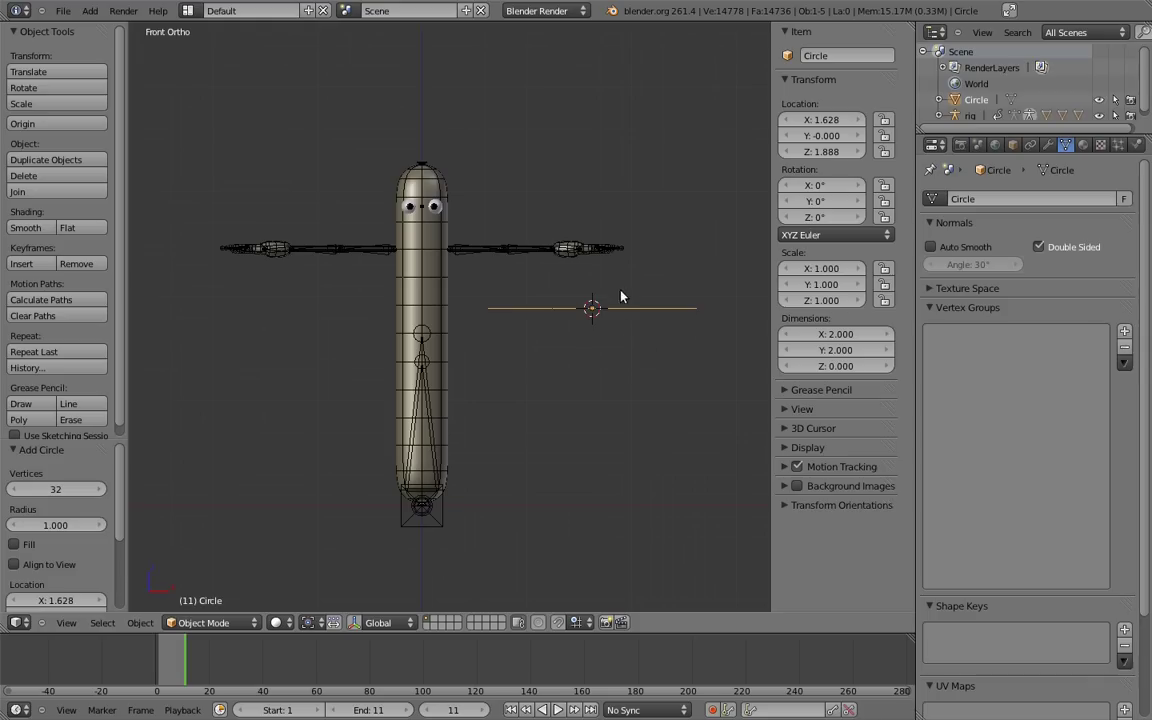
# - Duplicate the circle about 0.79 straight down along the Z axis
pyautogui.hotkey('shift', 'd')
pyautogui.press('z')
pyautogui.click(620, 363)
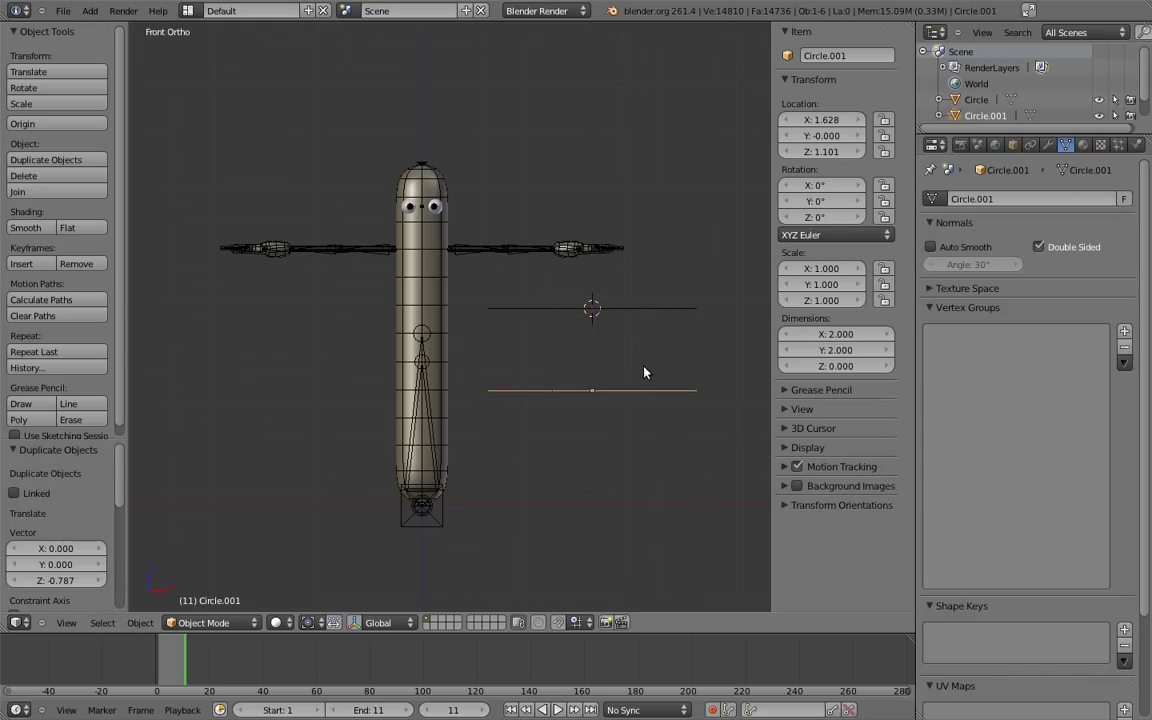
pyautogui.moveTo(620, 363); pyautogui.dragTo(506, 363, button='middle')
# - Rename the upper circle object as WGT-body_top
pyautogui.rightClick(533, 358)
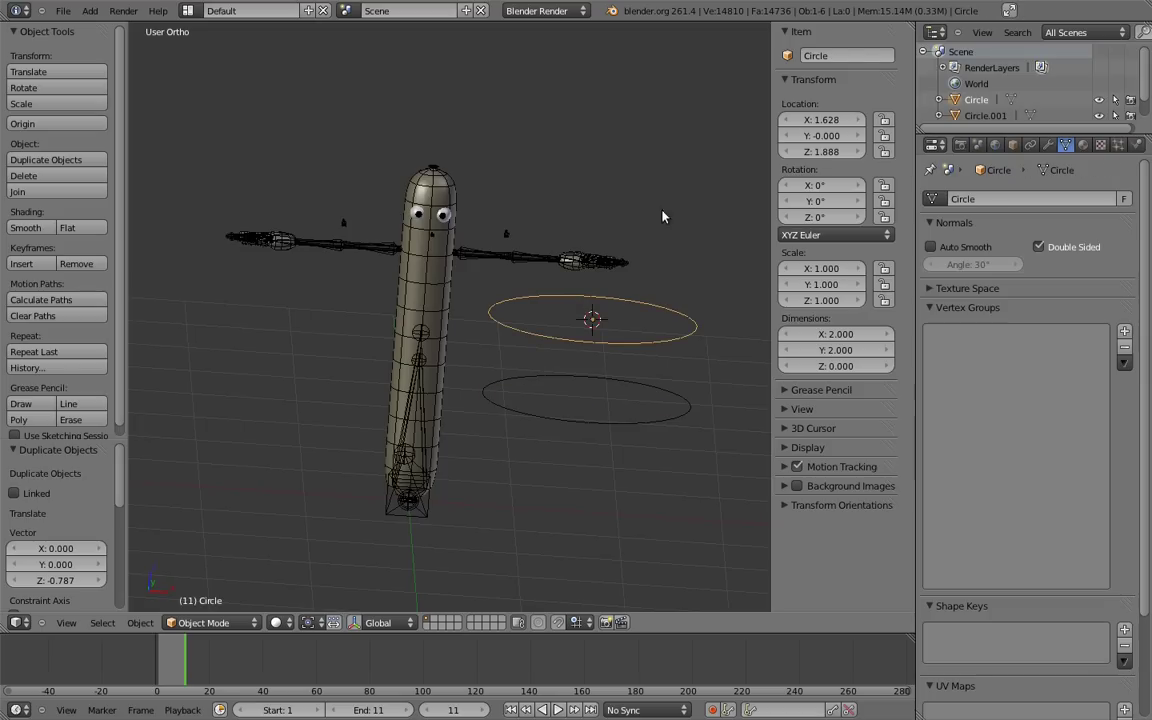
pyautogui.click(850, 55)
pyautogui.write('WGT-body_top')
pyautogui.press('Return')
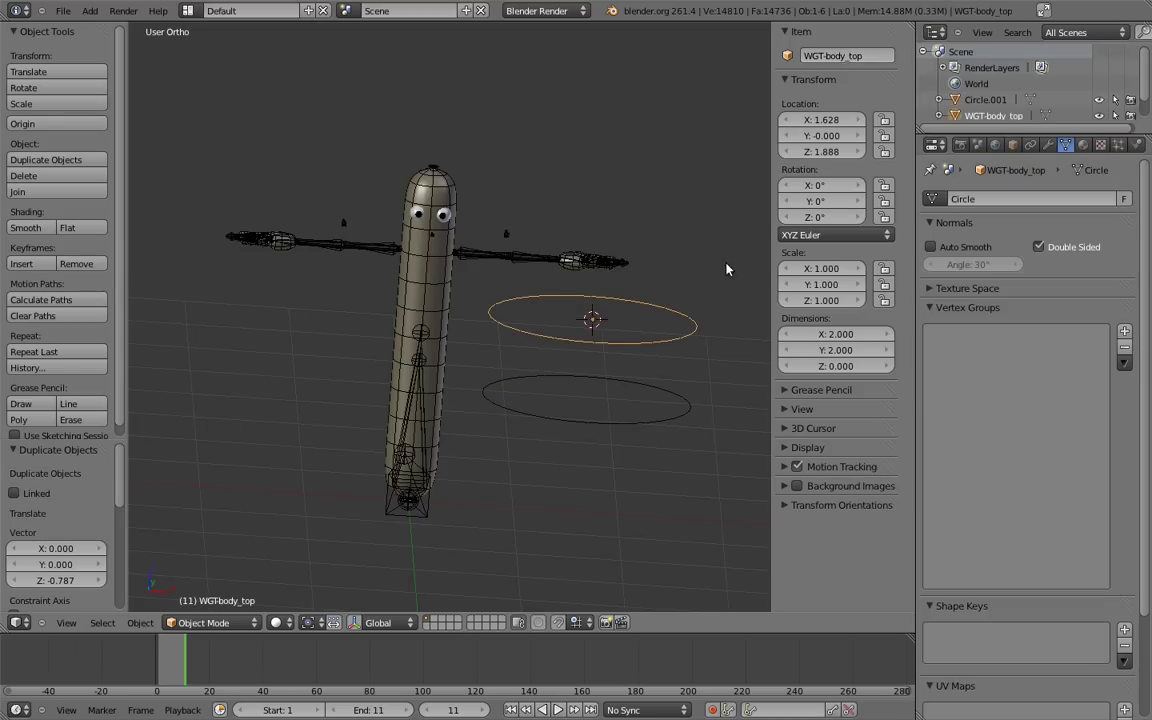
# - Rename the lower circle object as WGT-body_bottom
pyautogui.rightClick(662, 395)
pyautogui.click(856, 54)
pyautogui.write('WGT-body_bottom')
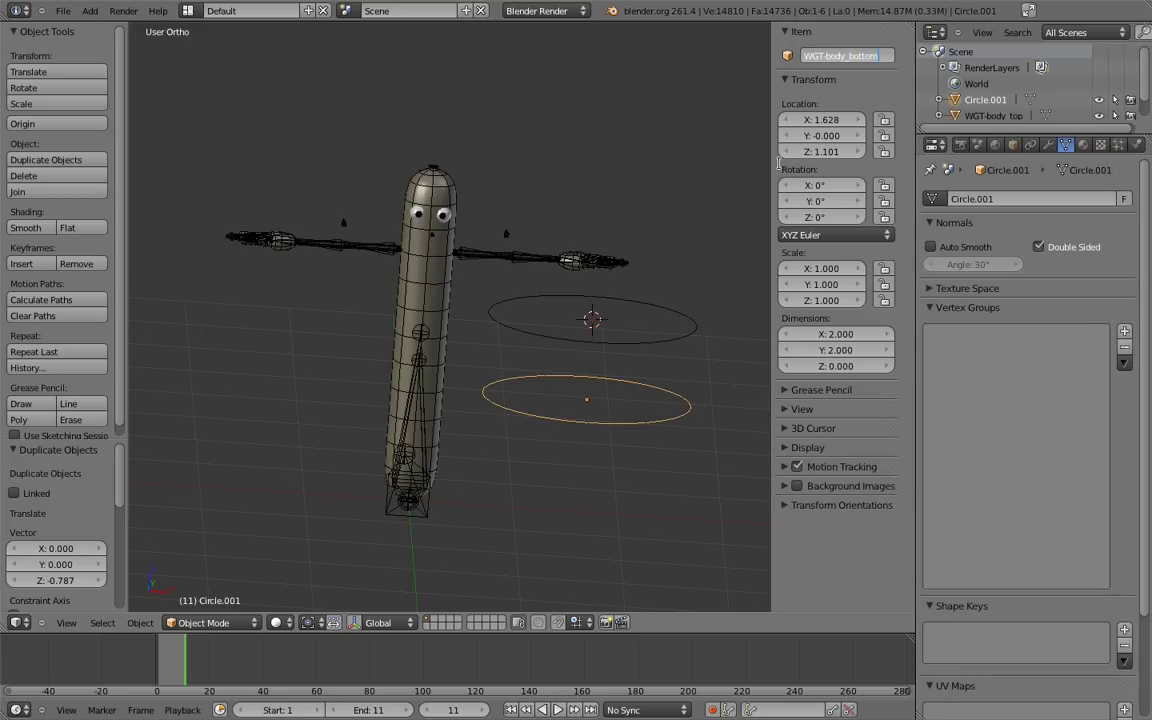
pyautogui.press('Return')
# - Assign WGT-body_bottom as the custom shape of the body_bottom bone
pyautogui.rightClick(424, 334)
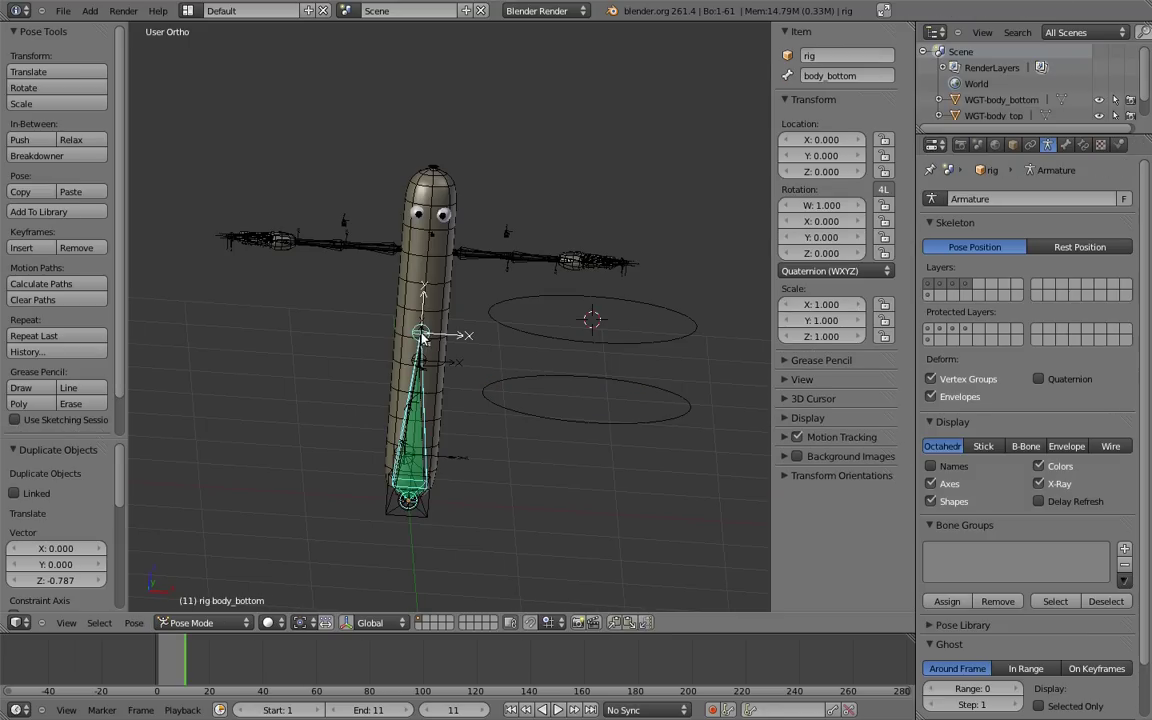
pyautogui.click(1066, 147)
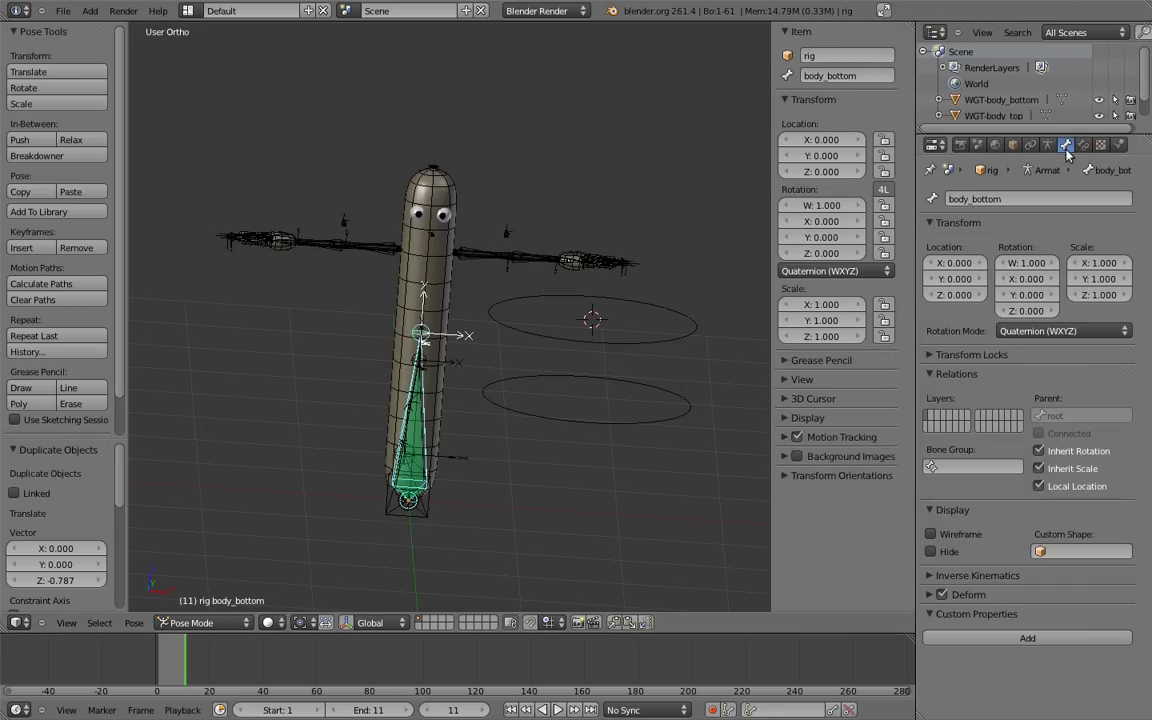
pyautogui.click(1062, 551)
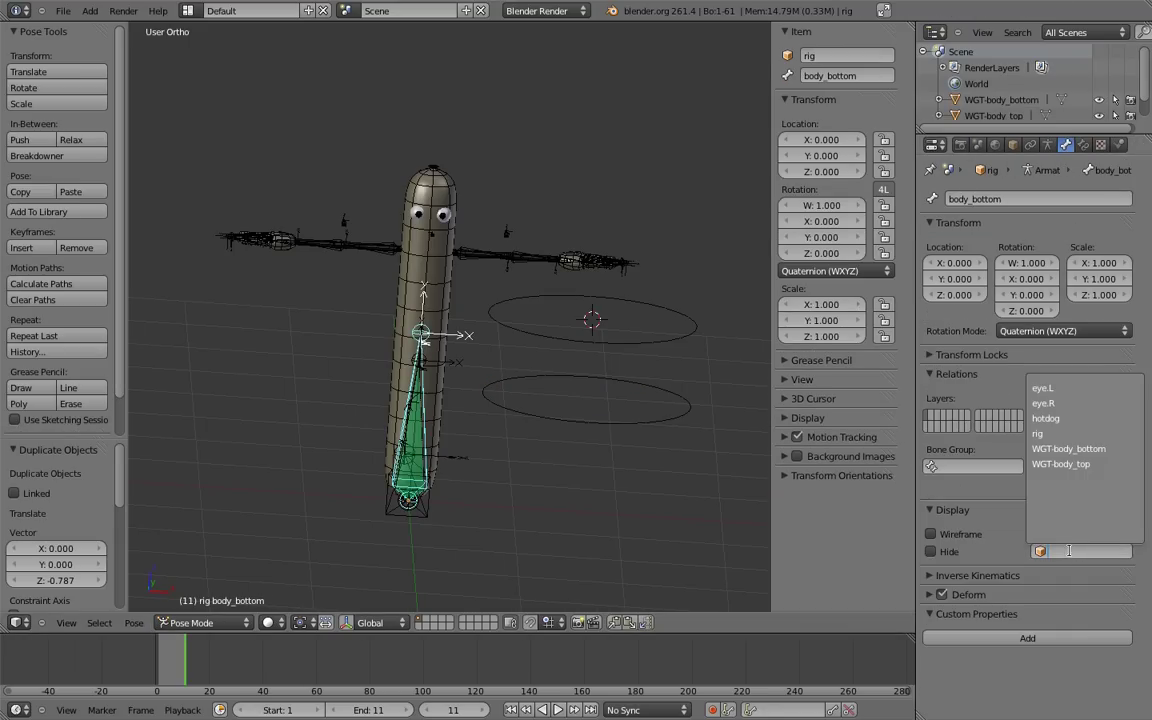
pyautogui.click(1068, 448)
# - Assign WGT-body_top as the custom shape of the body_top bone and display it at bone body.03
pyautogui.rightClick(418, 430)
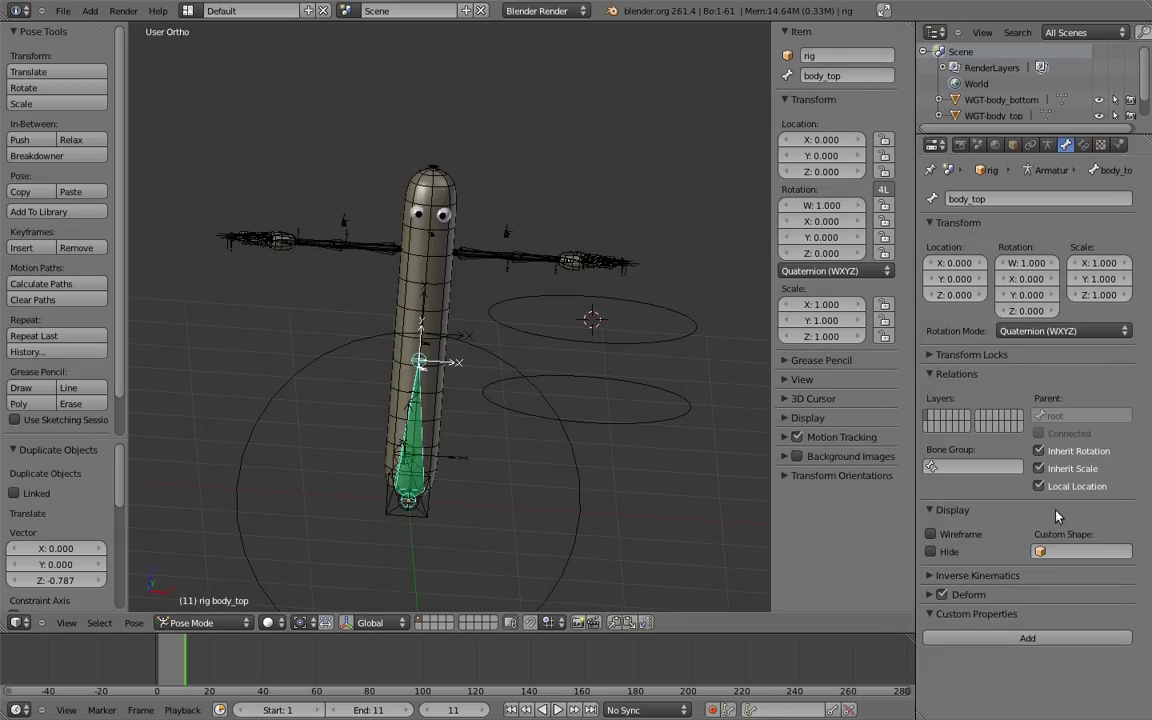
pyautogui.click(1075, 551)
pyautogui.click(1065, 464)
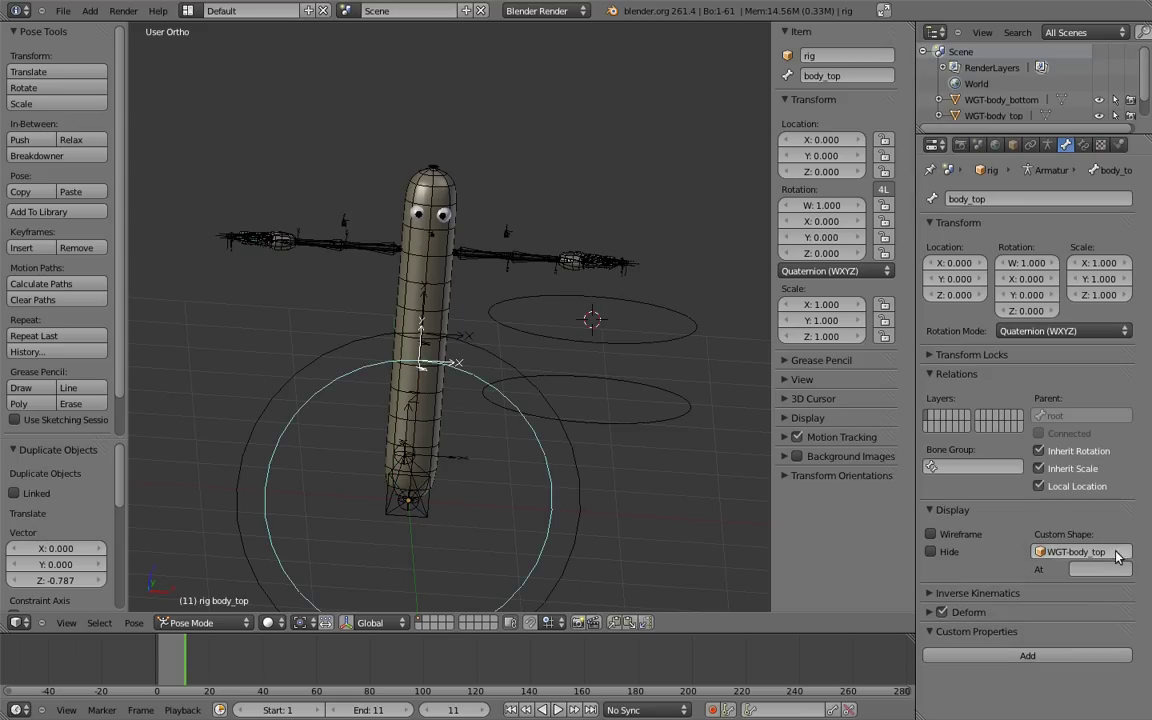
pyautogui.click(1089, 568)
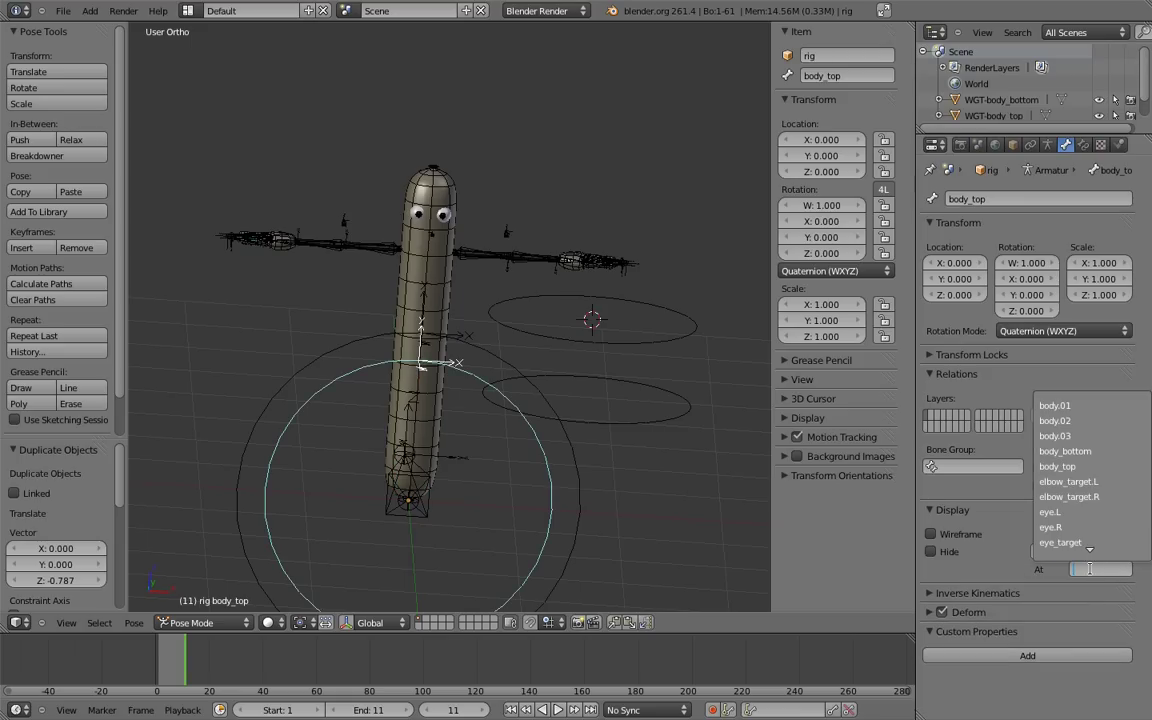
pyautogui.click(1062, 436)
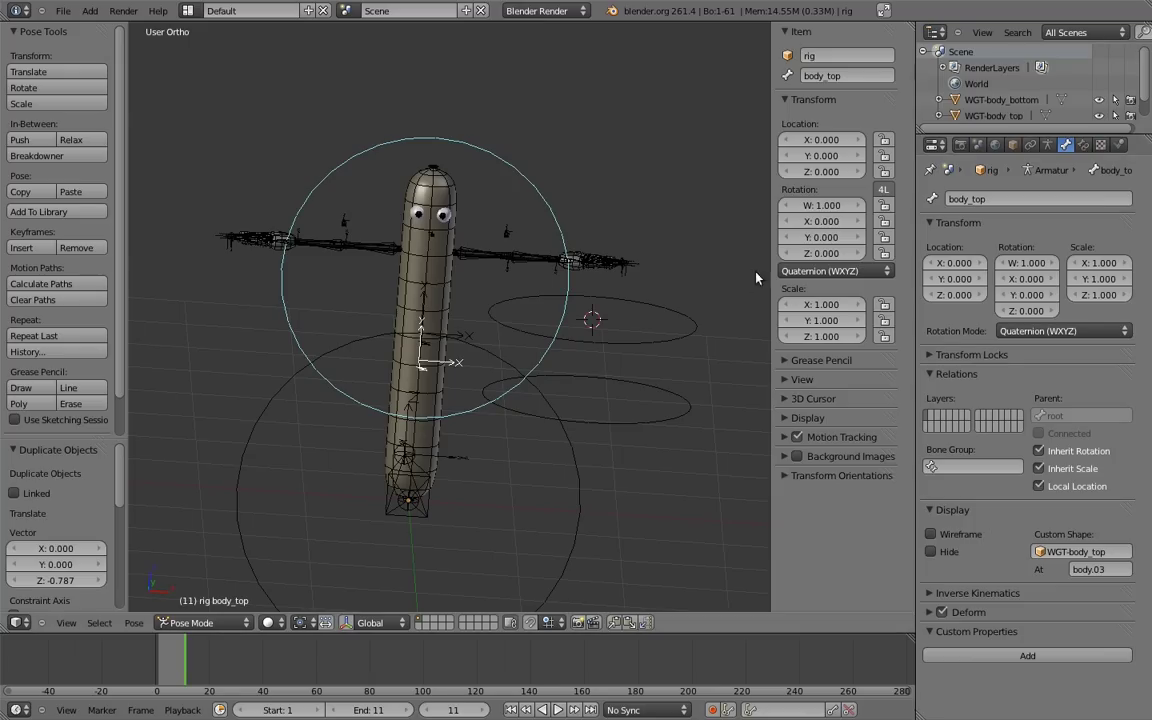
# - Enable axis display for the WGT-body_top and WGT-body_bottom circle objects
pyautogui.click(1013, 145)
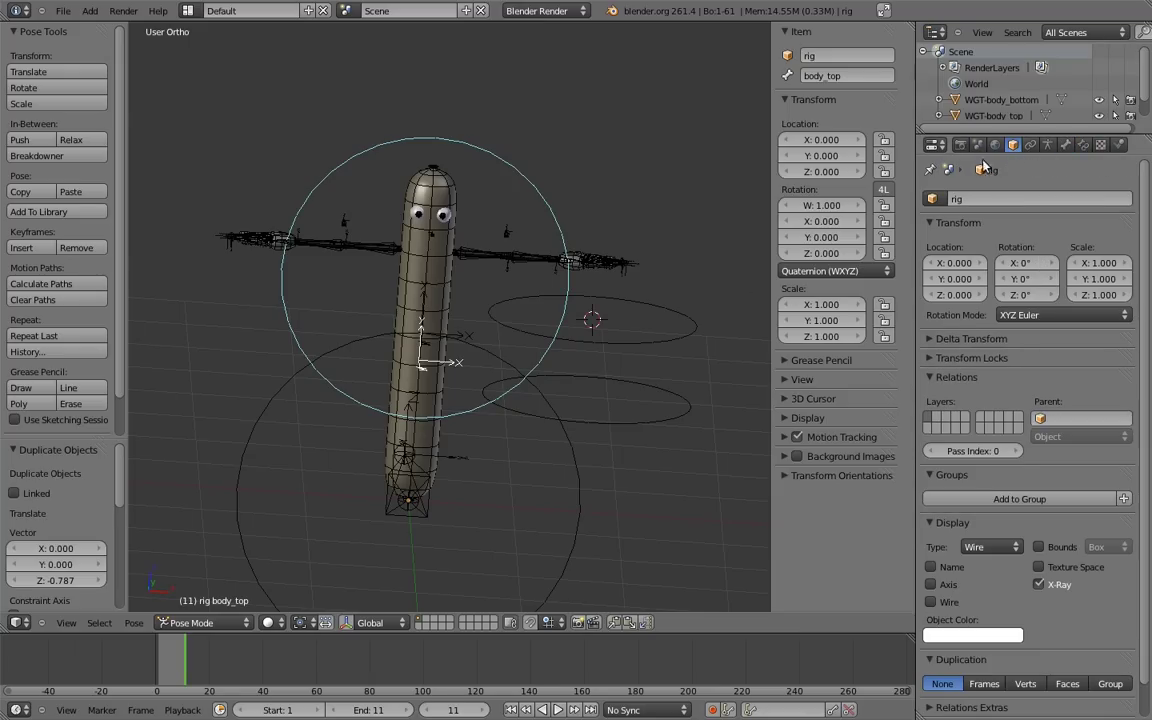
pyautogui.rightClick(690, 312)
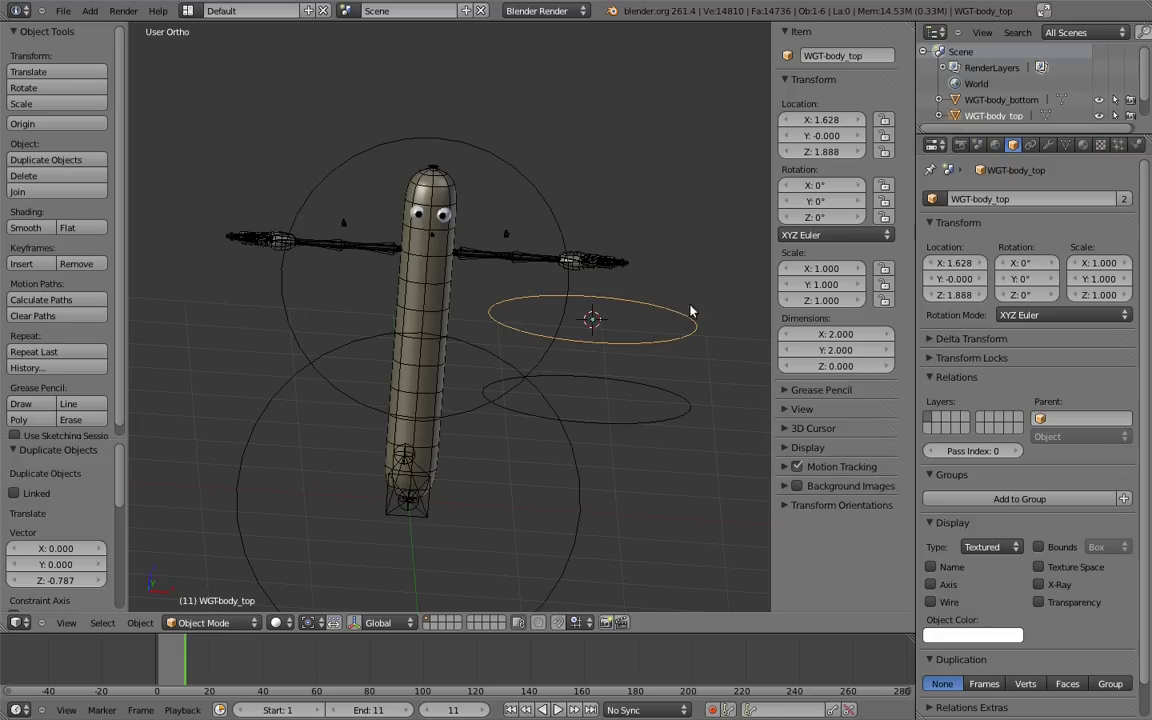
pyautogui.click(931, 584)
pyautogui.rightClick(680, 402)
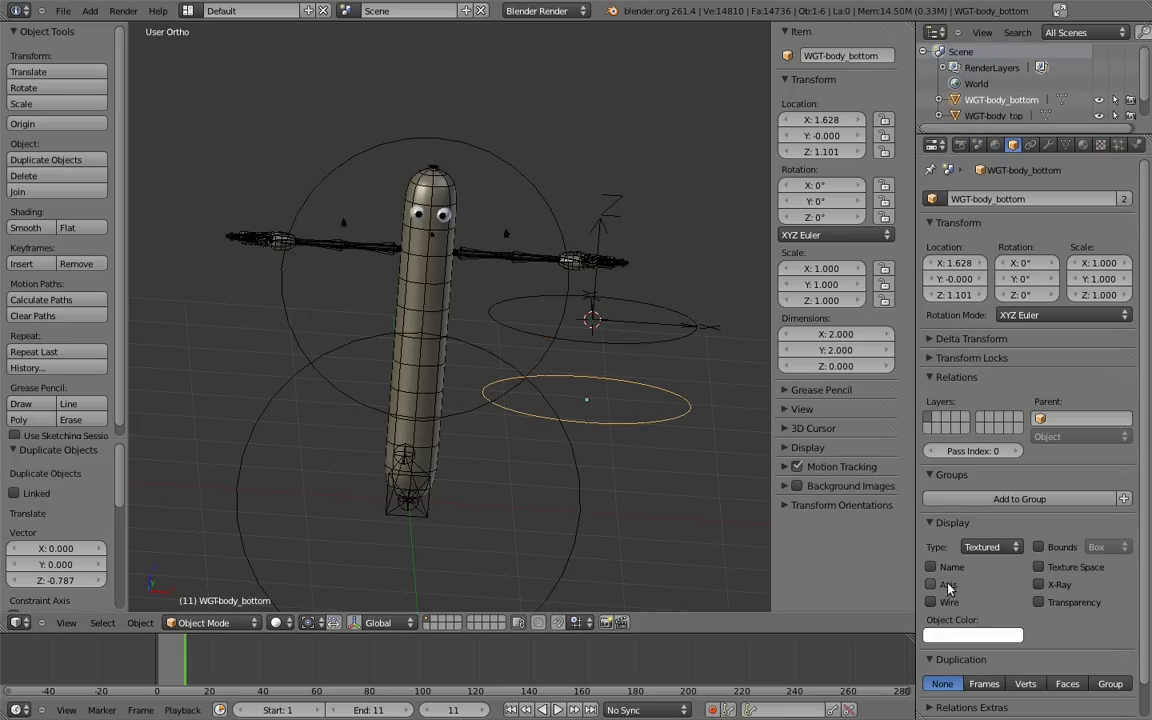
pyautogui.click(931, 584)
# - Compare the body_top bone's axes with its widget and rotate the WGT-body_top object to 90° on X in side view
pyautogui.moveTo(652, 343); pyautogui.dragTo(596, 342, button='middle')
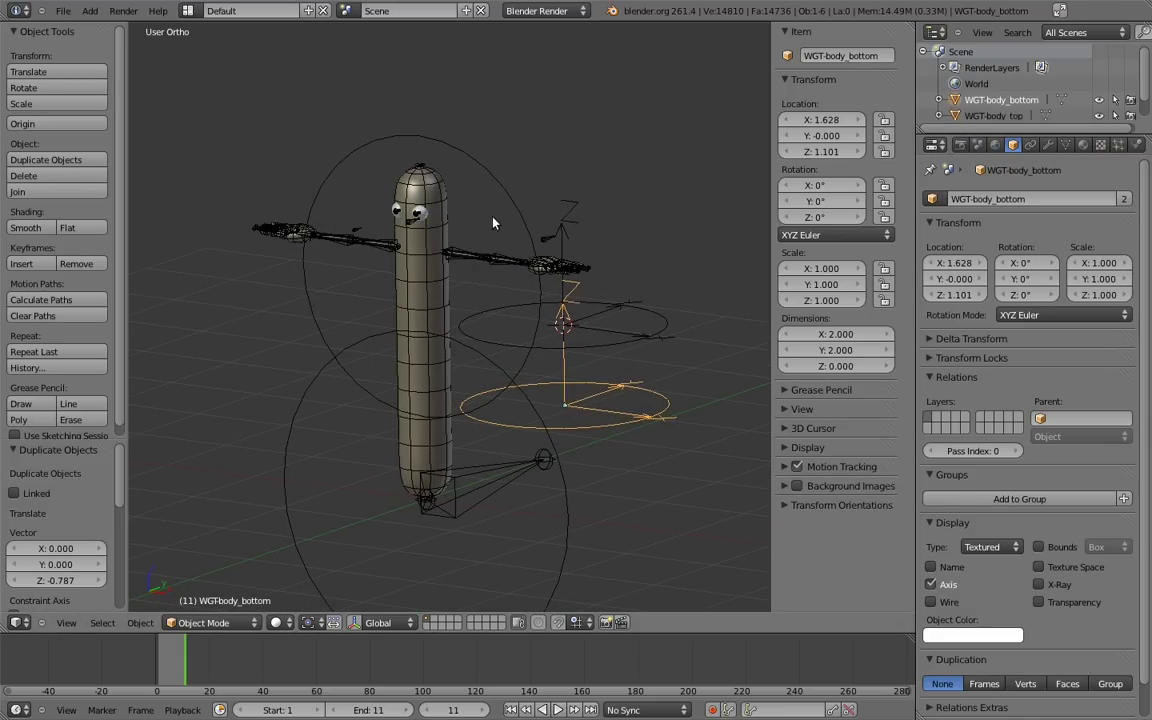
pyautogui.rightClick(496, 175)
pyautogui.keyDown('ctrl'); pyautogui.moveTo(518, 172); pyautogui.dragTo(486, 311, button='middle'); pyautogui.keyUp('ctrl')
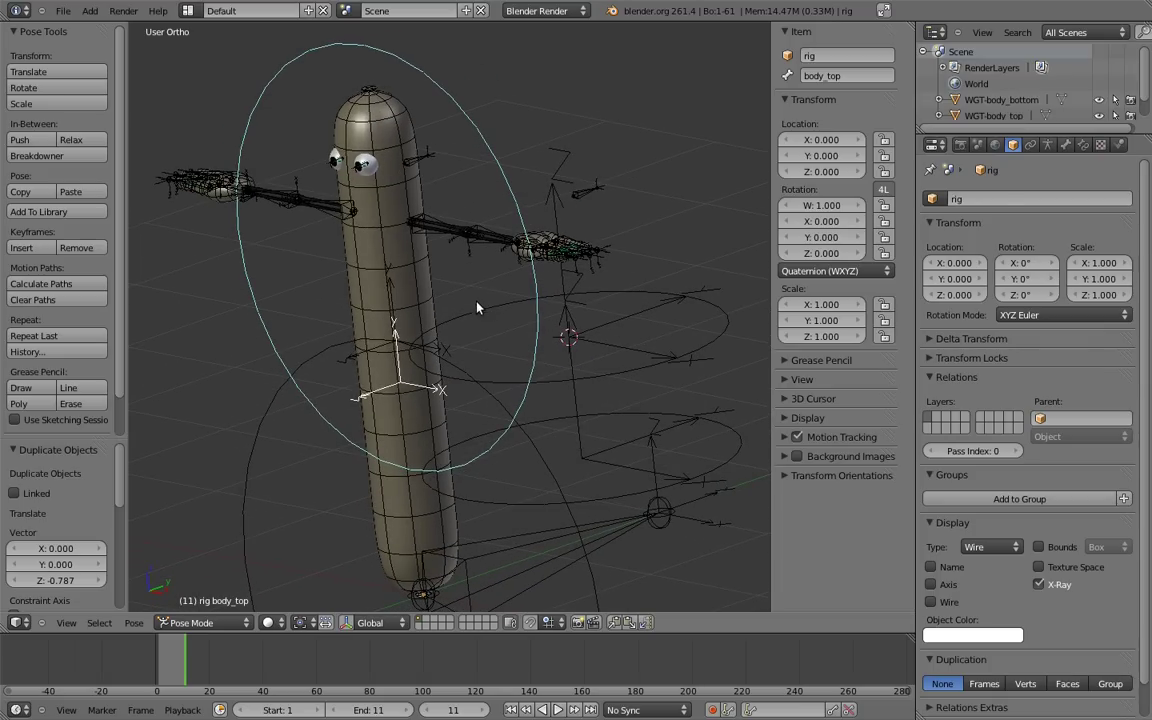
pyautogui.rightClick(479, 301)
pyautogui.rightClick(498, 161)
pyautogui.hotkey('ctrl', 'Tab')
pyautogui.rightClick(488, 311)
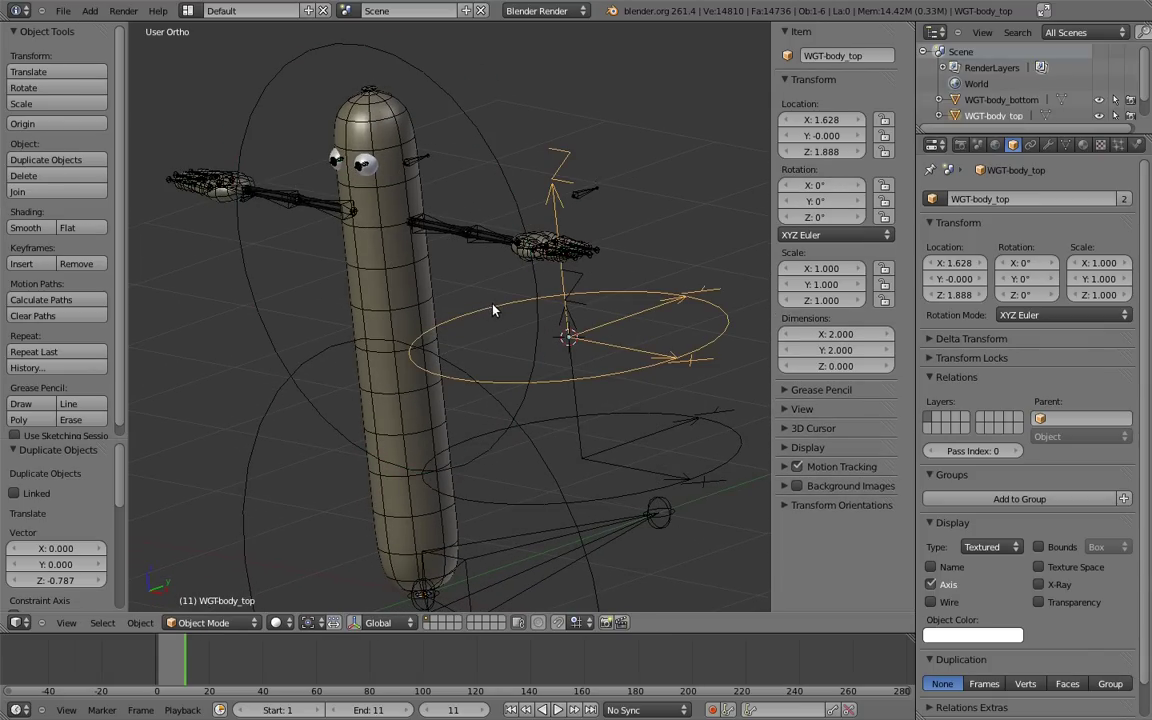
pyautogui.press('KP_3')
pyautogui.press('r')
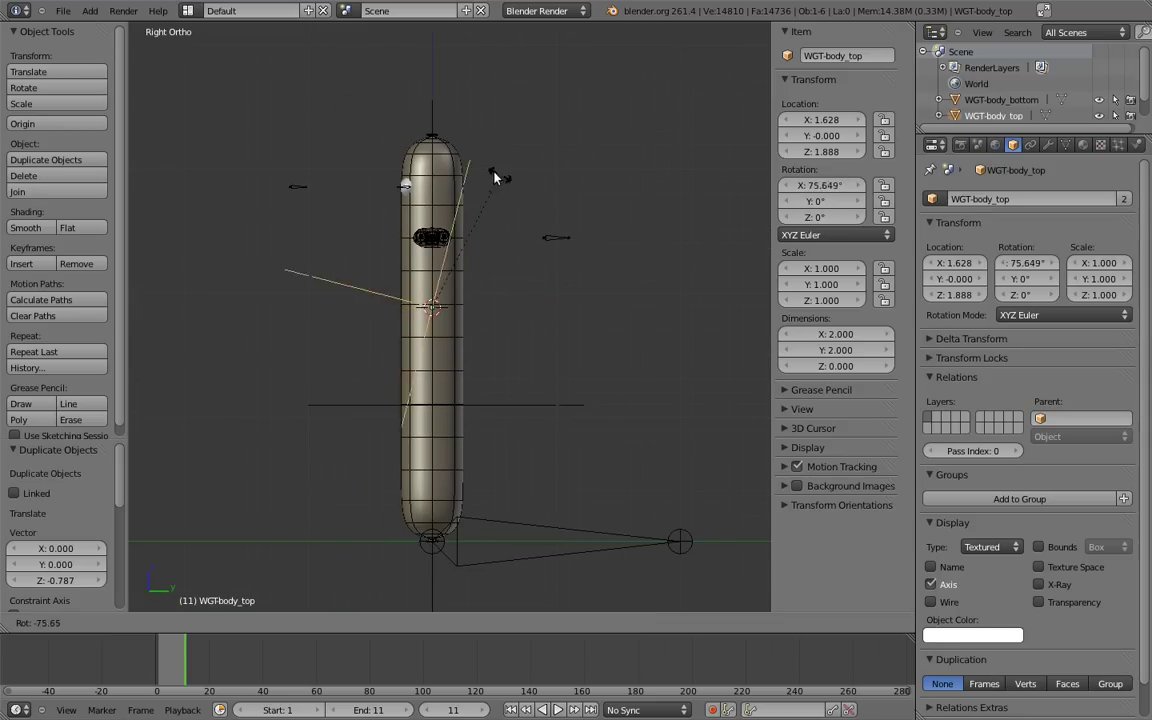
pyautogui.click(467, 168)
# - Rotate the WGT-body_bottom object to 90° on X as well
pyautogui.rightClick(536, 403)
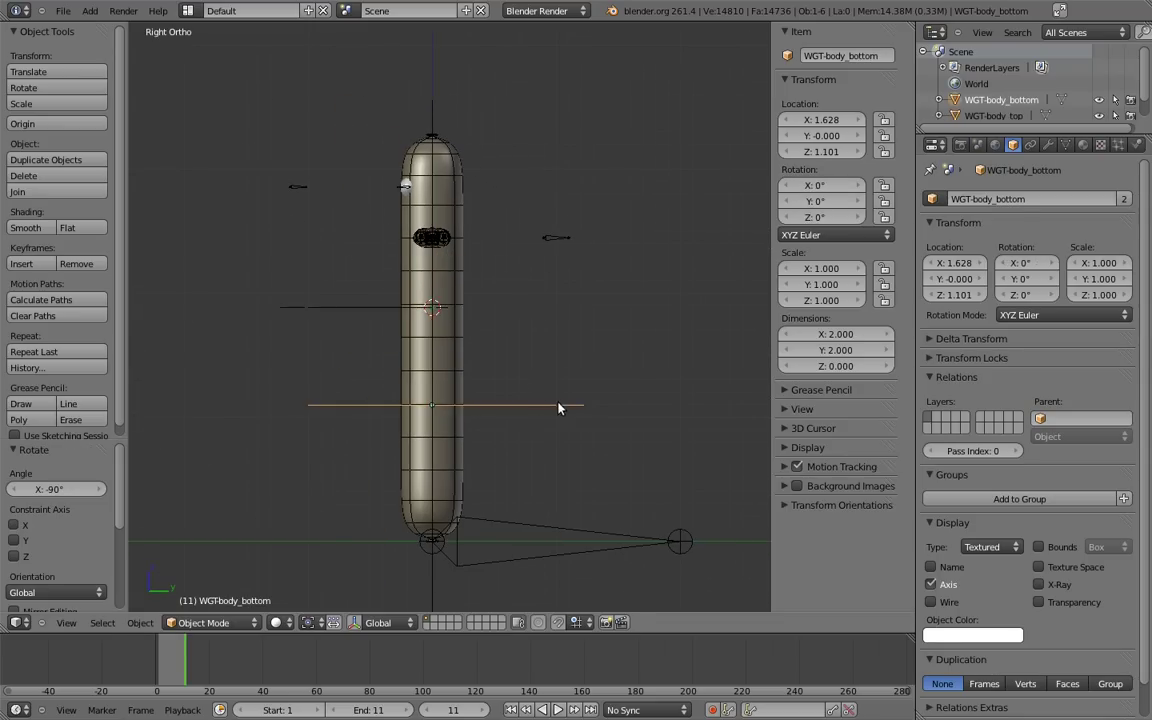
pyautogui.press('r')
pyautogui.click(418, 195)
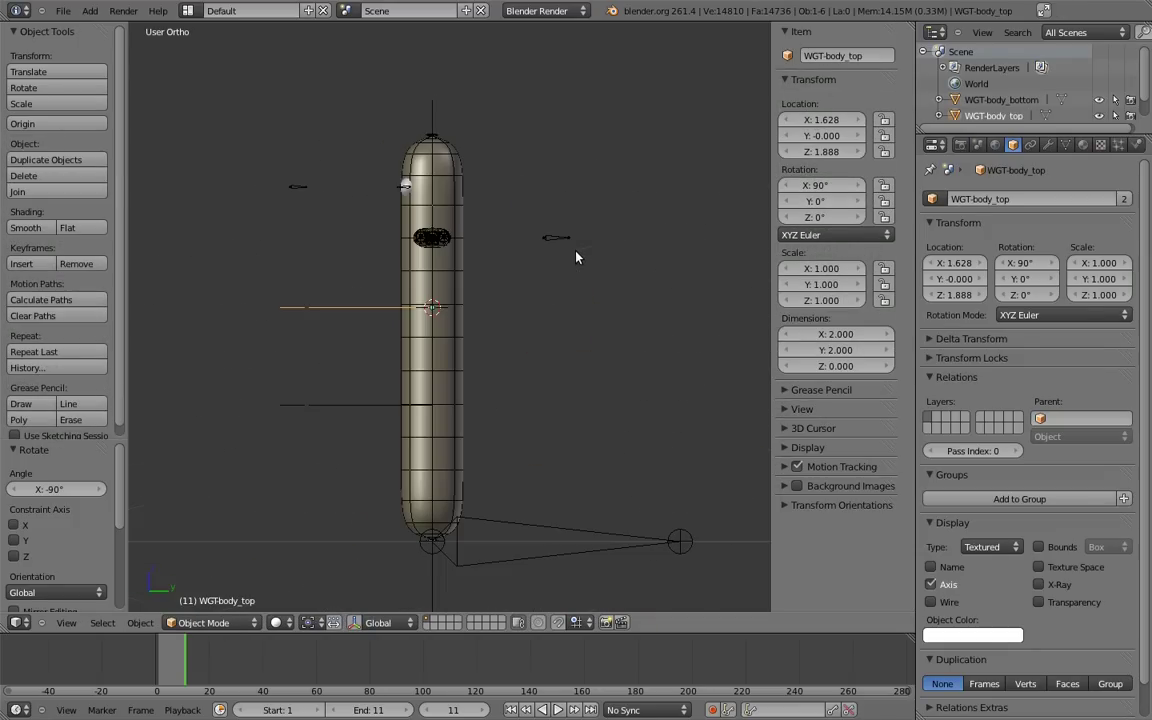
# - Move WGT-body_top onto its bone's shape around the upper body, at about Z 2.18, and scale it to about 1.32
pyautogui.press('KP_3')
pyautogui.press('KP_1')
pyautogui.press('g')
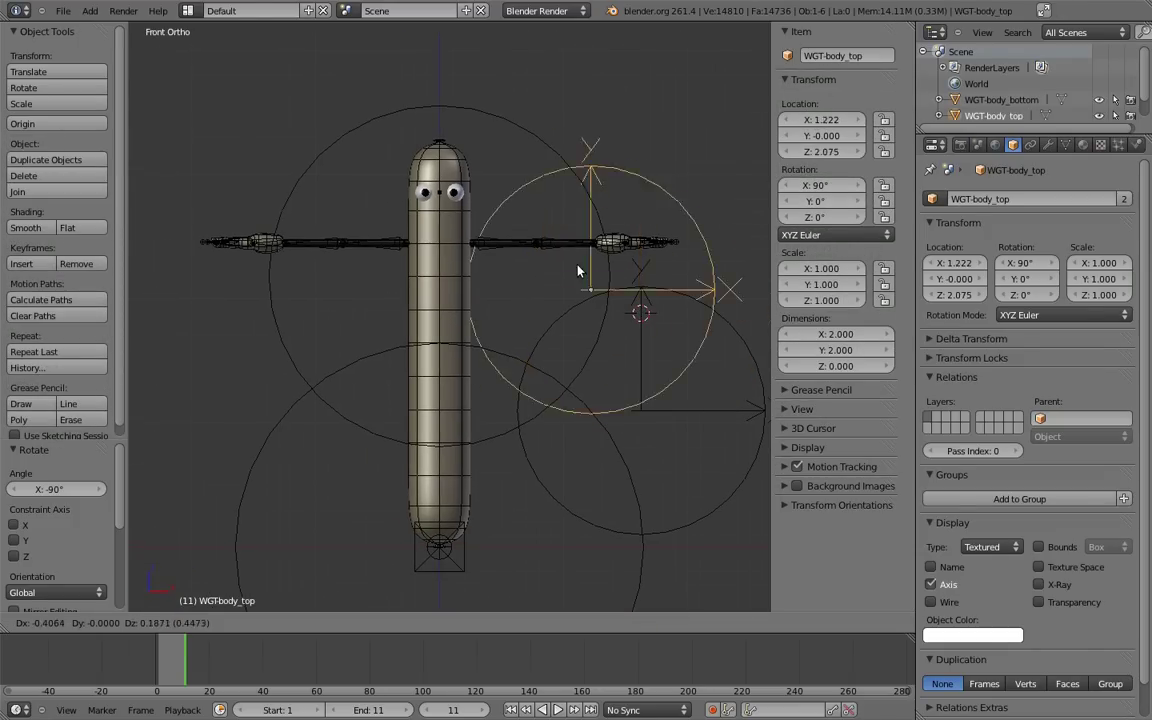
pyautogui.click(457, 271)
pyautogui.press('s')
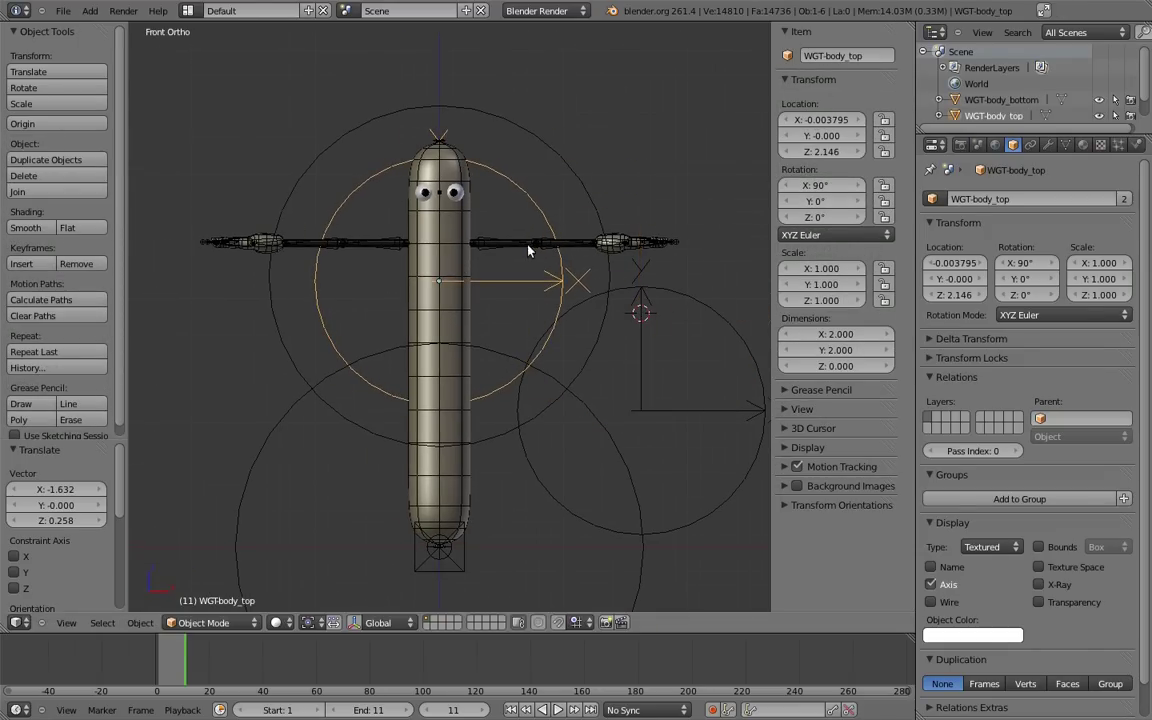
pyautogui.click(552, 224)
pyautogui.press('g')
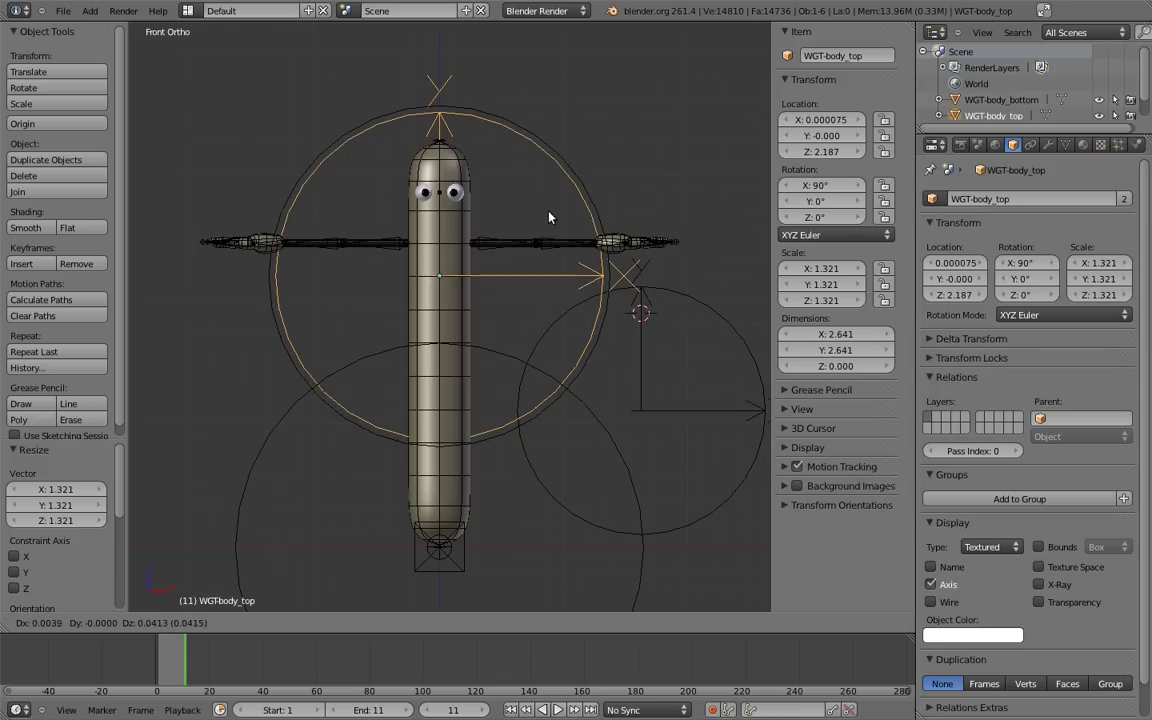
pyautogui.click(547, 221)
# - Move WGT-body_bottom to the base of the body near the world origin and scale it to about 1.57
pyautogui.rightClick(689, 334)
pyautogui.keyDown('shift'); pyautogui.moveTo(689, 334); pyautogui.dragTo(638, 292, button='middle'); pyautogui.keyUp('shift')
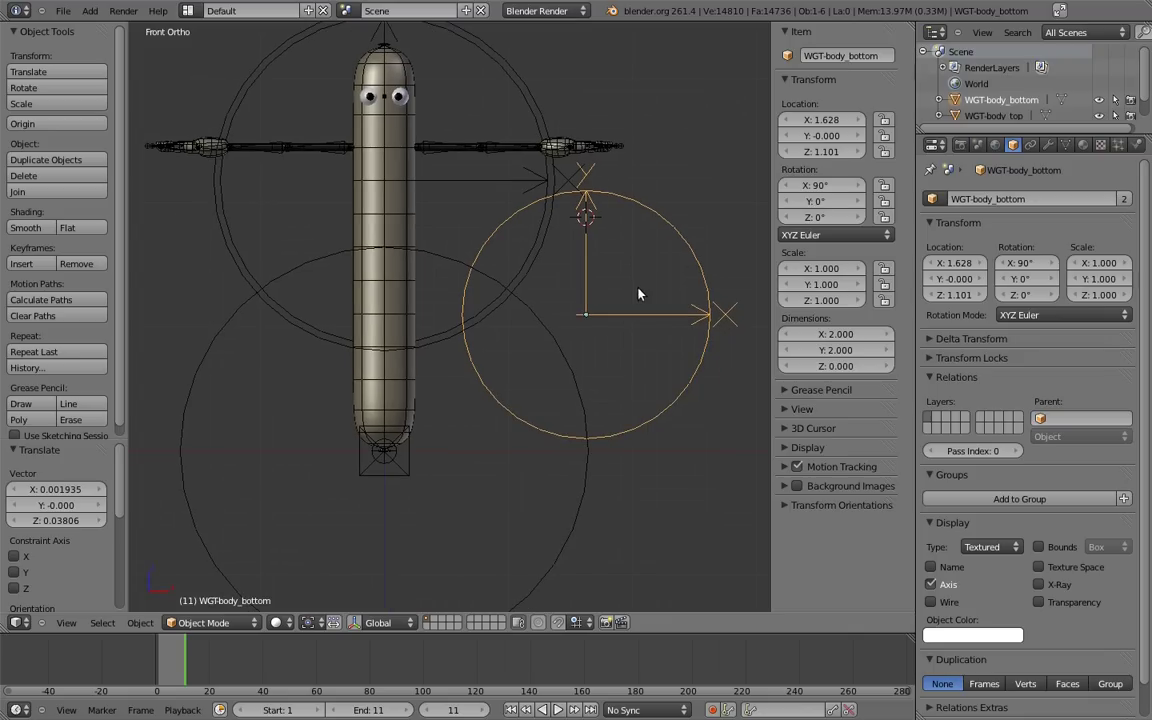
pyautogui.press('g')
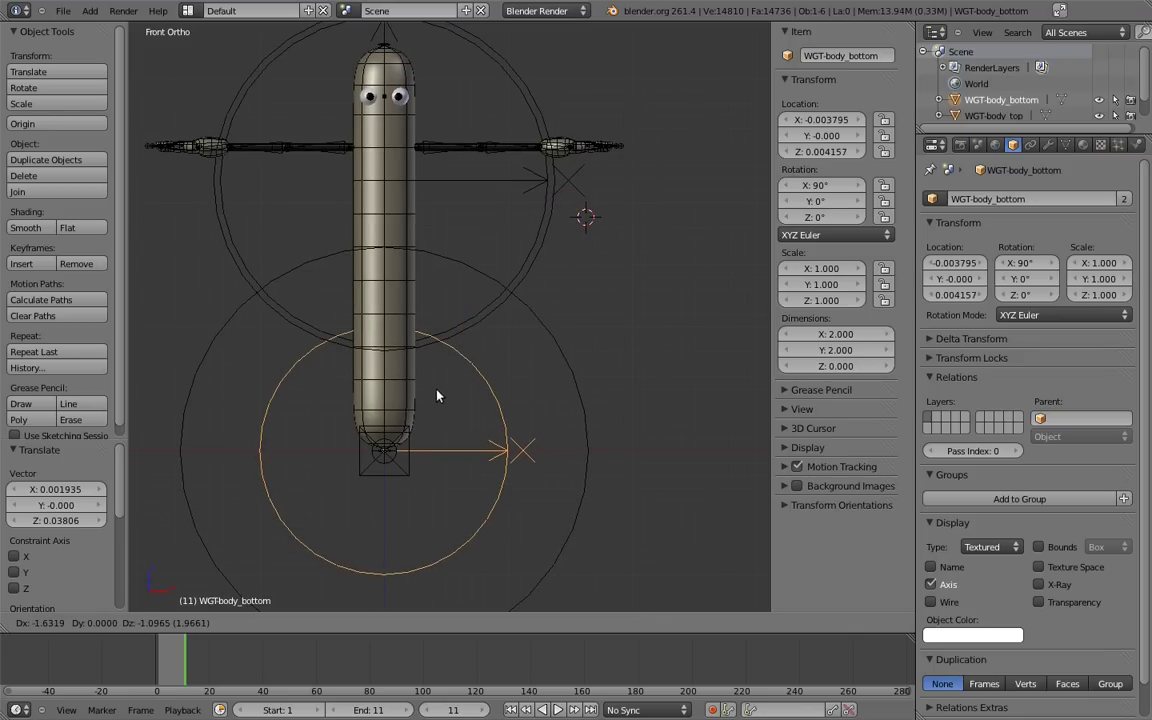
pyautogui.click(451, 405)
pyautogui.press('s')
pyautogui.click(560, 370)
# - Rotate the WGT-body_bottom mesh 90° in side view in Edit Mode and raise it about 0.55 along Z
pyautogui.press('Home')
pyautogui.press('Tab')
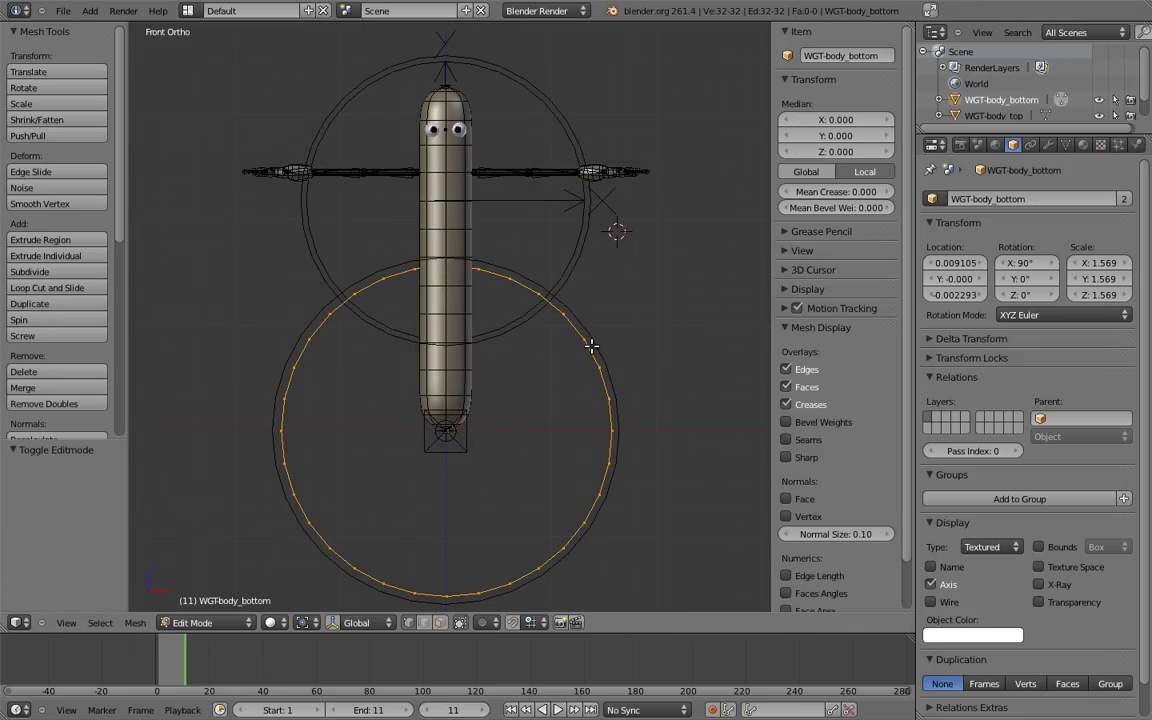
pyautogui.press('KP_3')
pyautogui.press('KP_3')
pyautogui.write('r')
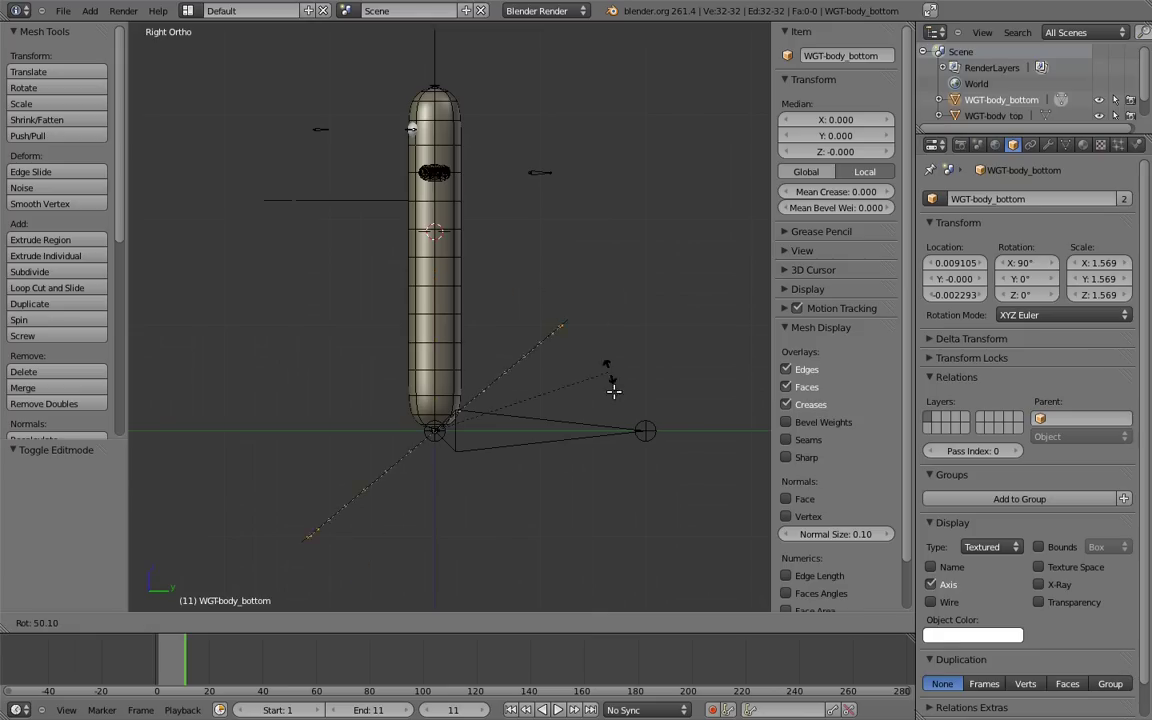
pyautogui.write('90')
pyautogui.press('Return')
pyautogui.press('g')
pyautogui.press('z')
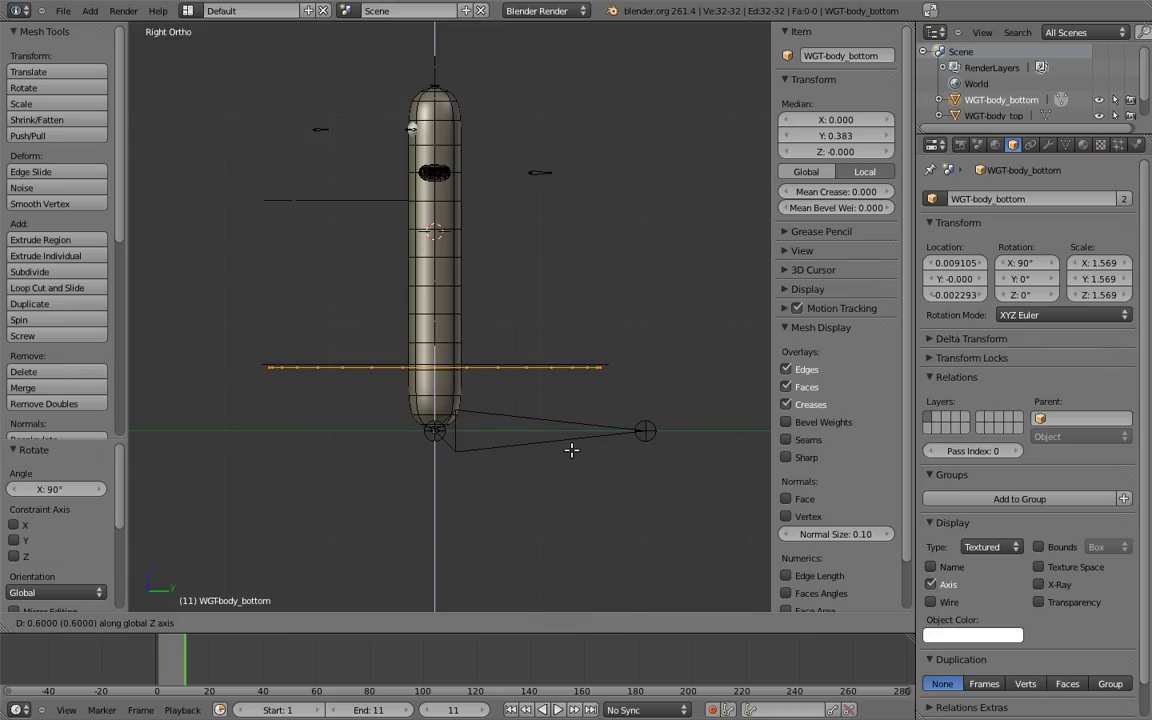
pyautogui.click(571, 449)
# - Shrink the WGT-body_bottom ring around the lower body, scaling by about 0.287 and then 0.982, and return to Object Mode
pyautogui.press('s')
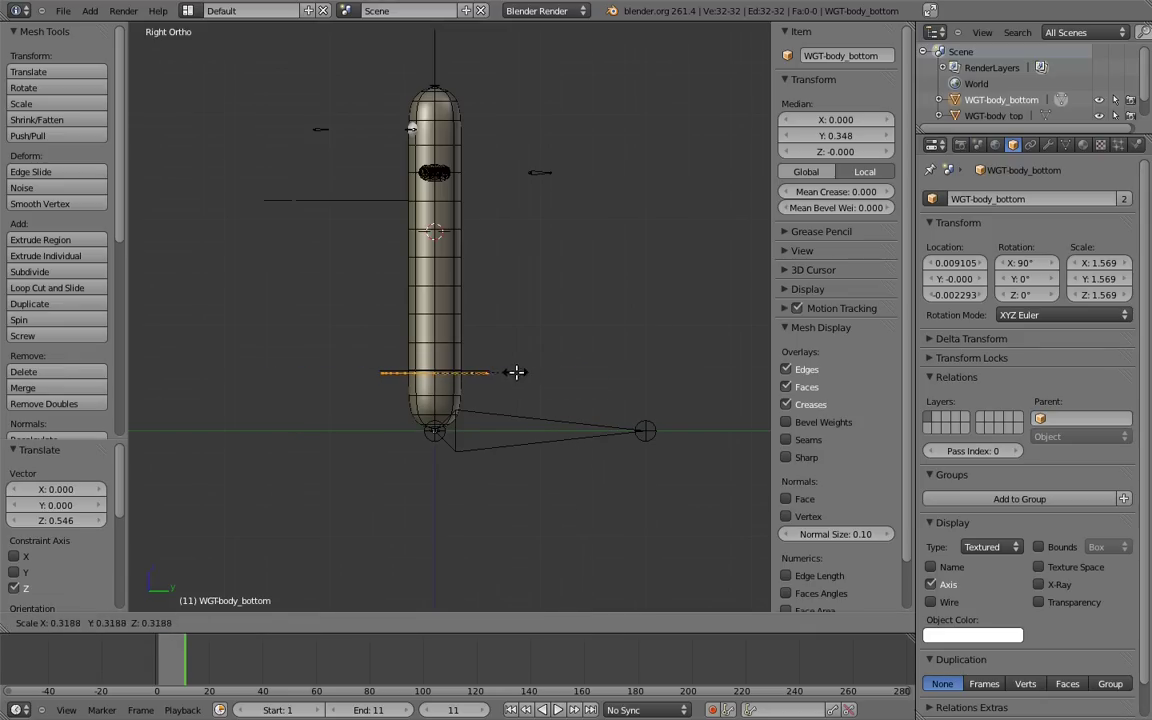
pyautogui.click(506, 372)
pyautogui.moveTo(506, 372); pyautogui.dragTo(568, 337, button='middle')
pyautogui.press('s')
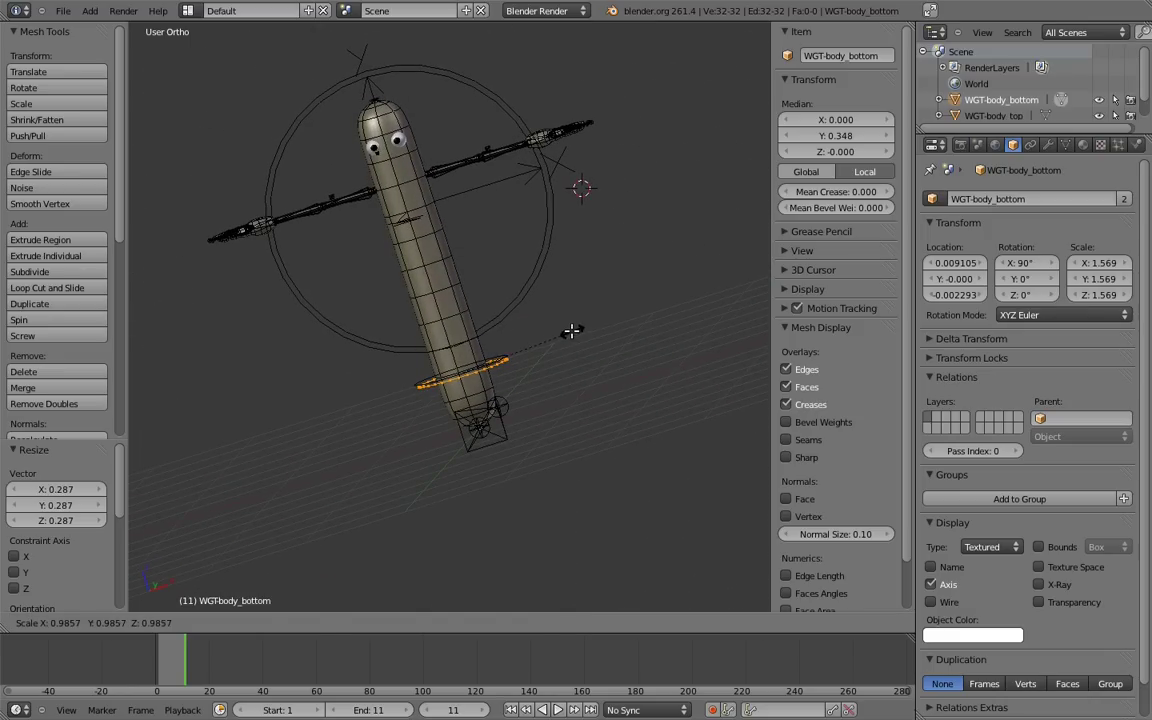
pyautogui.click(573, 331)
pyautogui.press('KP_1')
pyautogui.press('Home')
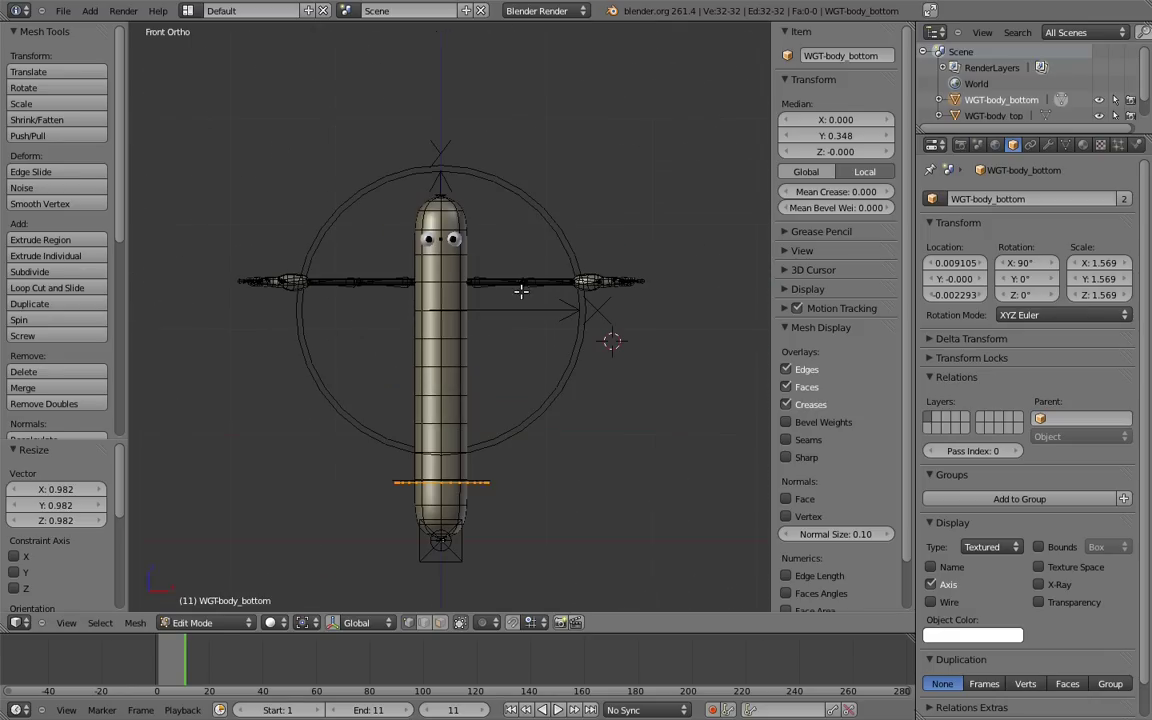
pyautogui.press('Tab')
# - Rotate the WGT-body_top mesh 90° in side view in Edit Mode
pyautogui.rightClick(549, 214)
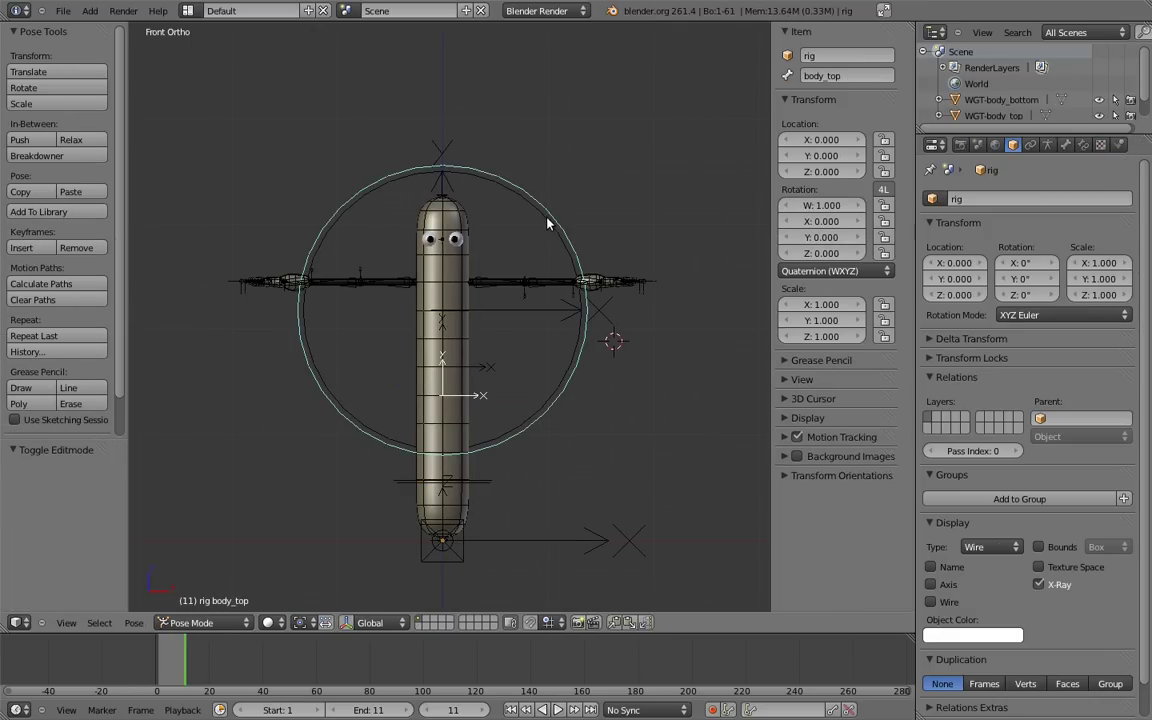
pyautogui.hotkey('ctrl', 'Tab')
pyautogui.rightClick(548, 220)
pyautogui.press('Tab')
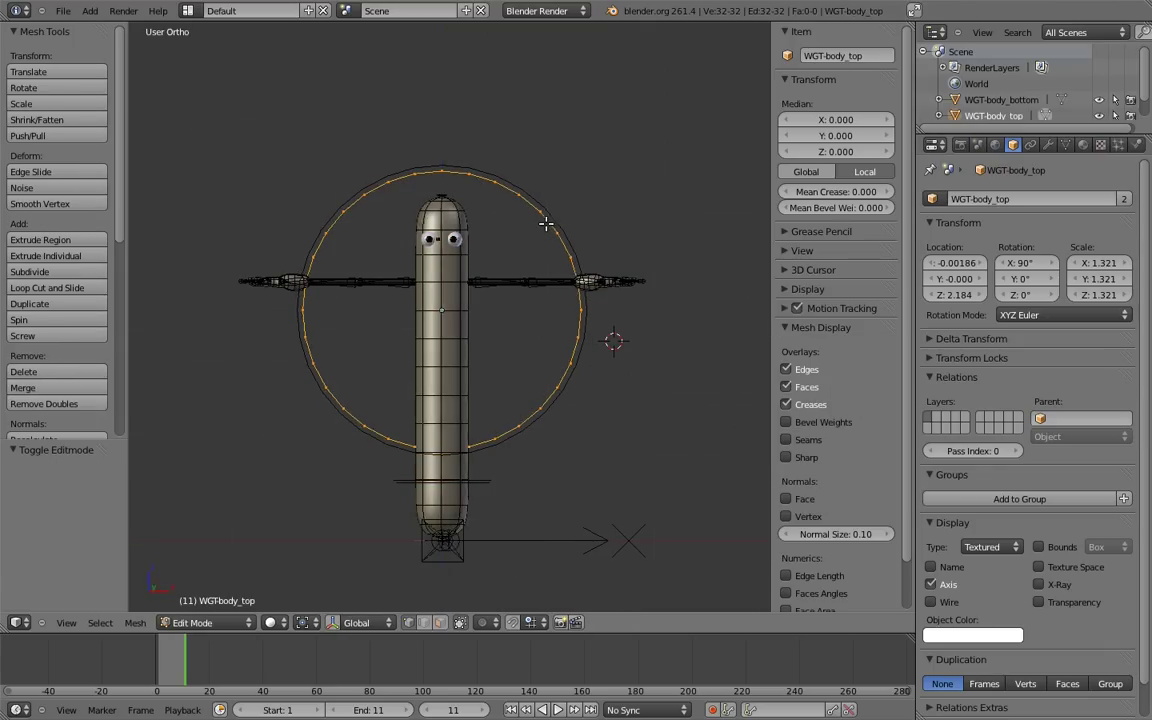
pyautogui.press('KP_3')
pyautogui.write('r90')
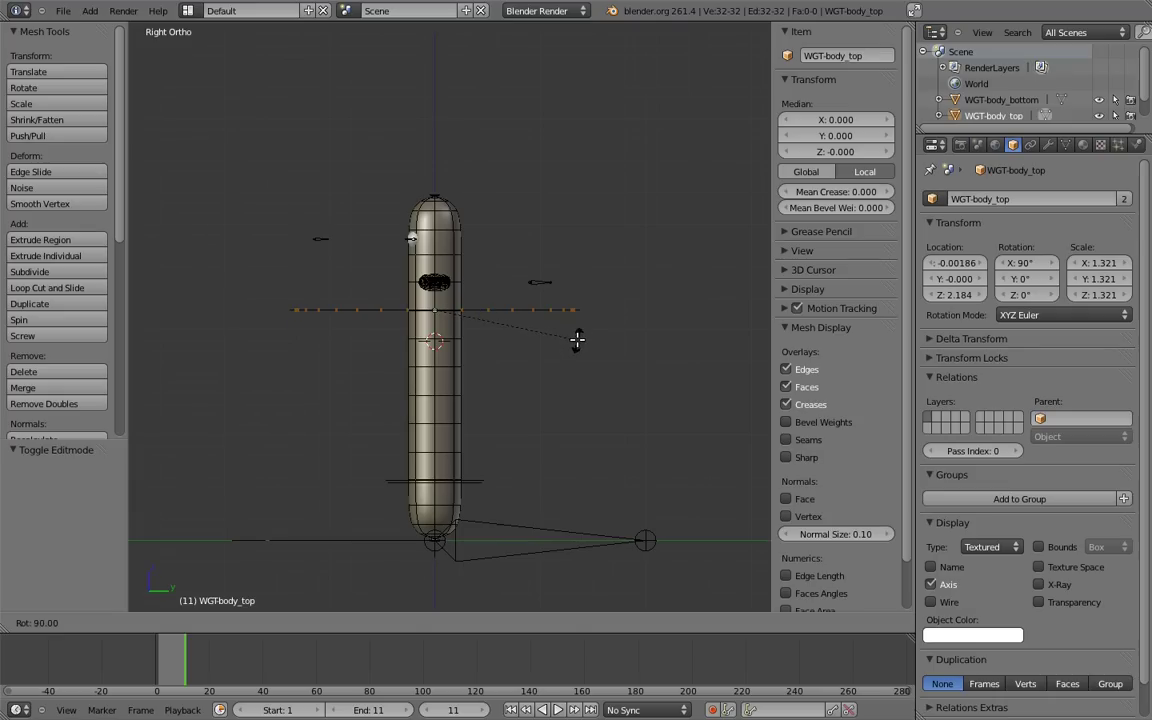
pyautogui.press('Return')
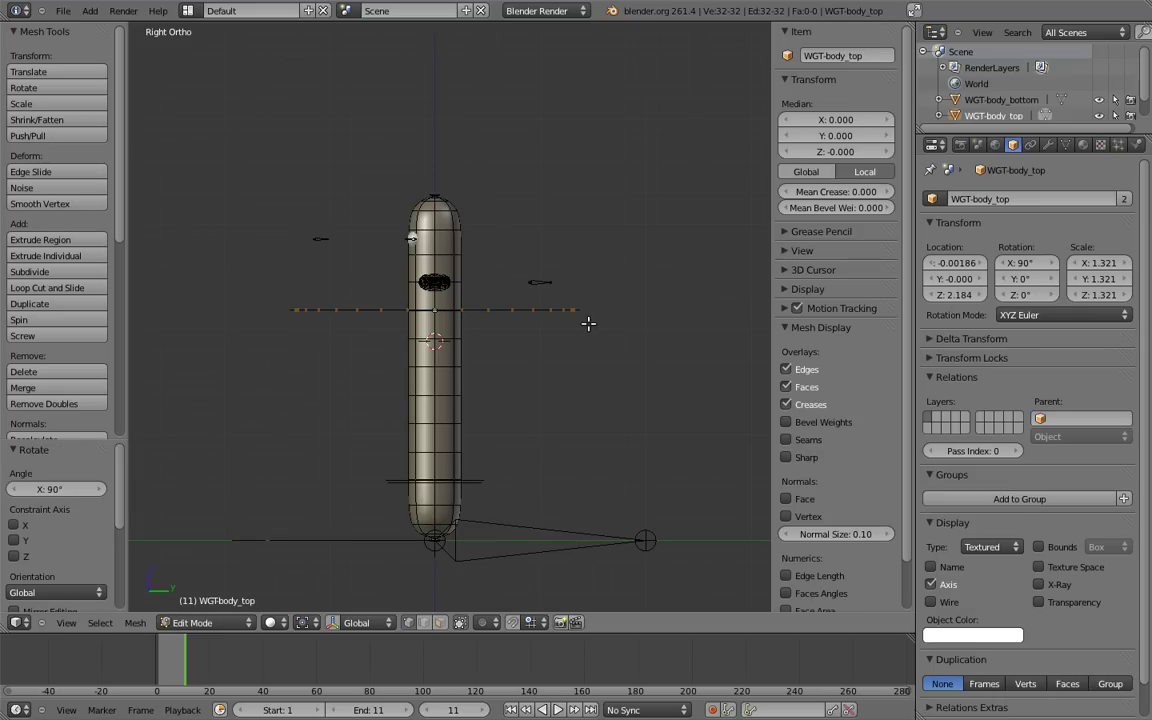
# - Raise the WGT-body_top mesh about 0.46 along Z, just below the eyes
pyautogui.press('g')
pyautogui.press('z')
pyautogui.click(591, 276)
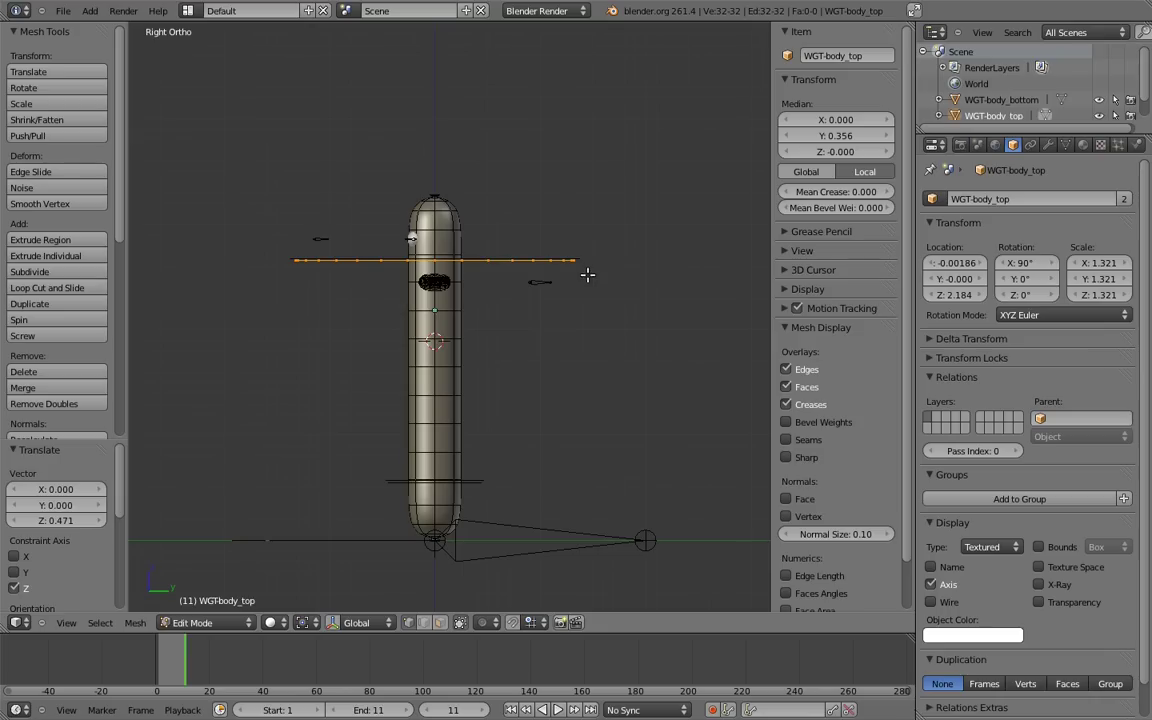
pyautogui.press('g')
pyautogui.press('z')
pyautogui.click(615, 264)
# - Shrink the WGT-body_top ring around the upper body, scaling by about 0.328 and then 0.92, and return to Object Mode
pyautogui.press('s')
pyautogui.click(494, 258)
pyautogui.moveTo(494, 258); pyautogui.dragTo(434, 400, button='middle')
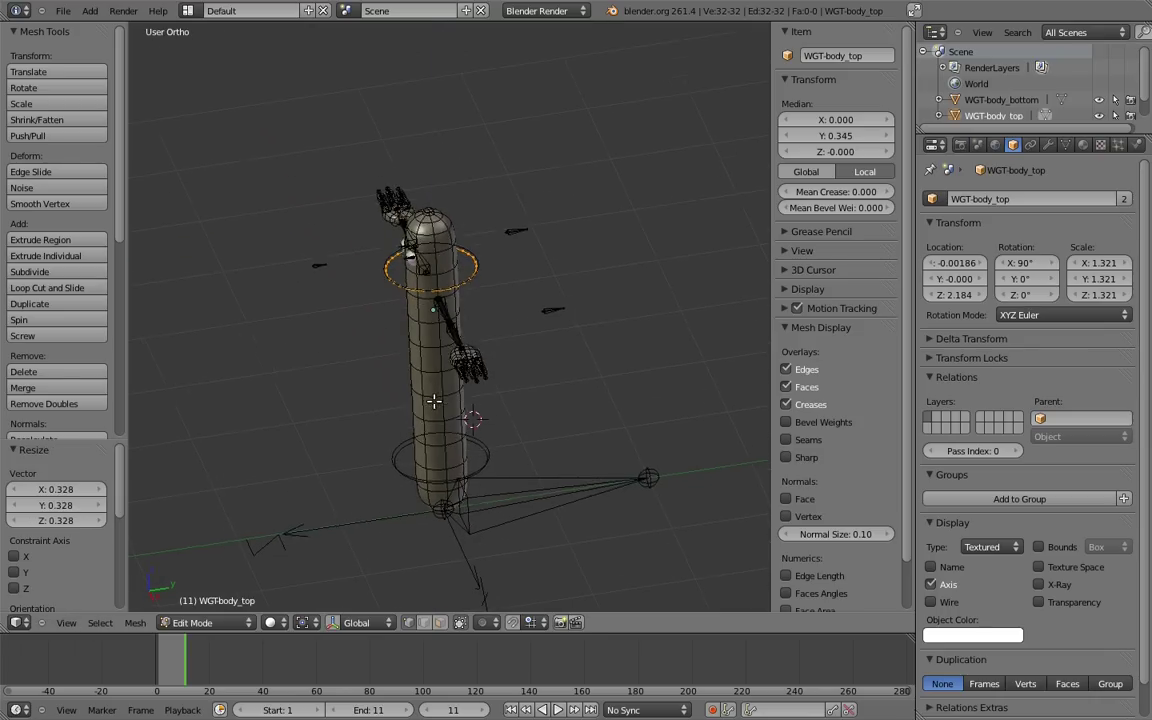
pyautogui.scroll(3, 434, 400)
pyautogui.press('s')
pyautogui.click(522, 253)
pyautogui.moveTo(522, 253); pyautogui.dragTo(633, 200, button='middle')
pyautogui.press('KP_1')
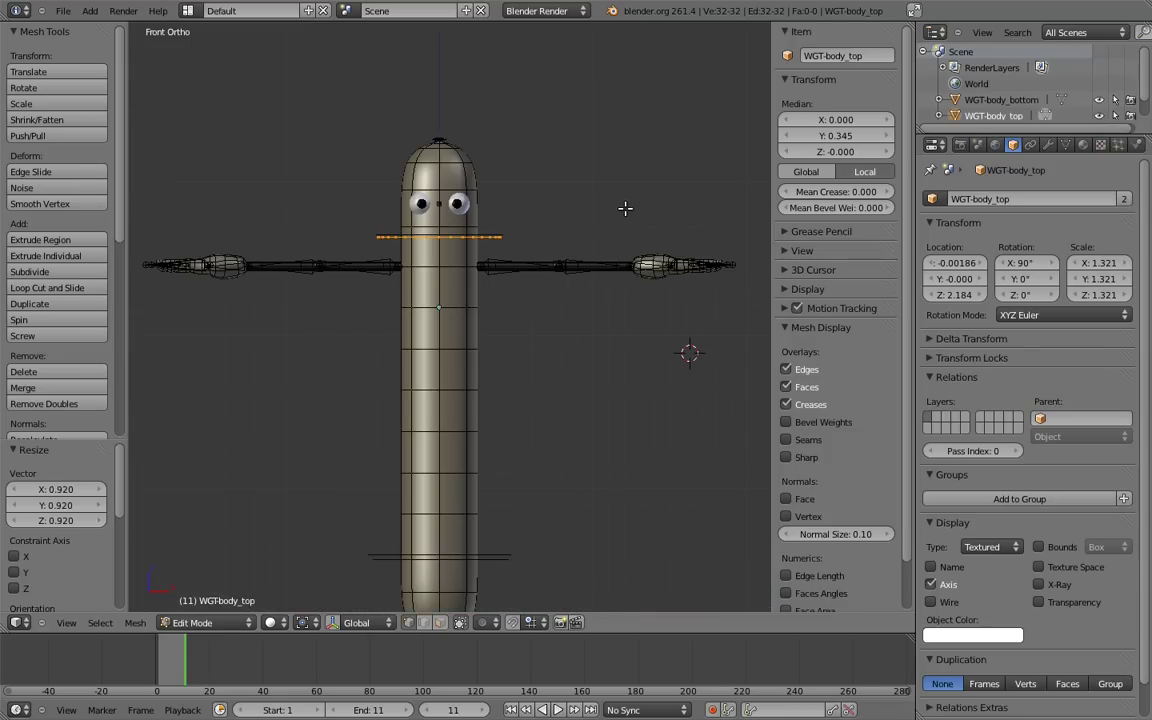
pyautogui.press('Tab')
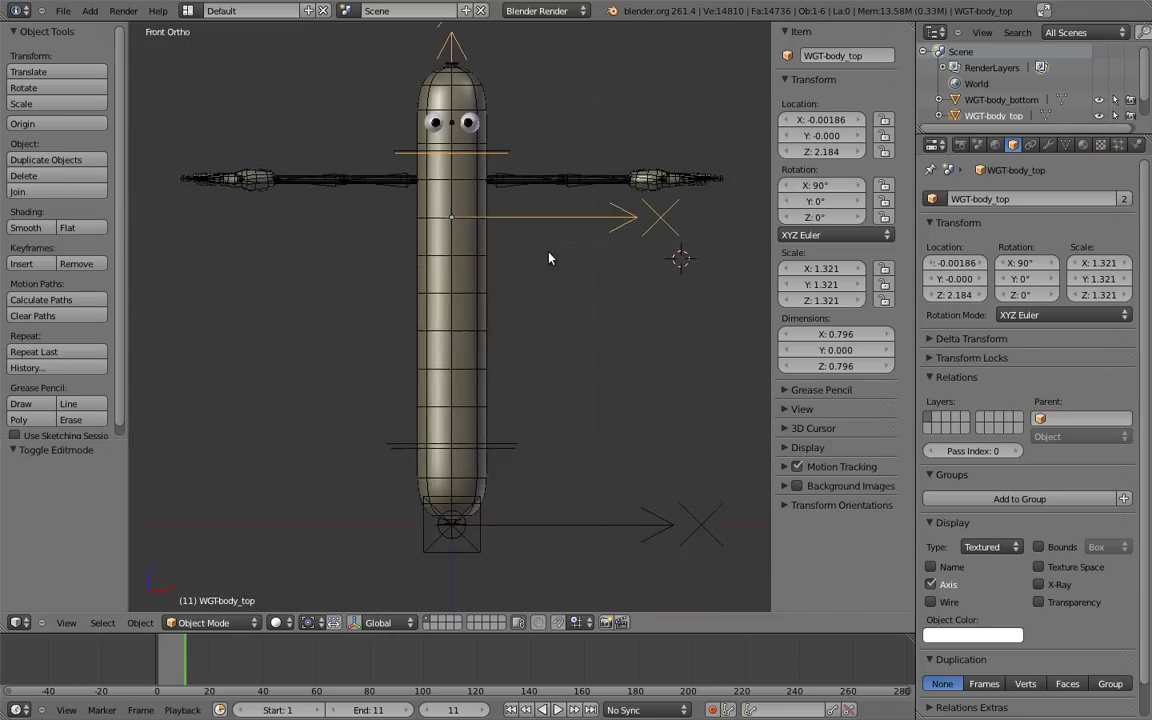
# - Move the WGT-body_bottom and WGT-body_top widgets together to the last layer
pyautogui.moveTo(548, 255); pyautogui.dragTo(542, 538, button='middle')
pyautogui.rightClick(587, 540)
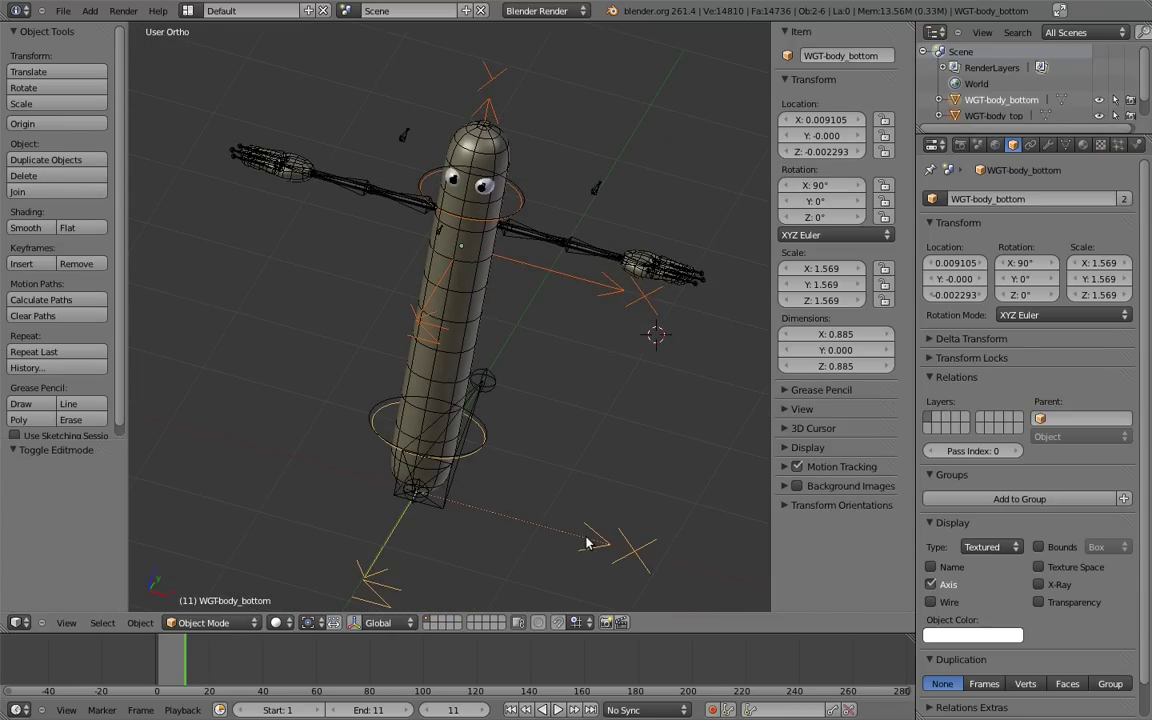
pyautogui.moveTo(589, 465); pyautogui.dragTo(562, 370, button='middle')
pyautogui.press('m')
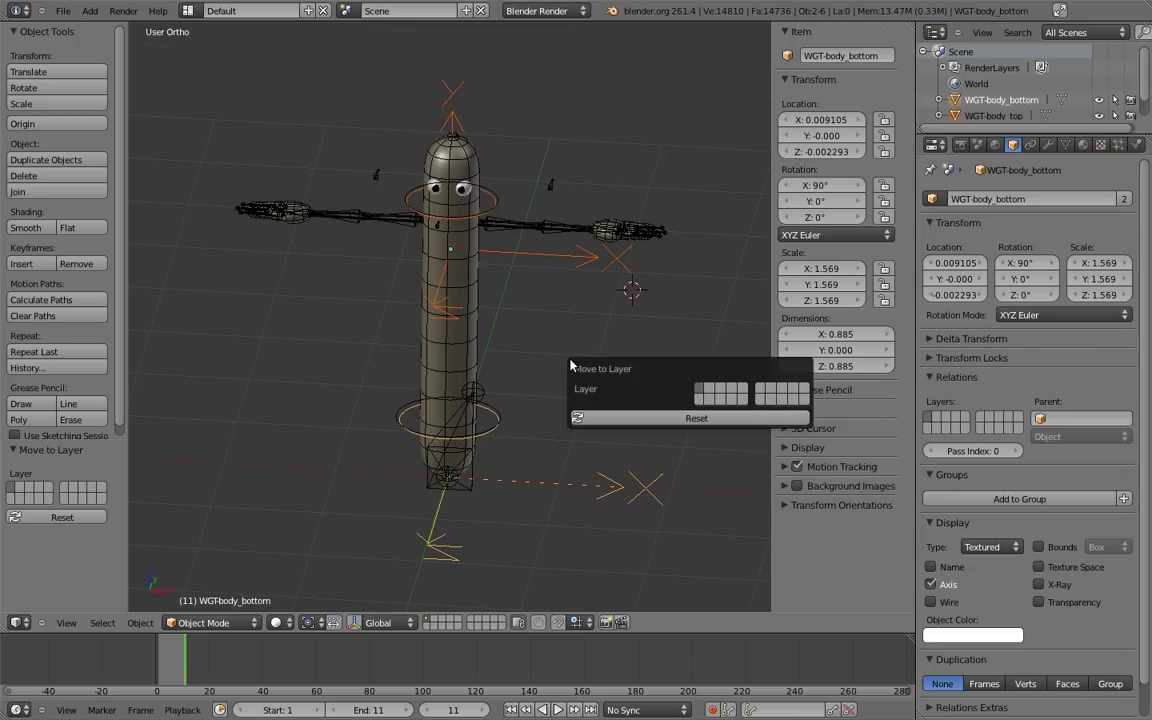
pyautogui.click(804, 398)
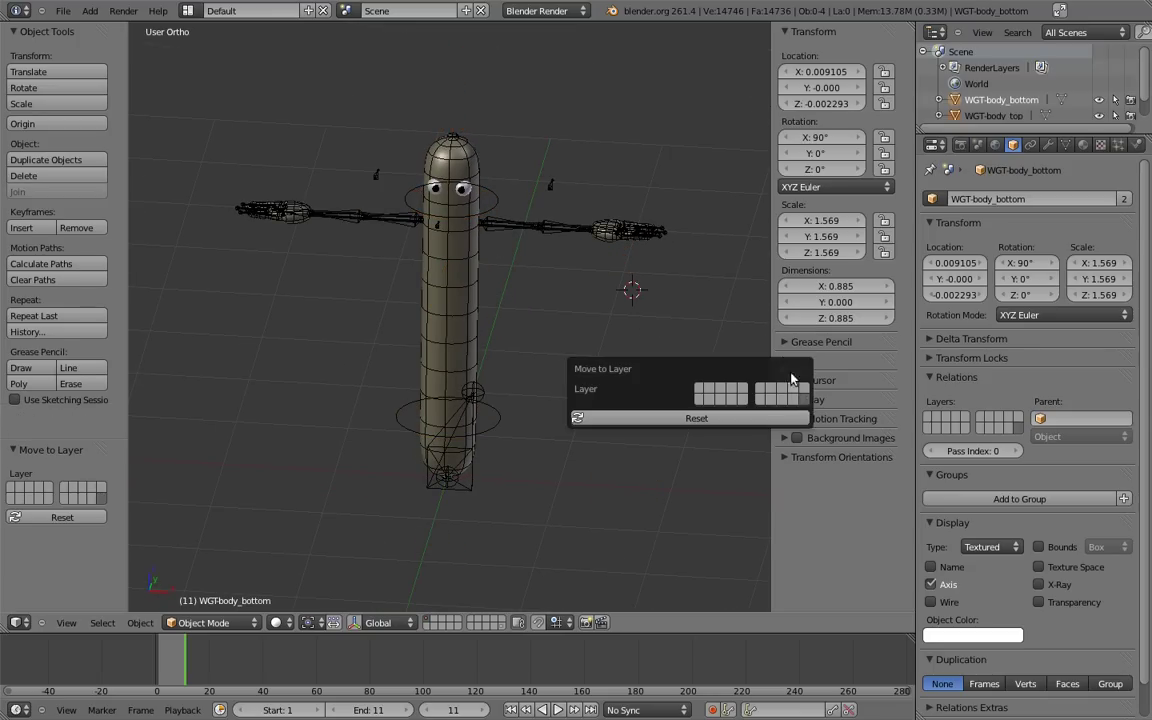
# - Put the rig in Pose Mode and rotate the body_top control about 62.4° in front view
pyautogui.rightClick(499, 202)
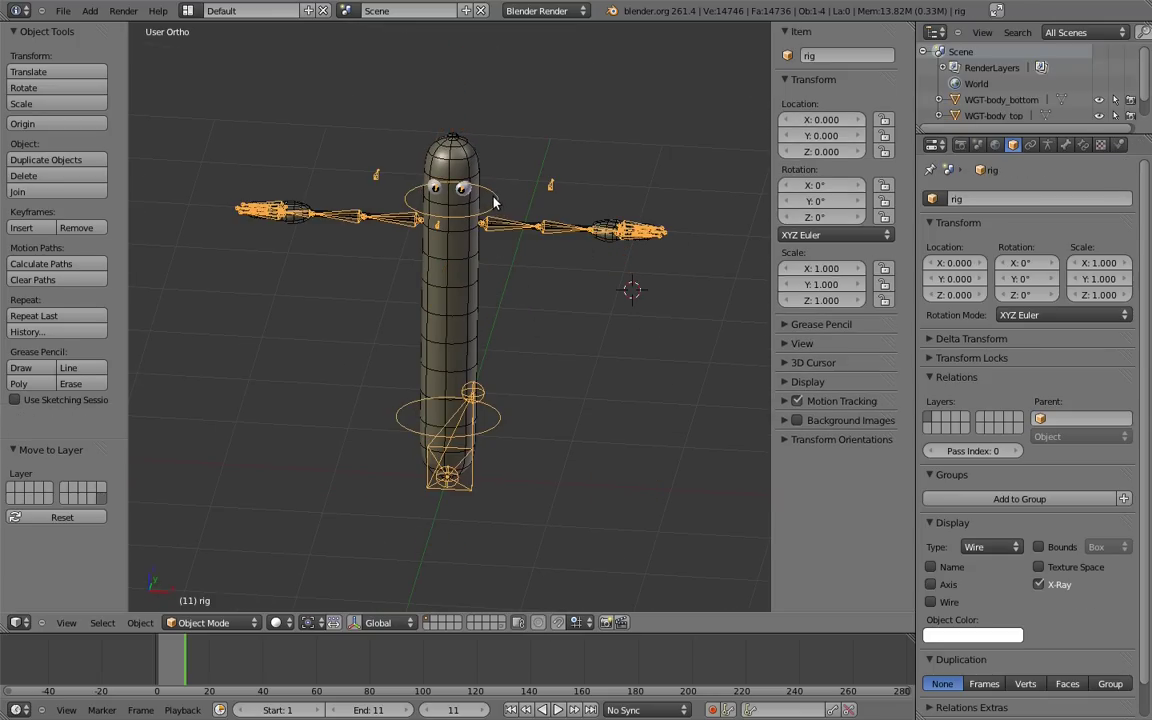
pyautogui.hotkey('ctrl', 'Tab')
pyautogui.press('KP_1')
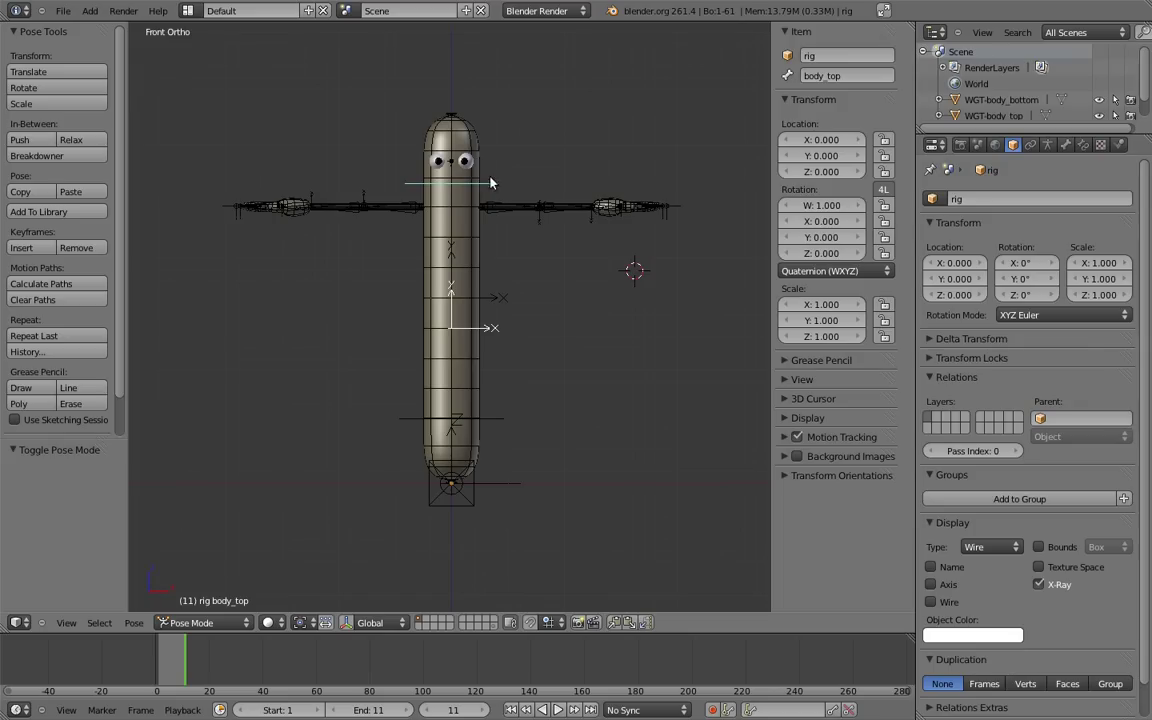
pyautogui.press('r')
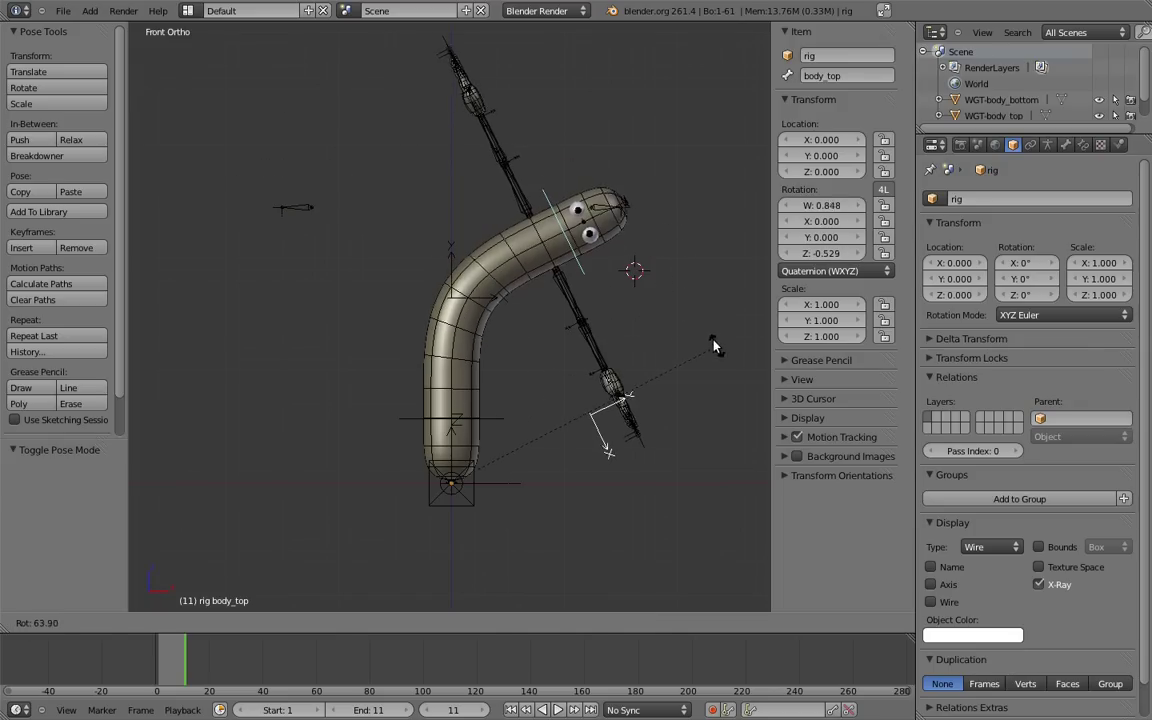
pyautogui.click(642, 304)
# - Rotate the body_bottom control about -44.2° and swing the body_top control the opposite way to test the bend
pyautogui.rightClick(461, 381)
pyautogui.press('r')
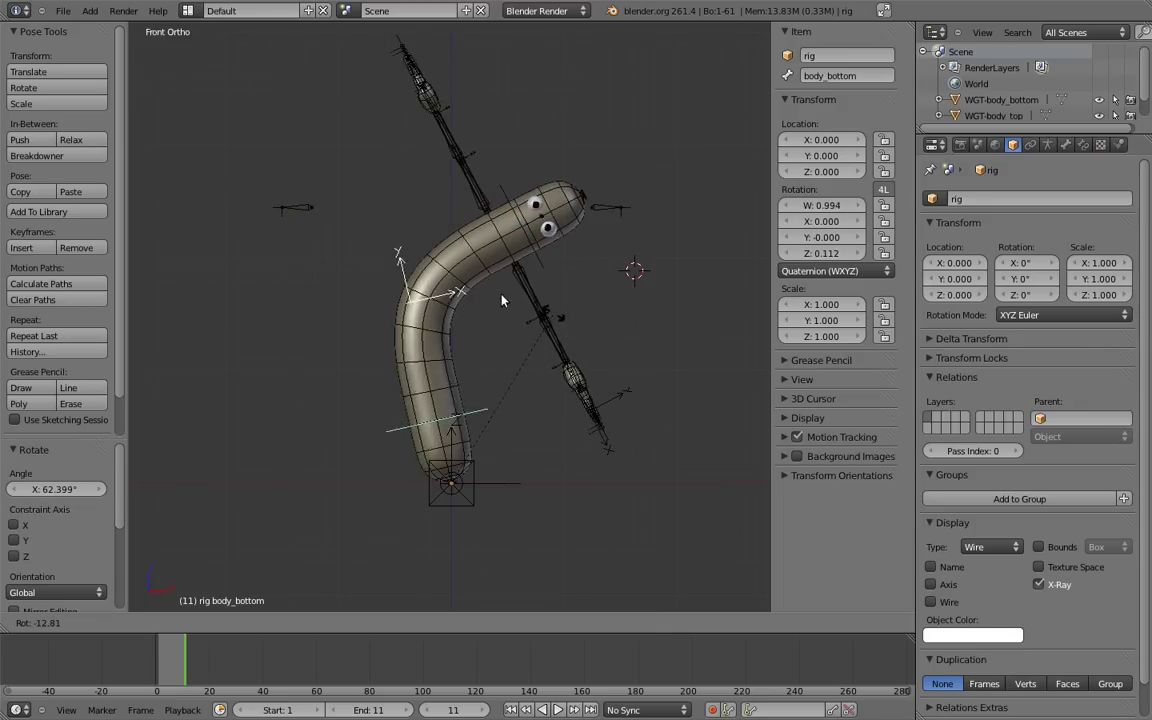
pyautogui.click(448, 262)
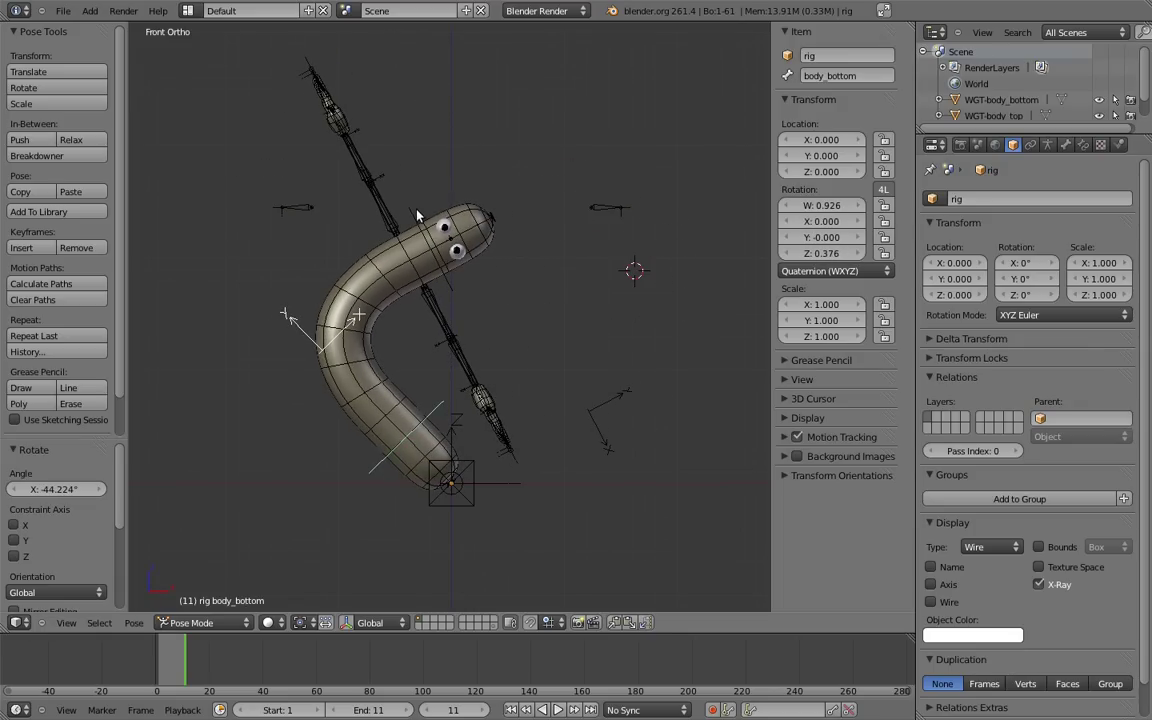
pyautogui.rightClick(374, 185)
pyautogui.press('r')
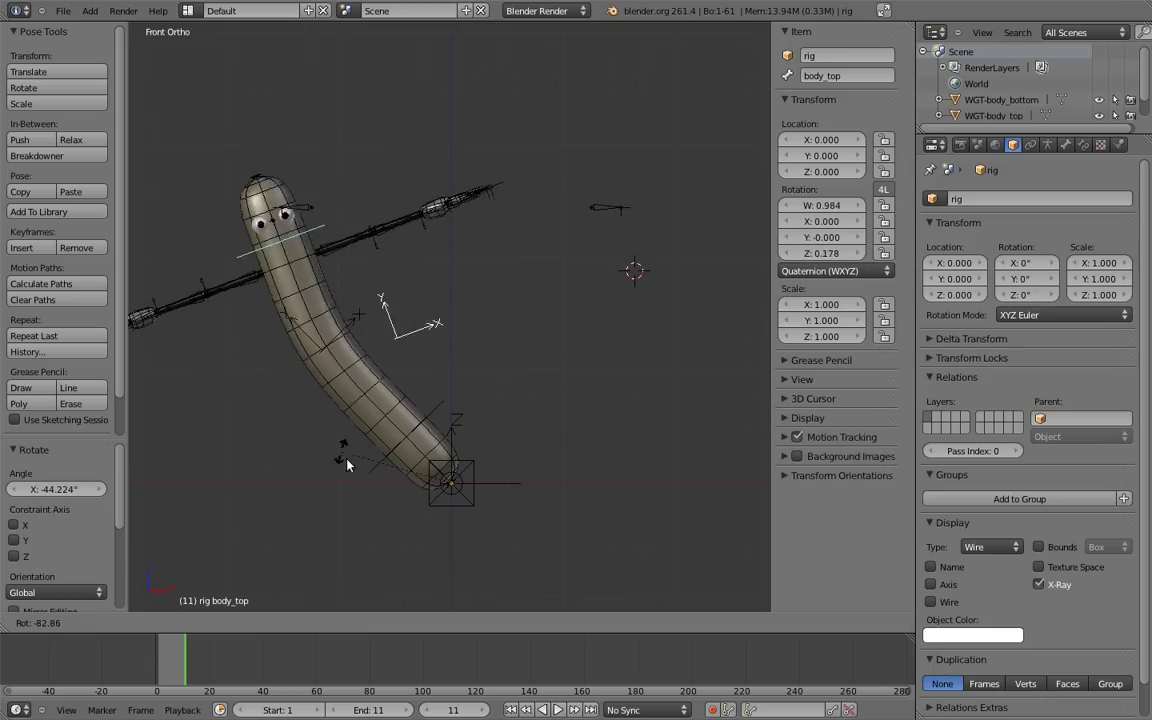
pyautogui.click(408, 166)
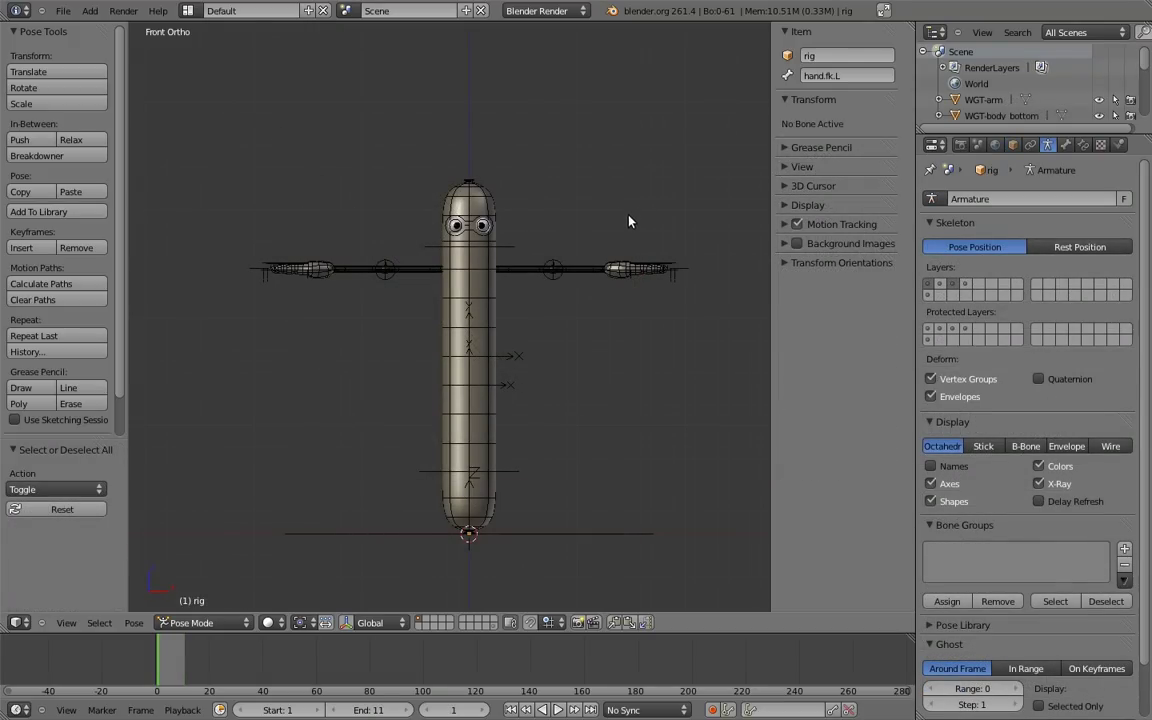
# - Turn off the Axes and X-Ray display options for the rig's armature
pyautogui.rightClick(560, 261)
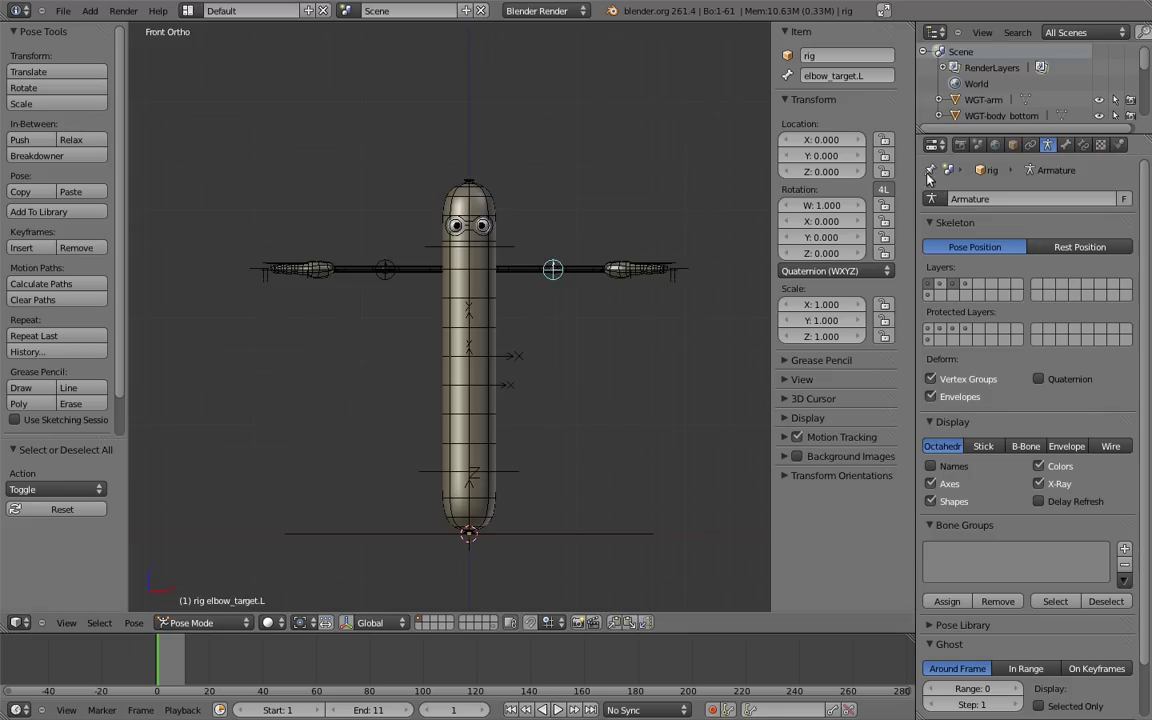
pyautogui.click(932, 484)
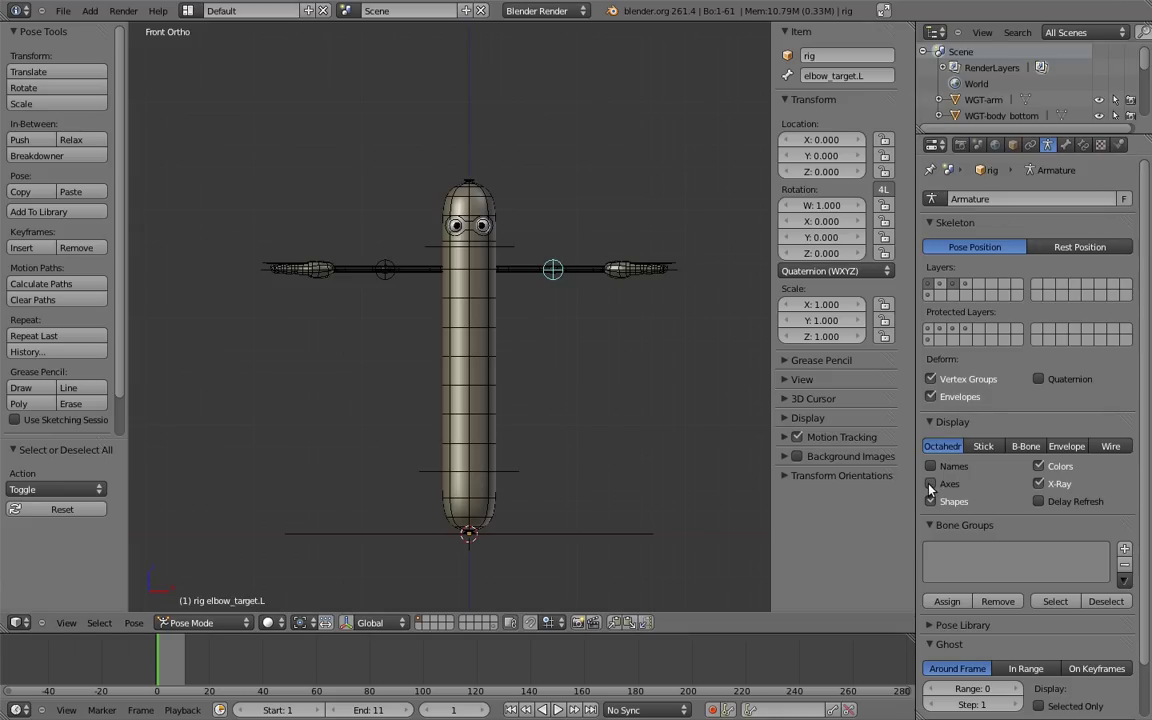
pyautogui.click(1039, 484)
# - Turn off the Wire display option for the hotdog mesh
pyautogui.moveTo(572, 232); pyautogui.dragTo(505, 272, button='middle')
pyautogui.rightClick(476, 354)
pyautogui.click(1012, 145)
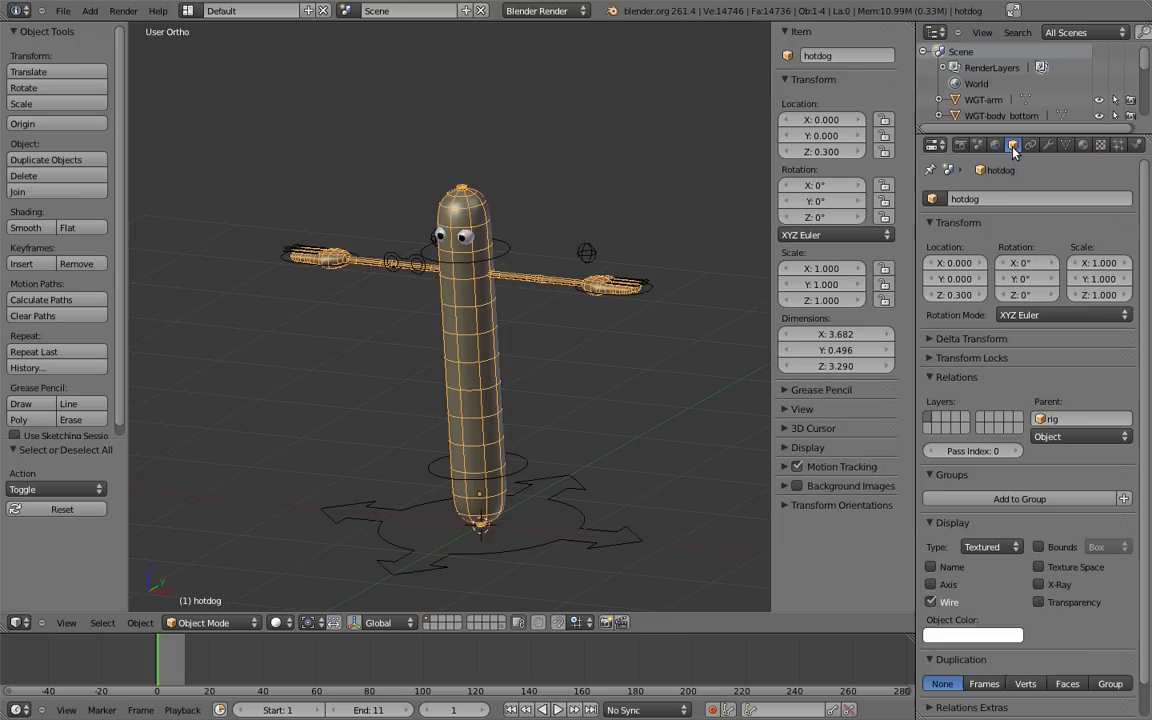
pyautogui.click(932, 602)
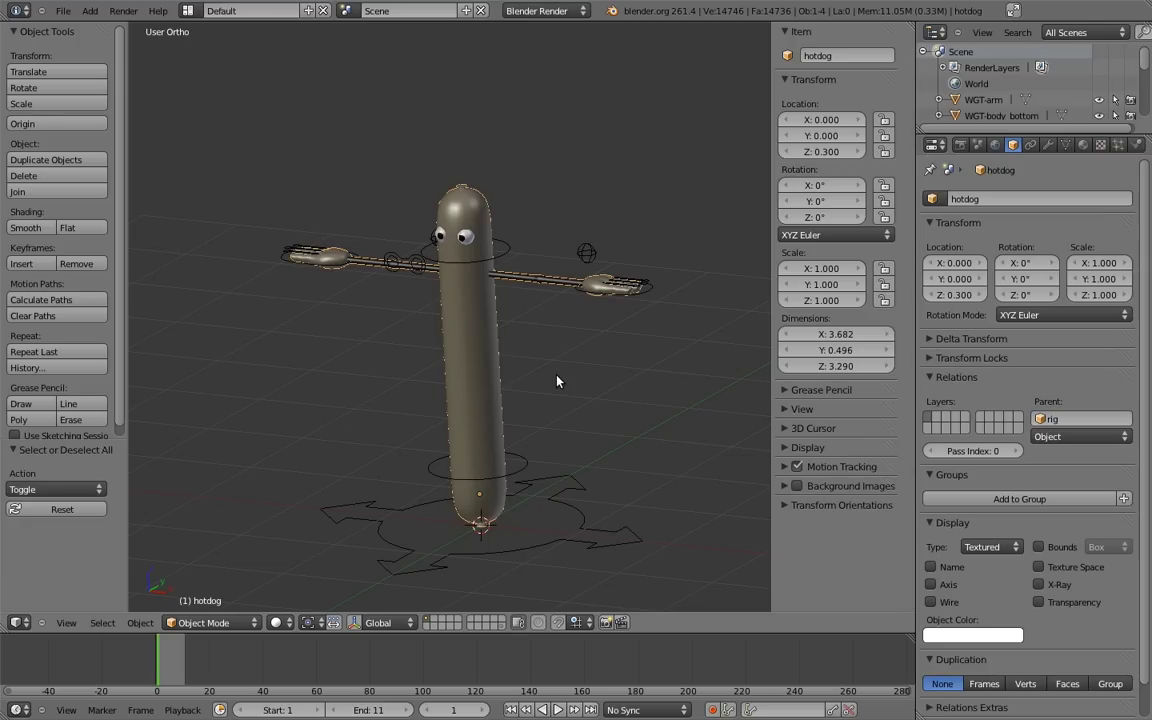
# - Test-move the body_bottom control along its Y location and set hand.ik.R's Y location to -0.633
pyautogui.rightClick(523, 463)
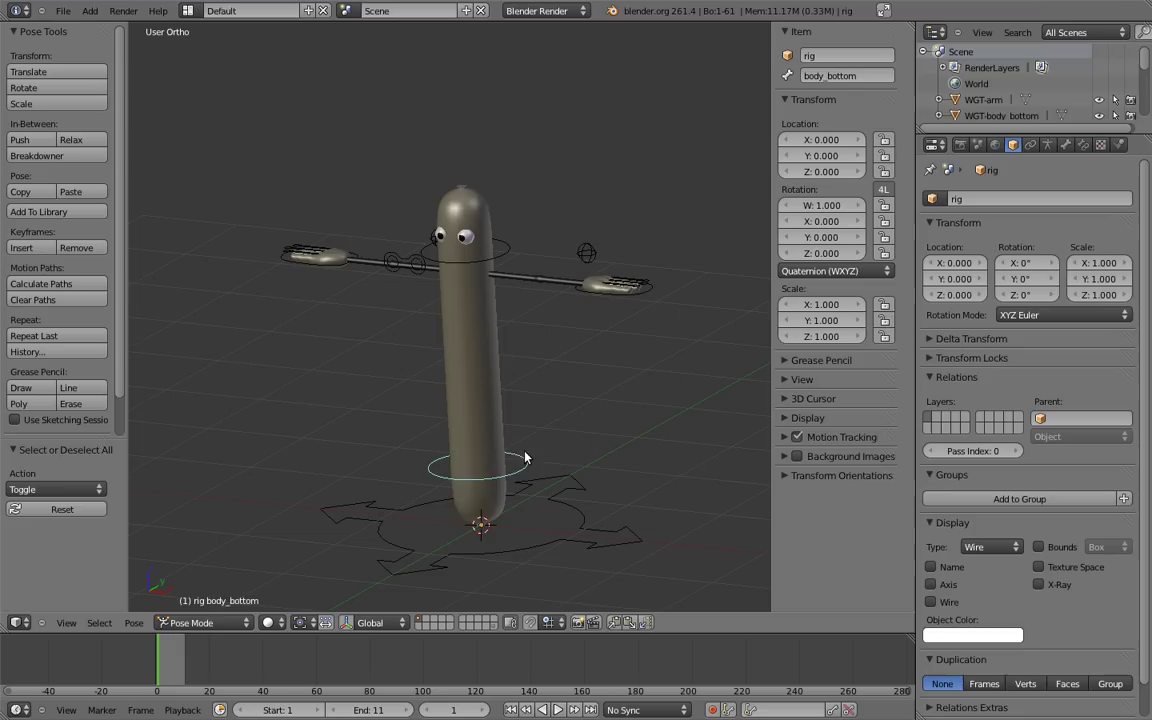
pyautogui.moveTo(812, 159); pyautogui.dragTo(745, 142)
pyautogui.rightClick(656, 292)
pyautogui.rightClick(310, 250)
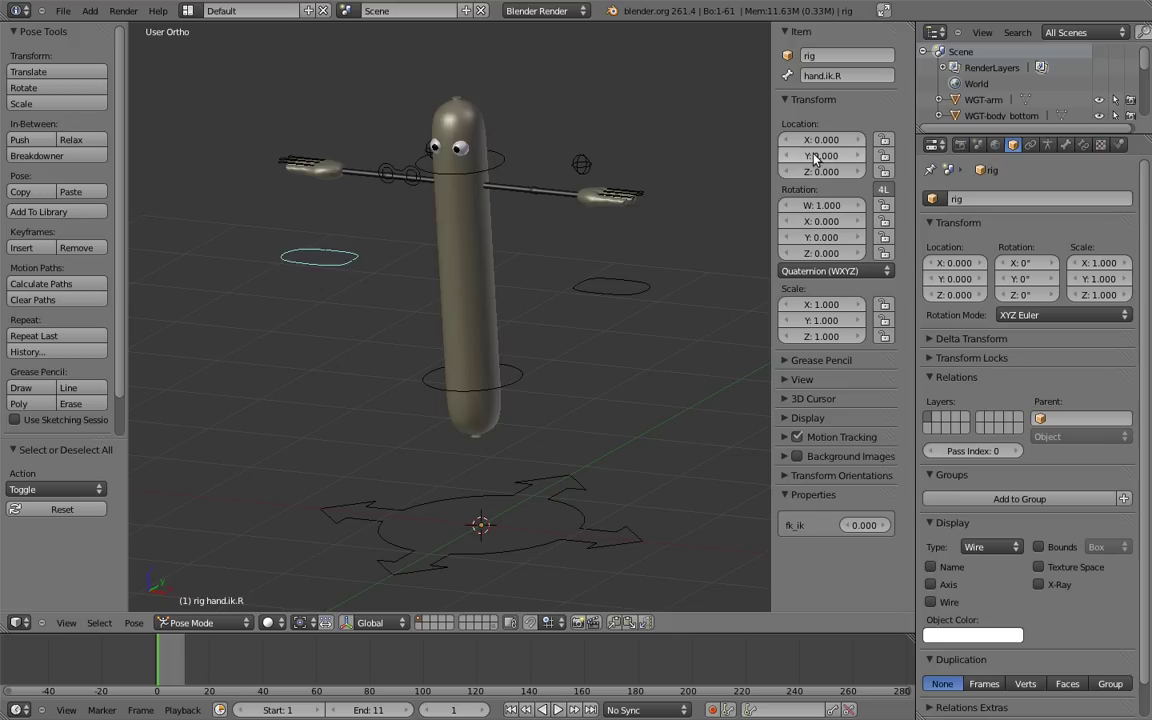
pyautogui.moveTo(817, 158); pyautogui.dragTo(770, 150)
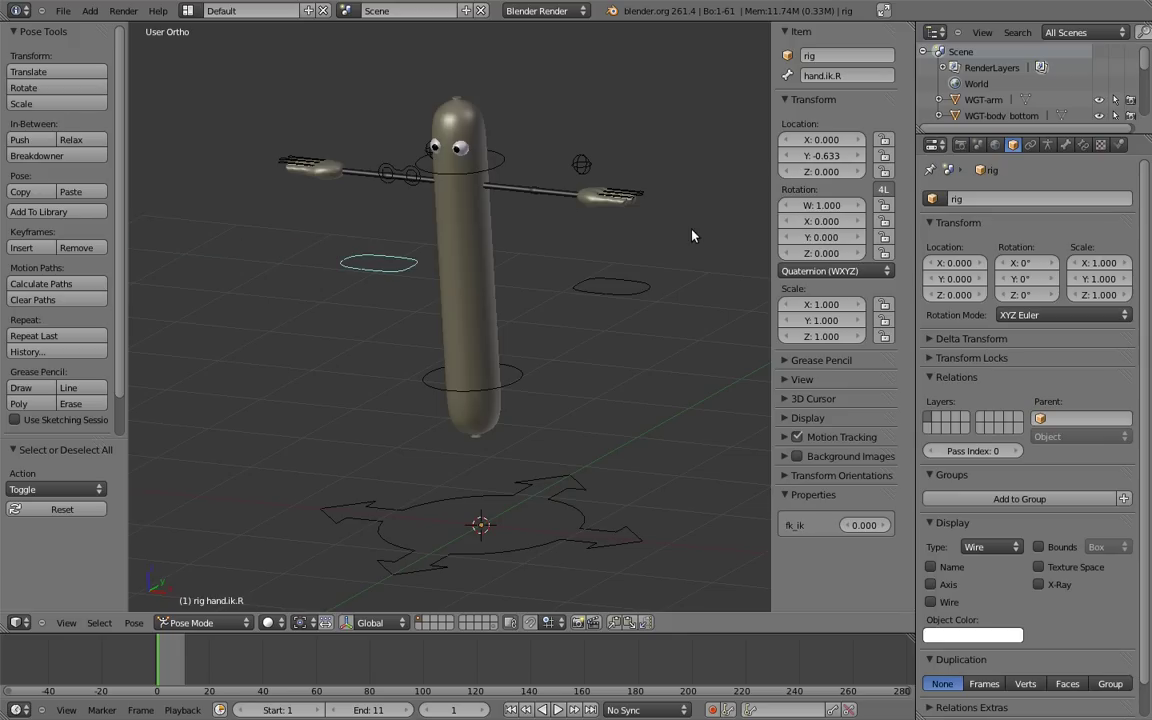
# - Set the root control's Y location to -0.112 and clear the location of all pose bones
pyautogui.rightClick(549, 487)
pyautogui.moveTo(818, 157)
pyautogui.mouseDown()
pyautogui.moveTo(835, 161)
pyautogui.moveTo(798, 160)
pyautogui.moveTo(815, 162)
pyautogui.moveTo(806, 178)
pyautogui.mouseUp()
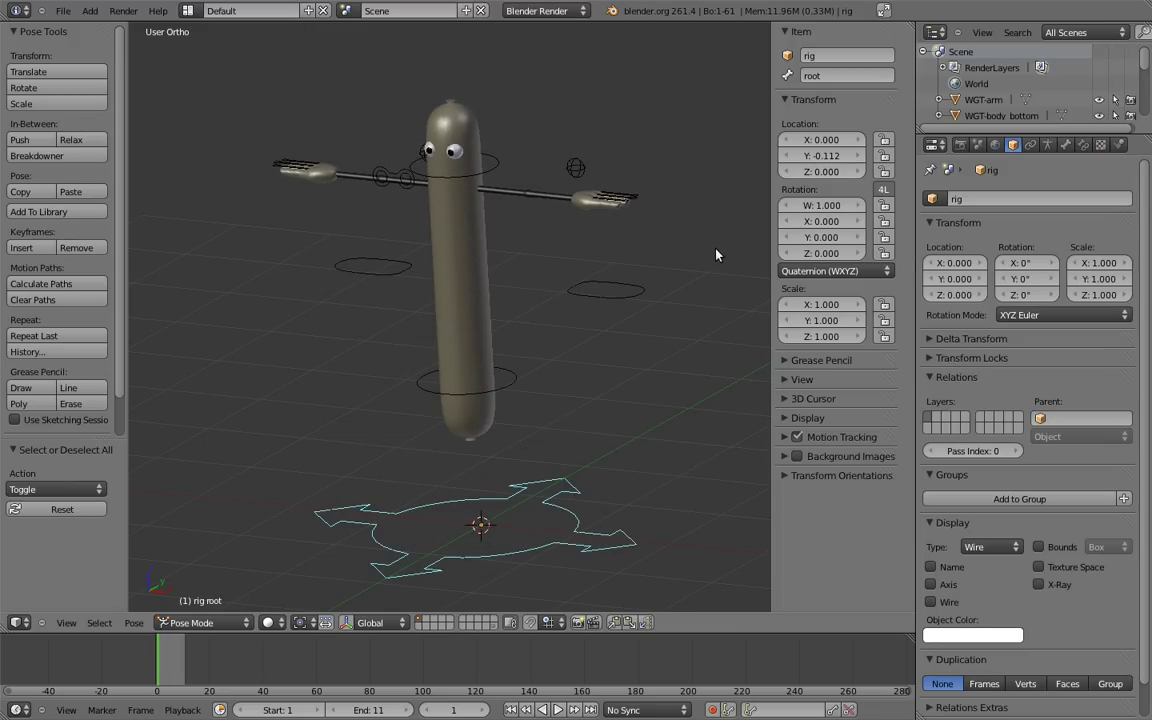
pyautogui.press('a')
pyautogui.press('a')
pyautogui.hotkey('alt', 'g')
pyautogui.press('a')
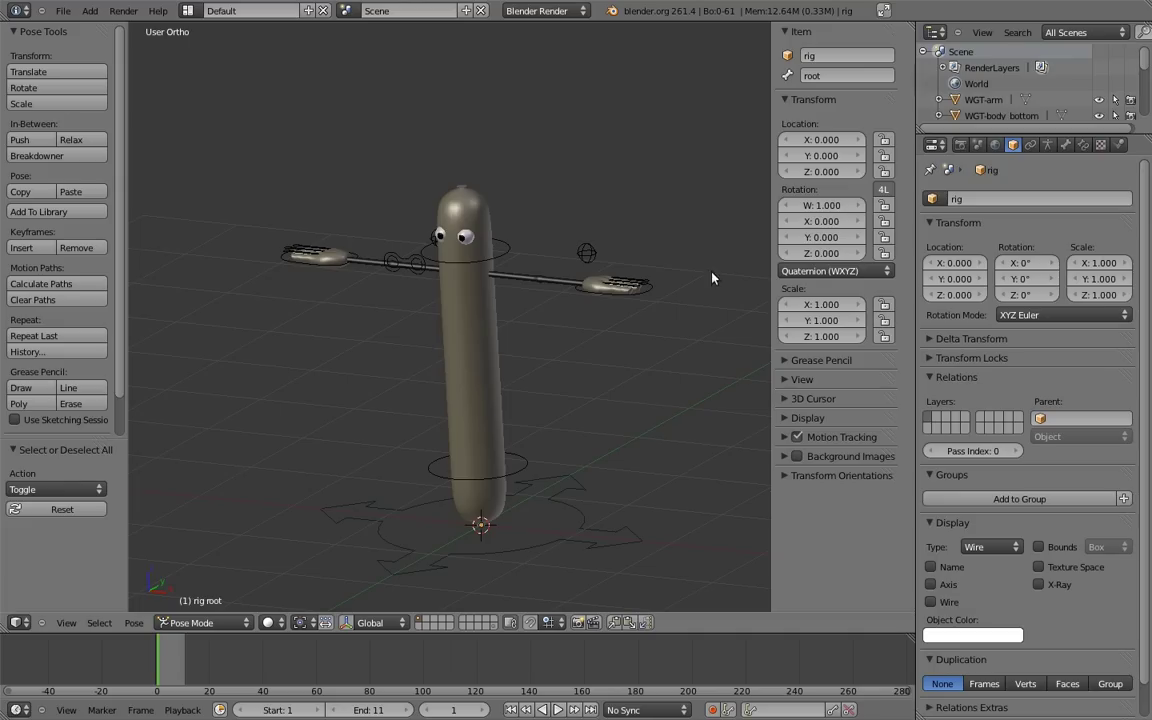
# - Disable Local Location for the body_bottom, hand.ik.L and hand.ik.R bones
pyautogui.rightClick(528, 464)
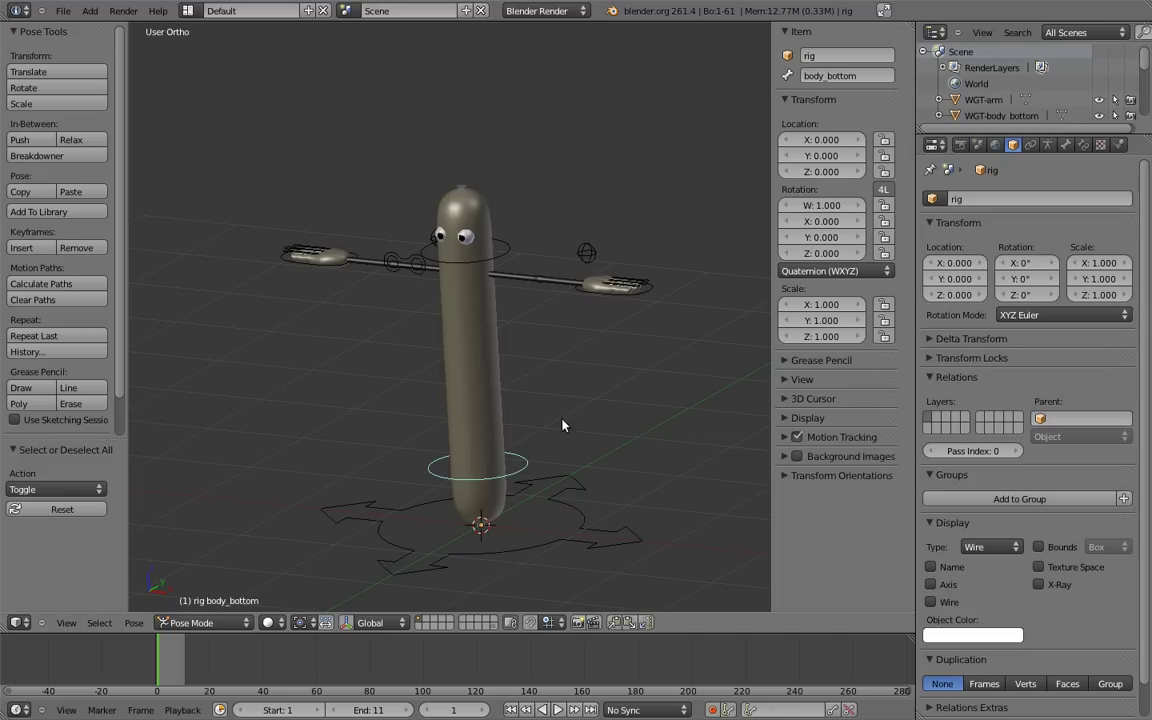
pyautogui.click(1066, 145)
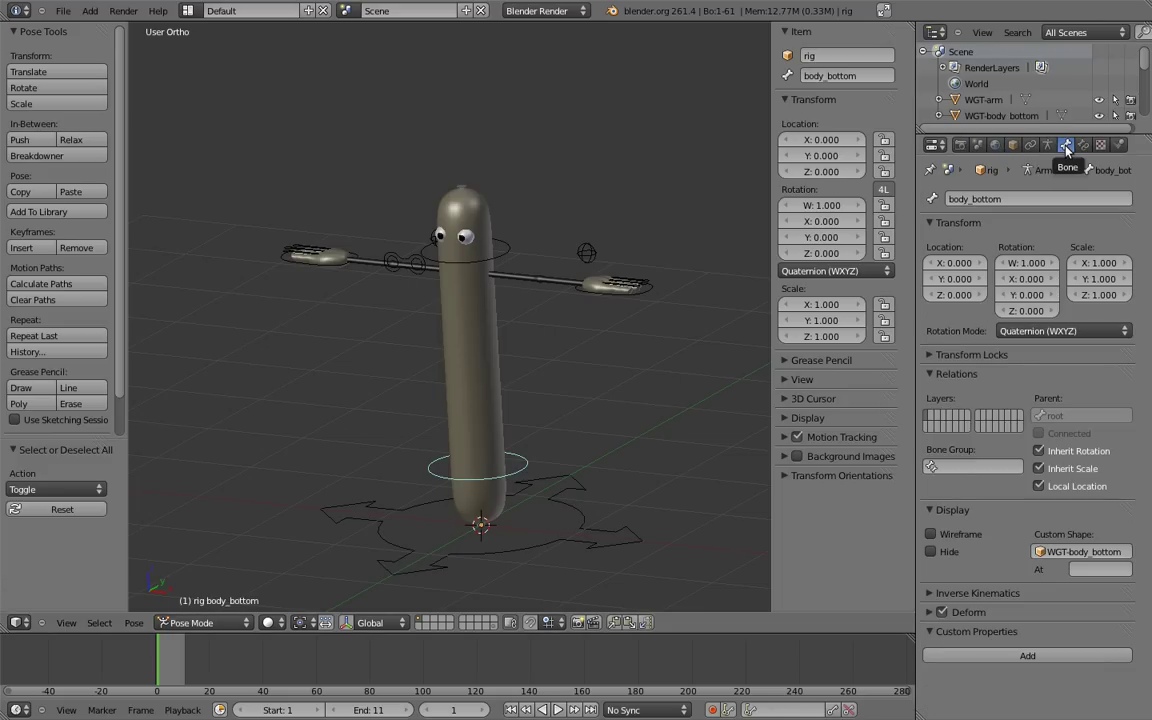
pyautogui.click(1068, 488)
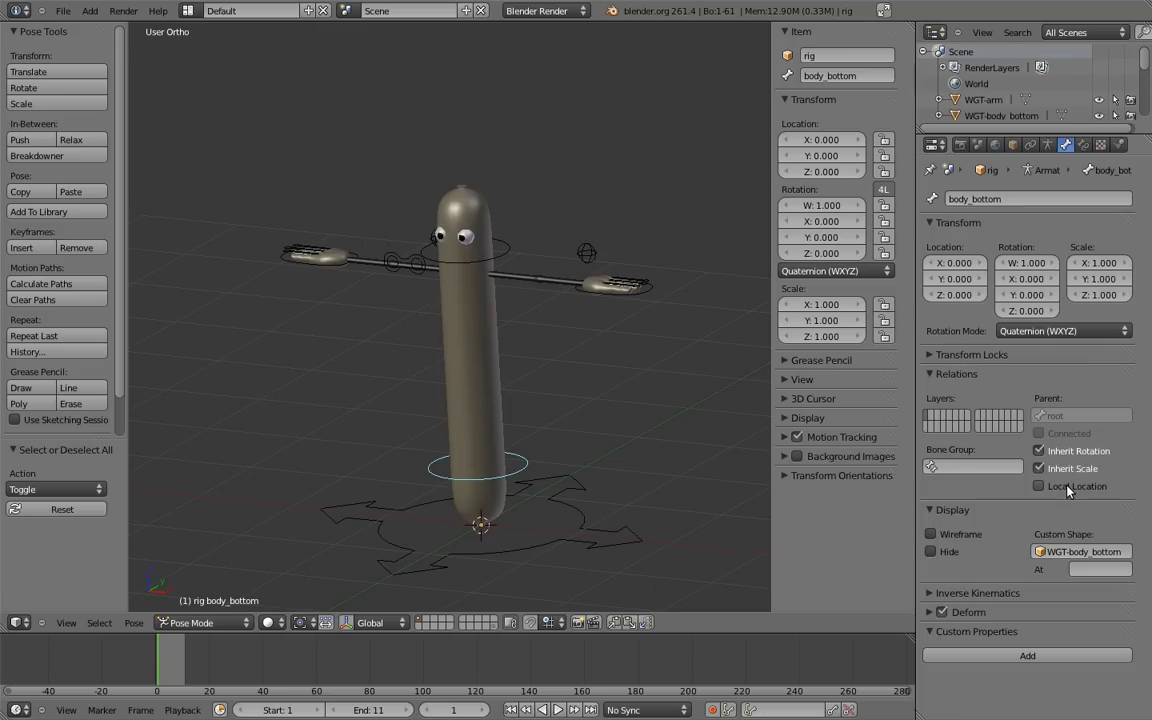
pyautogui.rightClick(648, 296)
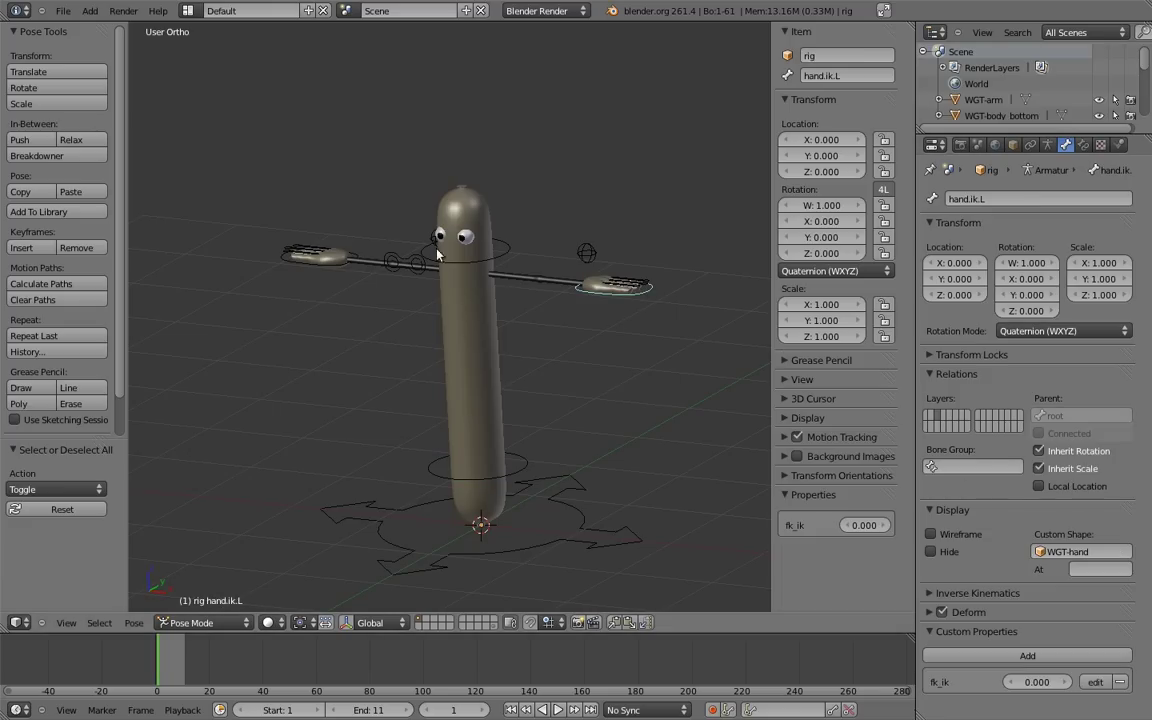
pyautogui.rightClick(337, 273)
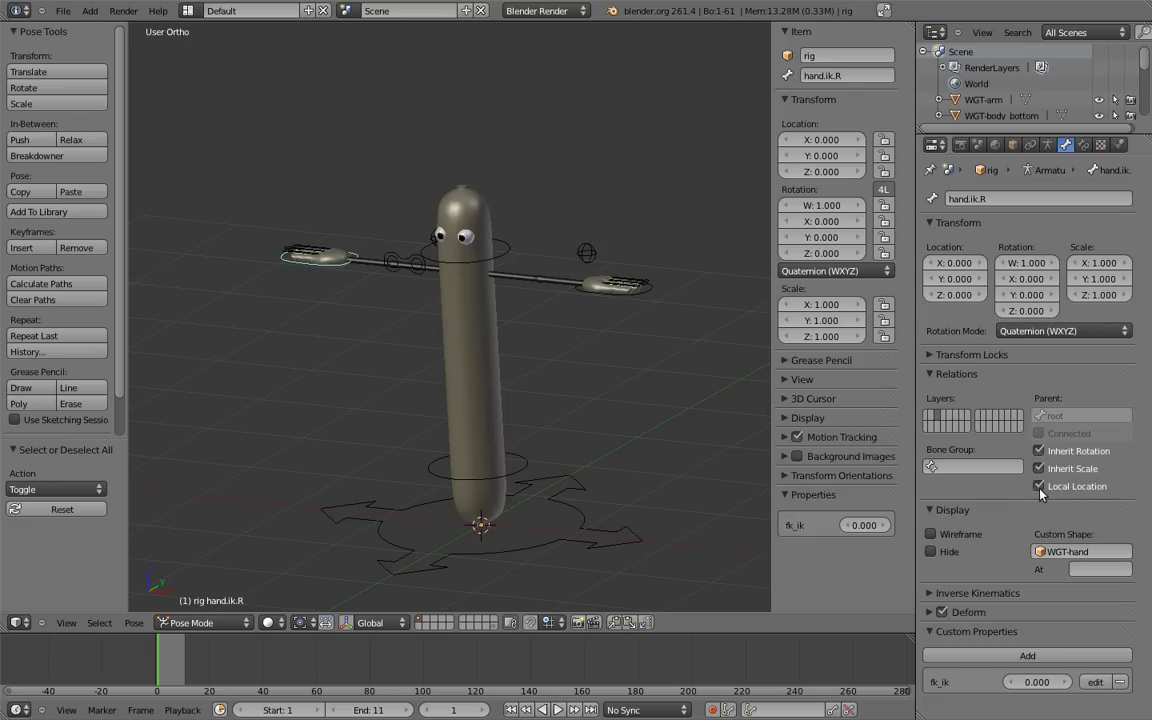
# - Test the body_bottom control by shifting its Y location, and check the two hand.ik controls
pyautogui.rightClick(530, 455)
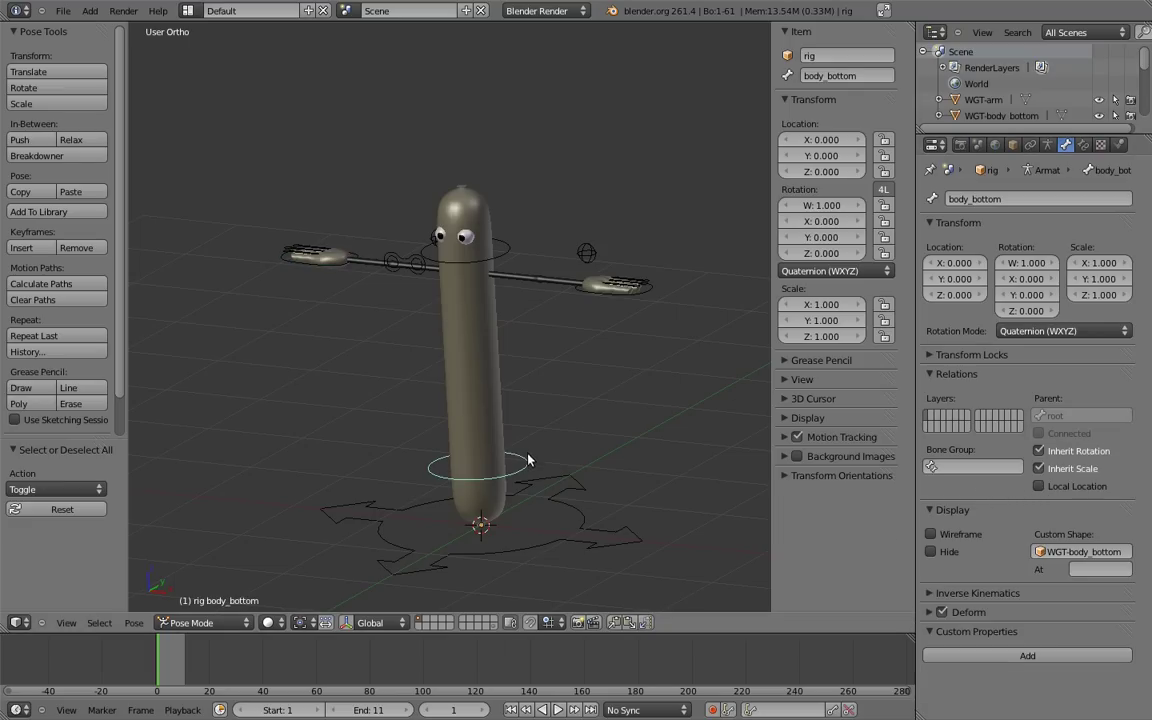
pyautogui.moveTo(812, 157); pyautogui.dragTo(838, 155)
pyautogui.rightClick(637, 291)
pyautogui.rightClick(338, 271)
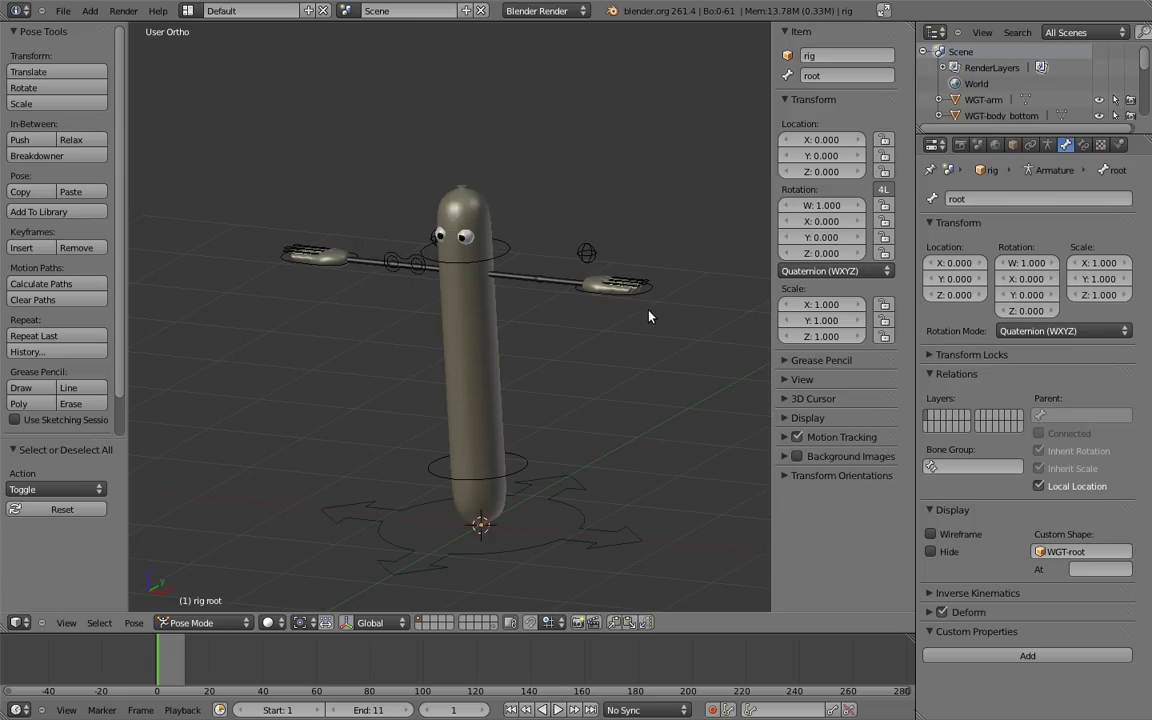
# - Bend the character in front view by rotating body_bottom about 40.17° and body_top about -30.56°
pyautogui.rightClick(520, 466)
pyautogui.press('KP_1')
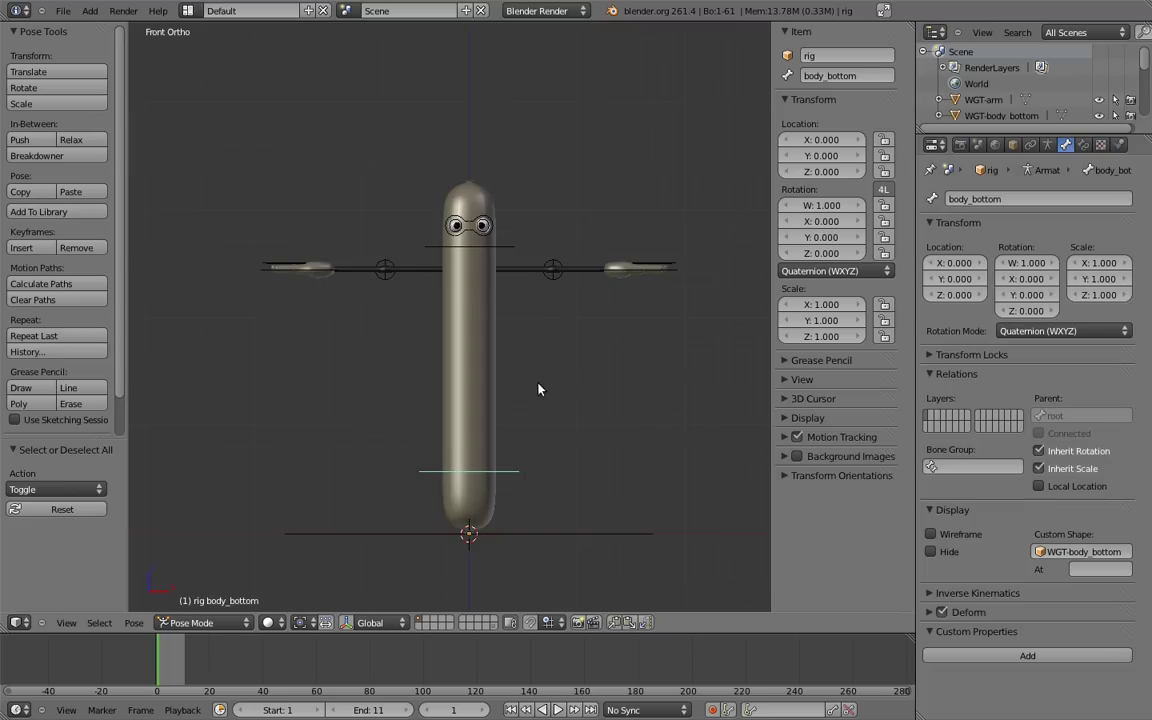
pyautogui.press('r')
pyautogui.click(650, 290)
pyautogui.rightClick(660, 290)
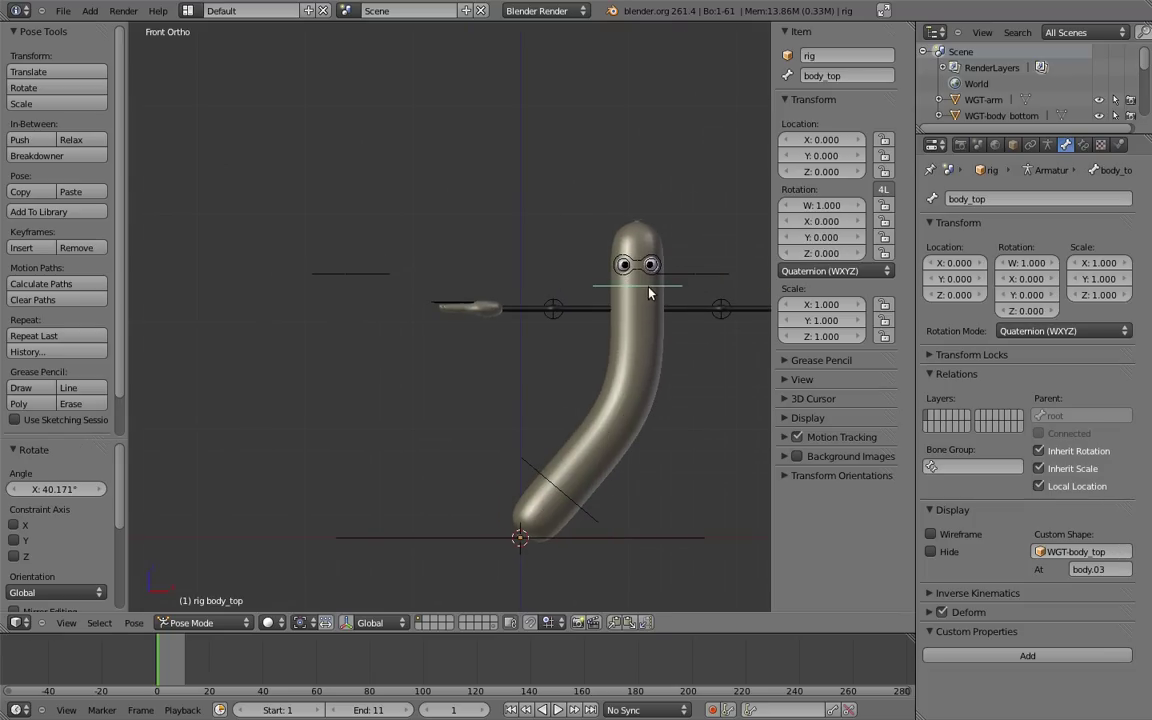
pyautogui.press('r')
pyautogui.click(474, 271)
# - Set the fk_ik property of the hand.ik.L control to 1.000
pyautogui.rightClick(696, 275)
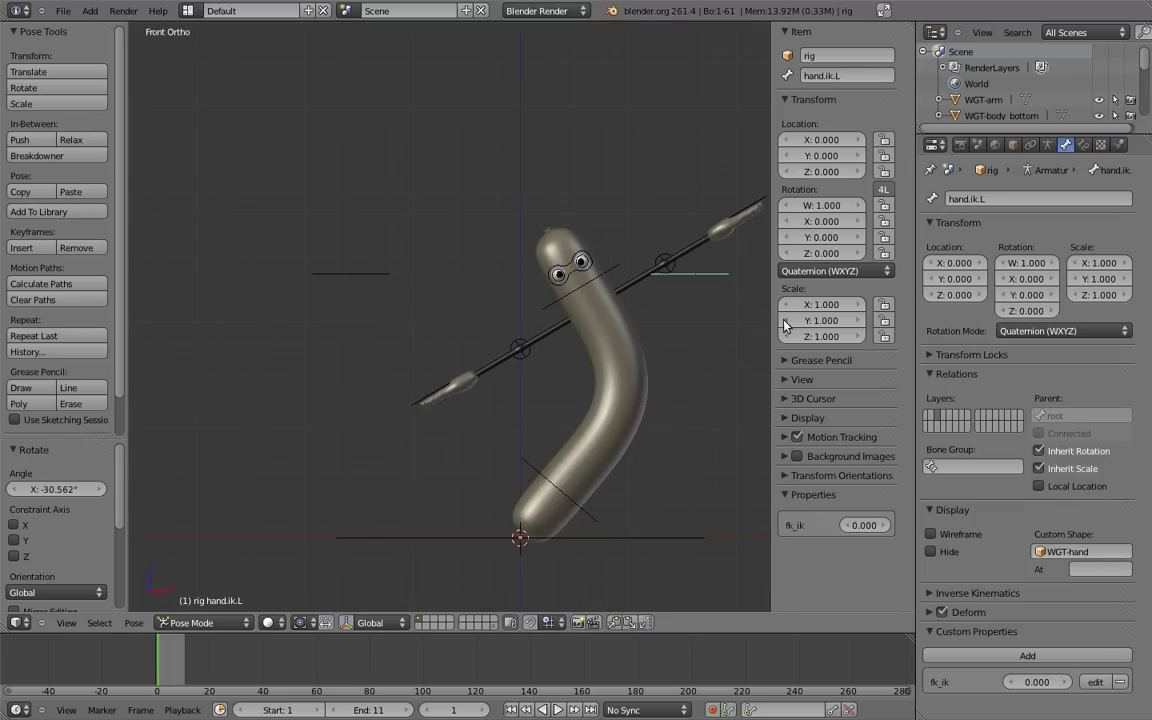
pyautogui.moveTo(848, 524); pyautogui.dragTo(940, 524)
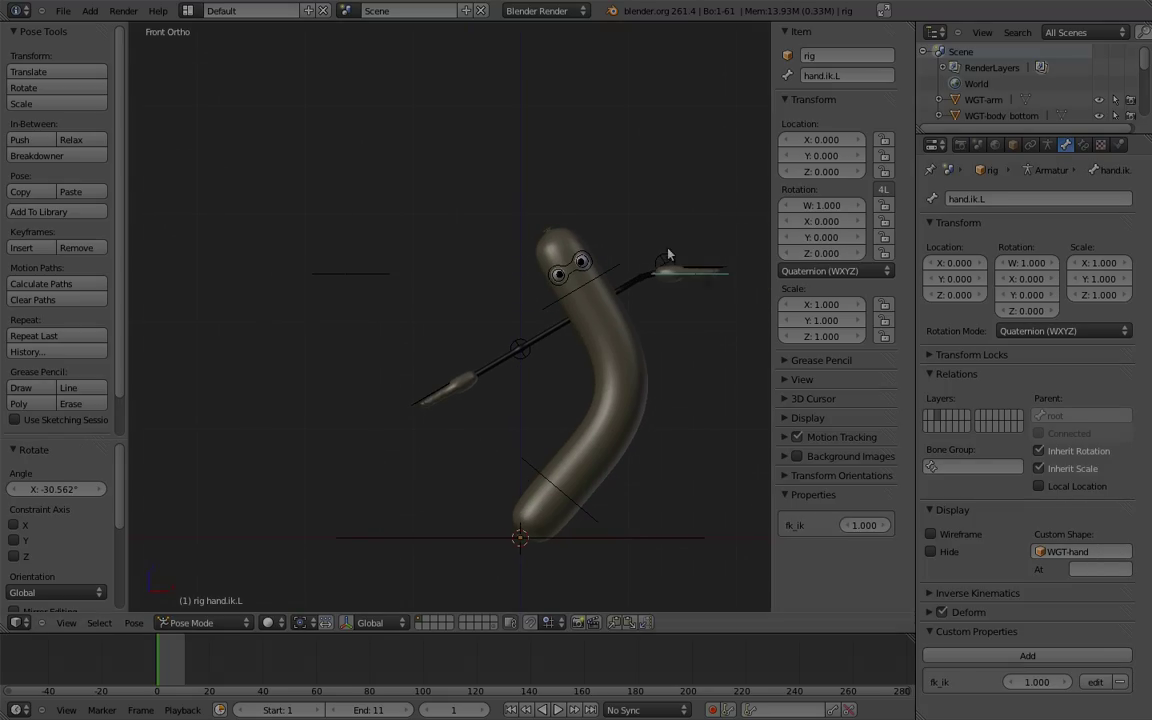